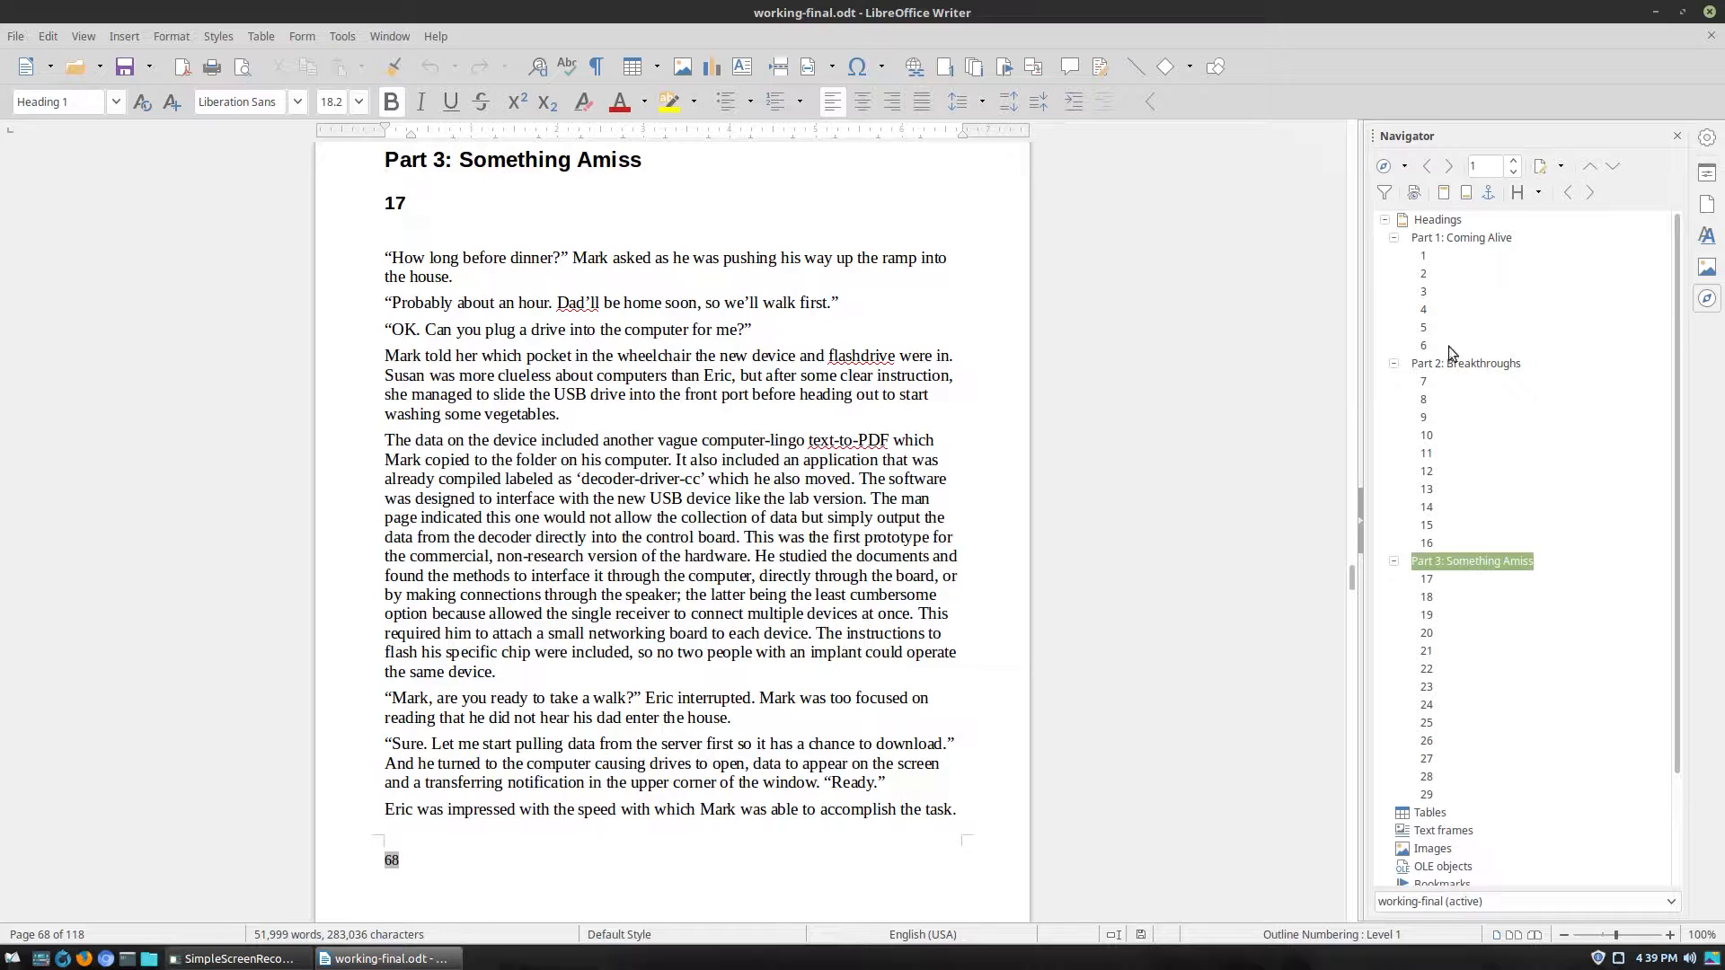
Jump to the "Part 1: Coming Alive" heading and collapse the chapter lists of all three parts in the Navigator.
double_click(1452, 239)
scroll(1076, 390, up, 2)
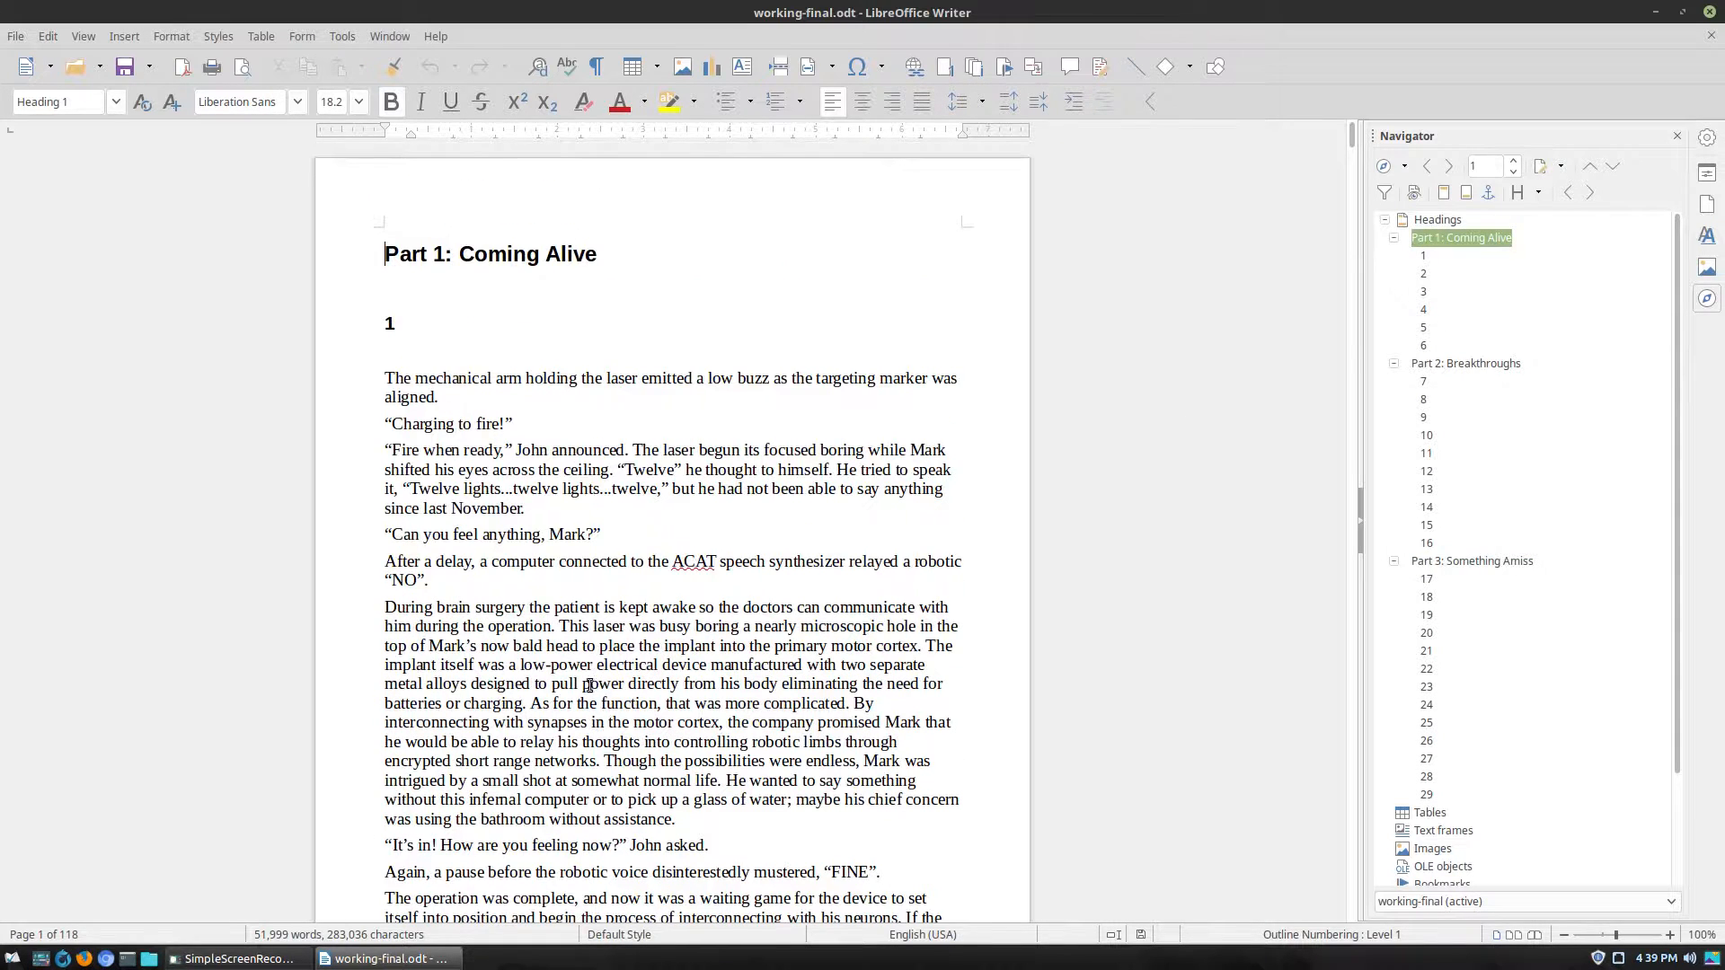
click(1394, 364)
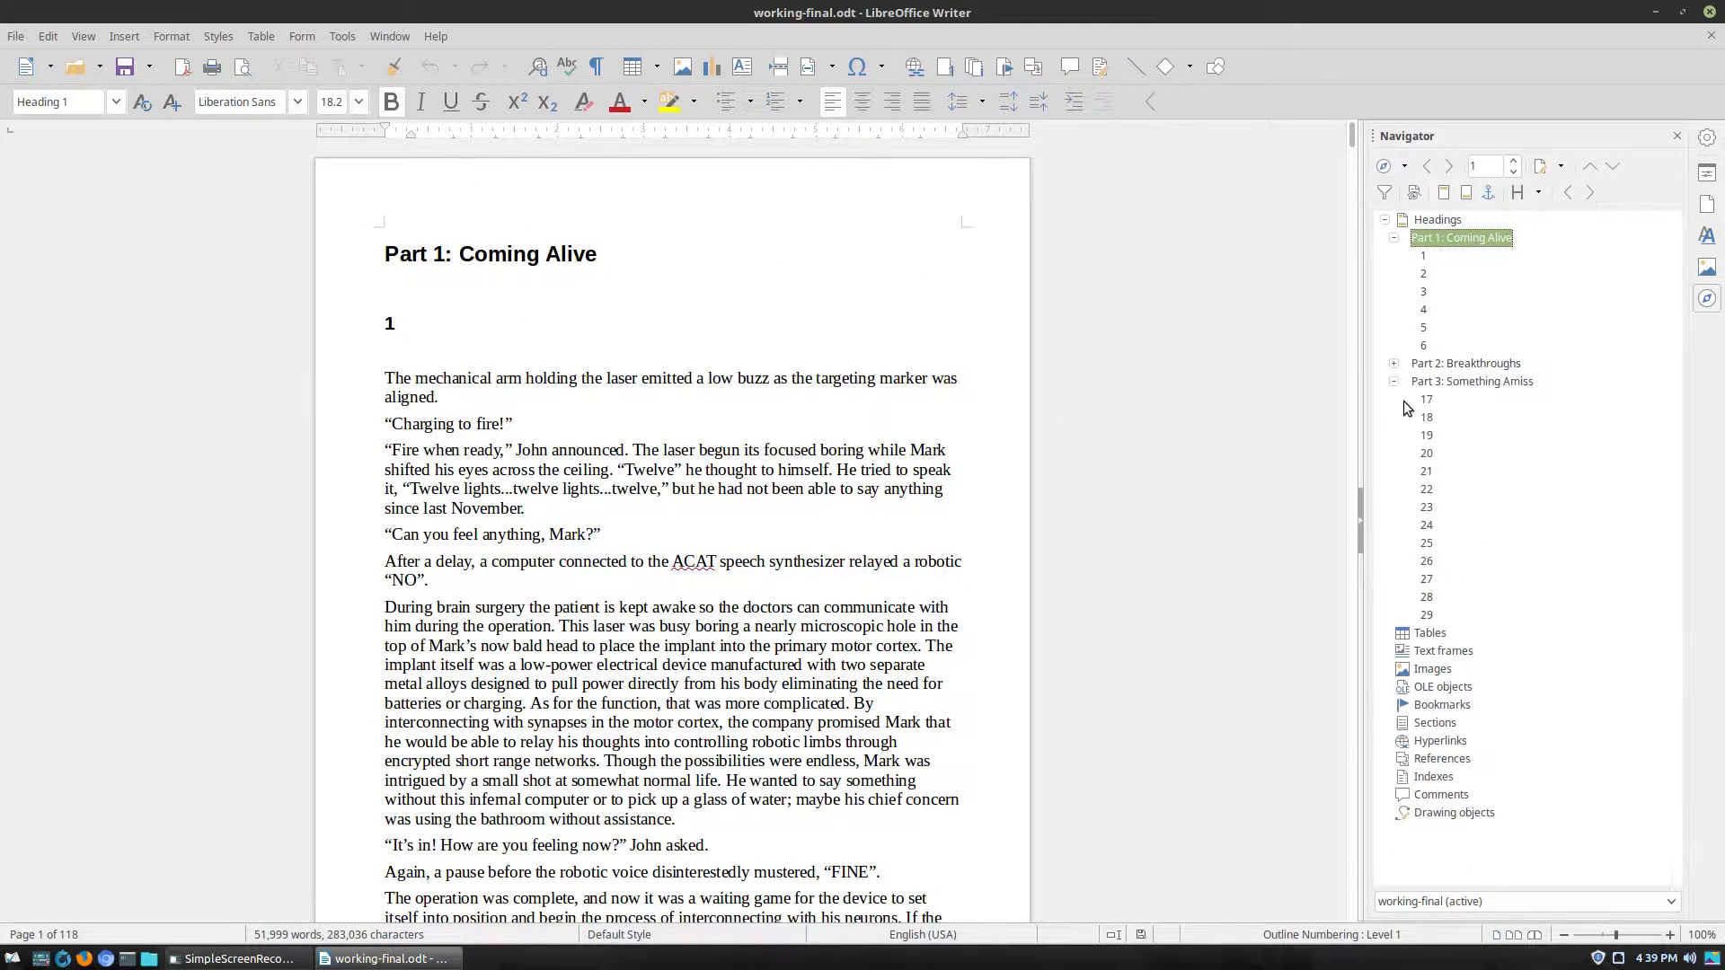
click(1393, 381)
click(1393, 239)
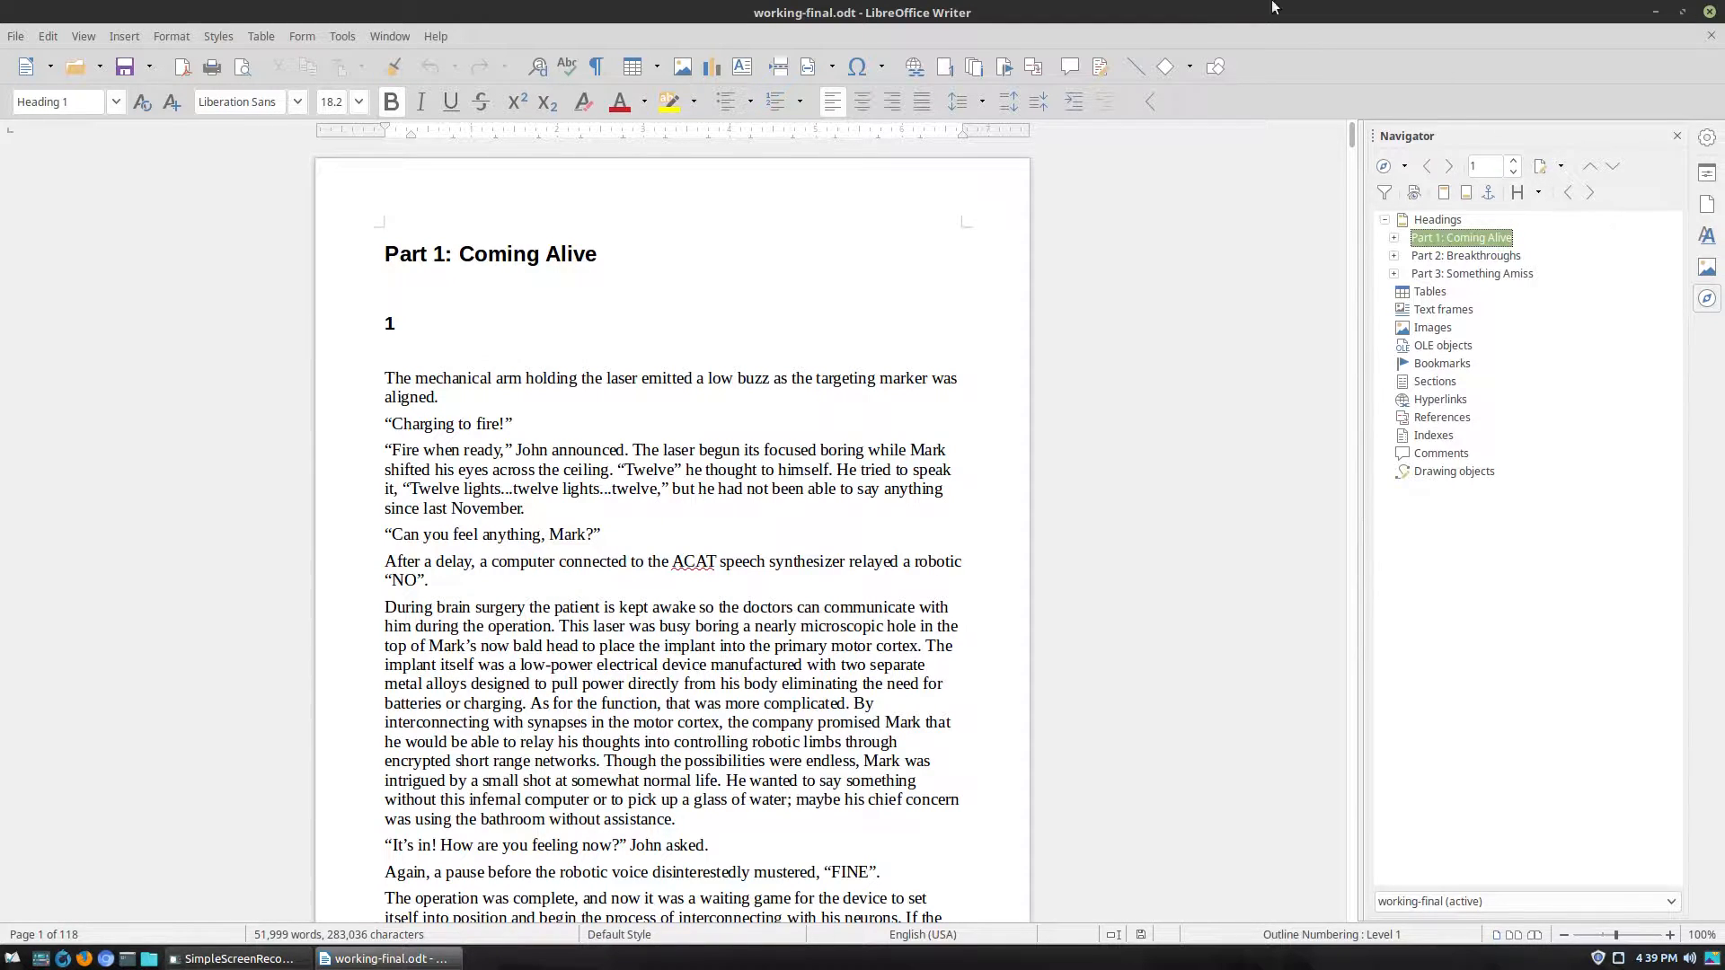
Open the style manager and look through the style categories, ending with the list of page styles.
click(216, 38)
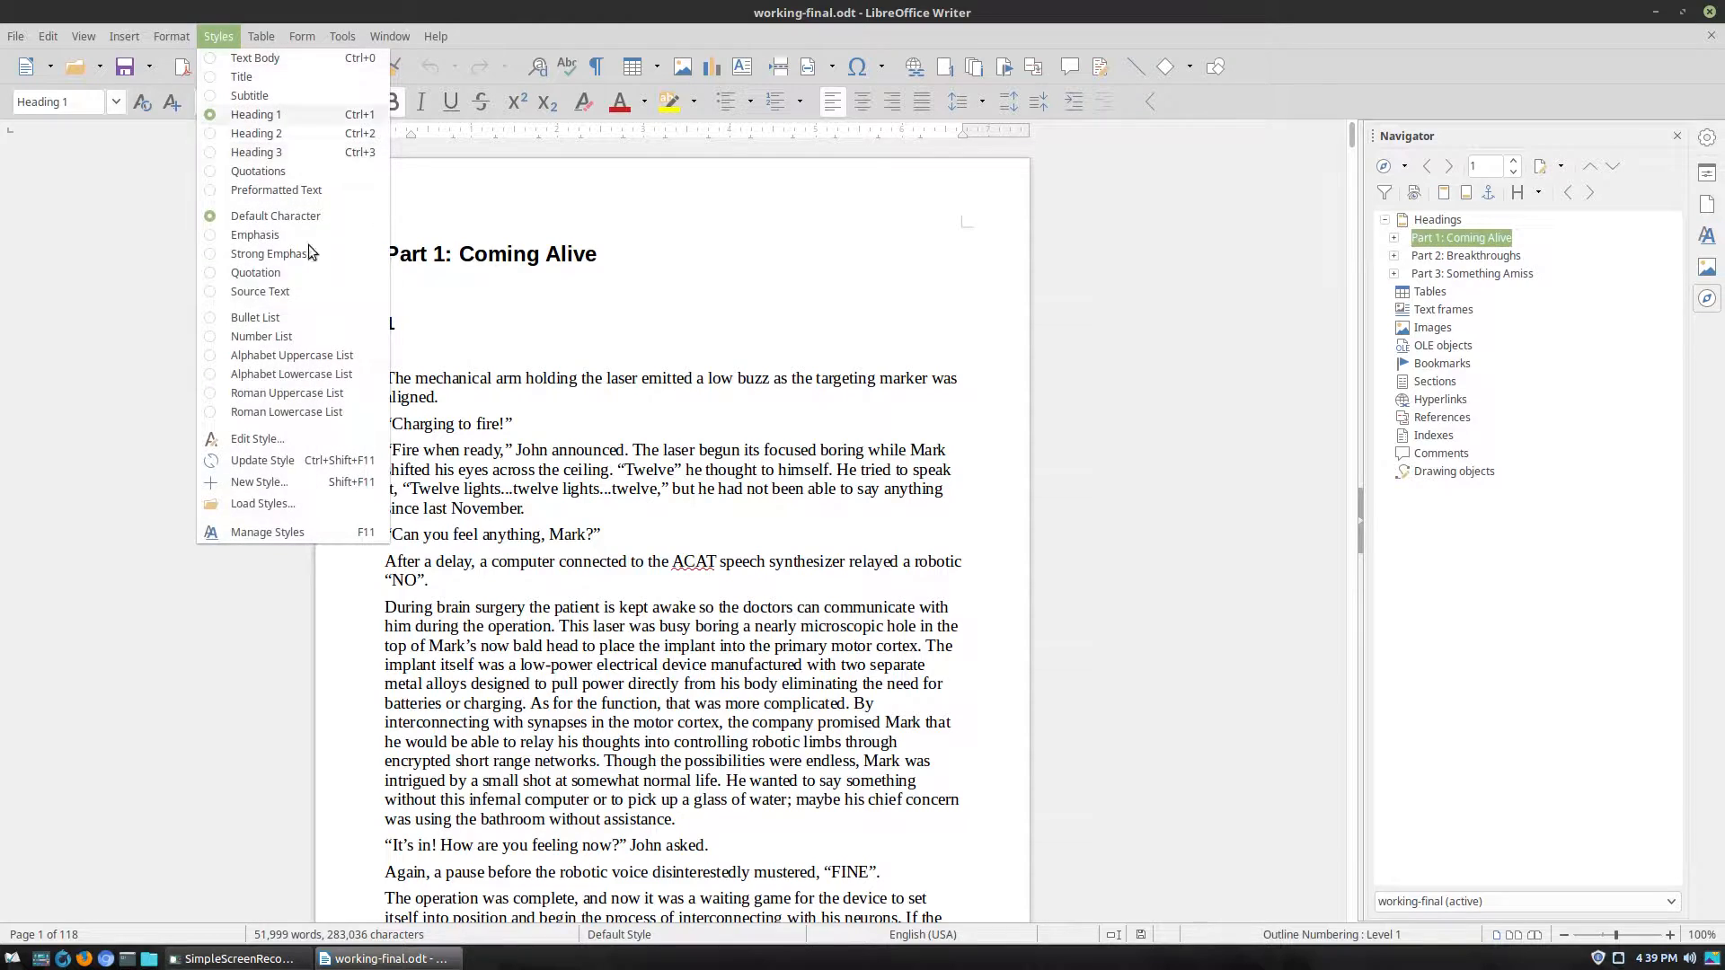
click(301, 536)
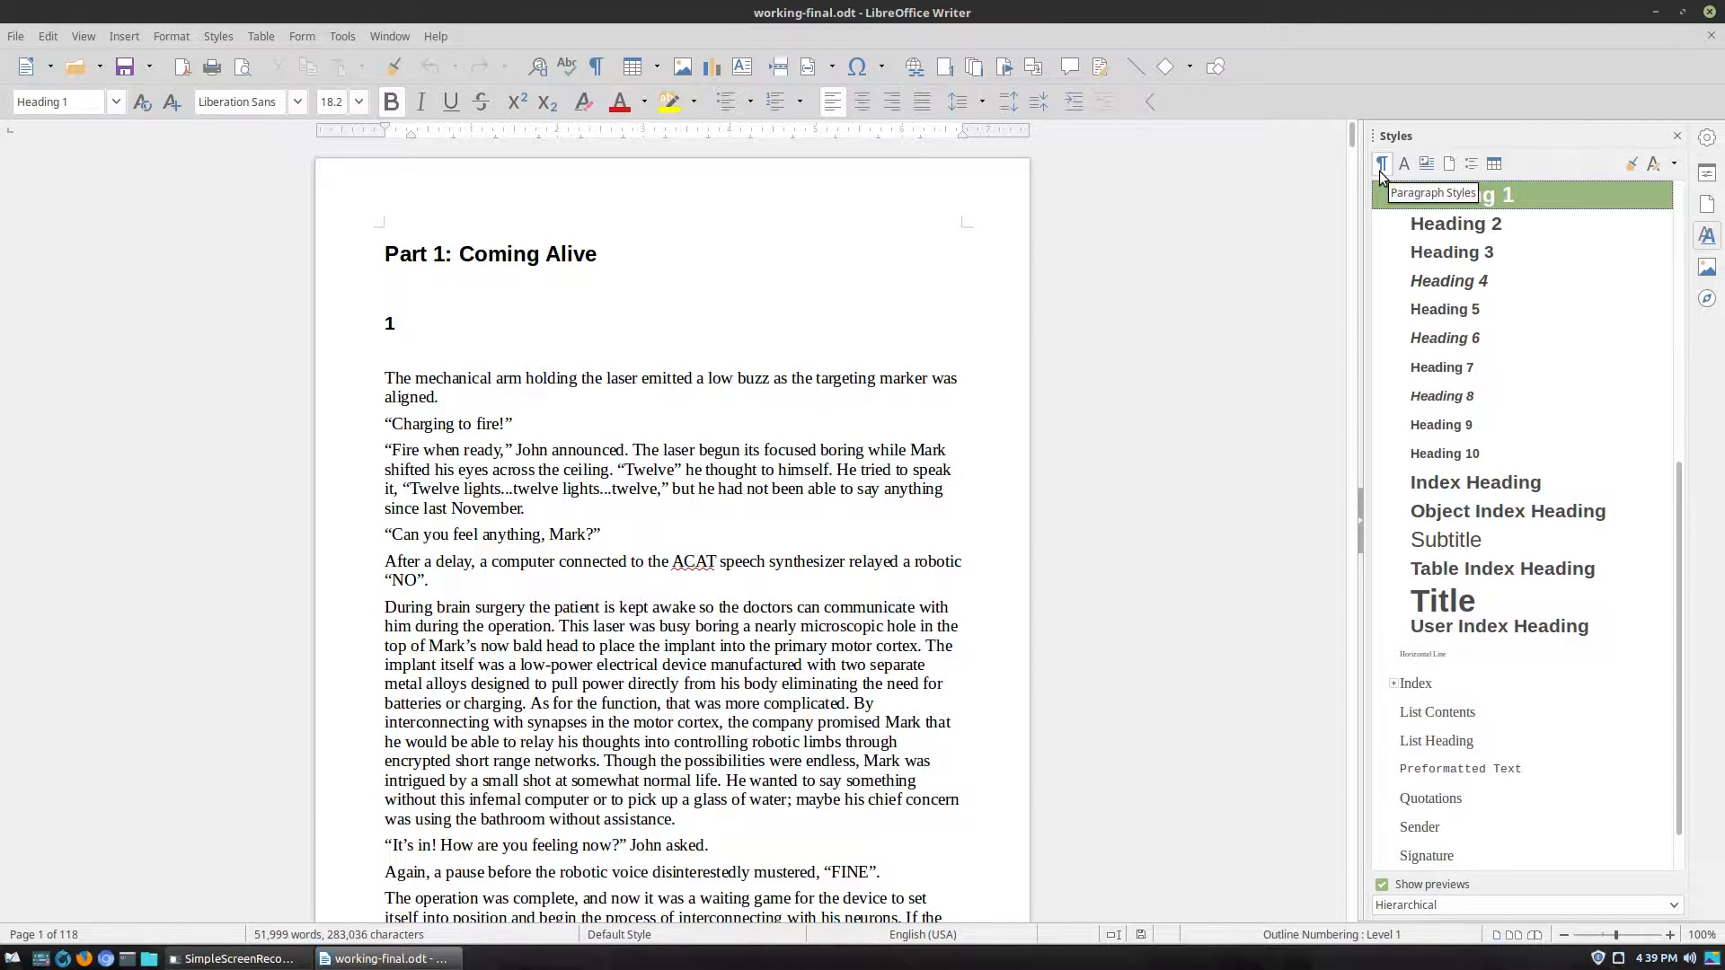
click(1405, 165)
click(1426, 166)
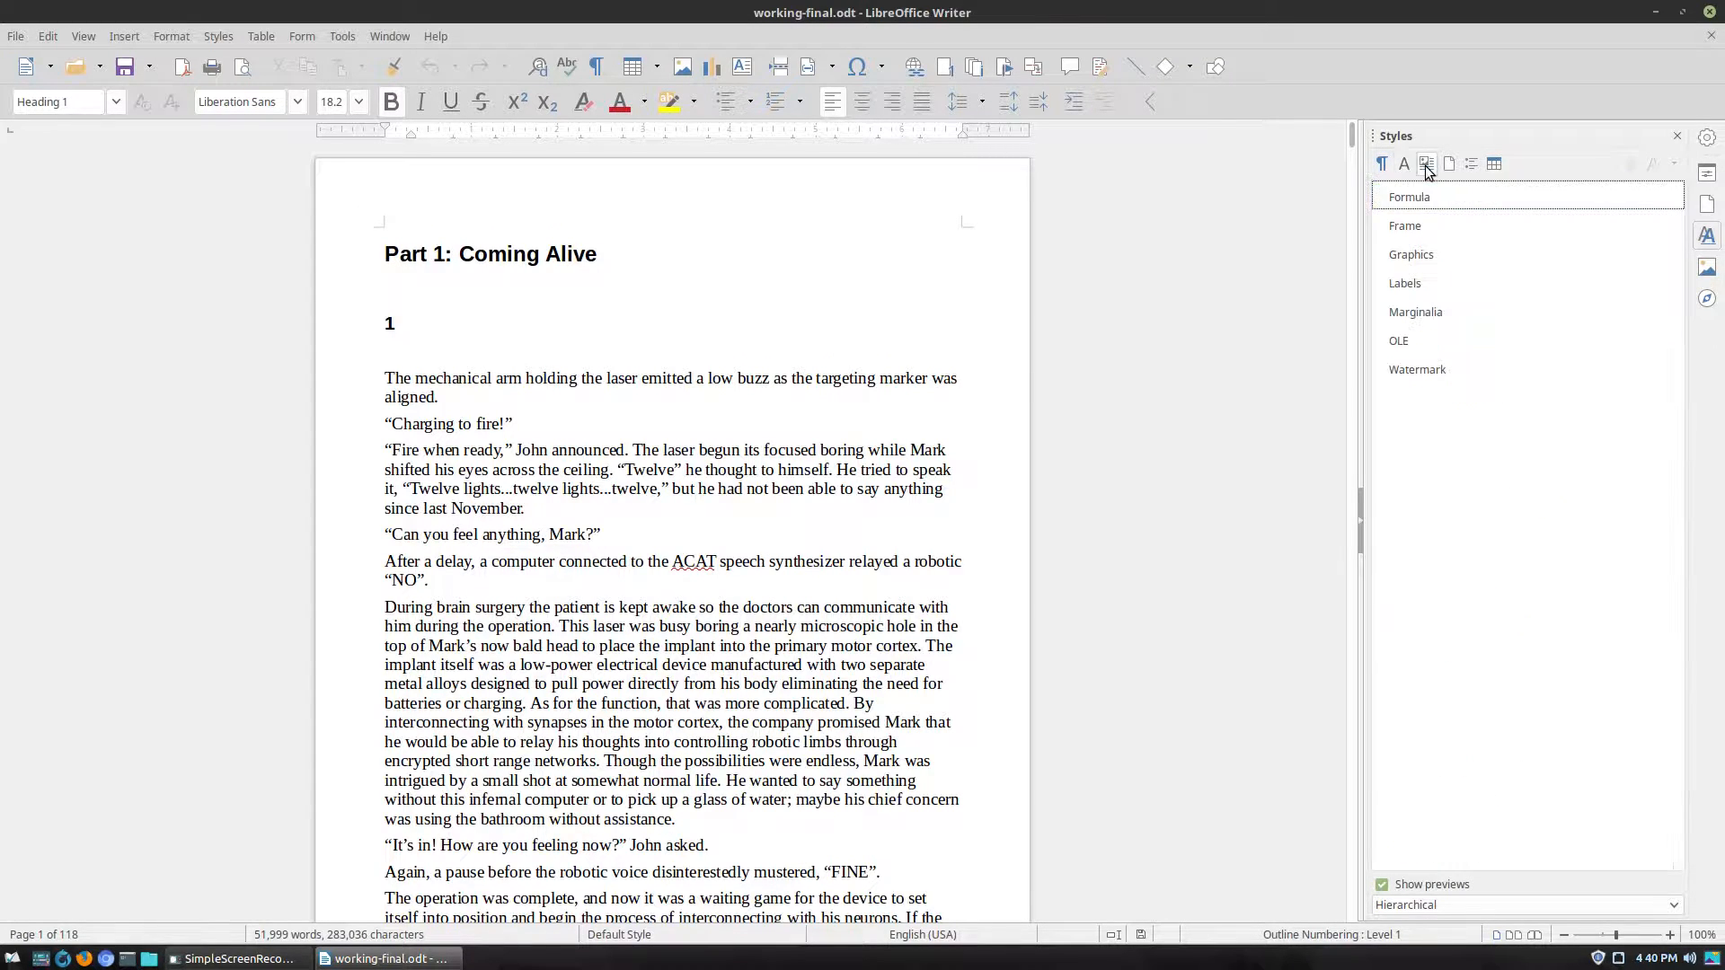
click(1449, 169)
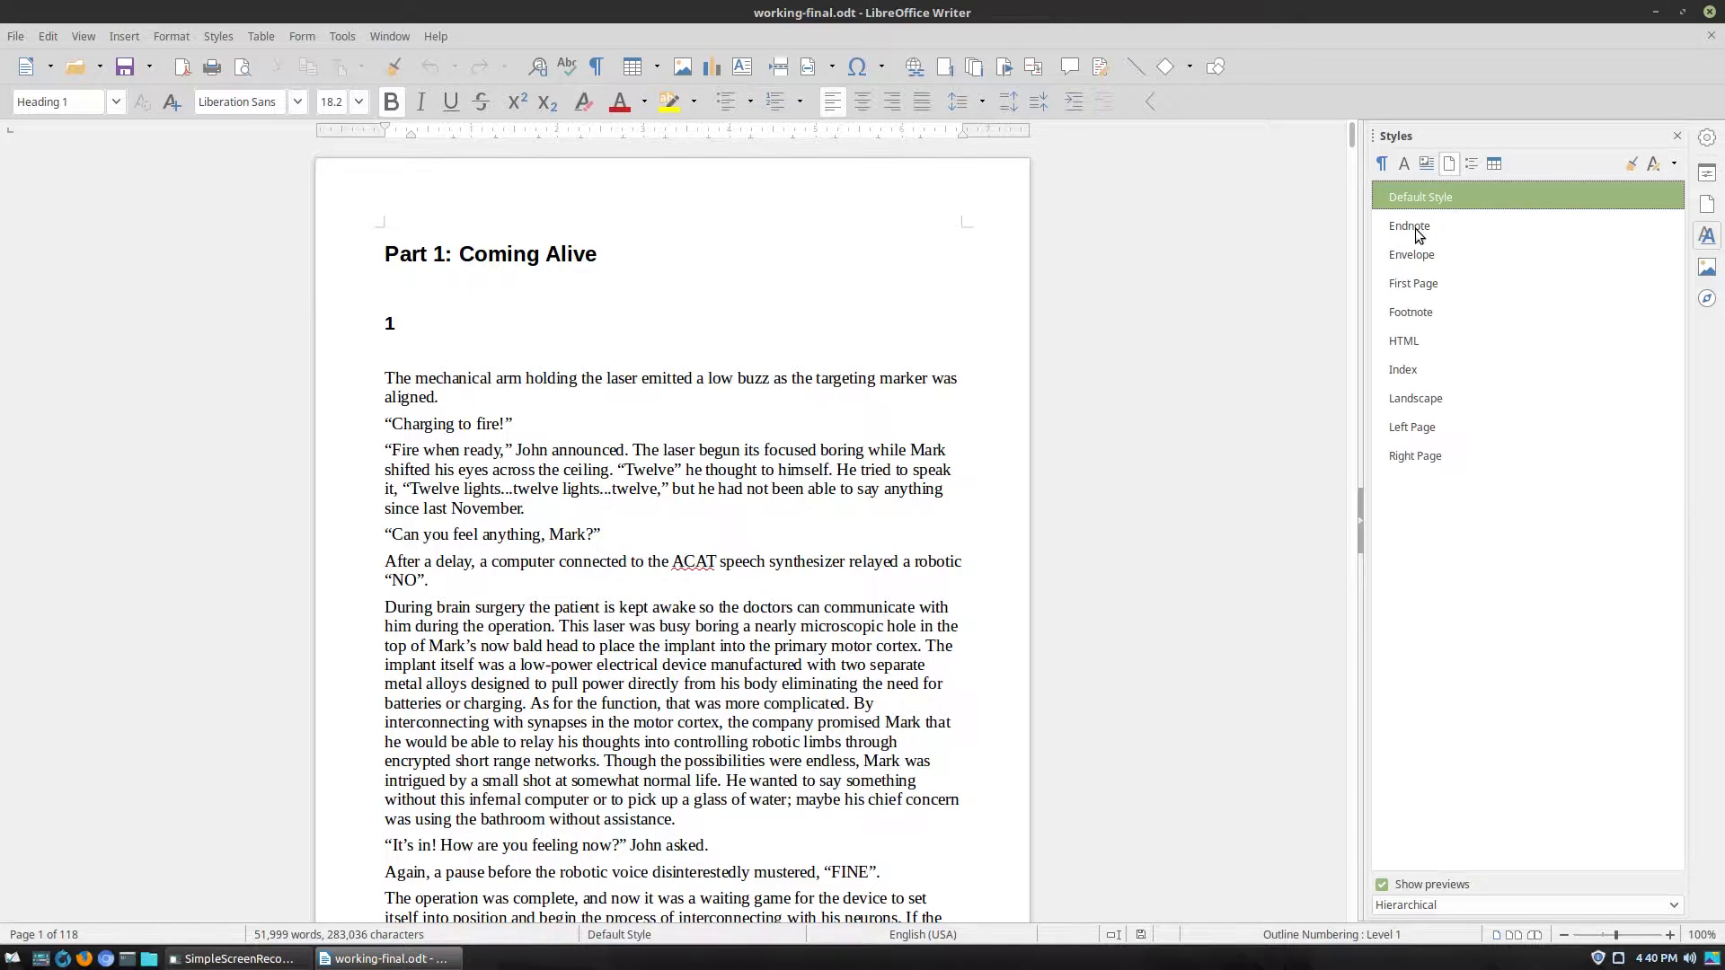
Try the Envelope, Landscape, Index, Footnote, HTML and Left Page page styles on the manuscript and restore Default Style.
double_click(1419, 257)
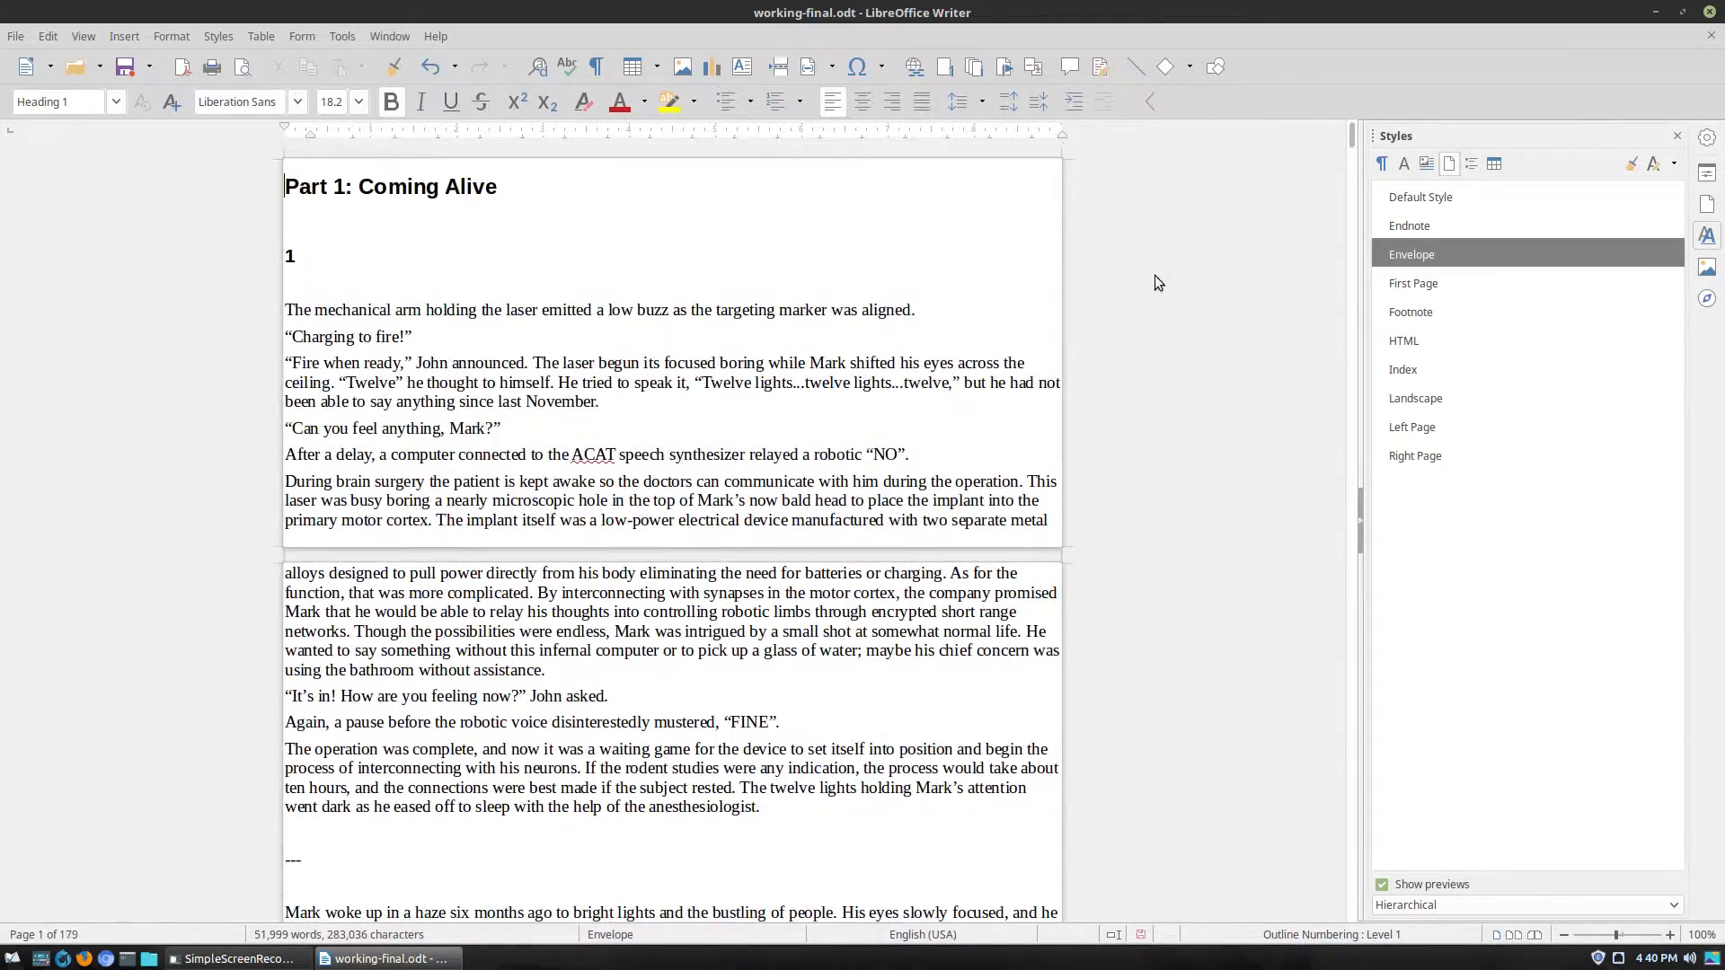
double_click(1430, 400)
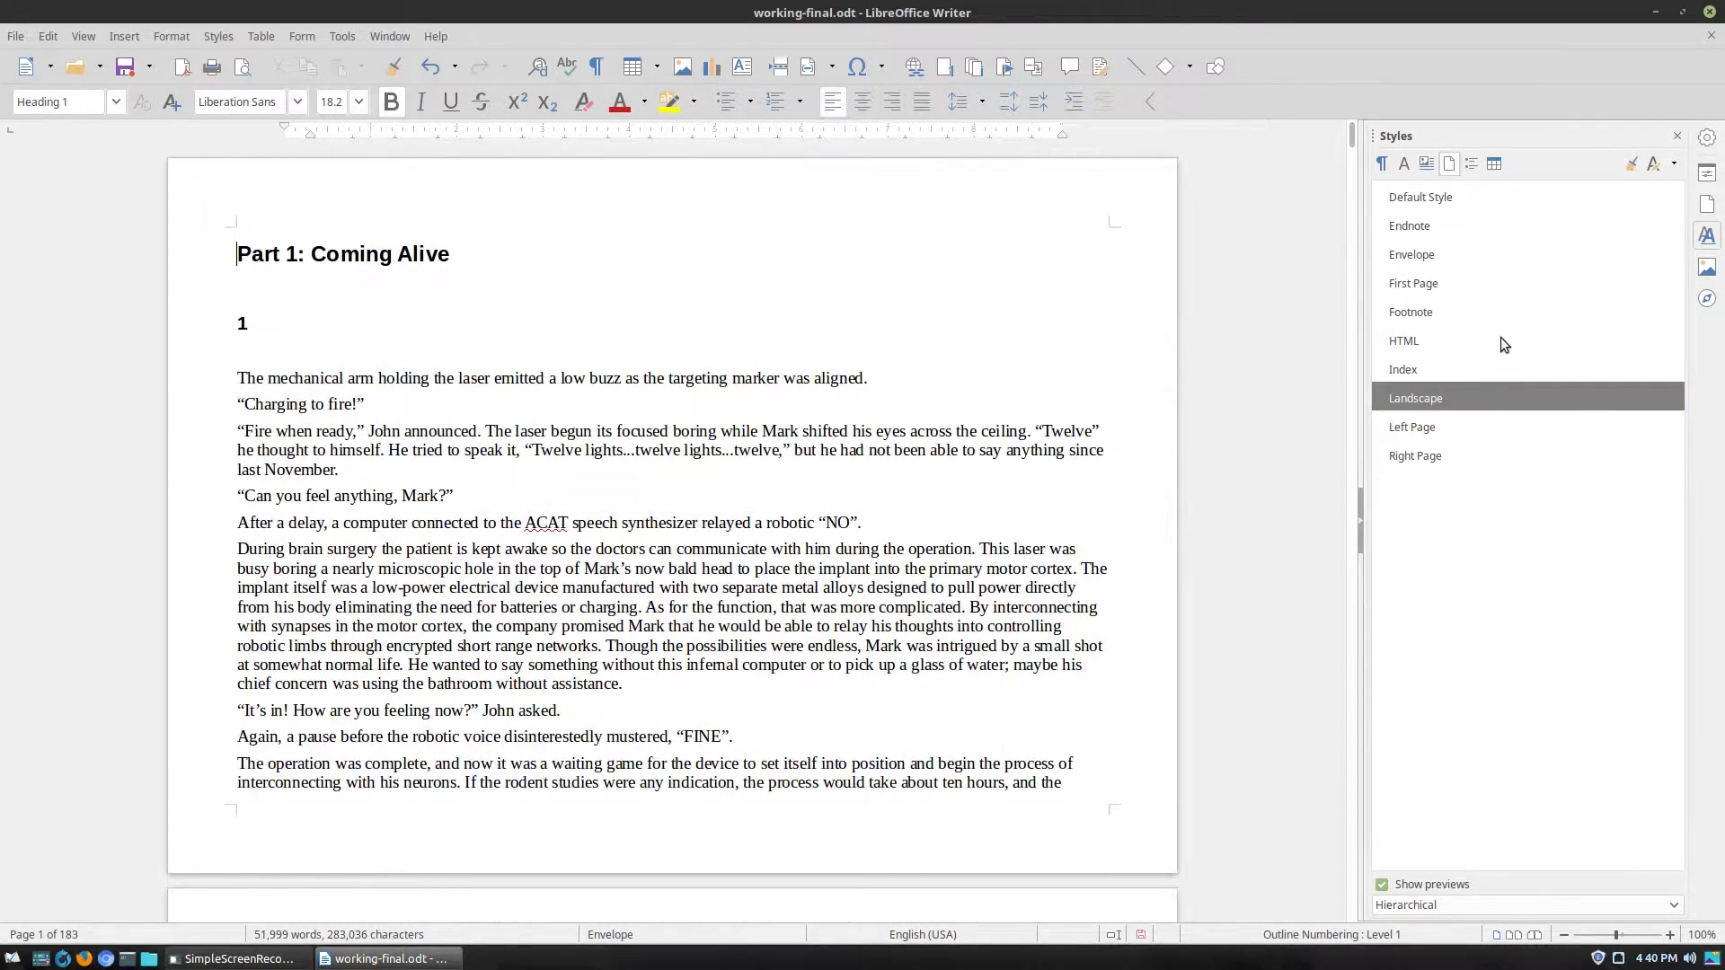
double_click(1432, 366)
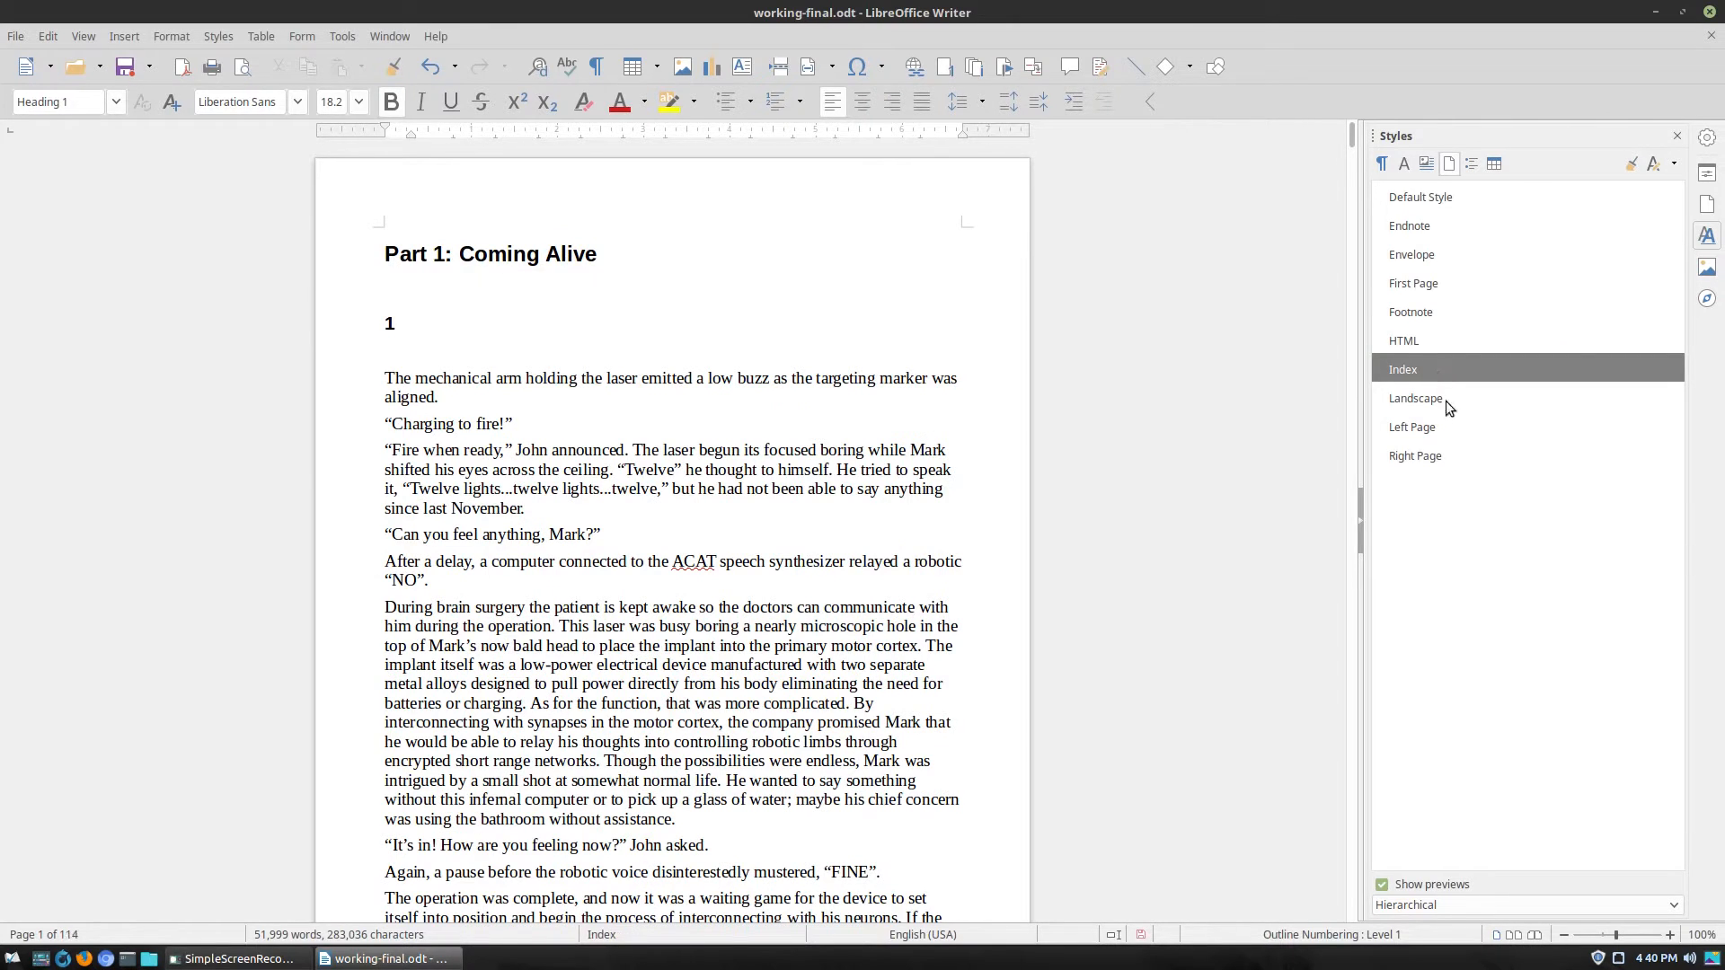
click(1430, 255)
double_click(1403, 310)
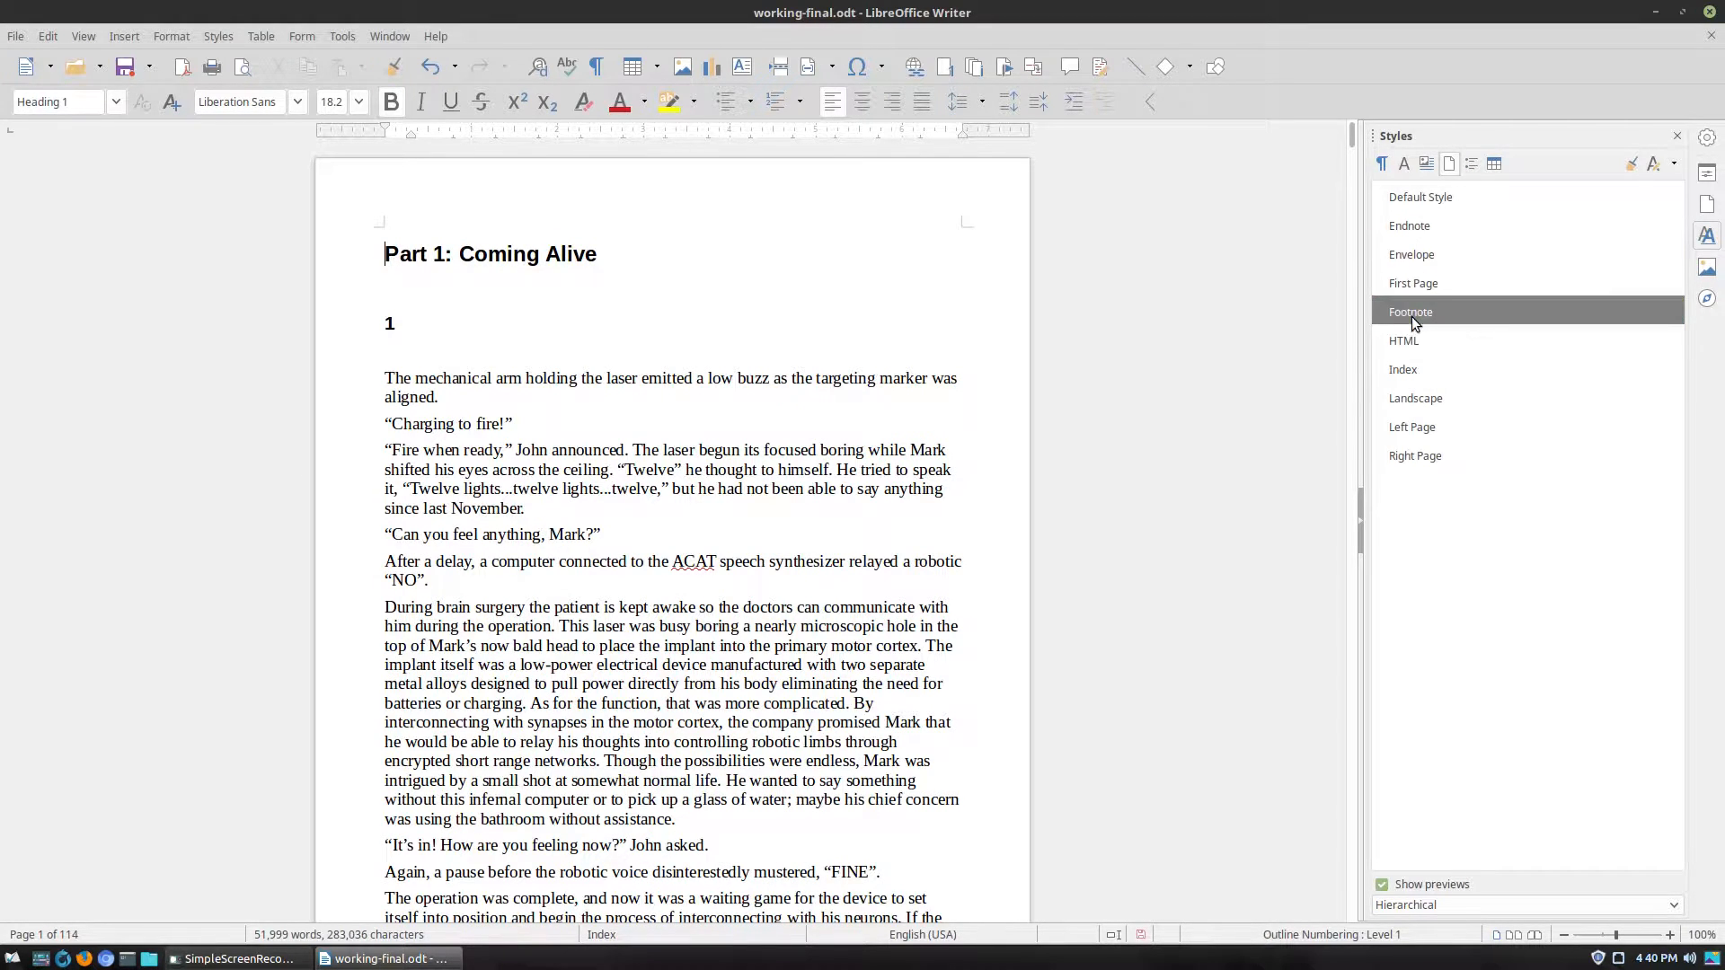
double_click(1415, 340)
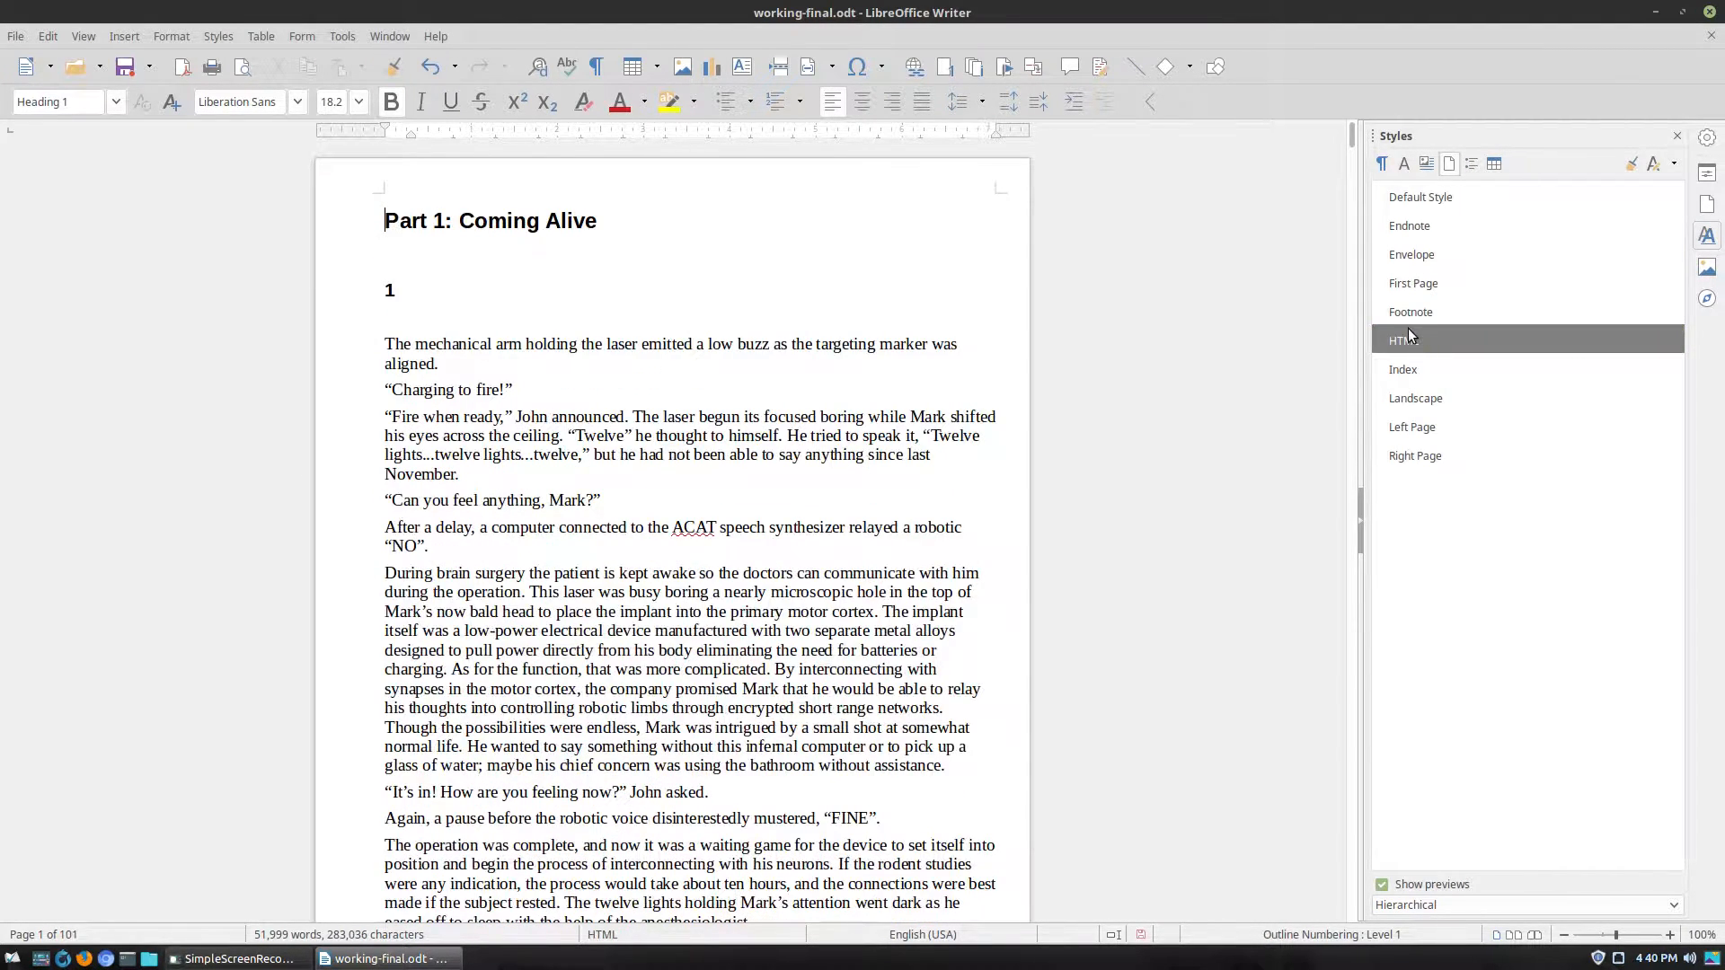
click(1432, 369)
double_click(1424, 426)
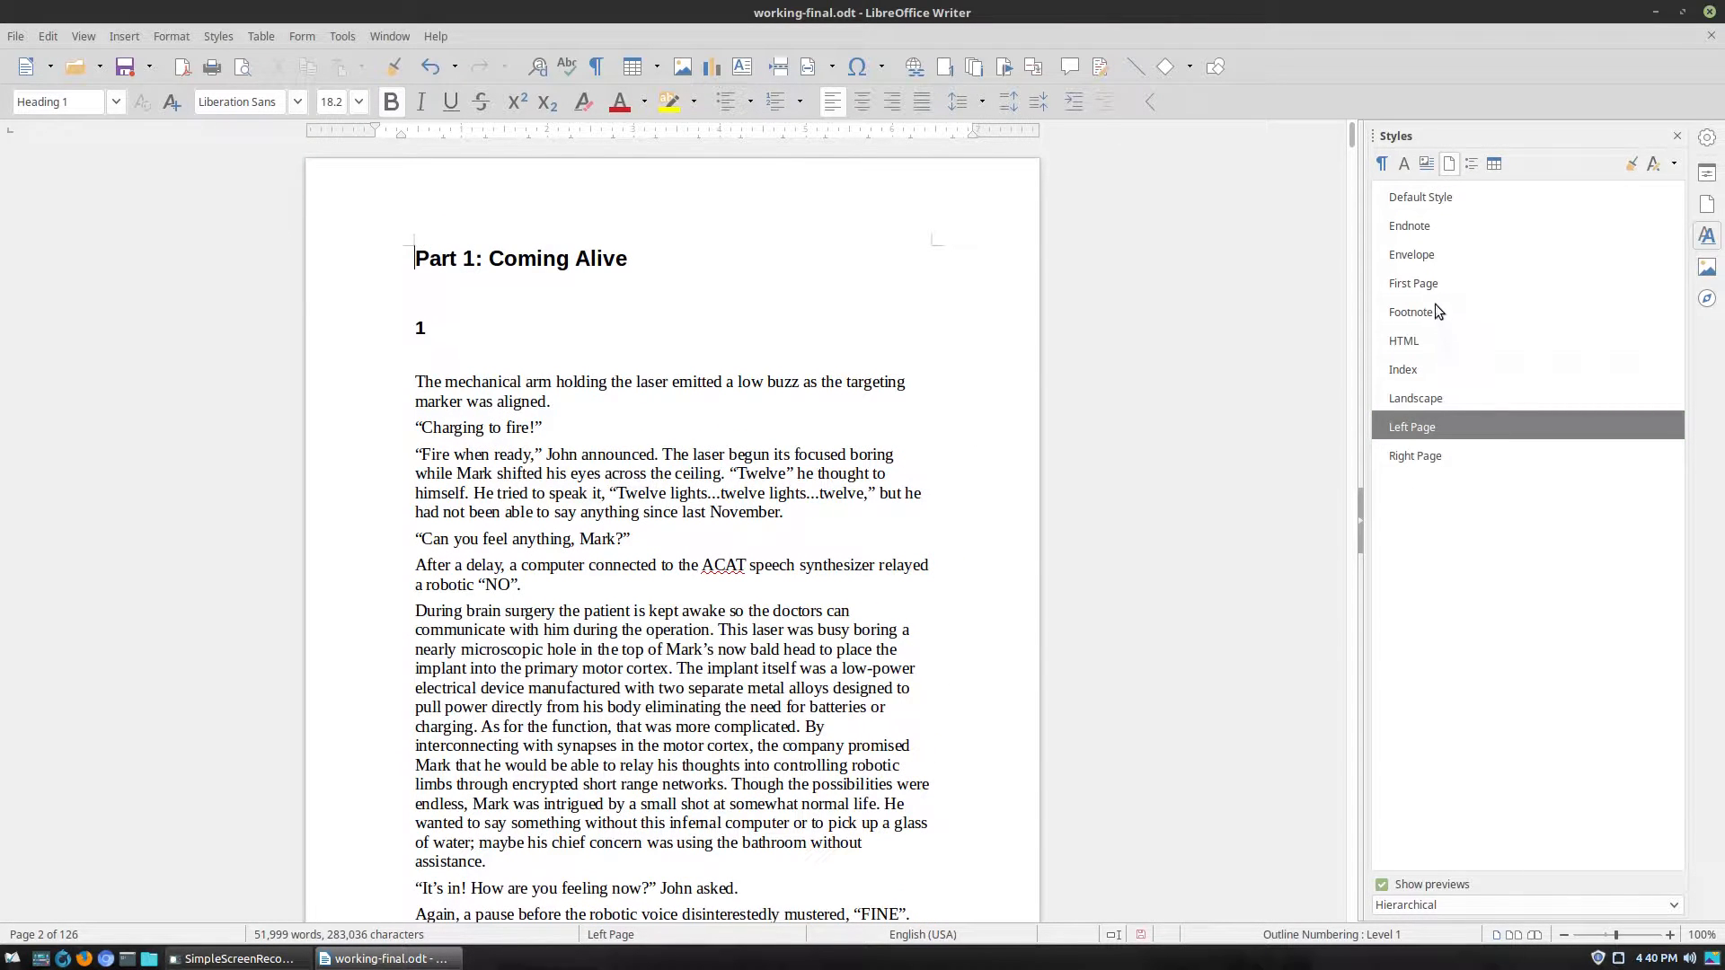
click(1431, 199)
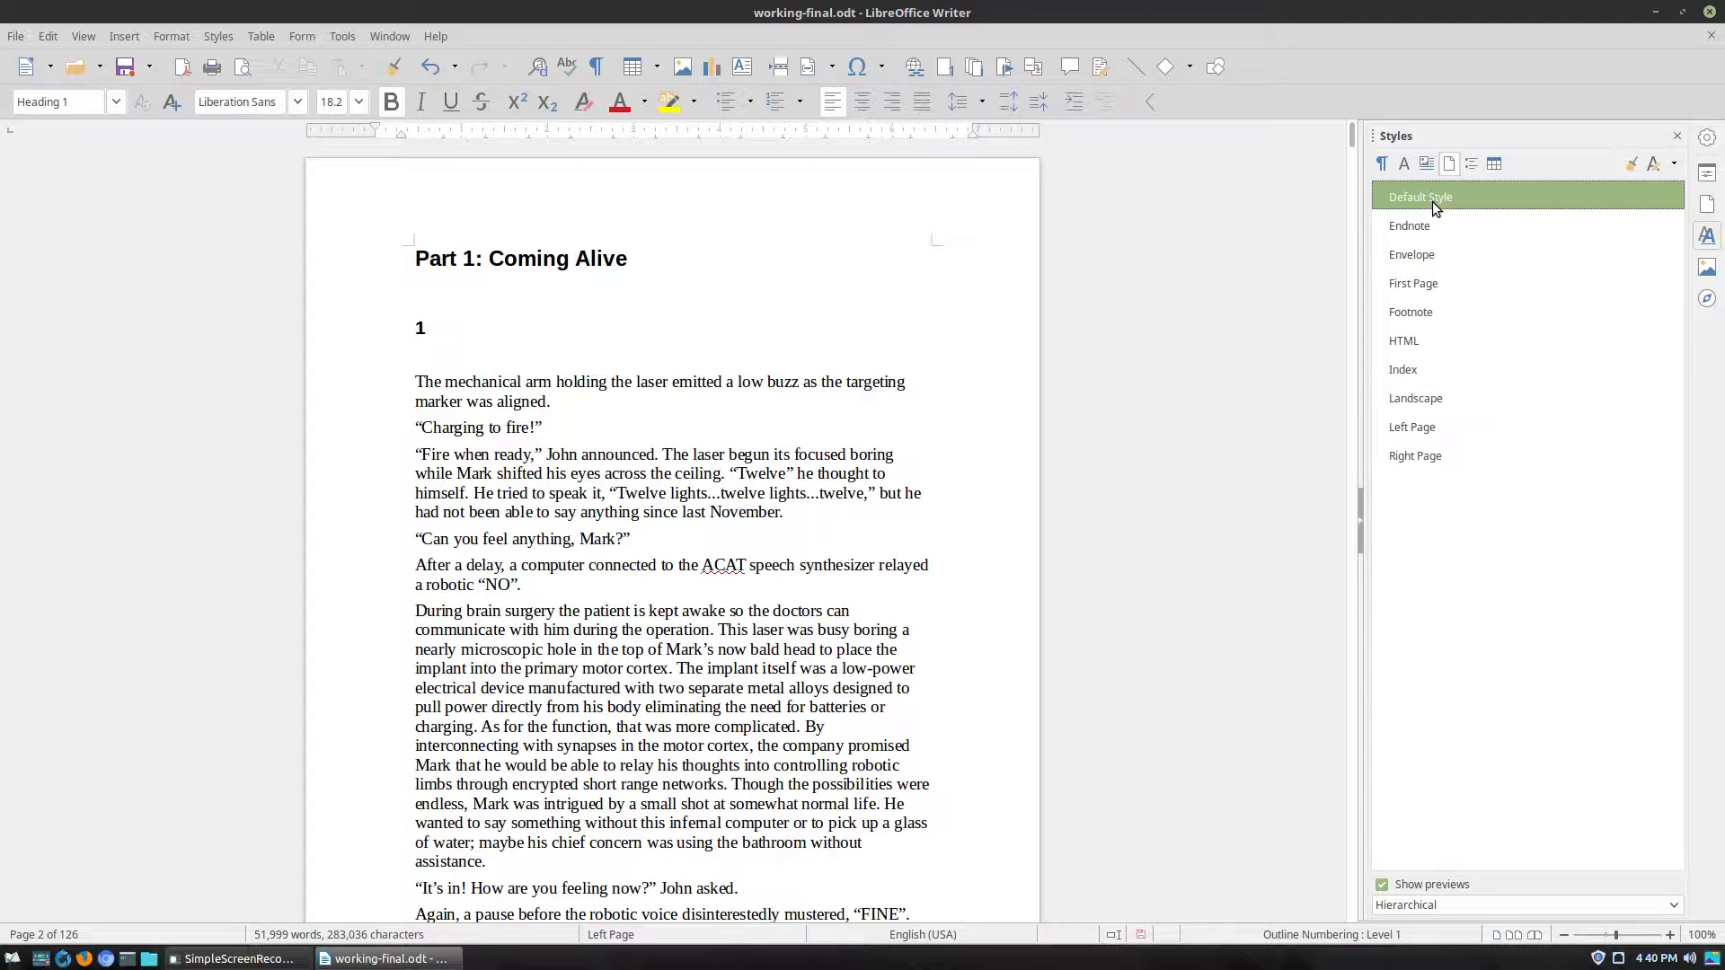
double_click(1432, 201)
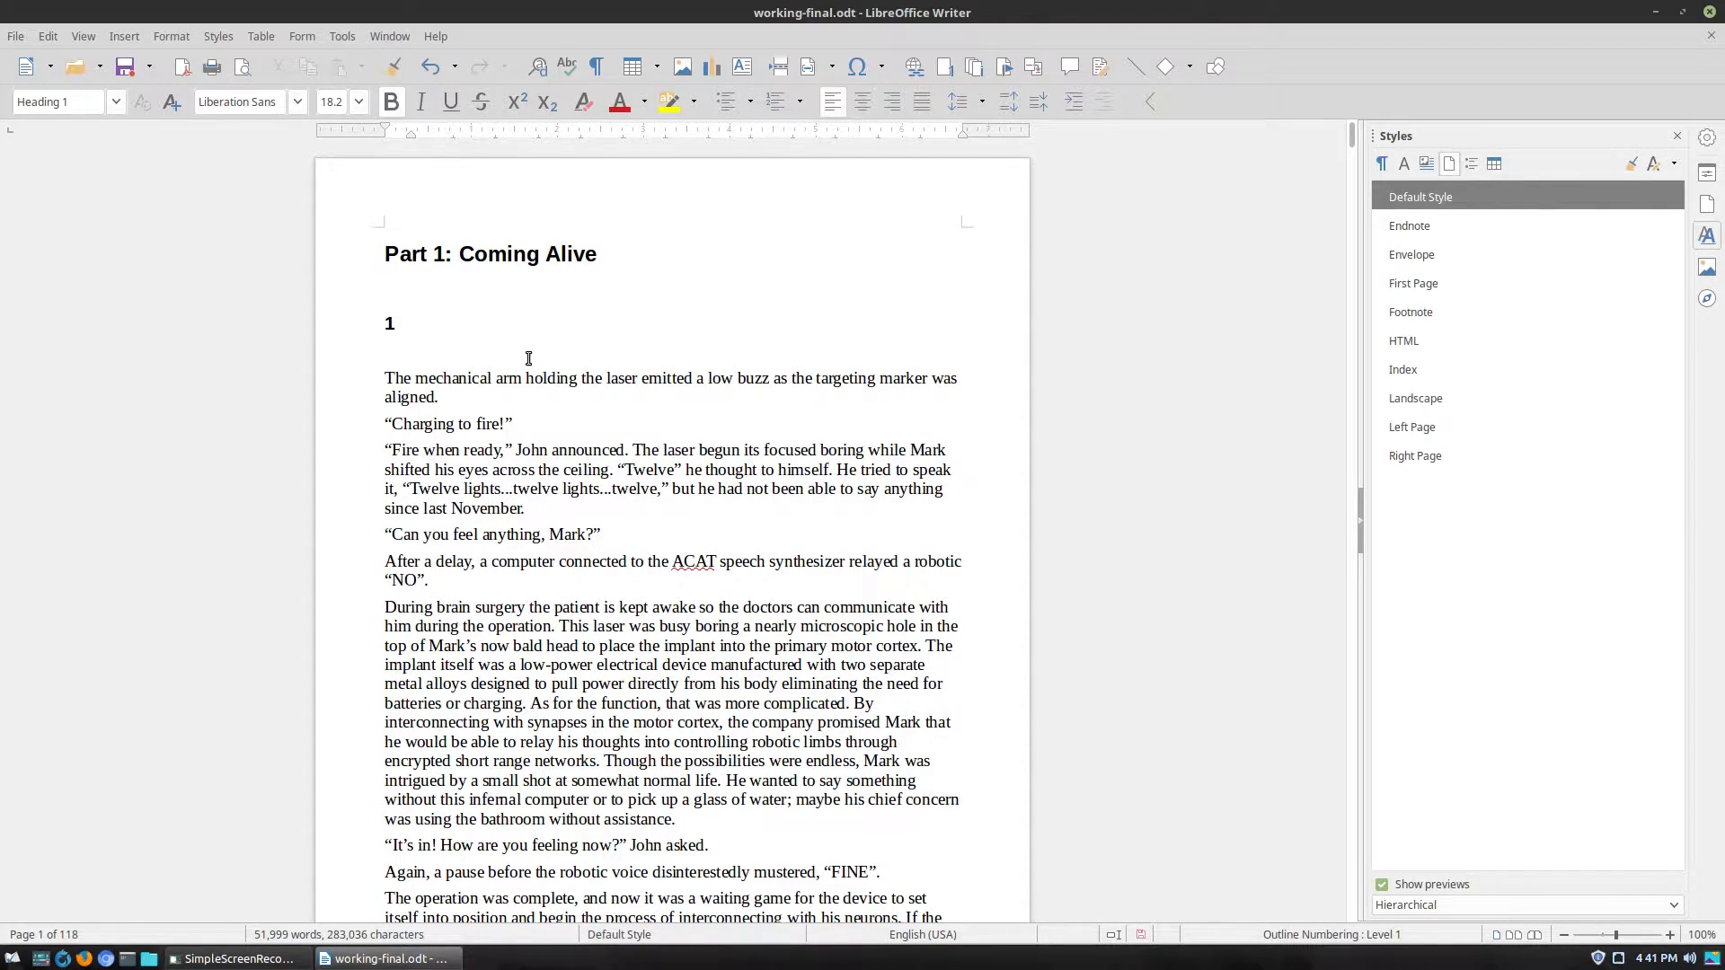
Review the name and next-style settings of the Default Style page style, and close its properties without changing them.
click(1442, 192)
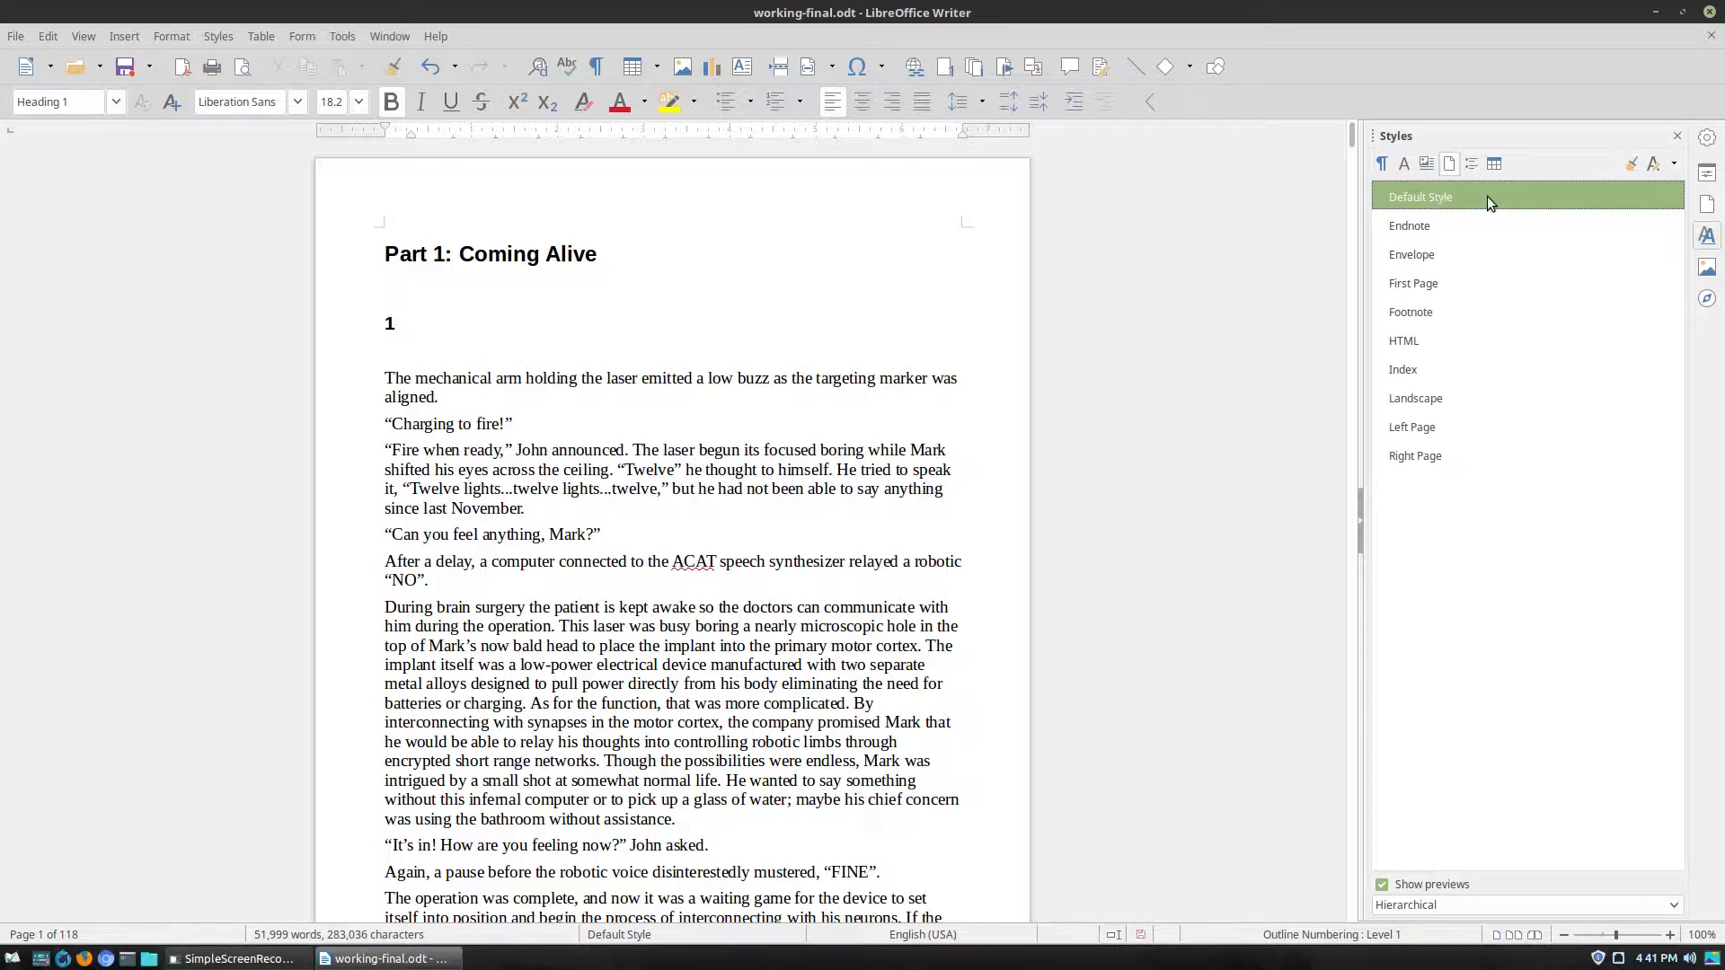
right_click(1436, 212)
click(1434, 196)
right_click(1435, 196)
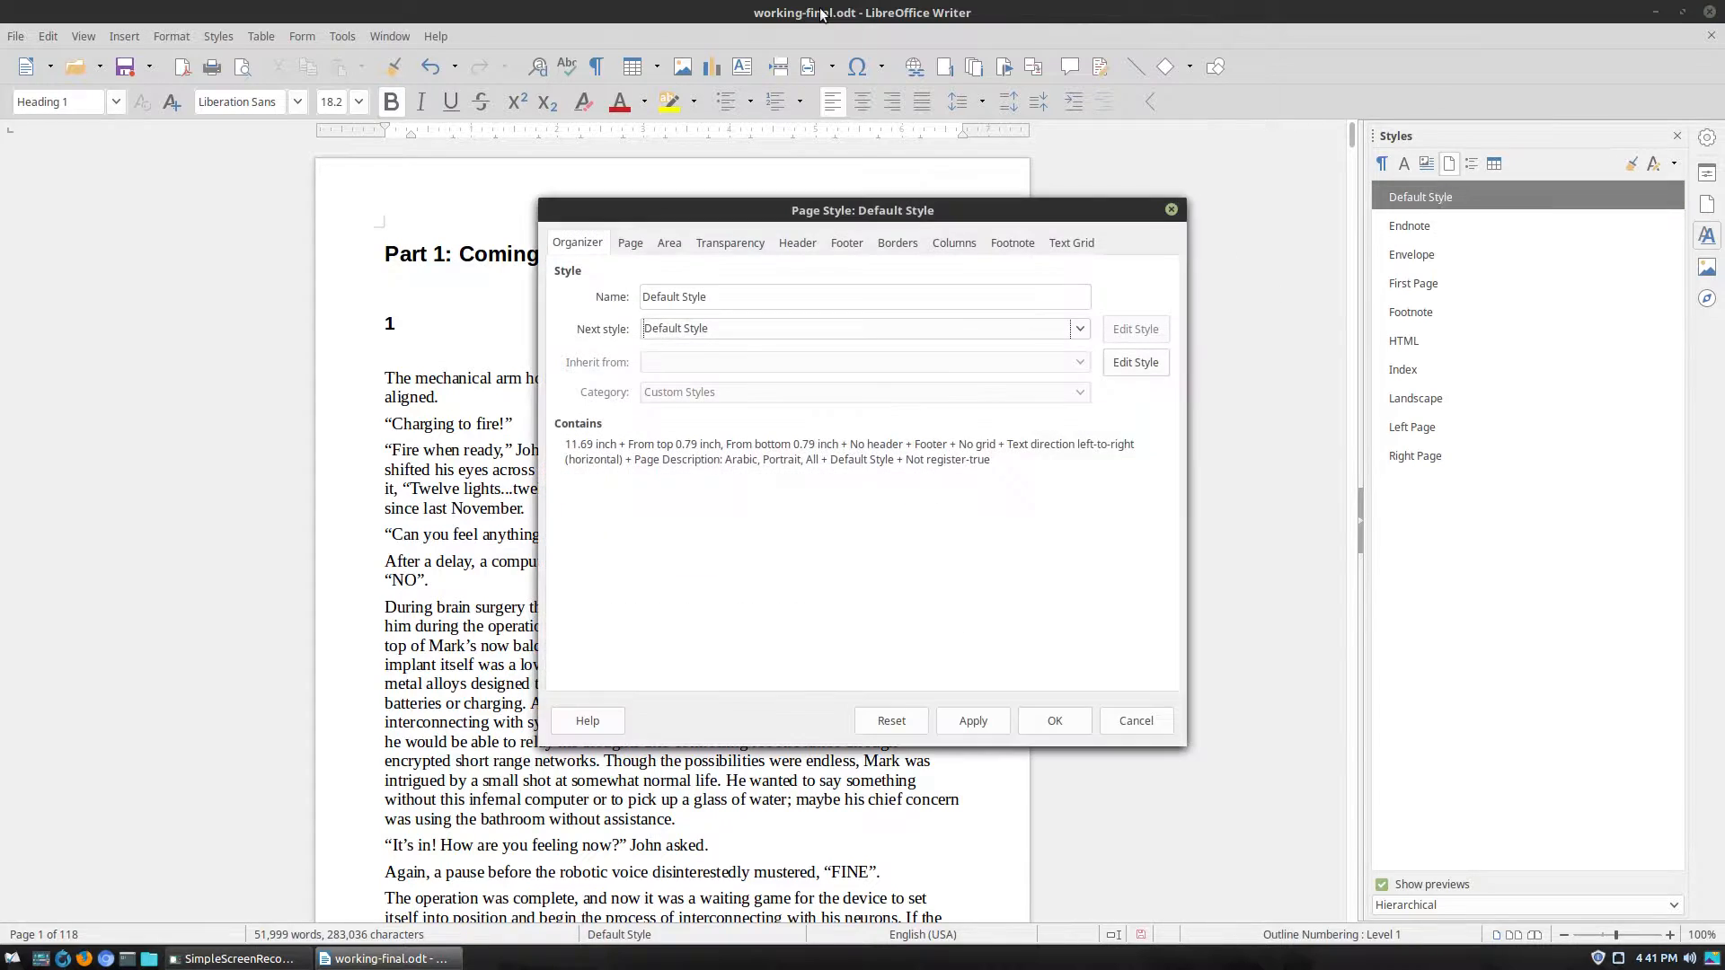
drag(880, 202, 1374, 188)
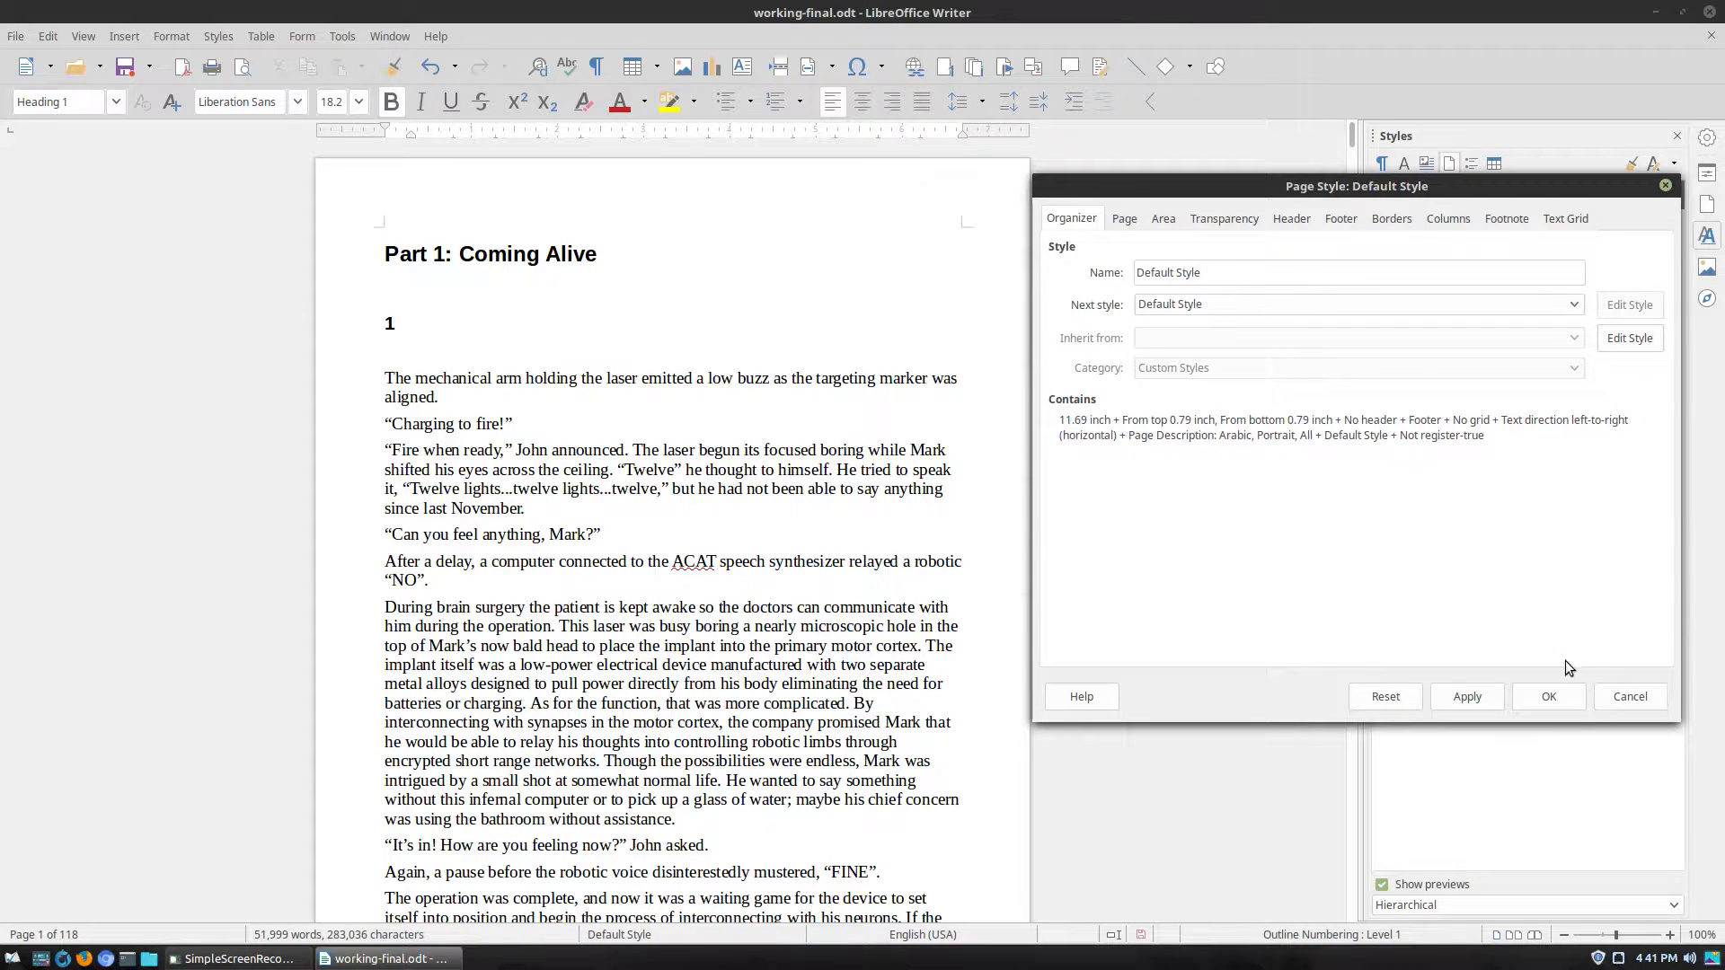
click(1549, 697)
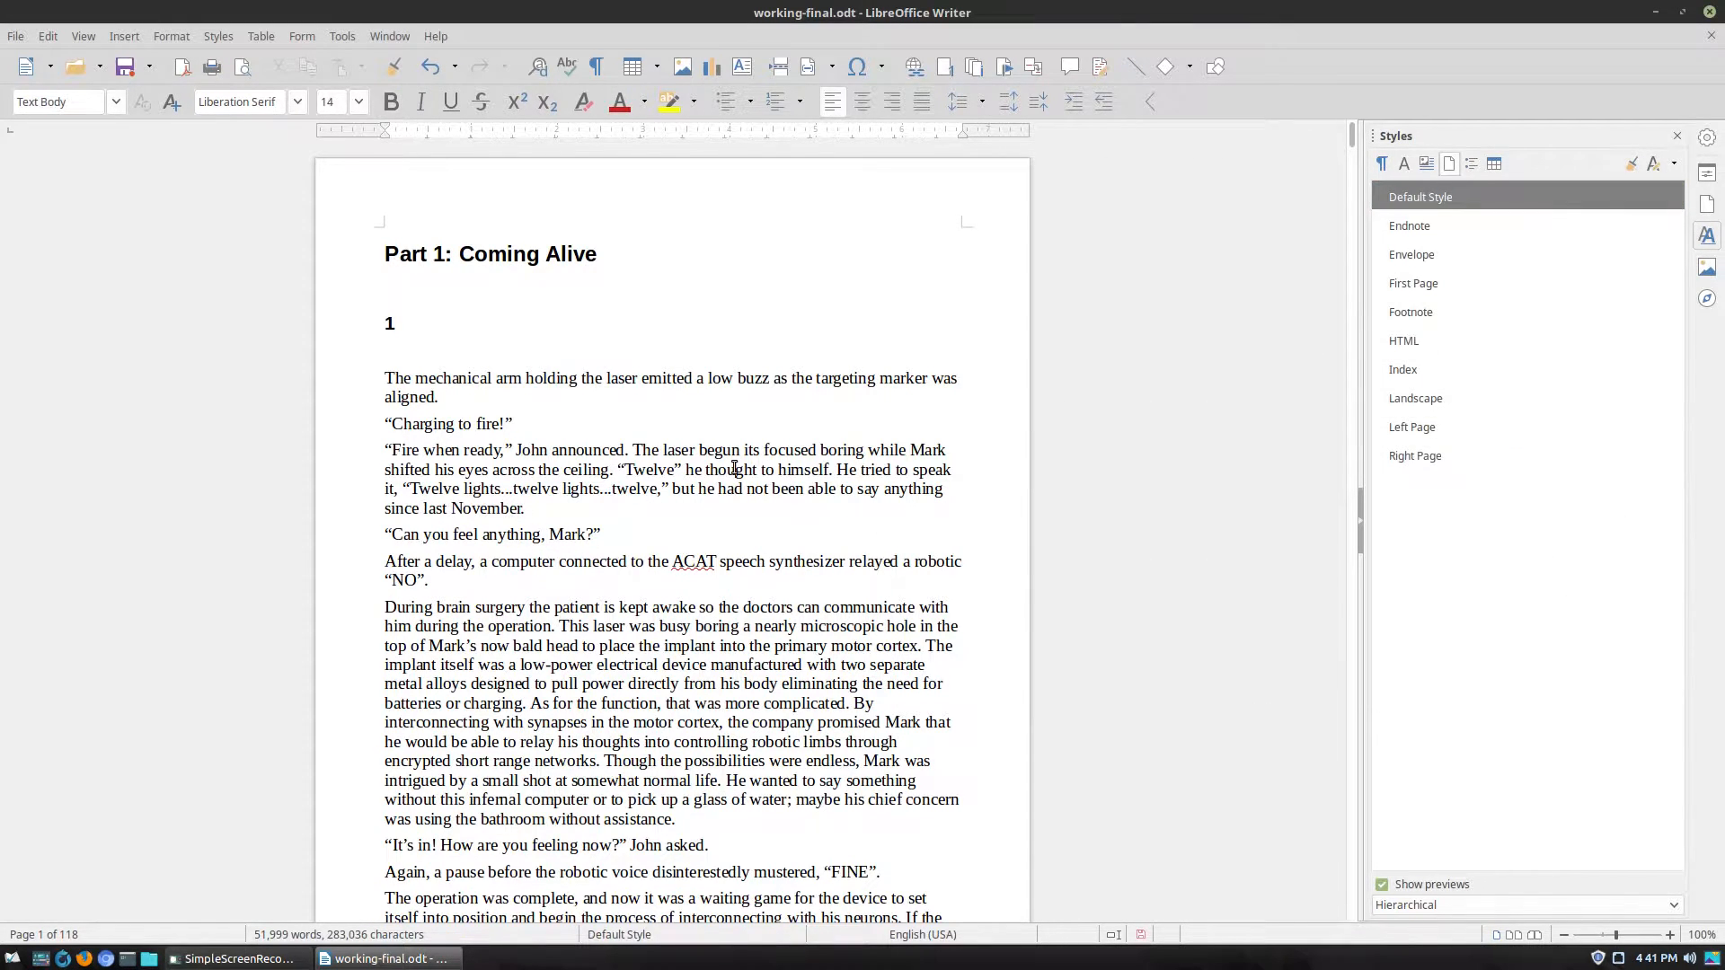
Check the page style and page-number footers on the first four pages of the manuscript.
scroll(909, 536, down, 10)
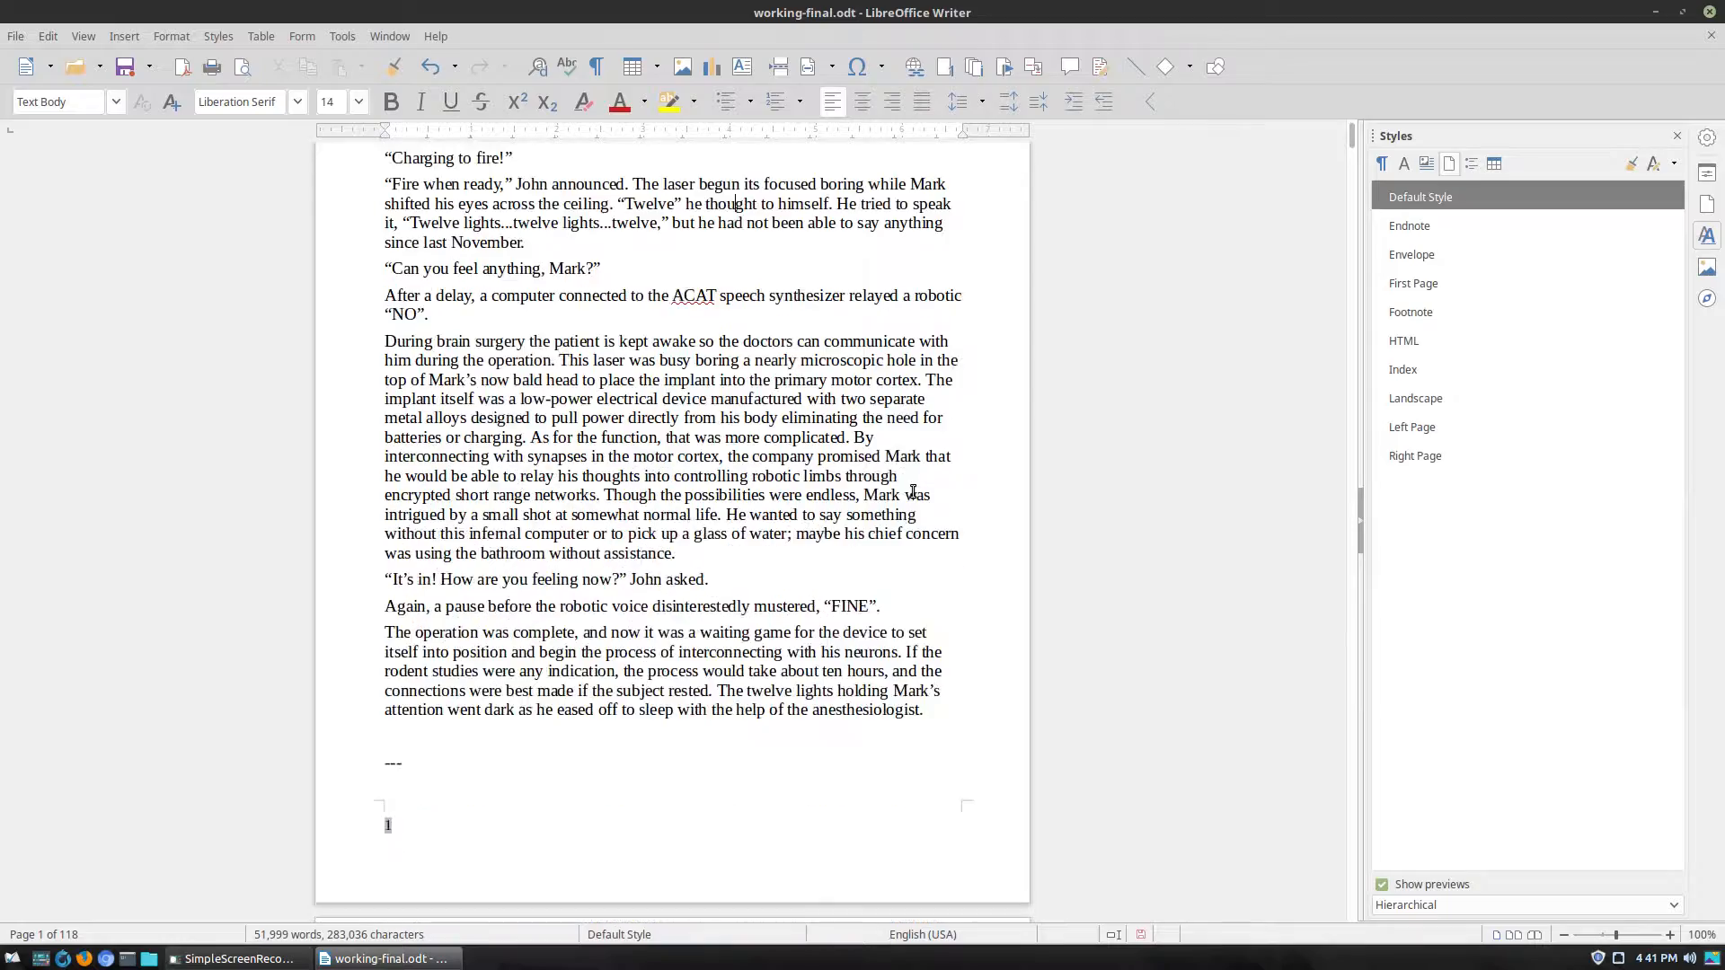
scroll(909, 537, down, 20)
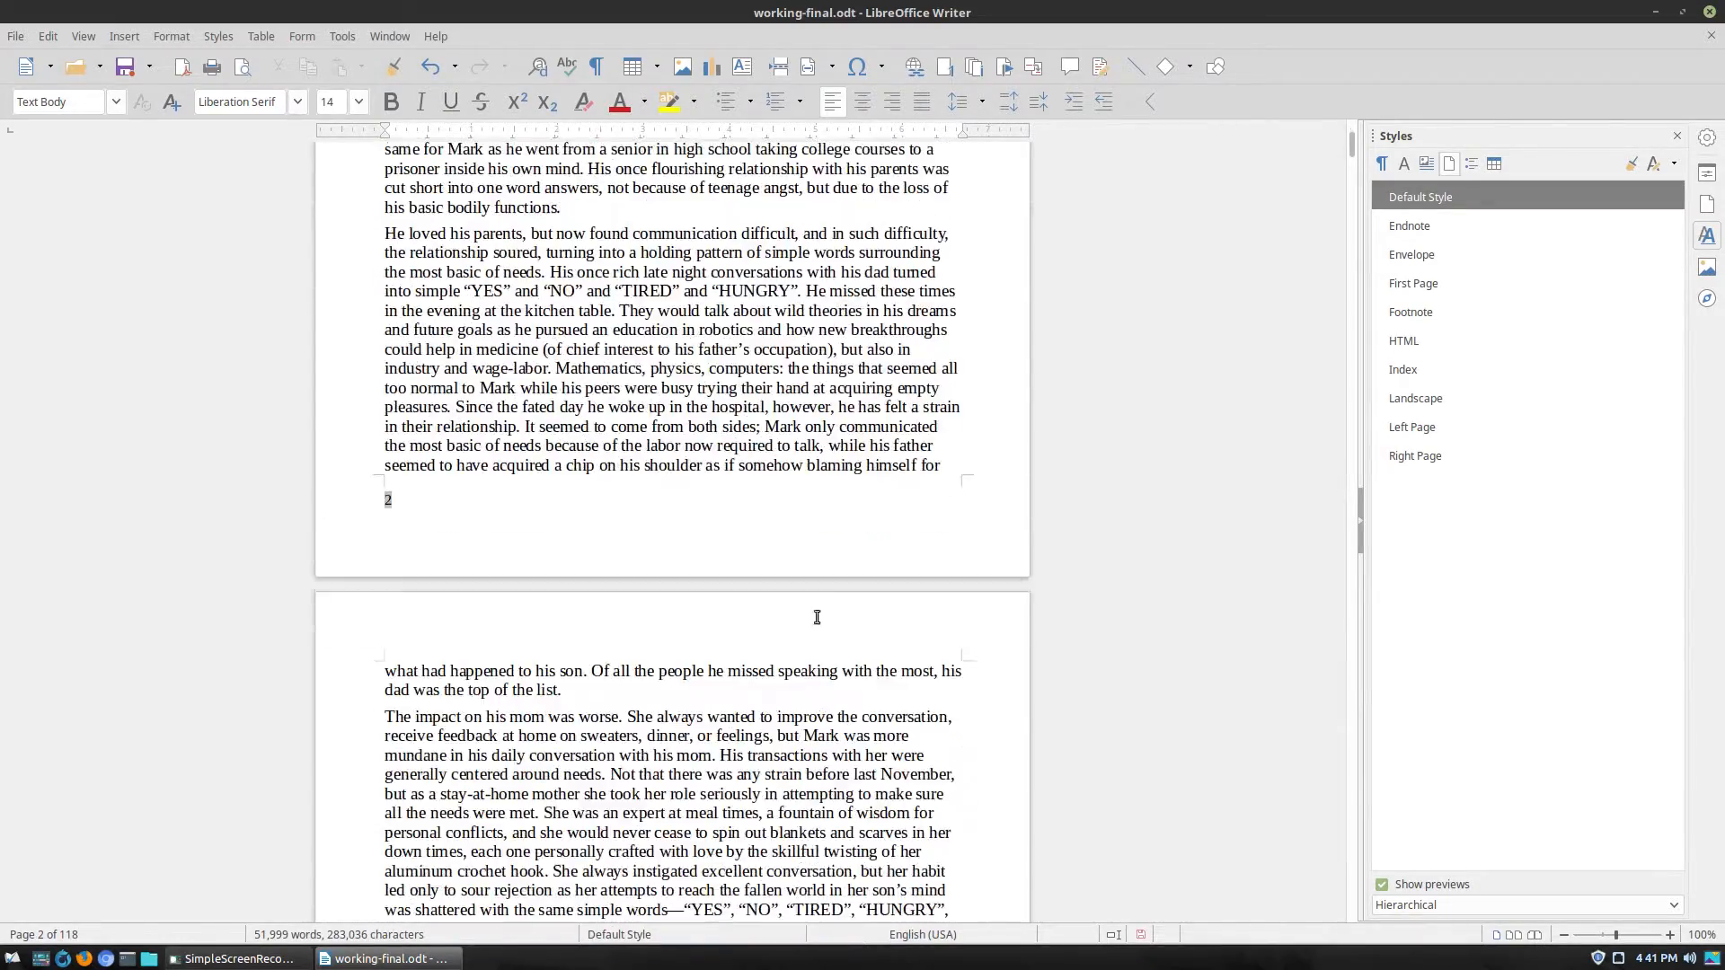
scroll(809, 593, down, 20)
click(723, 574)
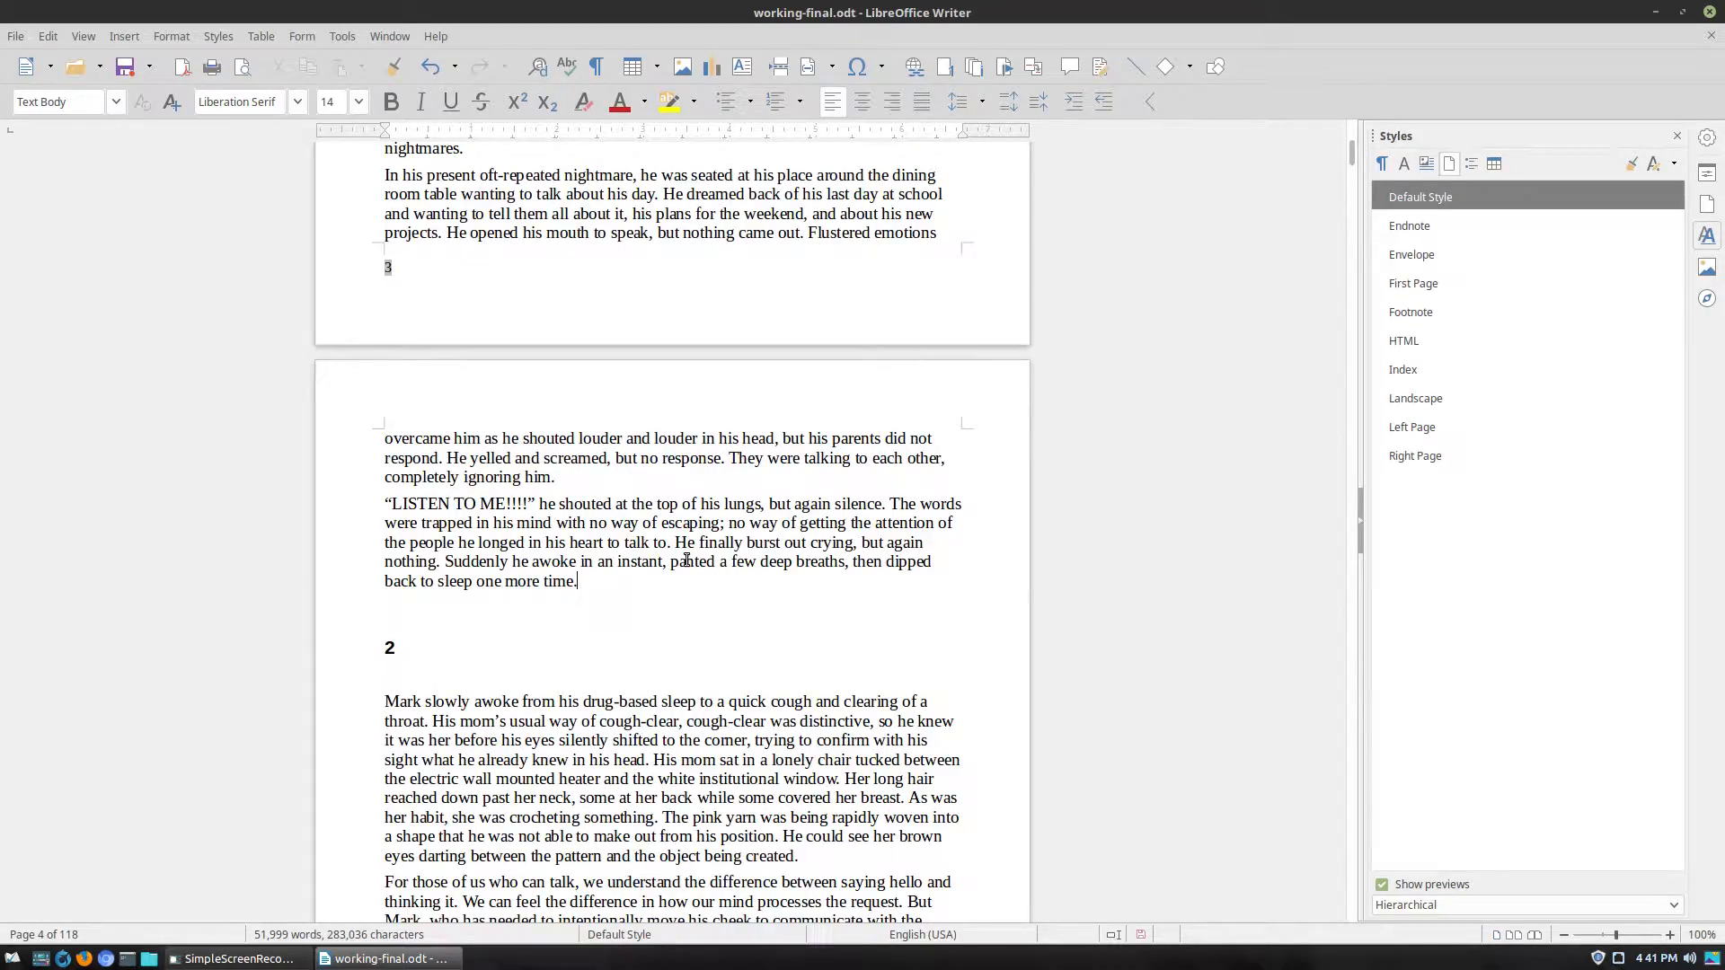
scroll(686, 559, up, 20)
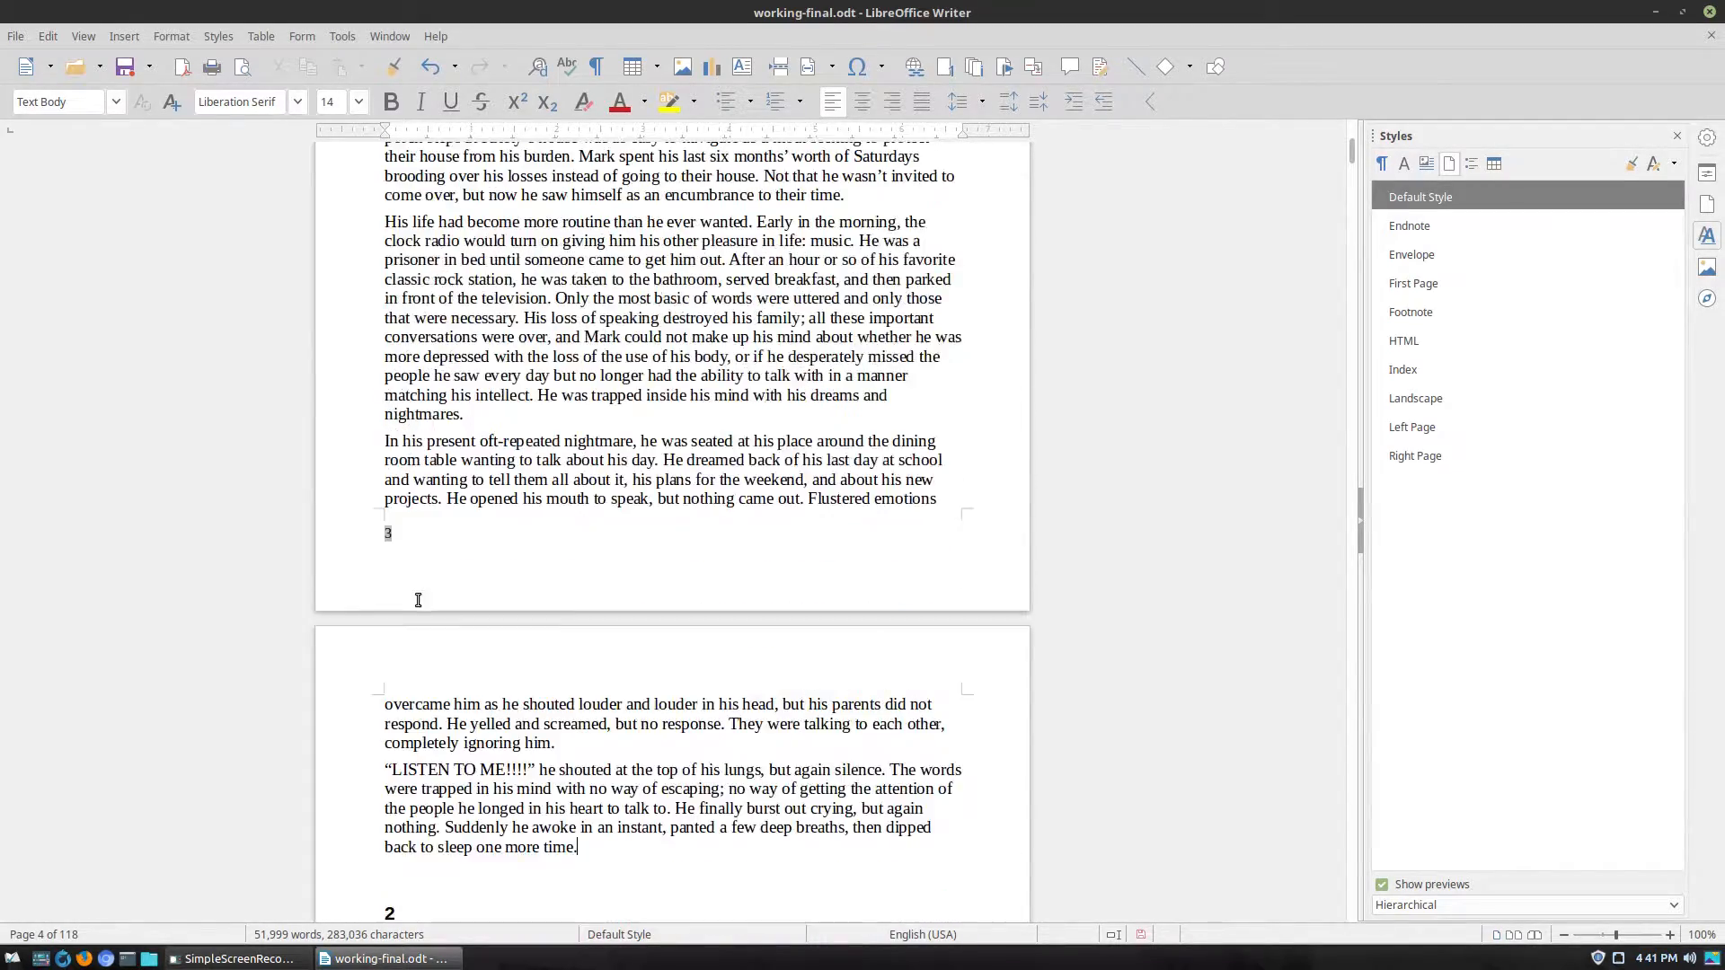
scroll(418, 599, up, 18)
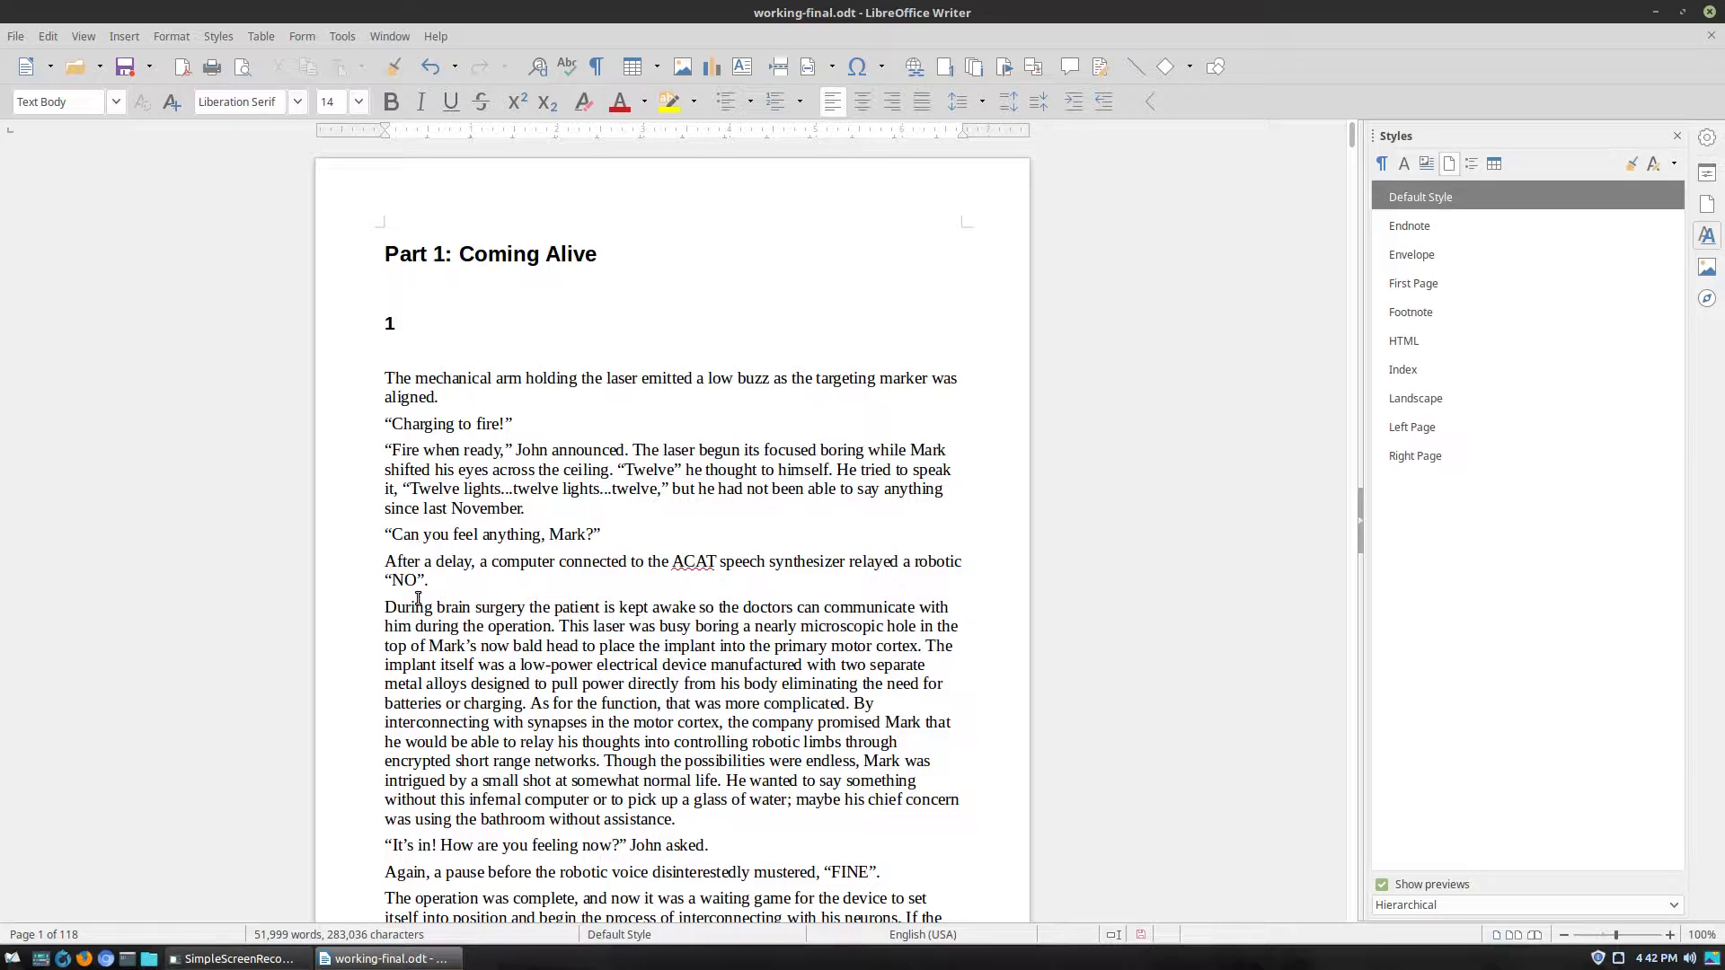
Apply the Left Page page style to the opening page of Part 1.
click(742, 451)
double_click(1437, 429)
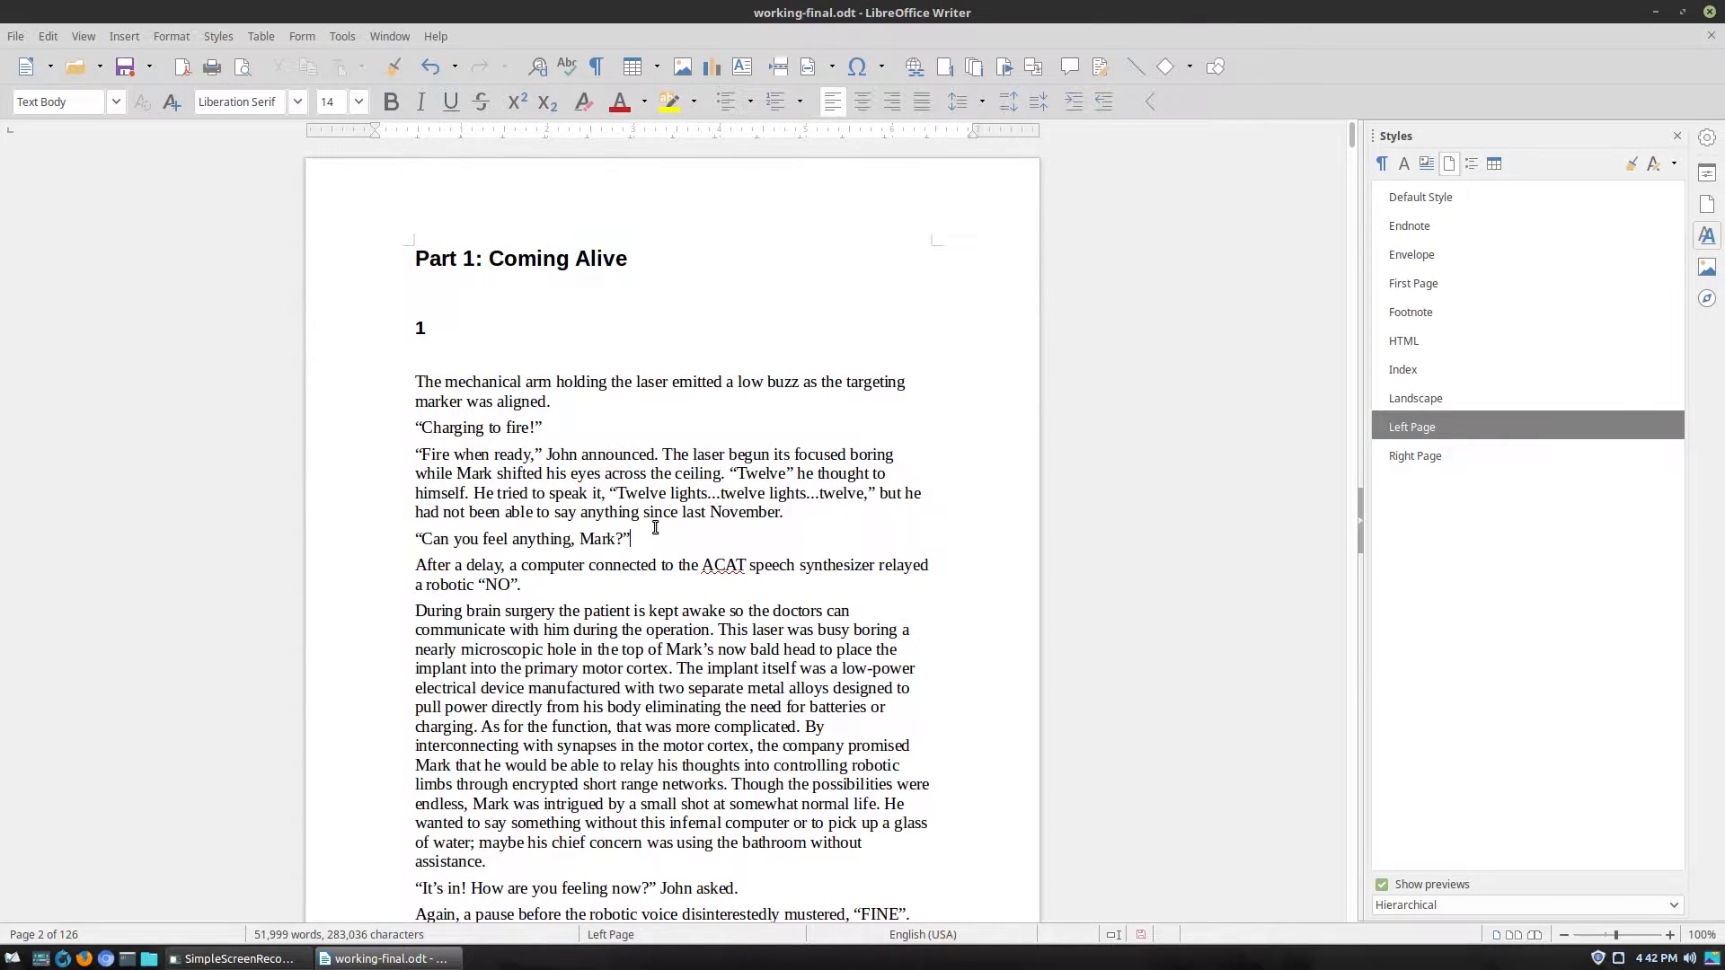
Examine which page style and margins each of the opening pages uses, comparing successive pages.
scroll(657, 497, down, 7)
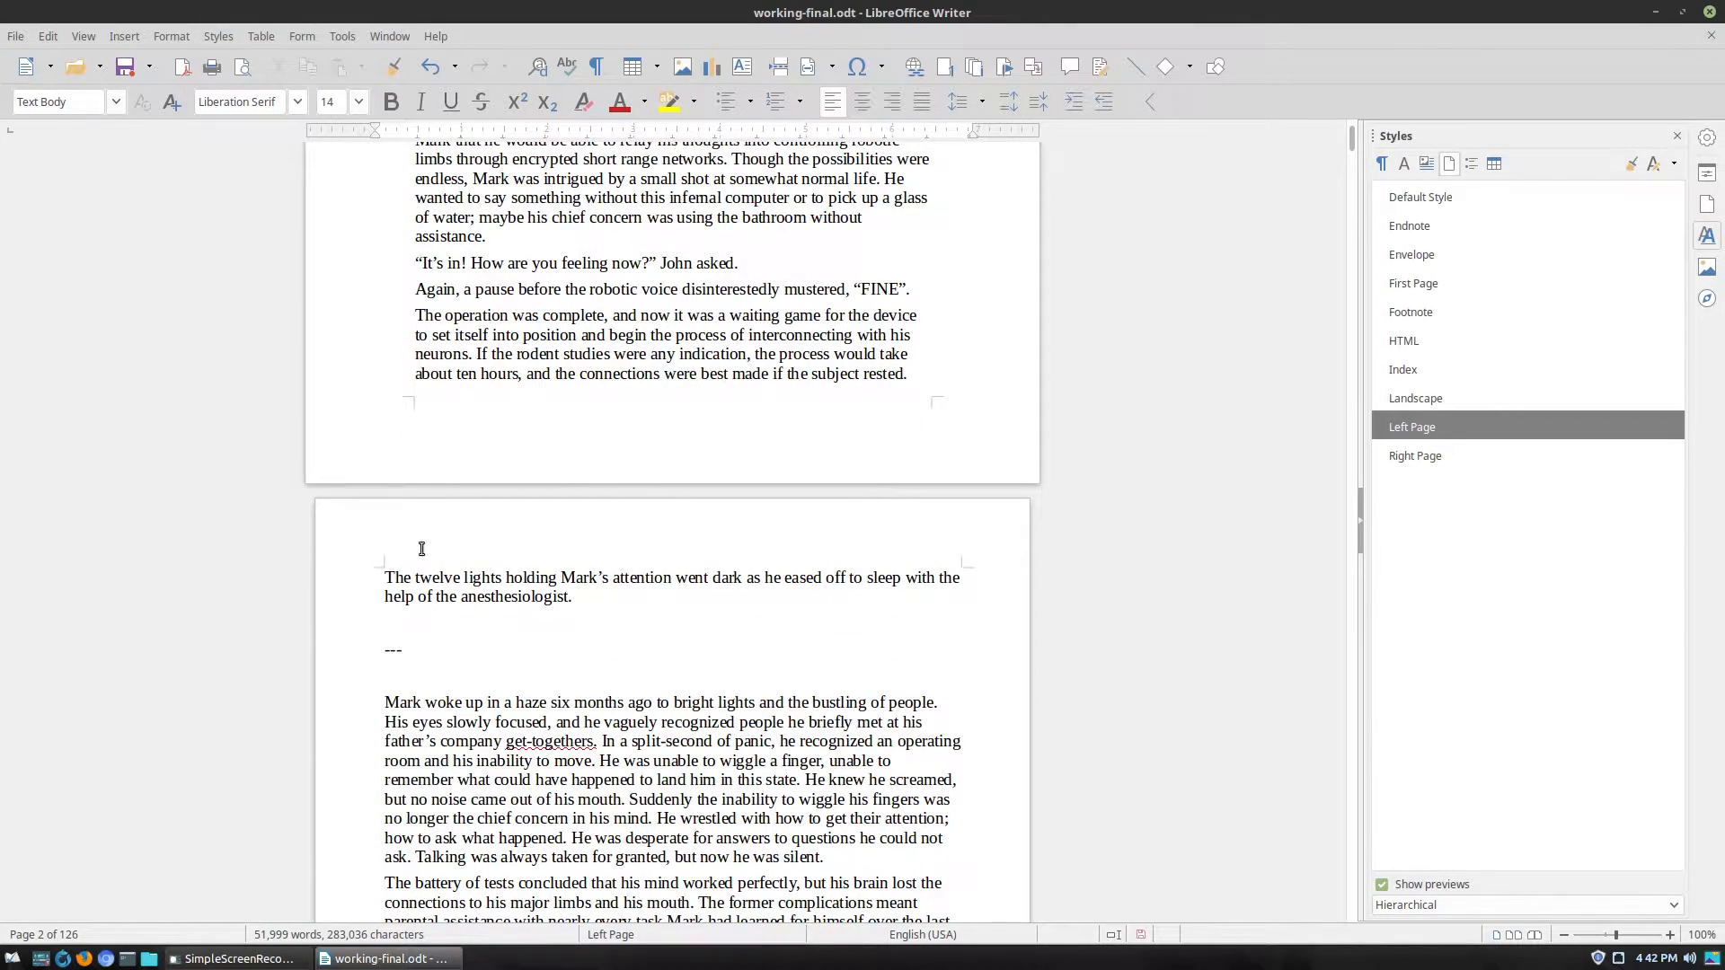
click(643, 778)
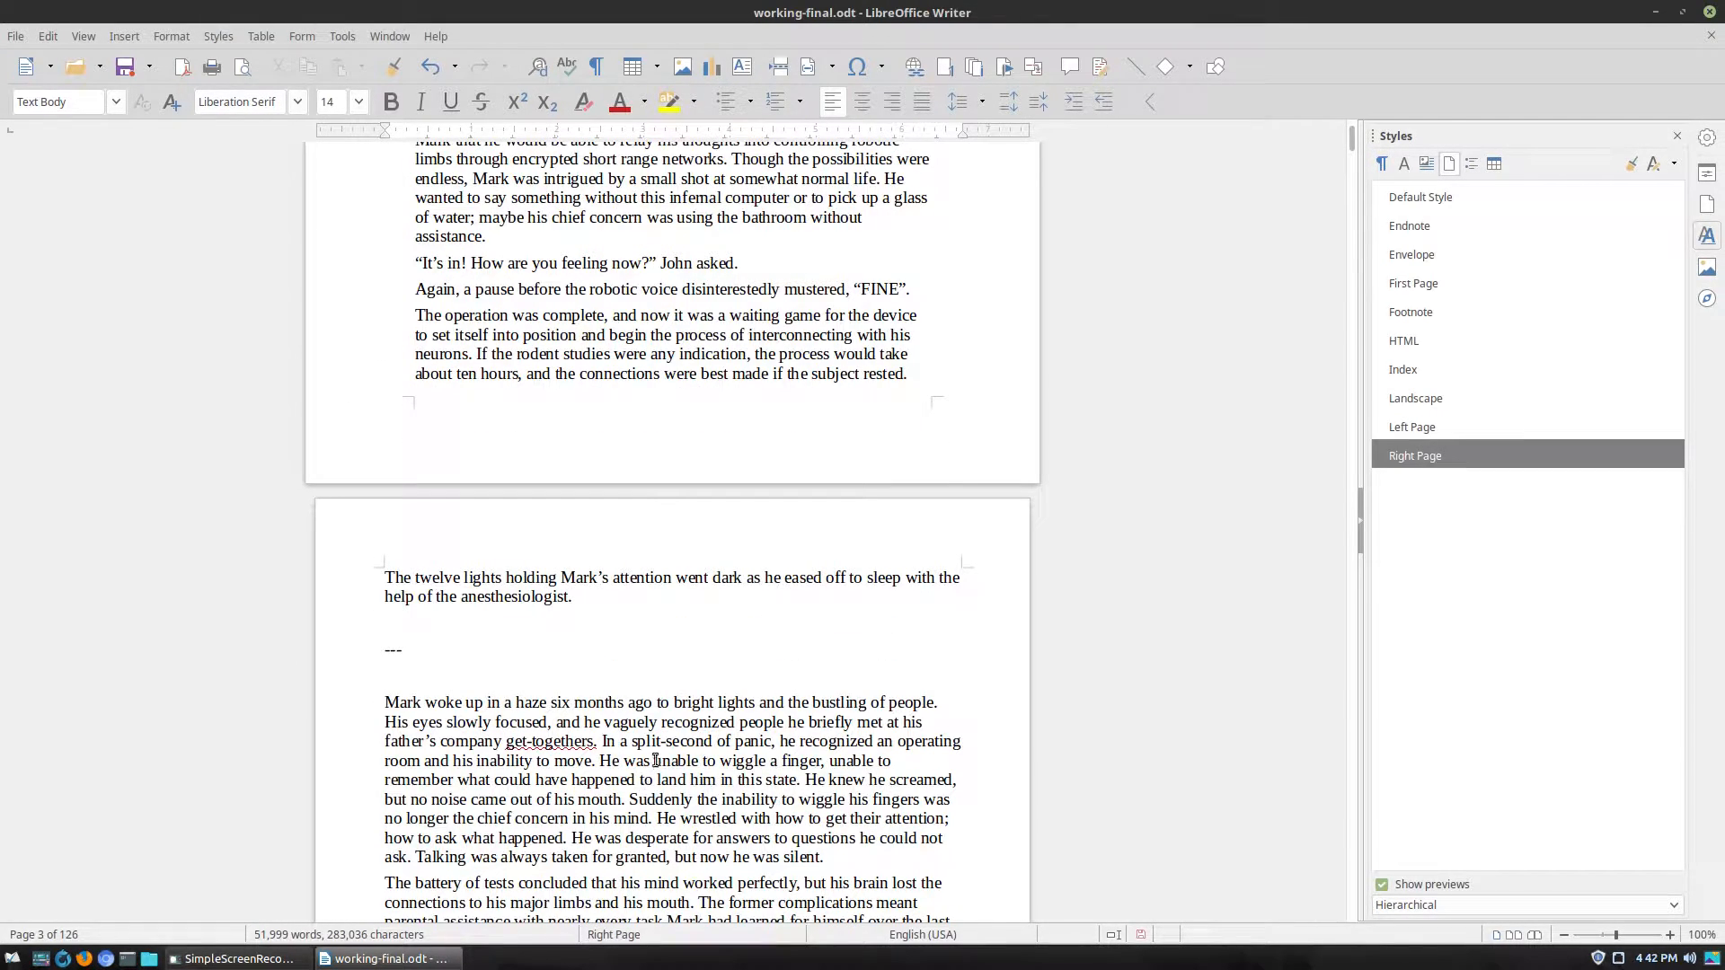
scroll(683, 575, down, 3)
scroll(692, 564, down, 8)
click(718, 674)
scroll(719, 674, down, 3)
scroll(719, 674, down, 7)
click(719, 822)
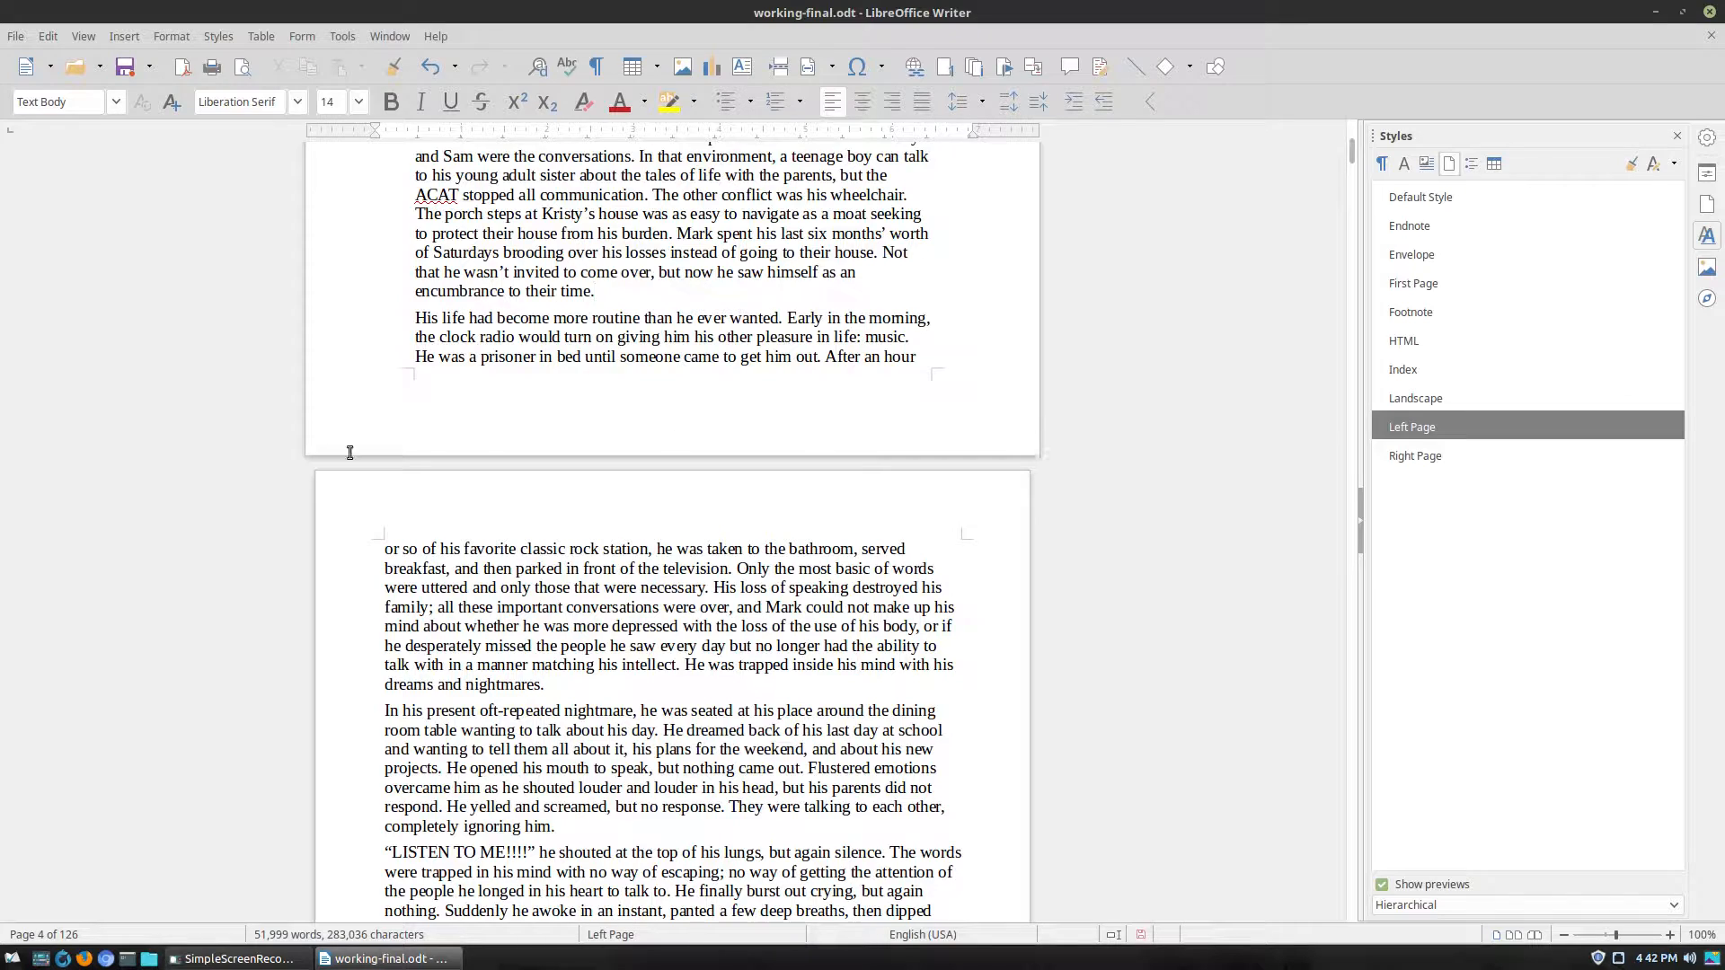
double_click(787, 646)
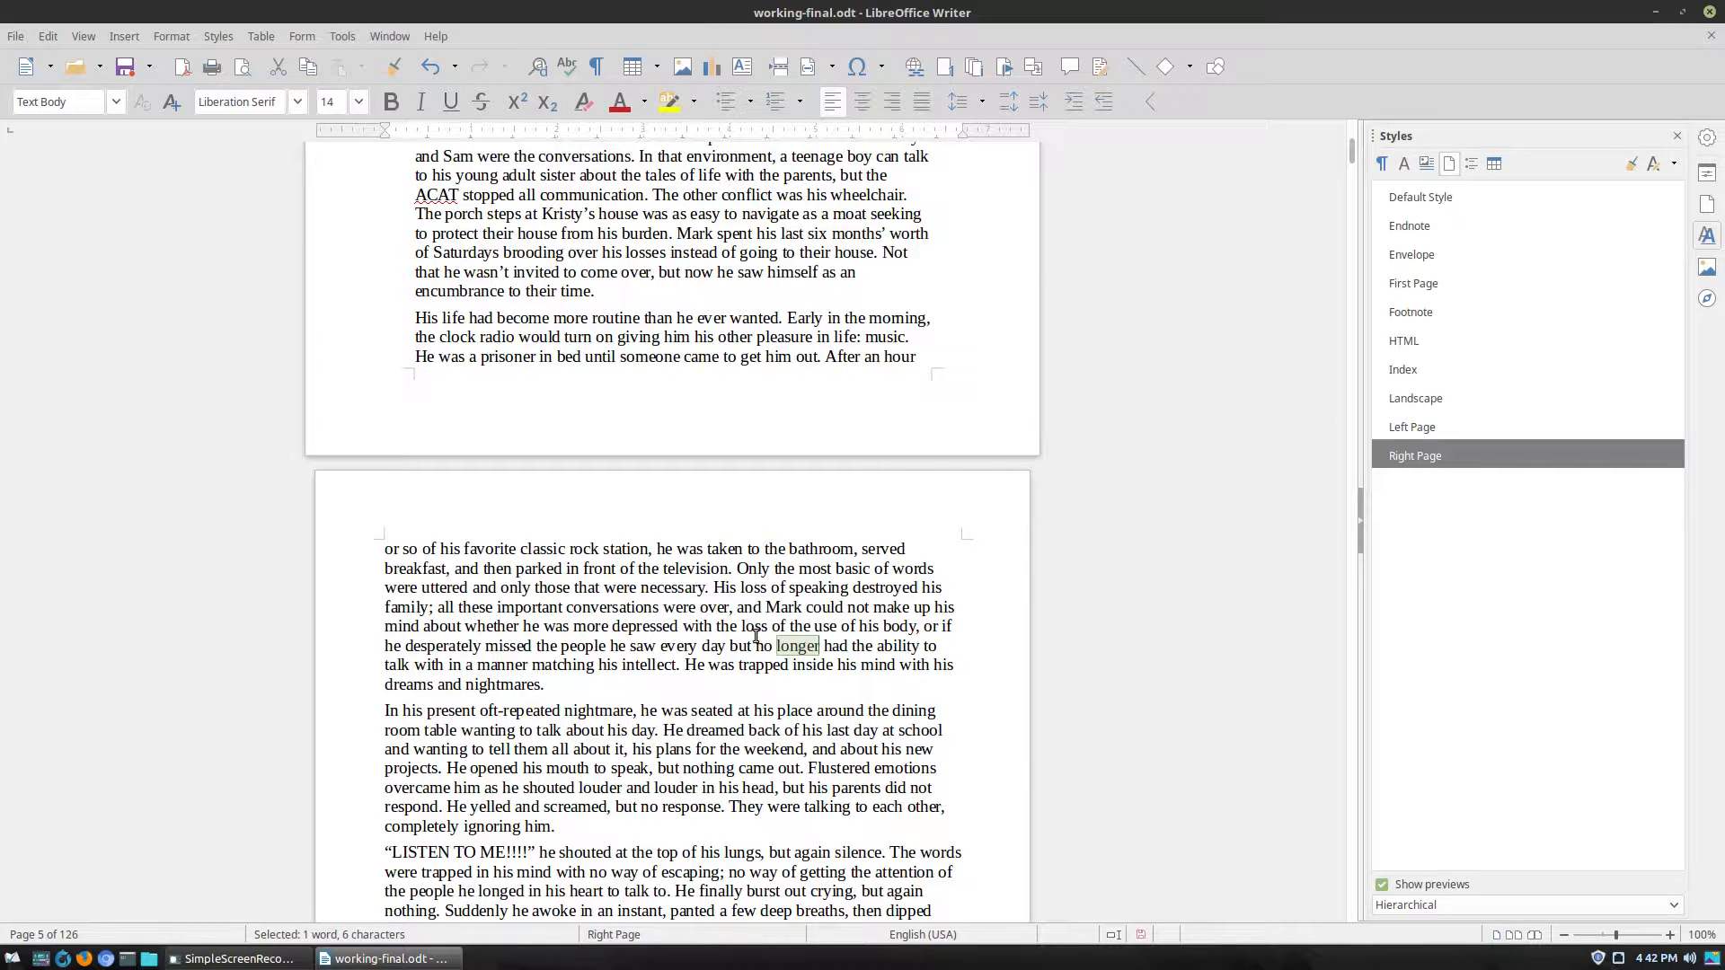
click(751, 321)
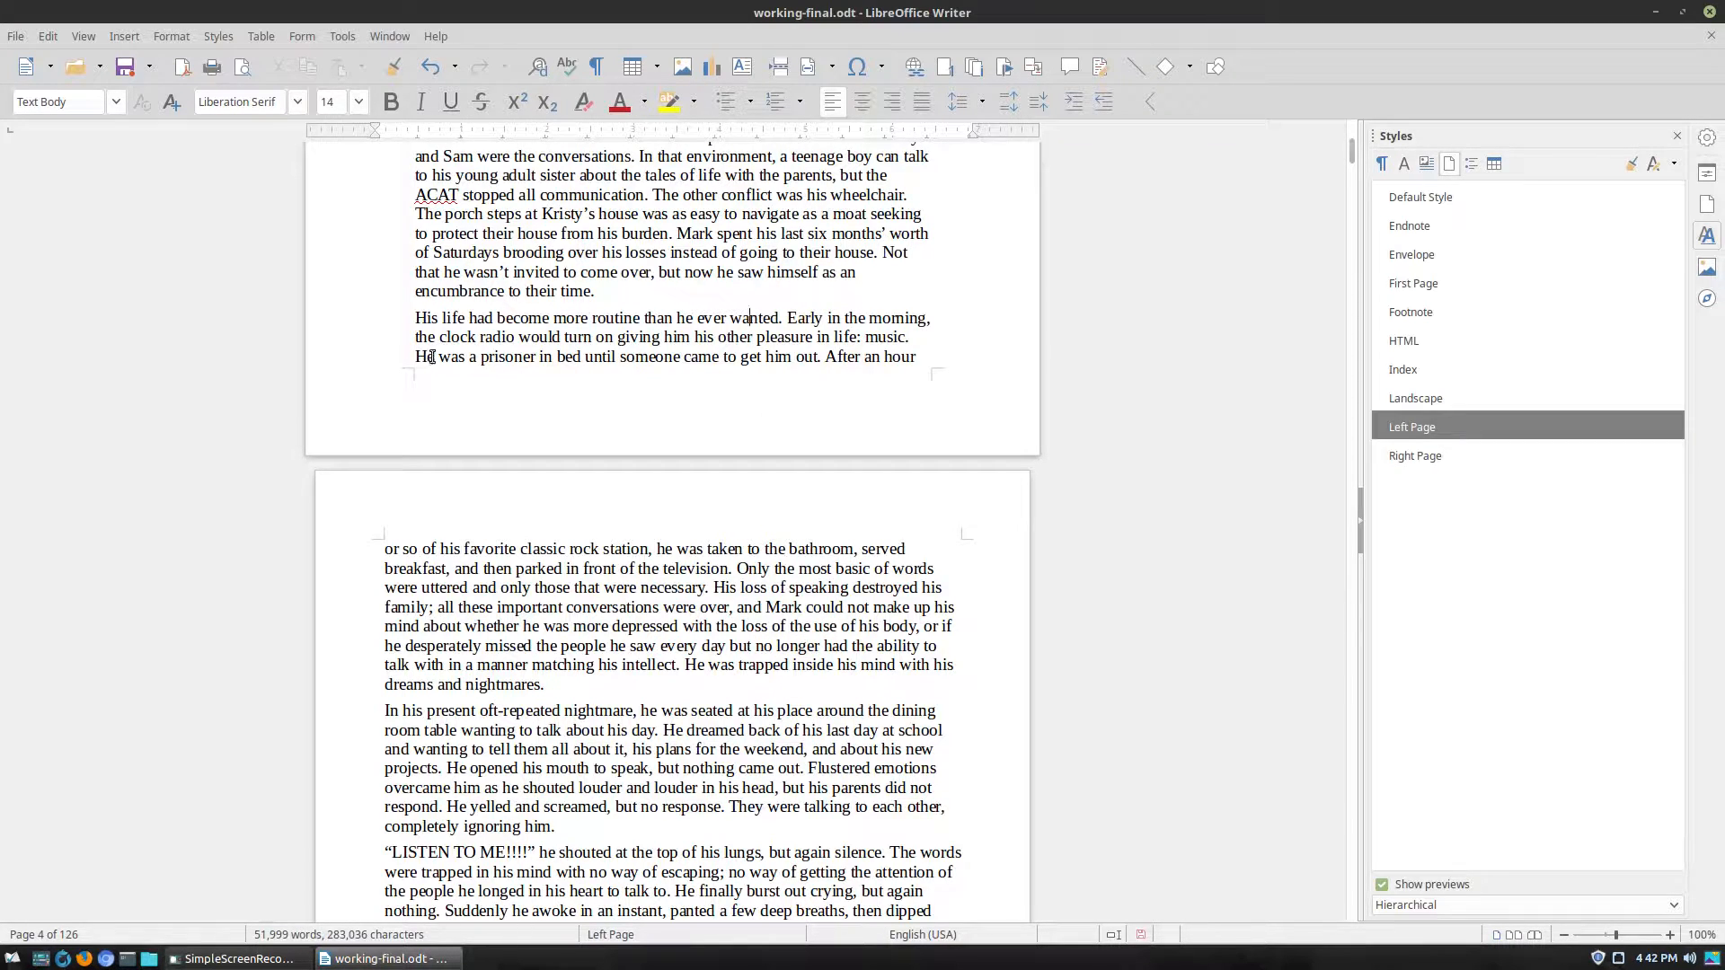
click(598, 274)
scroll(830, 629, down, 5)
scroll(817, 651, up, 15)
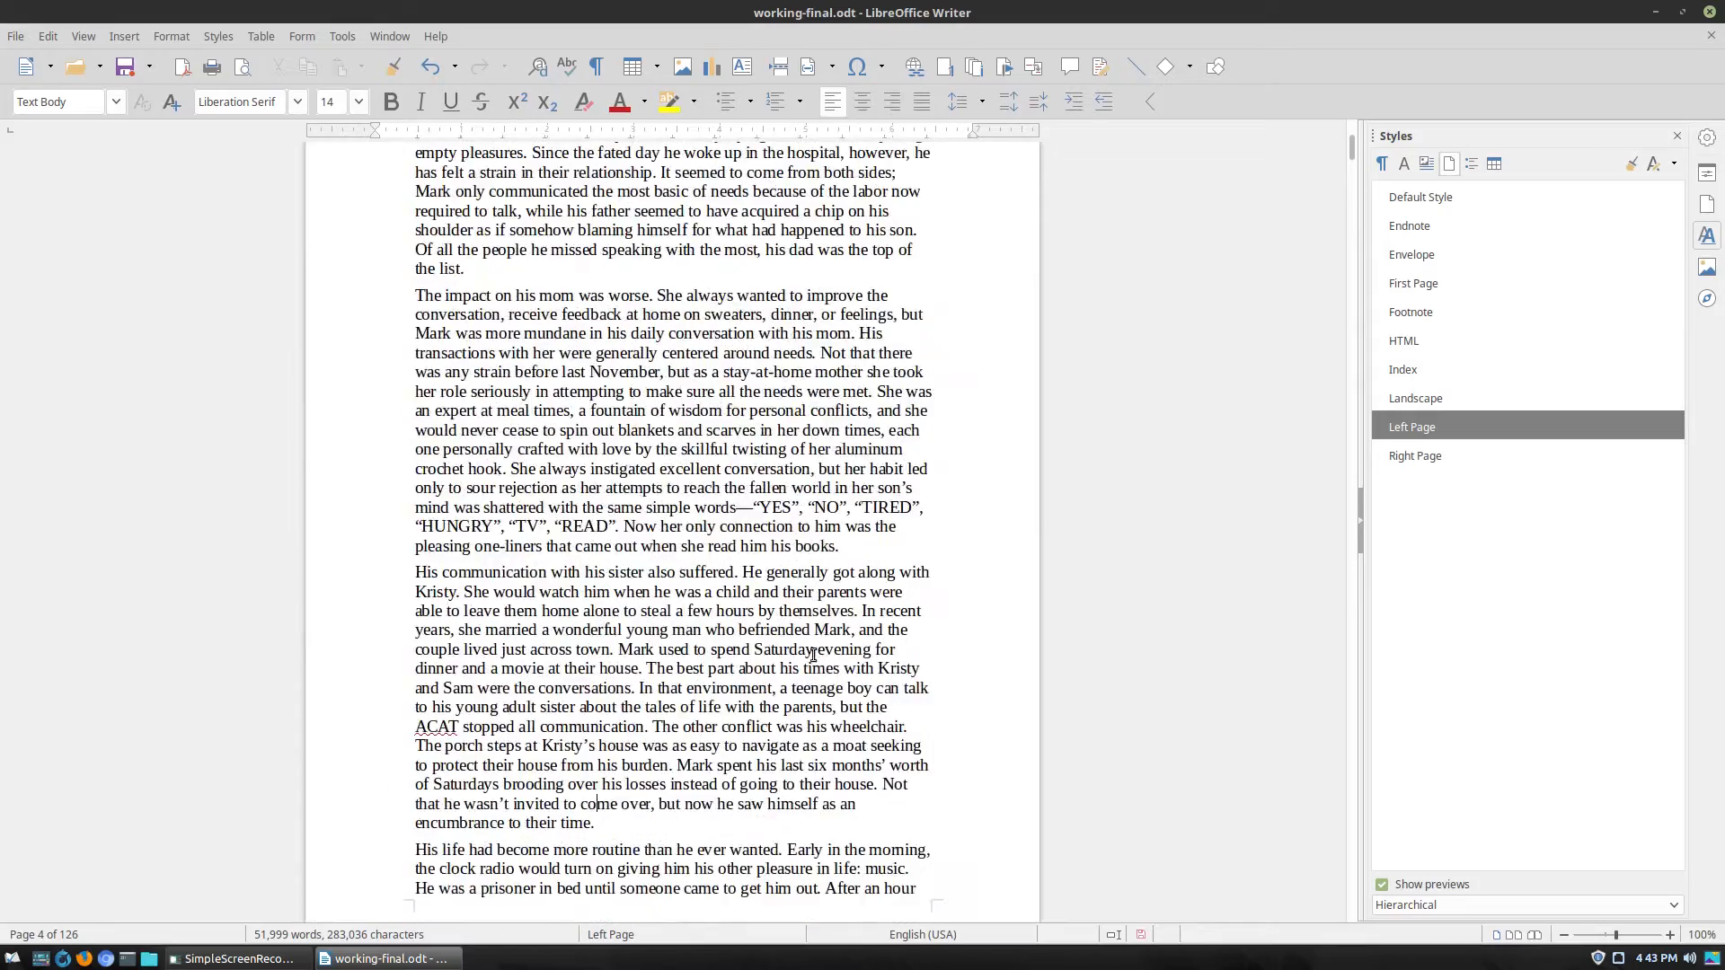
scroll(812, 654, up, 20)
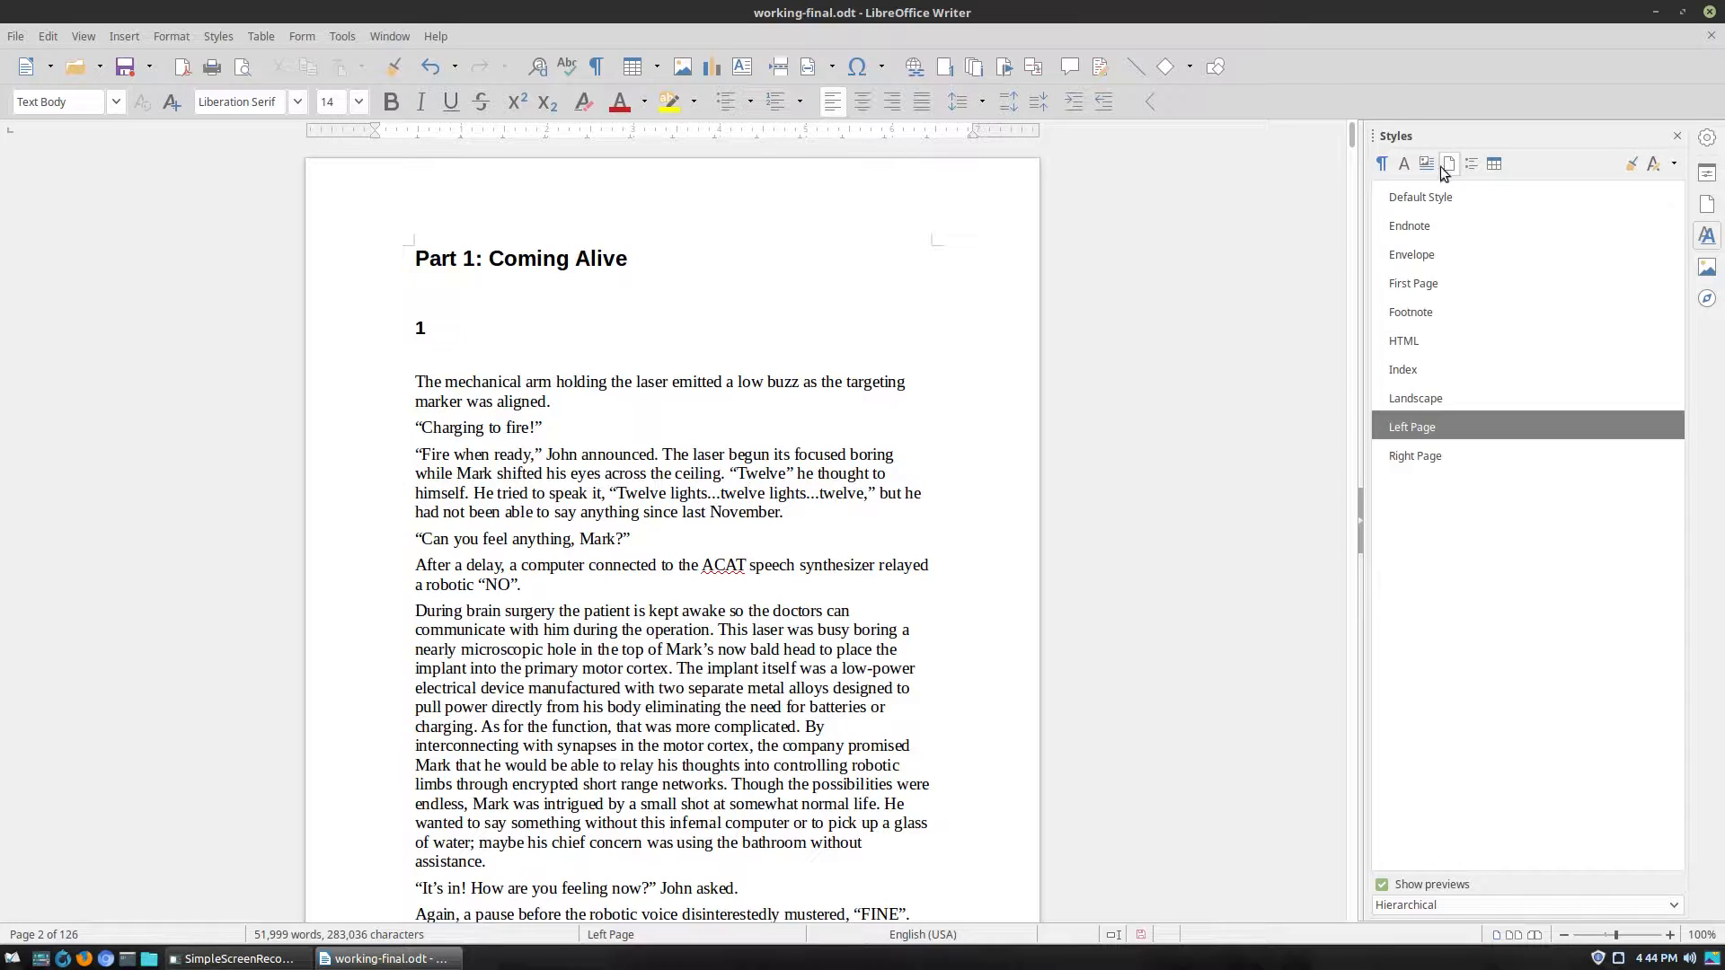
Review the name and next-style settings of the First Page page style, and close its properties without changing them.
click(1435, 280)
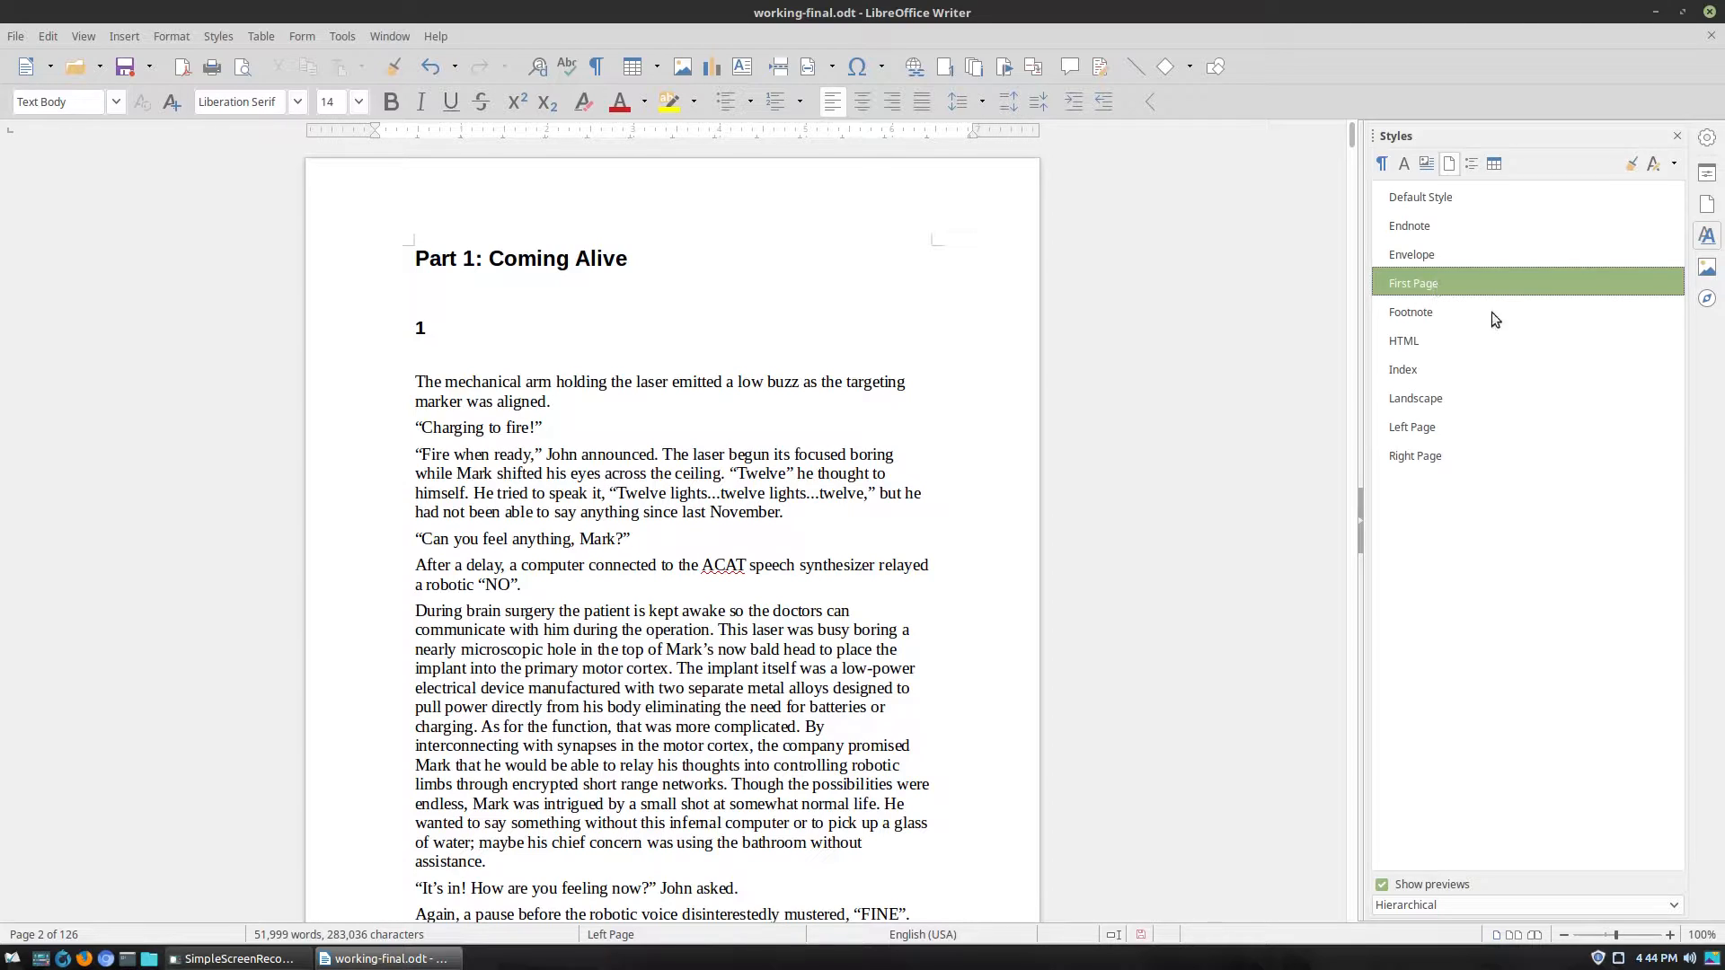
right_click(1446, 284)
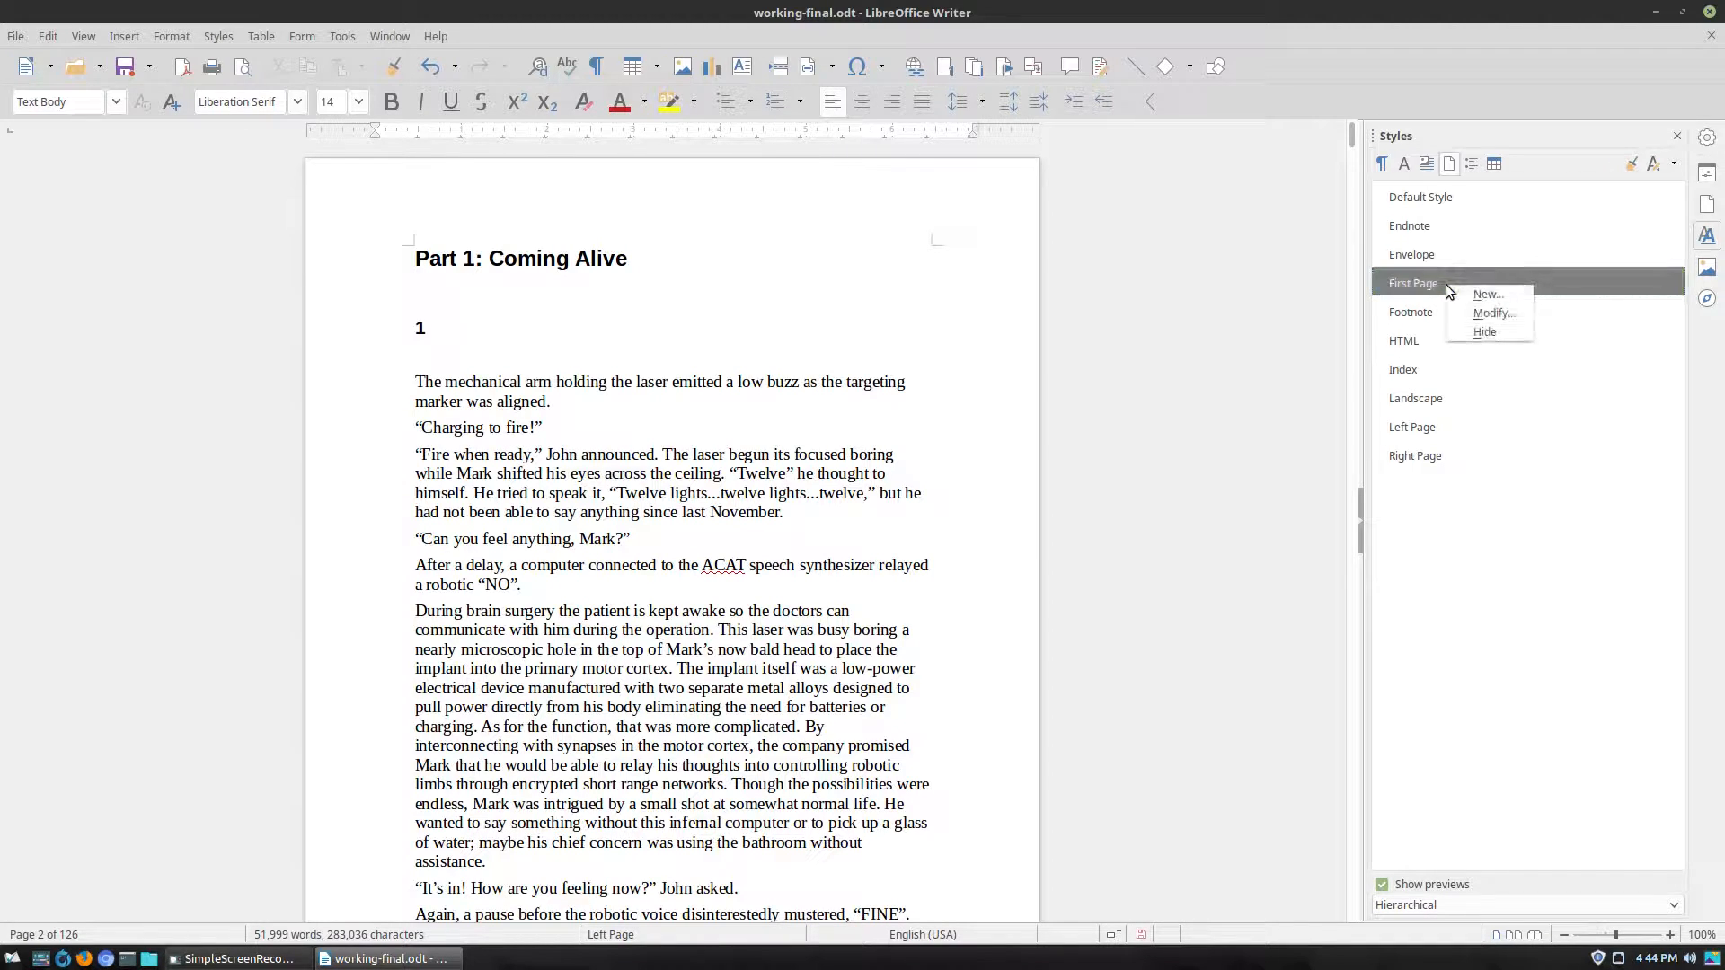
click(1495, 315)
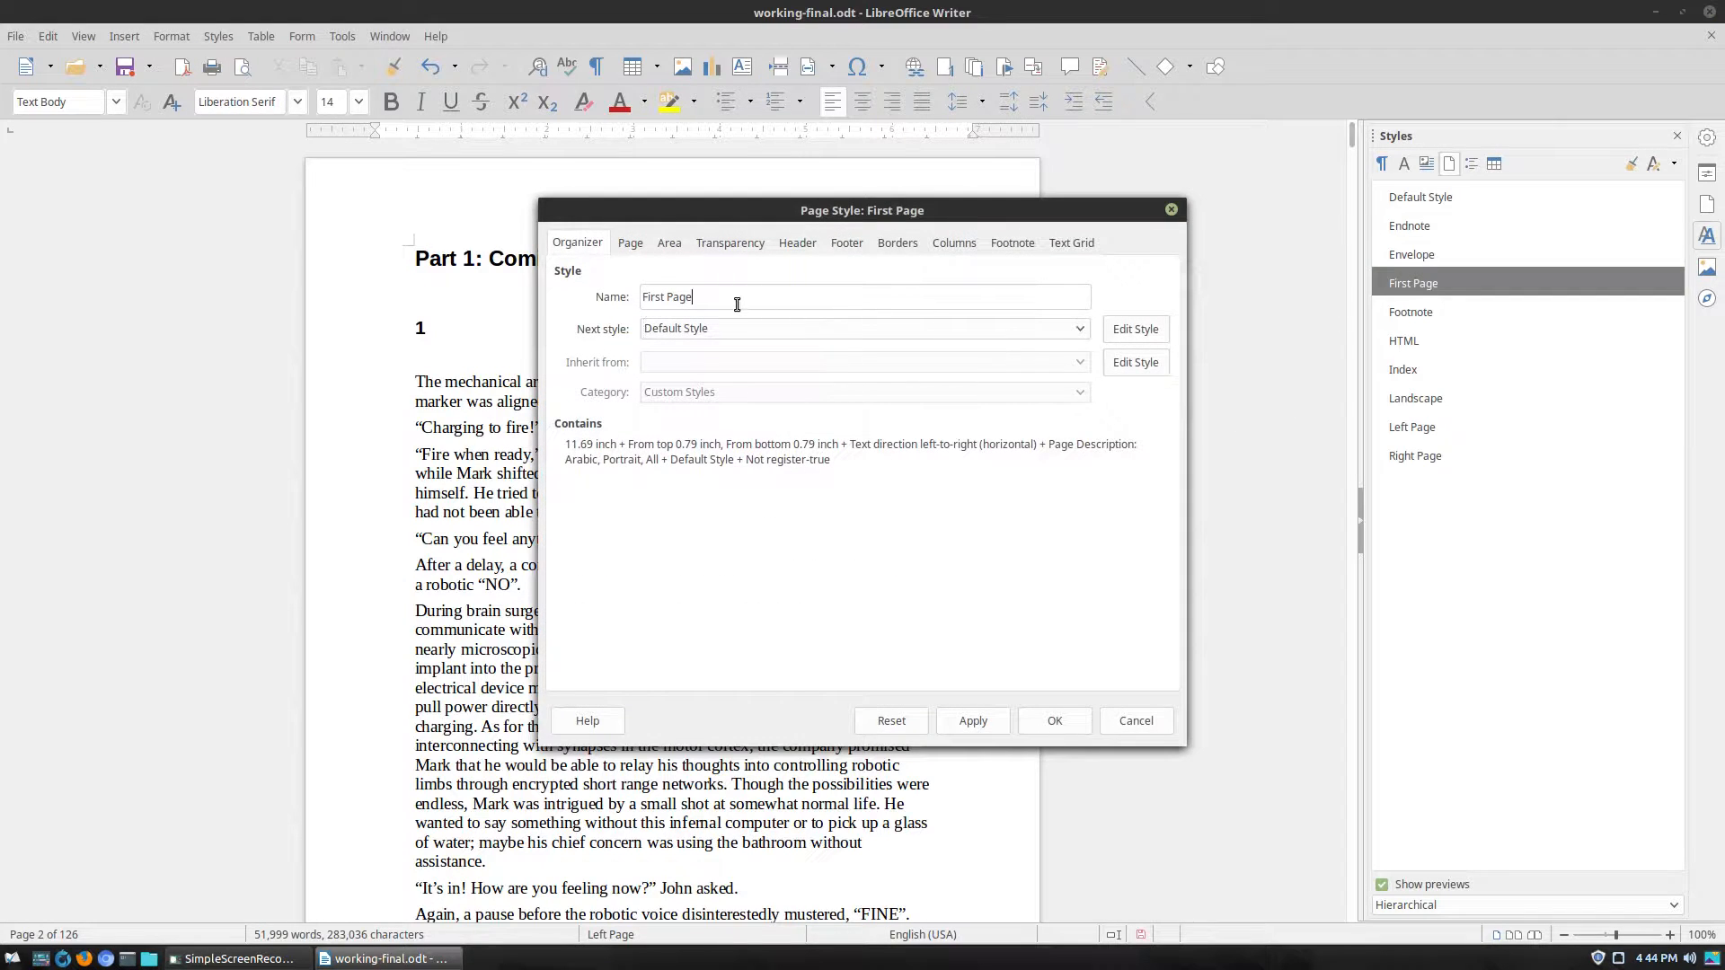
key(Left)
key(Left)
key(Left)
key(Left)
key(shift+Home)
click(713, 302)
click(1134, 721)
Set the next style of the First Page page style to Left Page.
right_click(1438, 291)
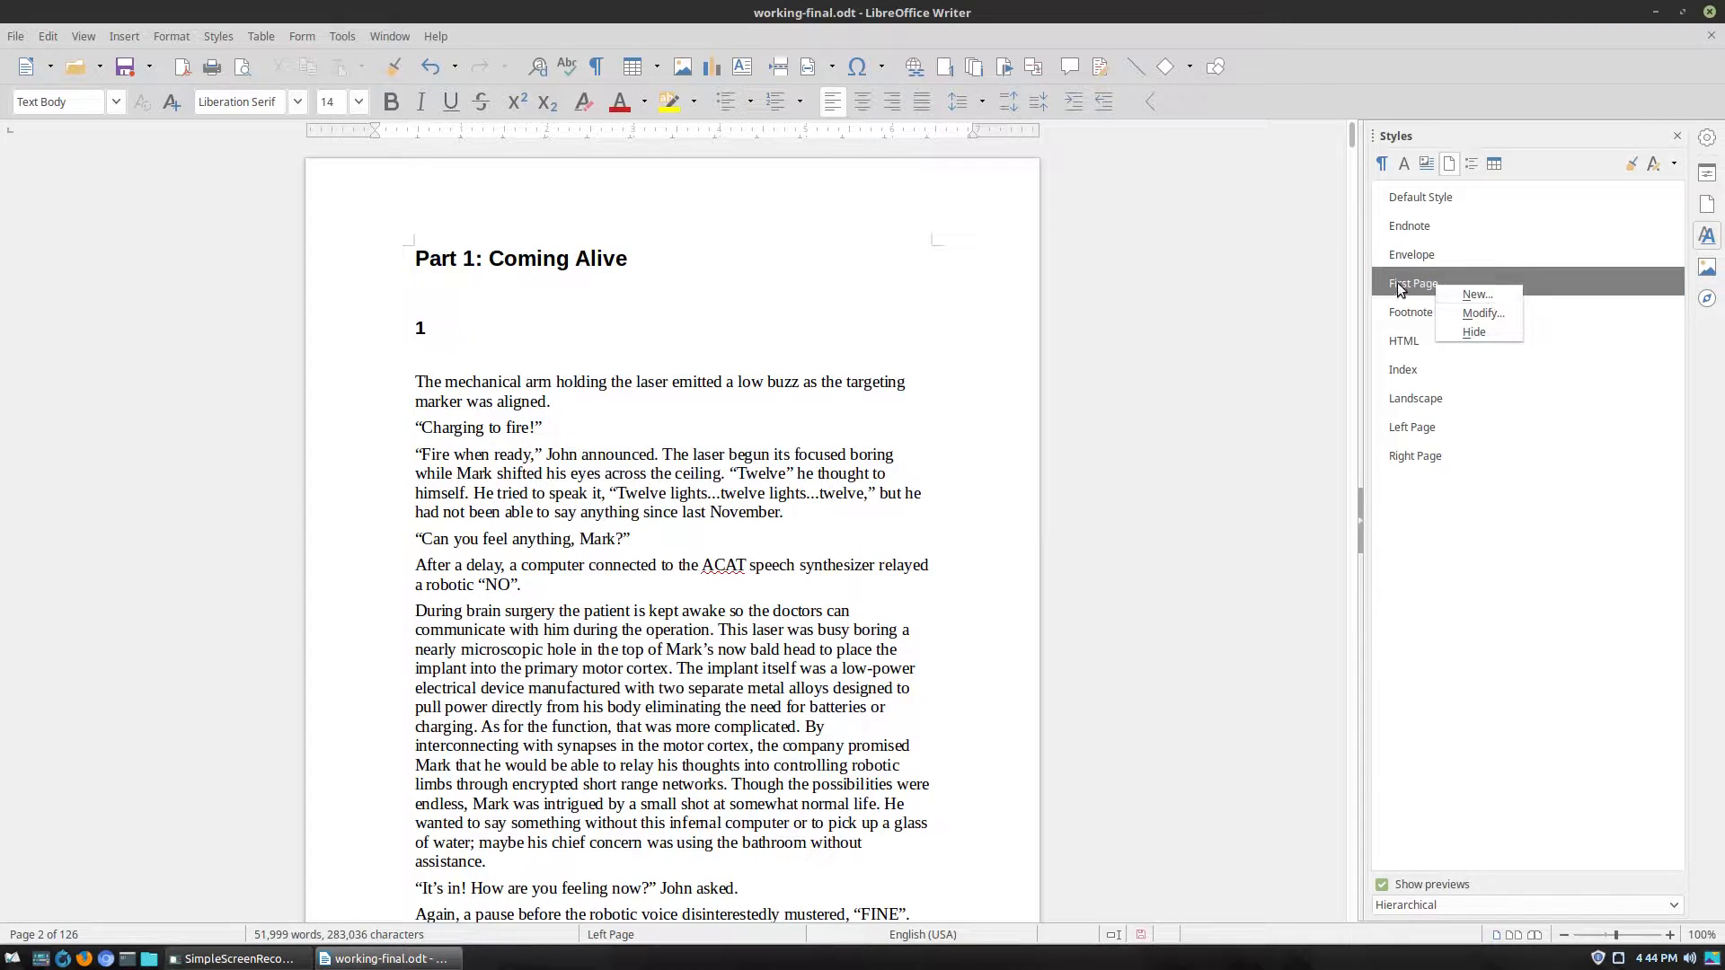
click(1426, 285)
right_click(1428, 287)
click(1475, 308)
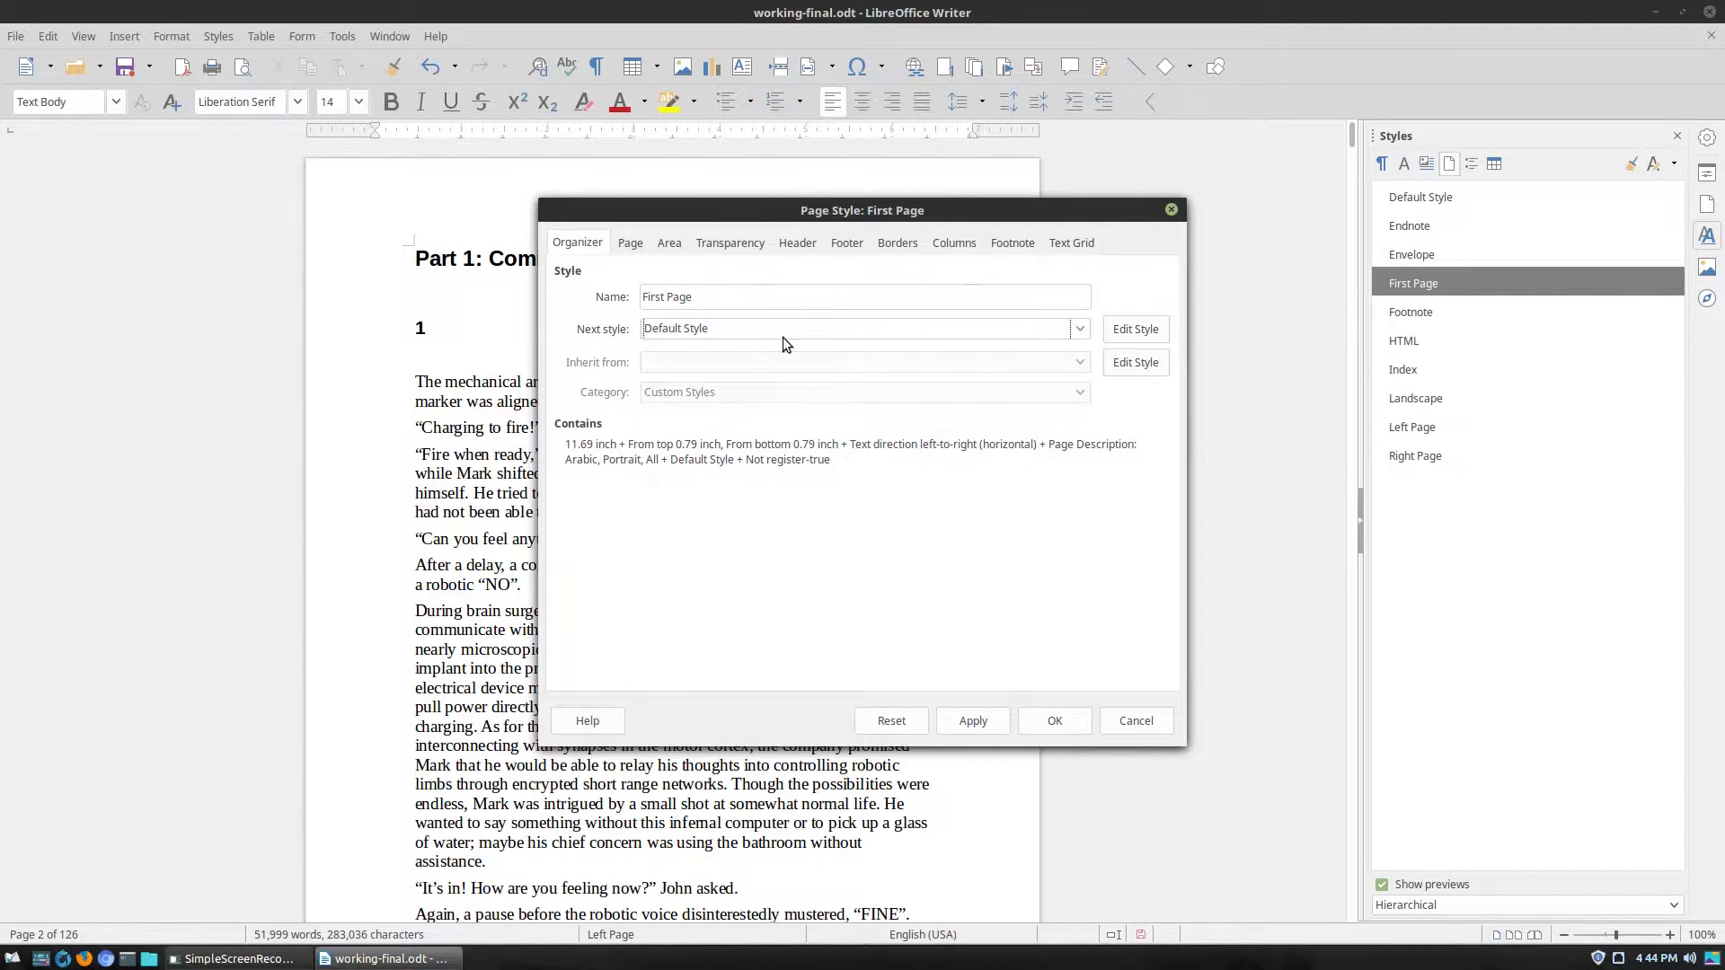
click(1082, 329)
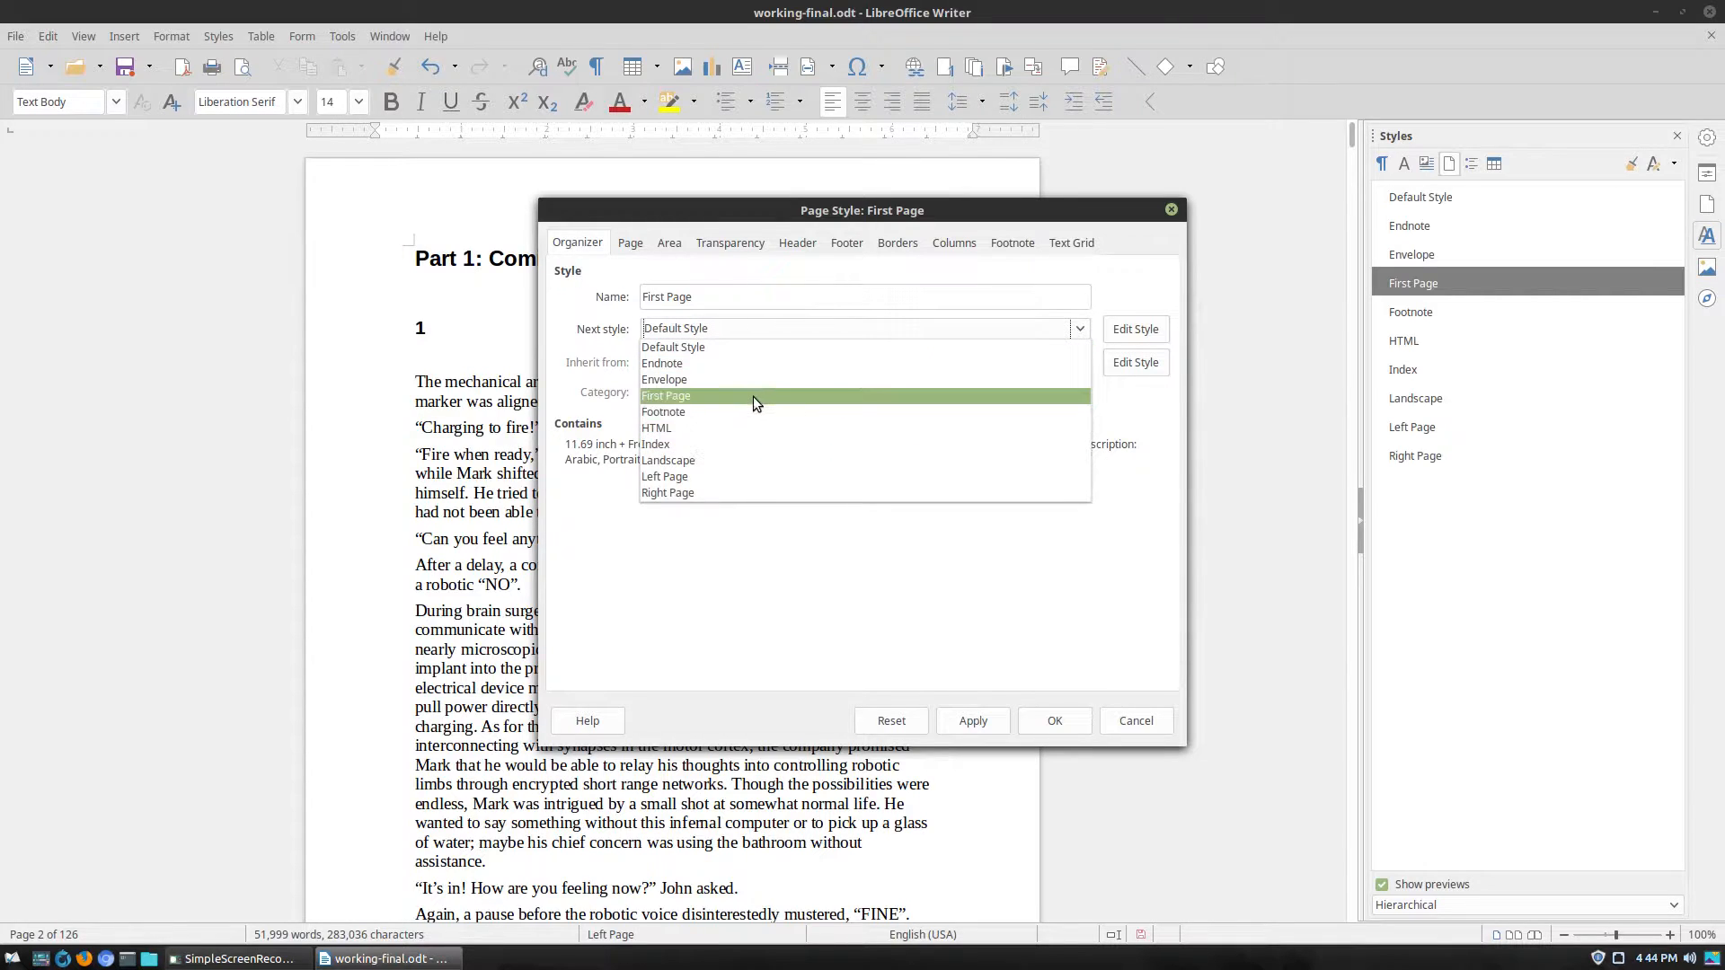
click(713, 476)
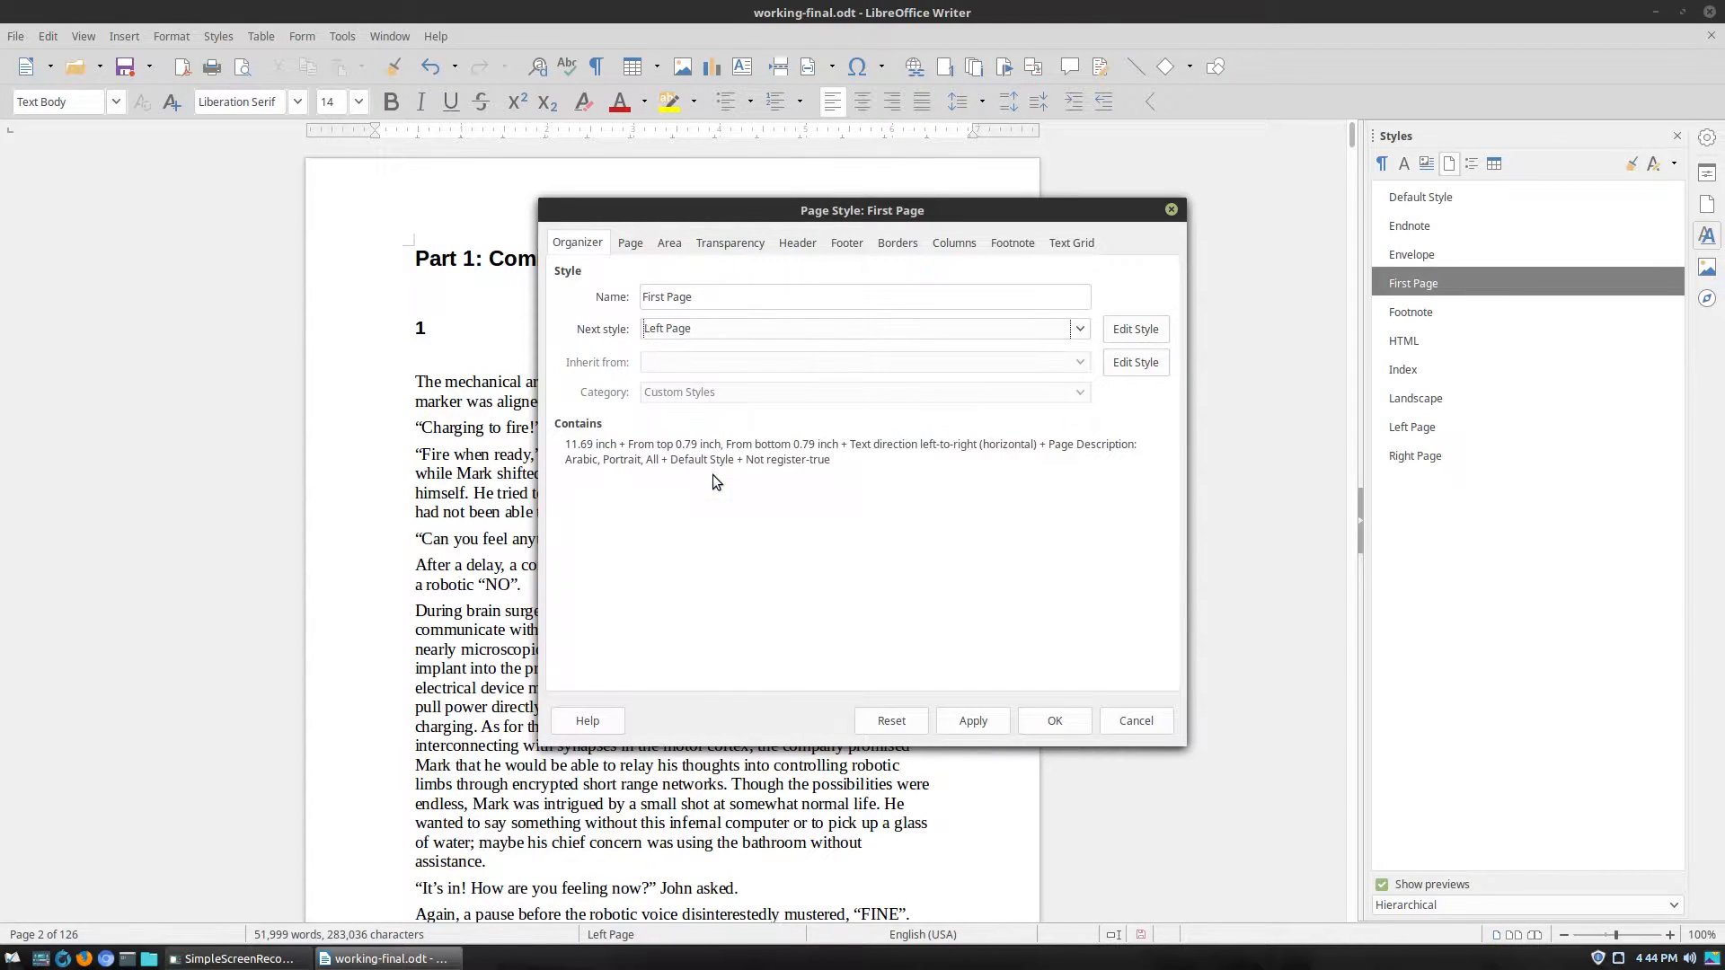
click(1042, 722)
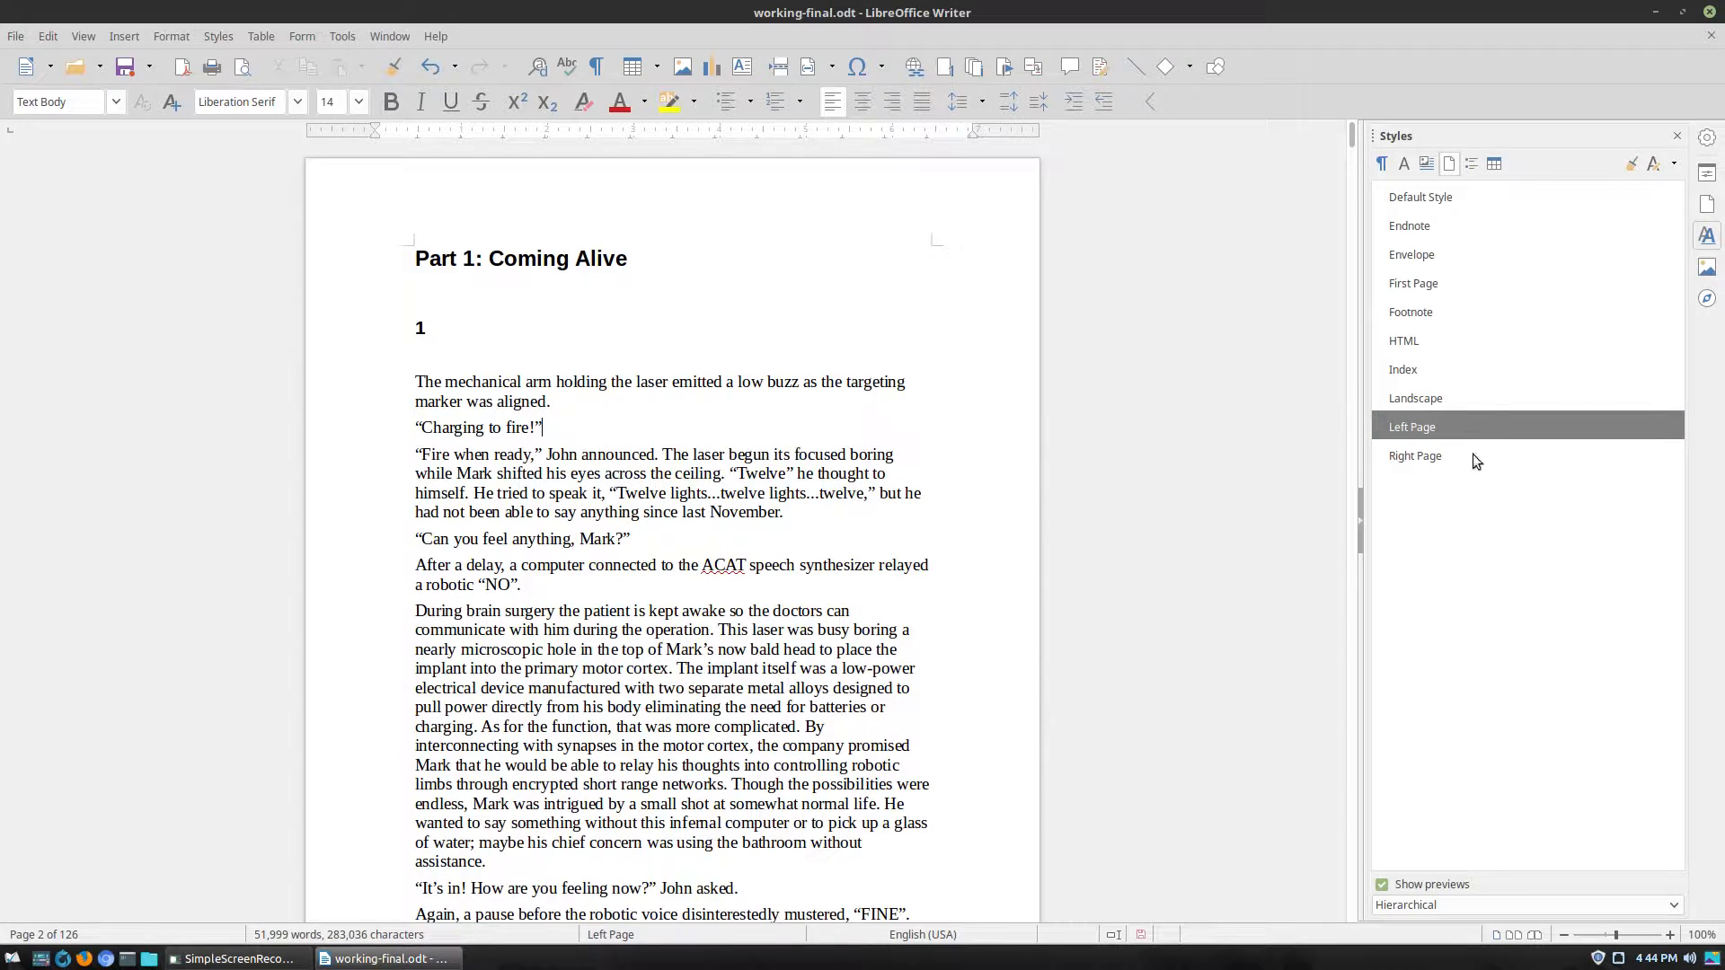
Review the next-style settings of the Left Page and Right Page page styles, leaving both unchanged.
click(1425, 454)
right_click(1422, 455)
key(Escape)
right_click(1423, 424)
key(Escape)
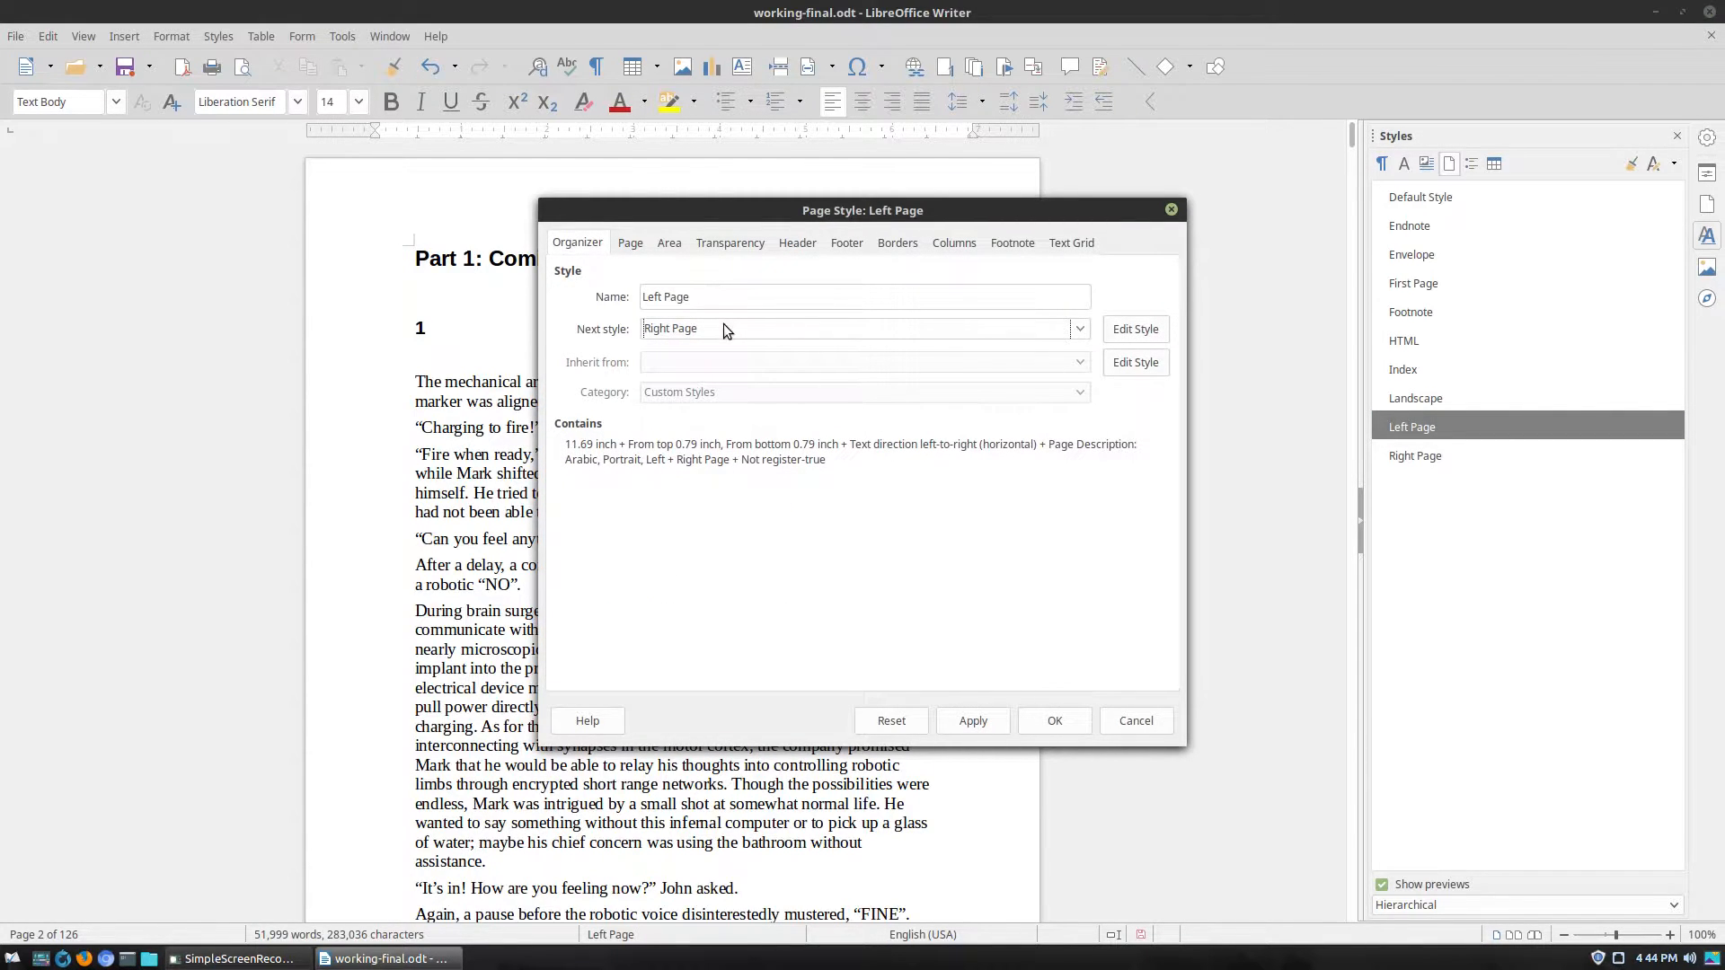
click(1137, 720)
right_click(1427, 458)
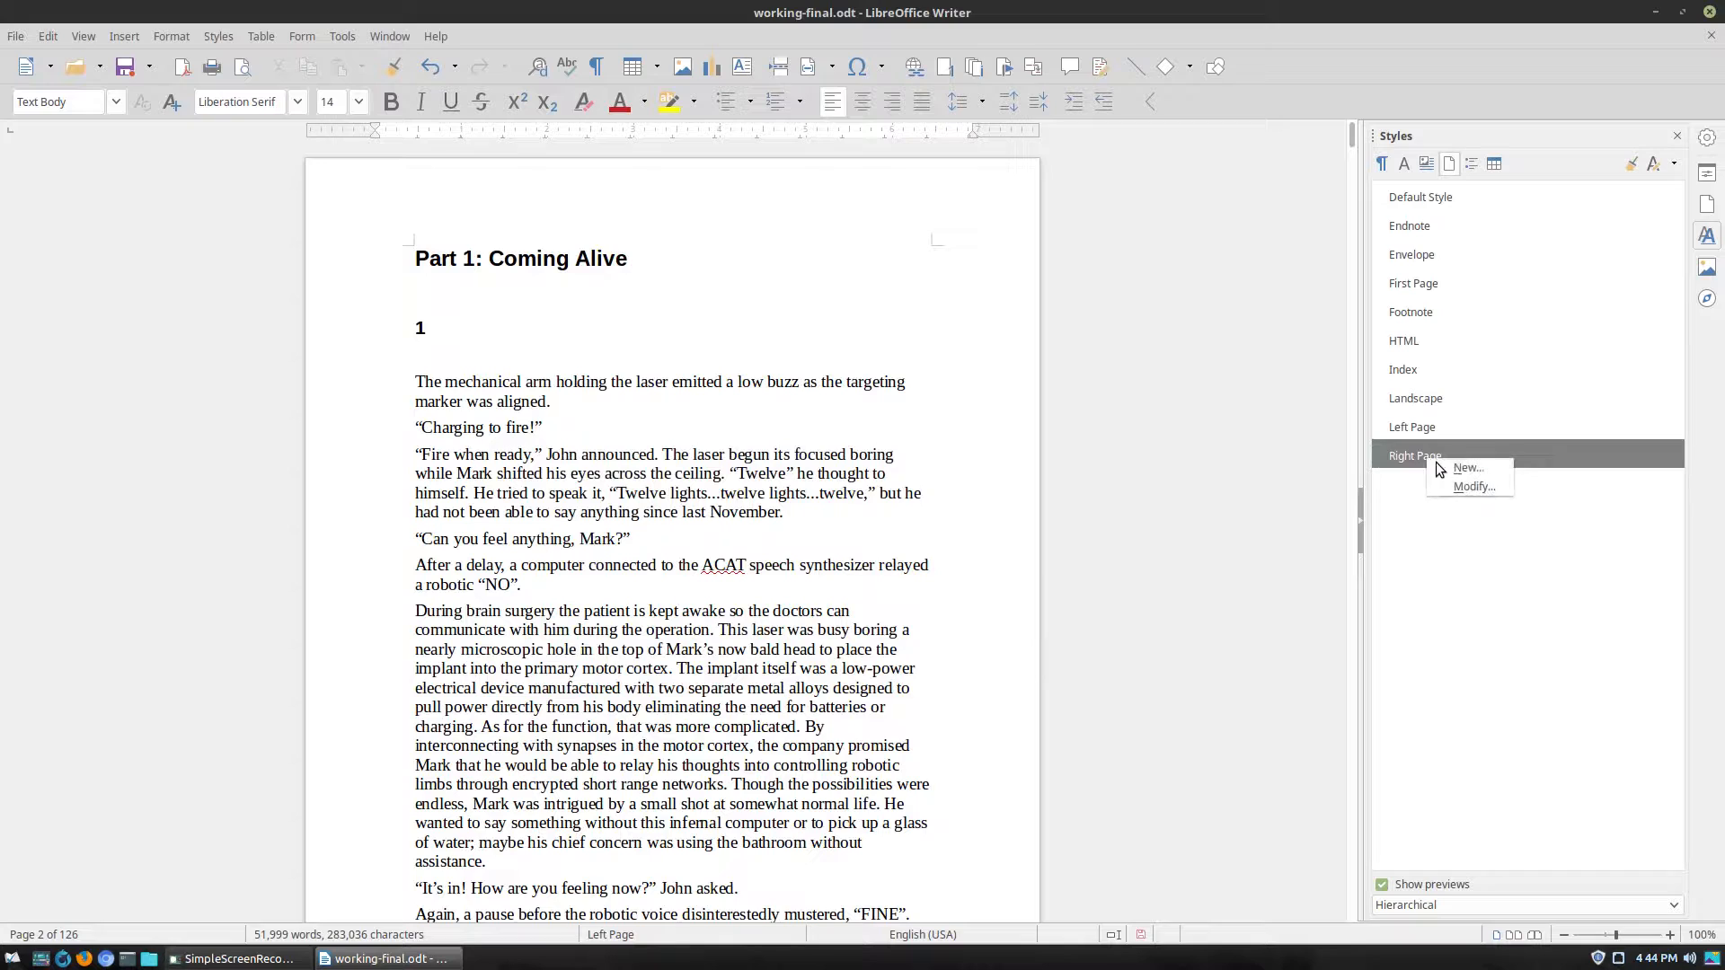
click(1474, 486)
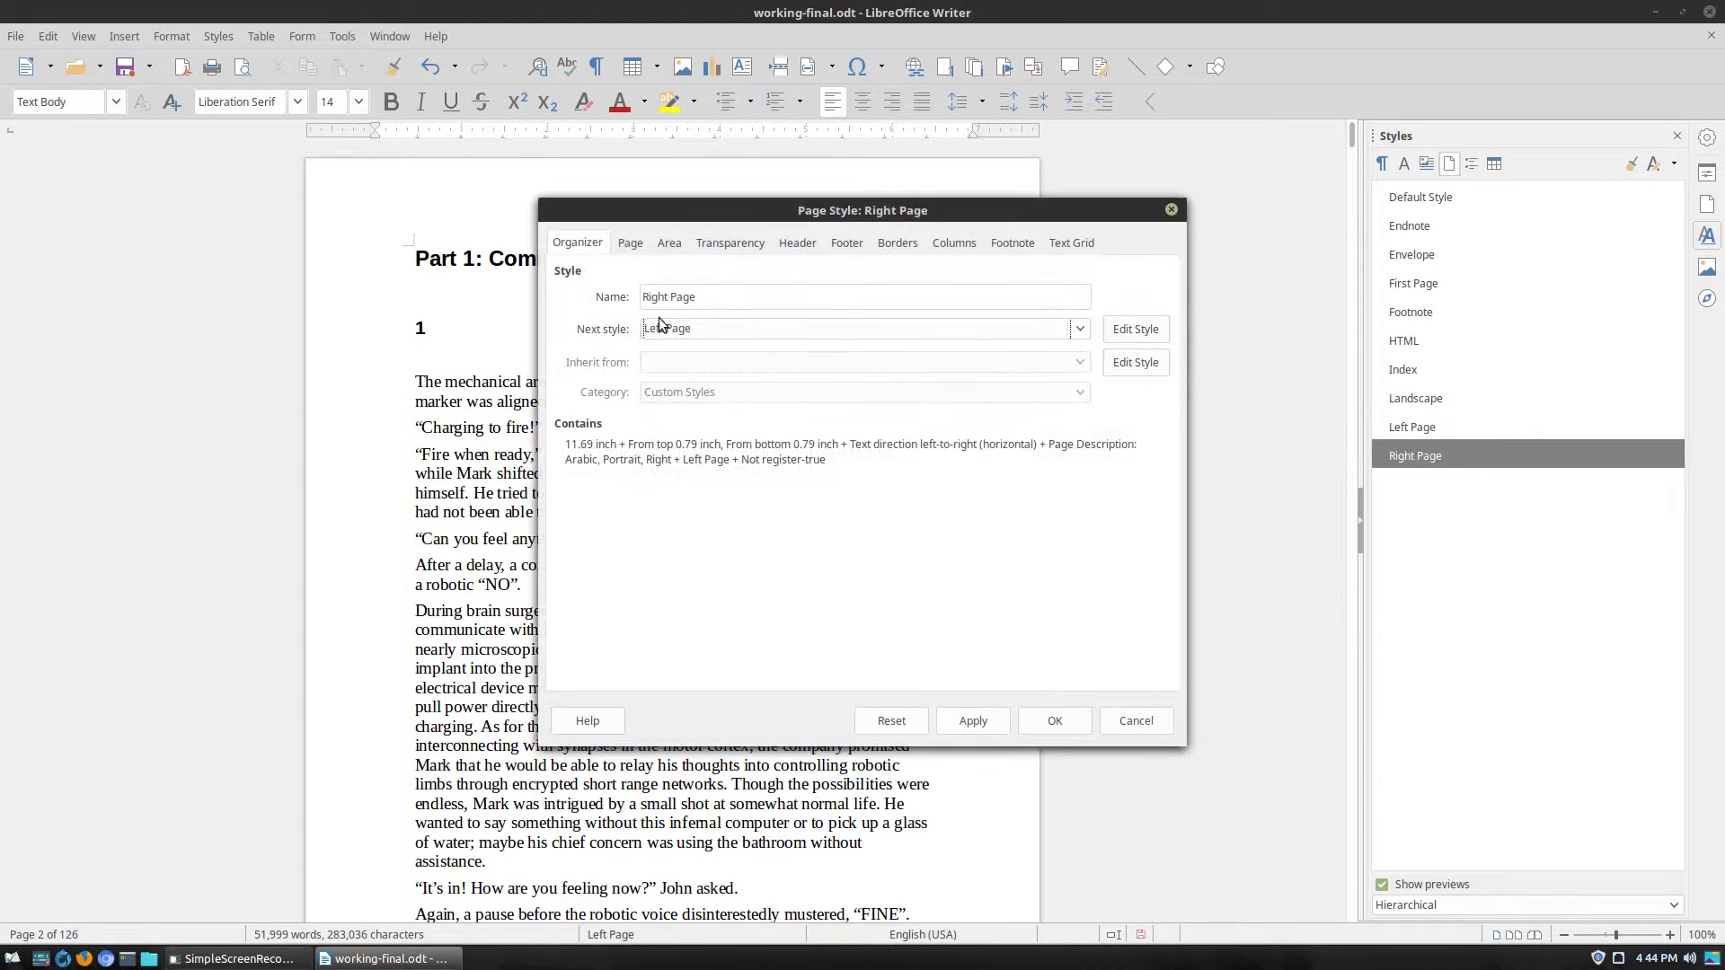
click(1134, 723)
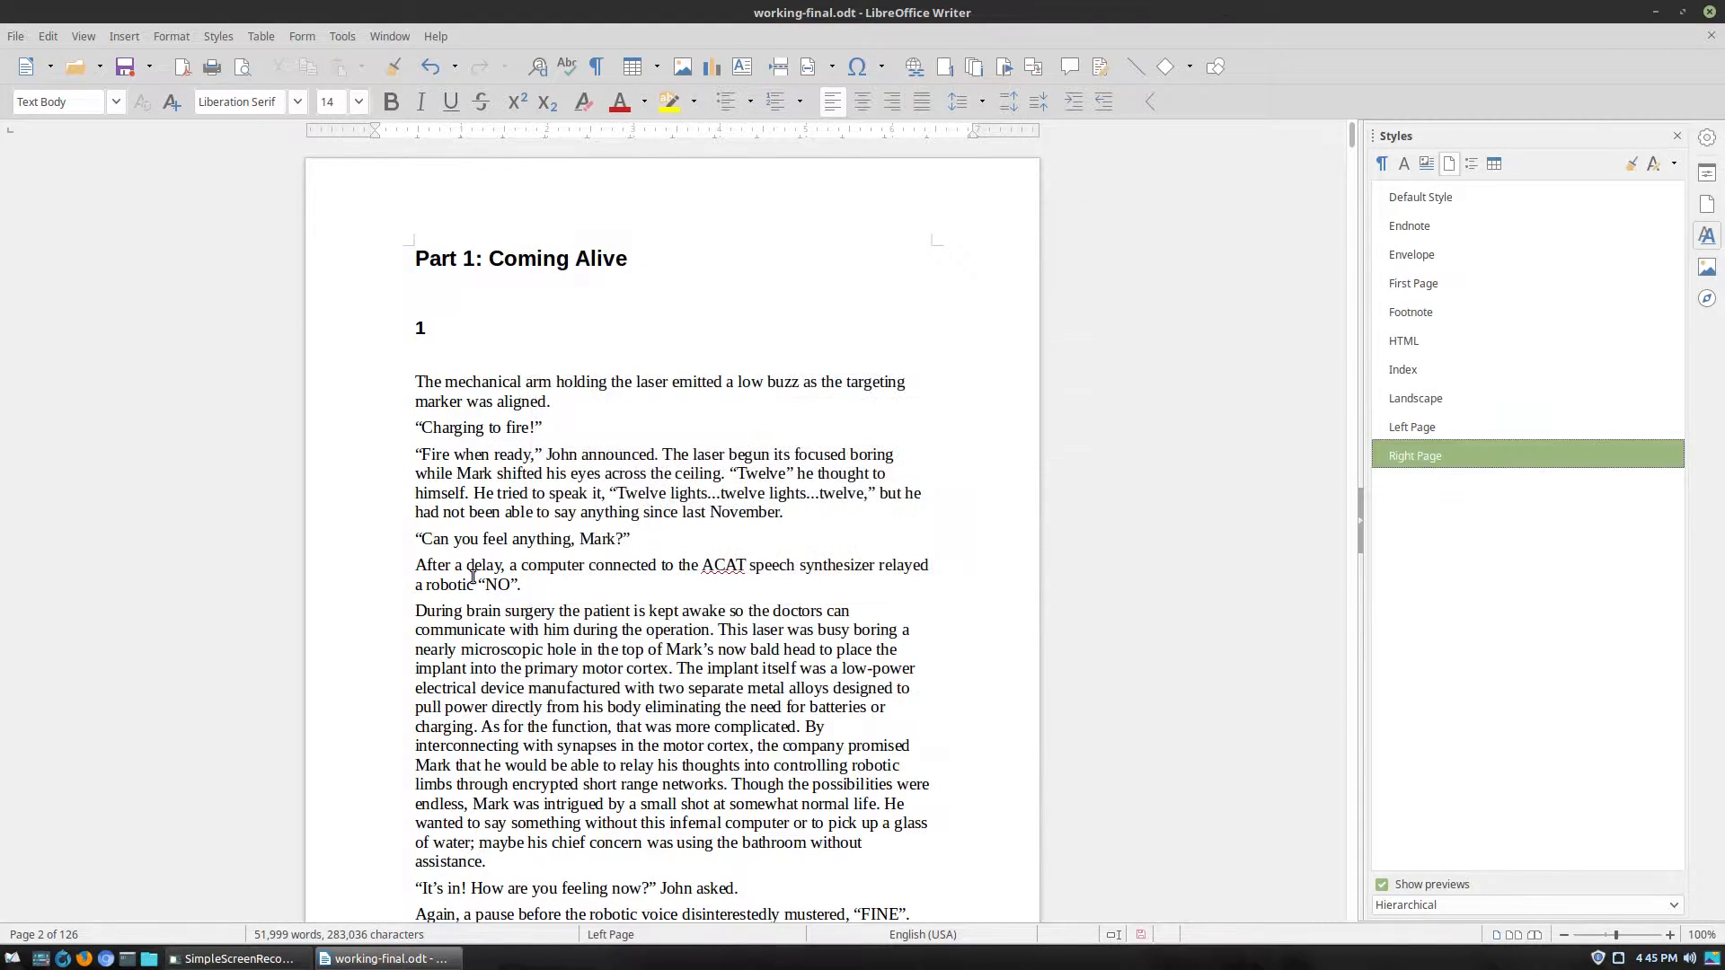
click(623, 426)
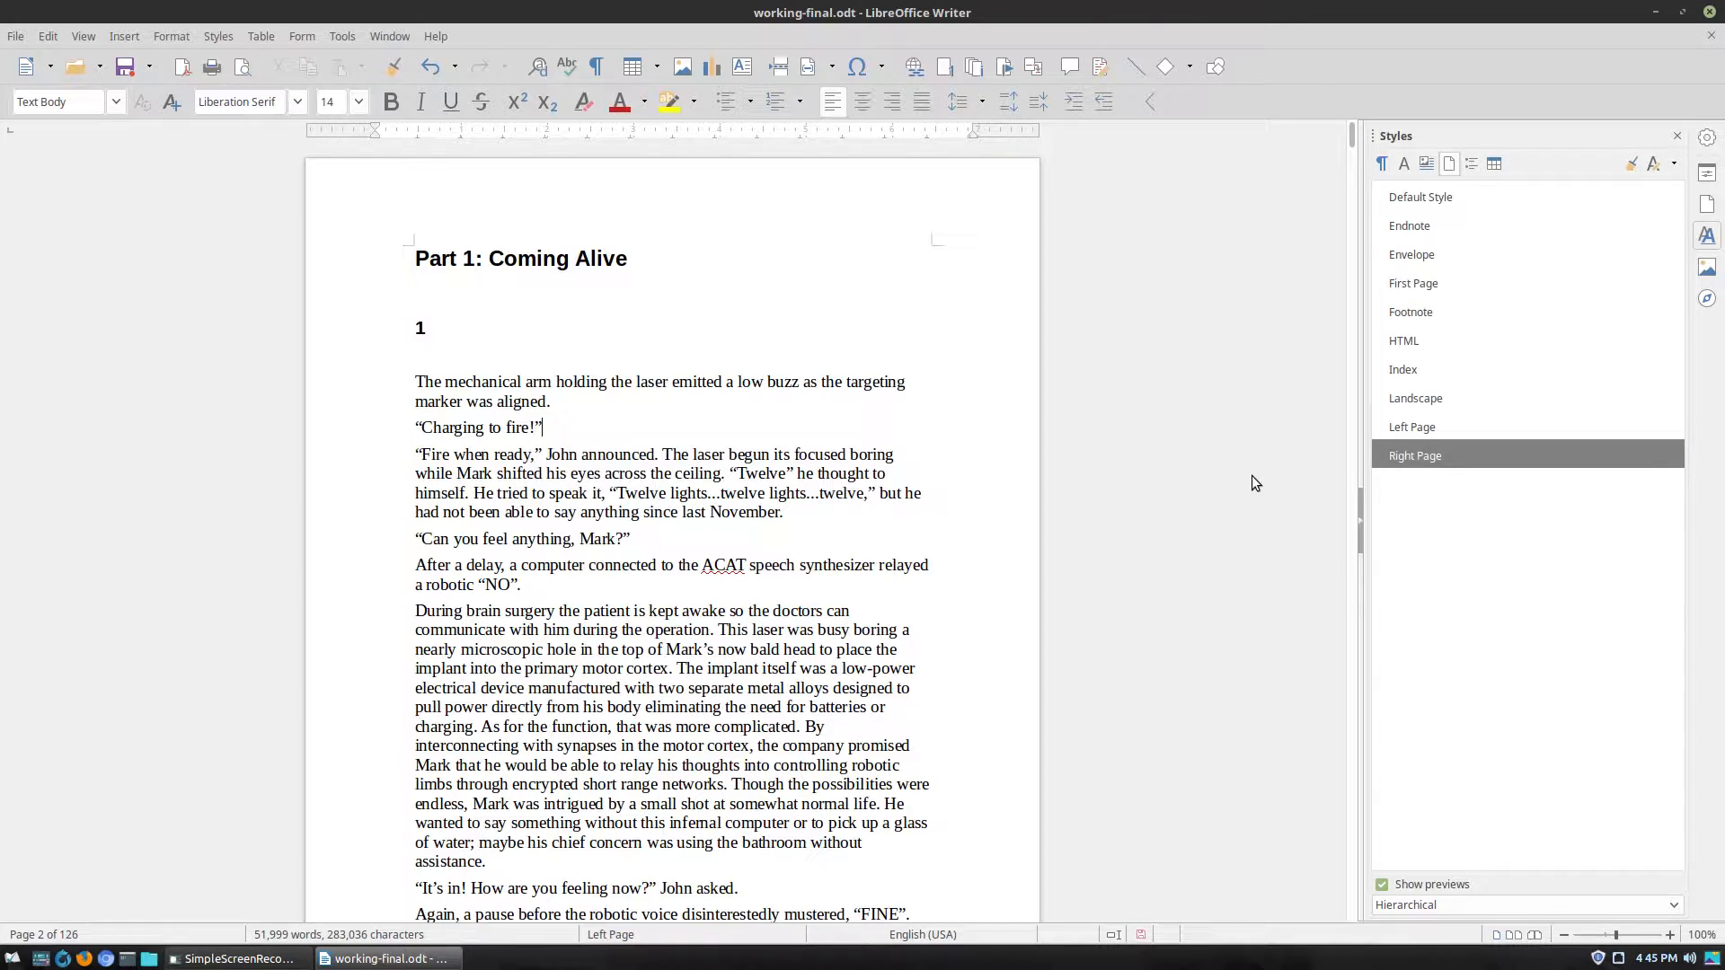
click(1433, 429)
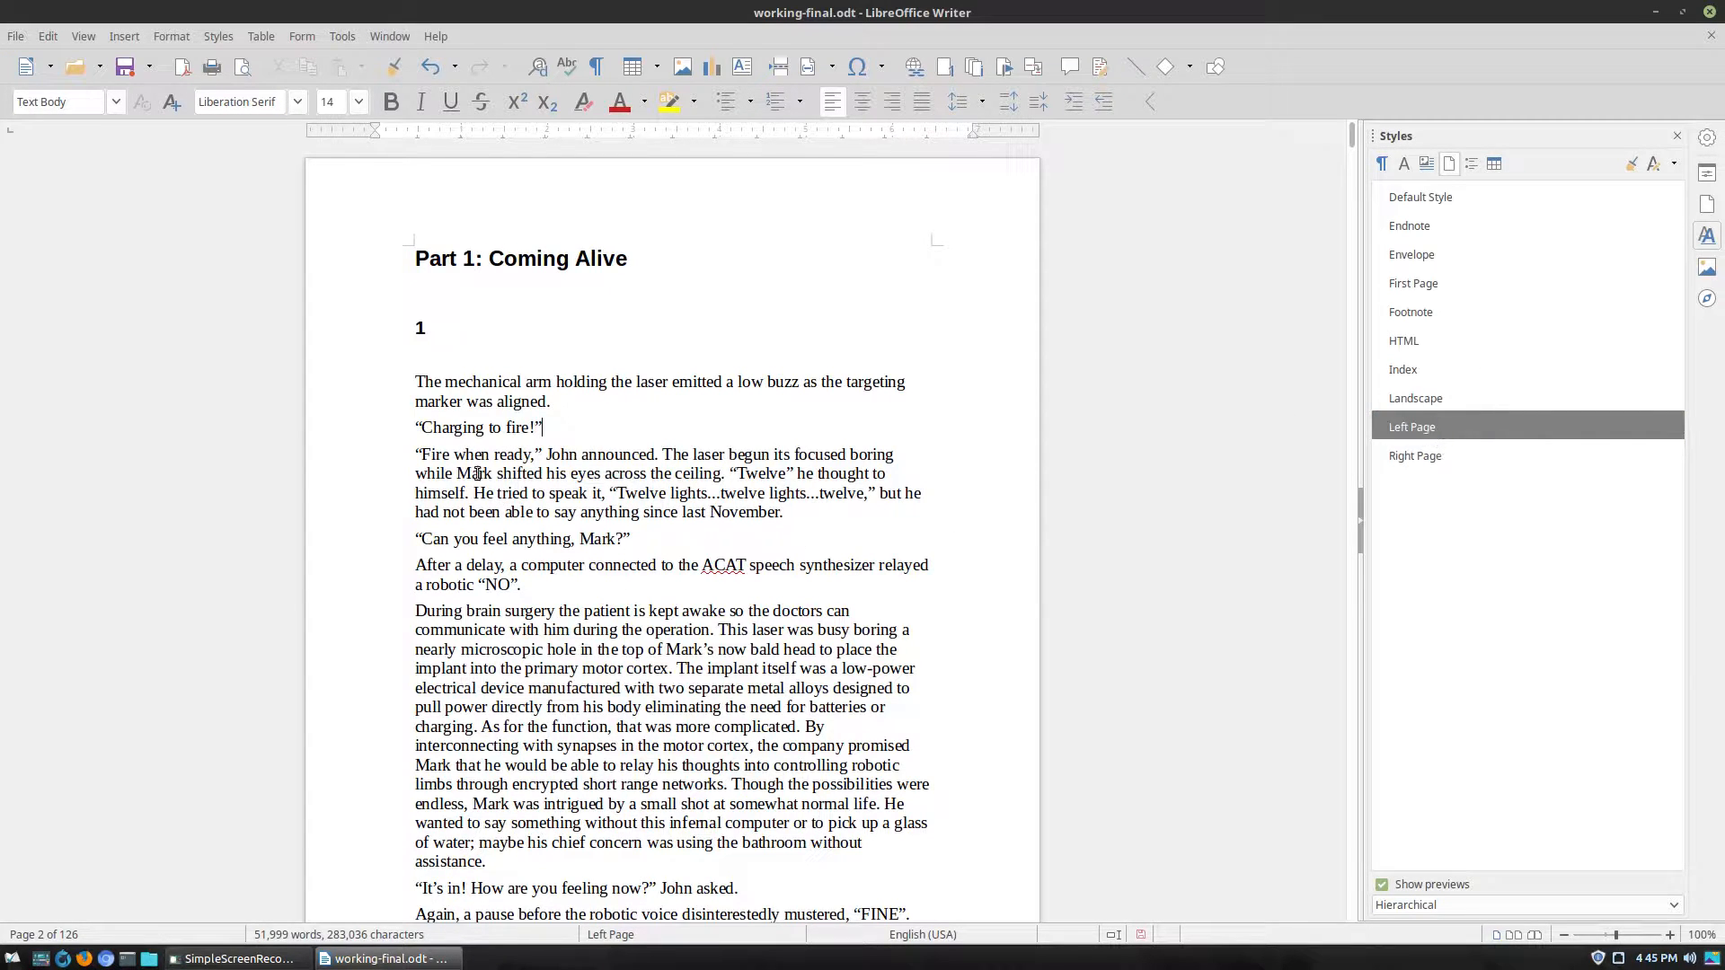
Insert a manual page break with the First Page style at the end of chapter 1, just before the chapter 2 heading.
scroll(477, 473, down, 15)
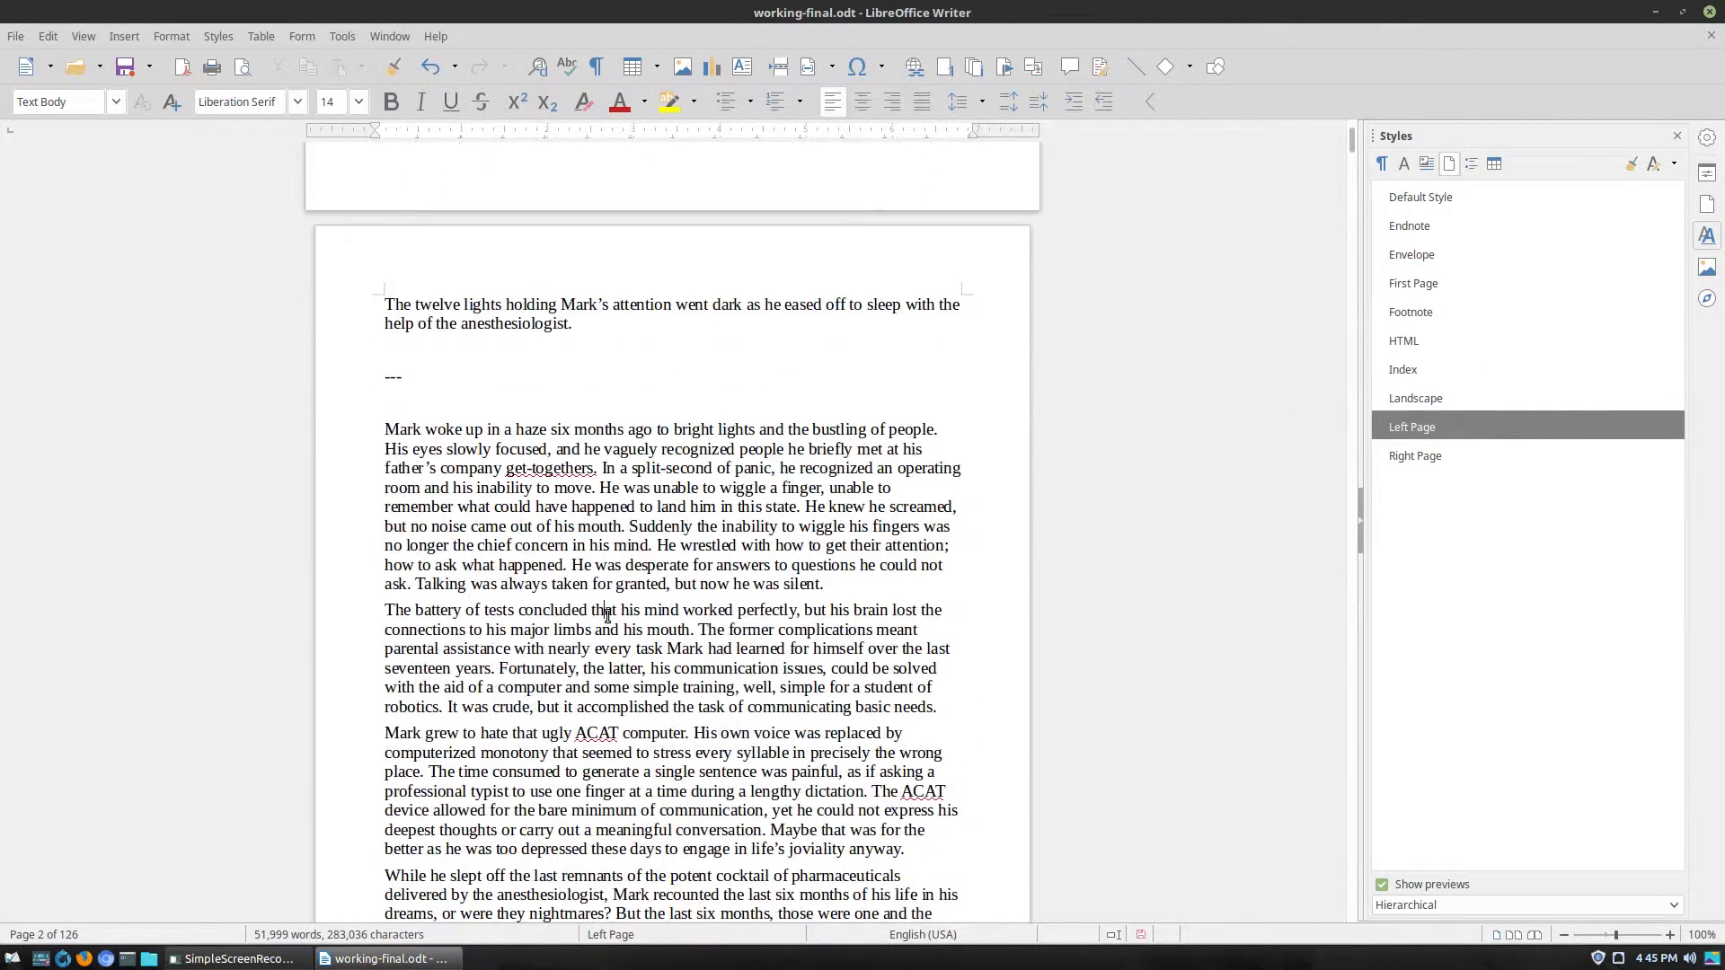
scroll(608, 614, down, 20)
scroll(606, 627, down, 20)
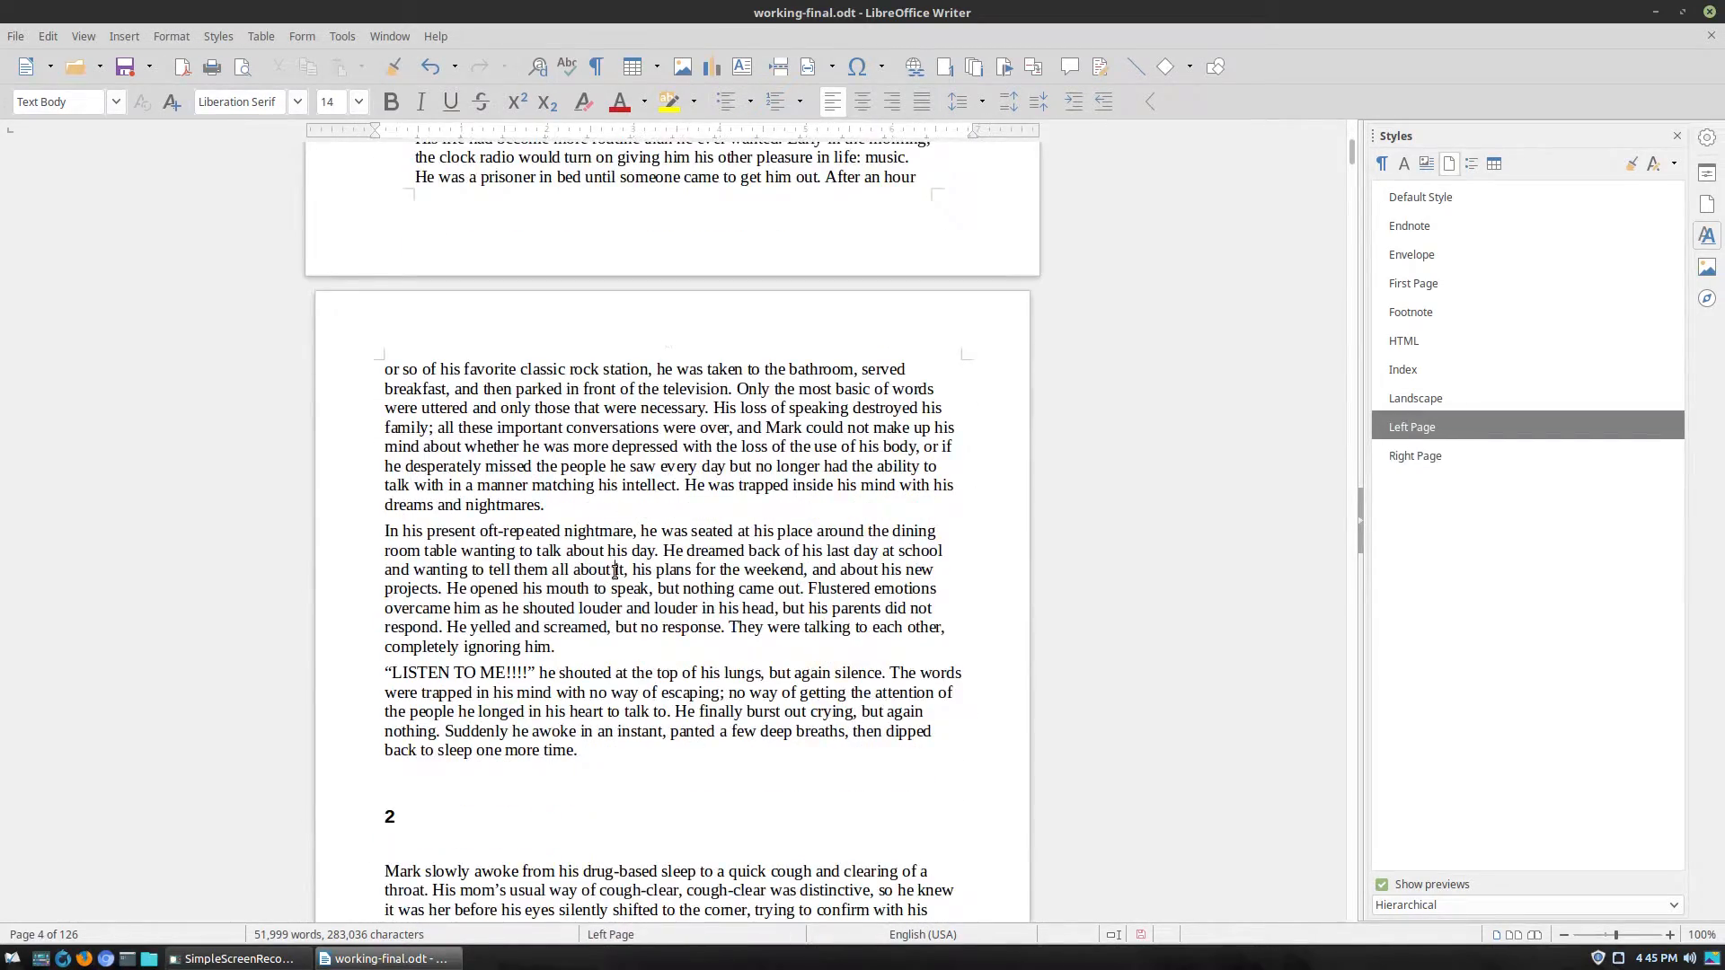
click(616, 570)
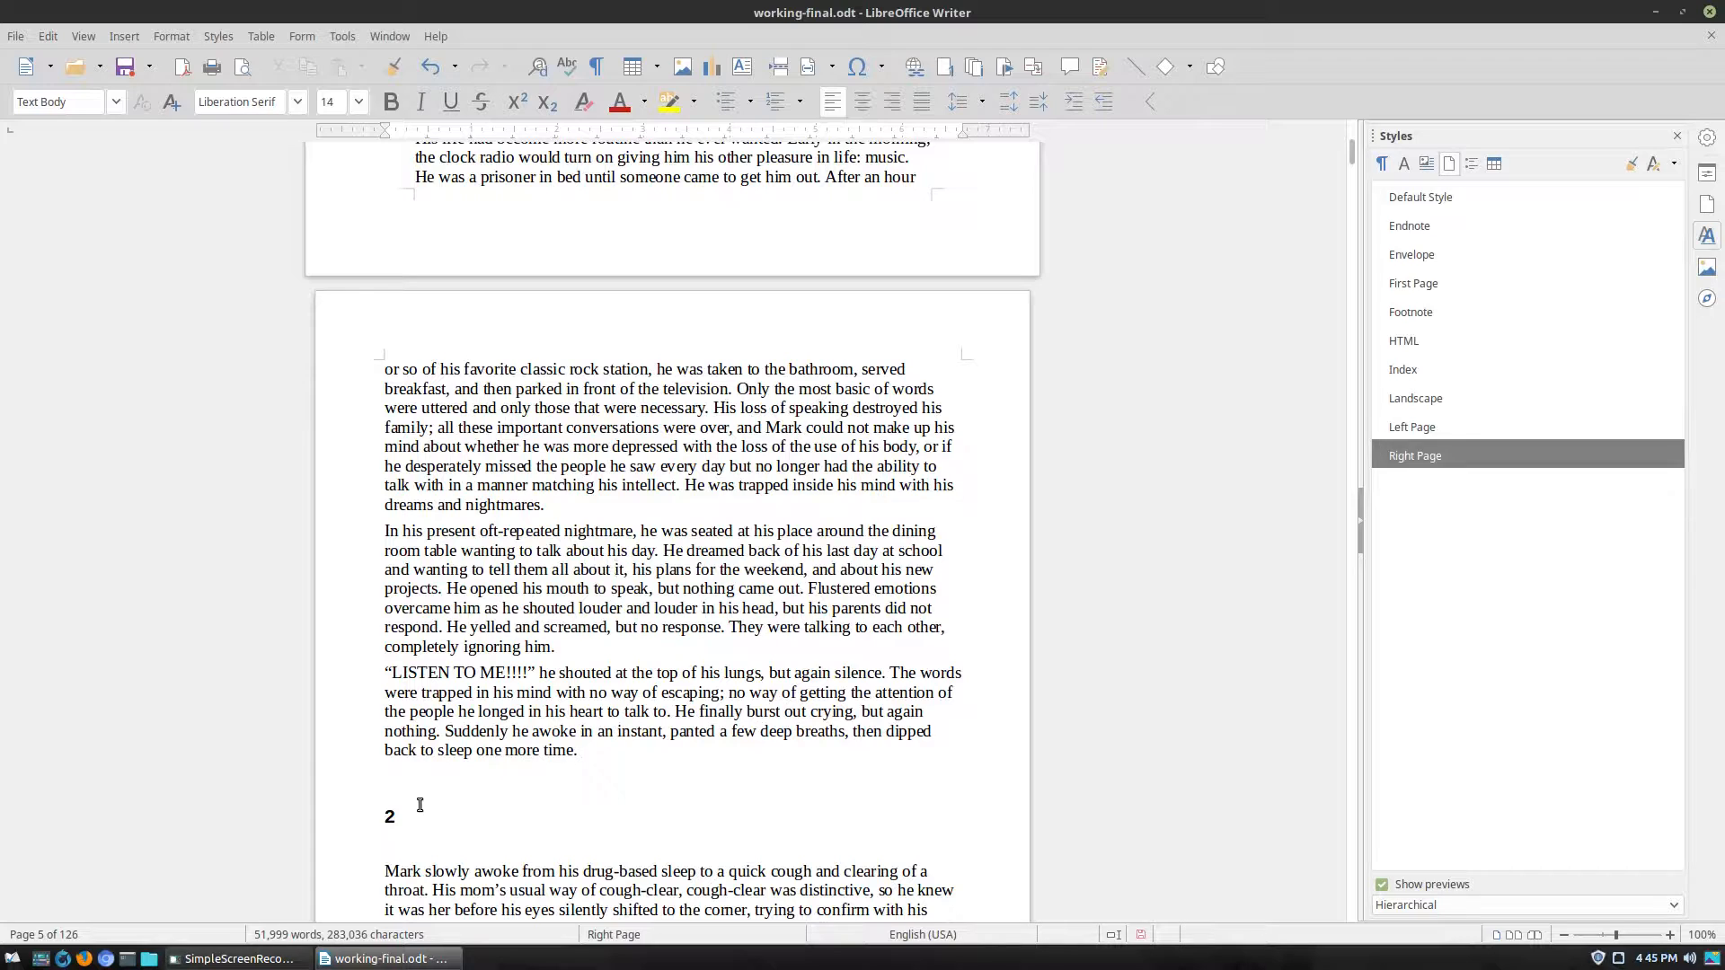
click(612, 751)
click(139, 32)
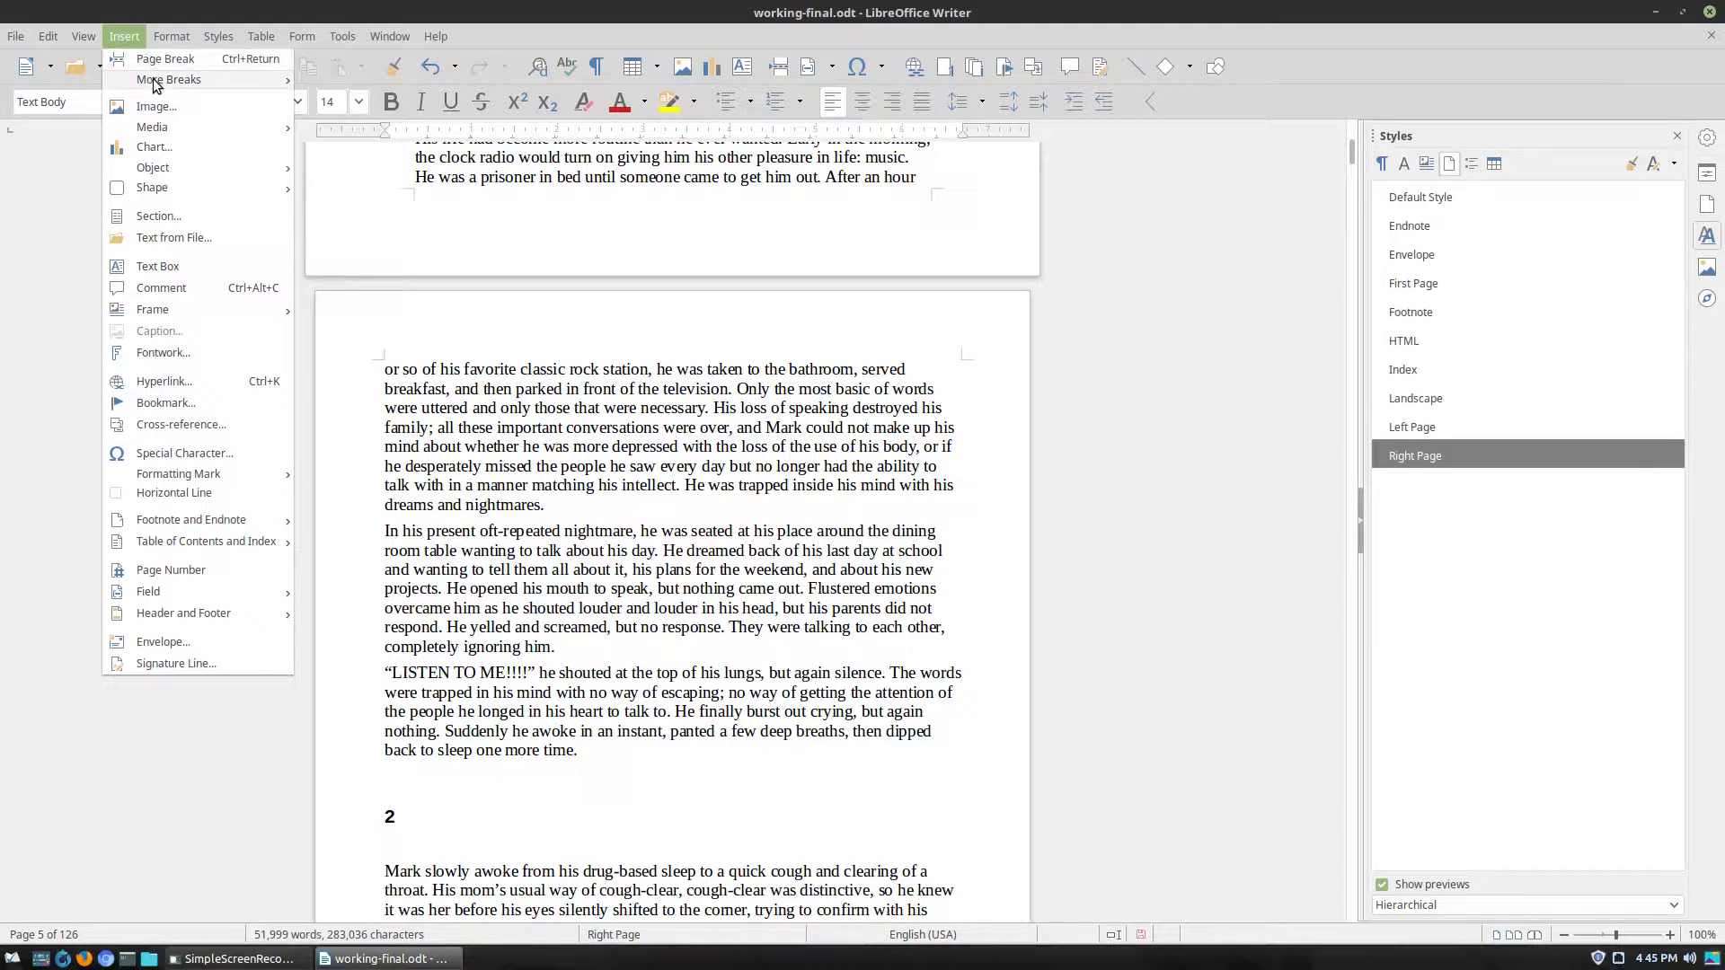
mouse_move(151, 79)
click(358, 131)
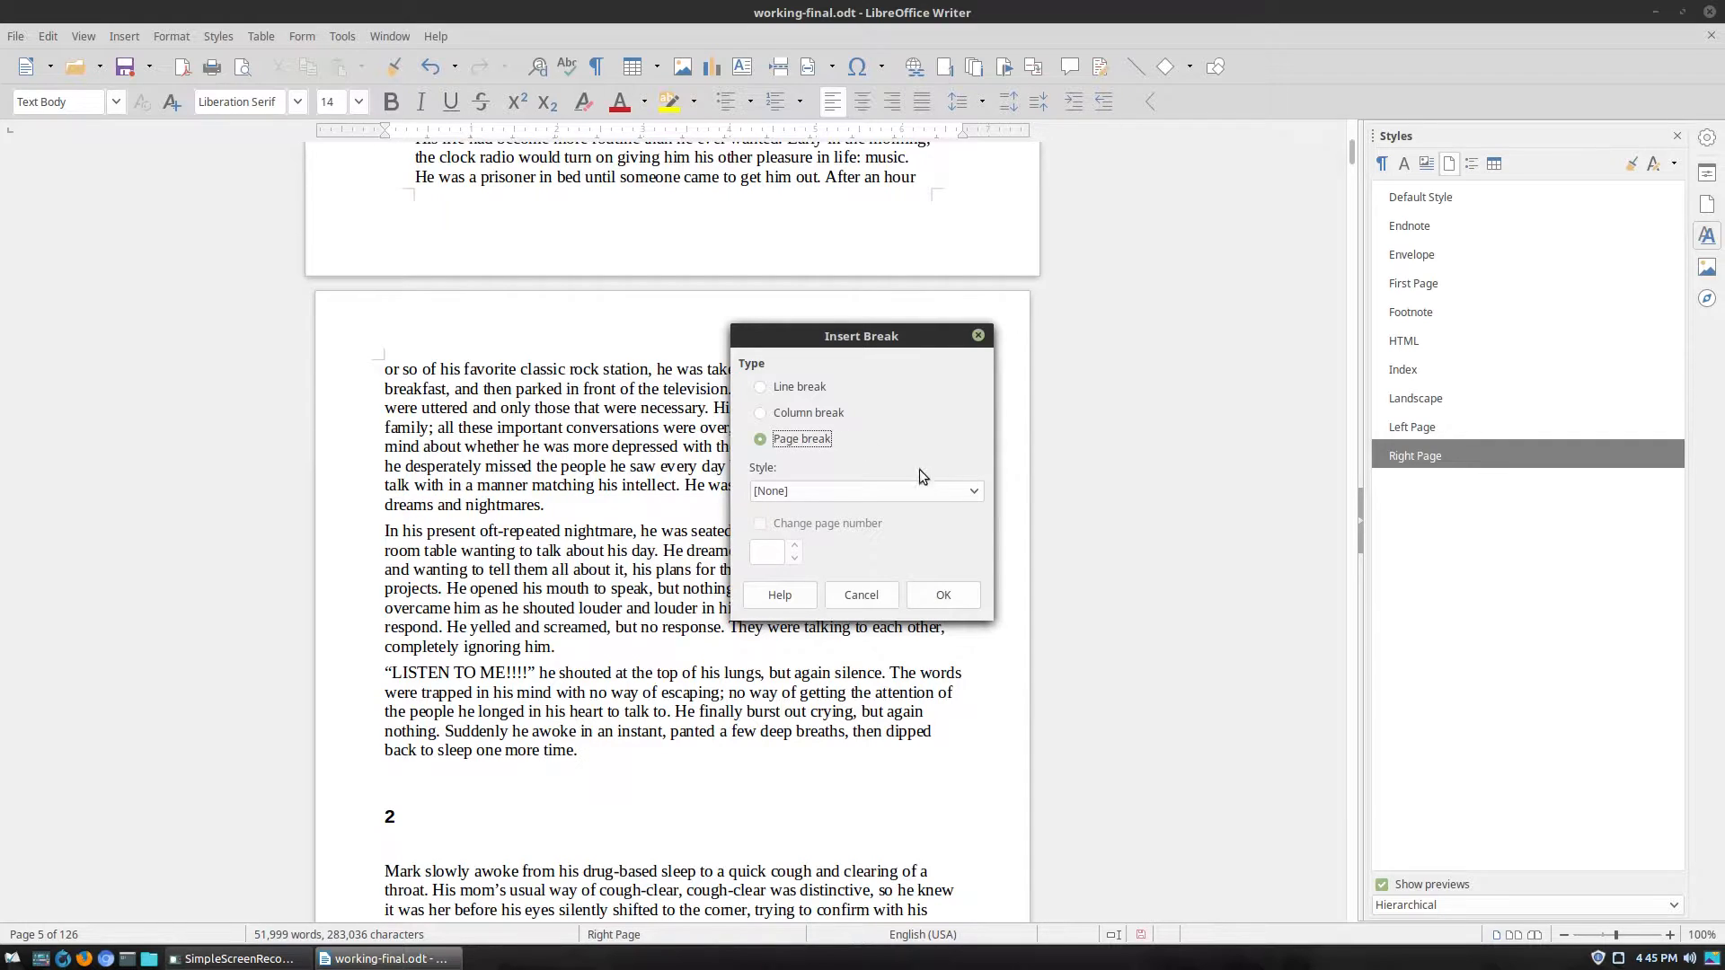
click(962, 493)
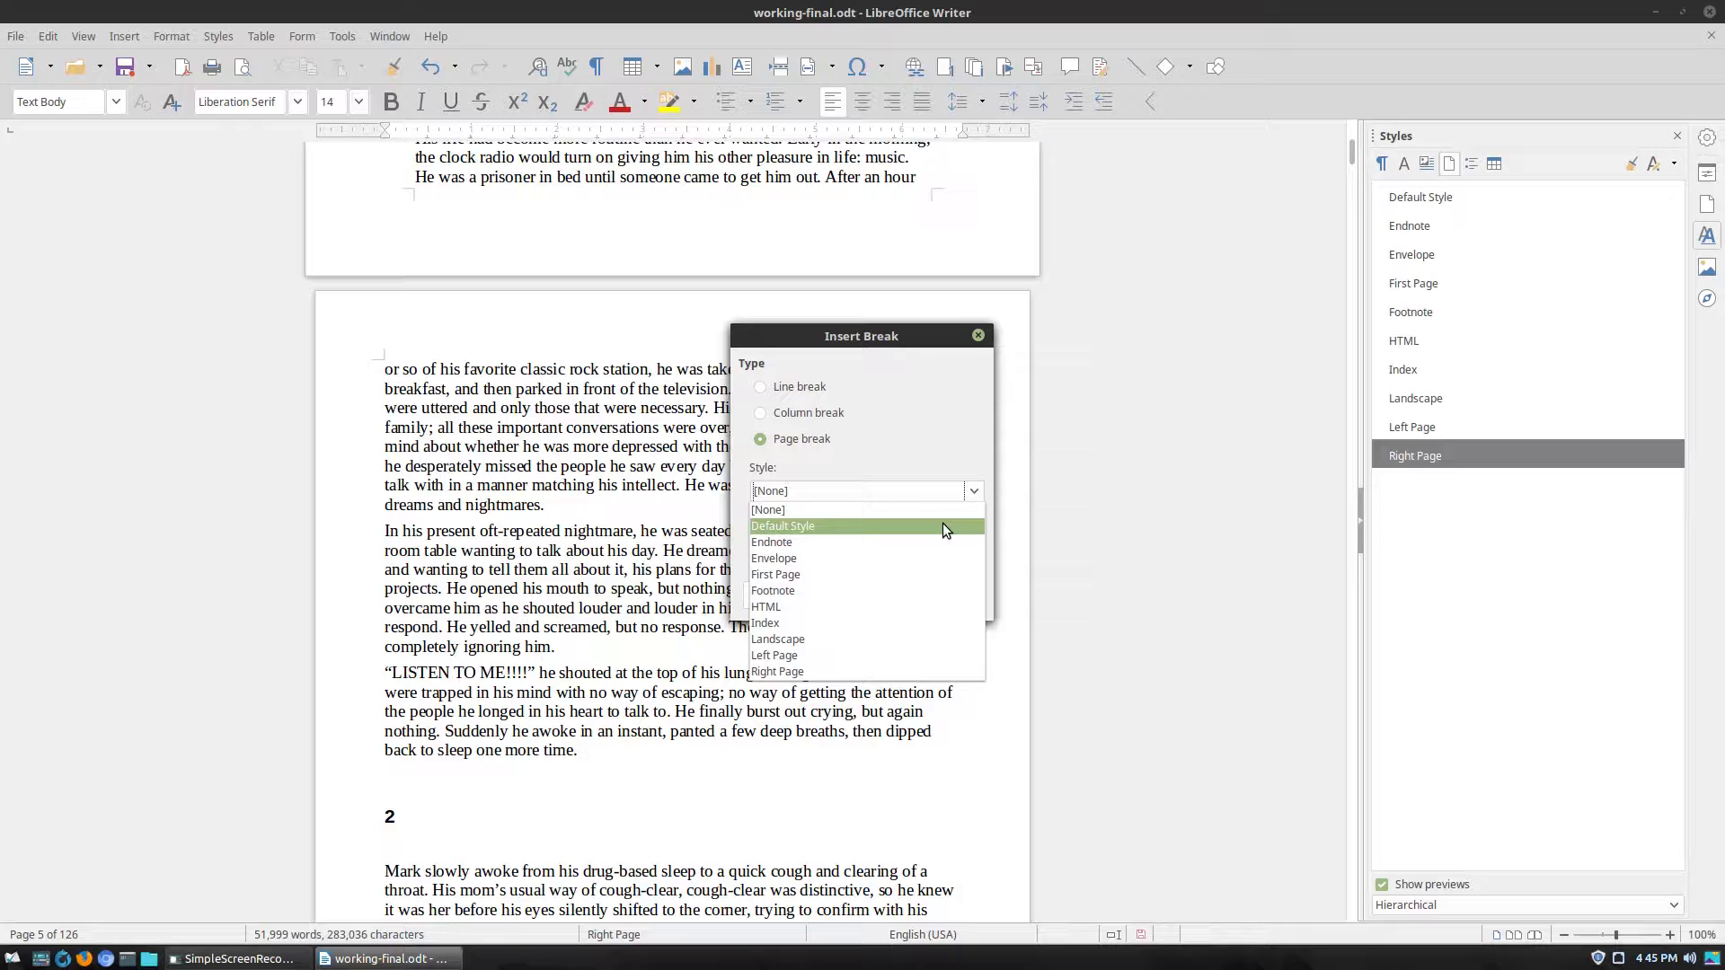
click(916, 574)
click(956, 591)
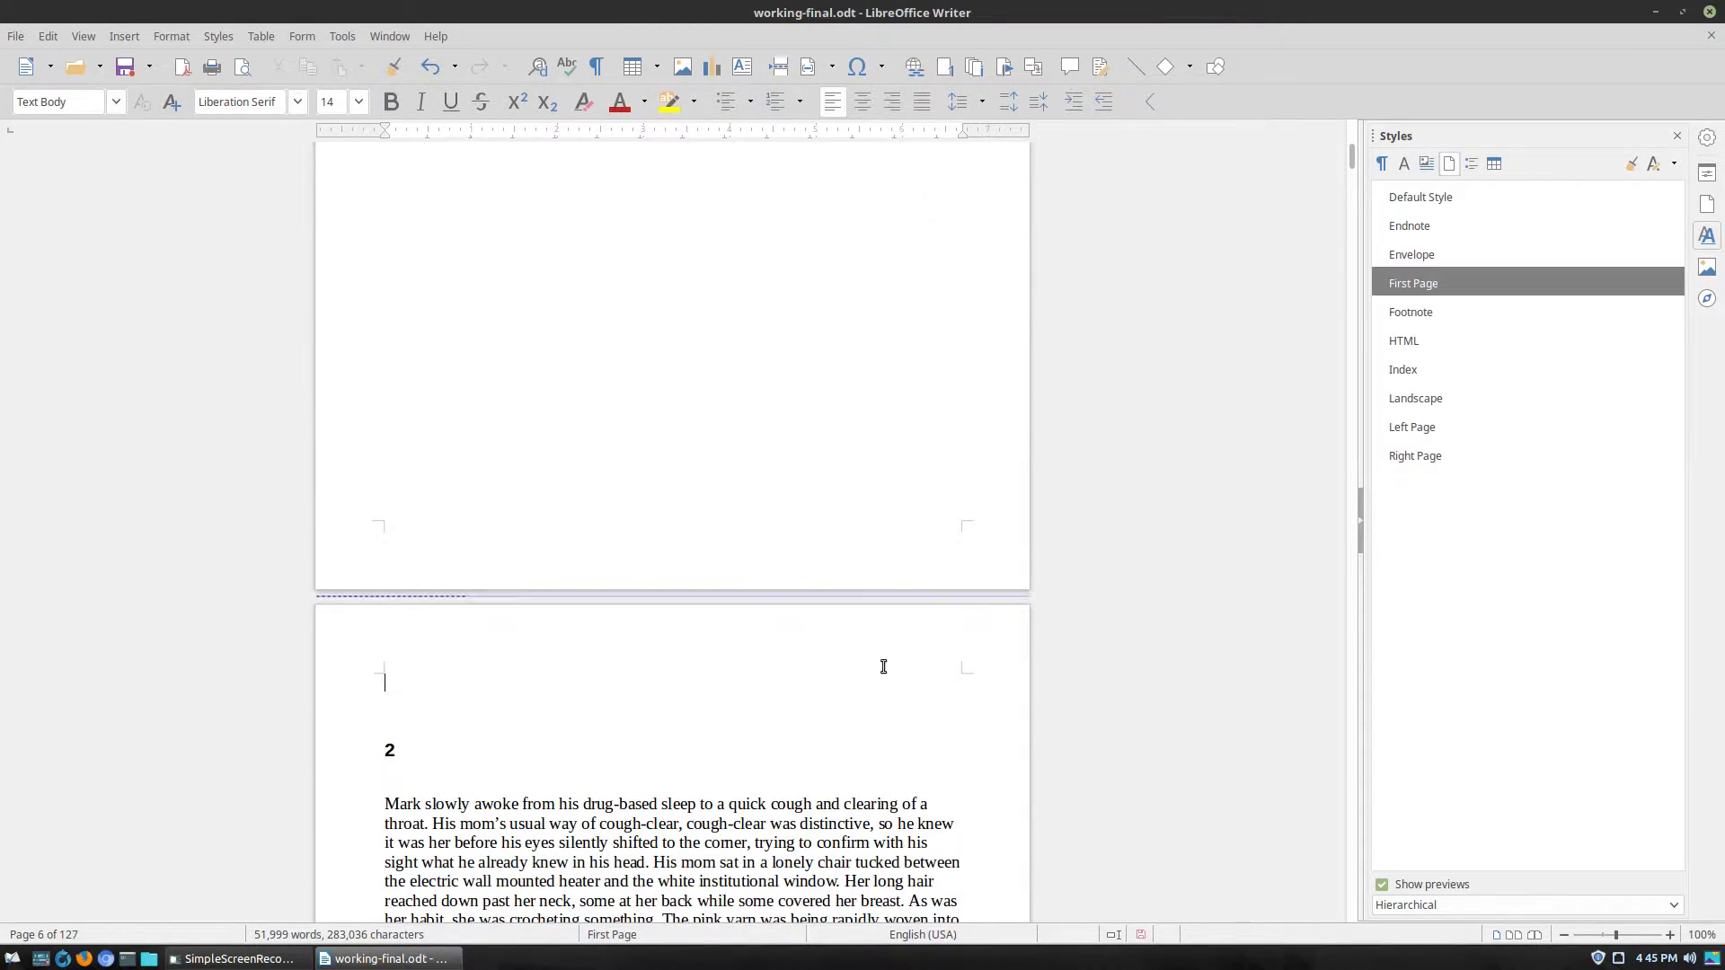
Examine which page style applies to the last page of chapter 1, the opening page of chapter 2 and the page following it.
scroll(797, 673, up, 10)
click(766, 559)
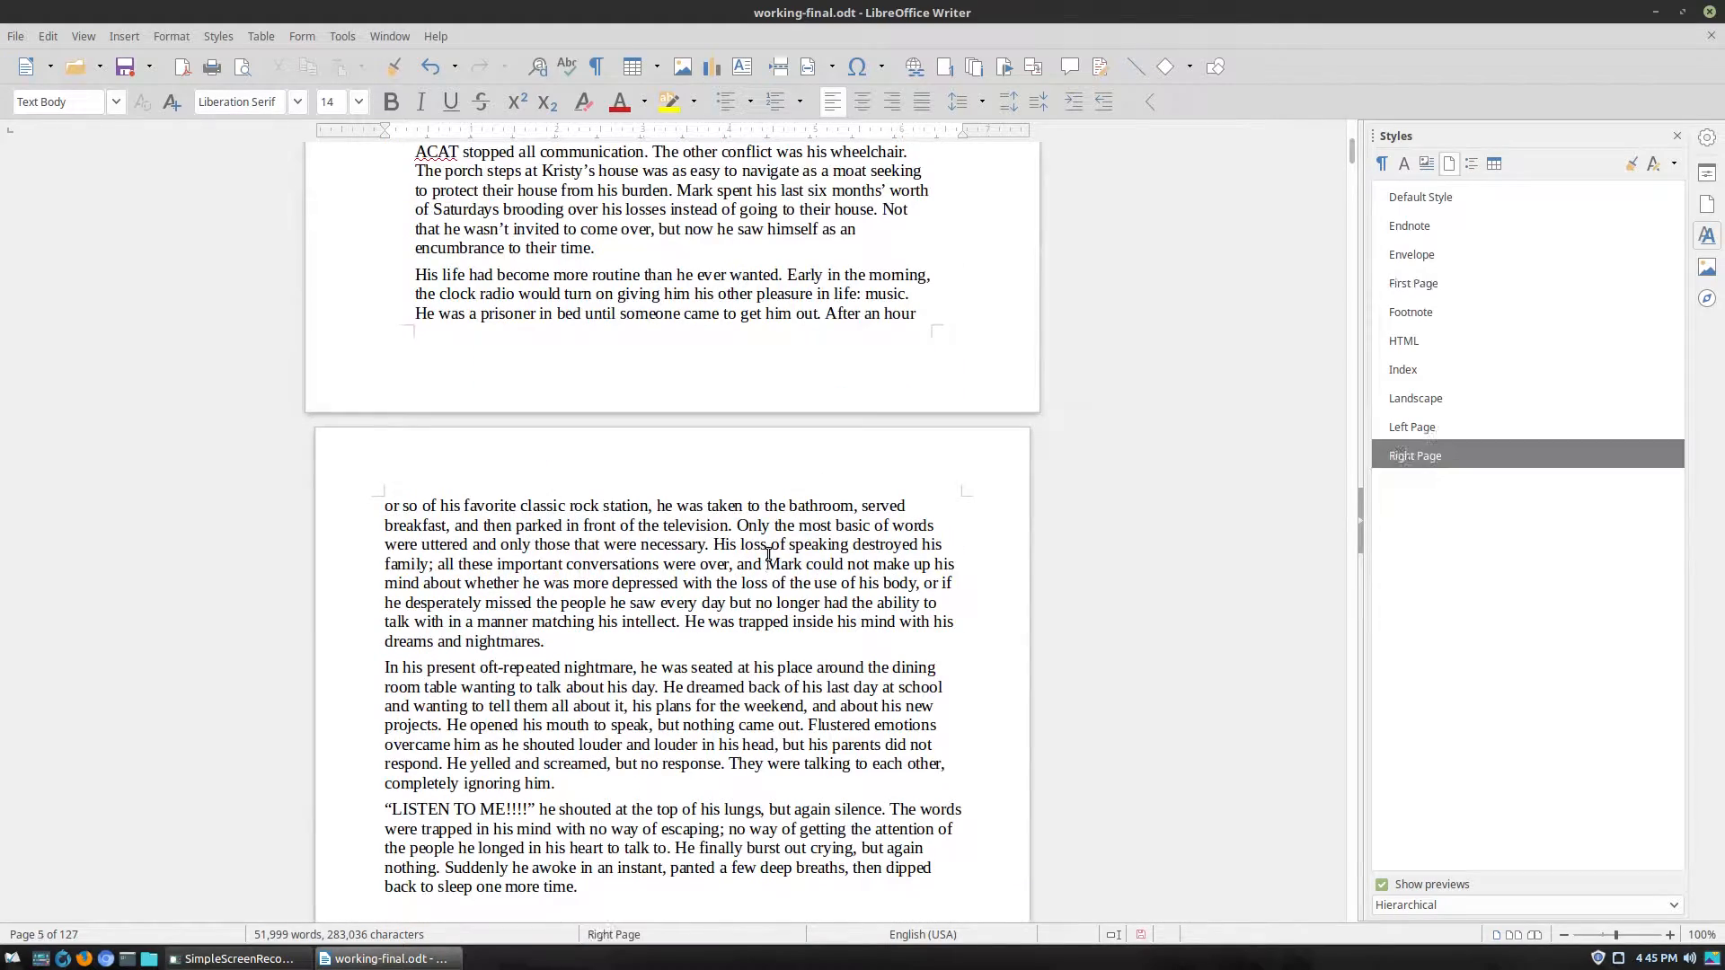
scroll(759, 566, down, 10)
scroll(755, 574, down, 8)
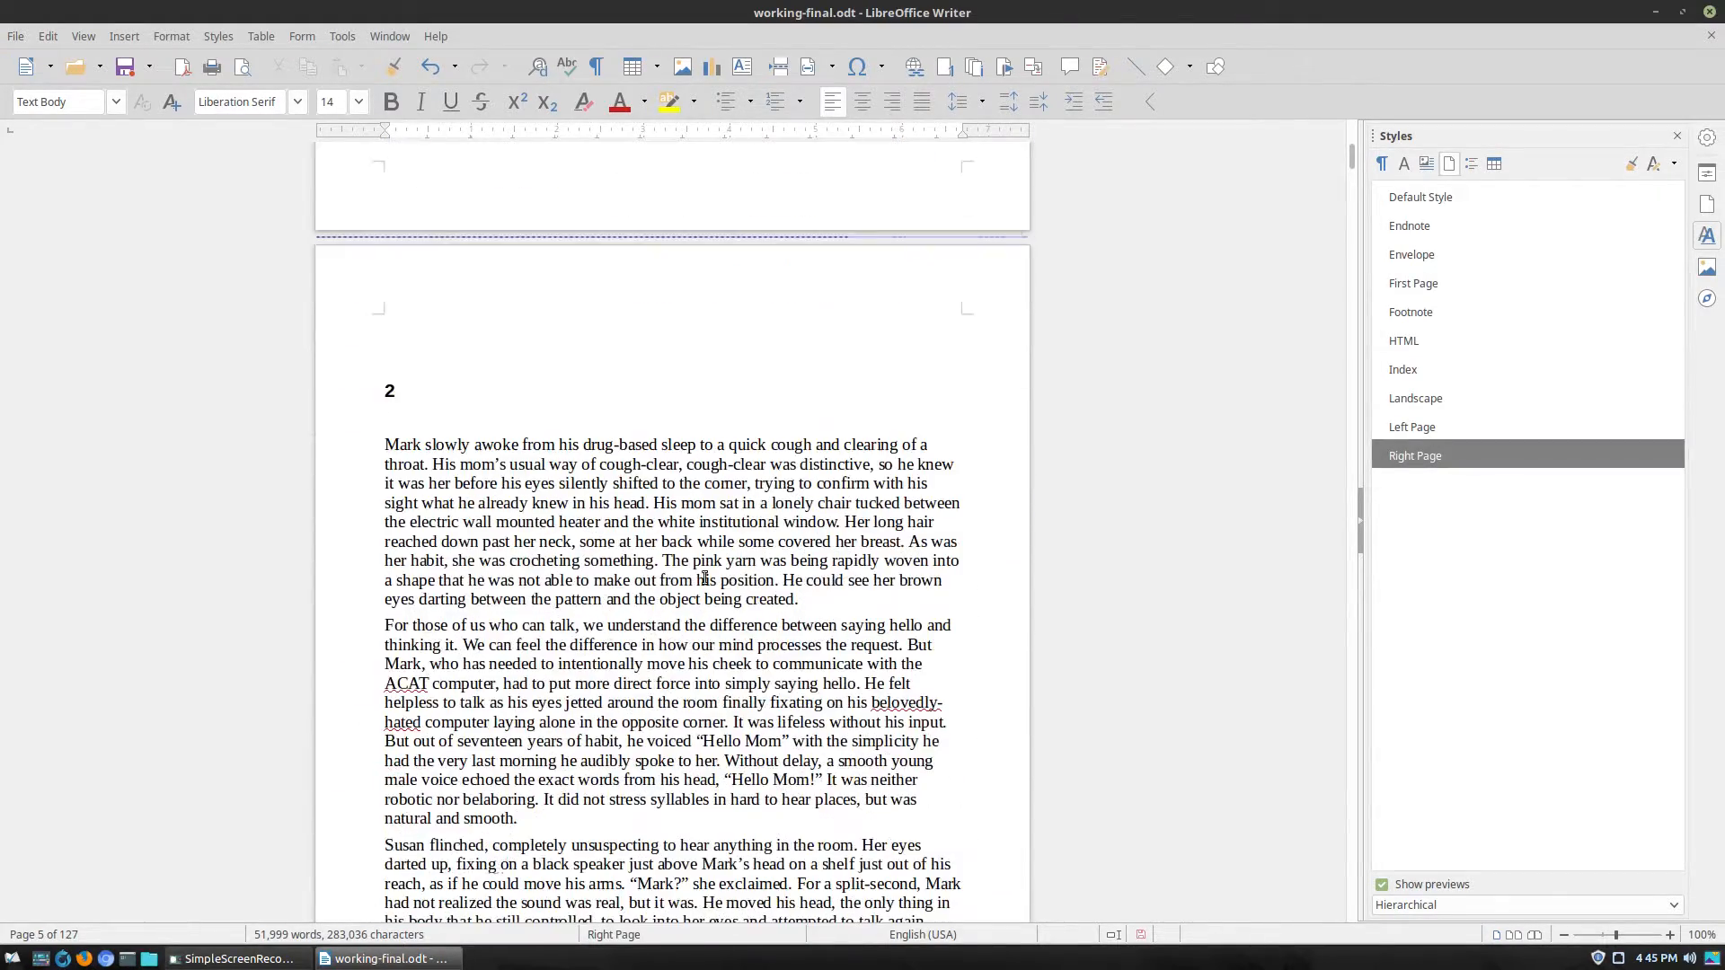
click(501, 600)
scroll(501, 602, down, 5)
scroll(502, 602, down, 10)
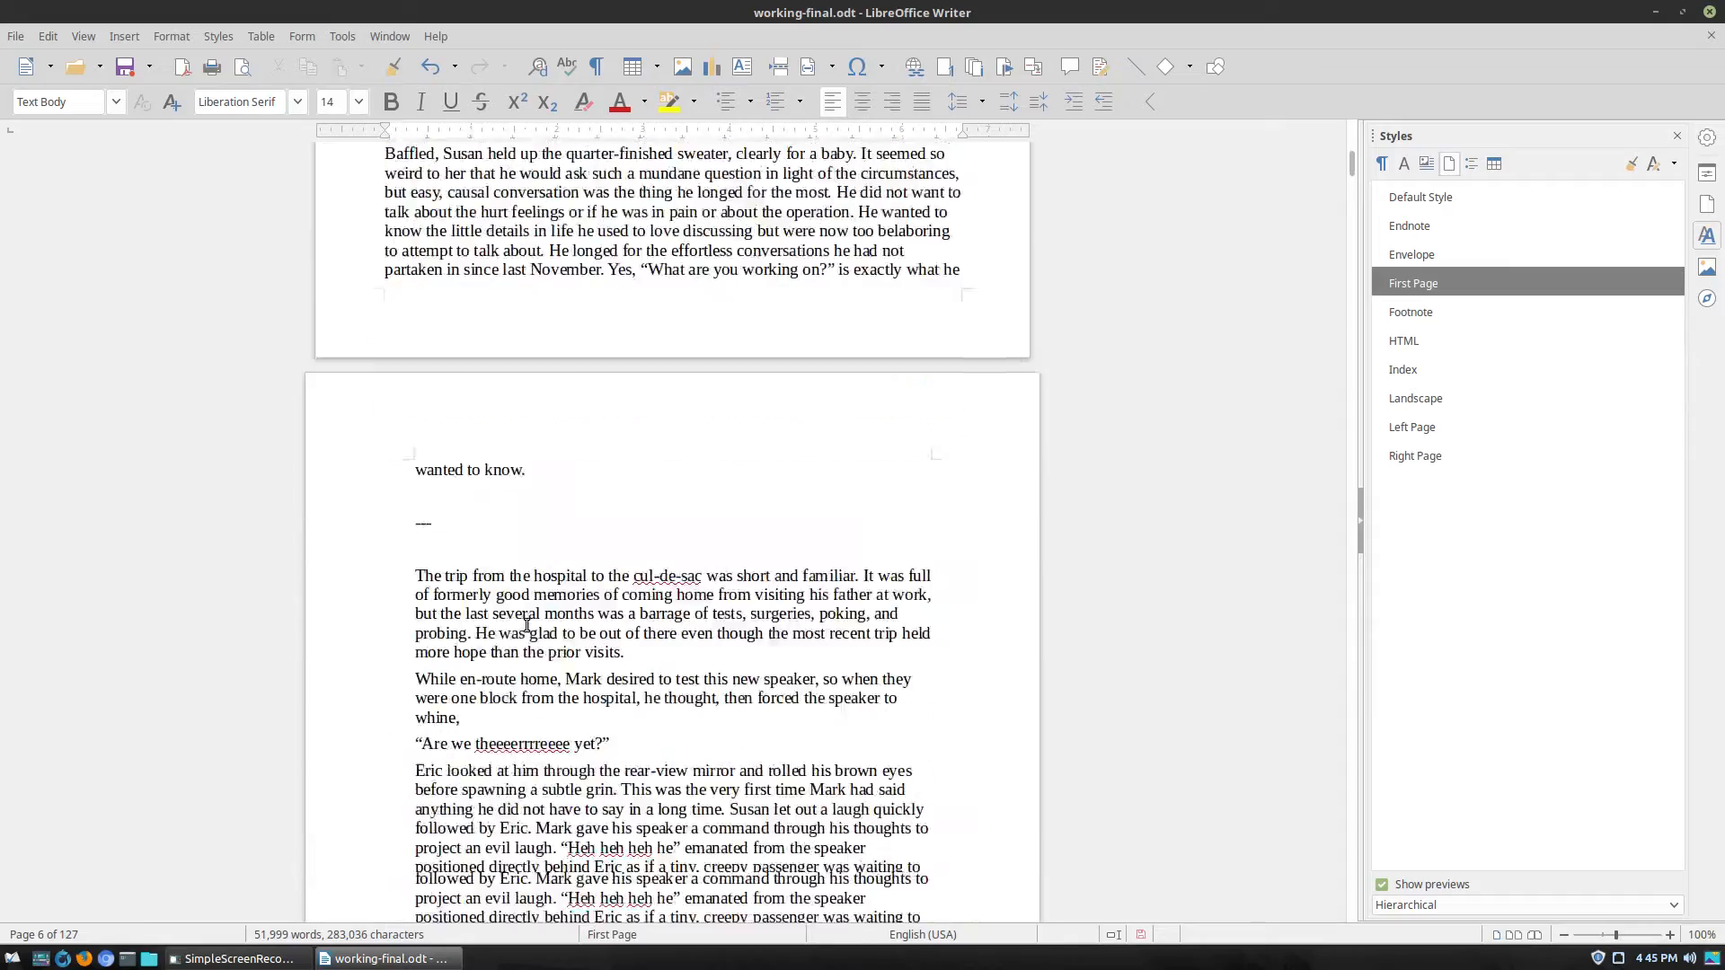
click(566, 593)
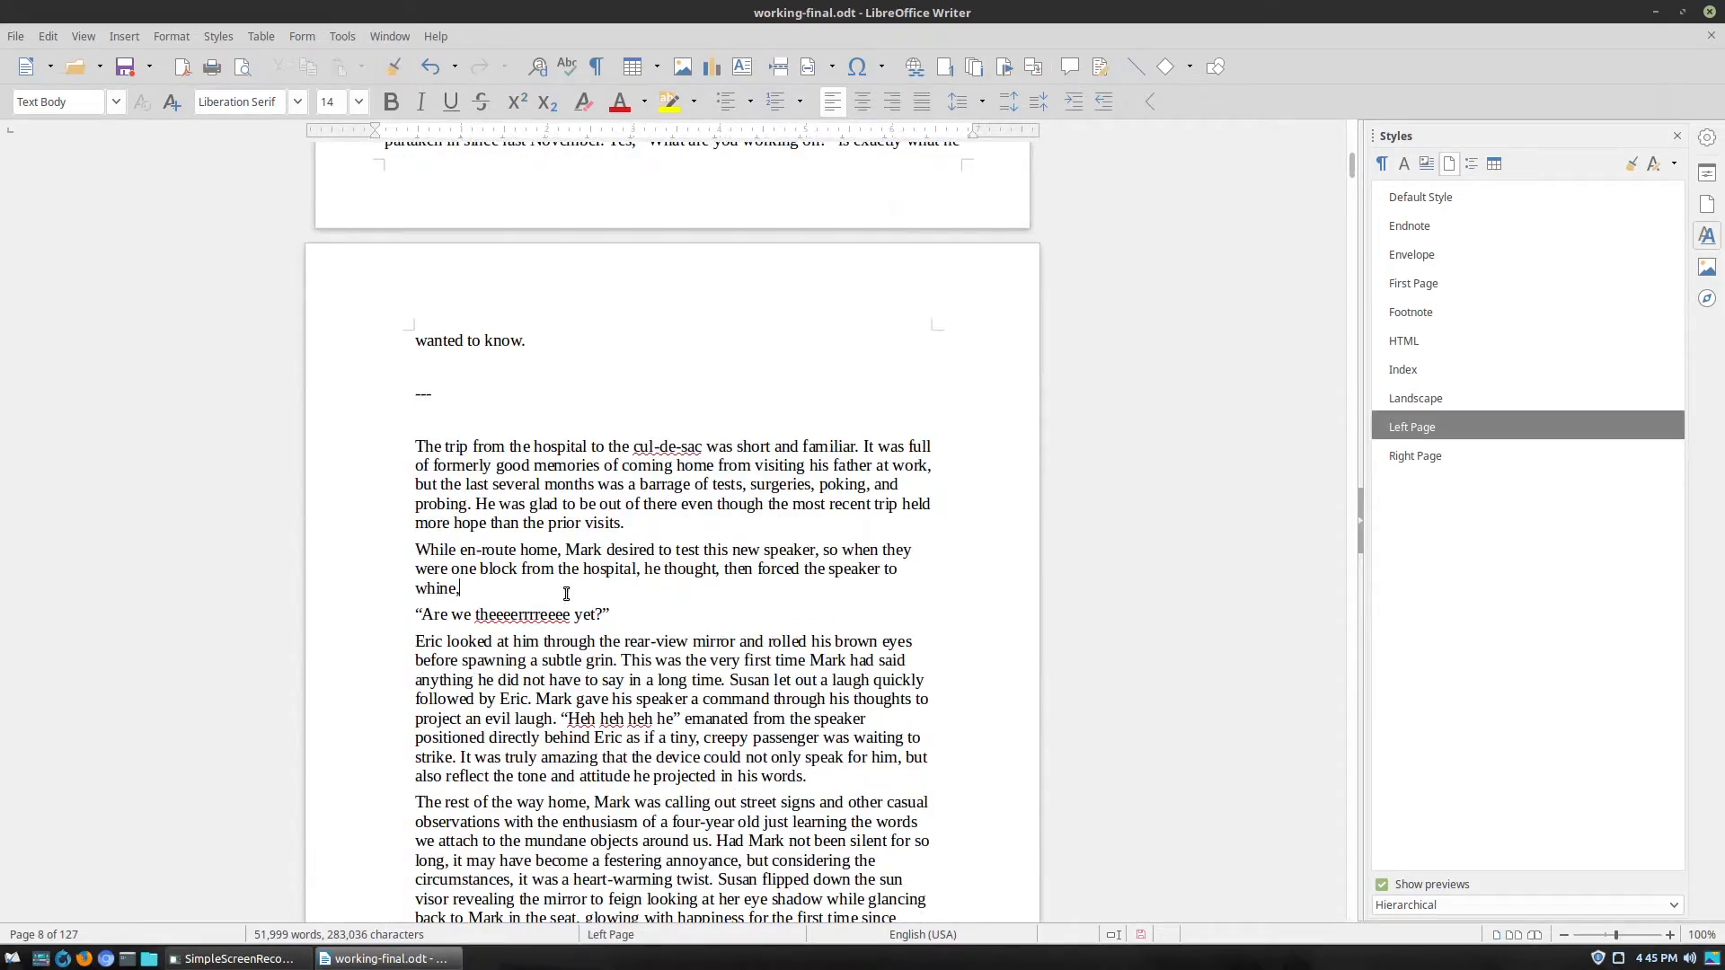
scroll(566, 593, up, 20)
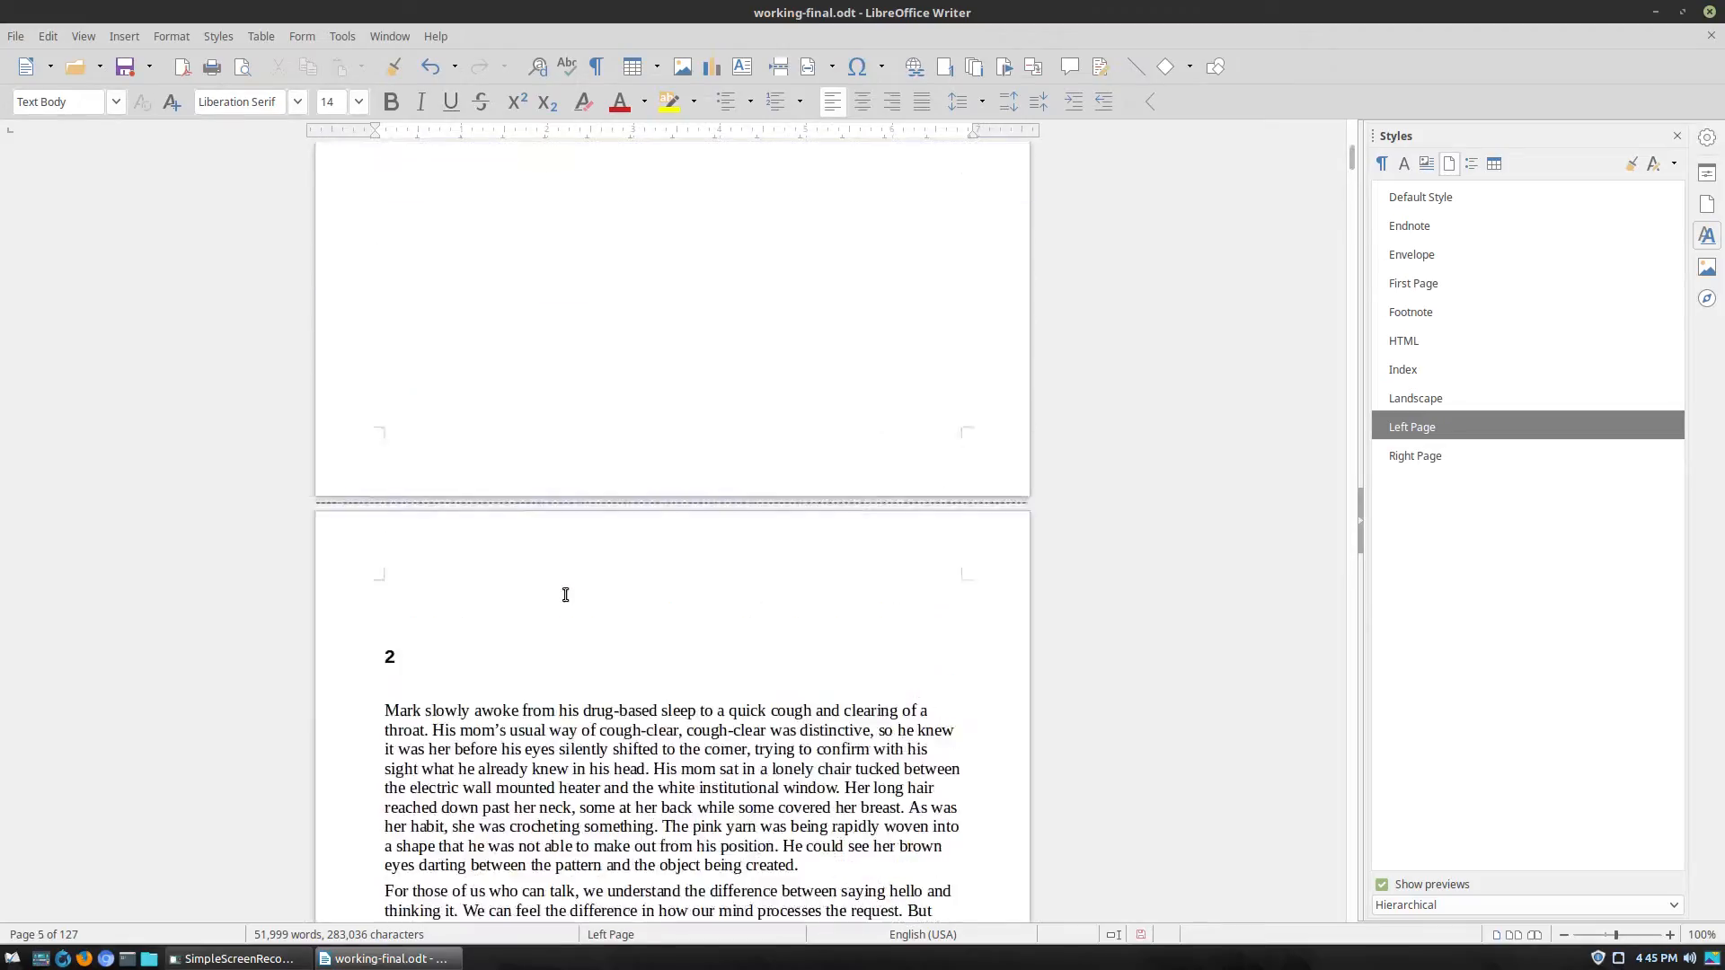
scroll(566, 595, up, 5)
click(676, 360)
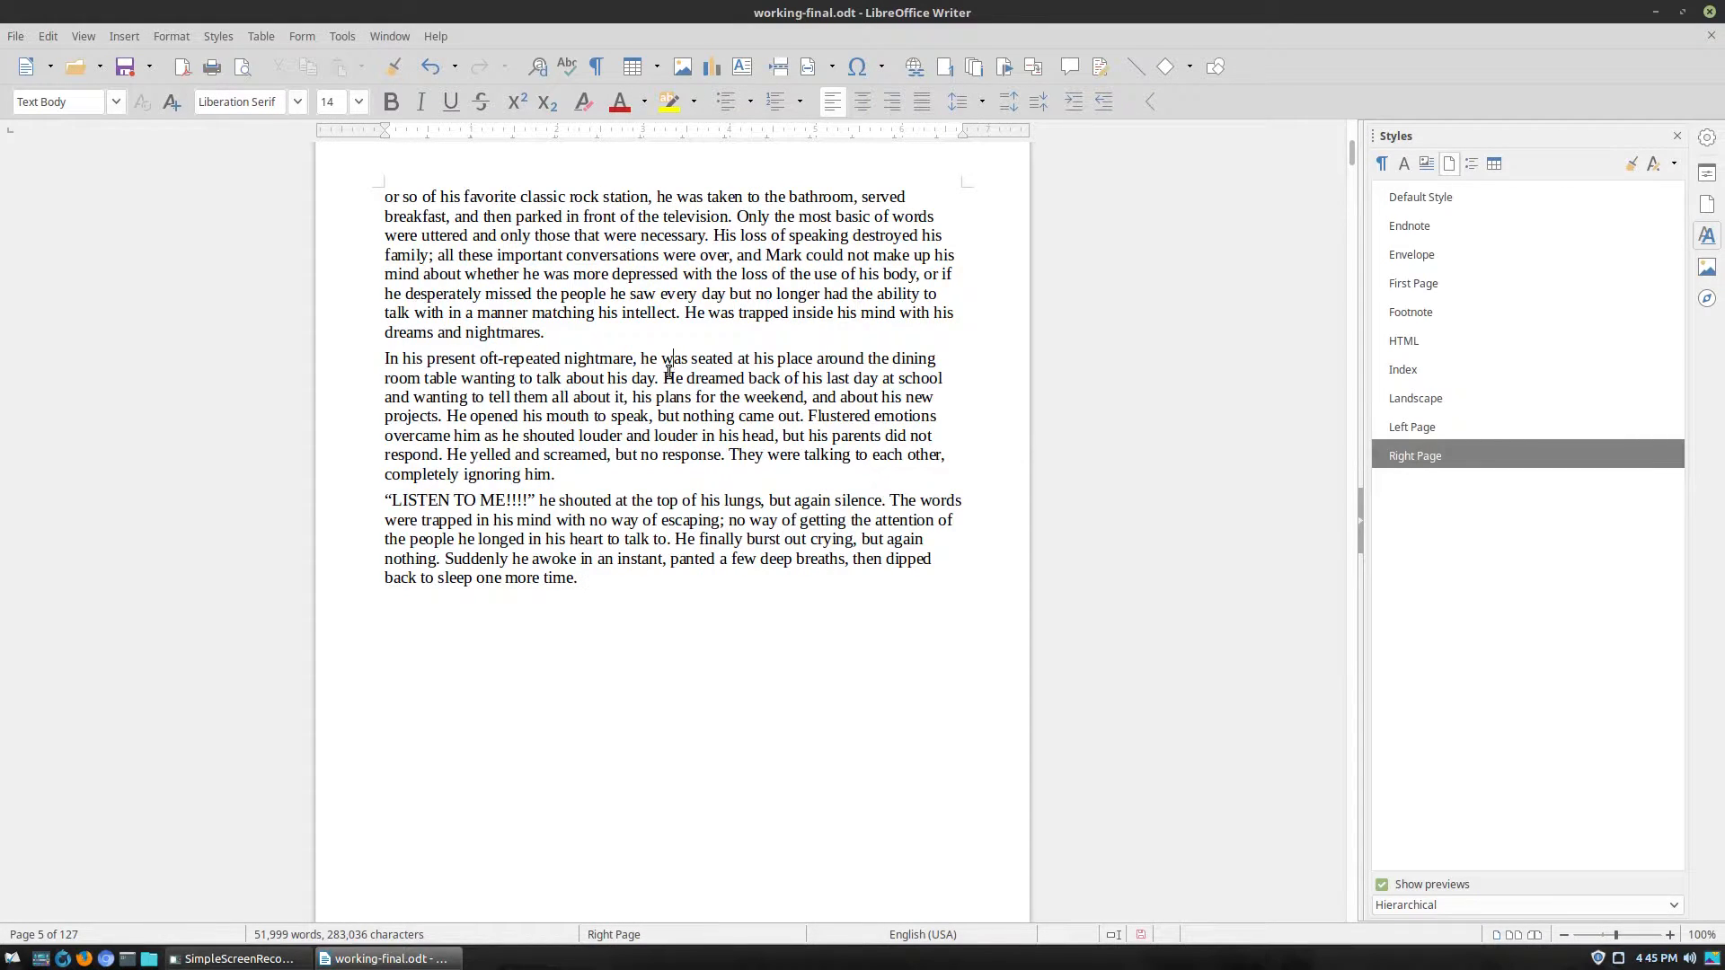
scroll(669, 377, down, 20)
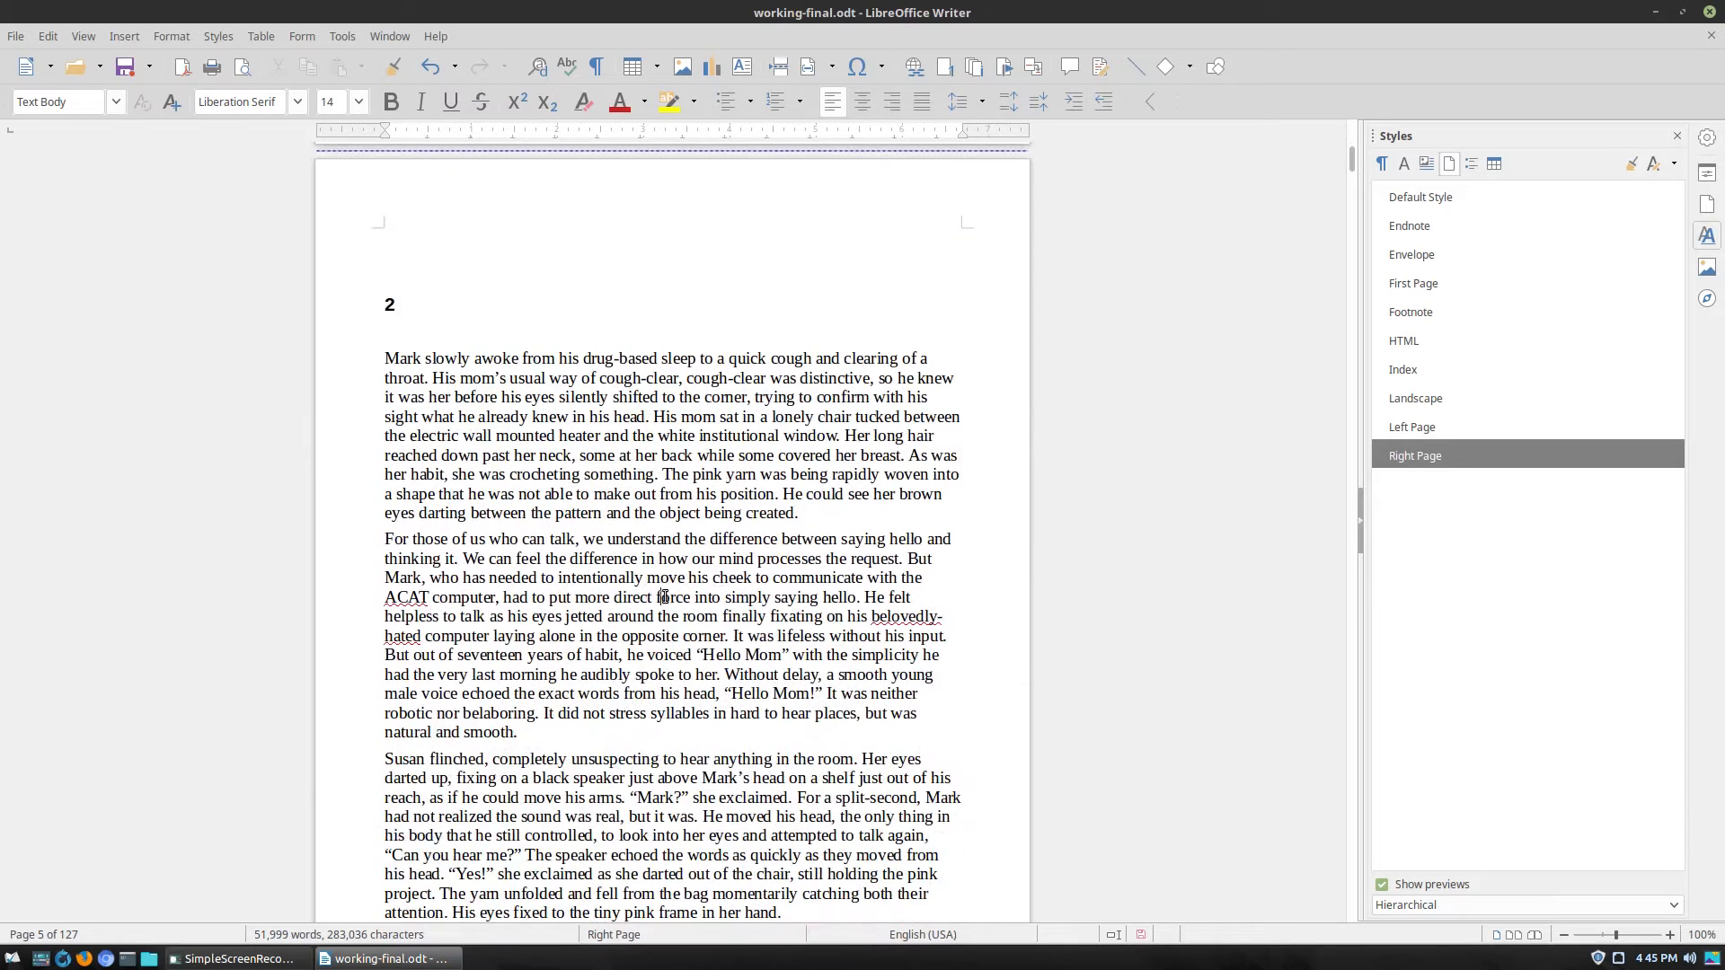
click(665, 598)
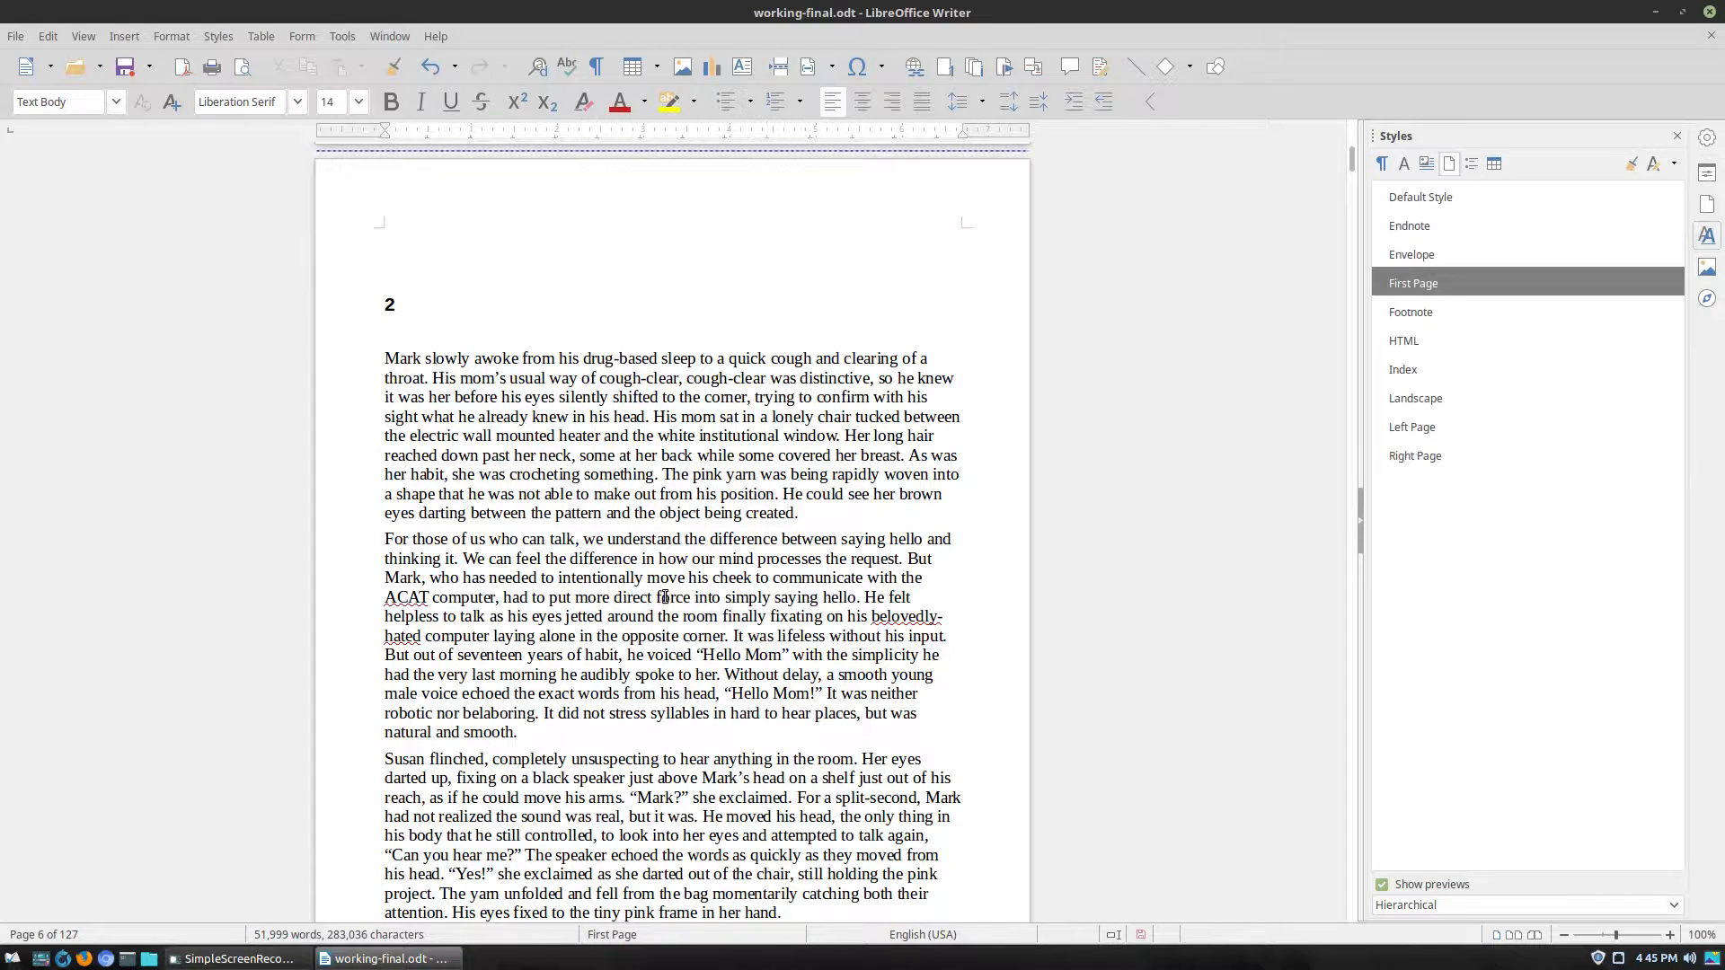
Insert another manual page break with the Default Style page style after the last paragraph of chapter 1.
scroll(663, 597, up, 8)
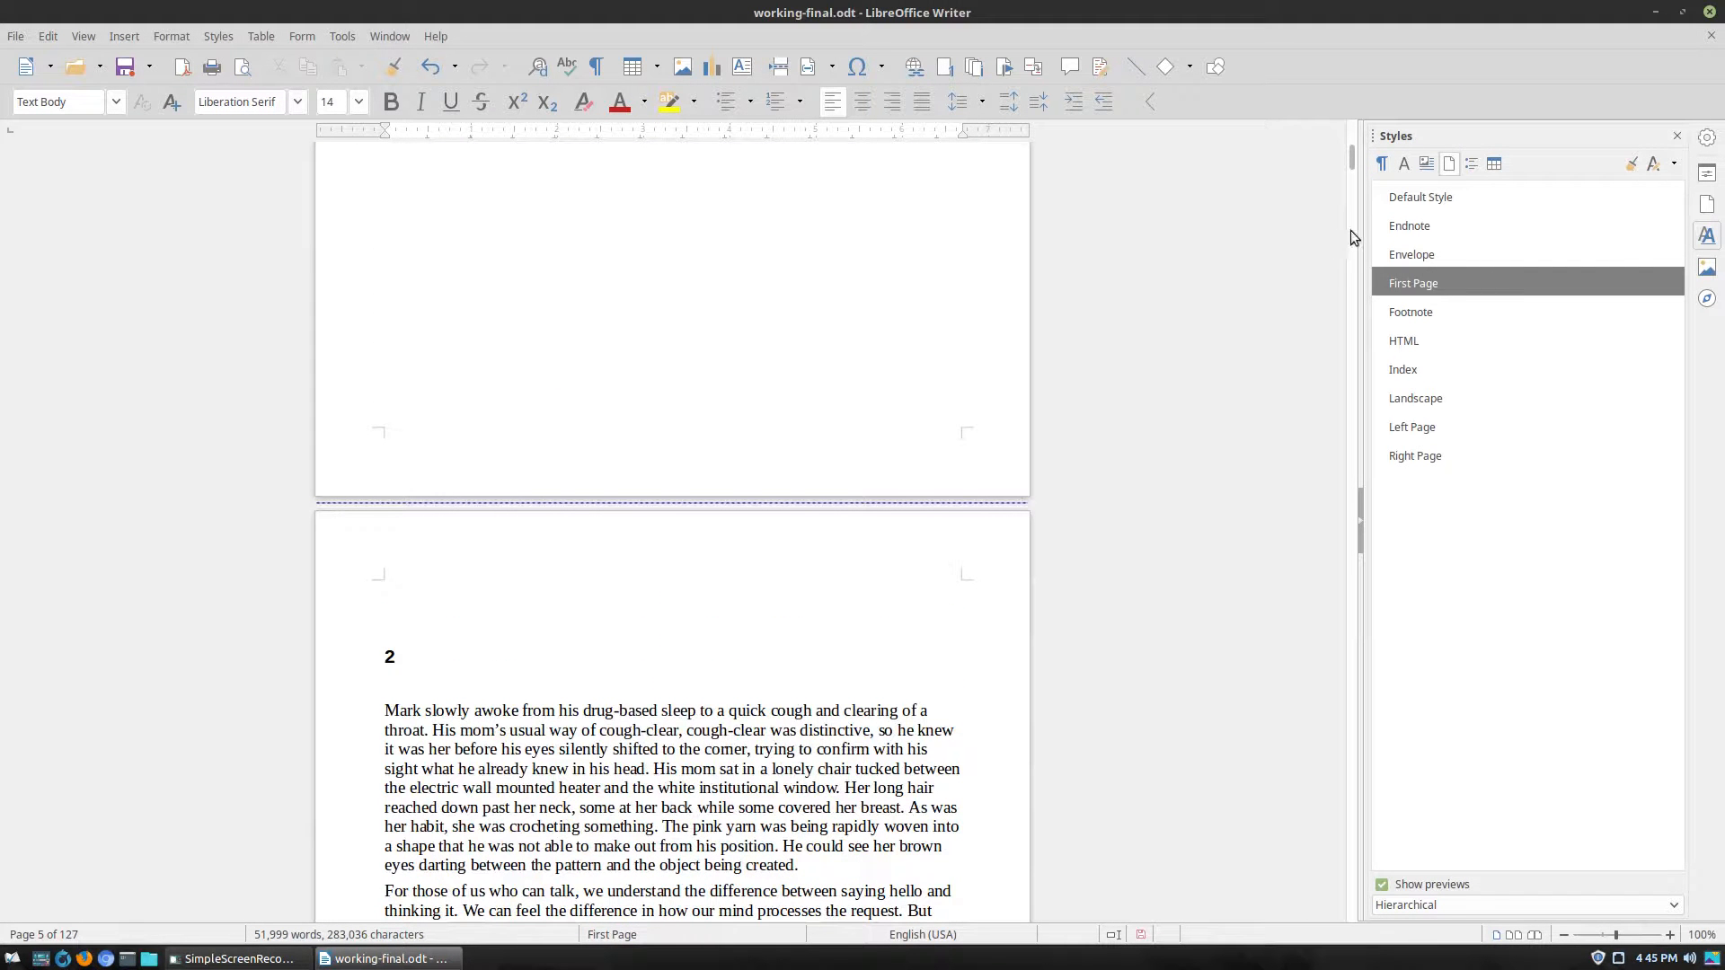
scroll(813, 574, up, 11)
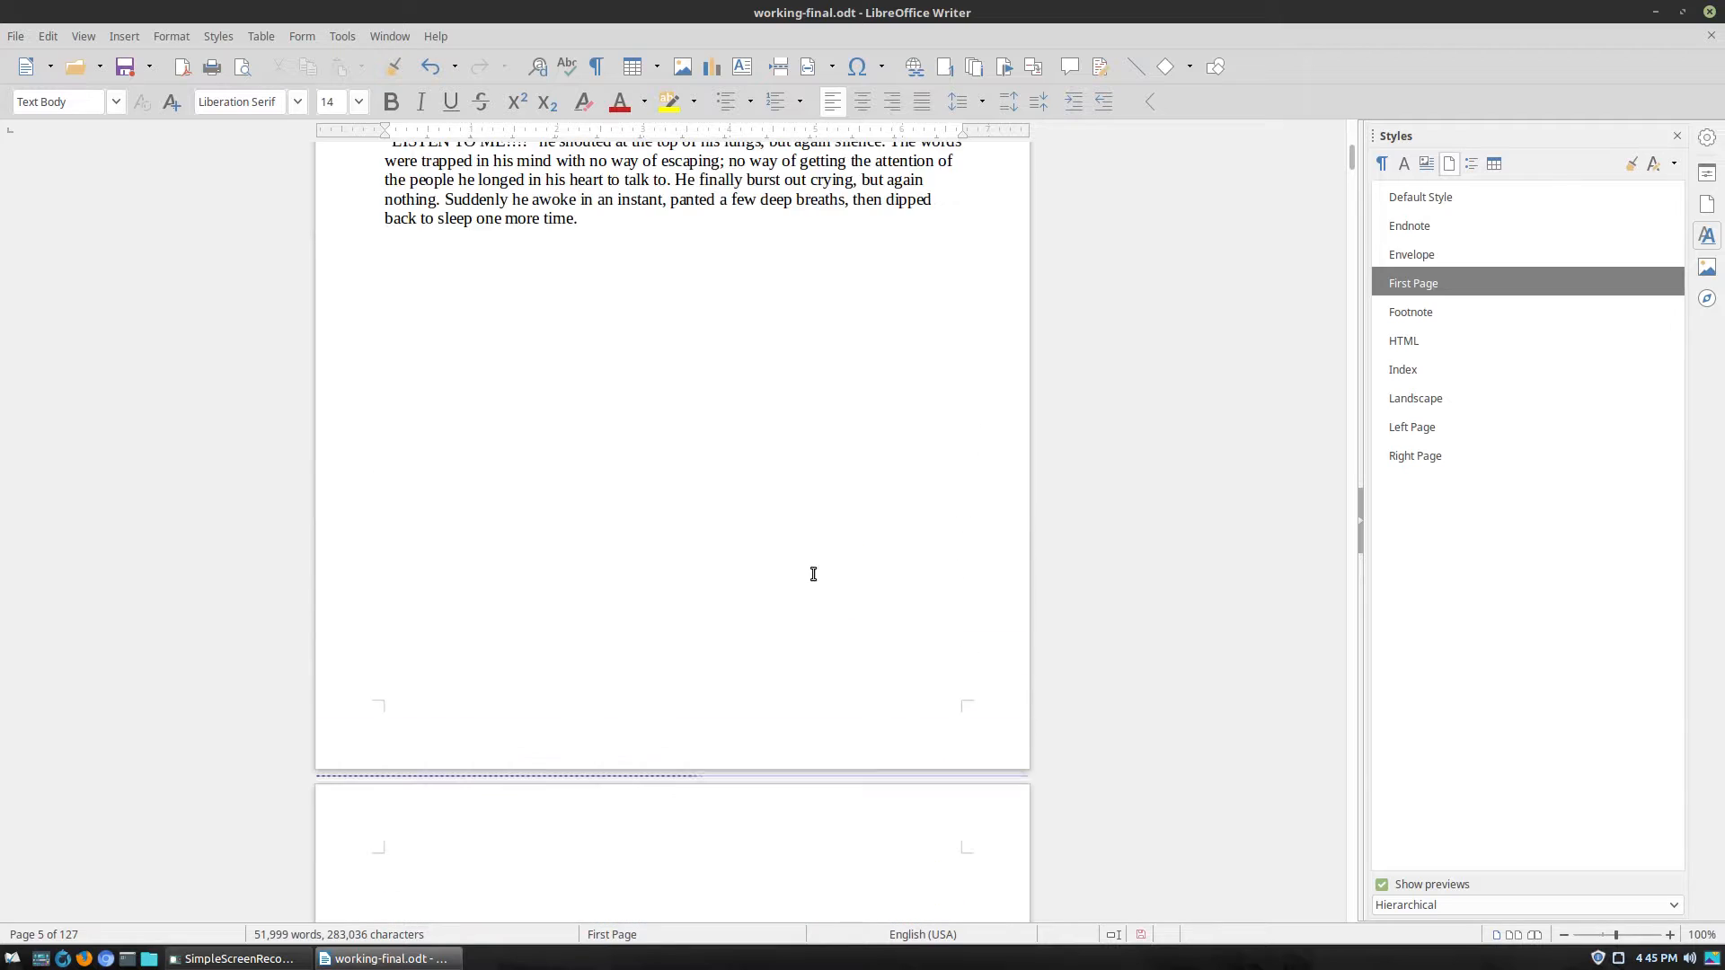
click(631, 470)
click(127, 36)
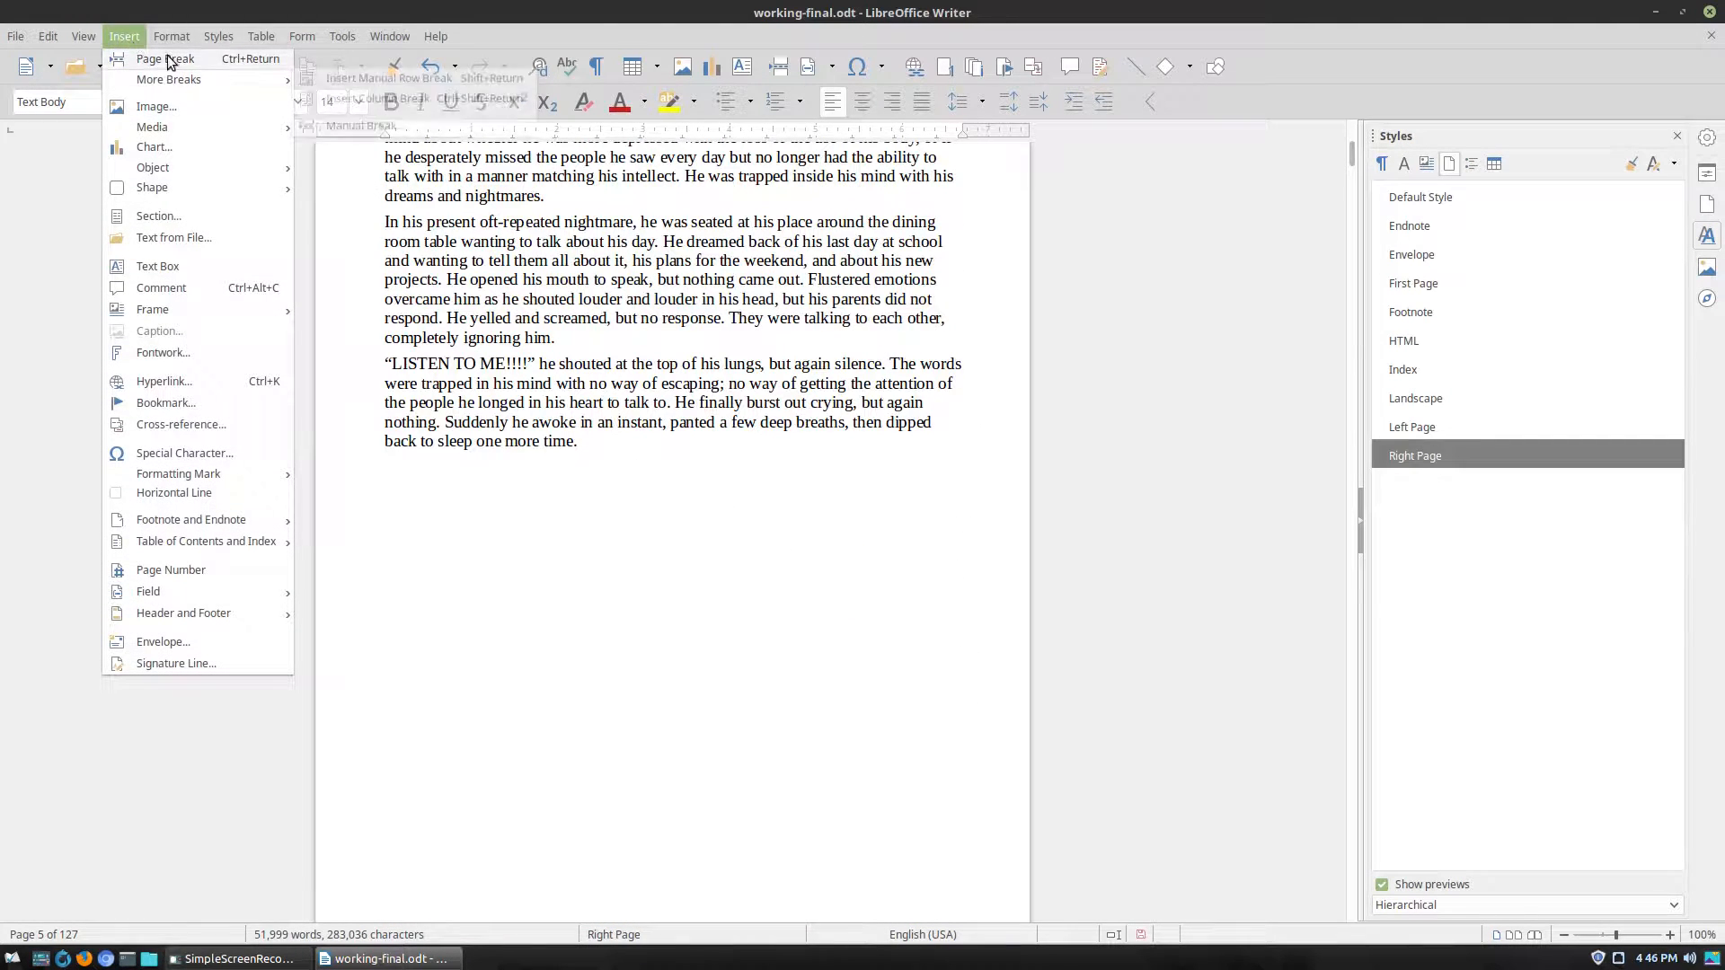
click(364, 129)
click(783, 491)
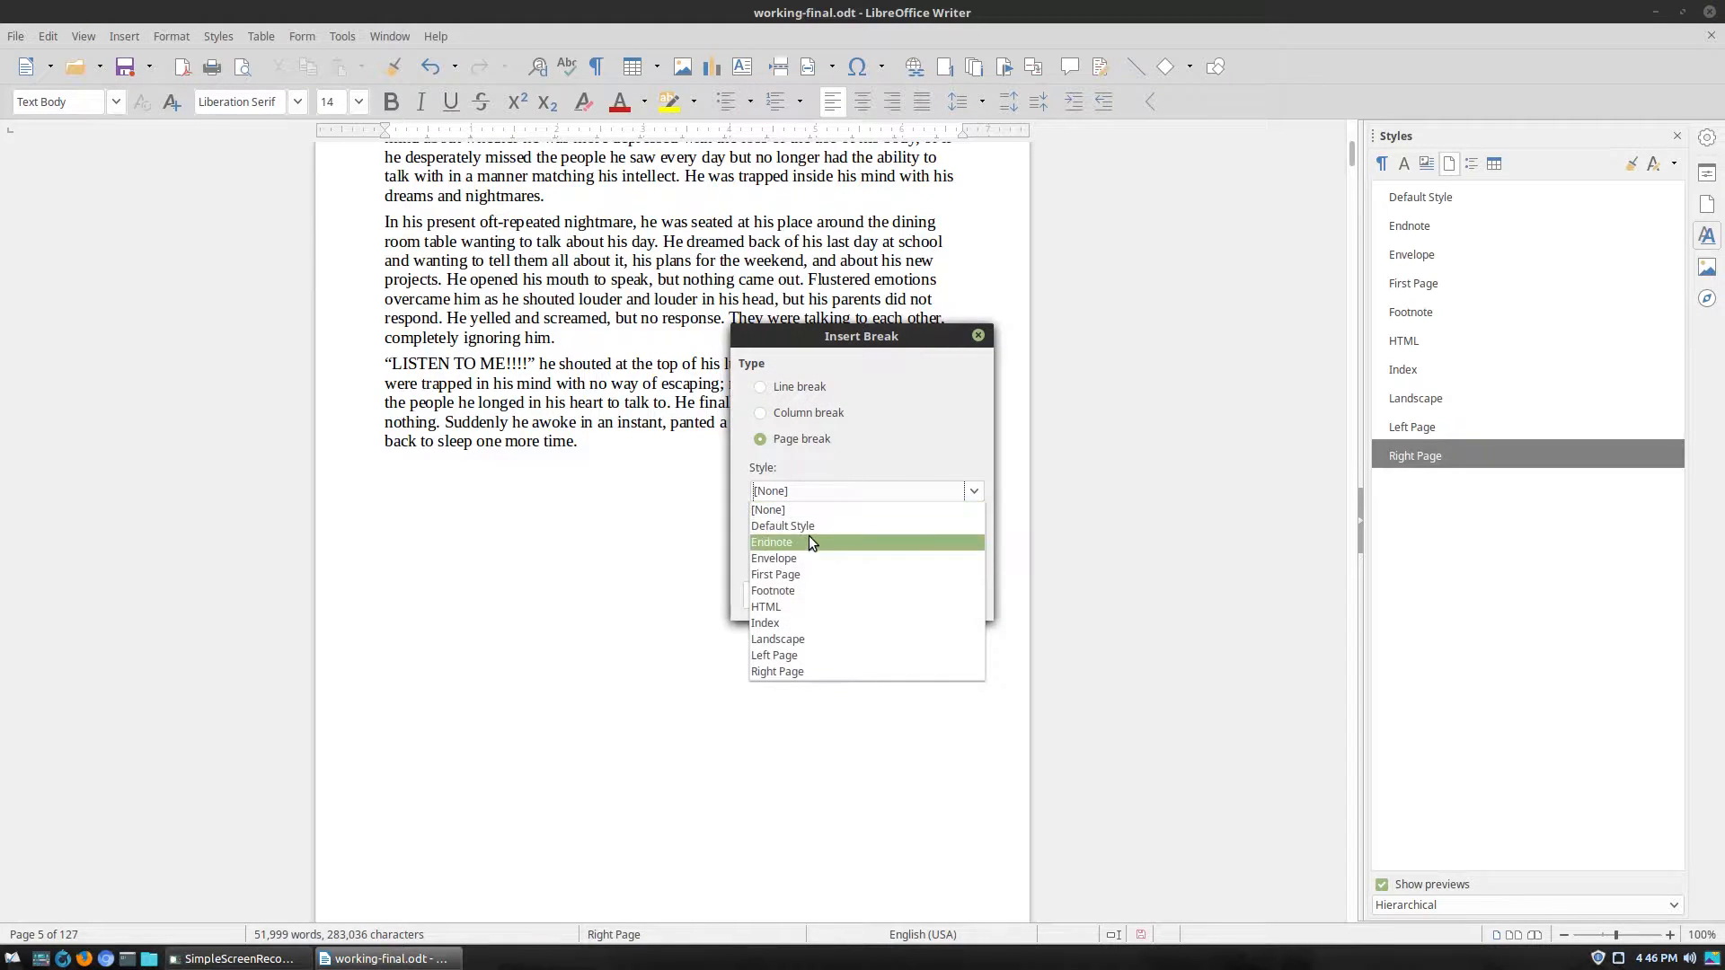
click(812, 524)
click(963, 595)
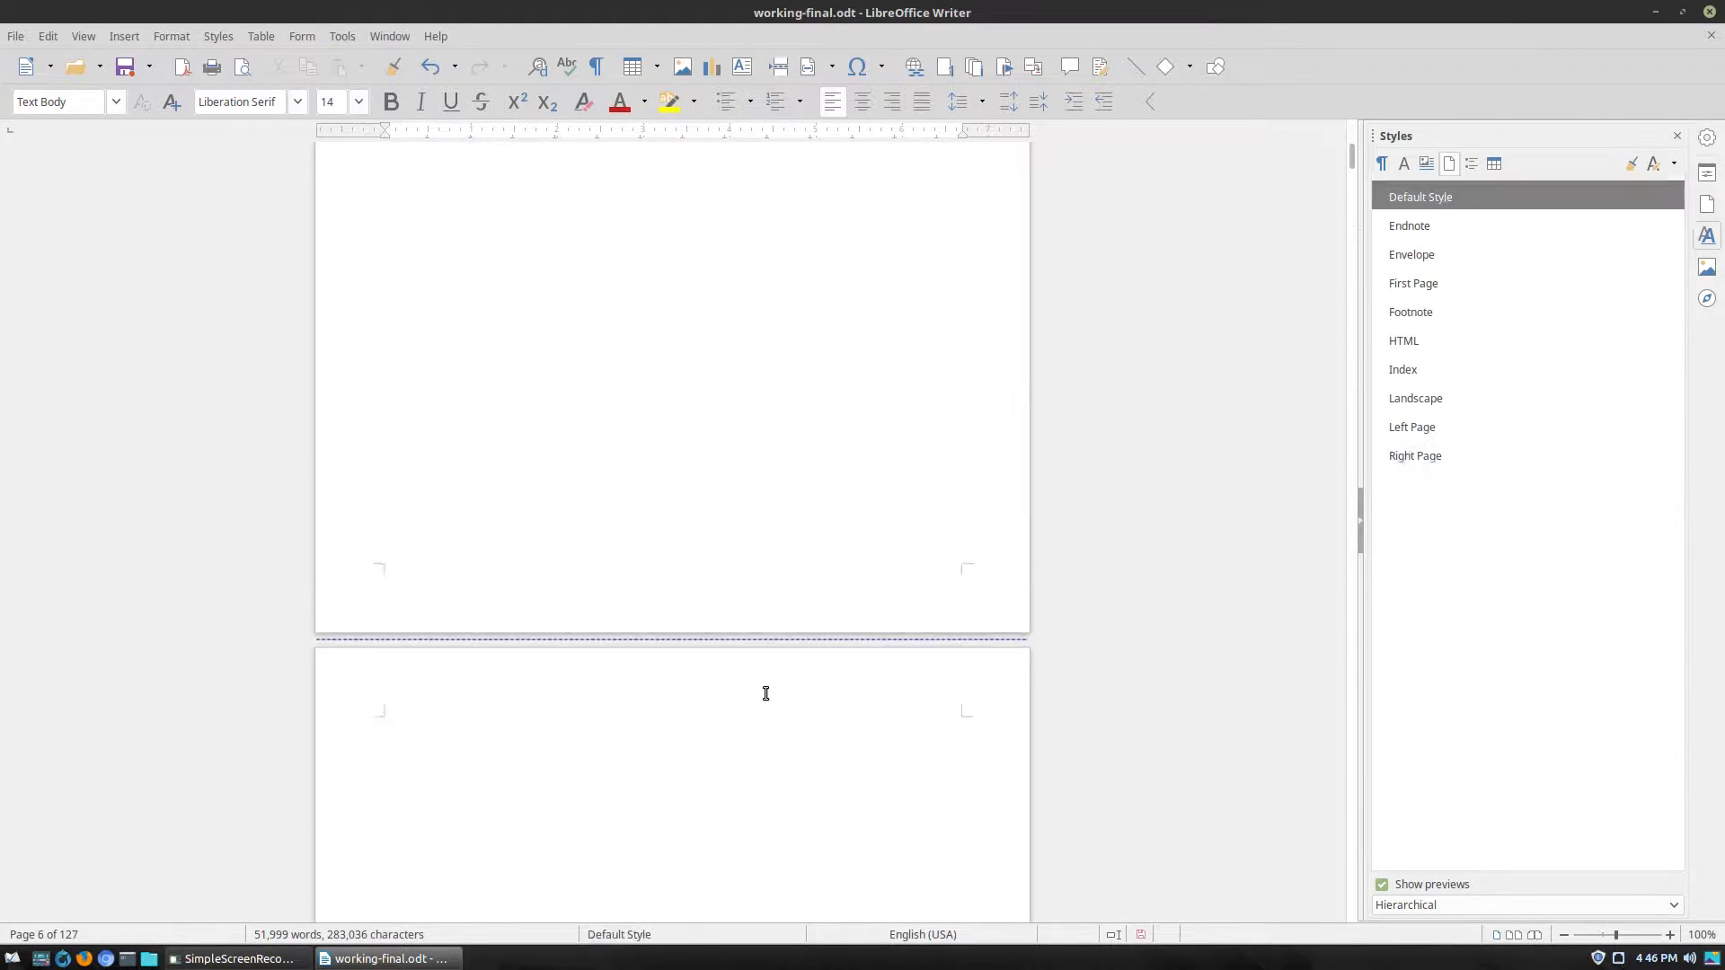
click(739, 537)
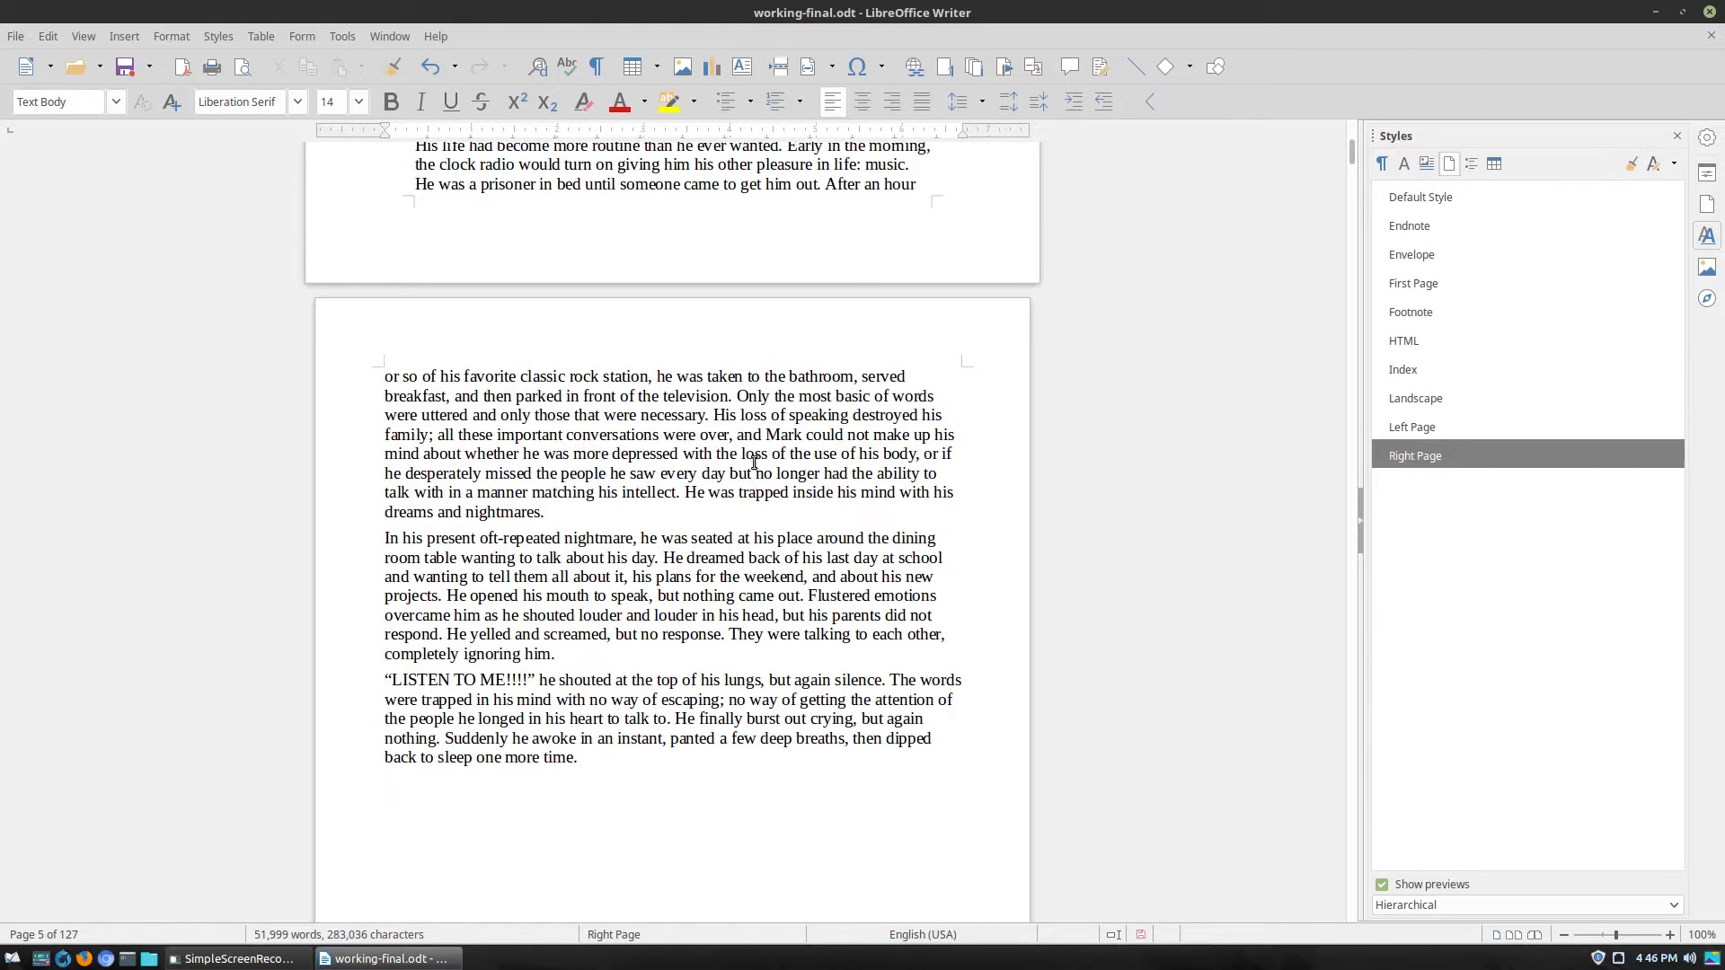
Examine which page styles apply to the pages around the chapter 2 opening and onward to the start of chapter 3.
scroll(754, 463, up, 4)
scroll(714, 692, down, 20)
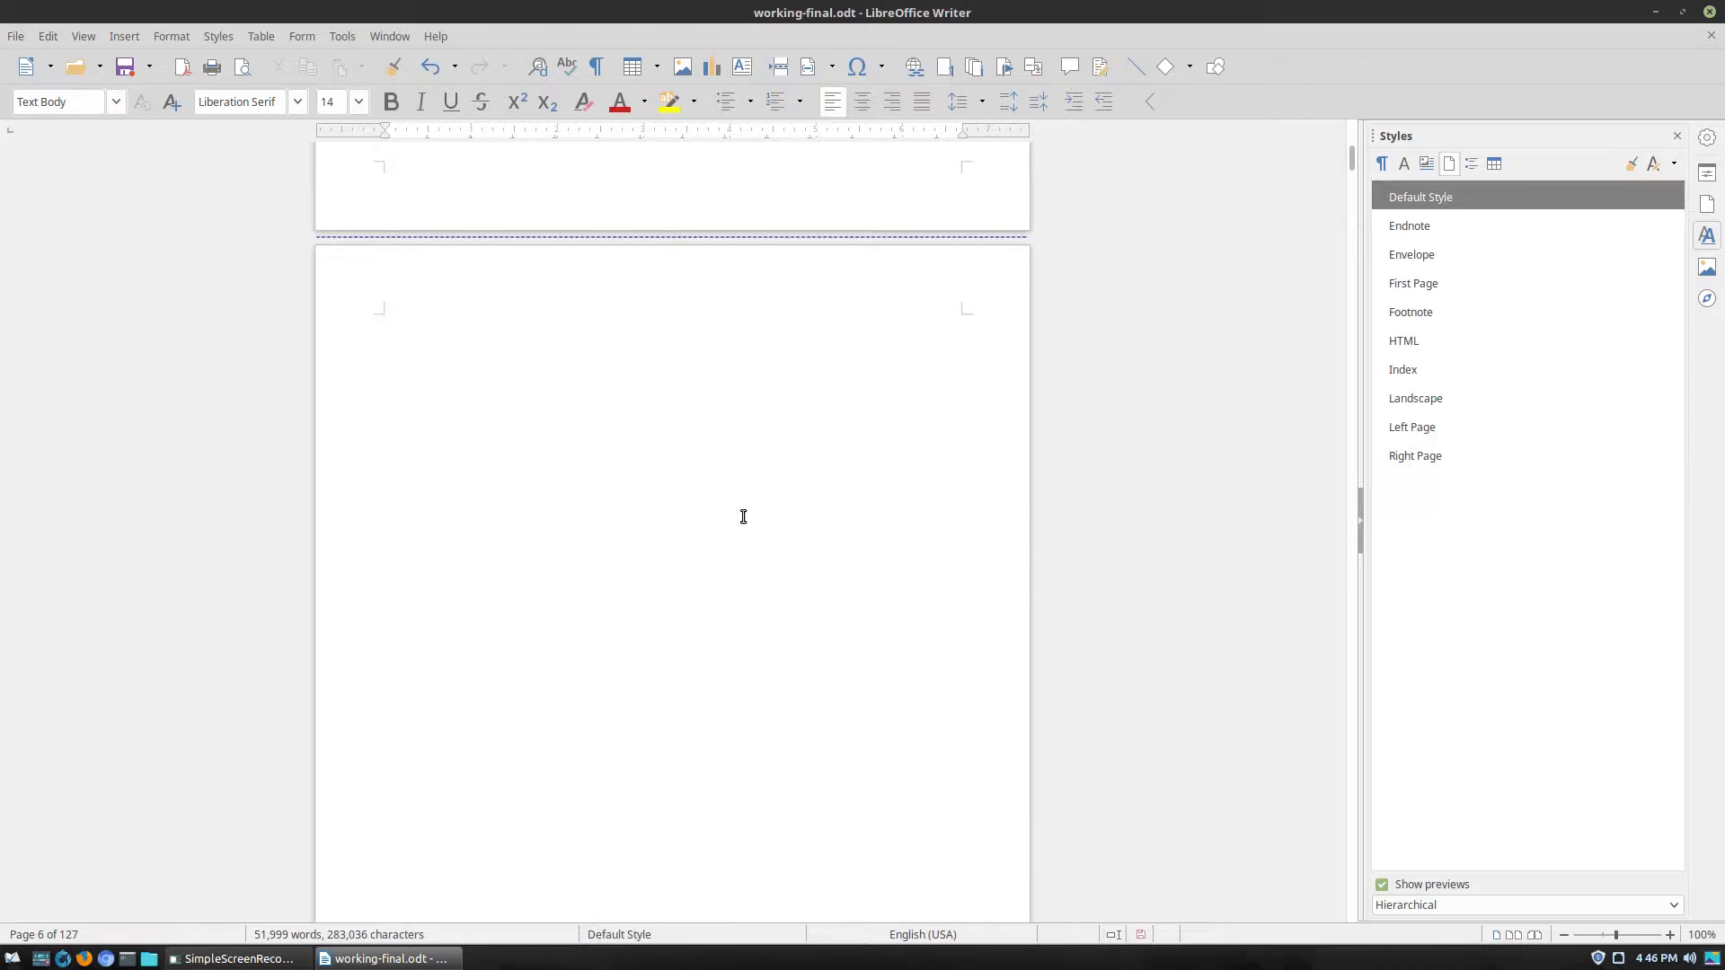
scroll(743, 517, down, 9)
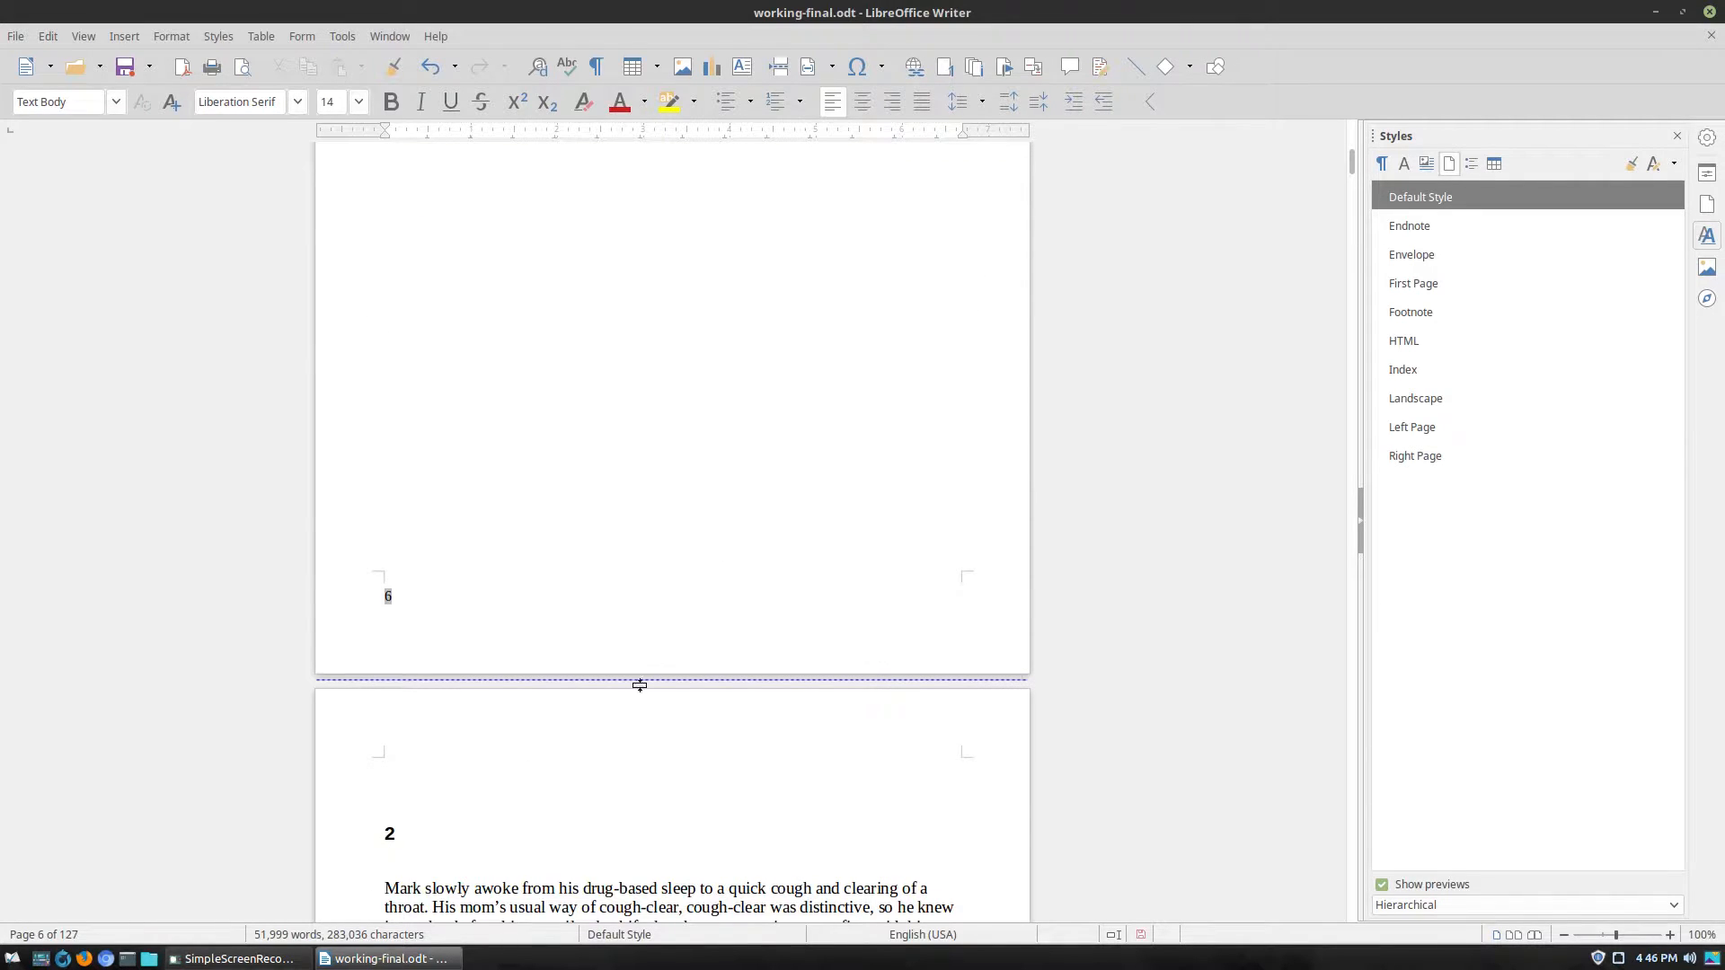
click(599, 906)
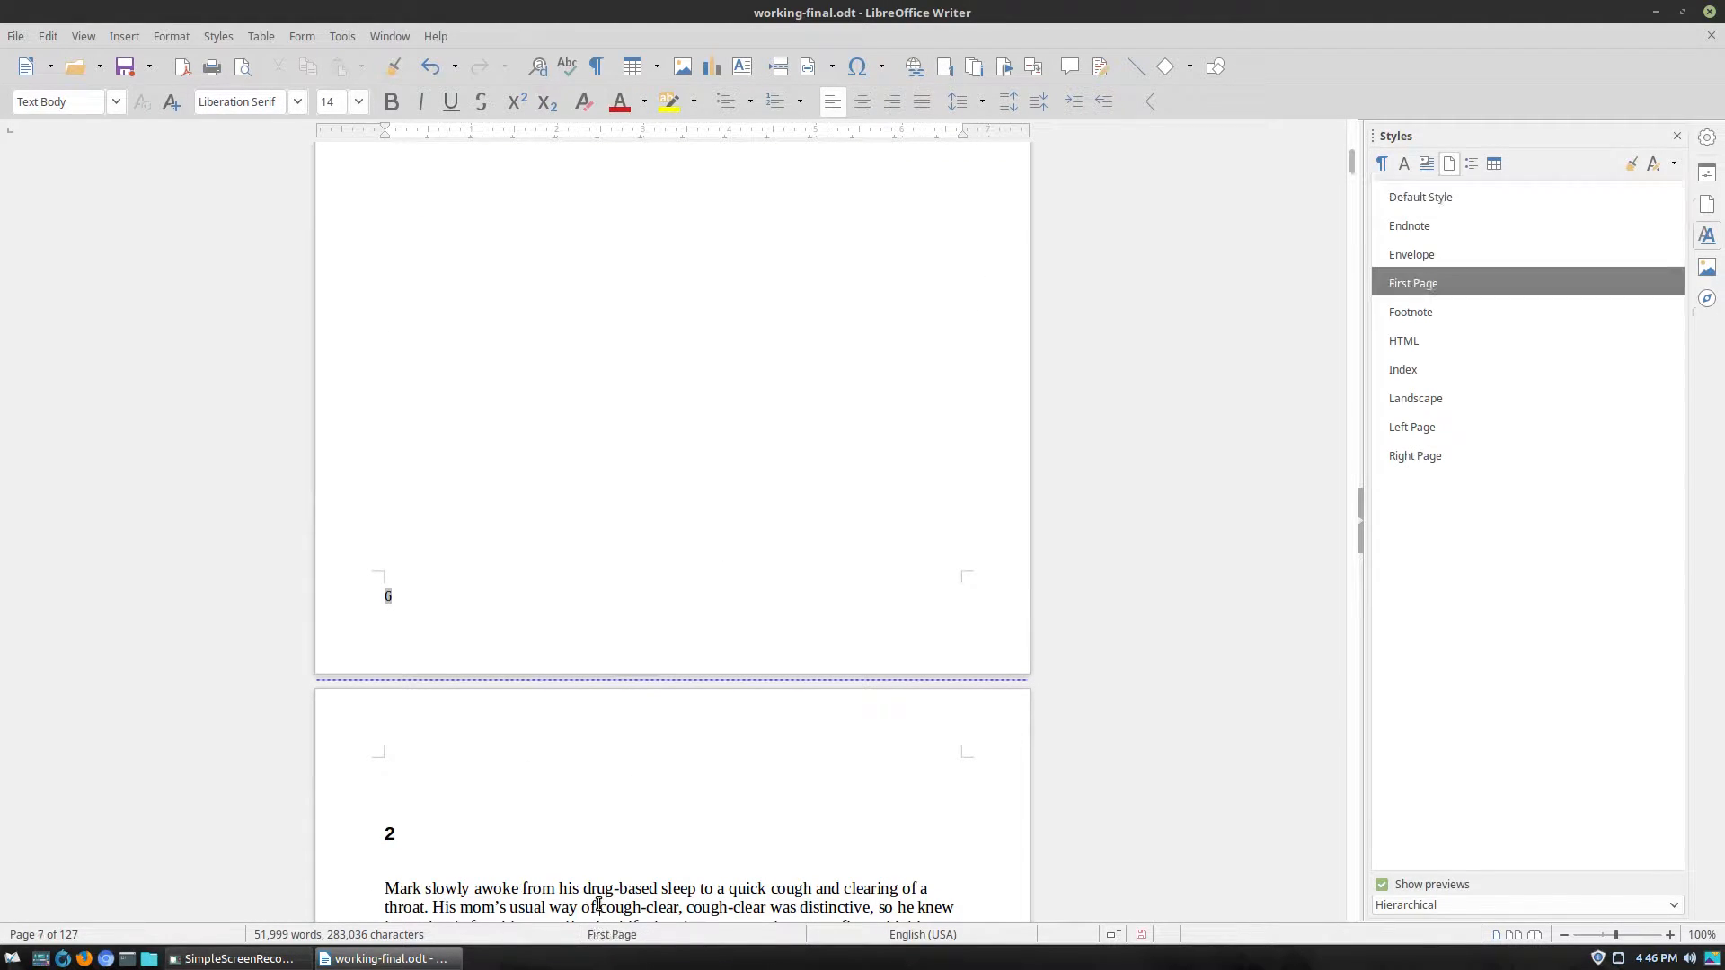
scroll(616, 882, down, 18)
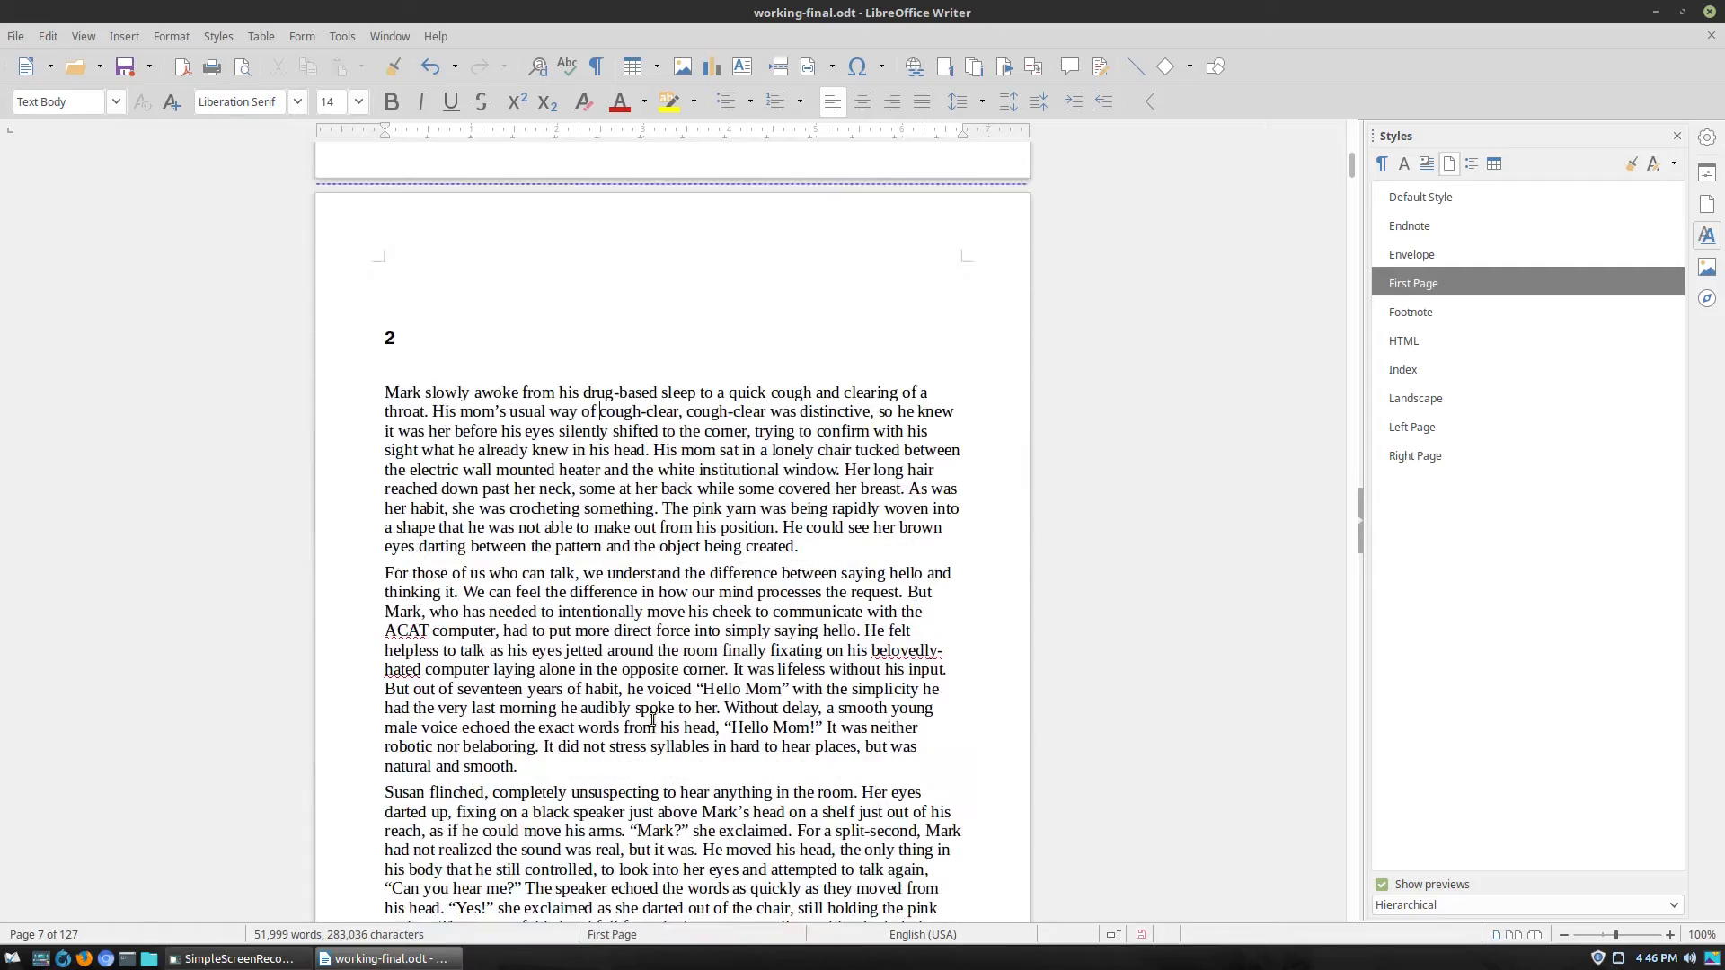
scroll(658, 716, down, 7)
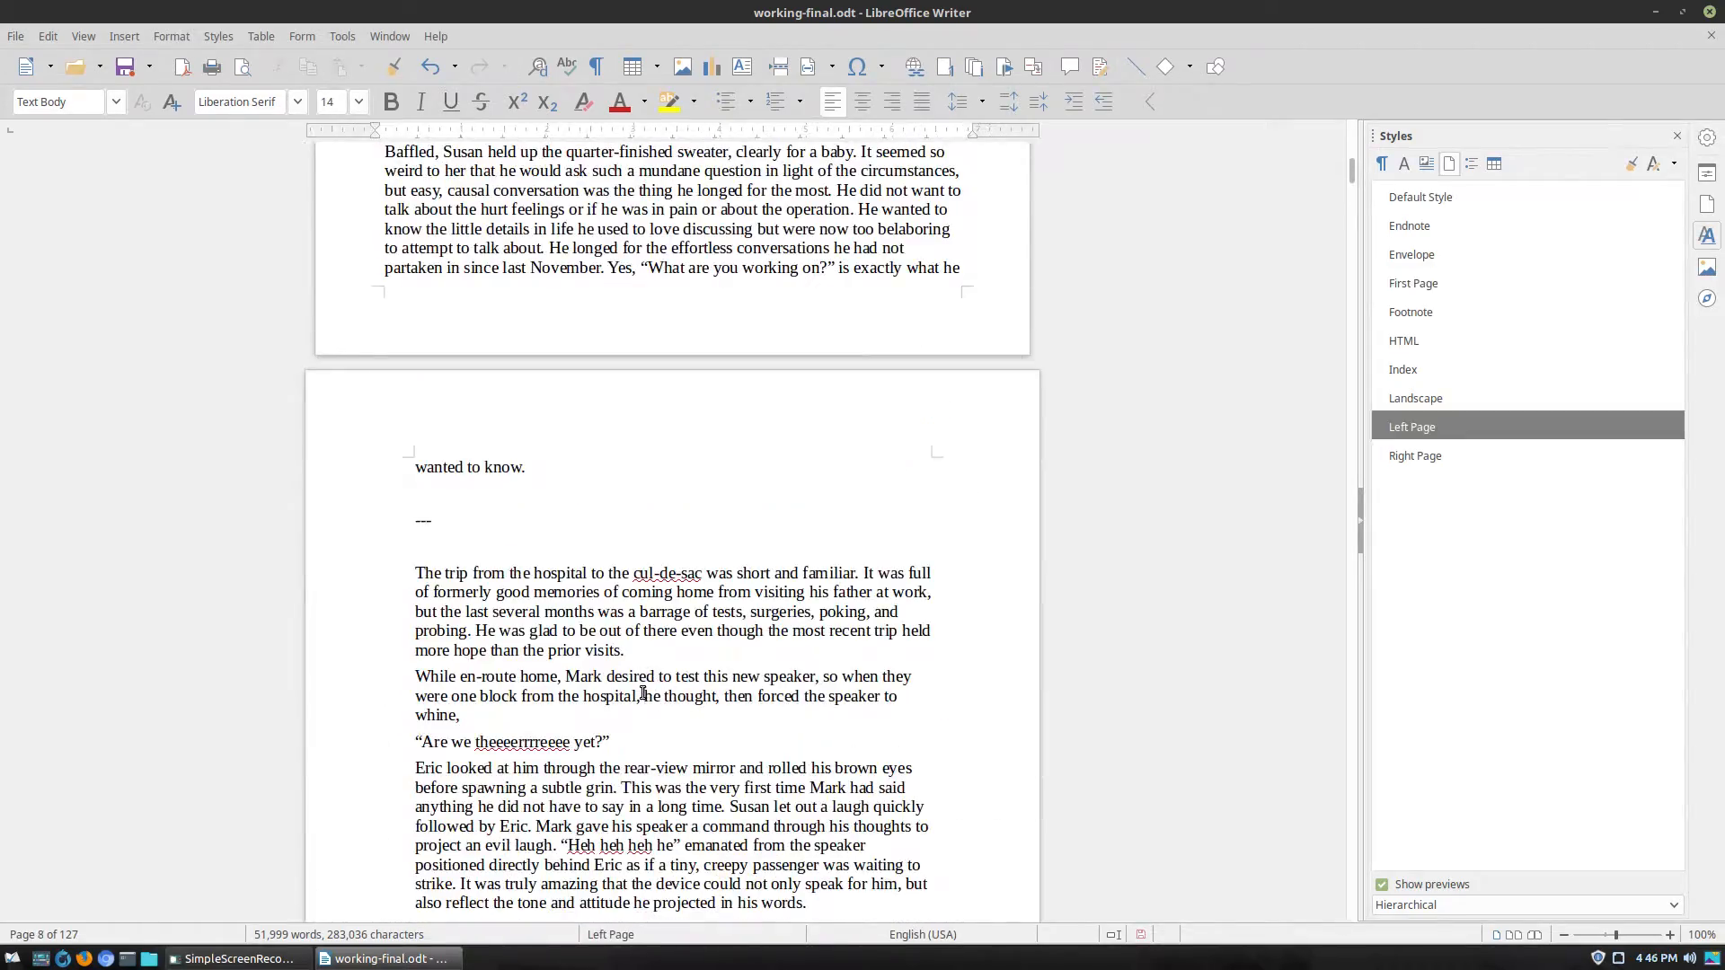
scroll(643, 693, down, 16)
scroll(661, 713, down, 16)
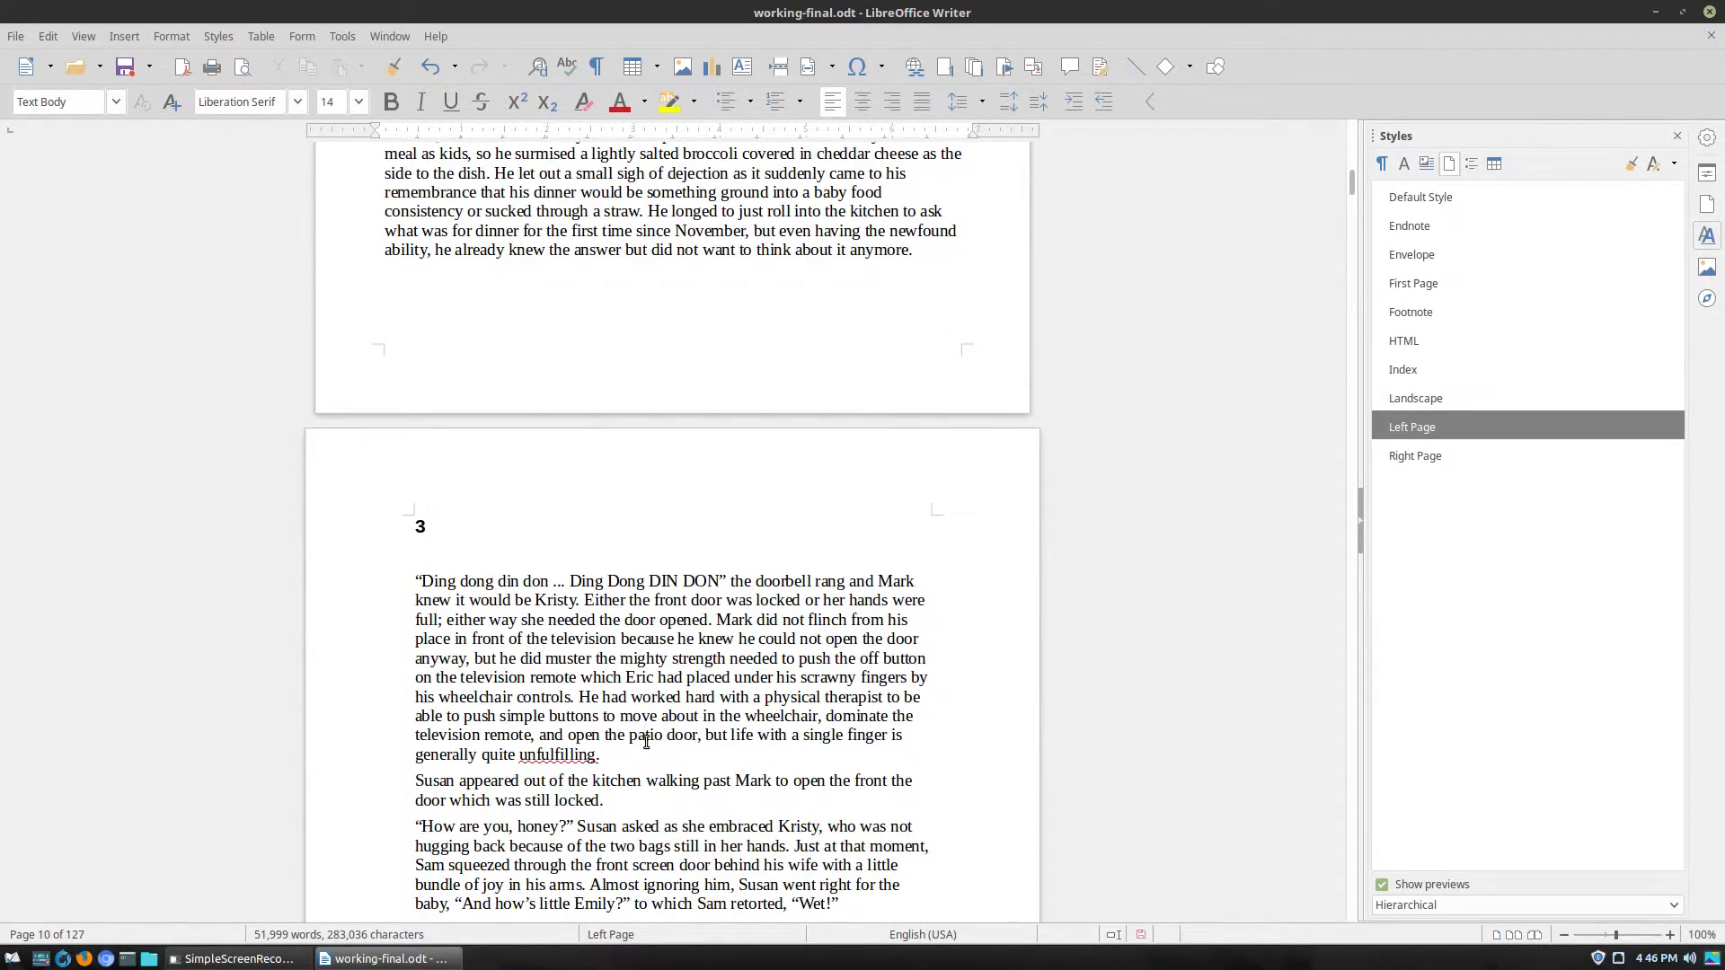
scroll(842, 646, up, 20)
scroll(842, 647, up, 20)
scroll(804, 593, down, 5)
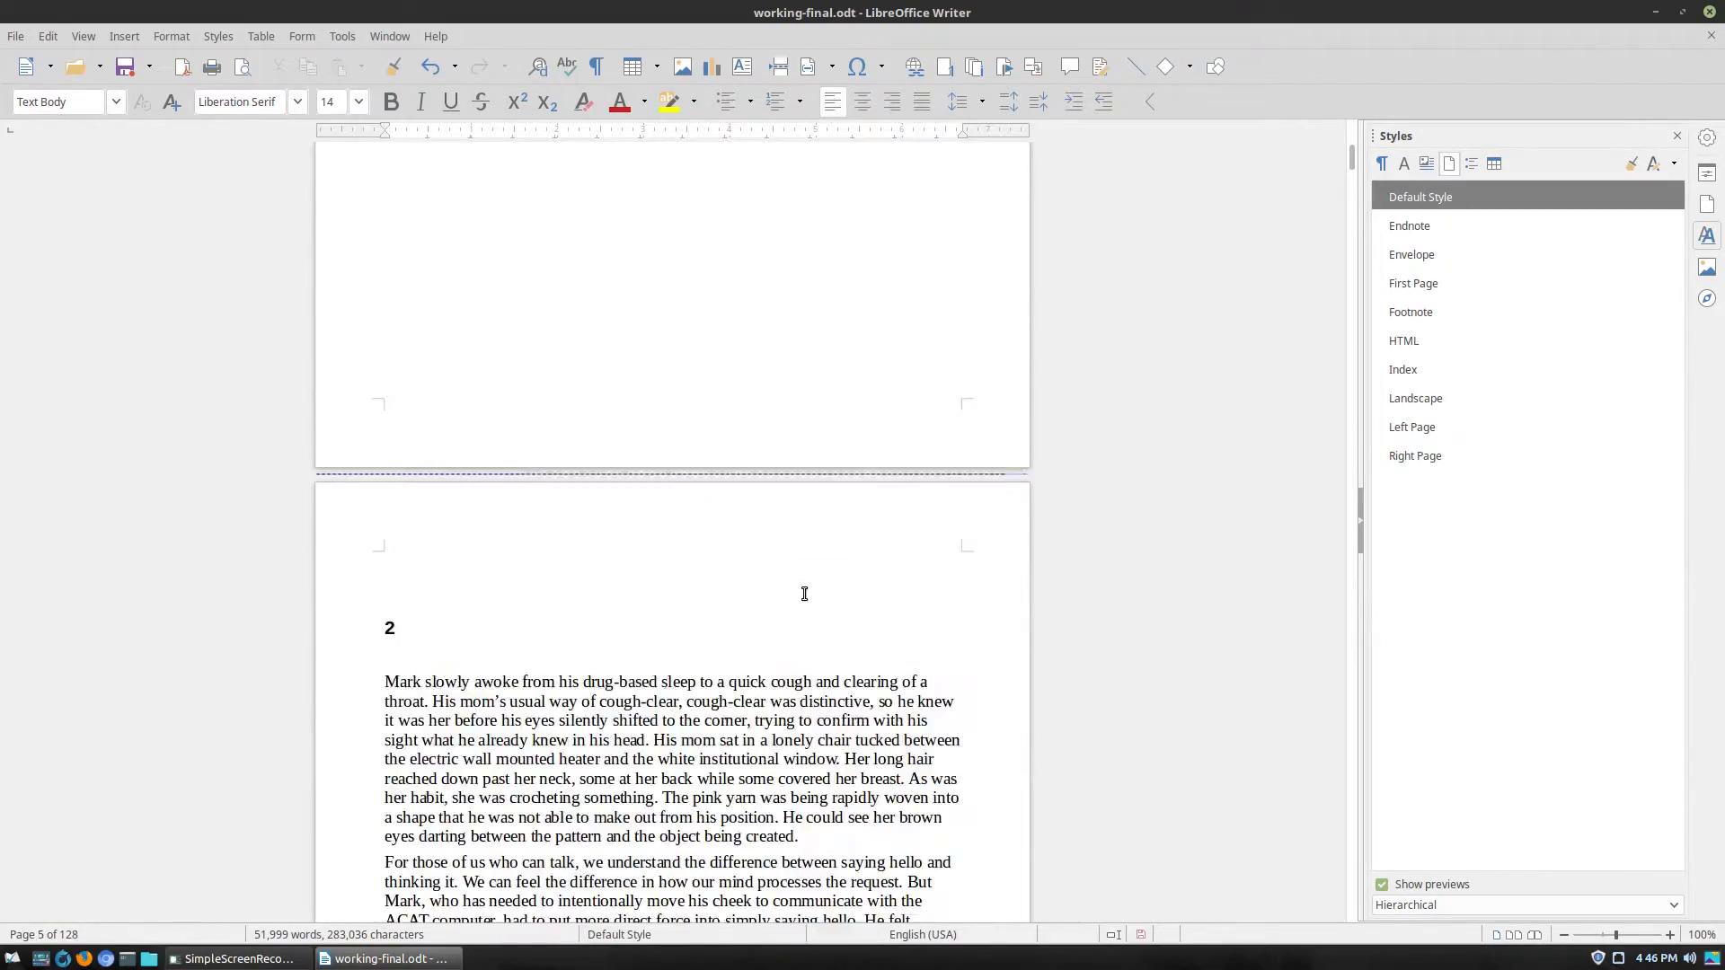
Remove the page breaks before the chapter 2 heading and put the "2" back on its own line below chapter 1's last paragraph.
scroll(809, 704, down, 8)
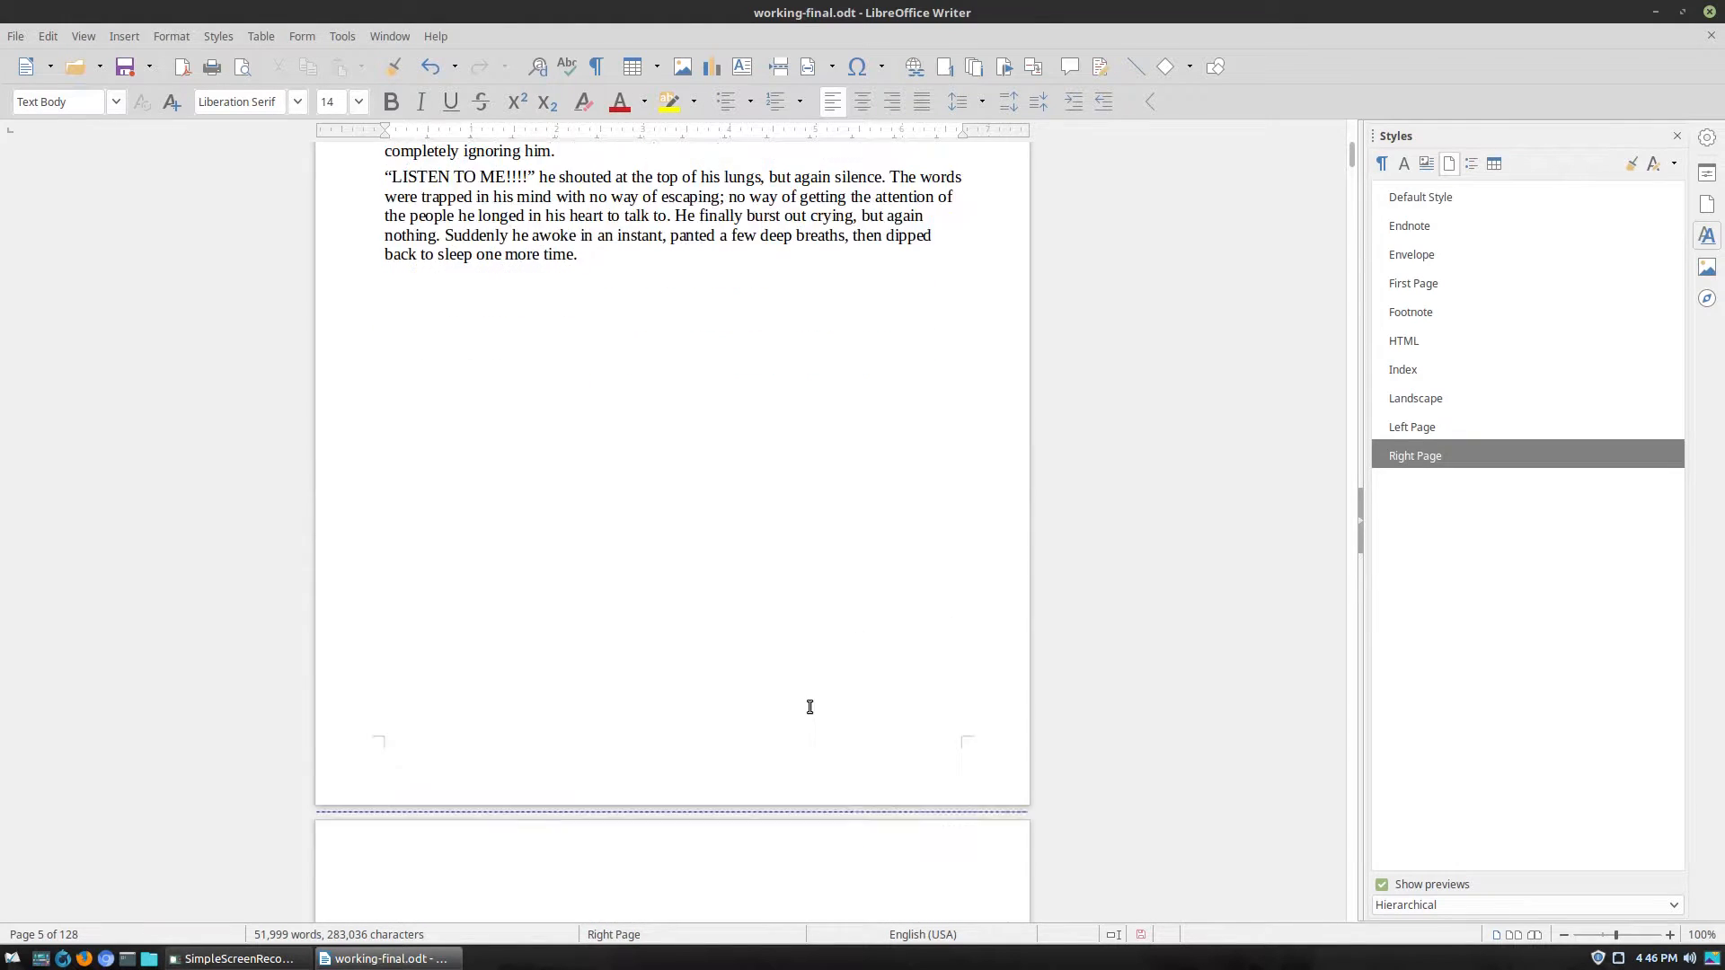
click(366, 580)
key(Up)
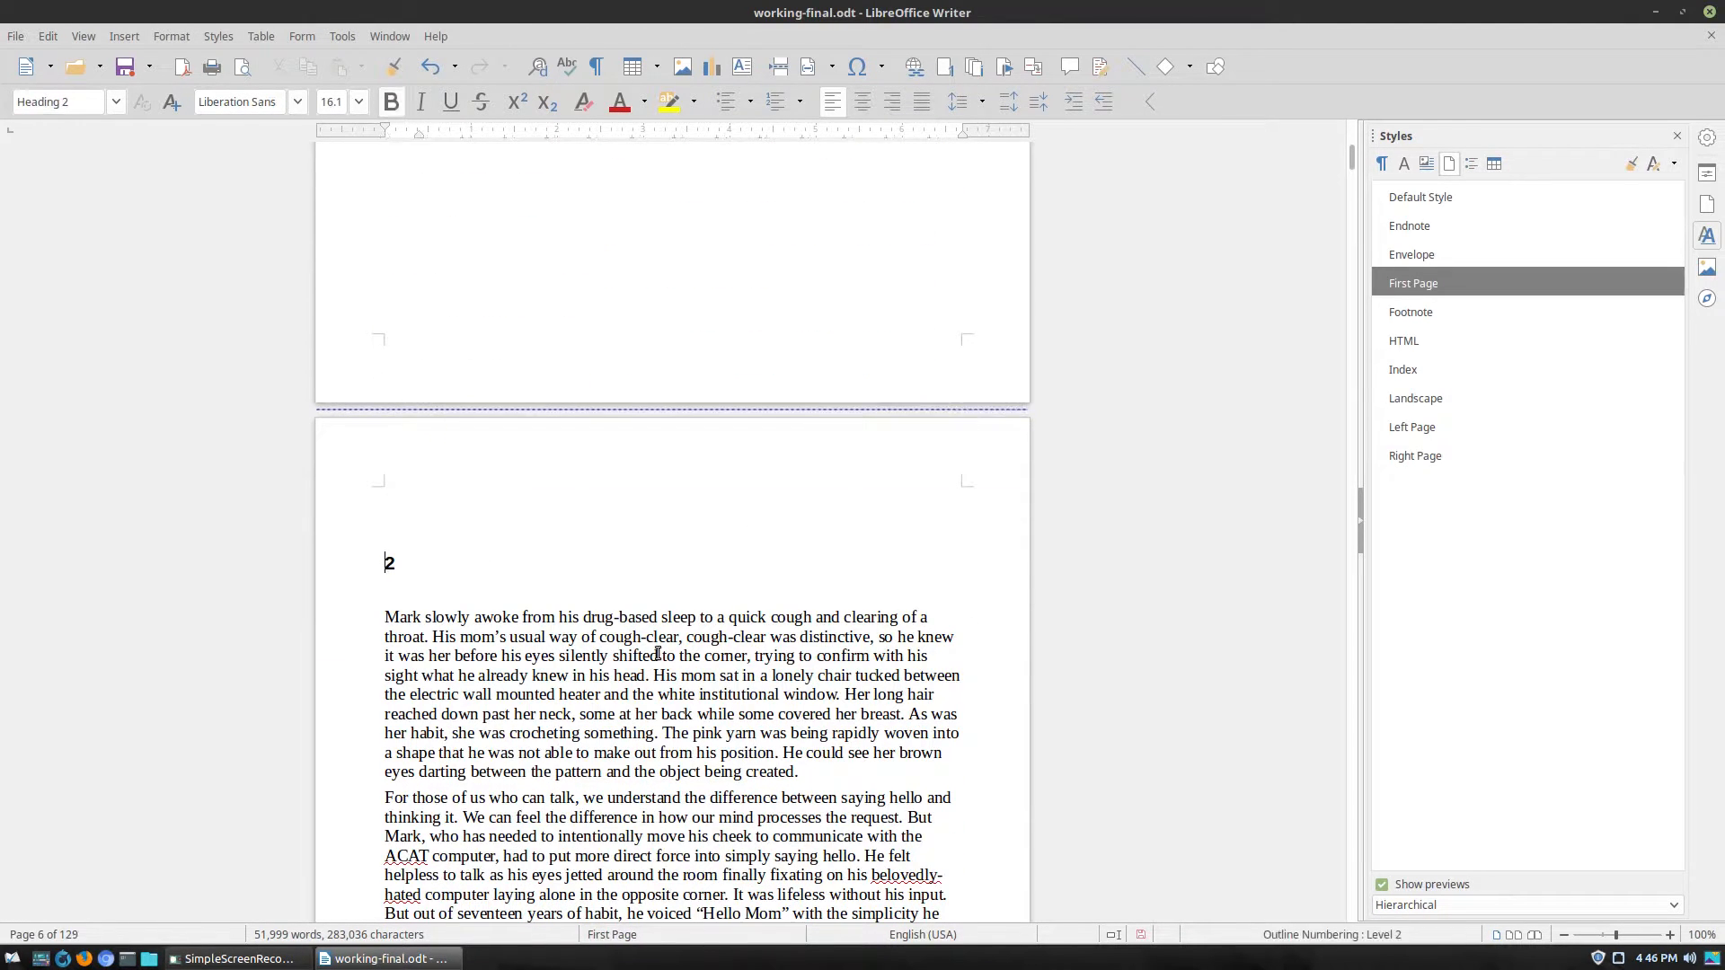
key(BackSpace)
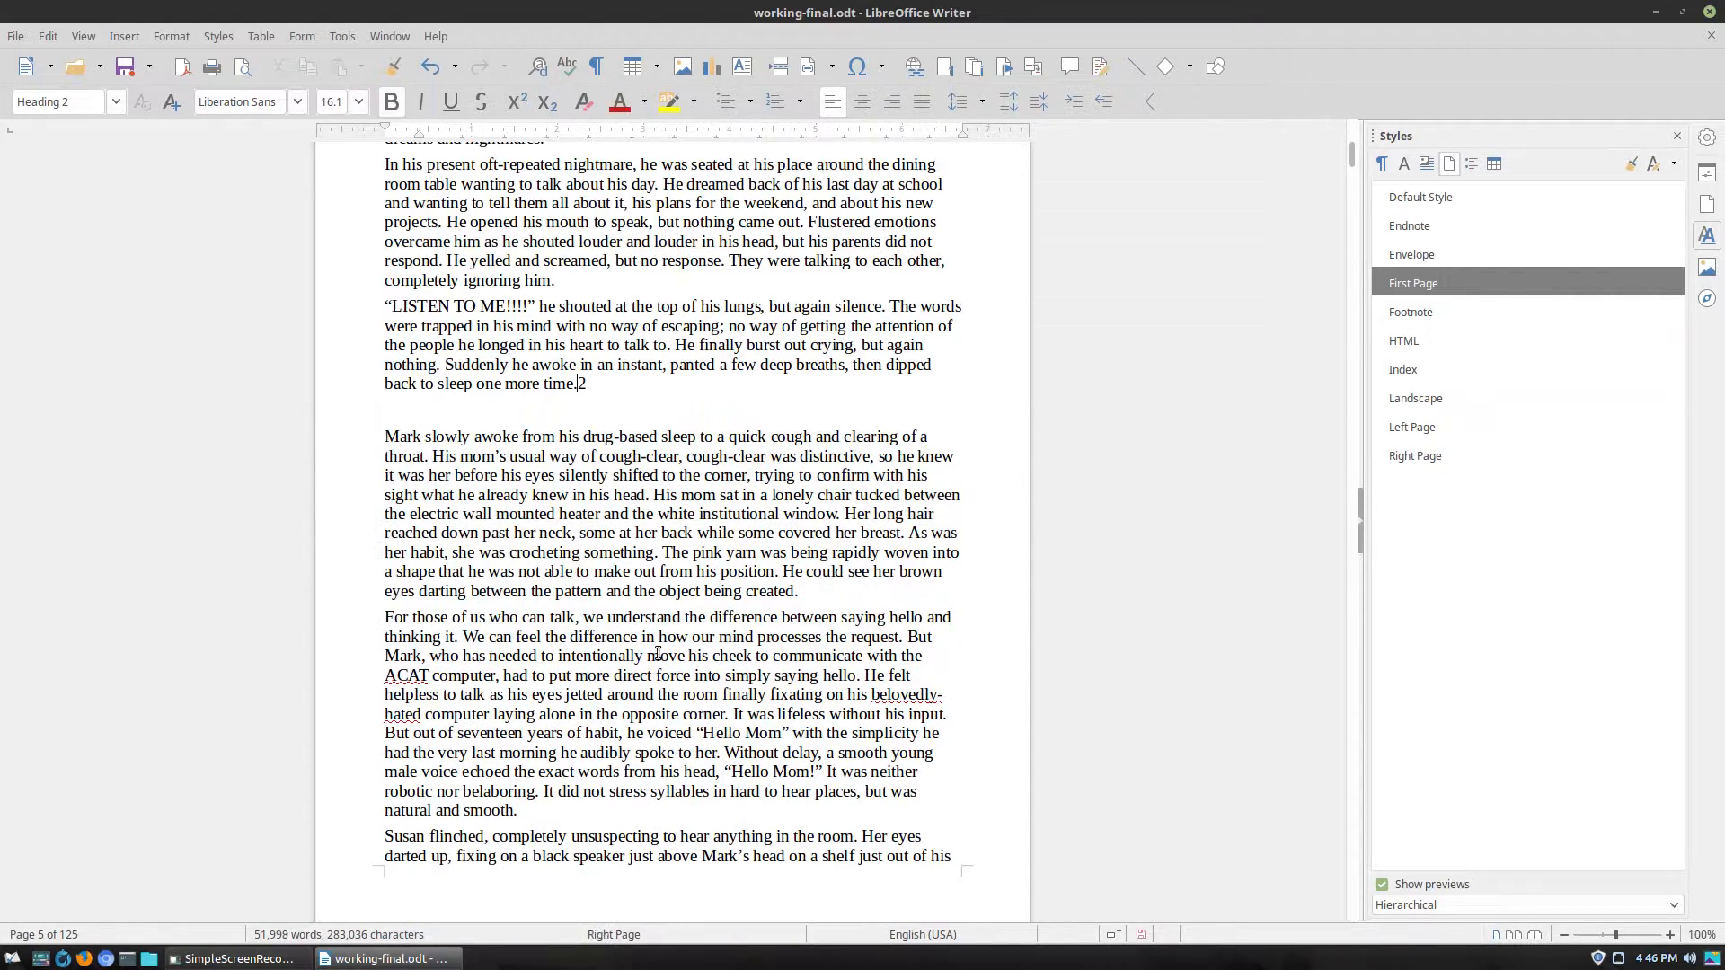
key(Return)
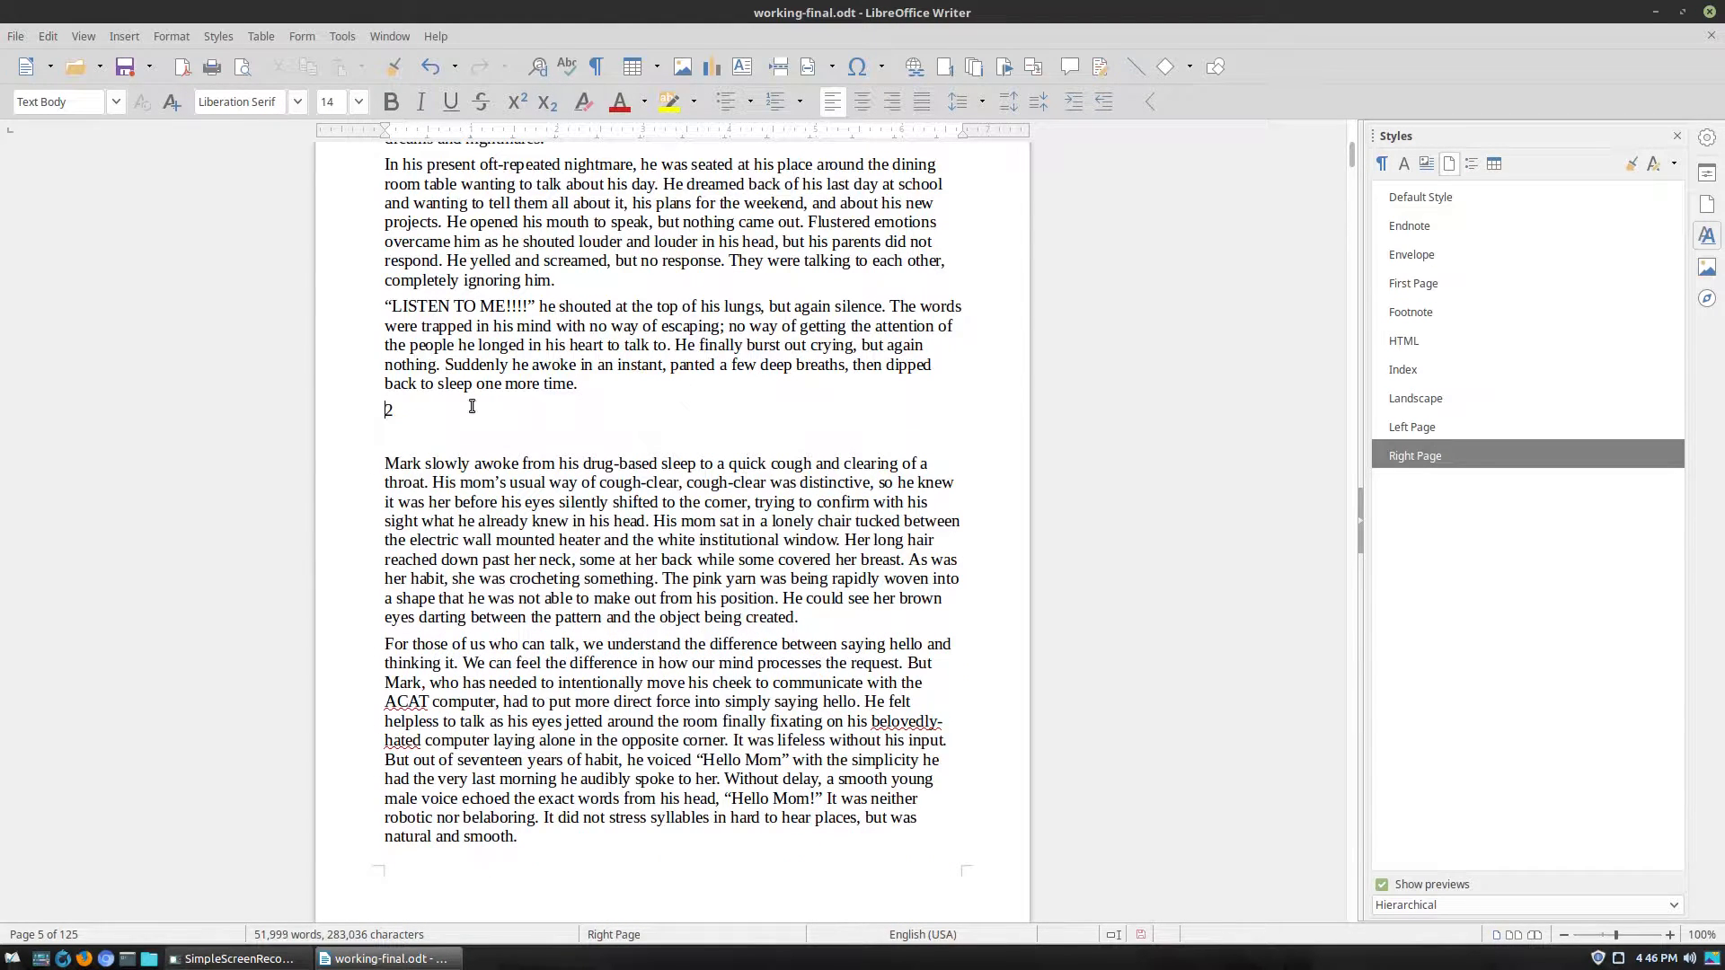
Apply the Heading 2 paragraph style to the chapter number "2".
drag(423, 418, 327, 418)
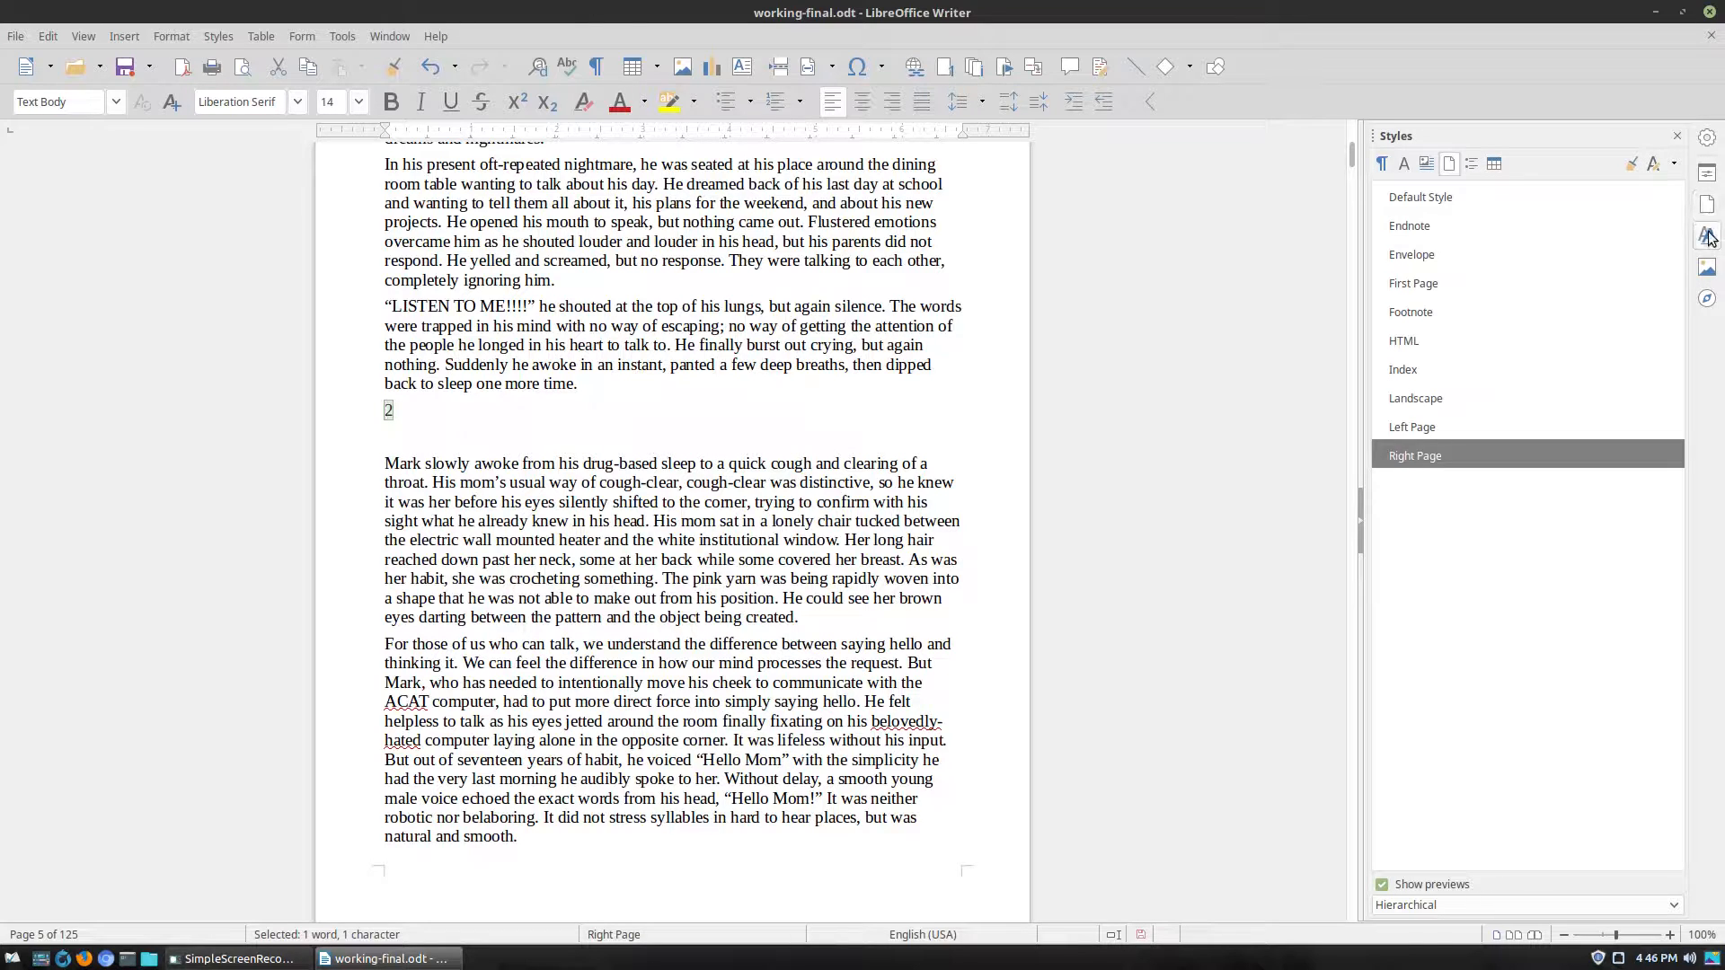
click(1382, 162)
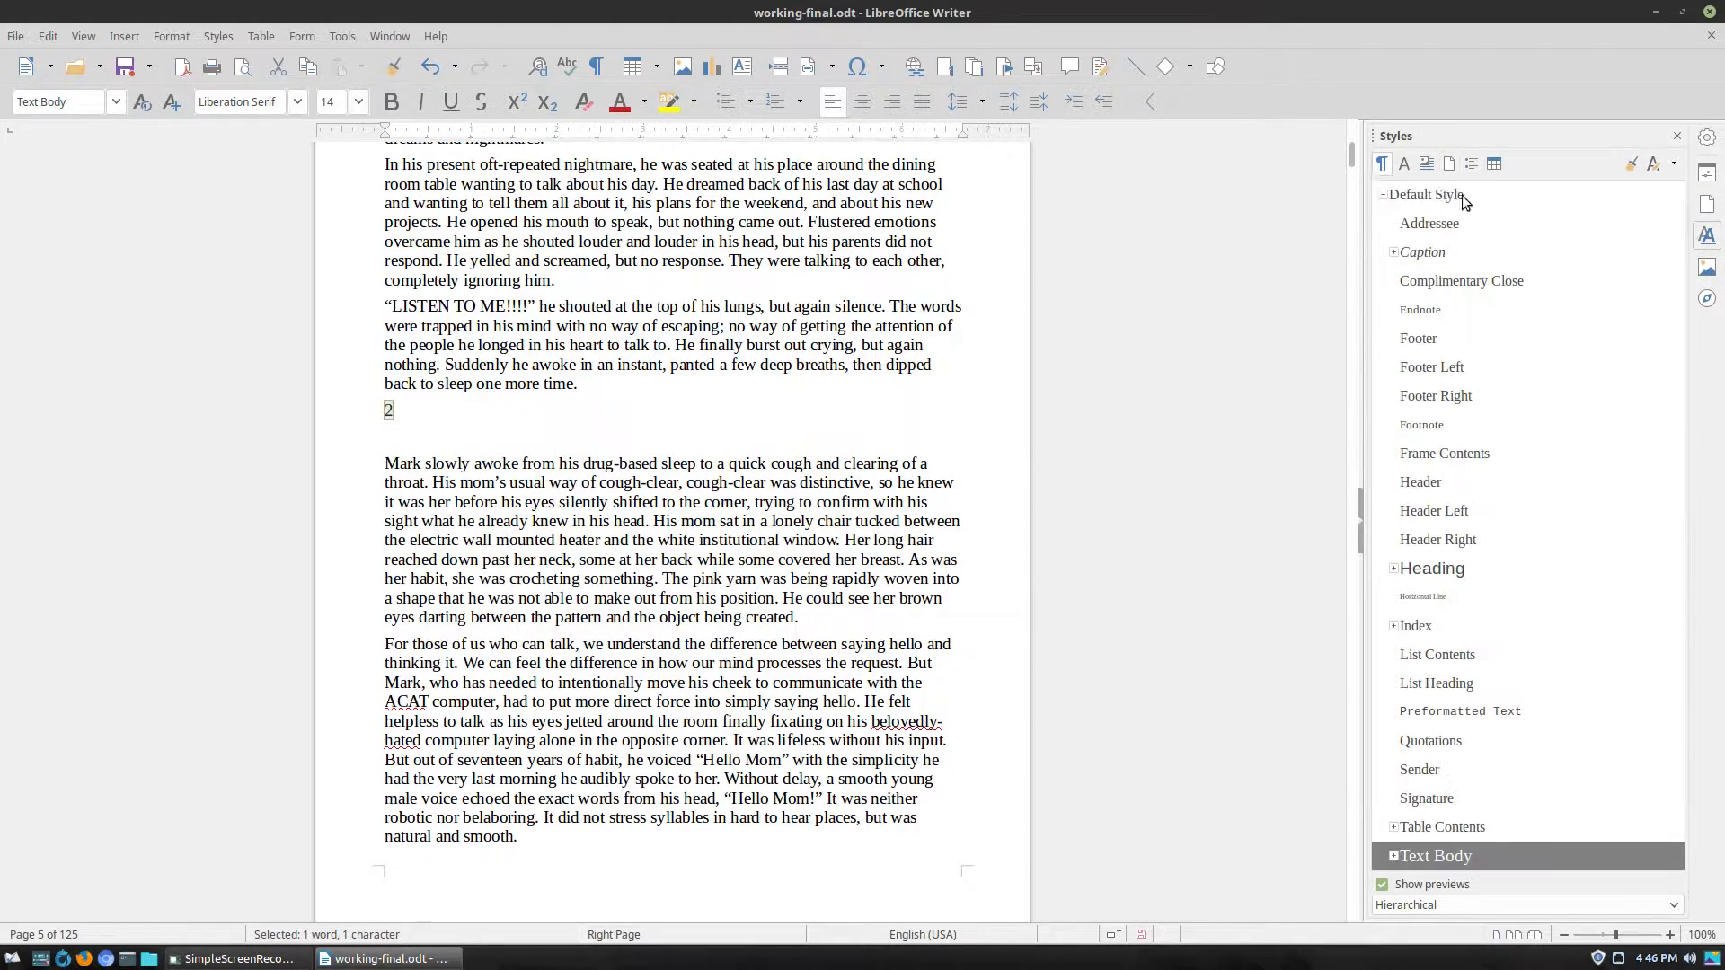
click(1393, 568)
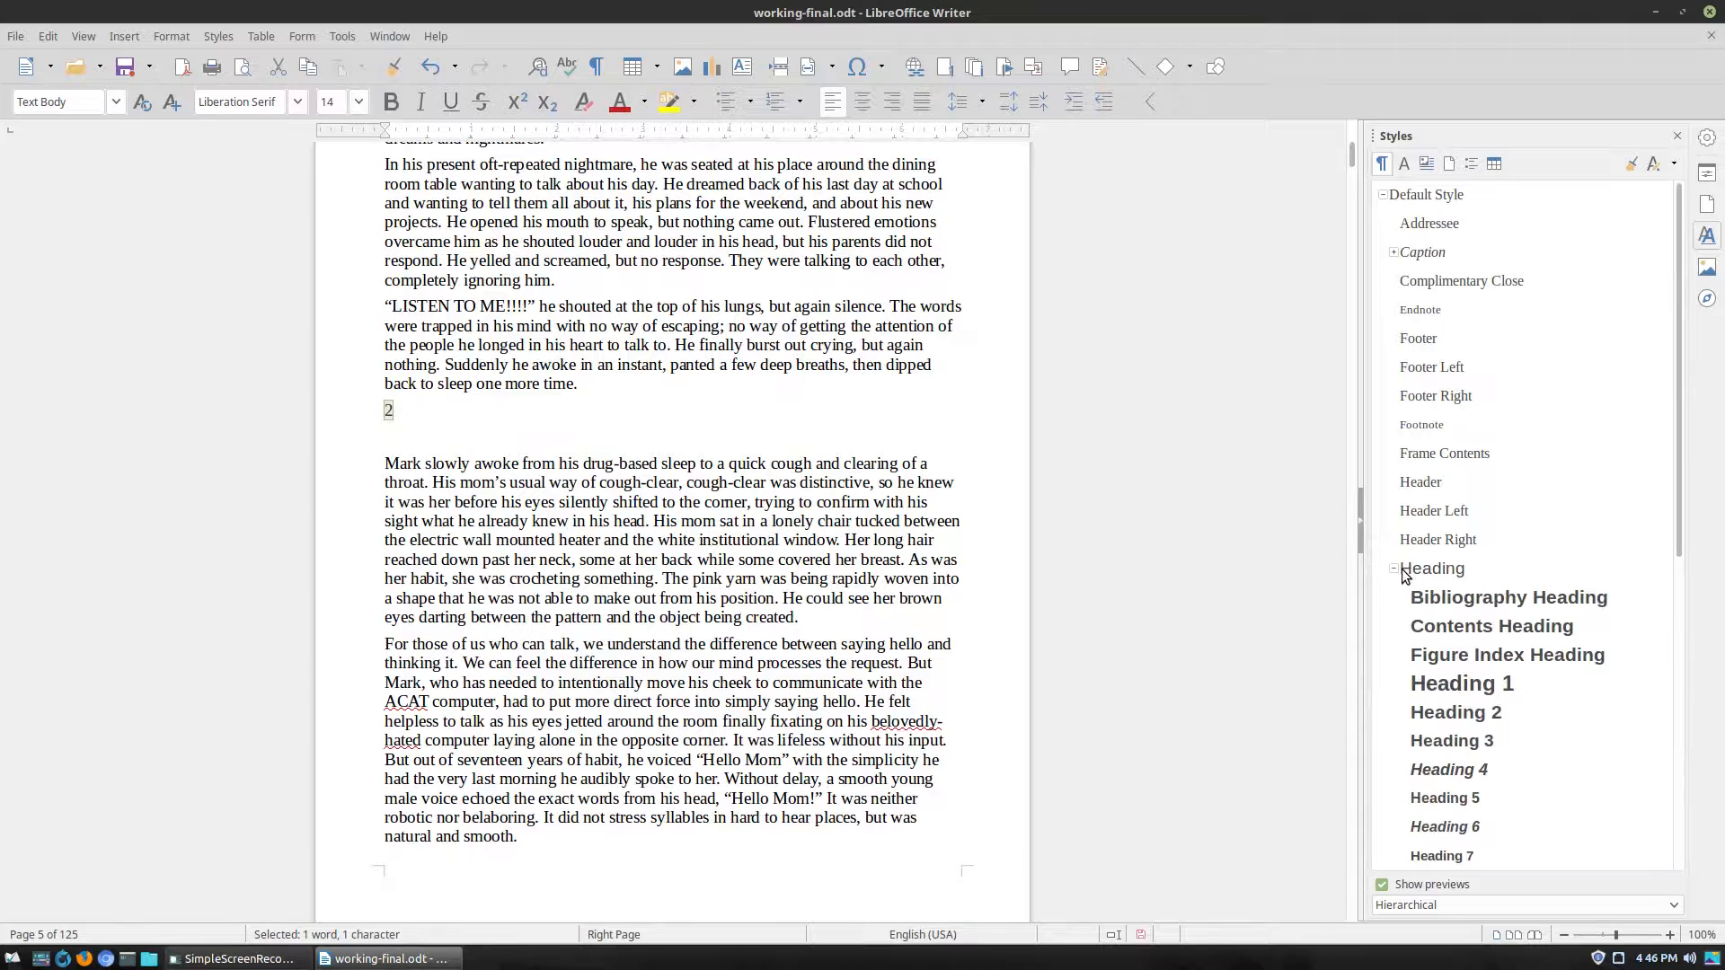
double_click(1457, 712)
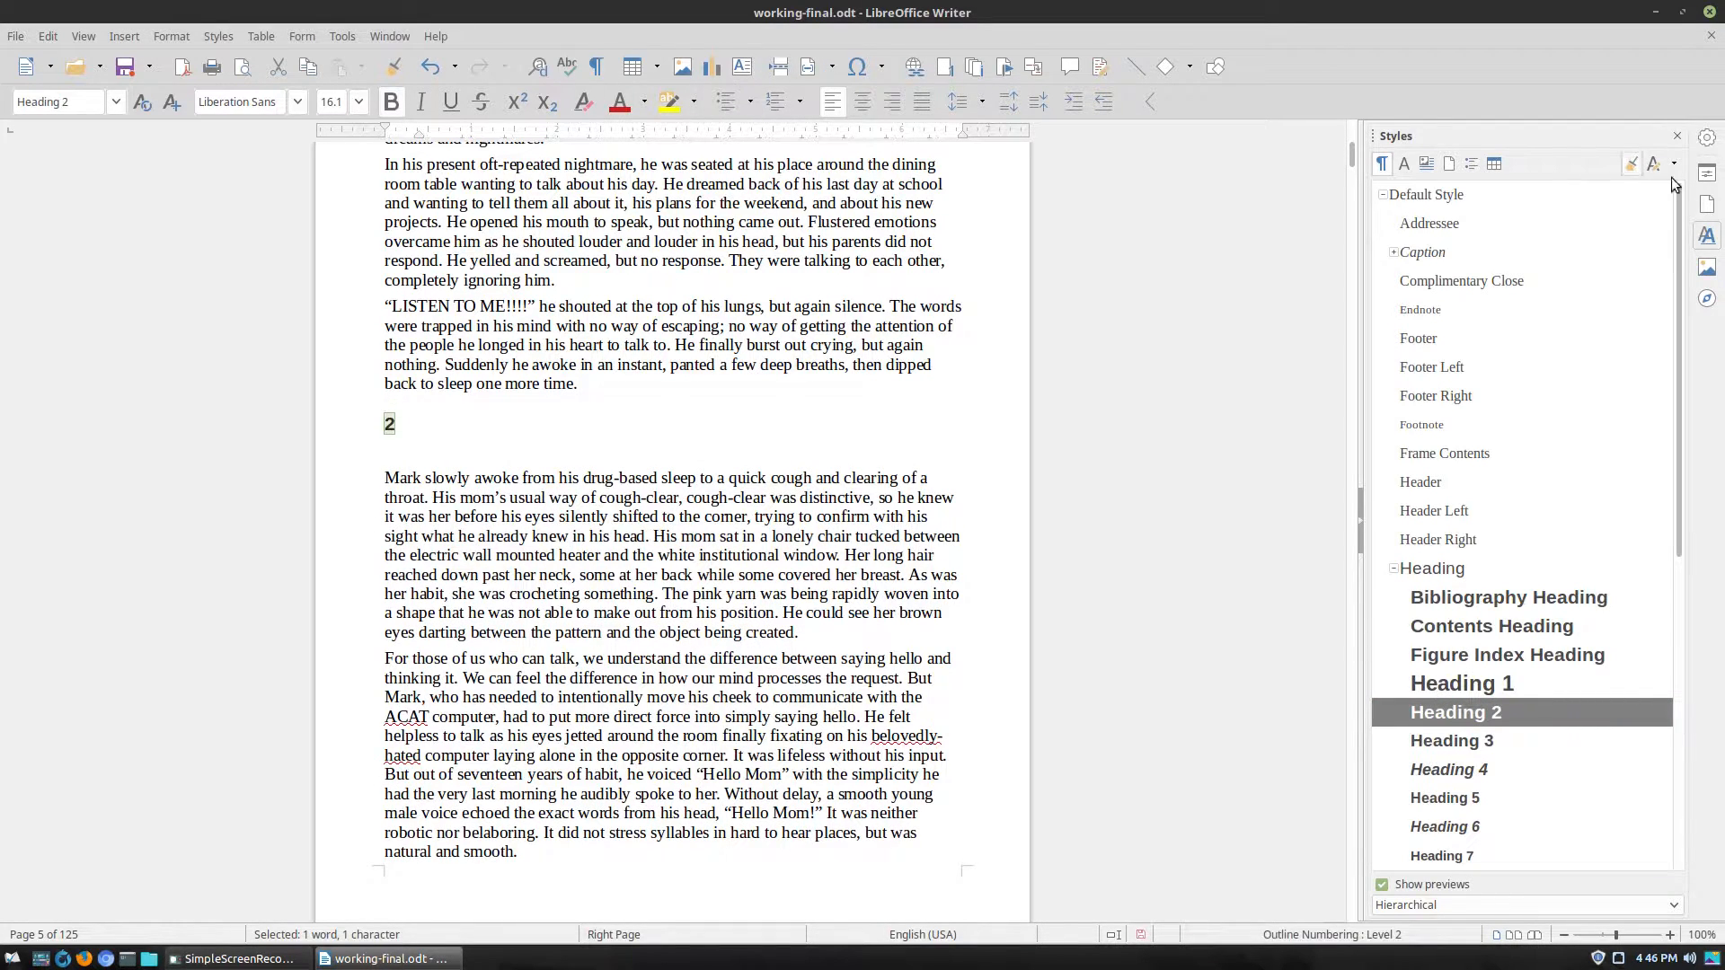
Open the page settings of the Left Page page style used on the Part 1 opening page and review the available paper formats.
click(1448, 165)
scroll(923, 432, up, 15)
scroll(923, 432, up, 20)
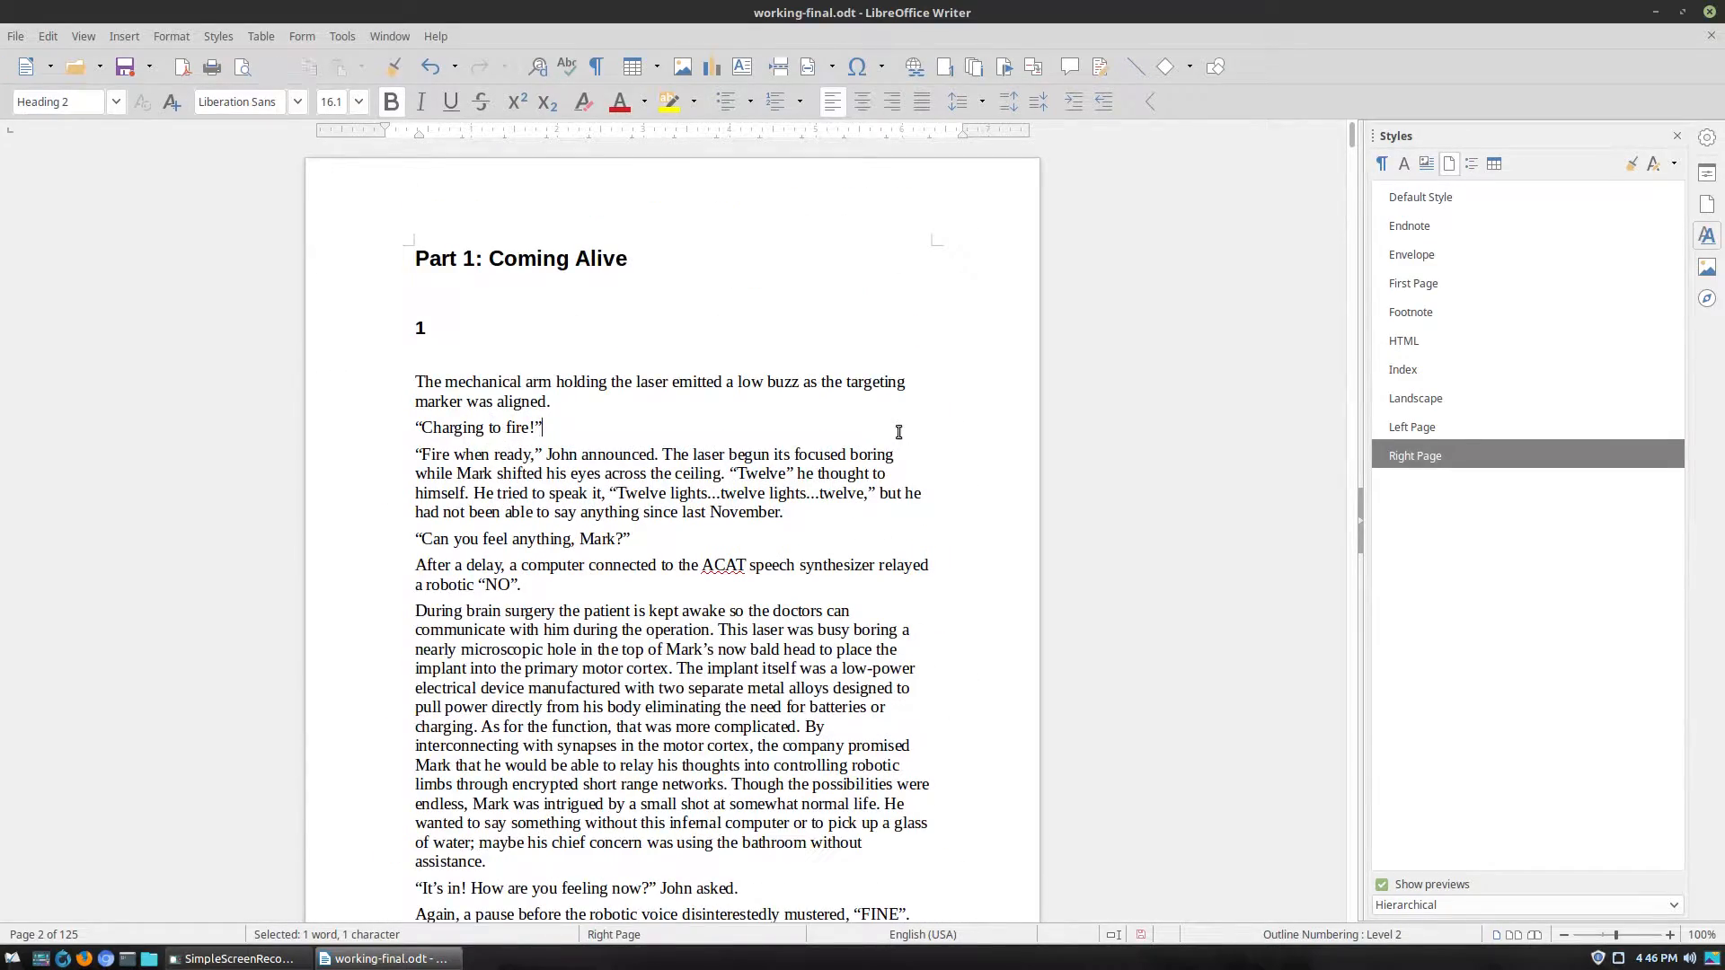
click(898, 432)
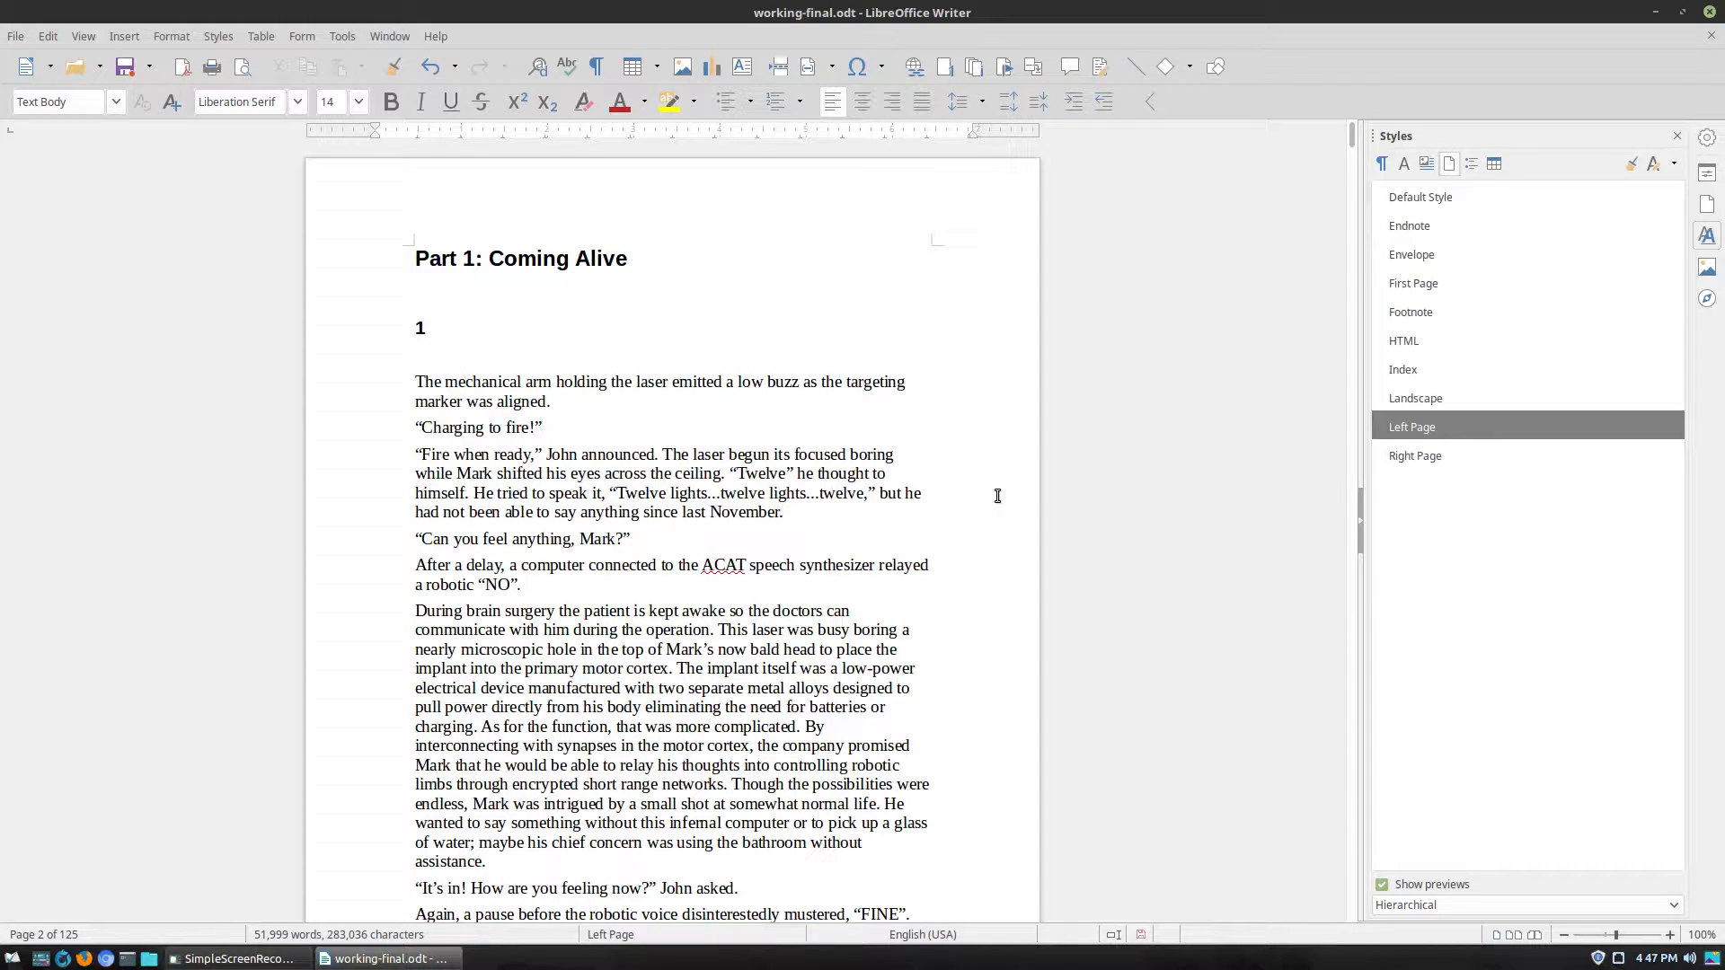
right_click(1427, 430)
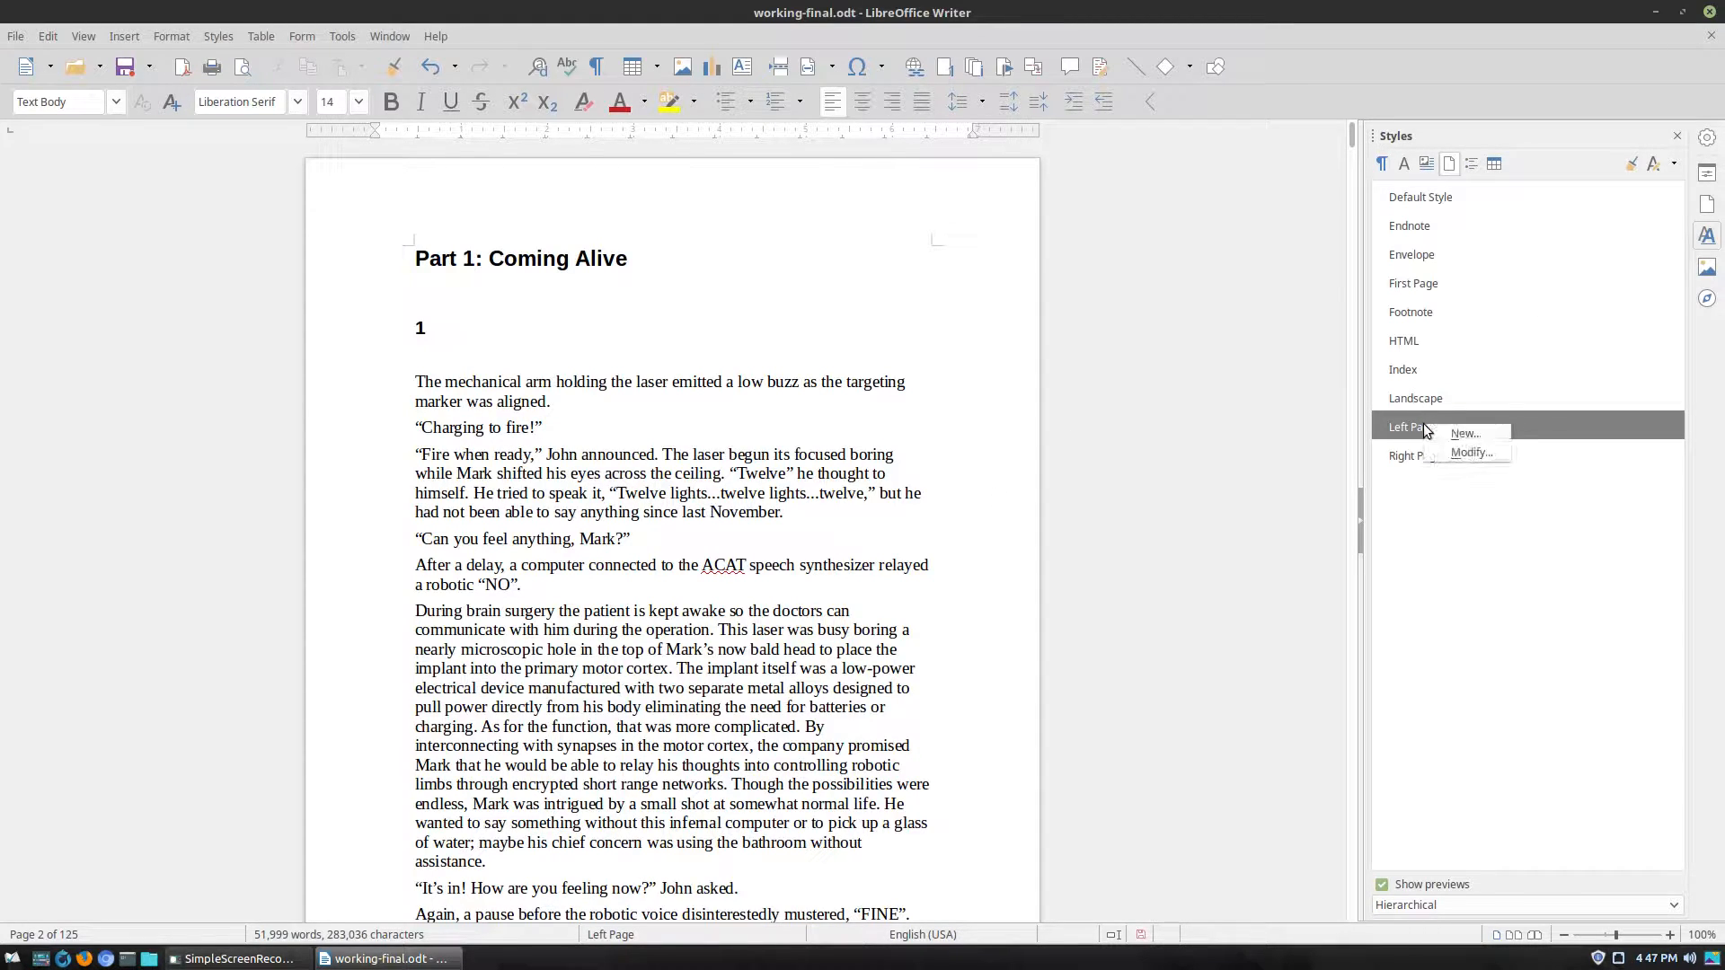
click(1470, 452)
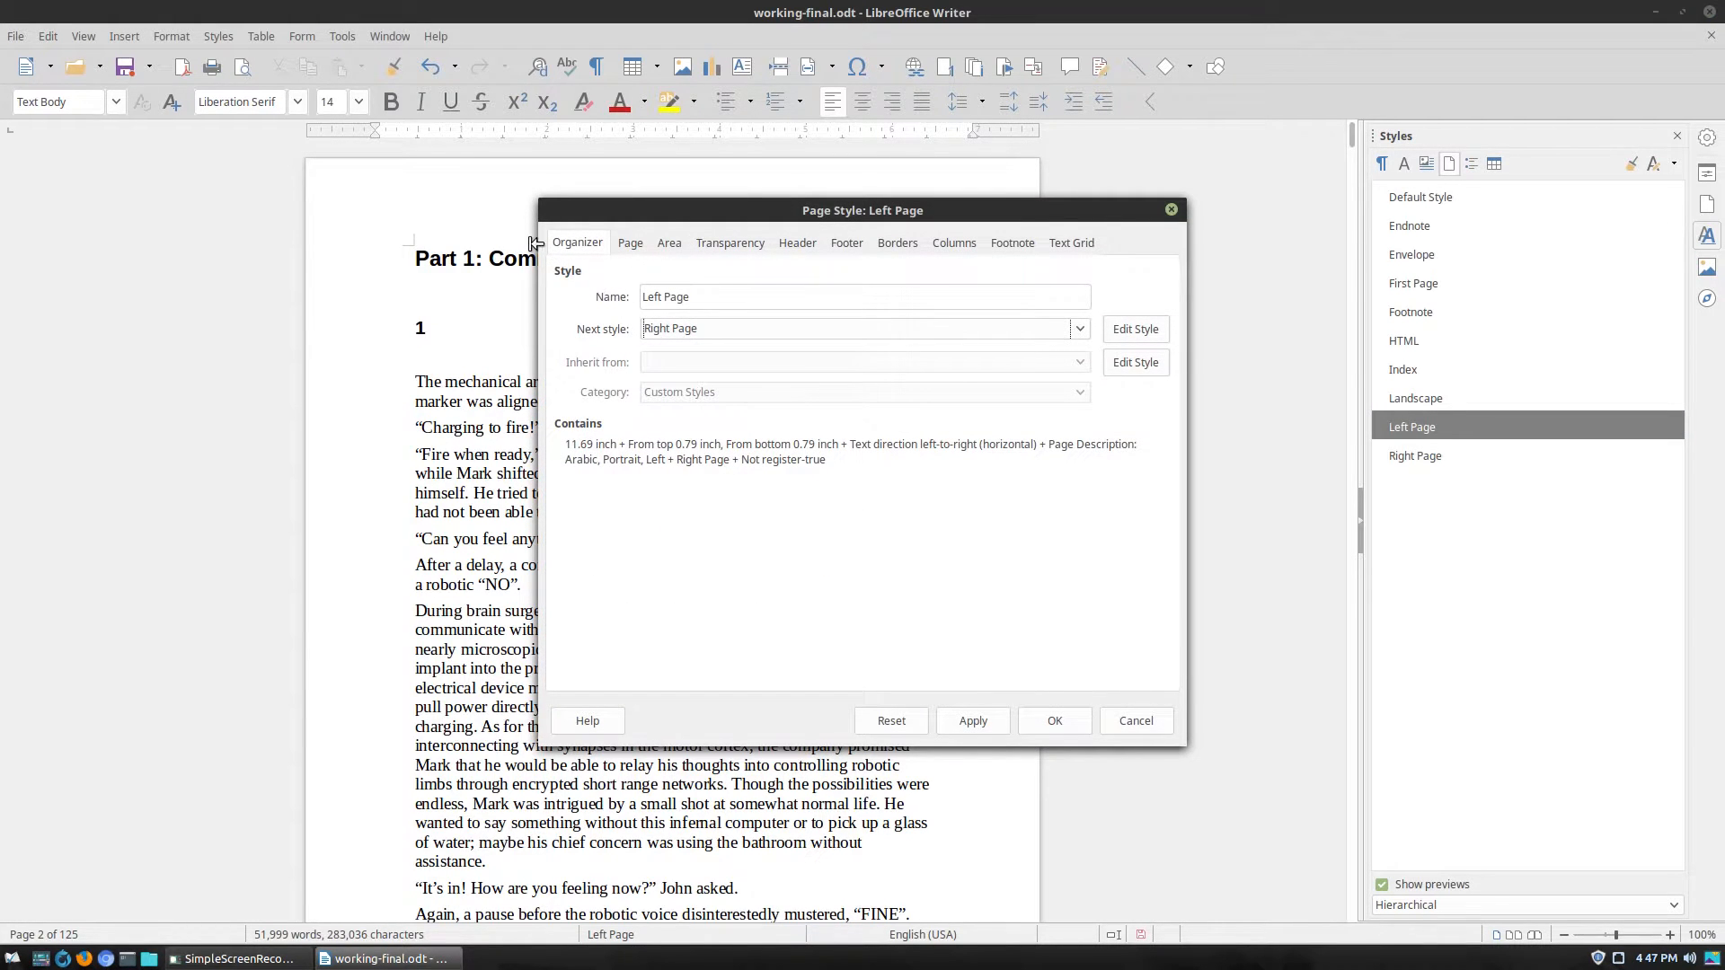
click(632, 246)
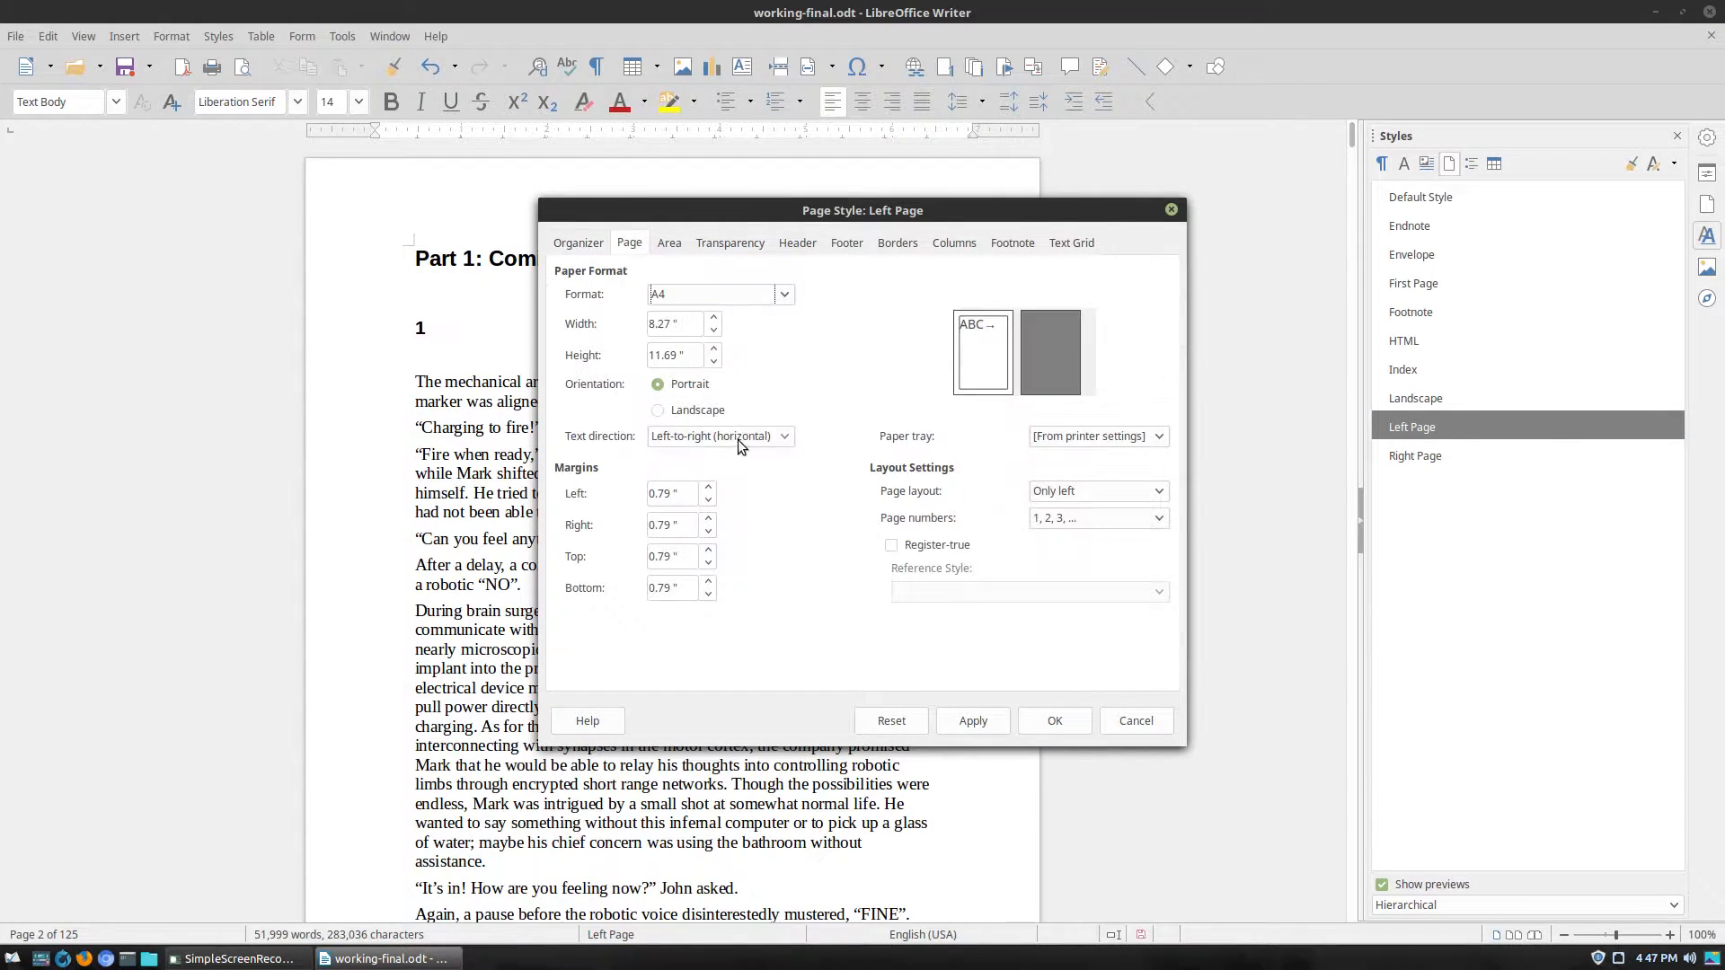
click(784, 293)
scroll(751, 449, down, 1)
scroll(752, 557, up, 2)
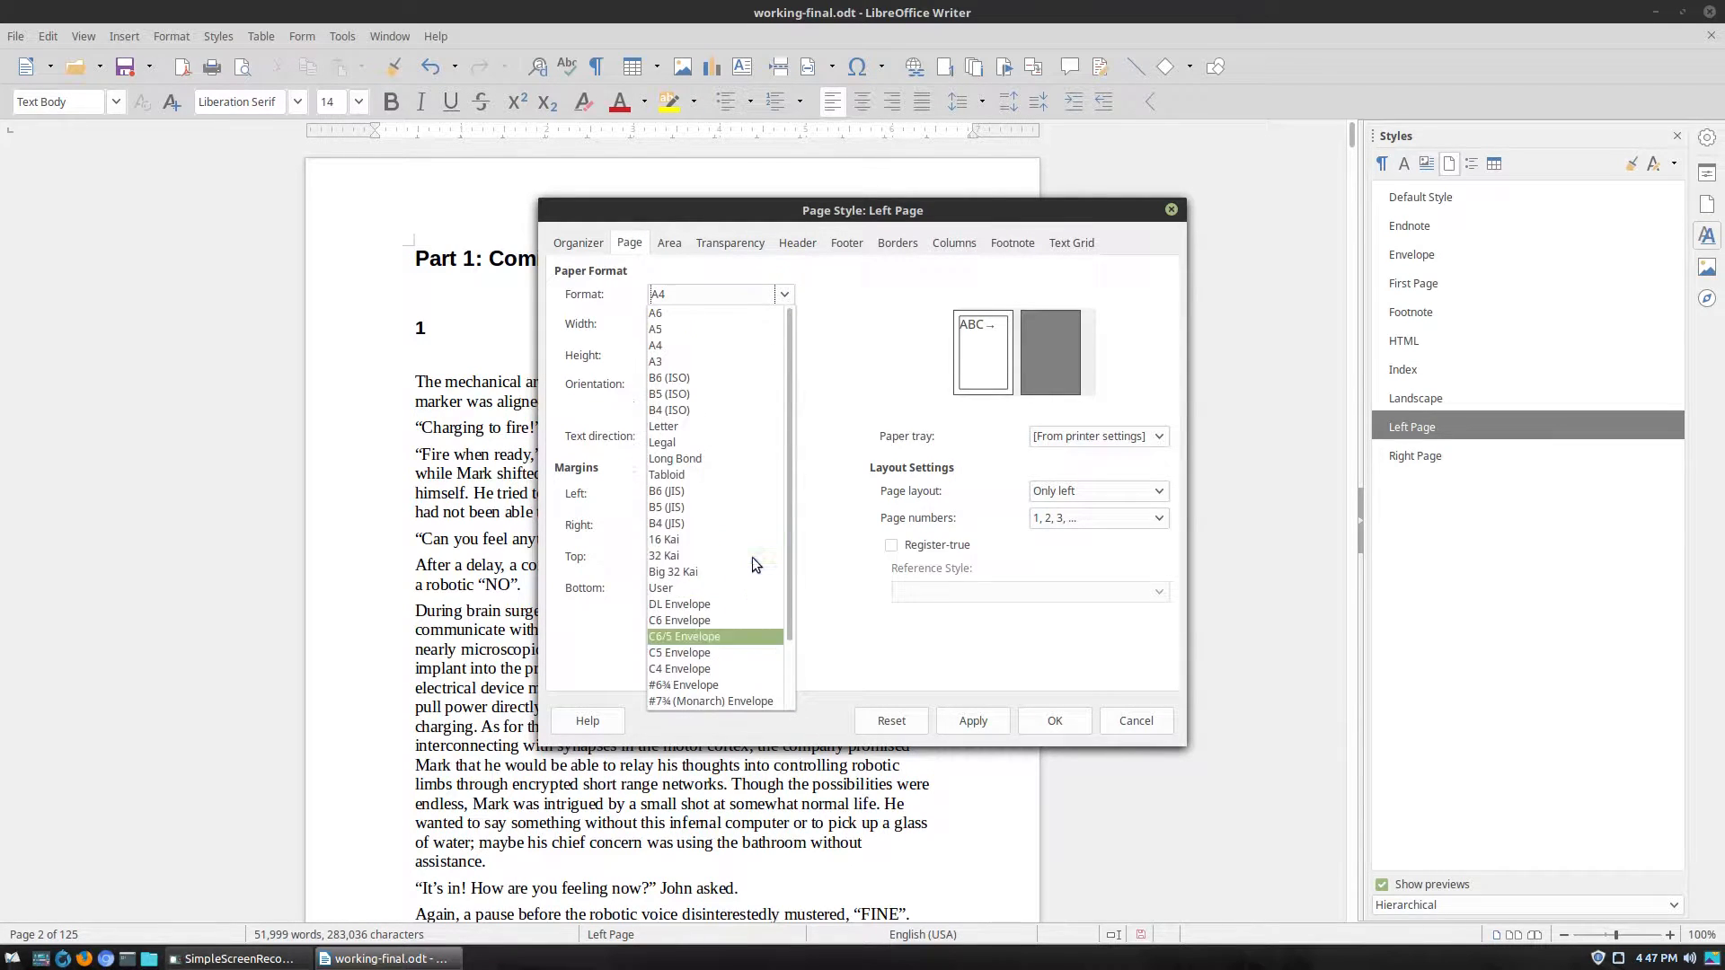
click(853, 287)
Set the Left Page style's paper size to 5.00" wide by 8.00" high and apply it.
triple_click(660, 322)
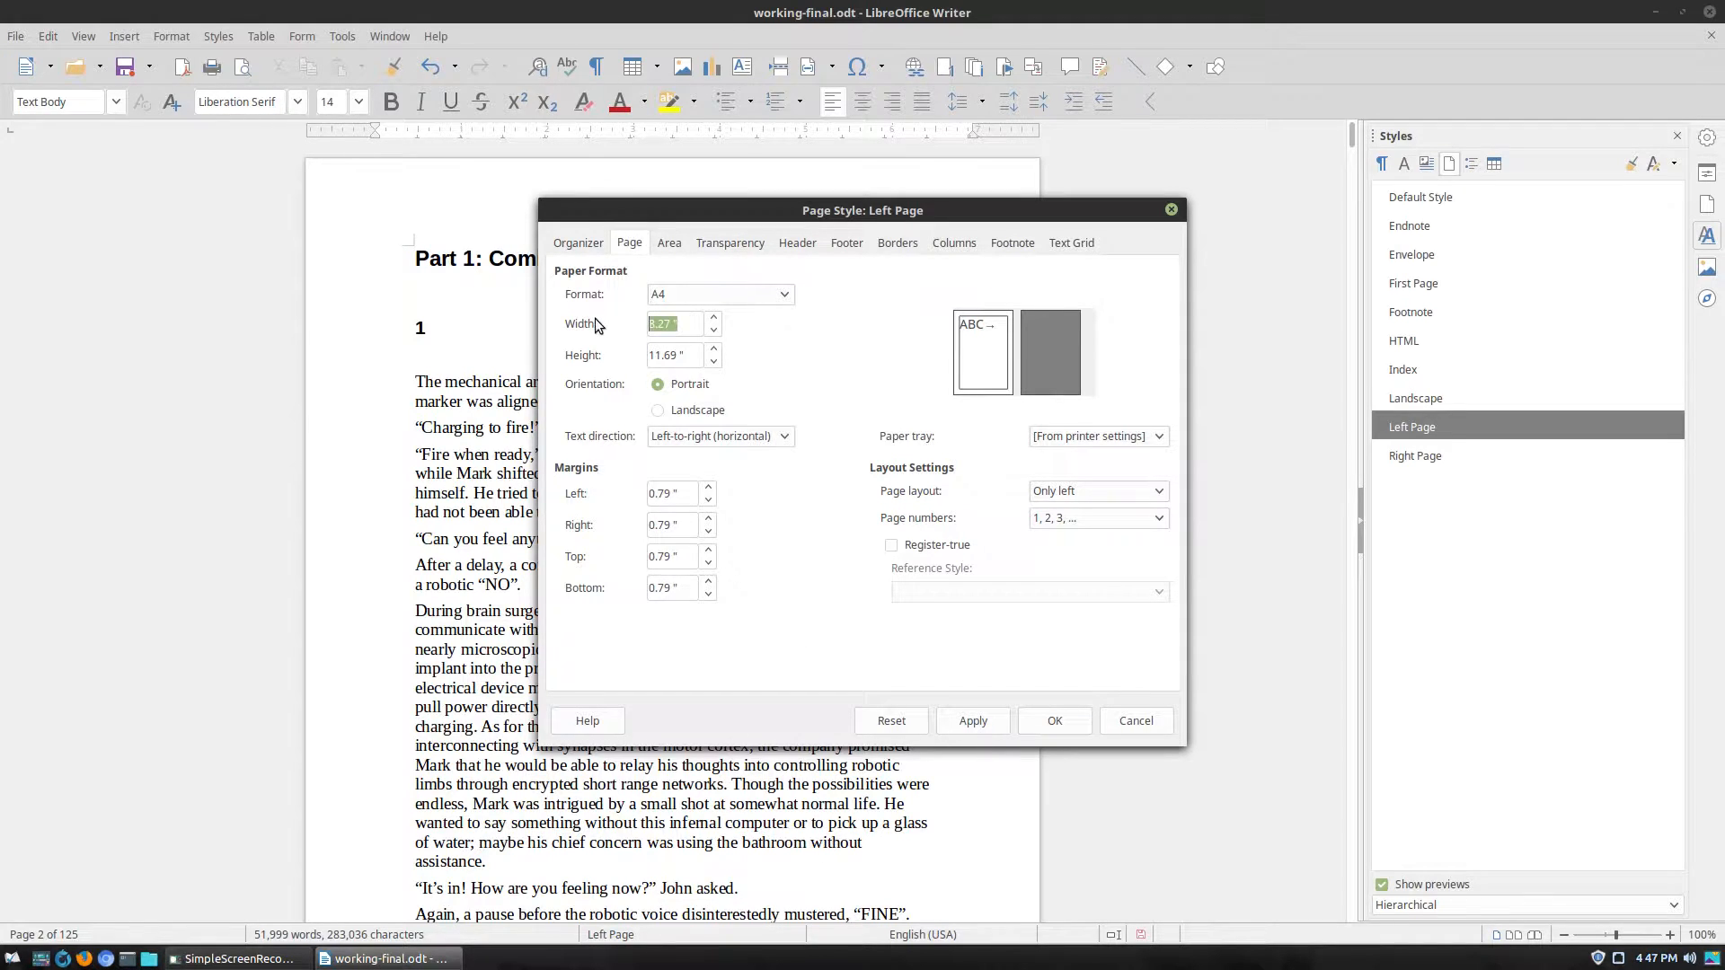
text(5.00)
key(Tab)
text(8.00)
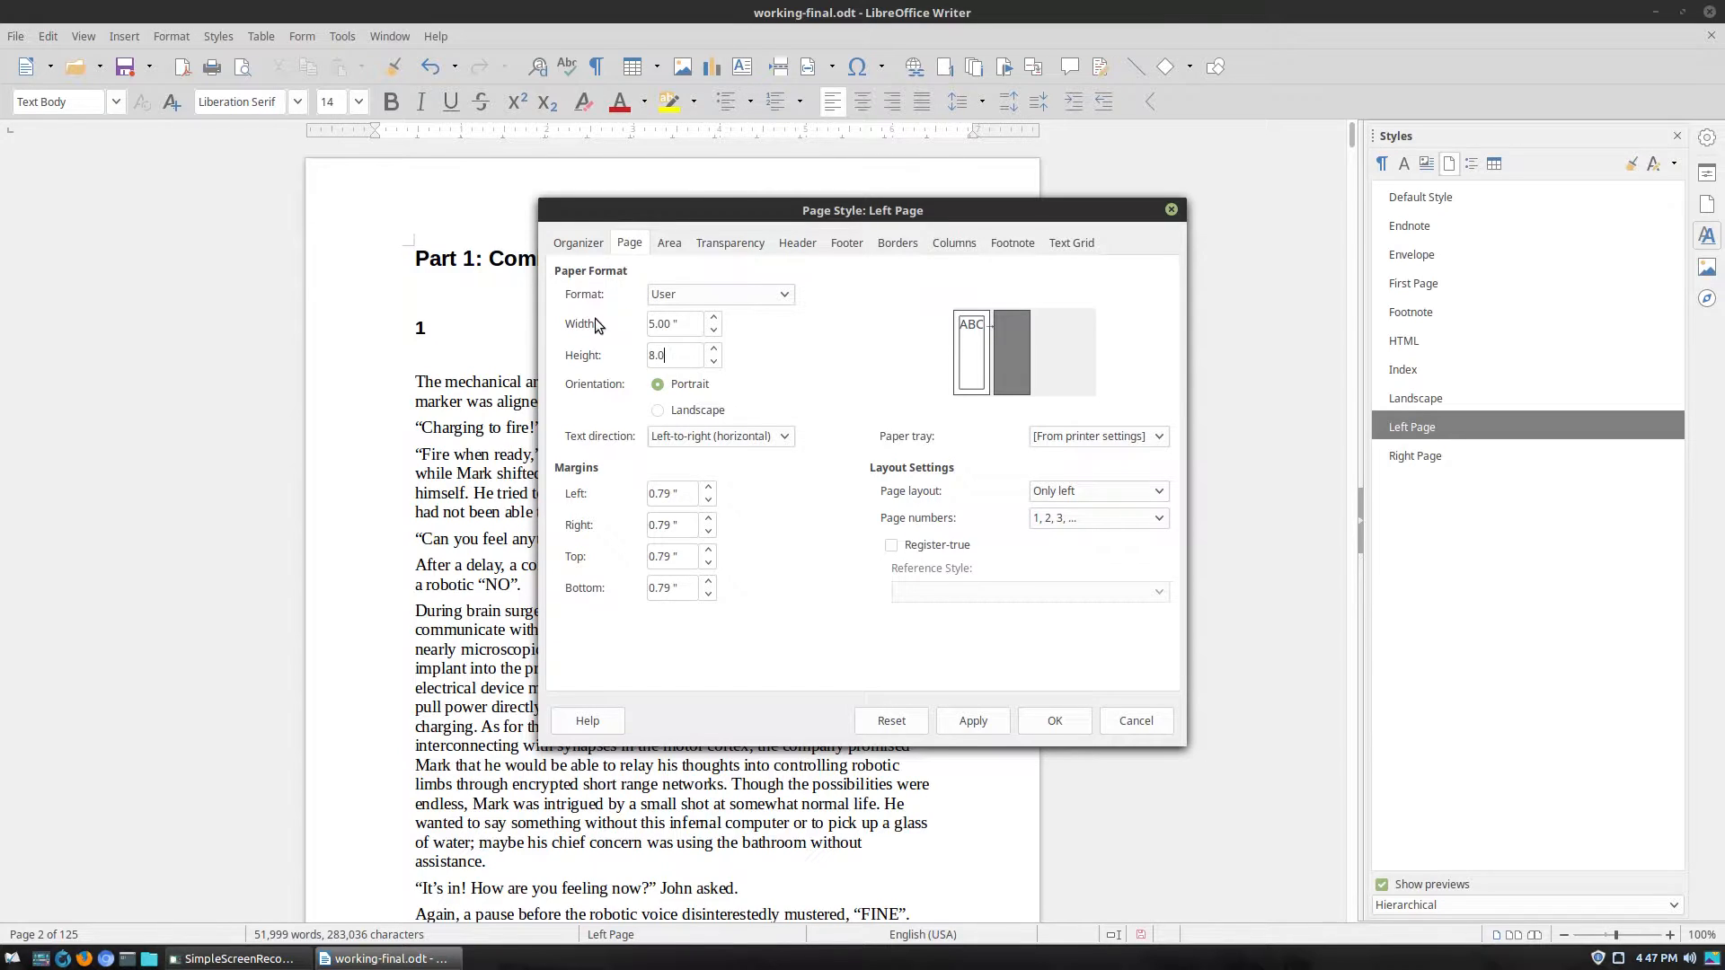
key(Tab)
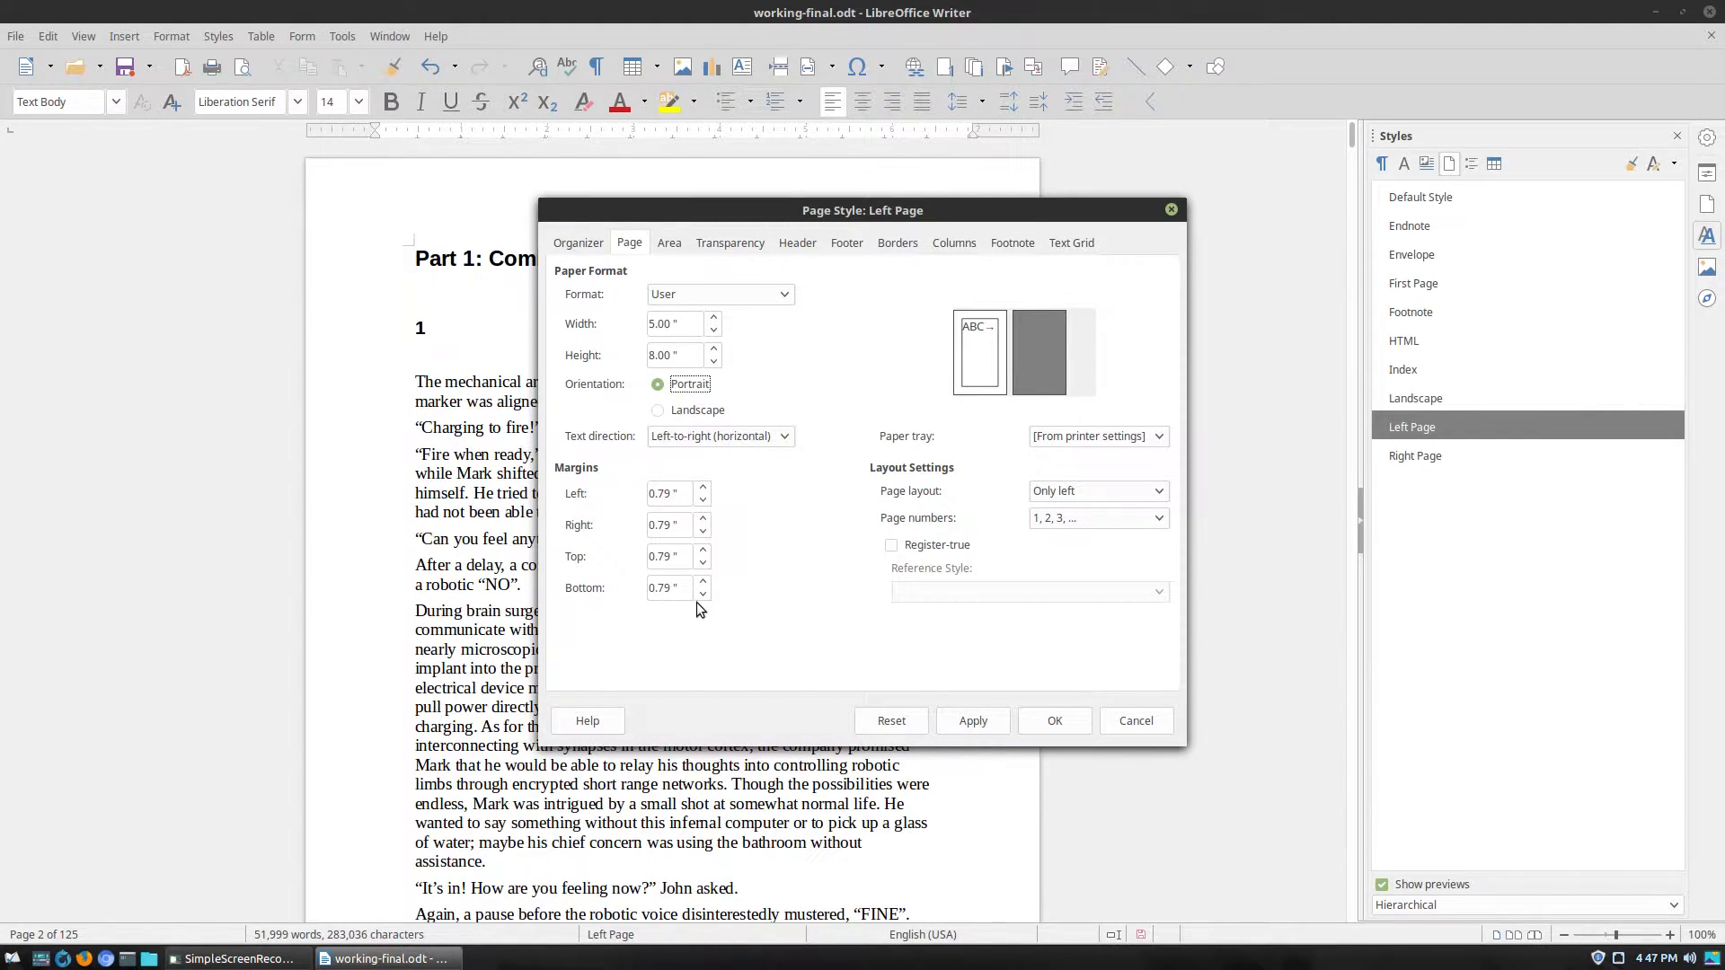
click(1077, 724)
Set the paper size of the Right Page page style to 5.00" wide by 8.00" high and apply it.
scroll(886, 532, down, 5)
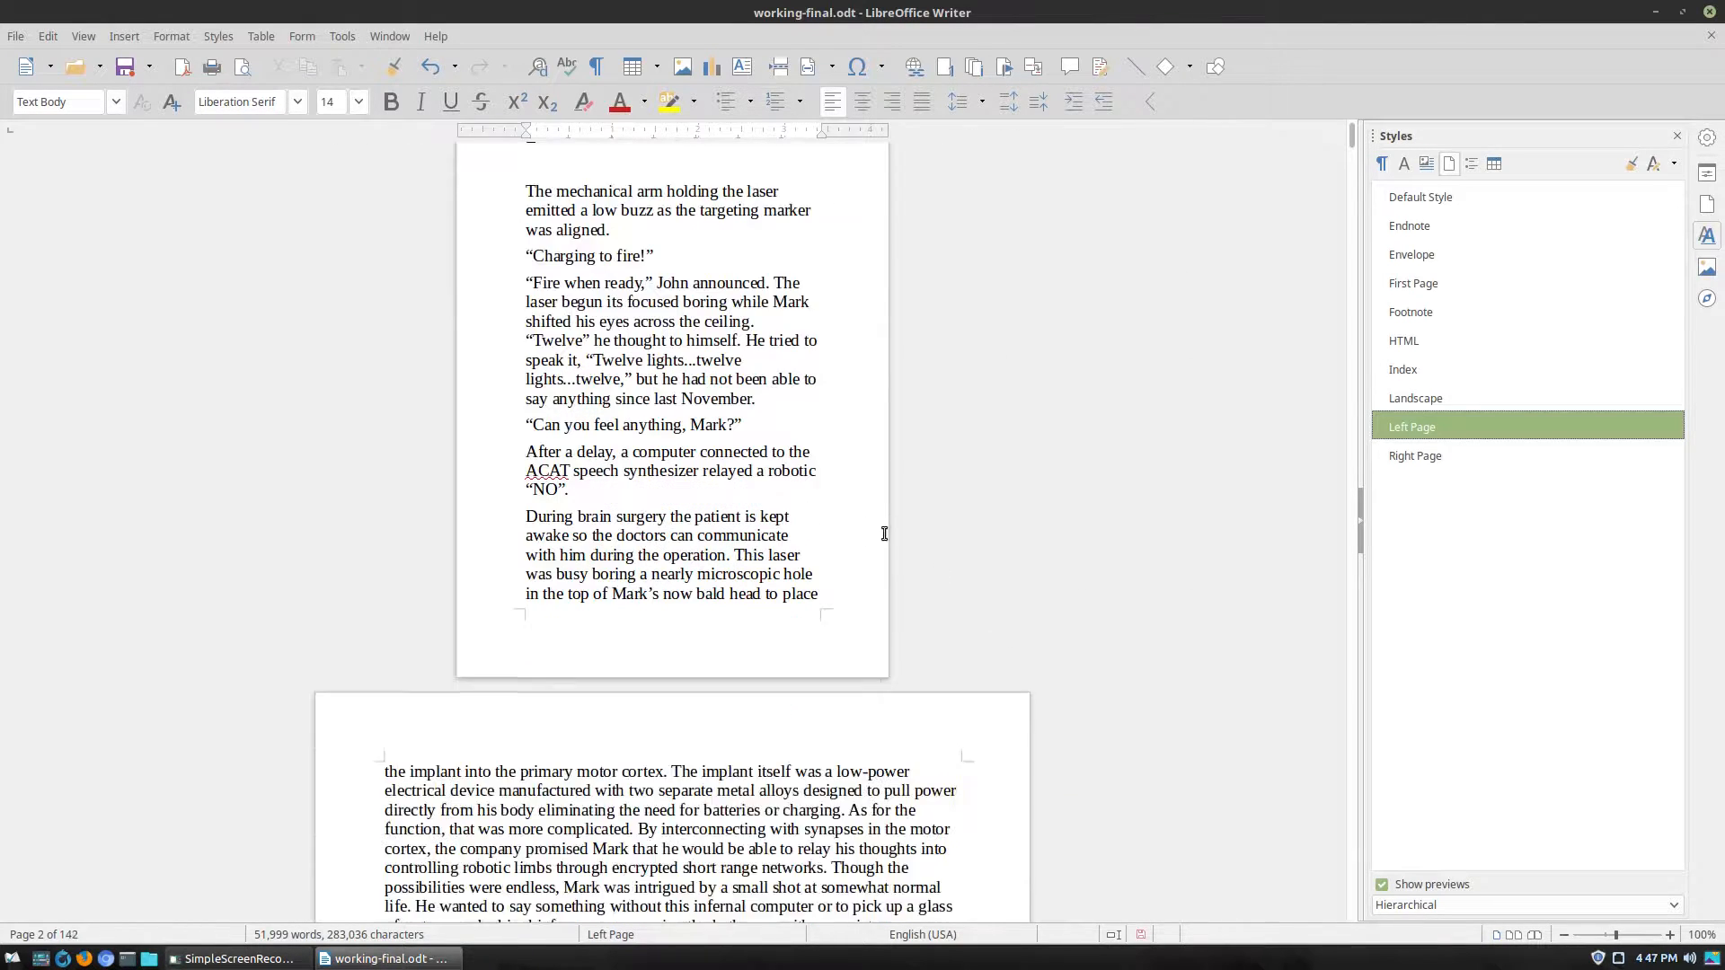
scroll(792, 471, down, 6)
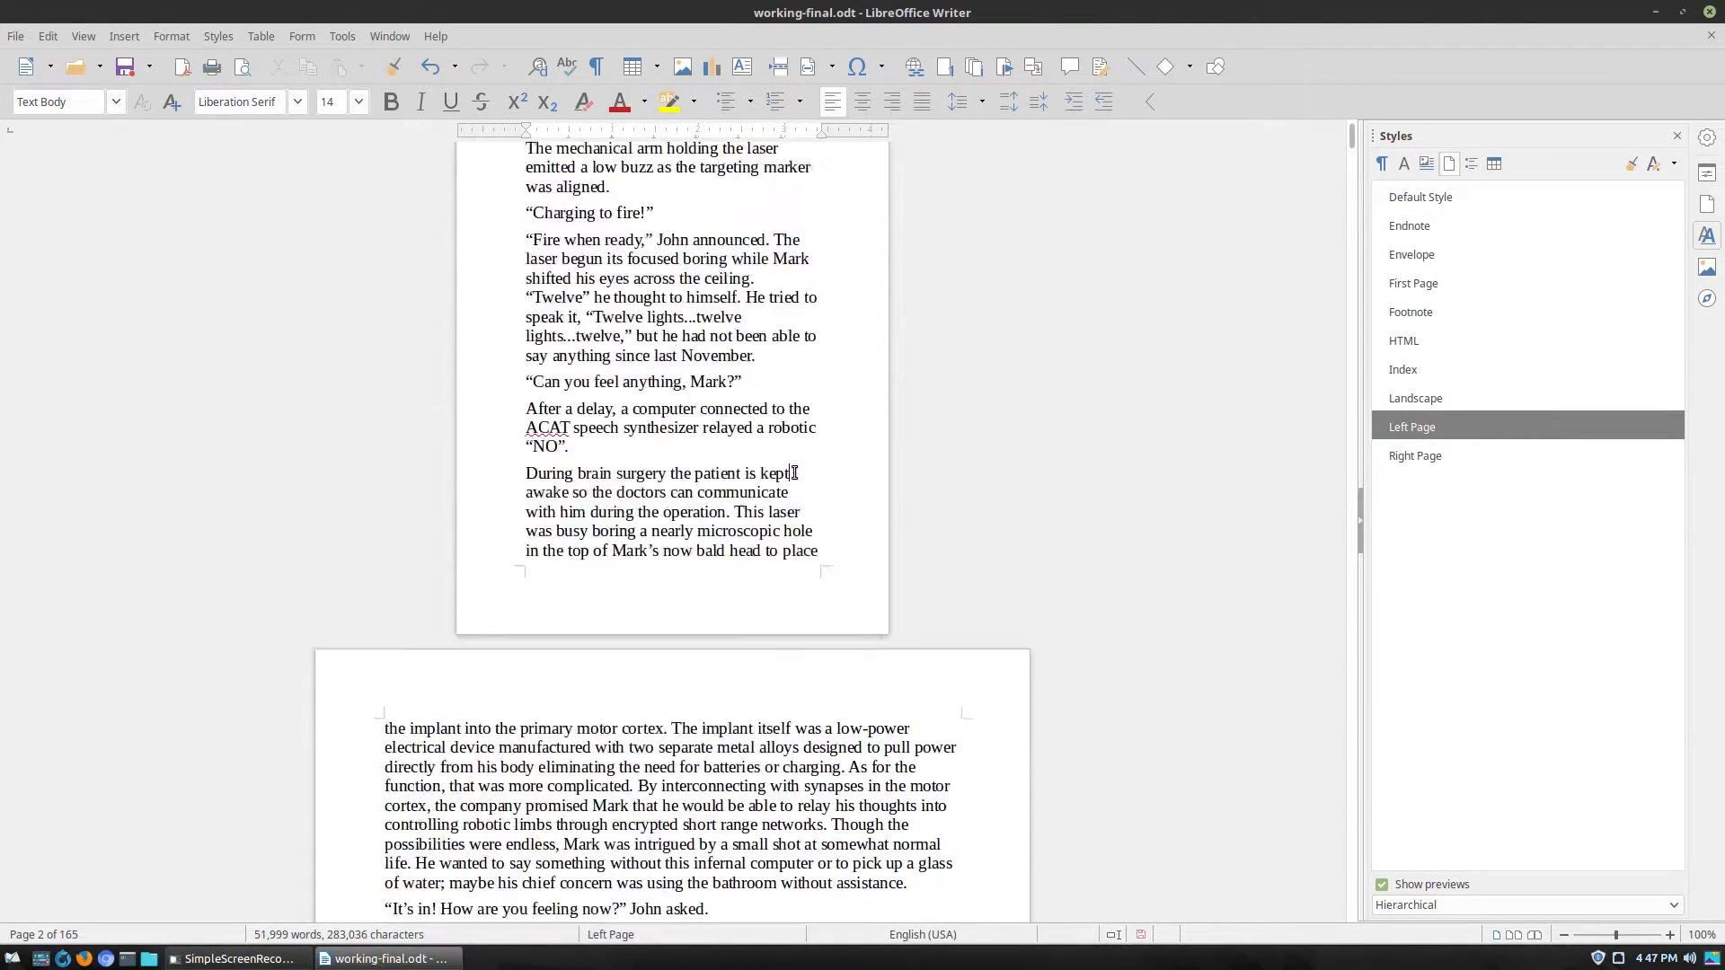
click(769, 603)
scroll(772, 601, down, 1)
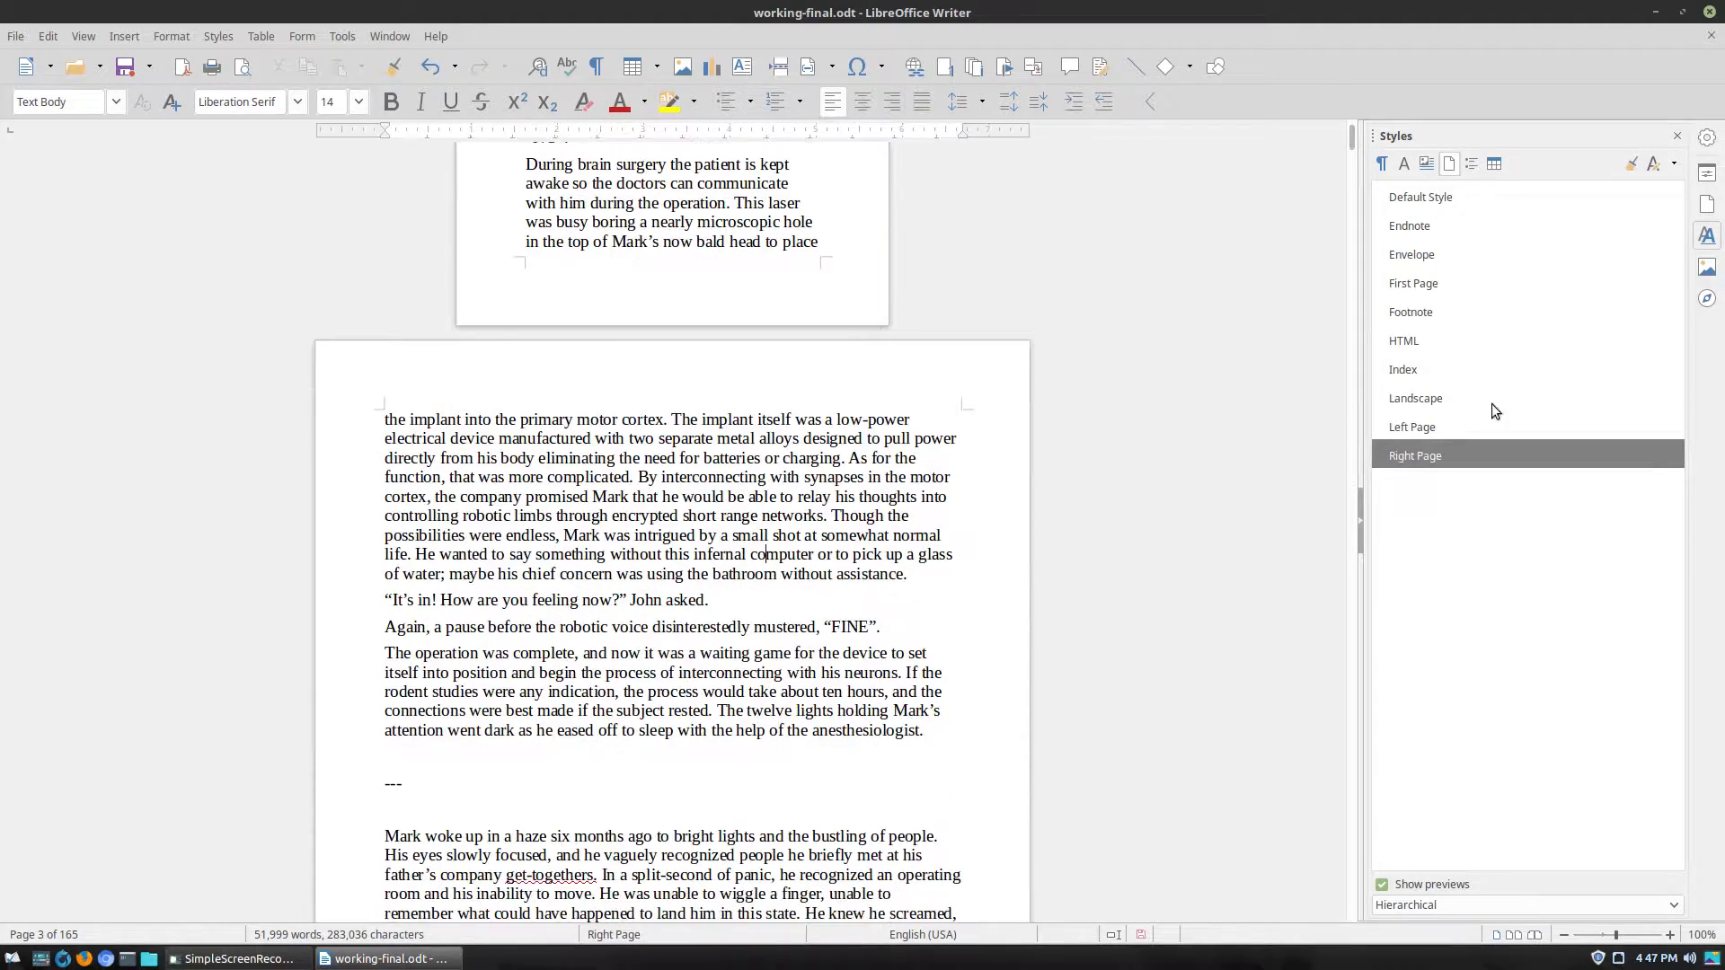
right_click(1425, 457)
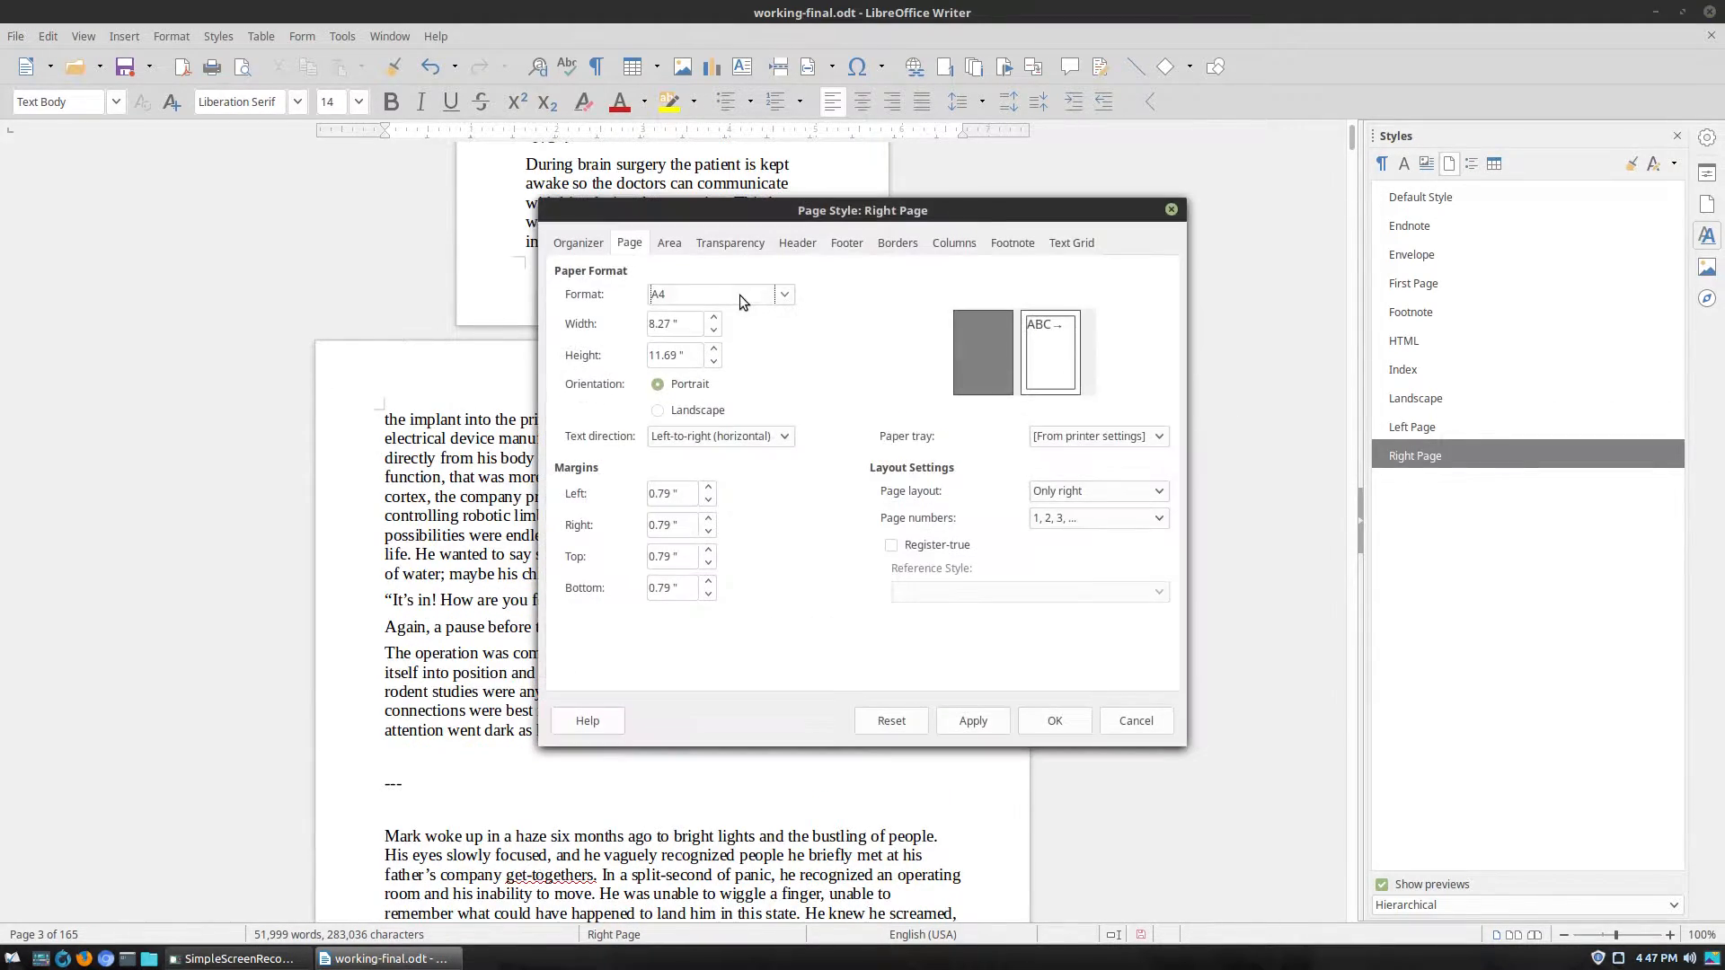
text(5.00)
key(Tab)
text(8.00)
key(Tab)
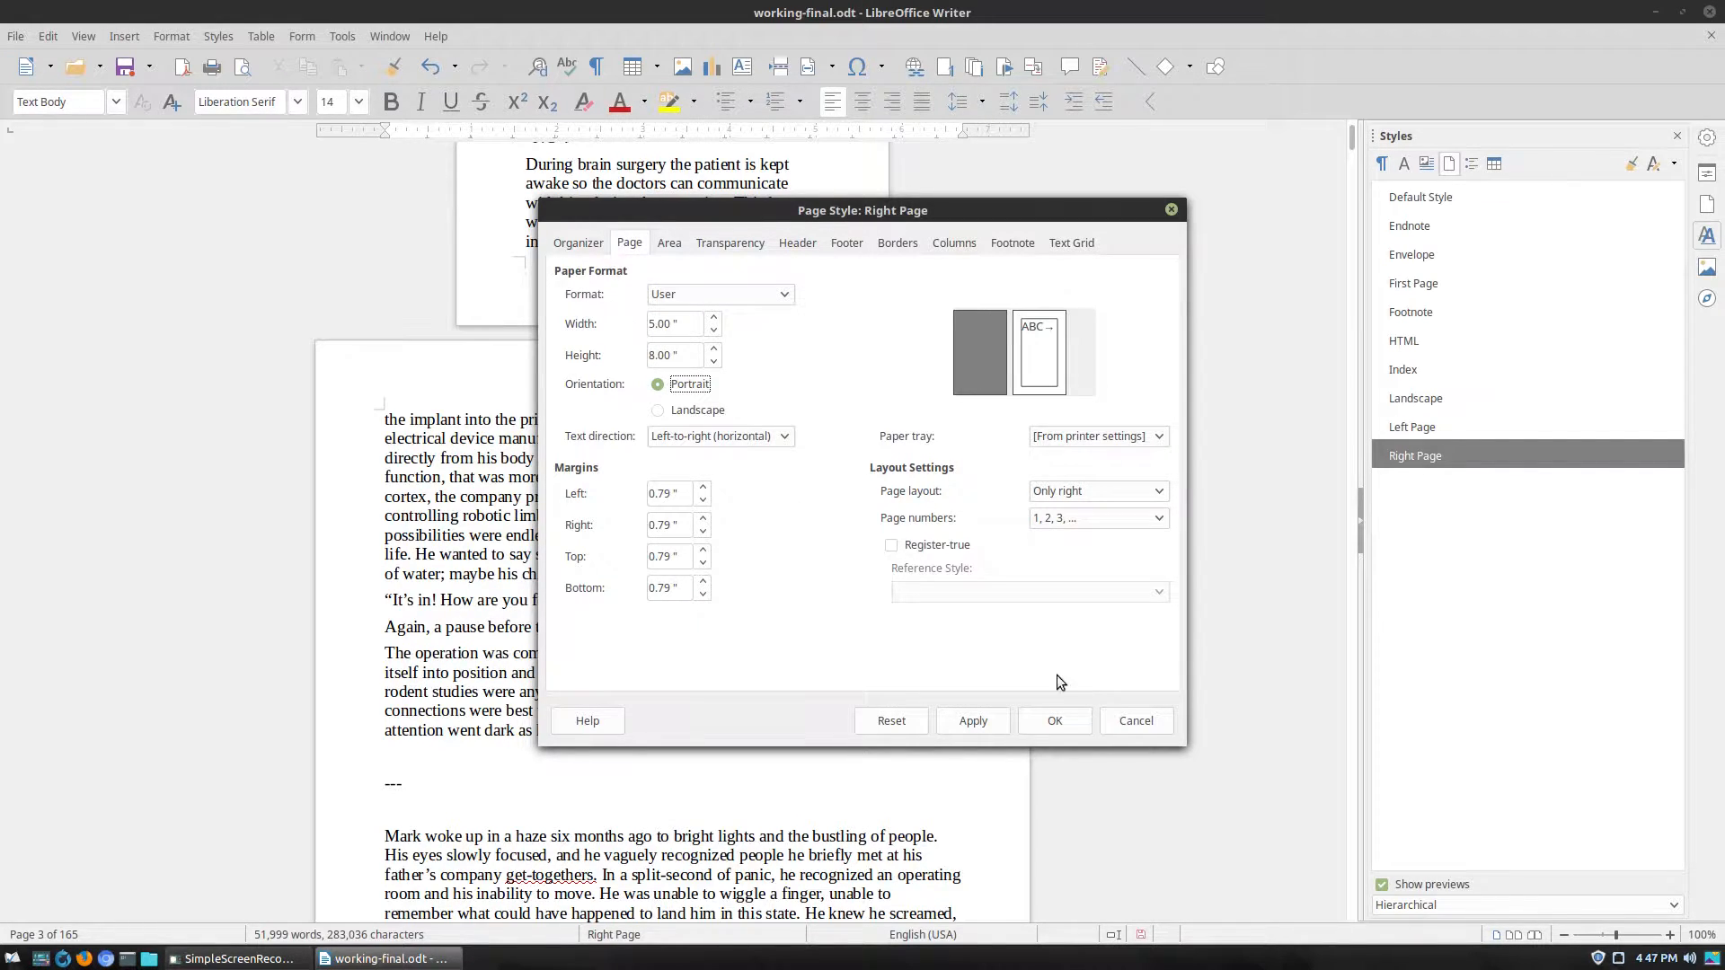
click(1055, 721)
Examine the resized left and right pages throughout the first chapter.
scroll(785, 558, up, 5)
click(661, 415)
scroll(662, 415, down, 14)
scroll(644, 523, down, 20)
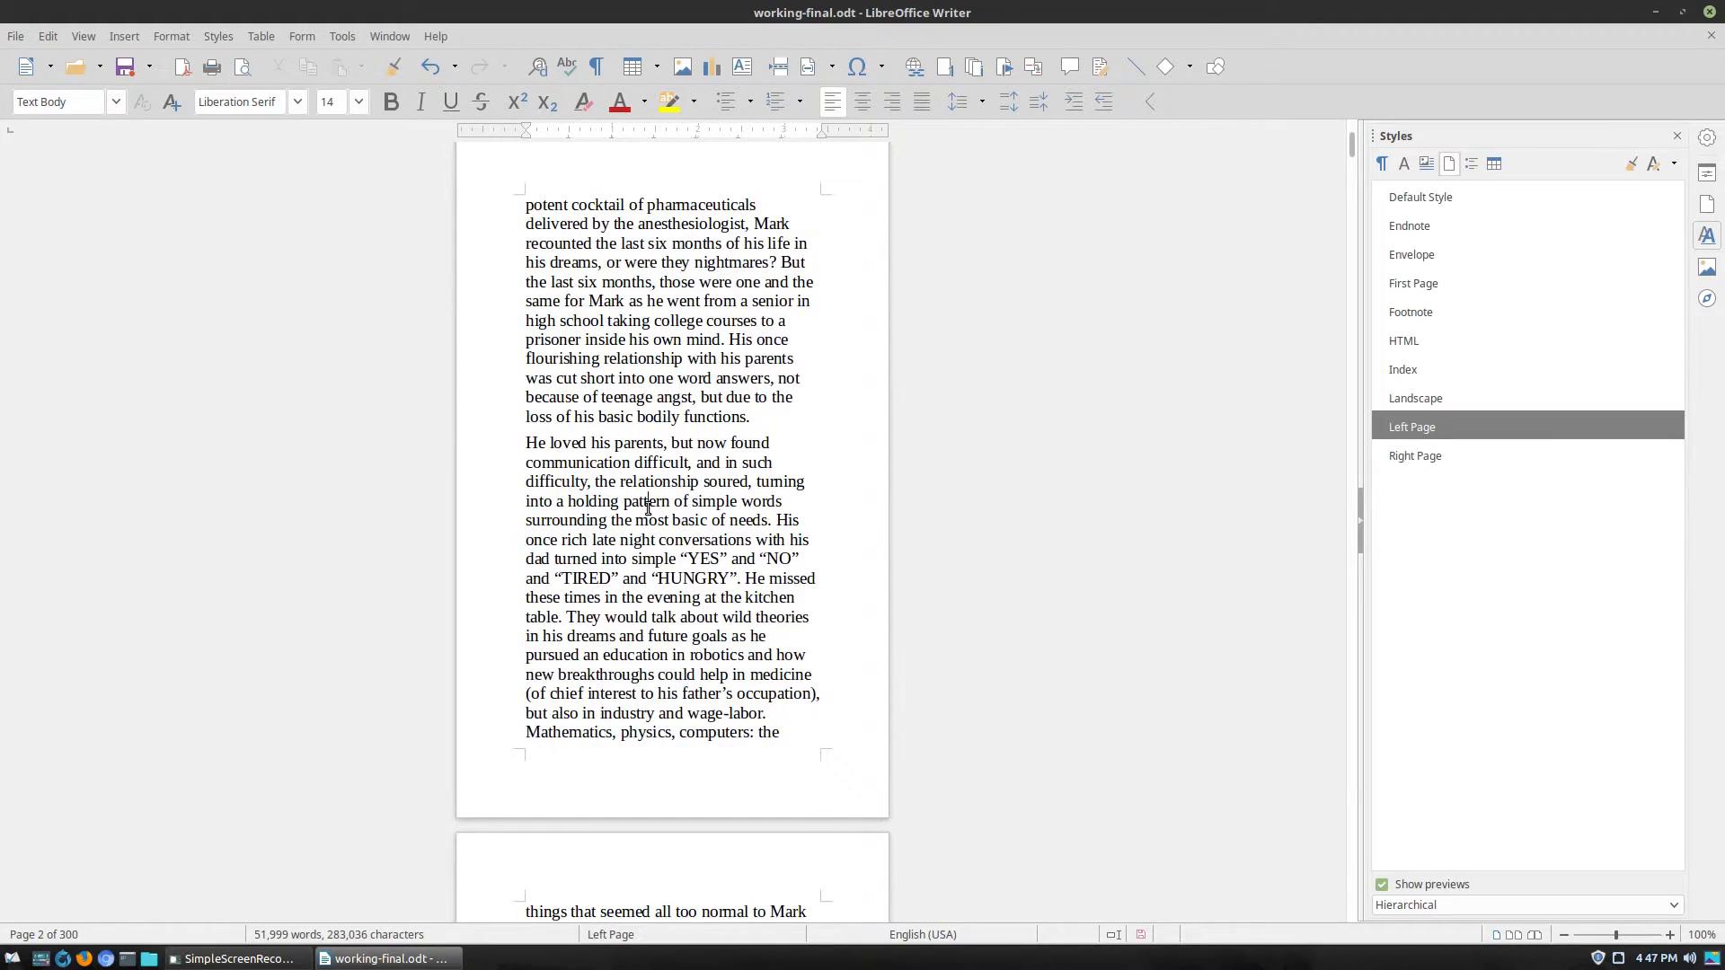
scroll(647, 508, down, 16)
scroll(650, 512, up, 15)
scroll(687, 497, up, 20)
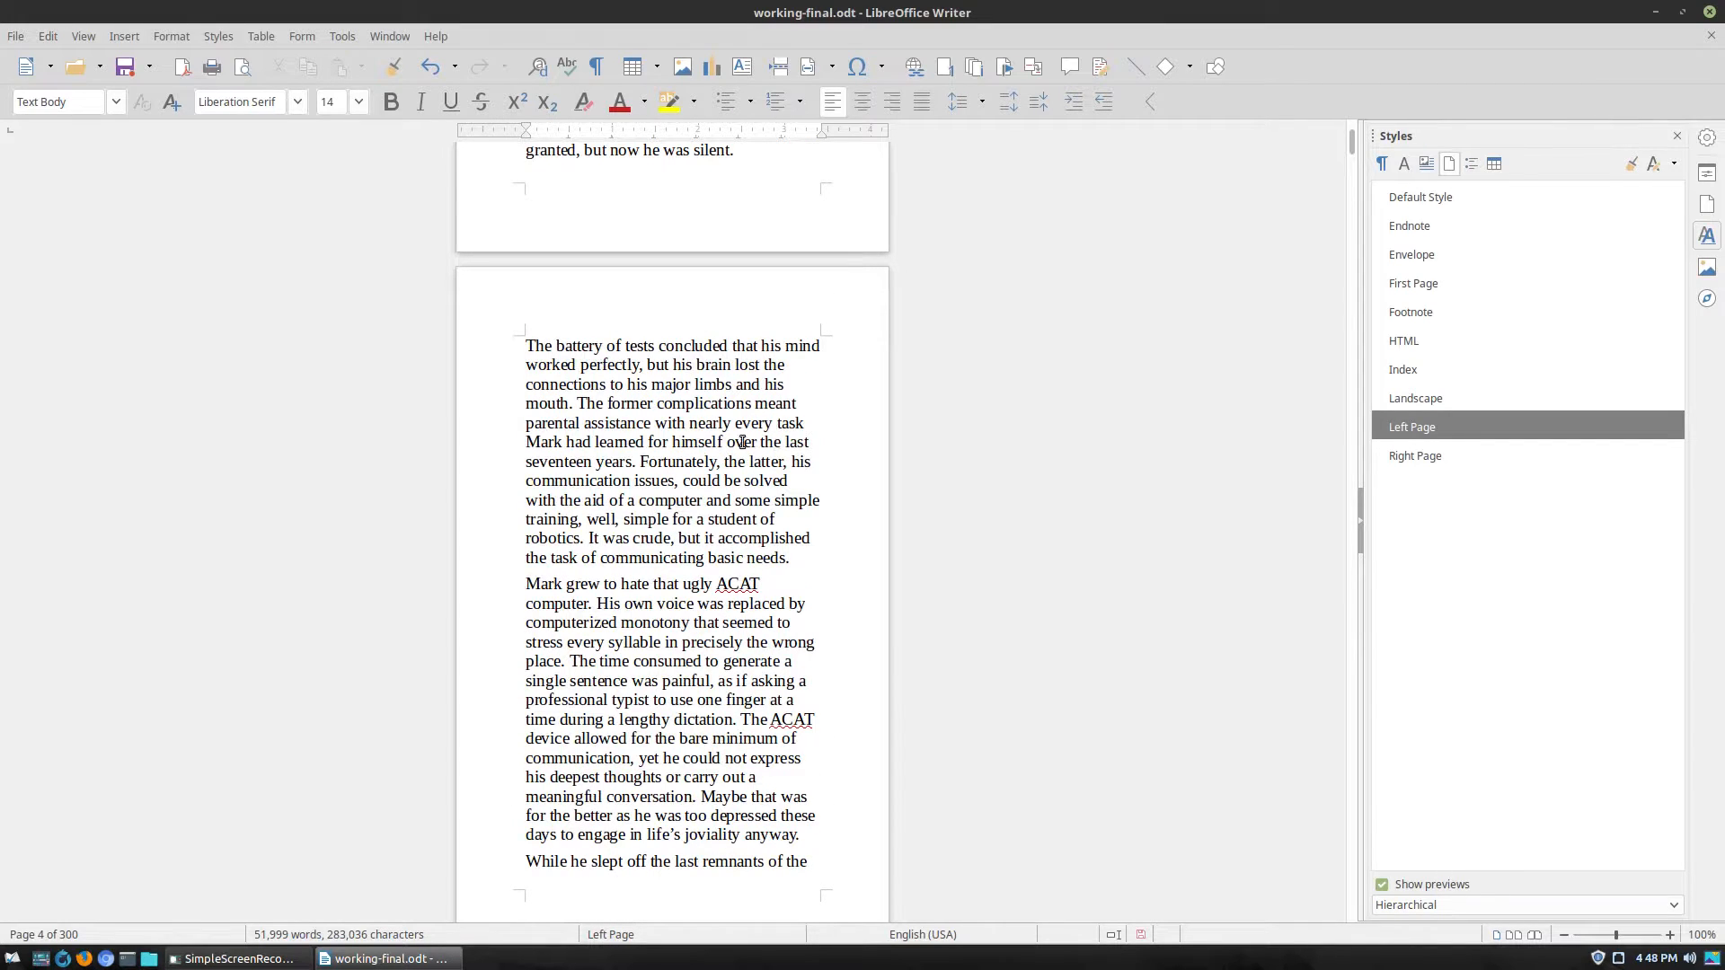
scroll(739, 443, up, 13)
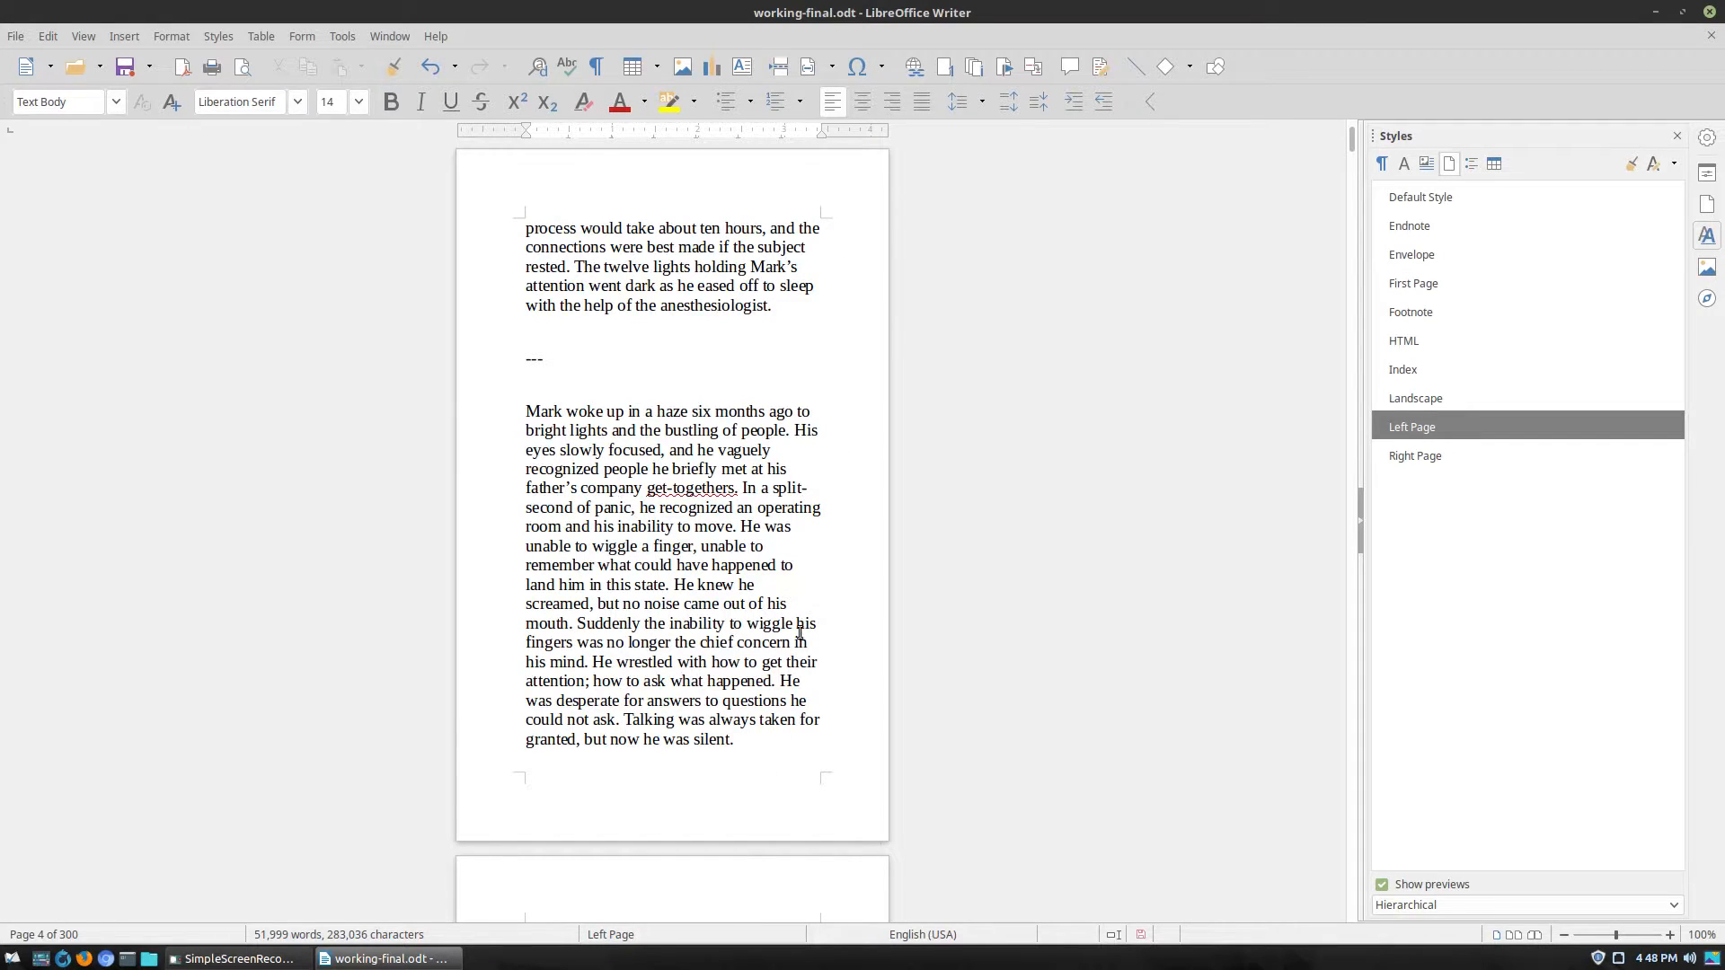
Set the alignment of the Text Body paragraph style to Justified and apply it.
click(1381, 163)
scroll(1220, 875, up, 9)
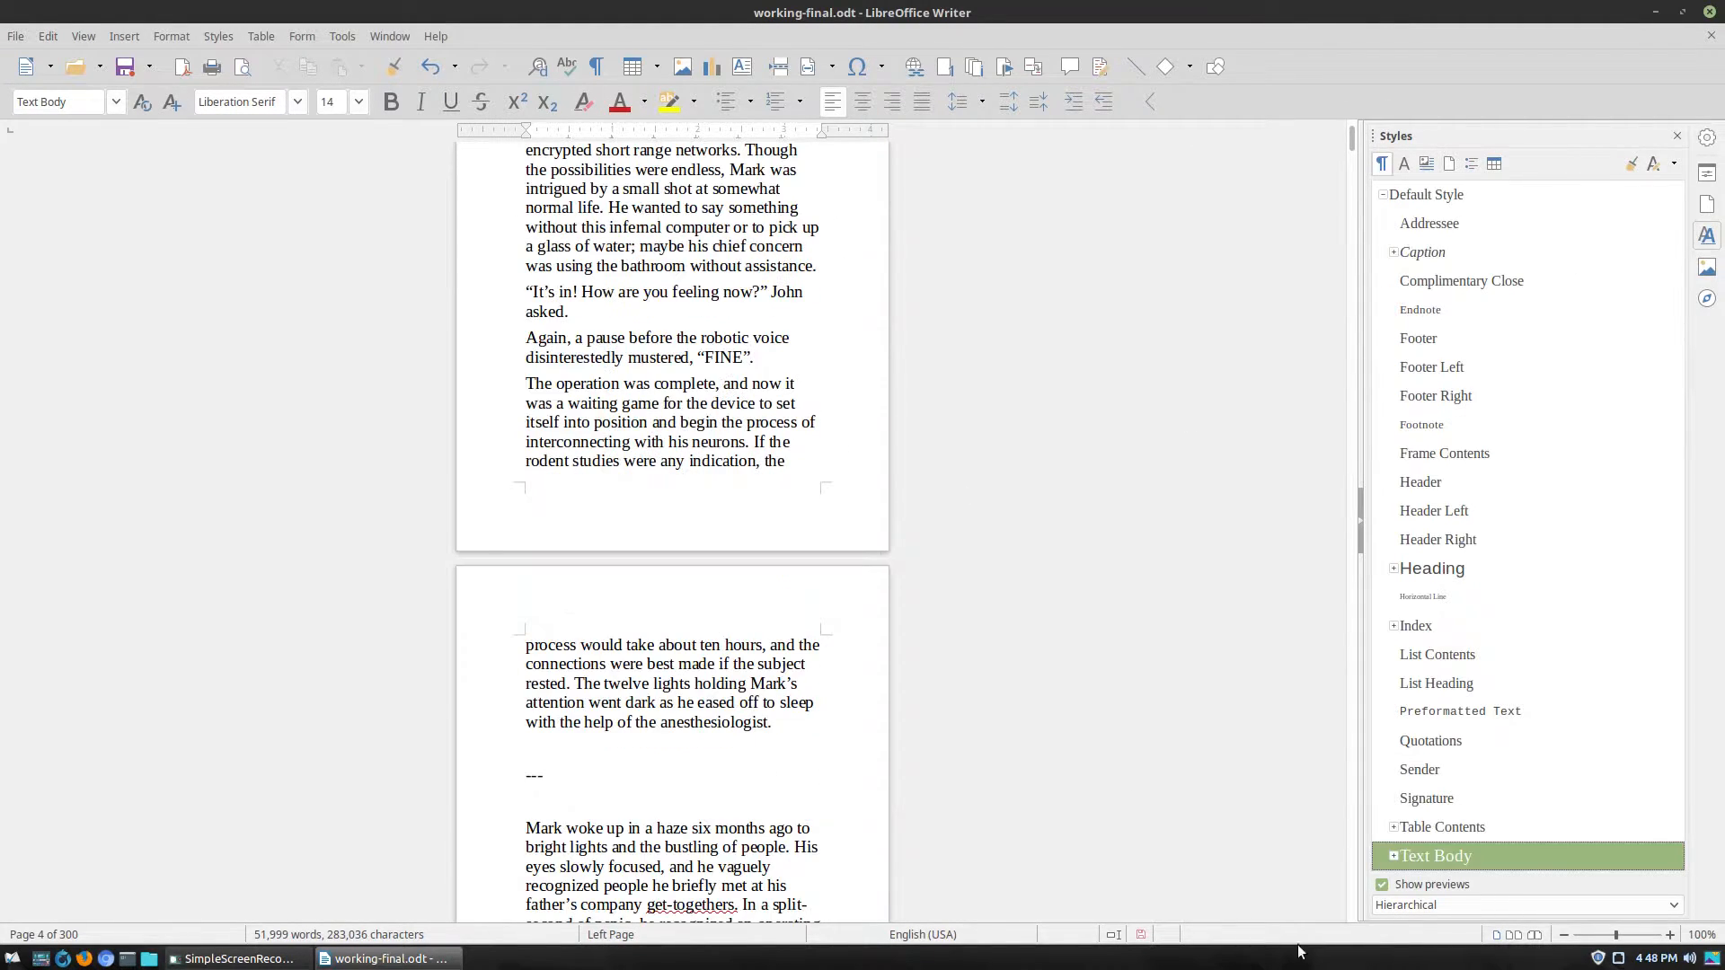
right_click(1466, 858)
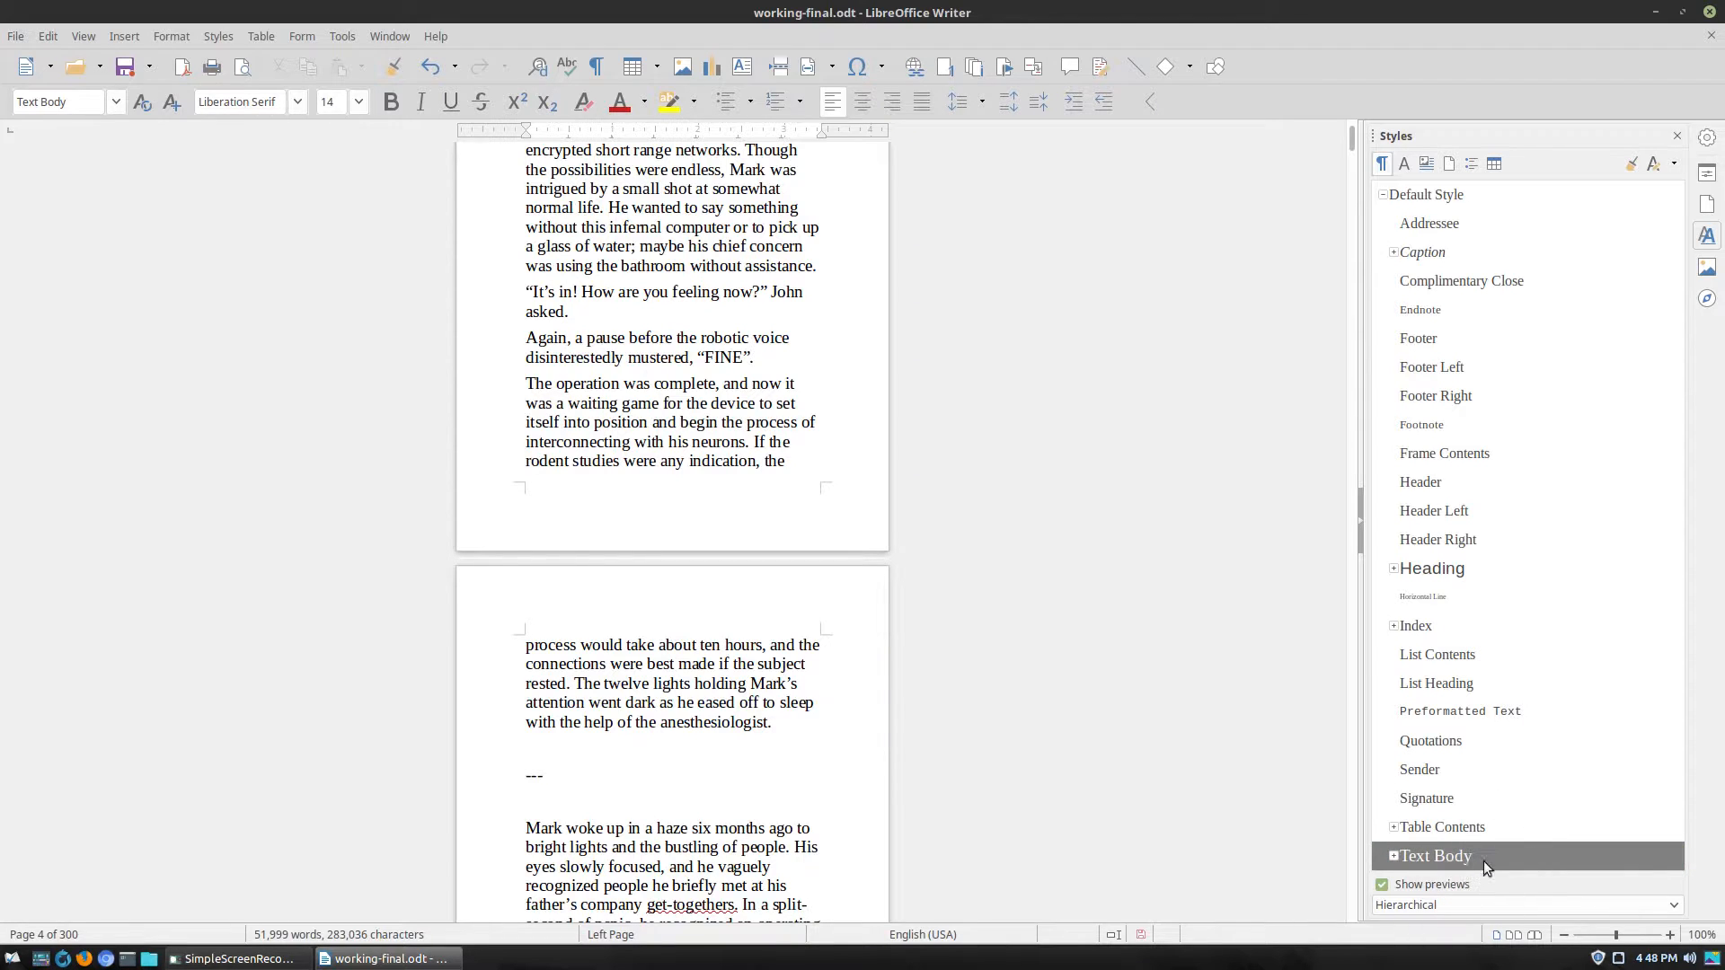
click(602, 386)
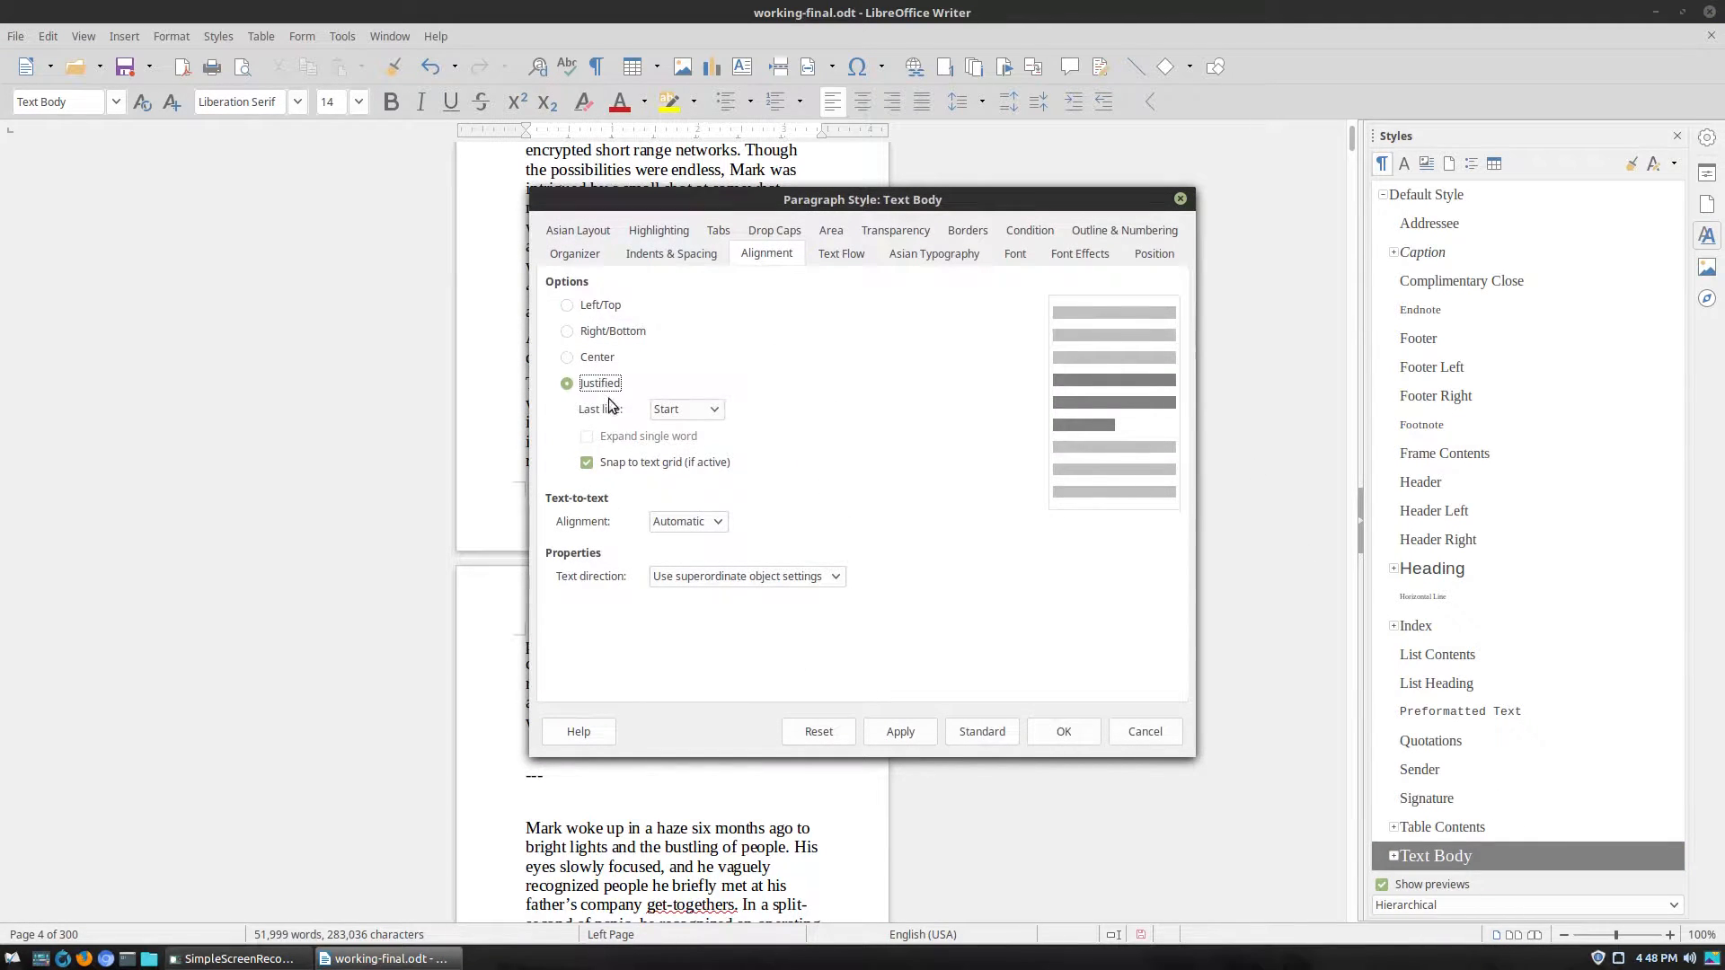
click(901, 732)
click(1080, 731)
Set the right margin of the Left Page page style to 1.00" and apply it.
scroll(808, 427, up, 3)
scroll(809, 428, up, 6)
click(1448, 162)
scroll(869, 531, up, 5)
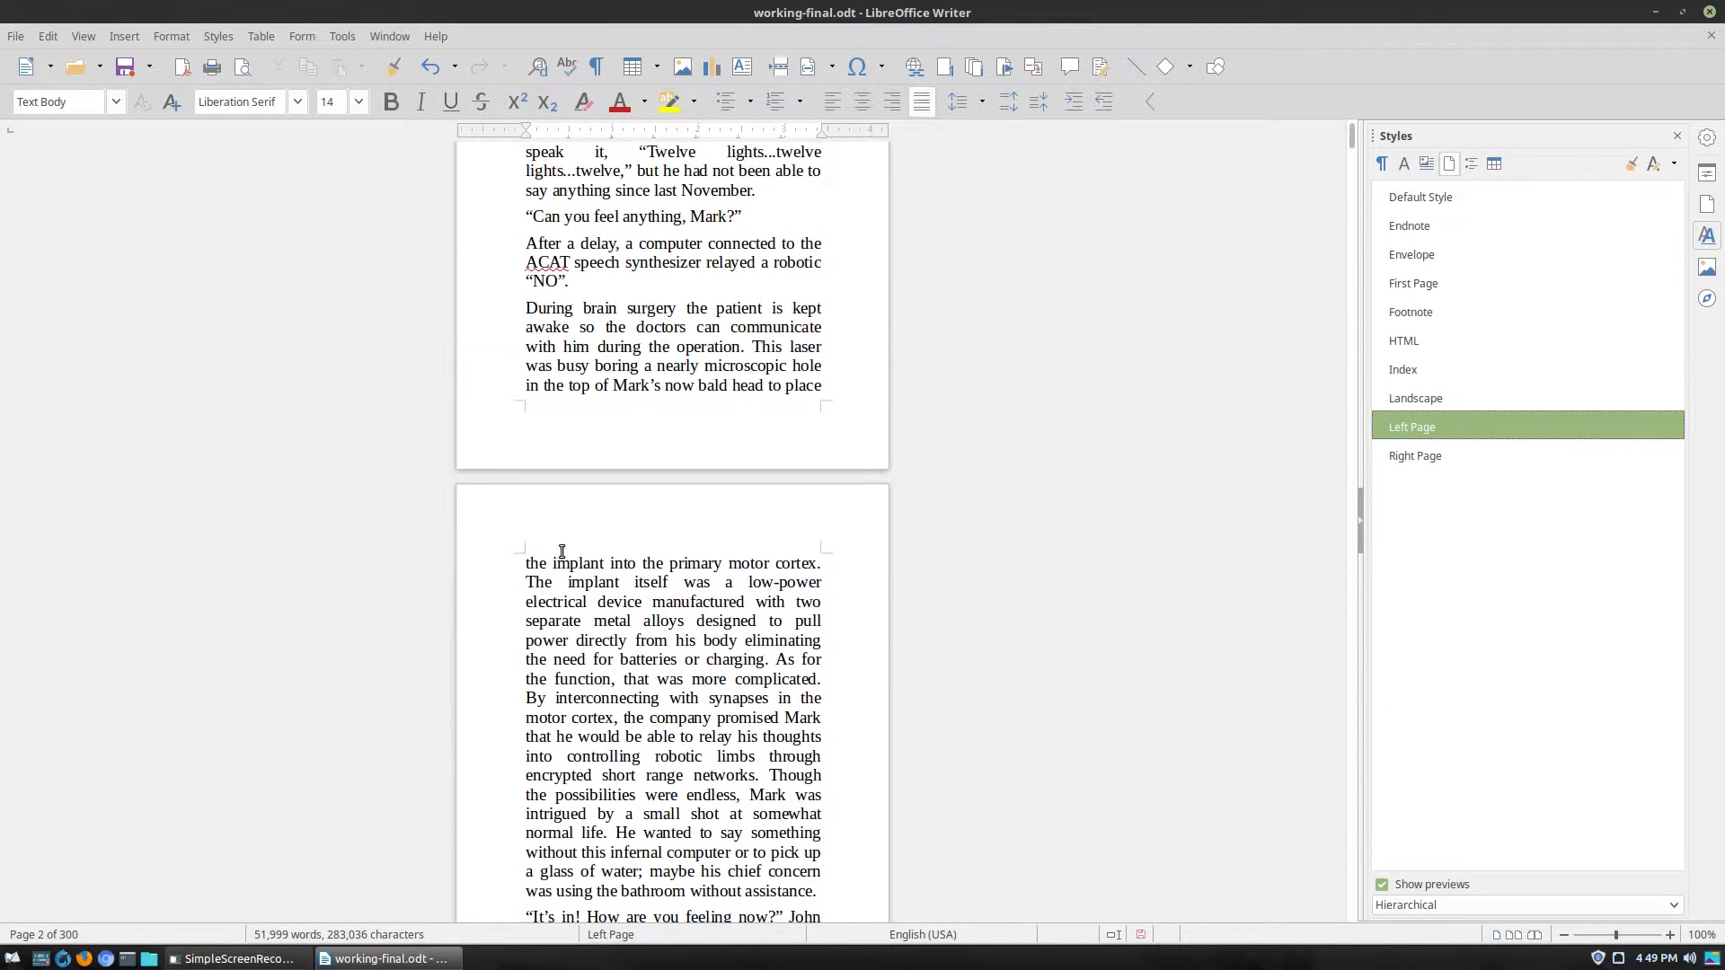
scroll(795, 568, up, 8)
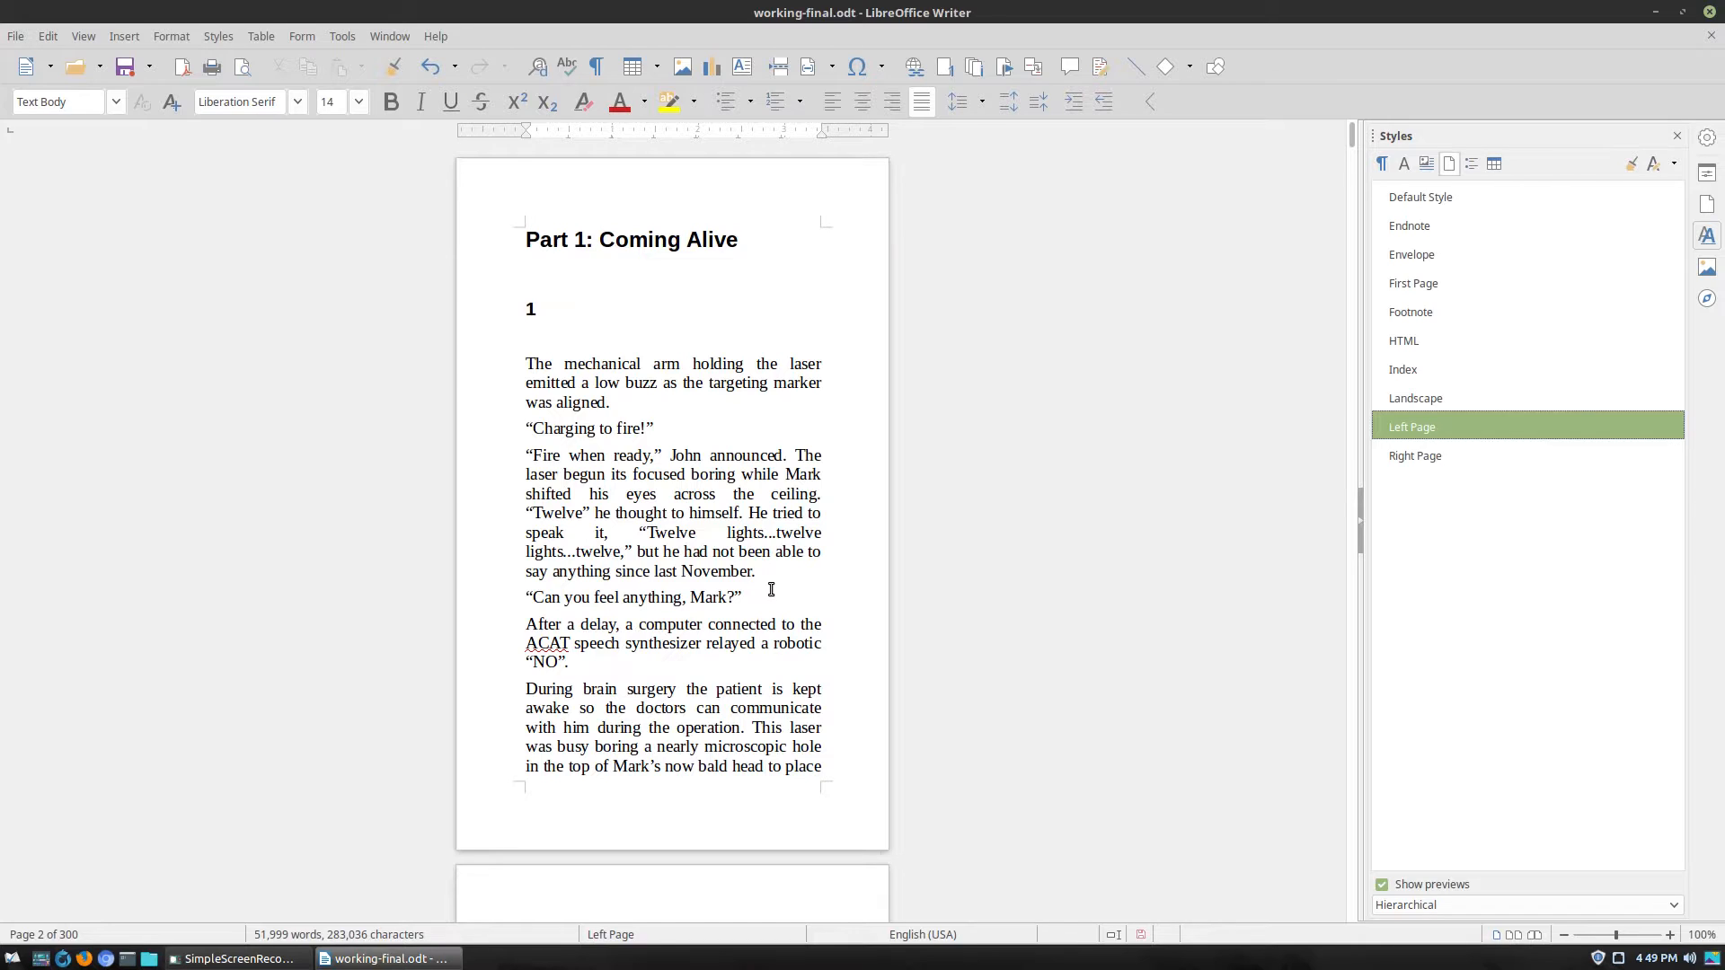
right_click(1413, 422)
click(1456, 452)
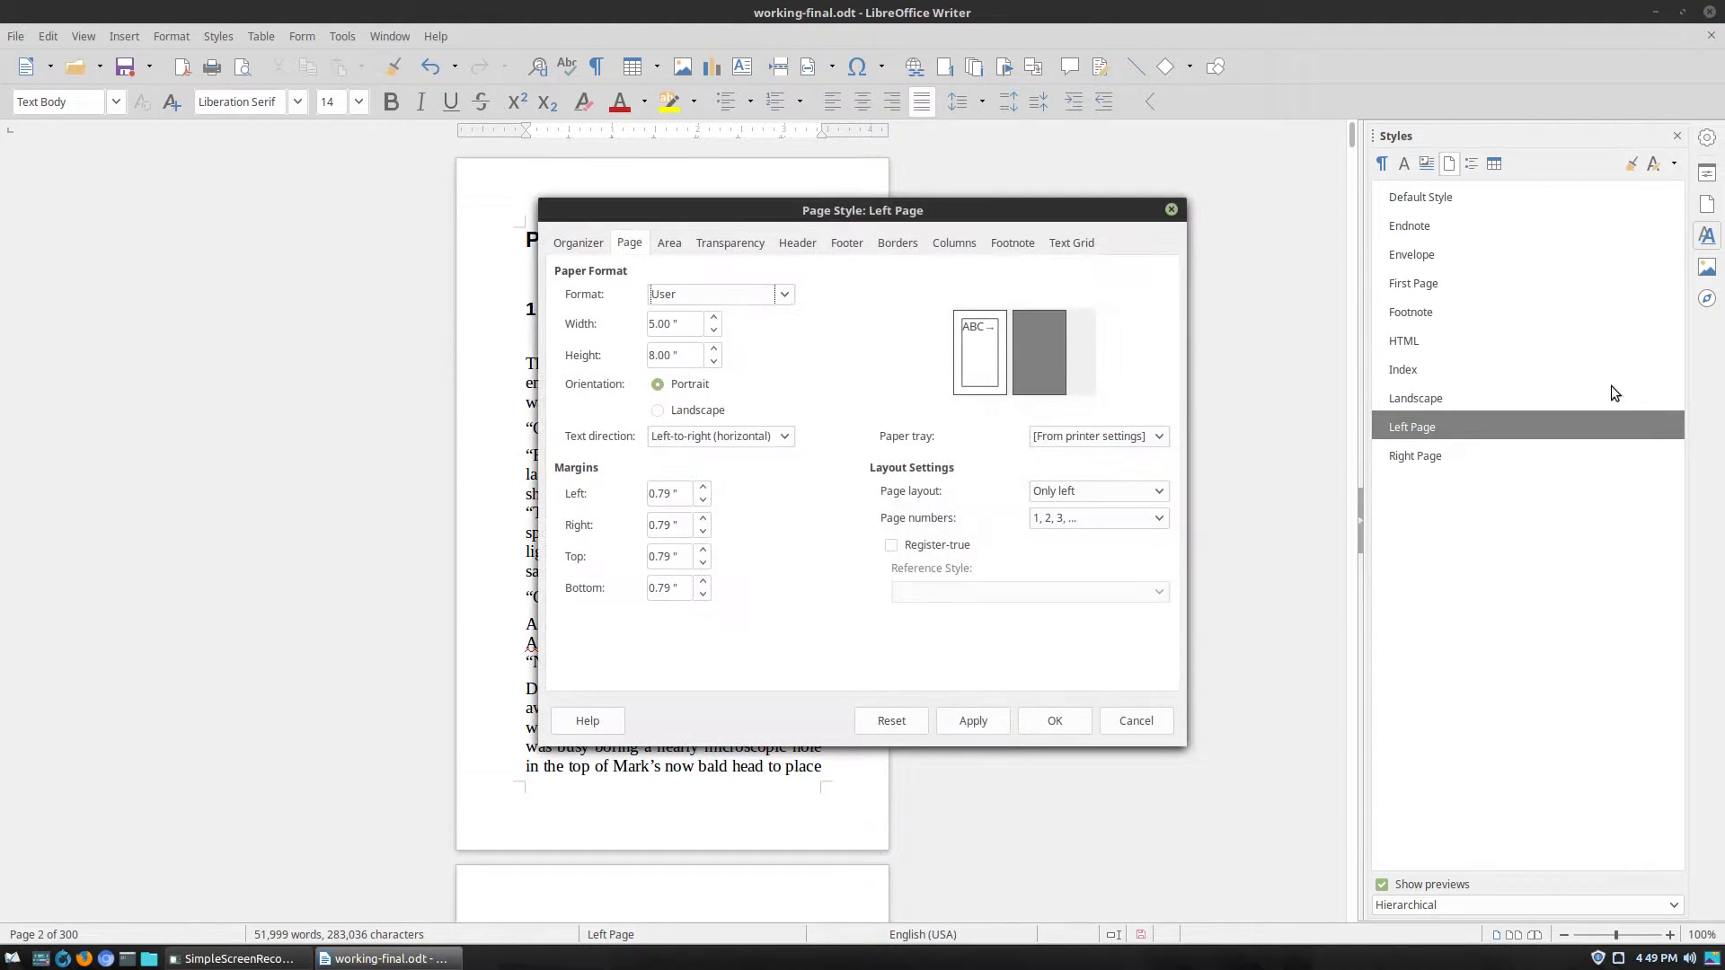
drag(947, 210, 1294, 236)
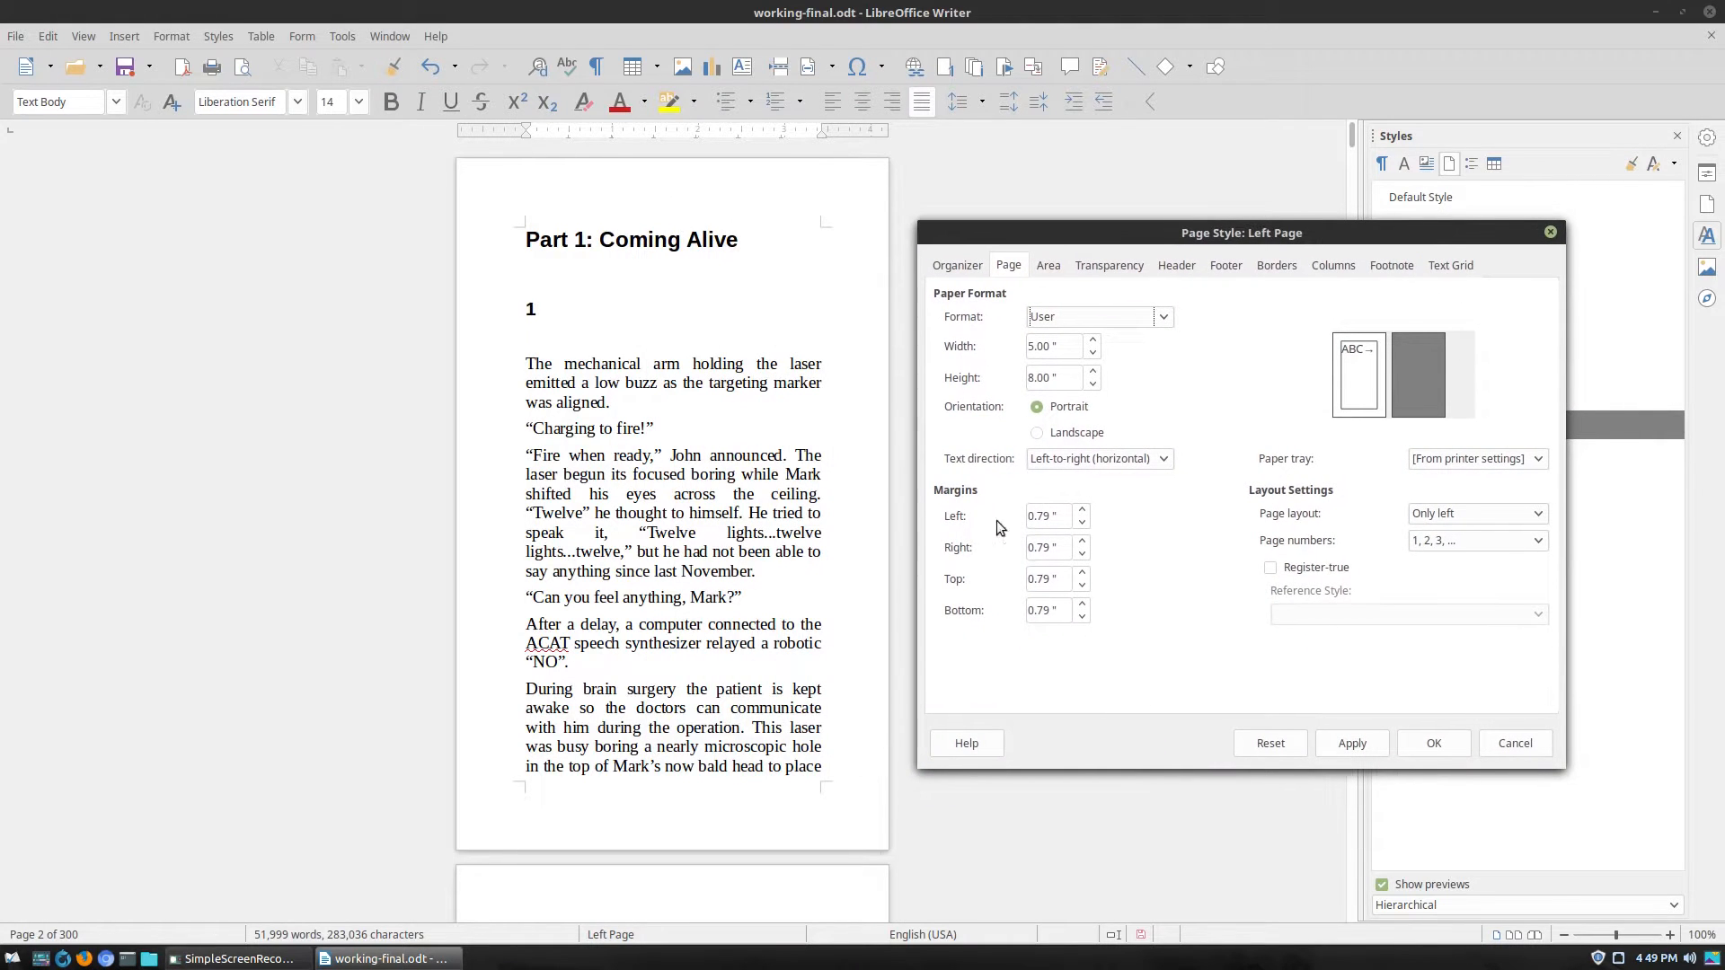
drag(1050, 552, 995, 548)
text(1)
key(Tab)
click(1459, 744)
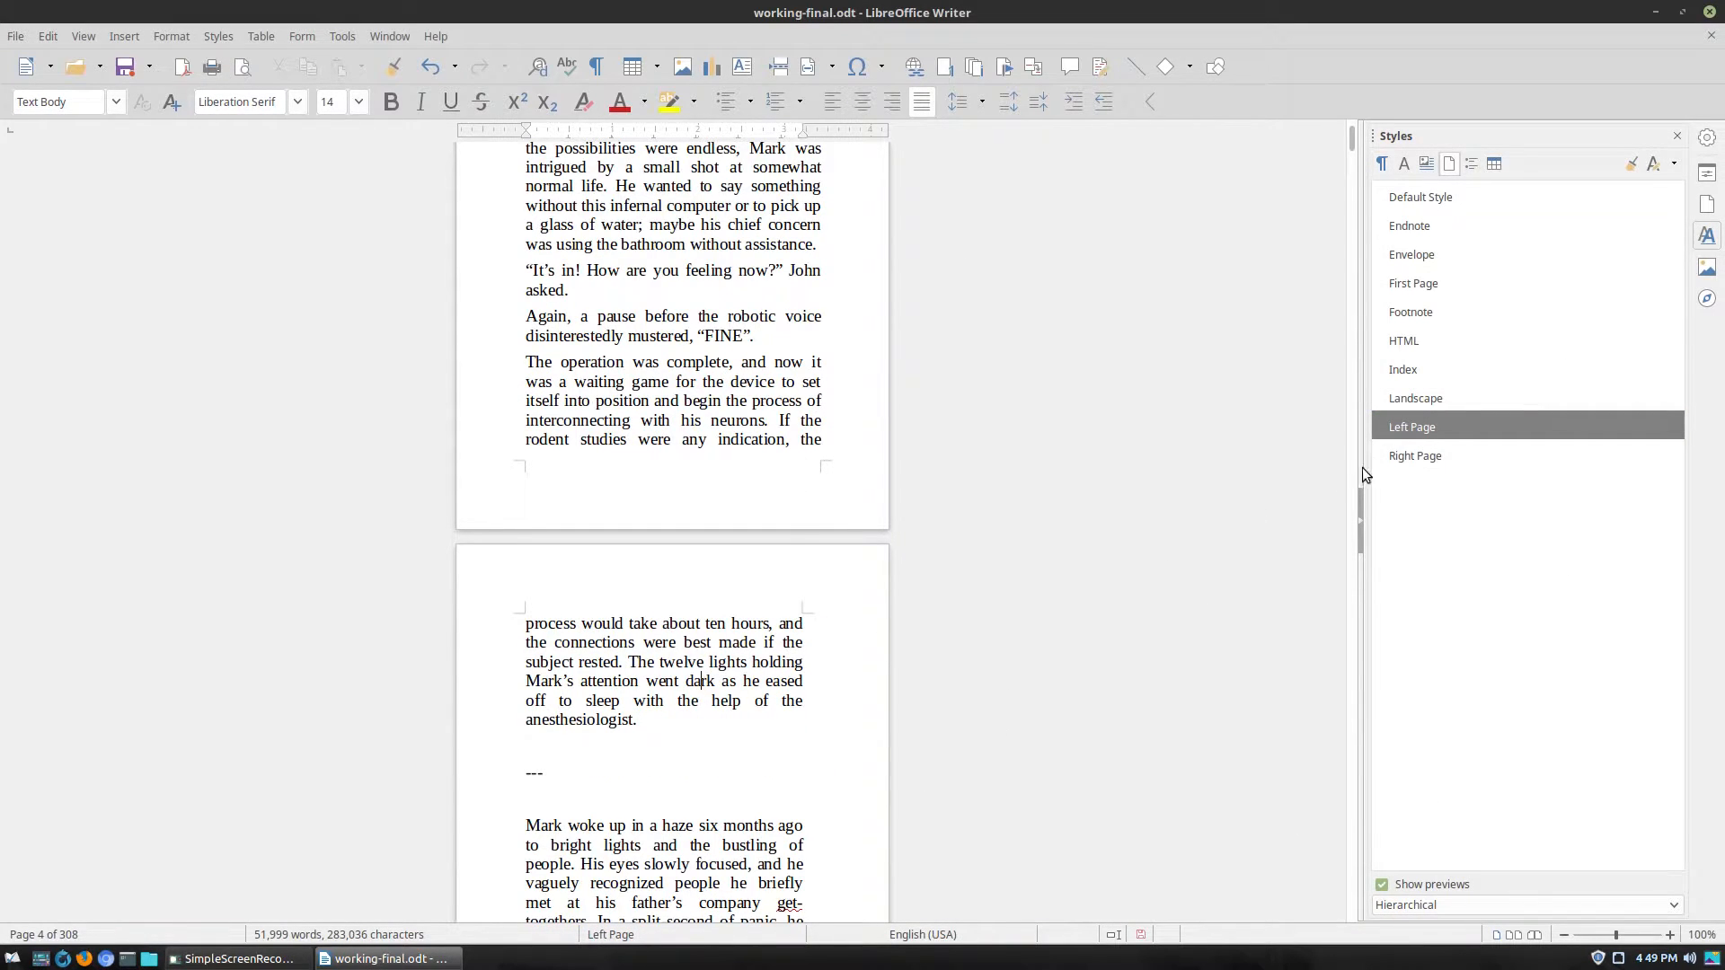
Set the left margin of the Right Page page style to 1.00" and apply it.
scroll(714, 692, down, 5)
click(610, 661)
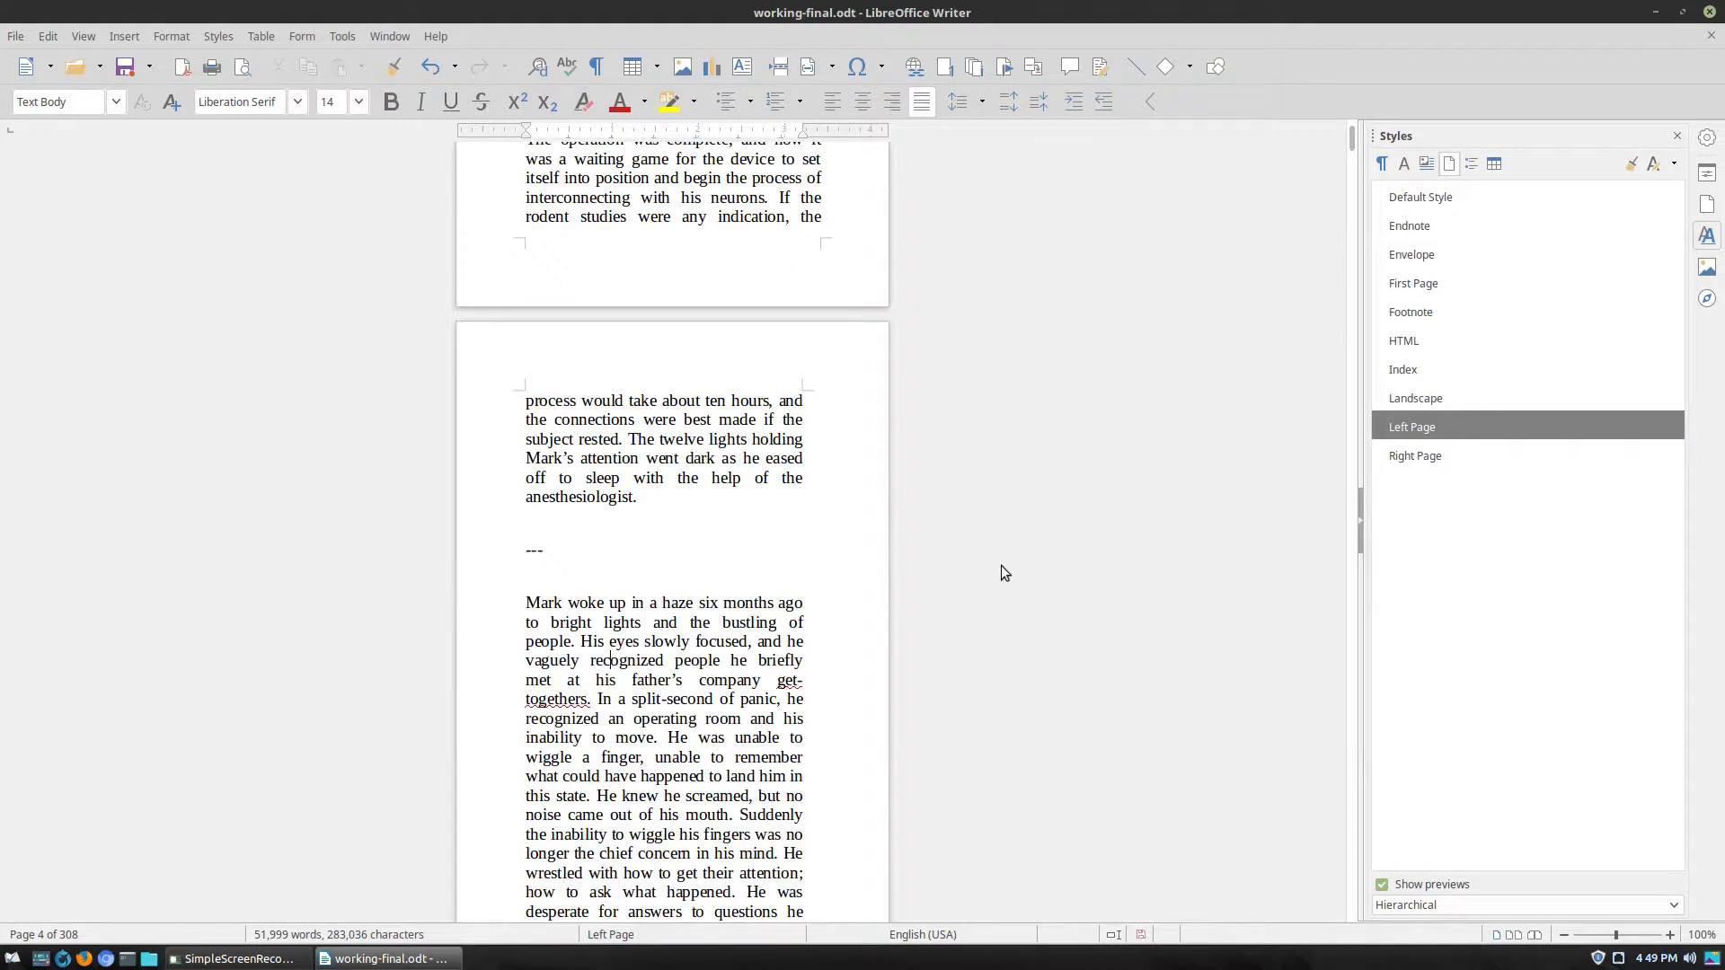
click(1435, 457)
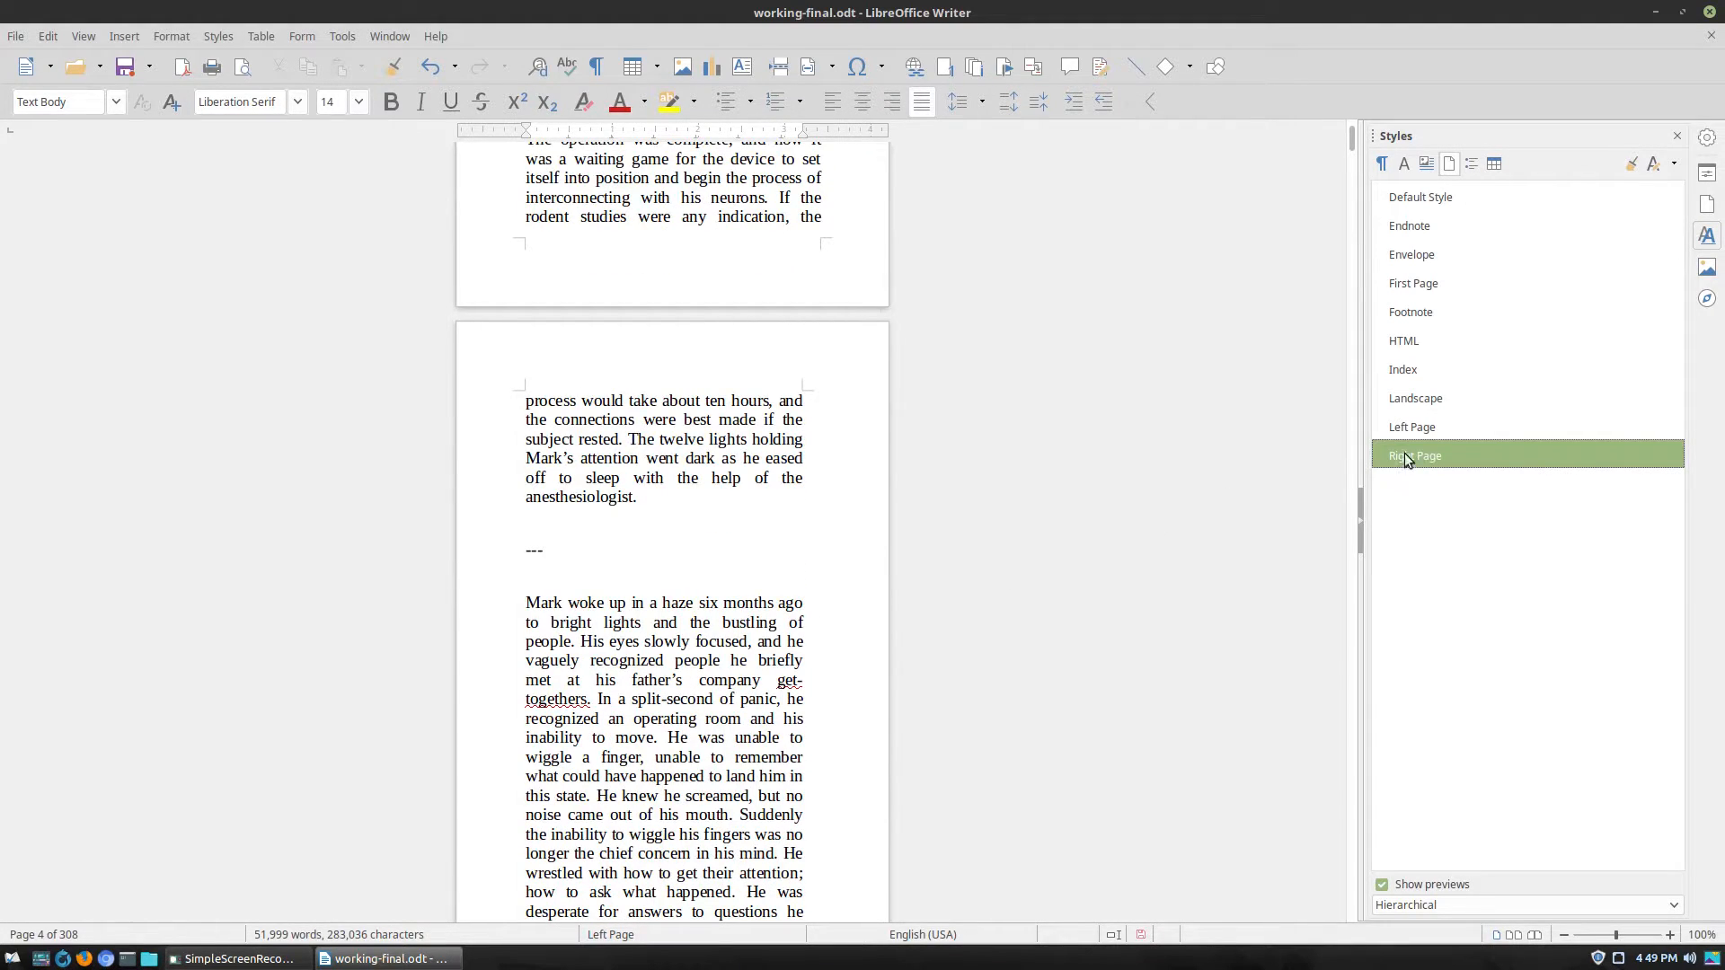
right_click(1406, 456)
click(1471, 478)
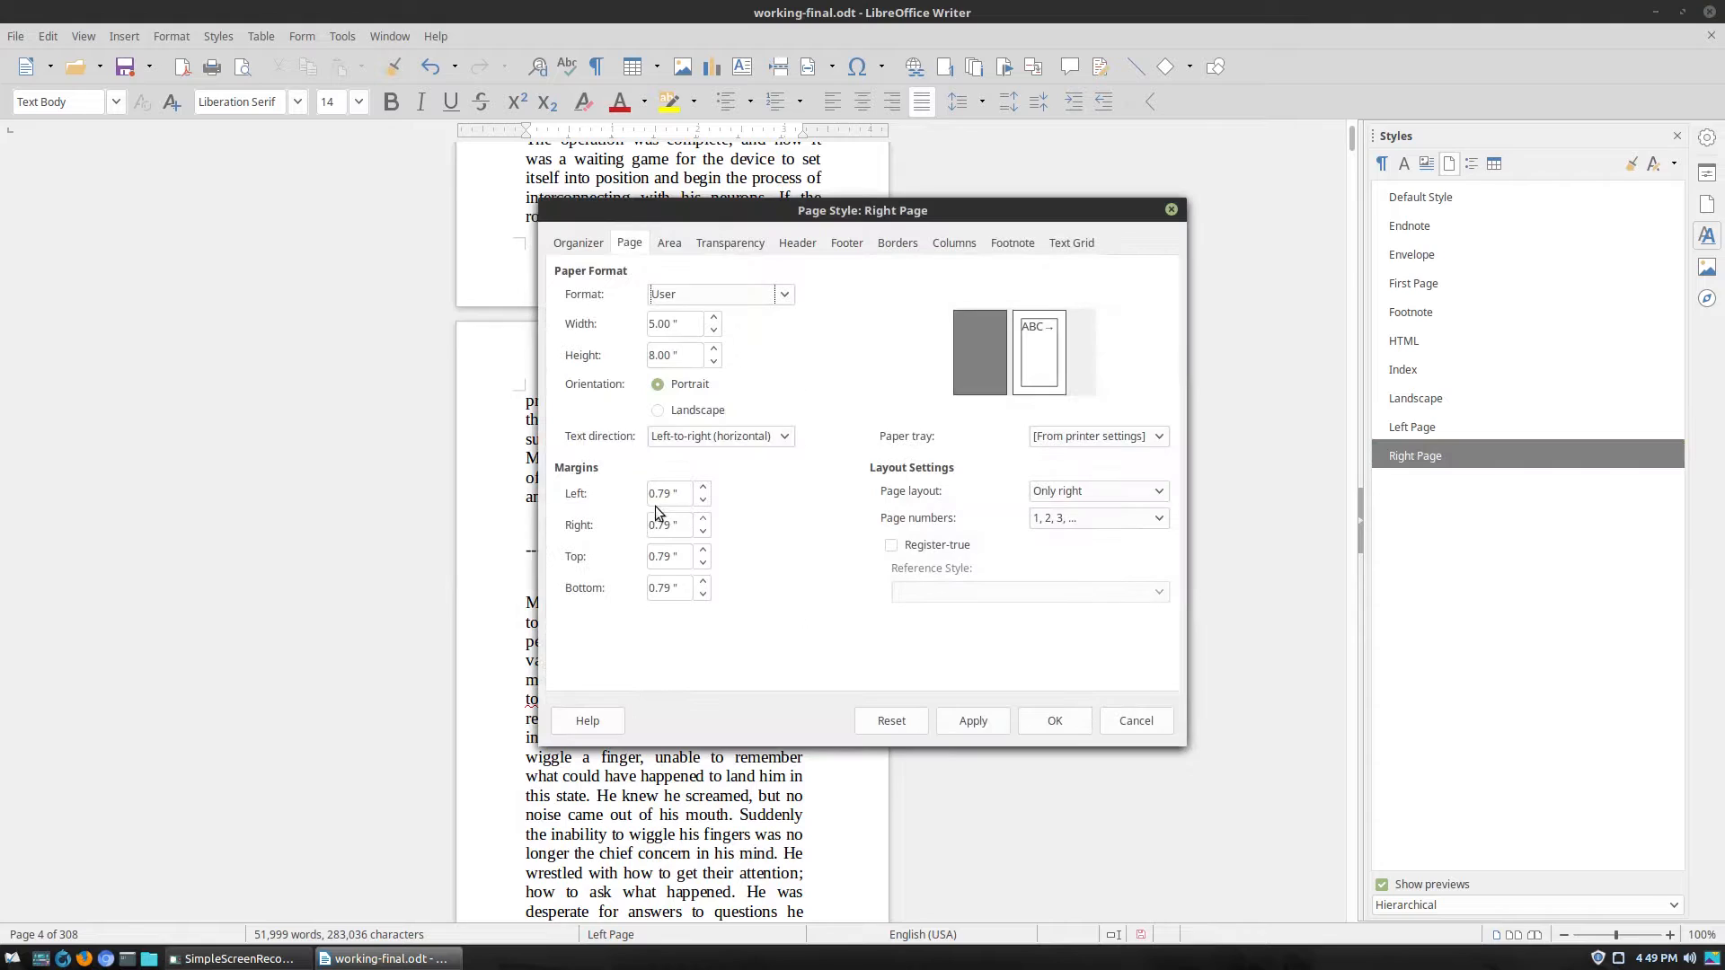
double_click(677, 496)
text(1)
key(Tab)
click(1062, 719)
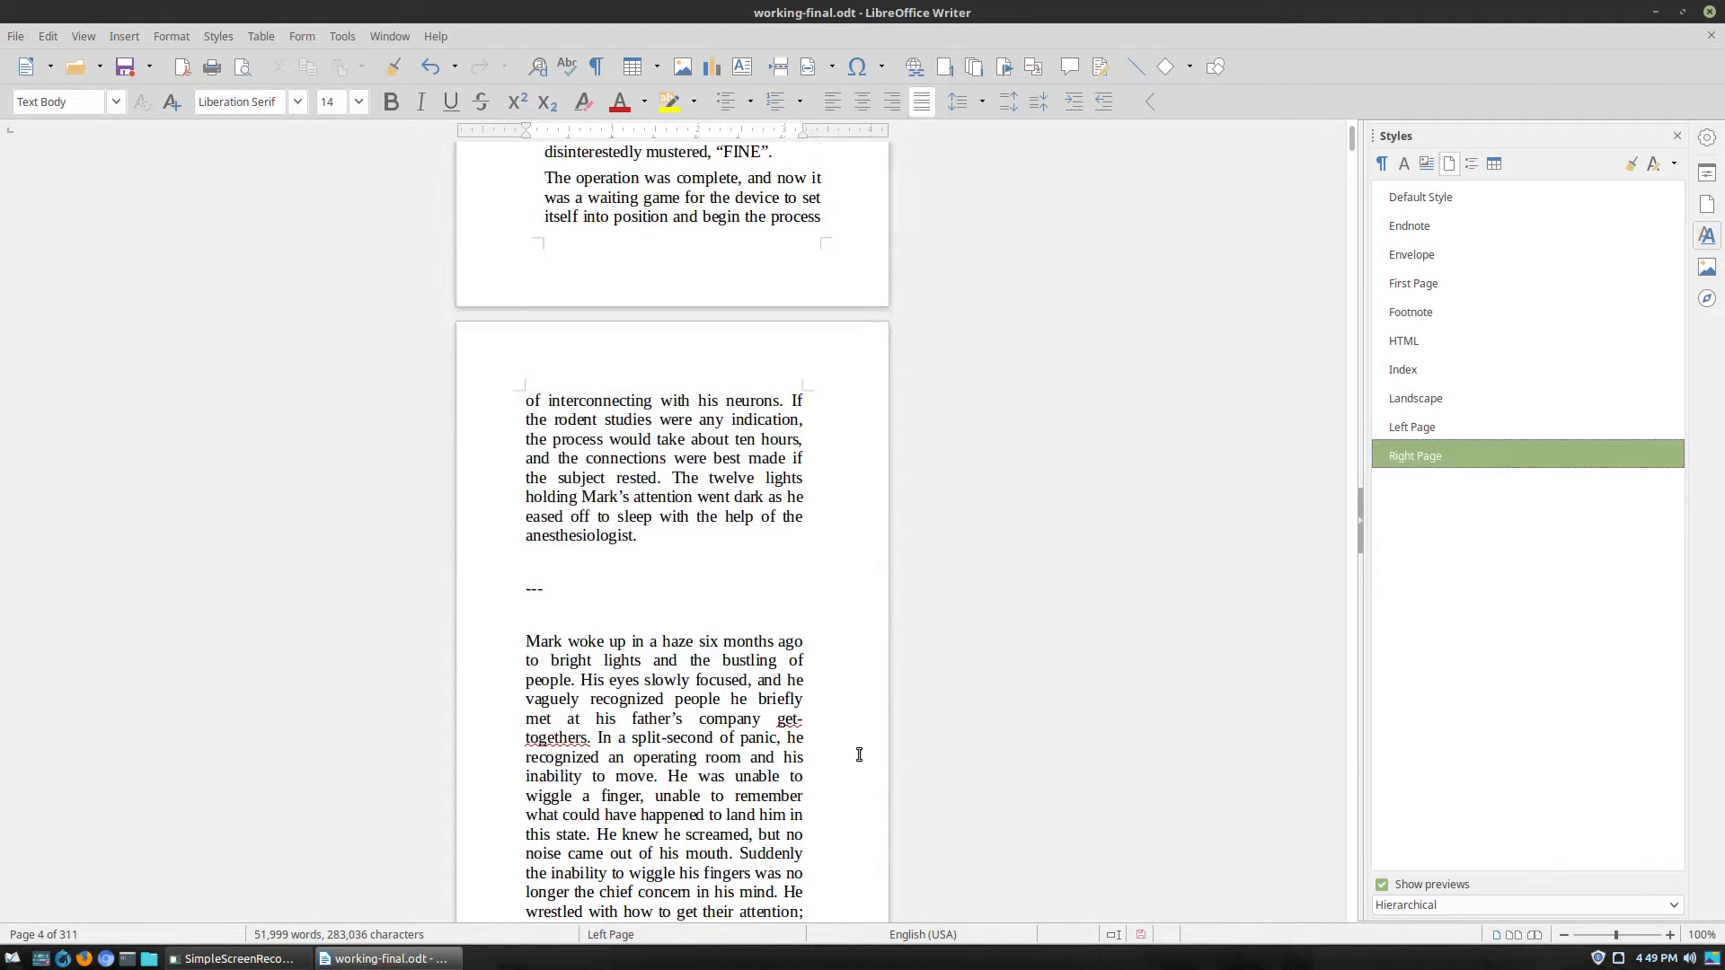
Examine the inner margins on the Part 1 opening pages at a larger zoom and review the Right Page style's margin settings.
scroll(770, 645, up, 5)
scroll(771, 645, up, 10)
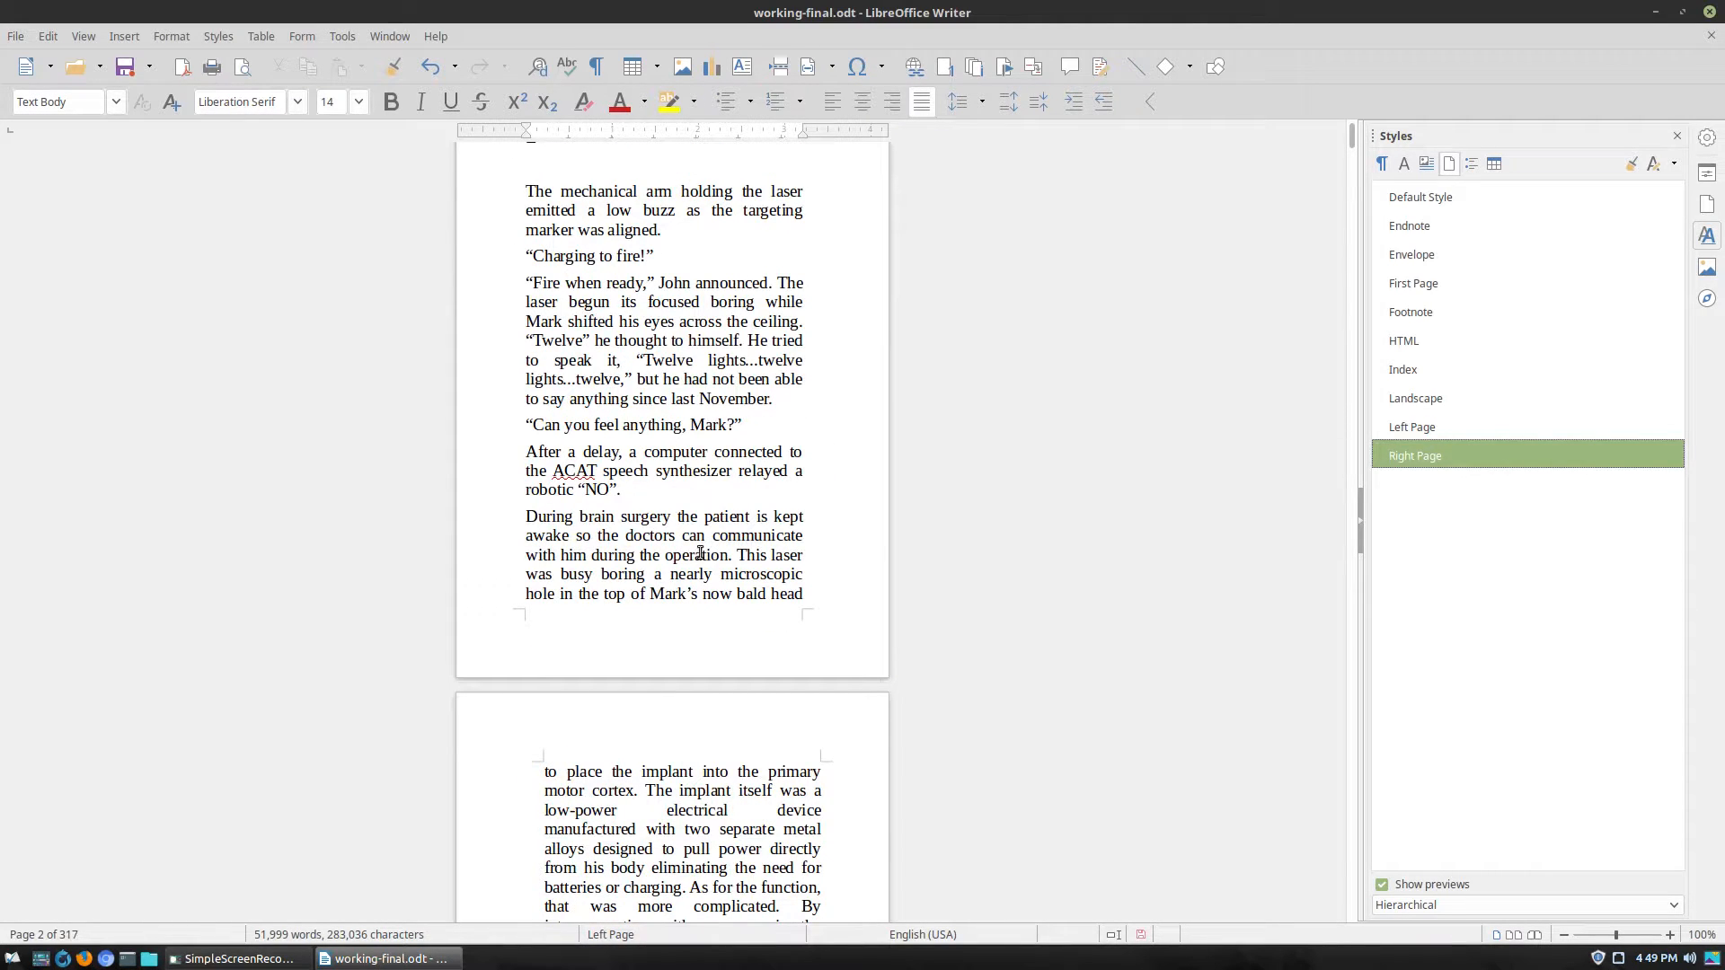
ctrl+scroll(723, 528, up, 6)
scroll(736, 537, down, 8)
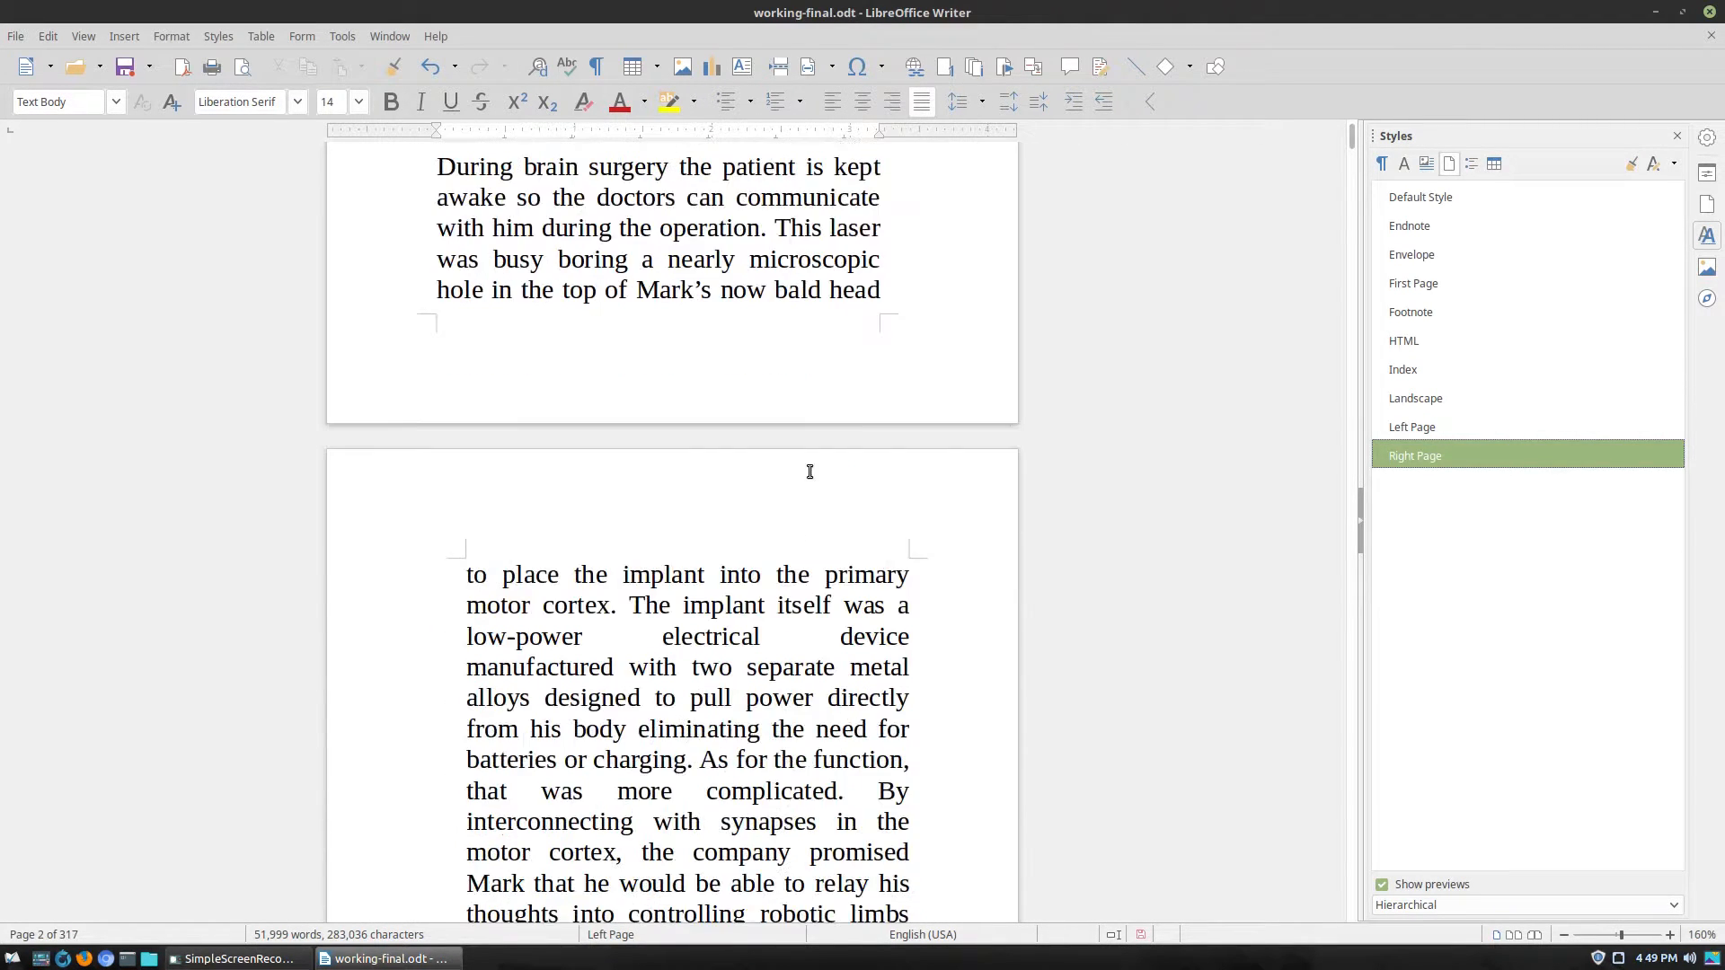
click(799, 256)
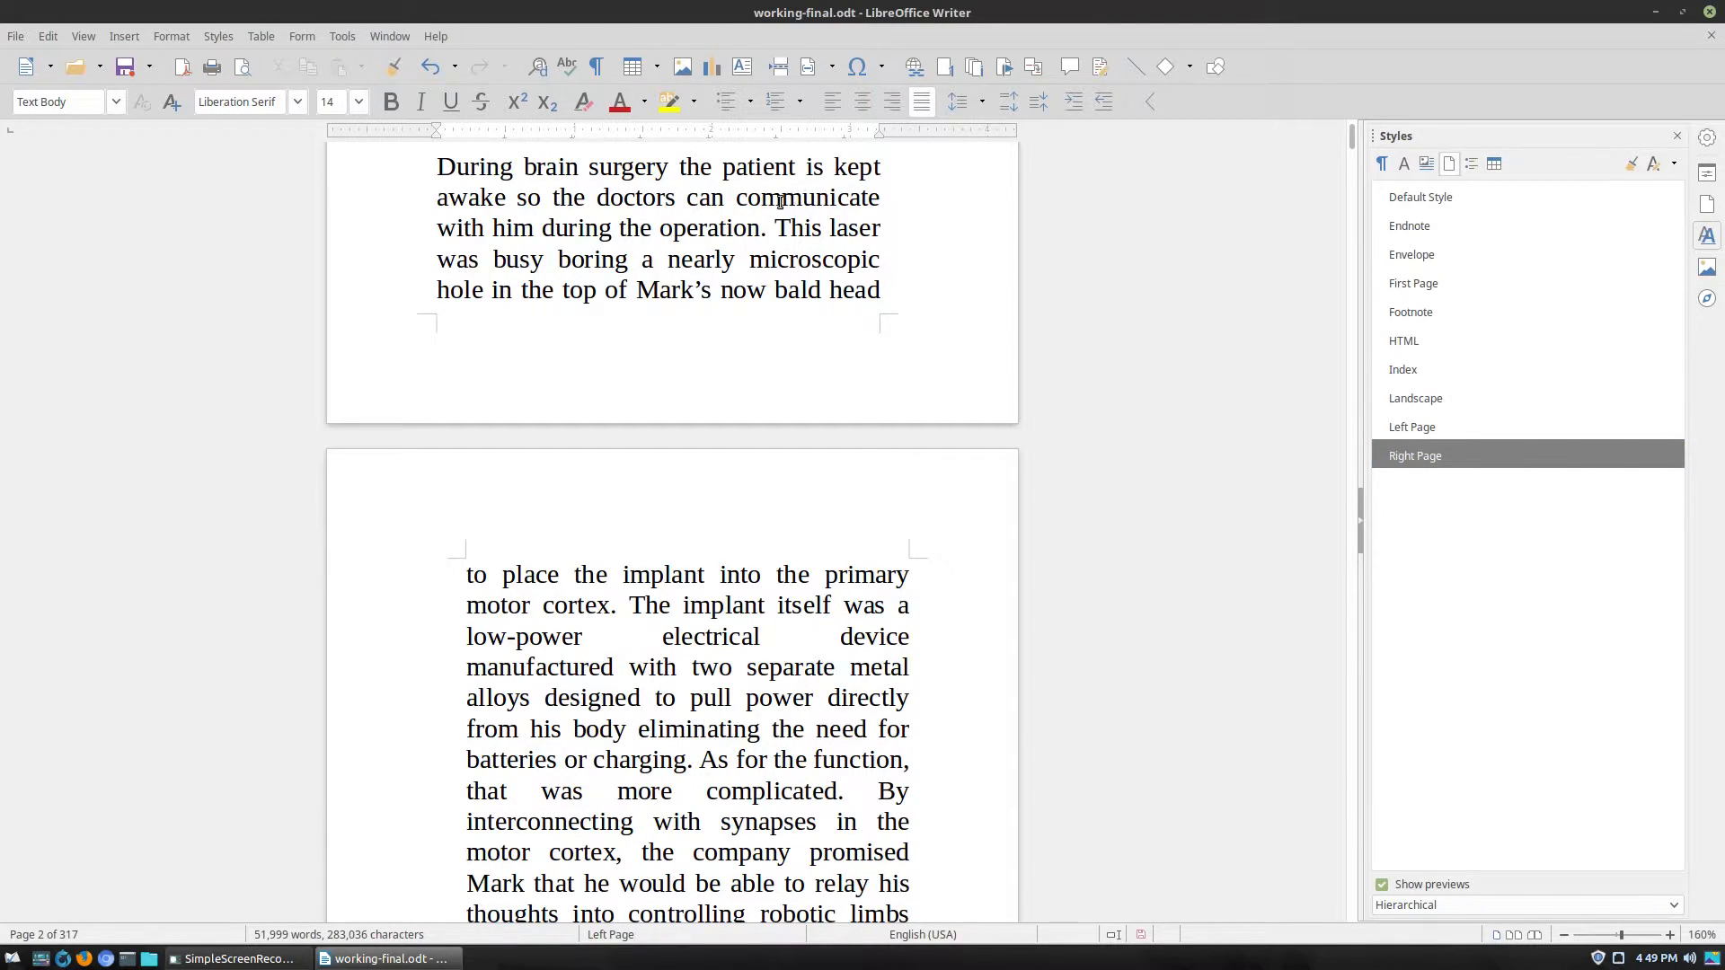
scroll(818, 287, up, 5)
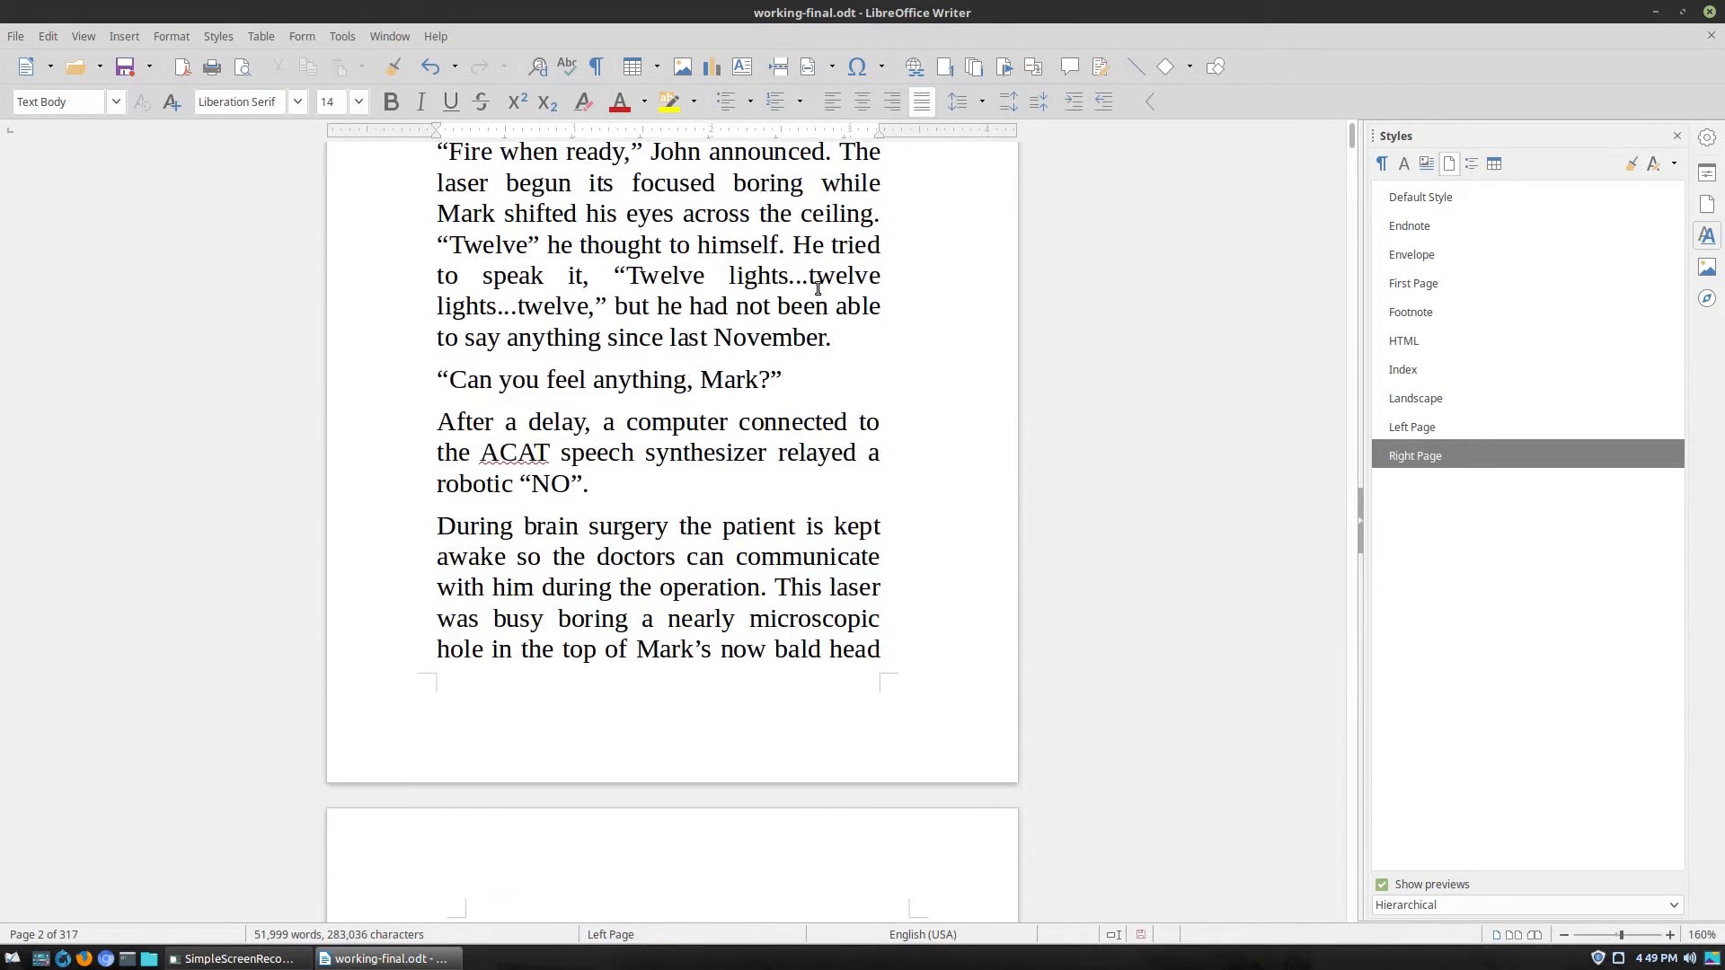
right_click(1438, 448)
click(1468, 474)
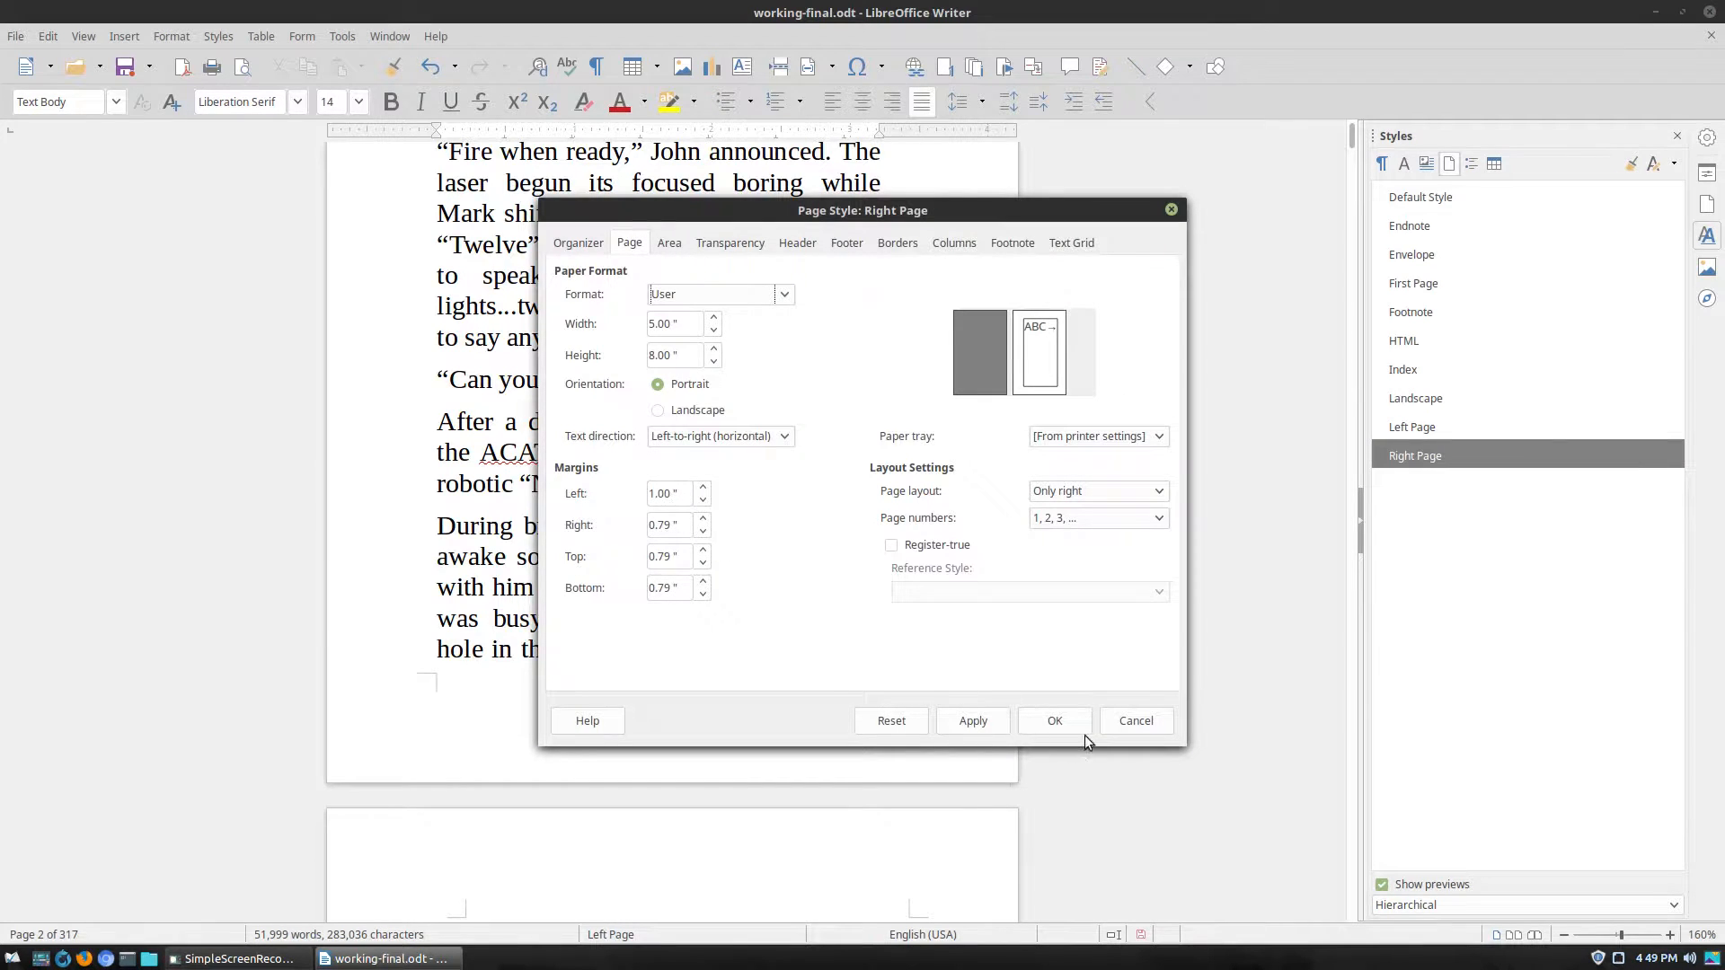
click(1136, 723)
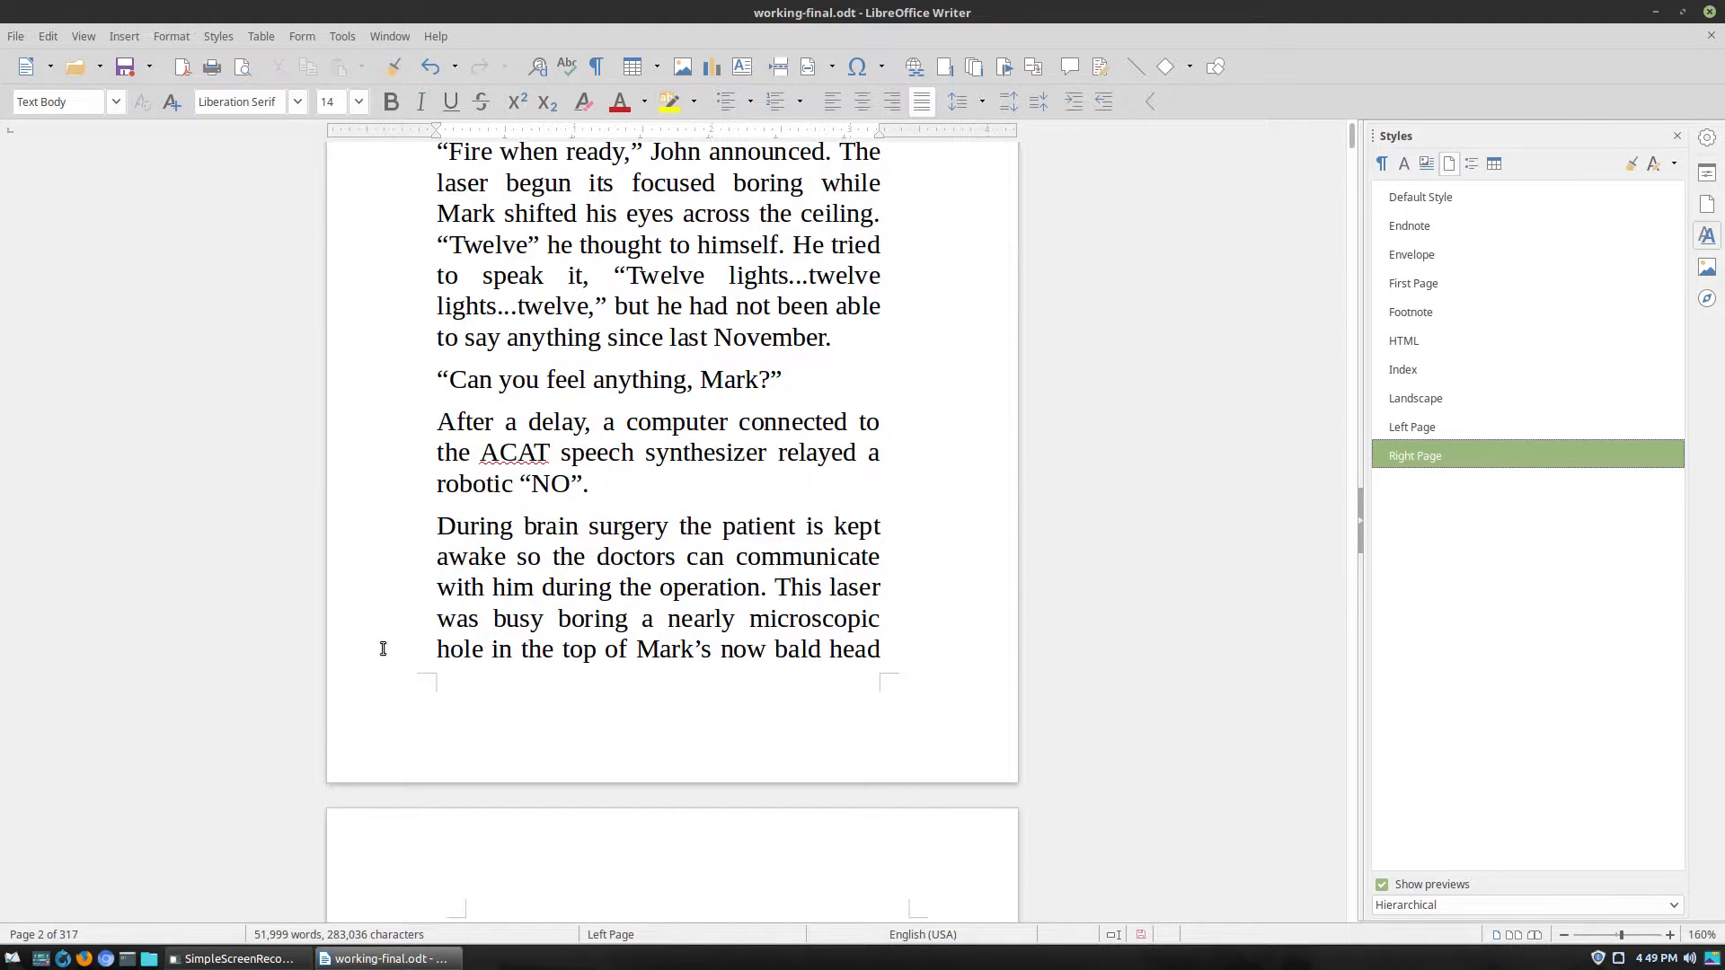
Compare the alternating margins where pages 2, 3 and 4 of the manuscript meet.
scroll(413, 557, down, 5)
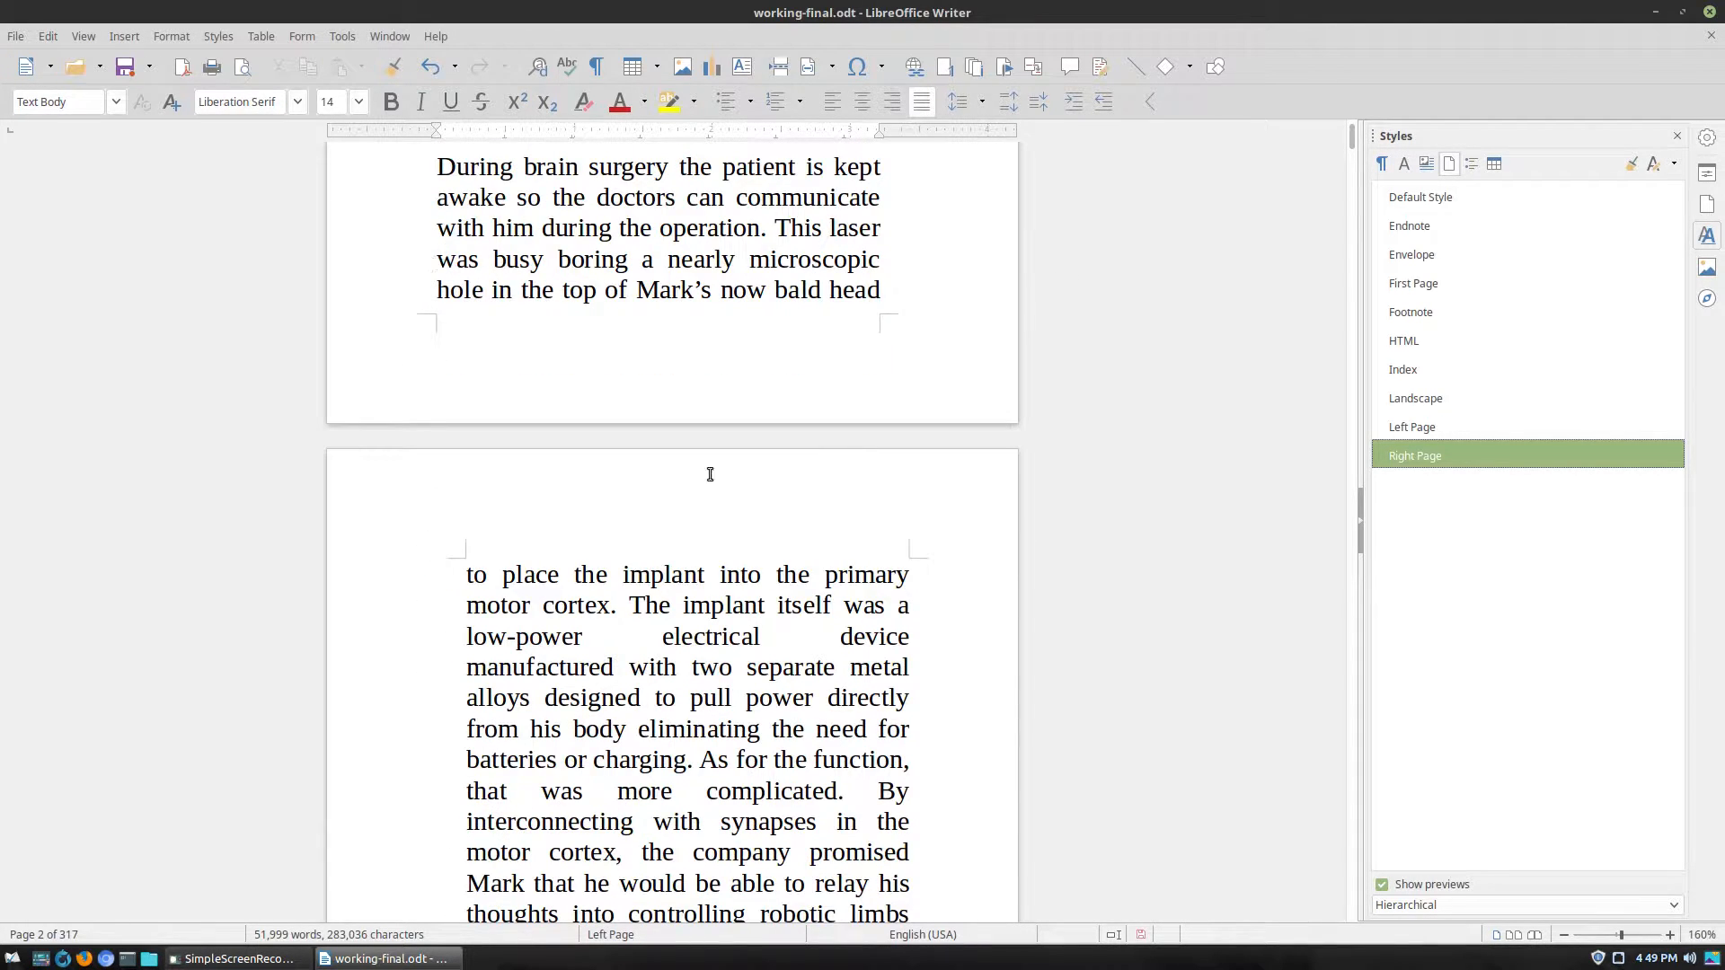
scroll(941, 654, down, 14)
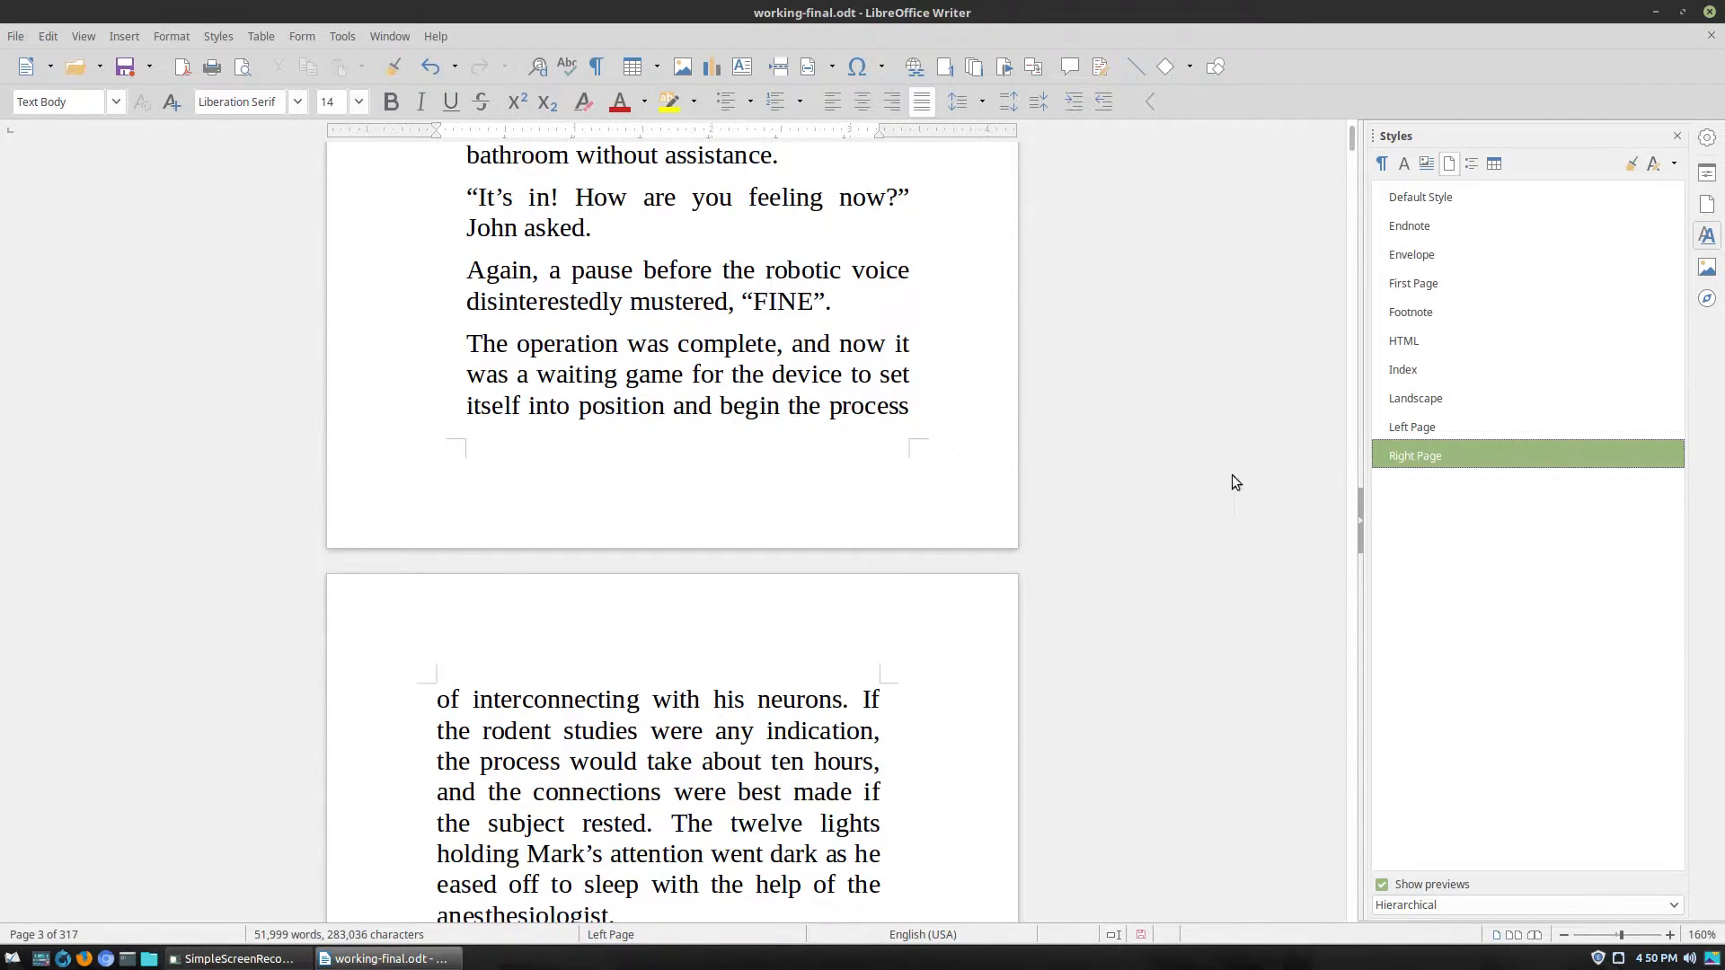
scroll(828, 597, down, 5)
scroll(808, 552, up, 5)
scroll(803, 548, up, 2)
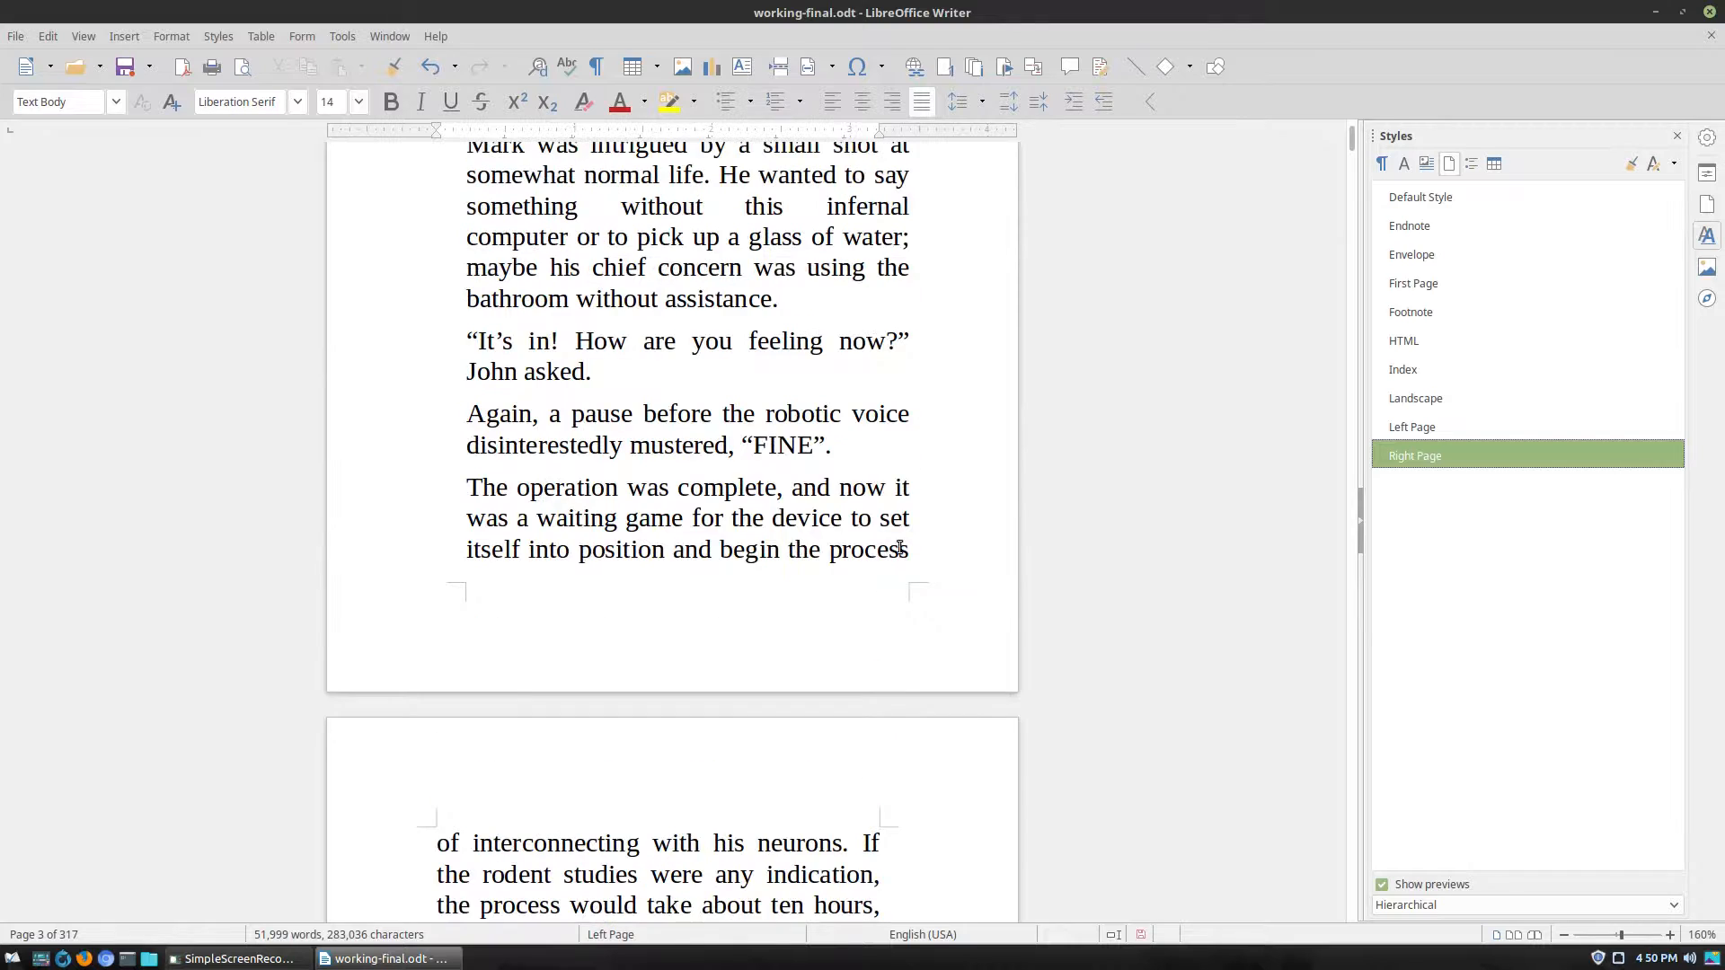
right_click(1428, 461)
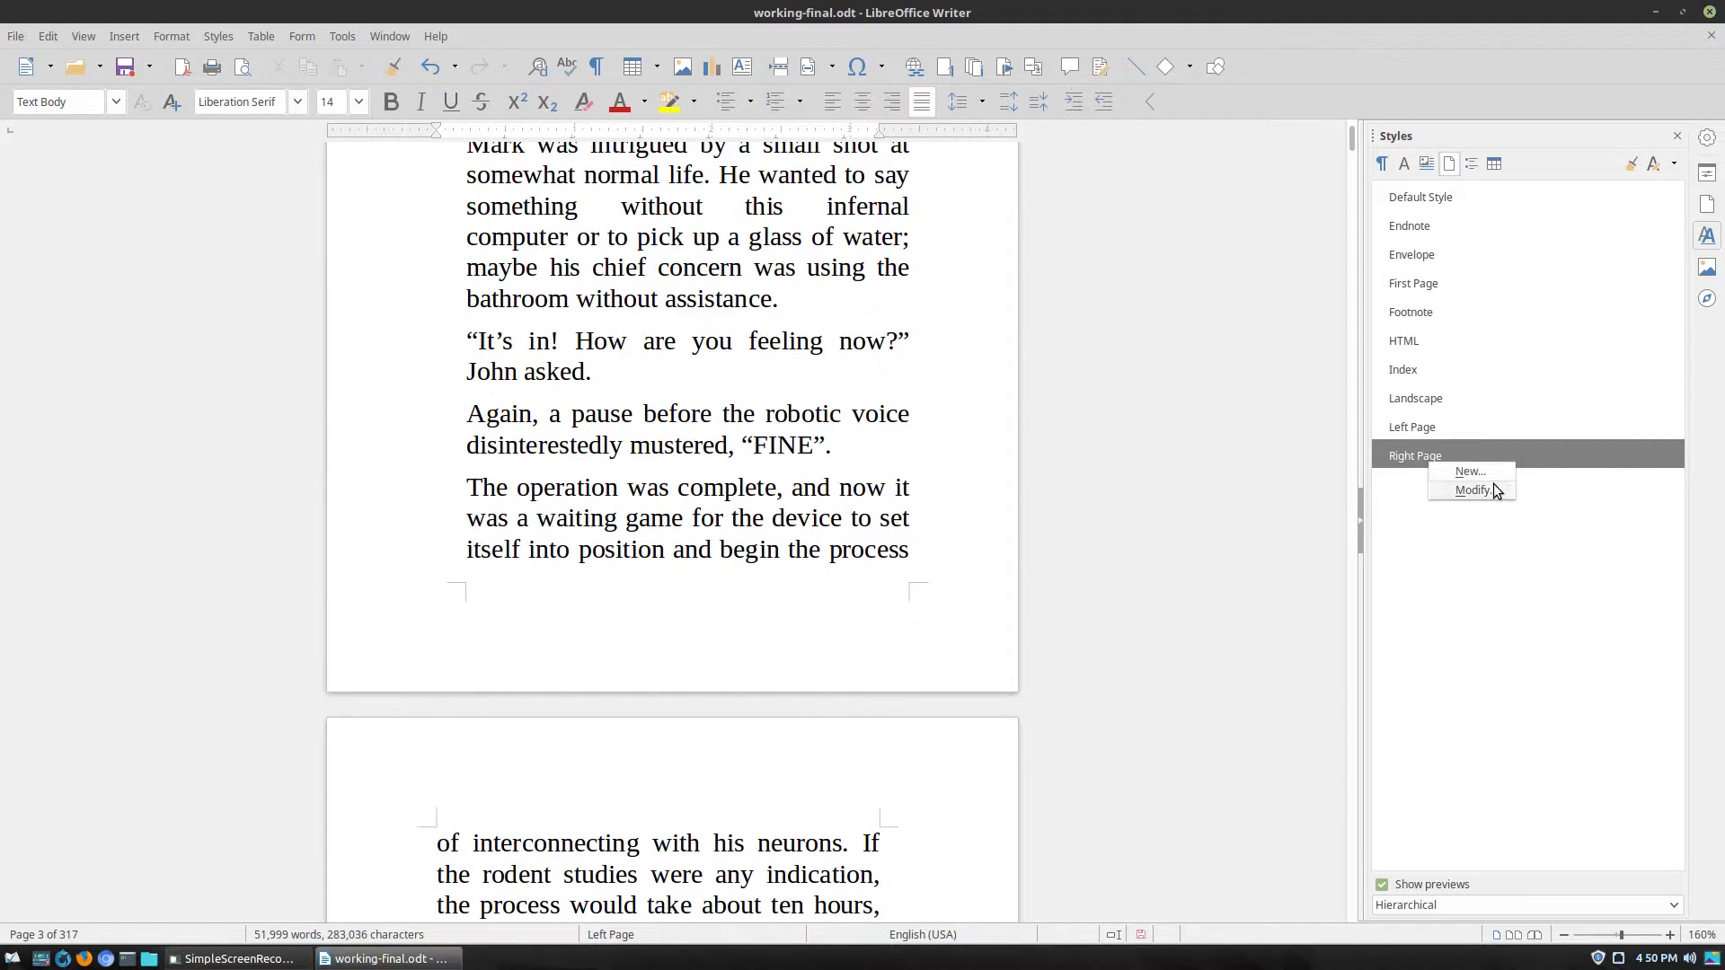
click(994, 458)
Check which page style applies to pages 3 and 4 and examine the mirrored margins across the first chapter.
click(683, 440)
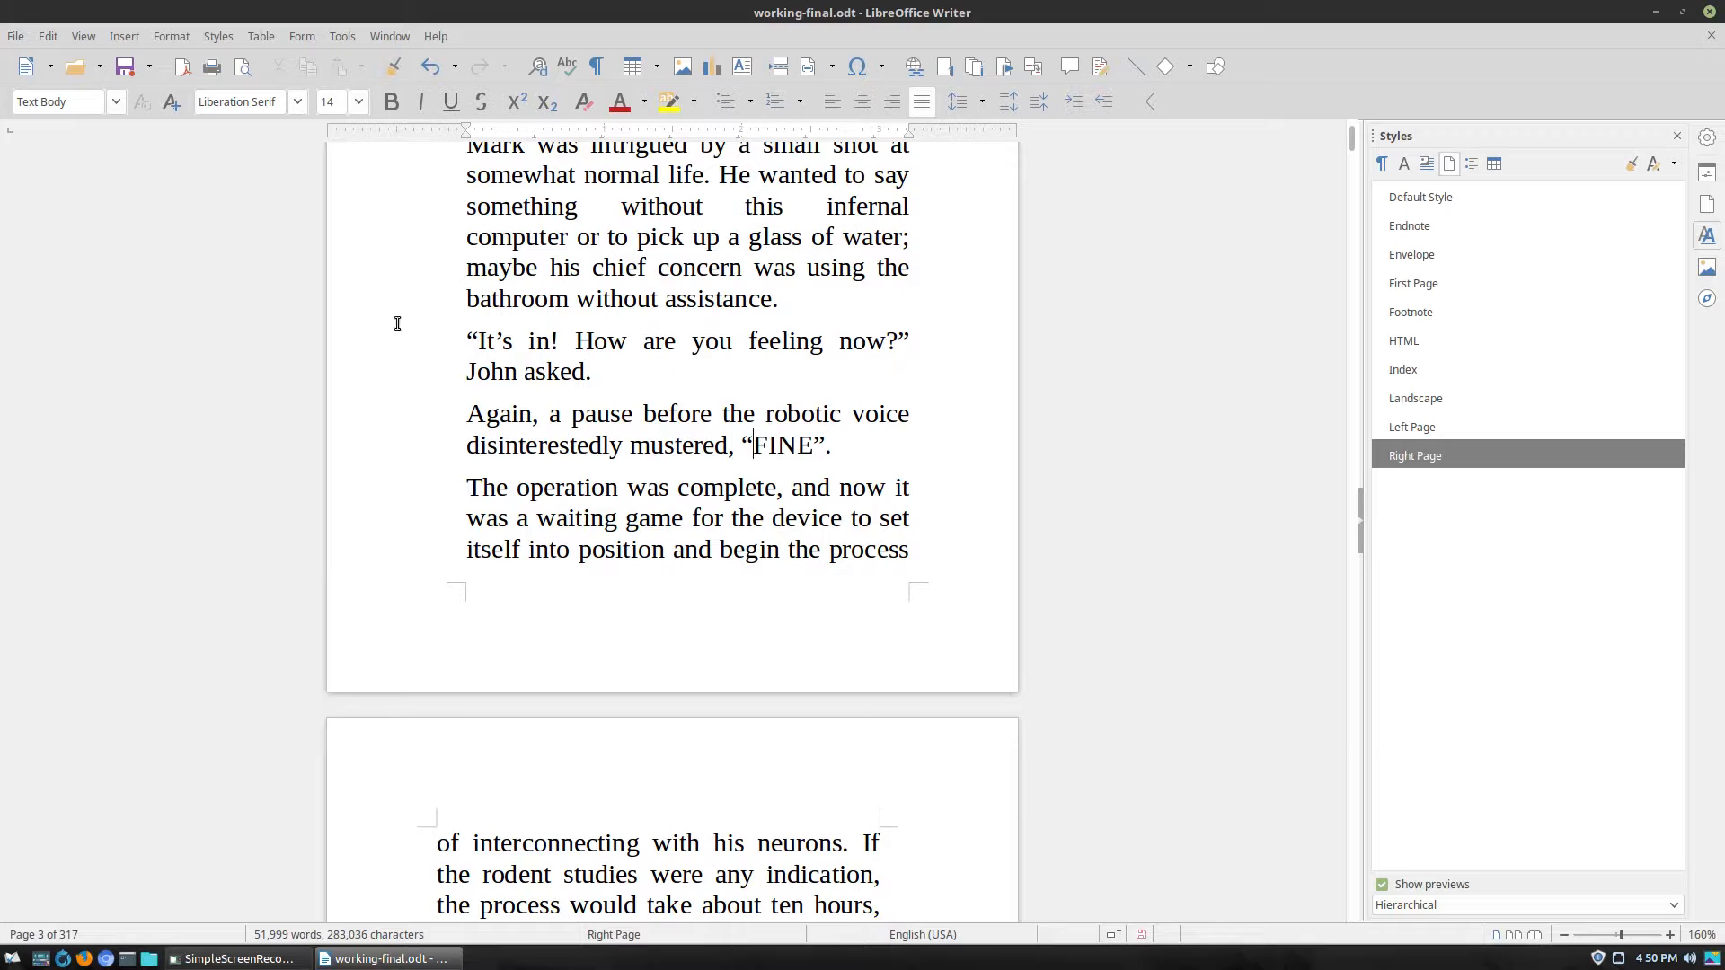
scroll(471, 440, down, 4)
scroll(471, 439, down, 1)
click(688, 509)
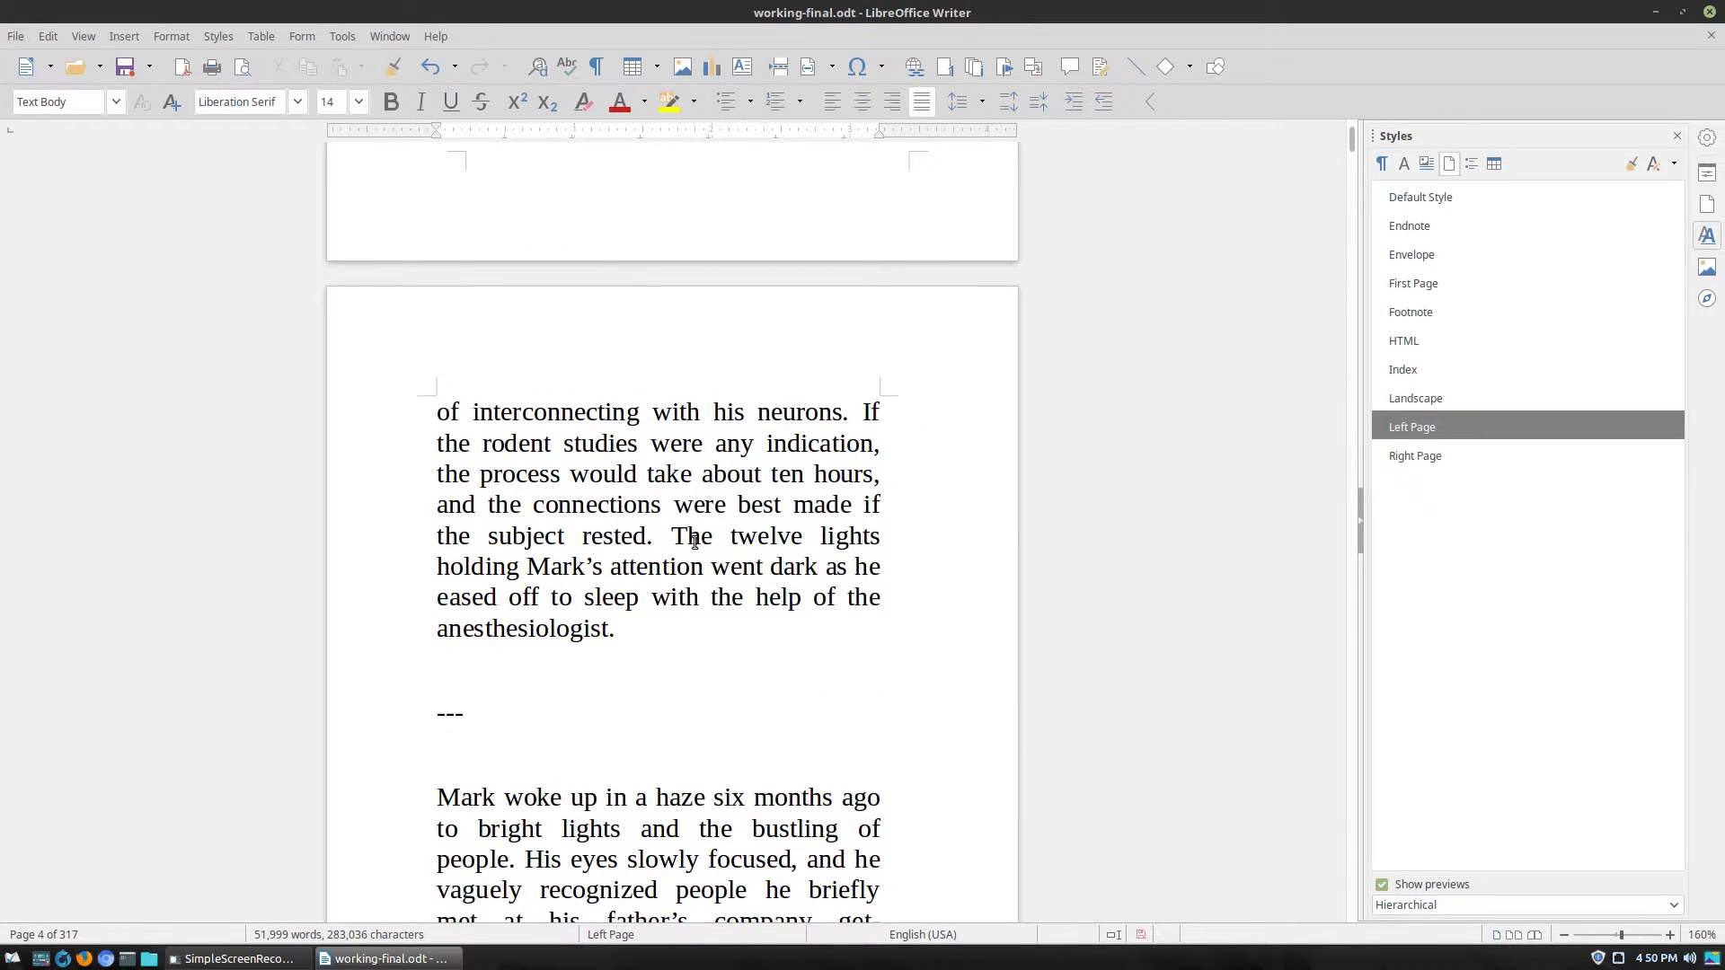
scroll(979, 617, up, 5)
scroll(1009, 539, down, 5)
scroll(975, 596, down, 1)
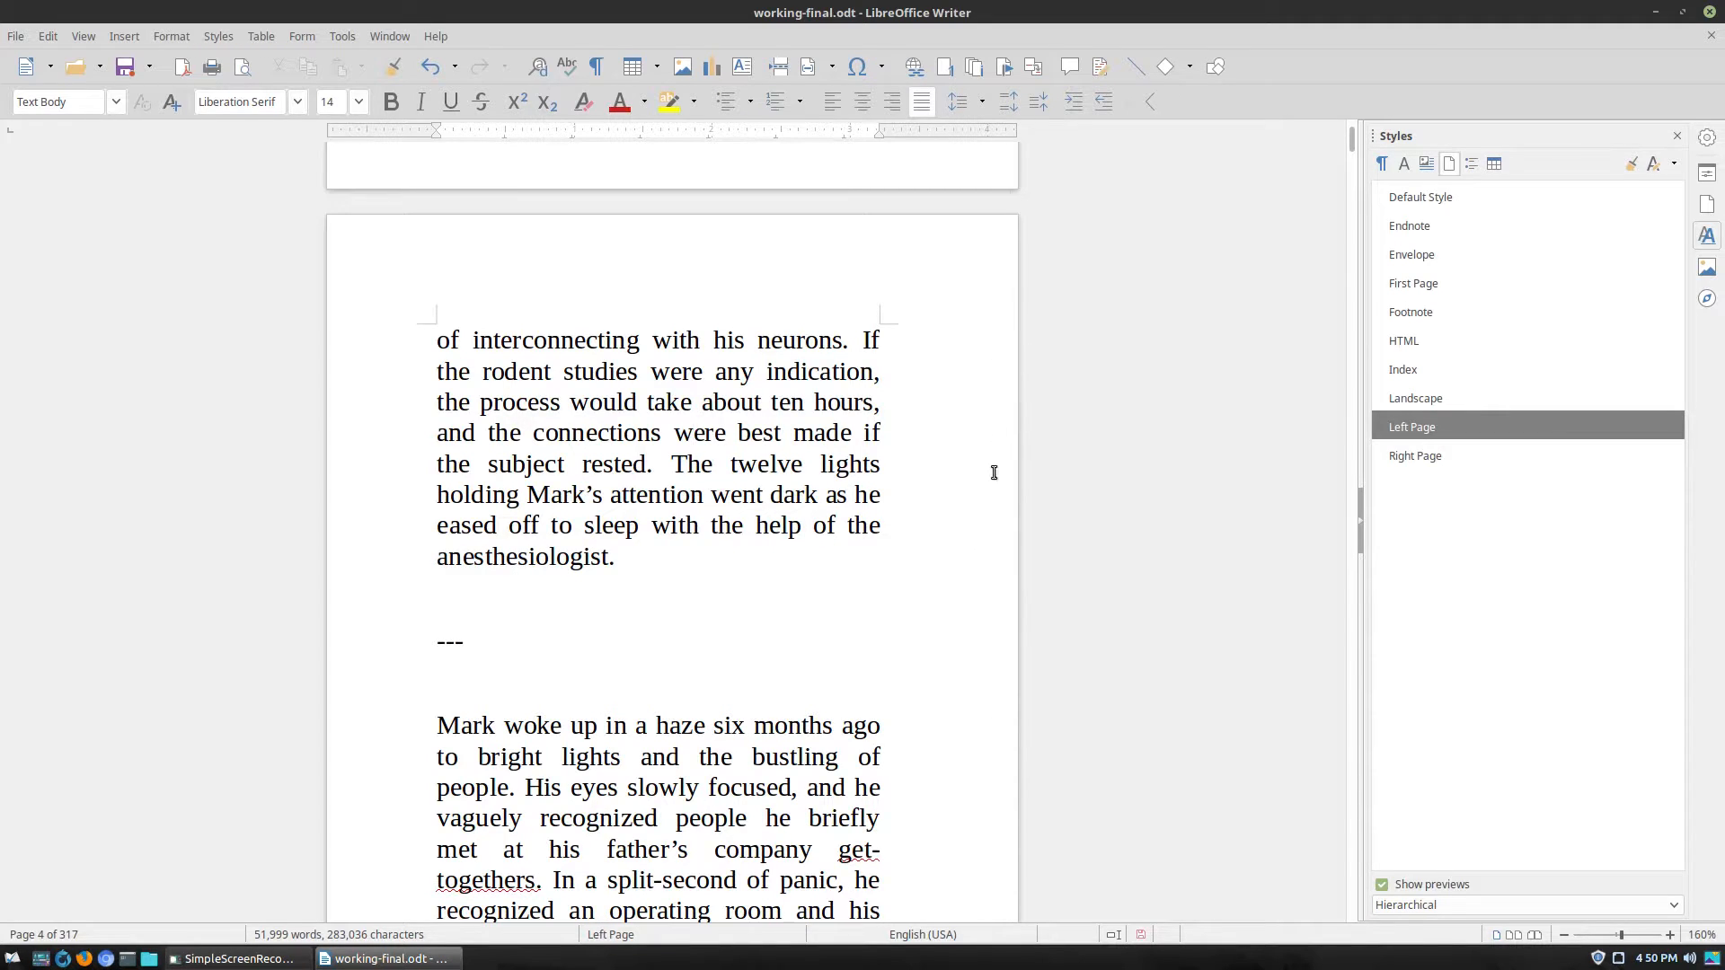
scroll(1012, 719, up, 6)
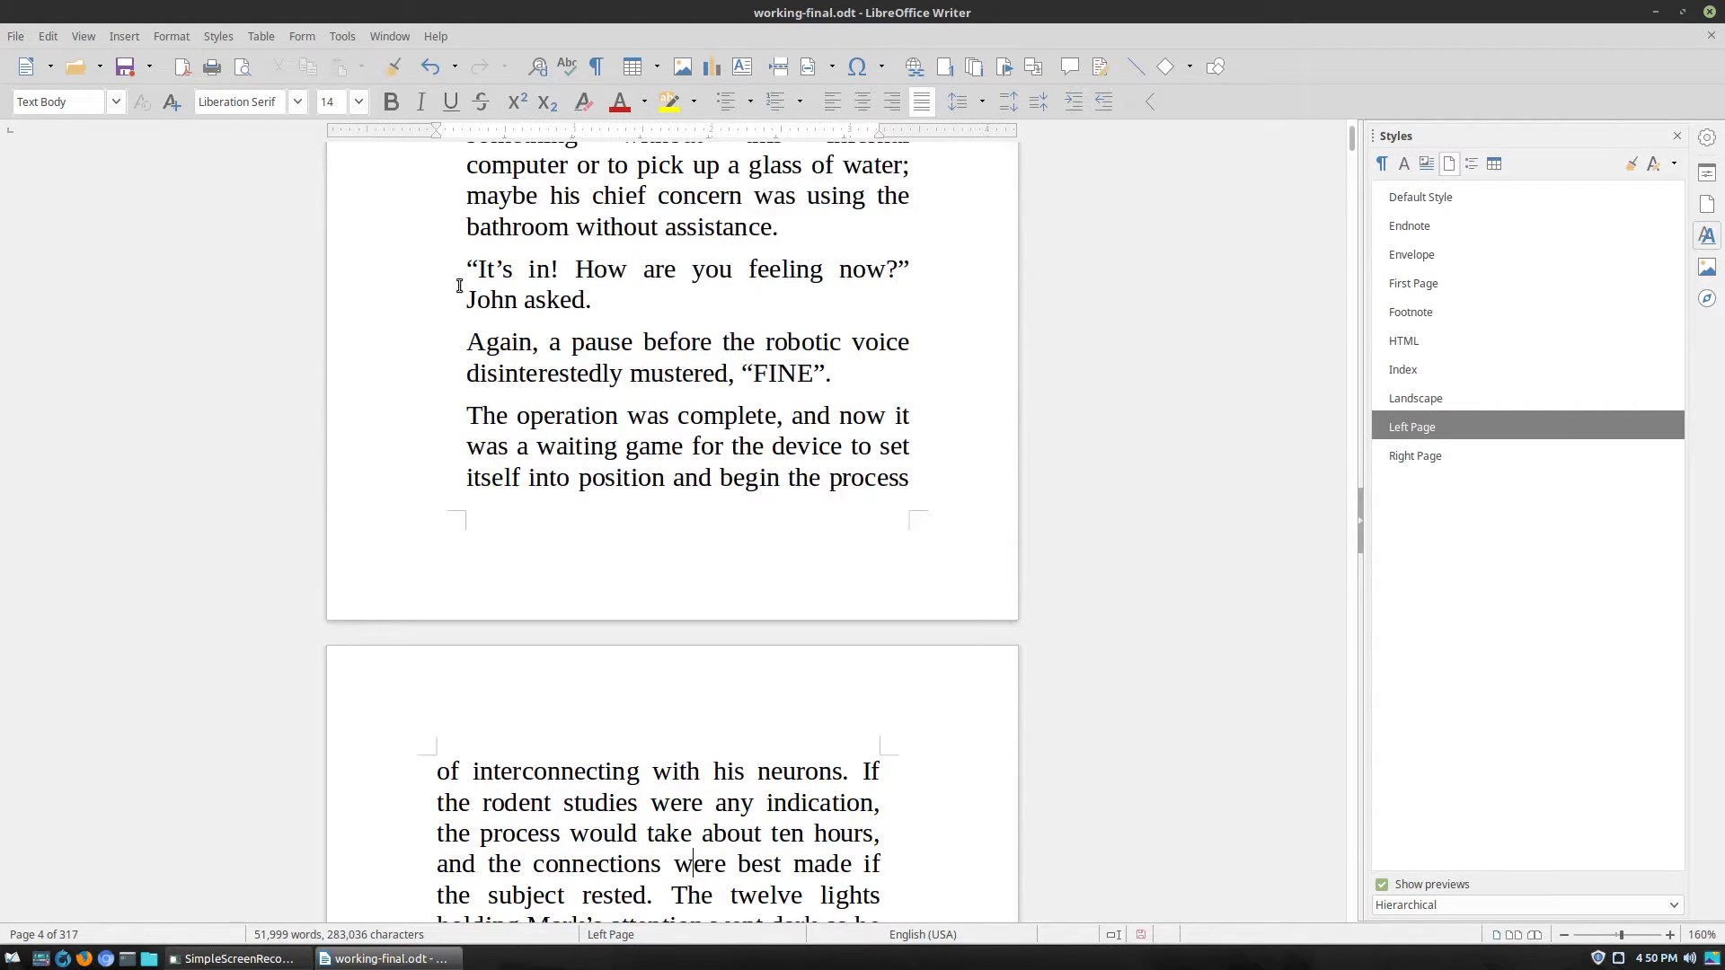
scroll(519, 660, down, 6)
scroll(520, 661, down, 20)
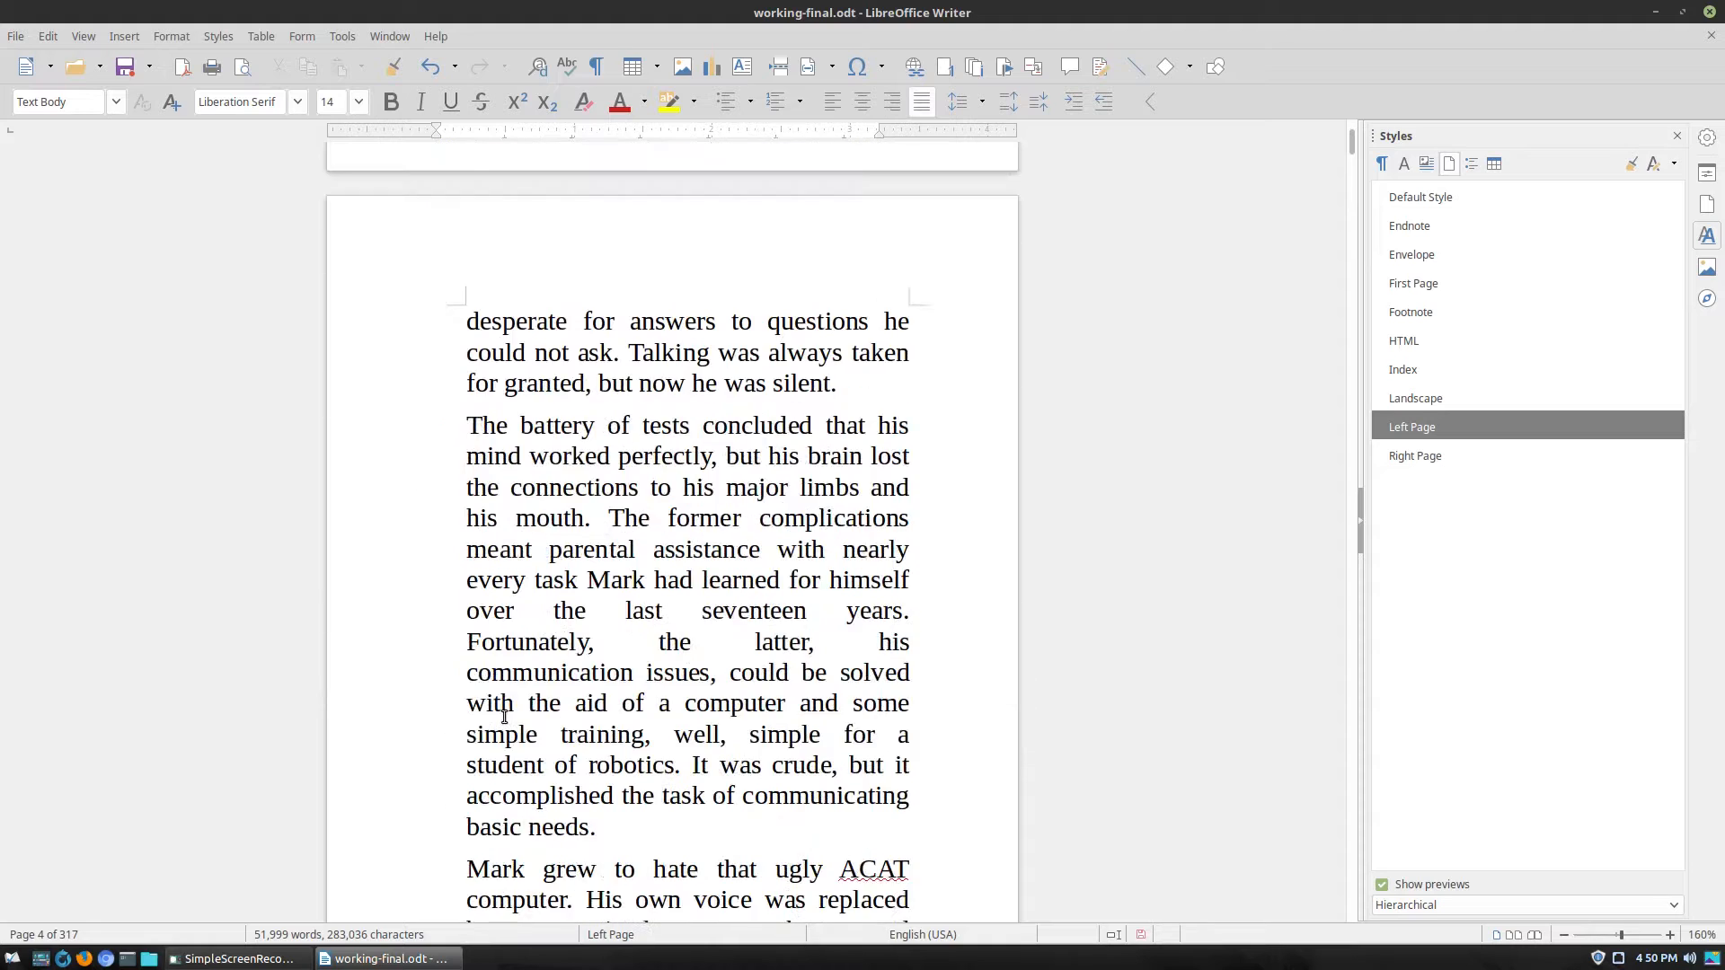
scroll(1348, 144, up, 20)
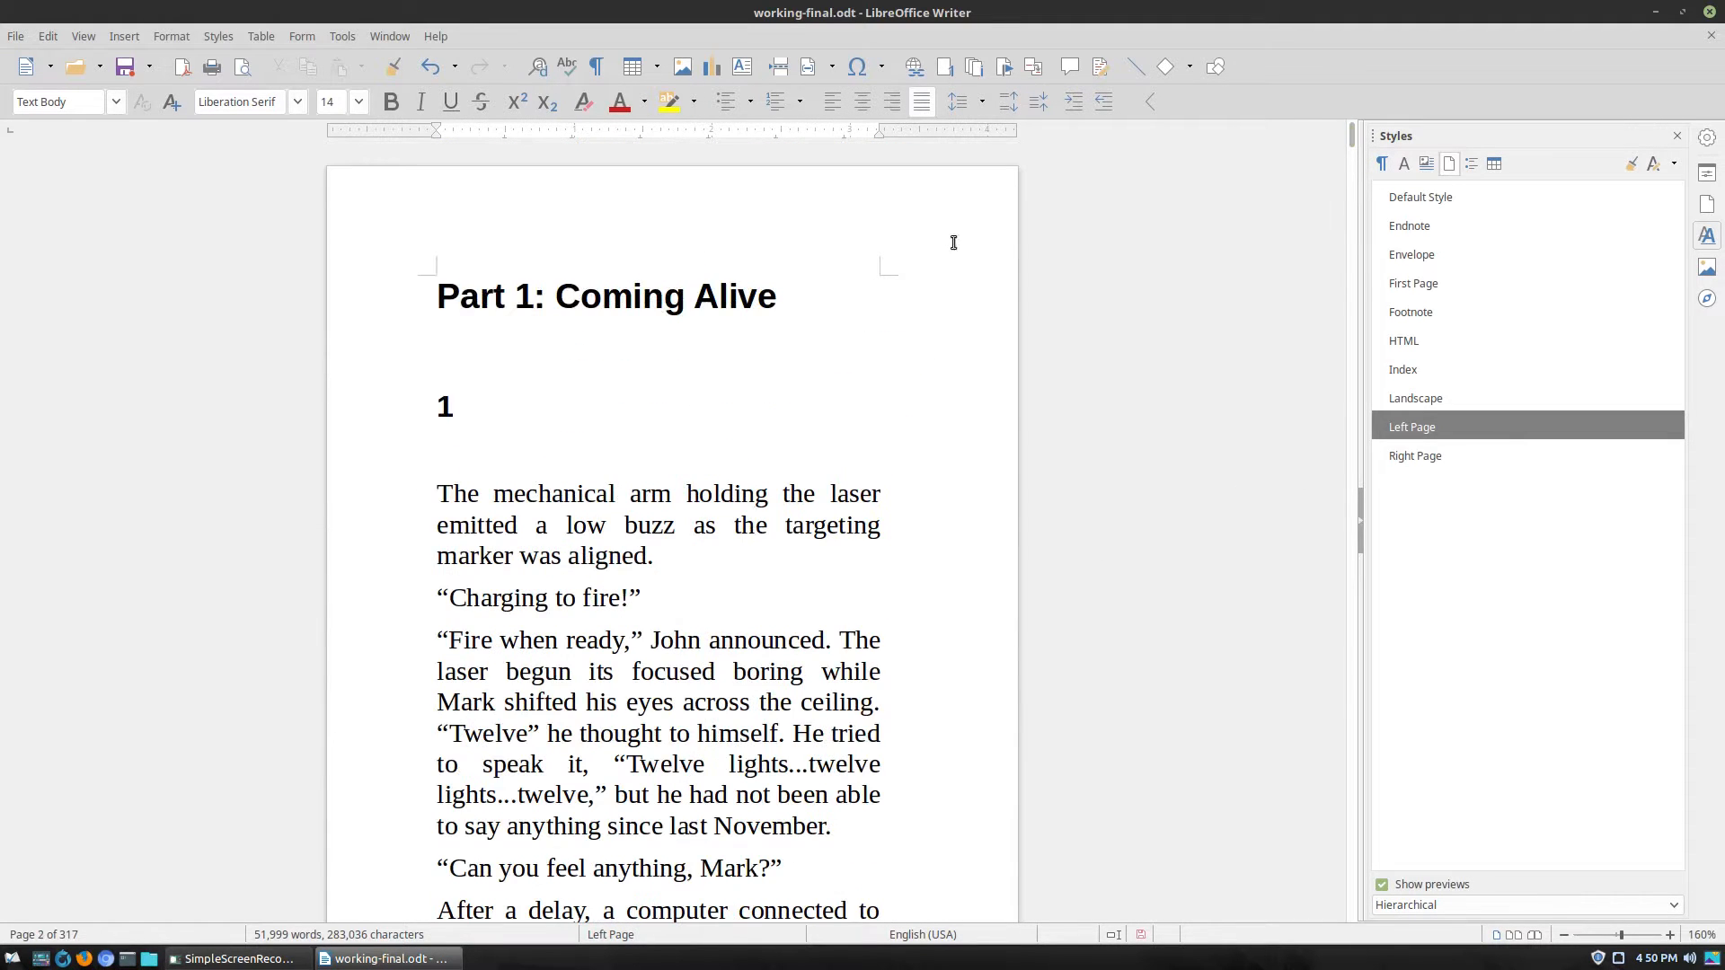
Insert an empty paragraph above the "Part 1: Coming Alive" heading.
click(432, 300)
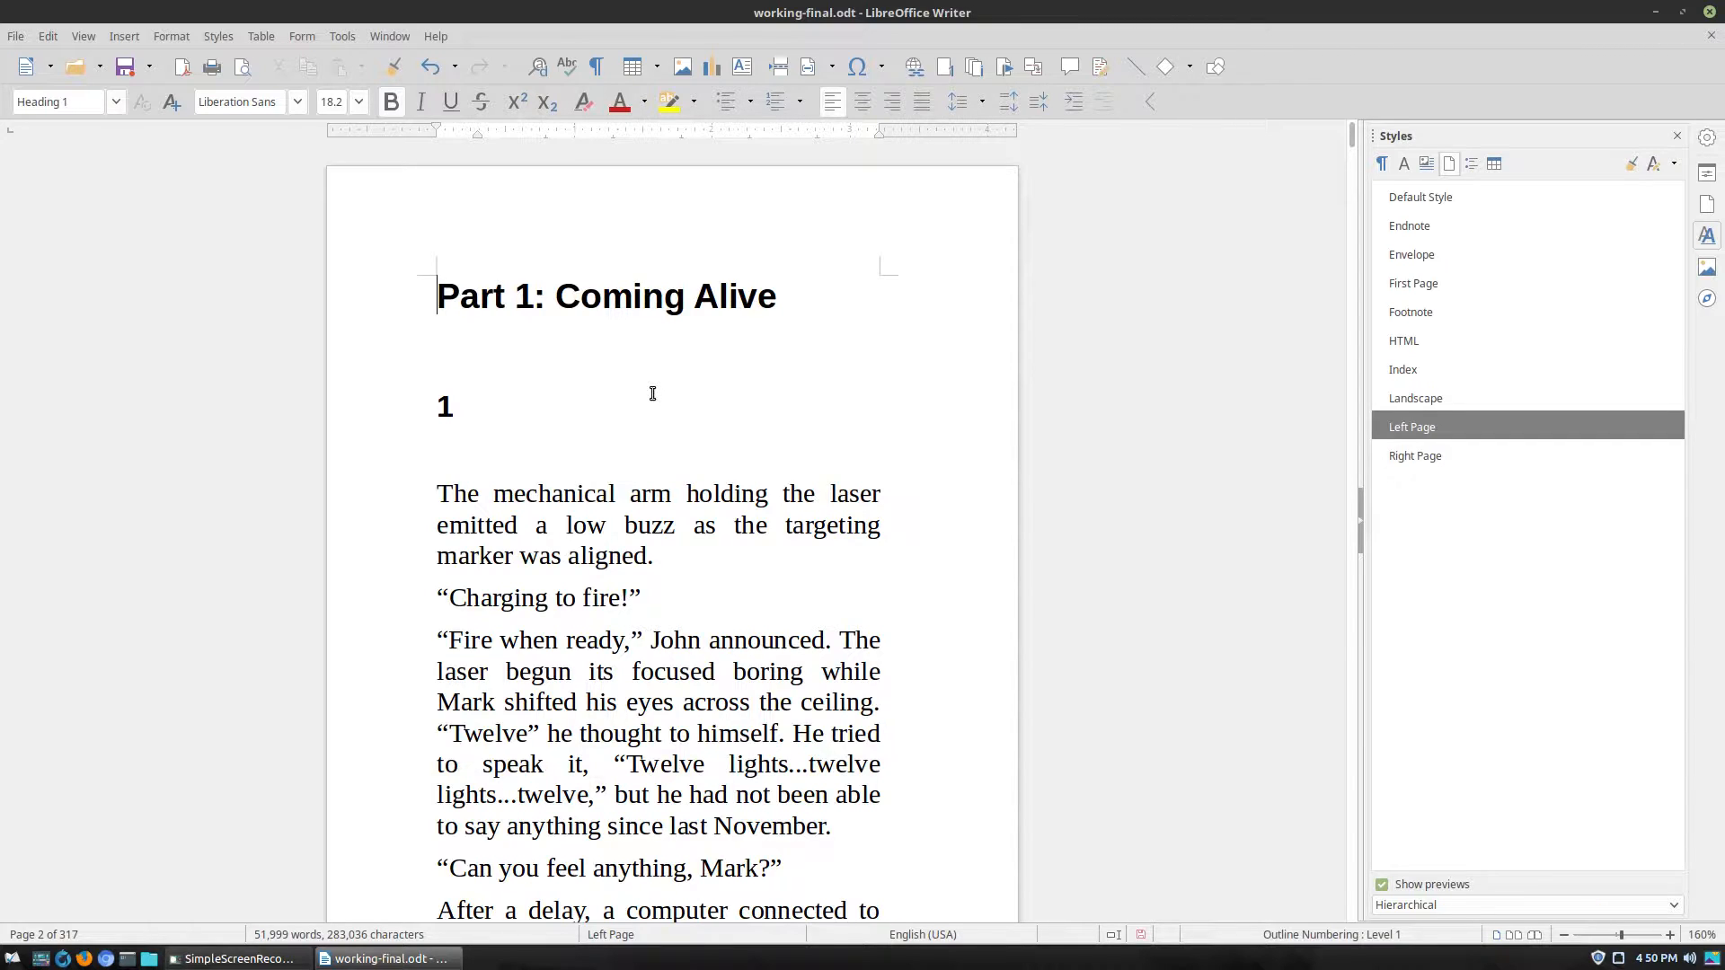
key(Return)
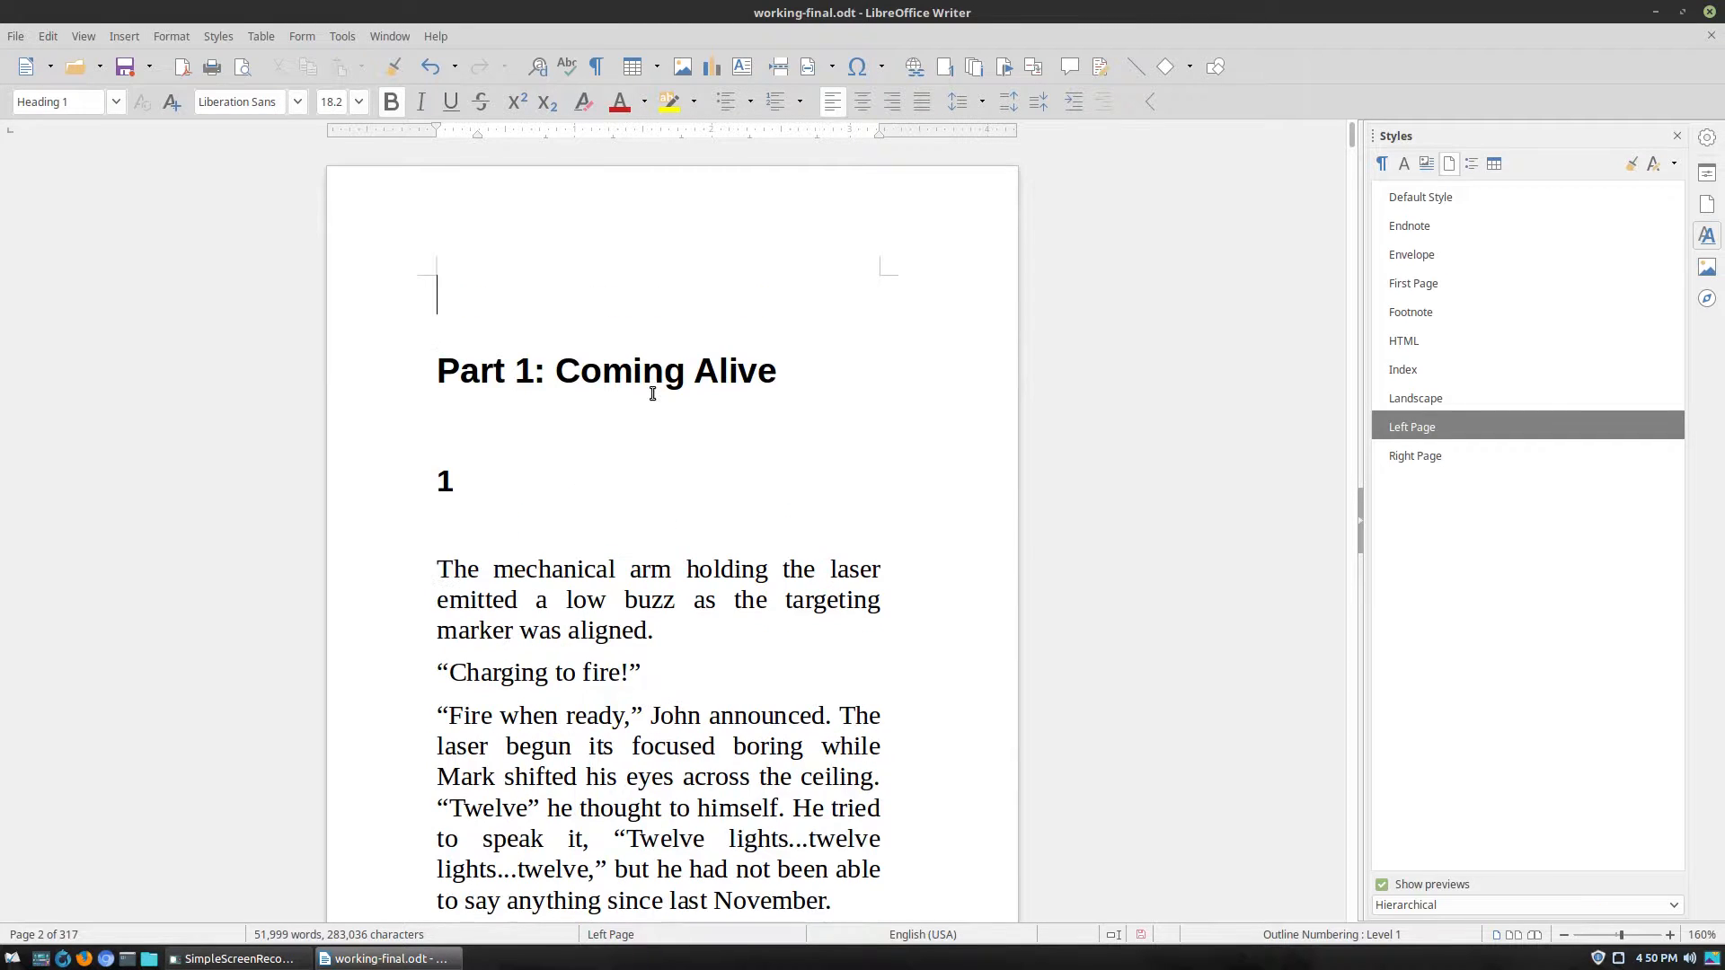
Set the paper size of the Default Style page style to 5.00" wide by 8.00" high and apply it.
click(1445, 205)
right_click(1444, 200)
click(1490, 228)
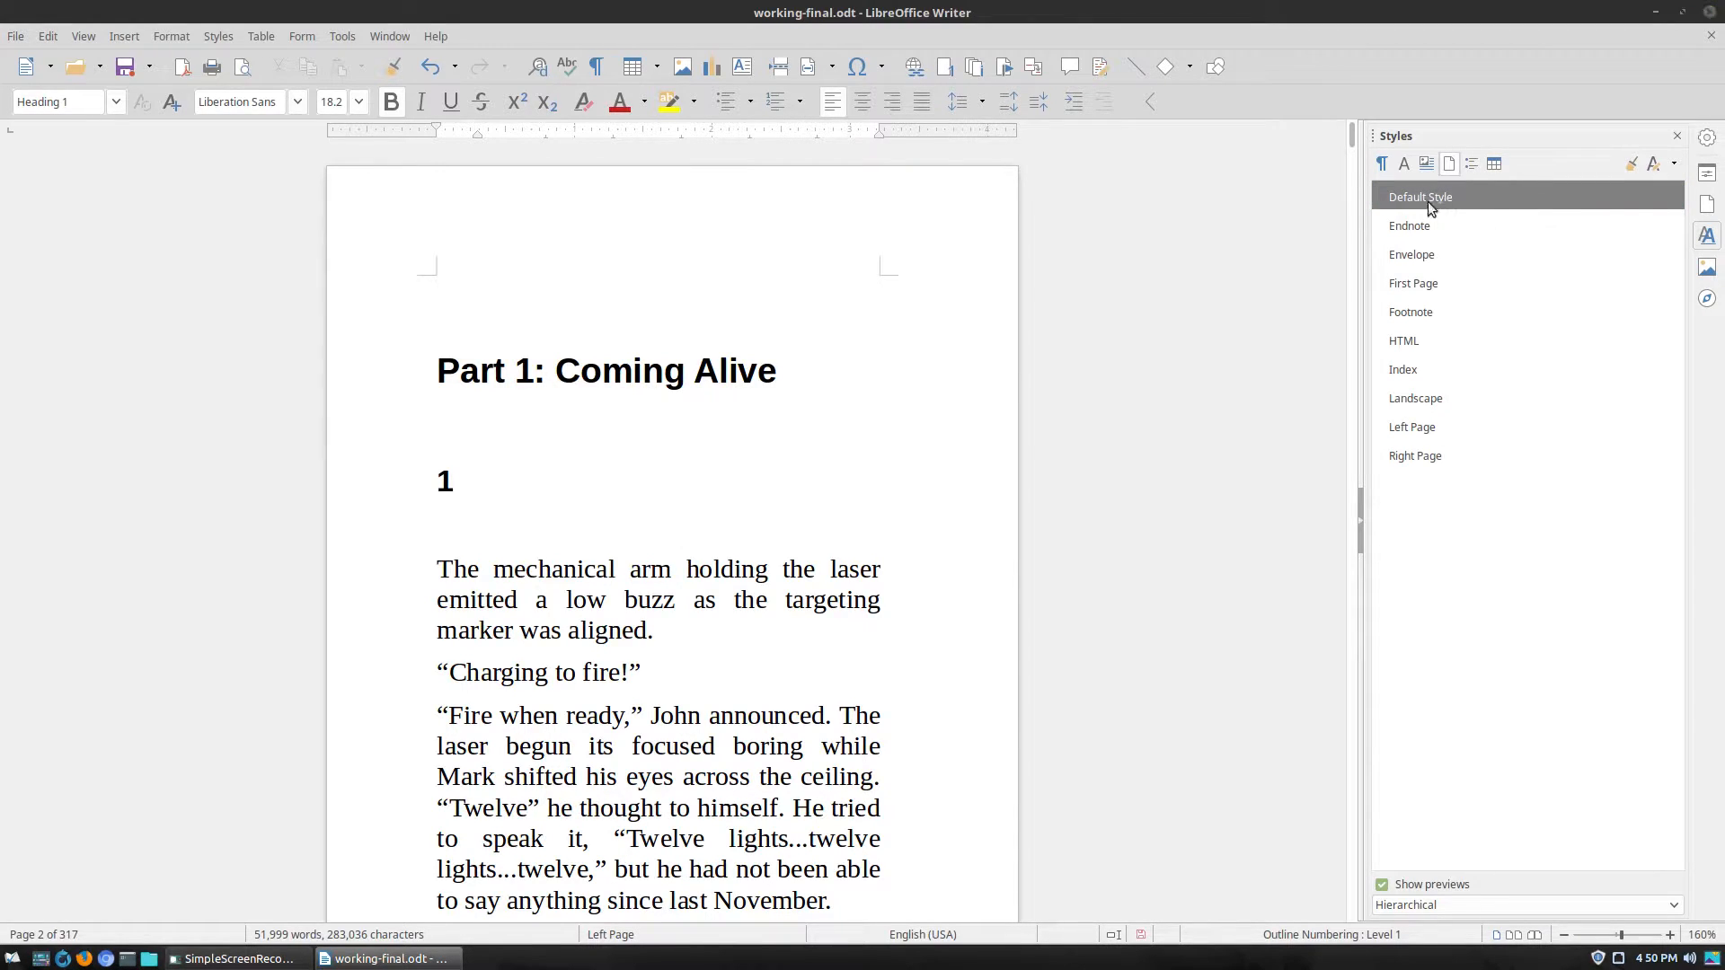
drag(682, 325, 617, 325)
text(5.00)
key(Tab)
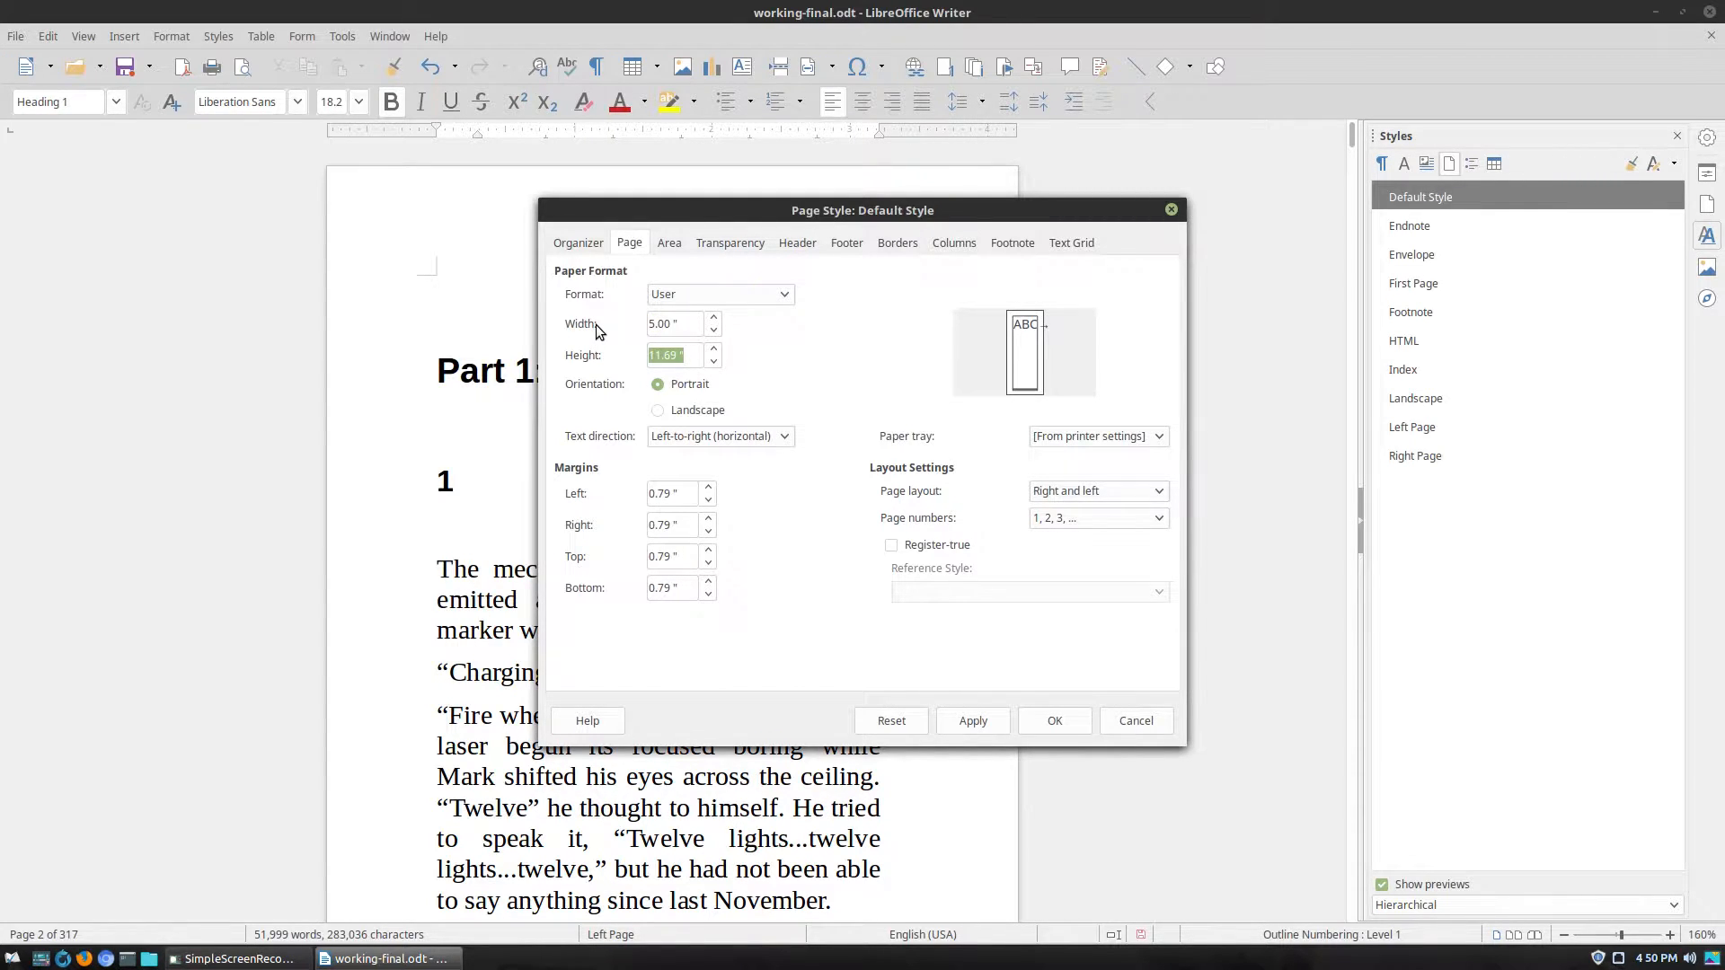
text(8)
key(Tab)
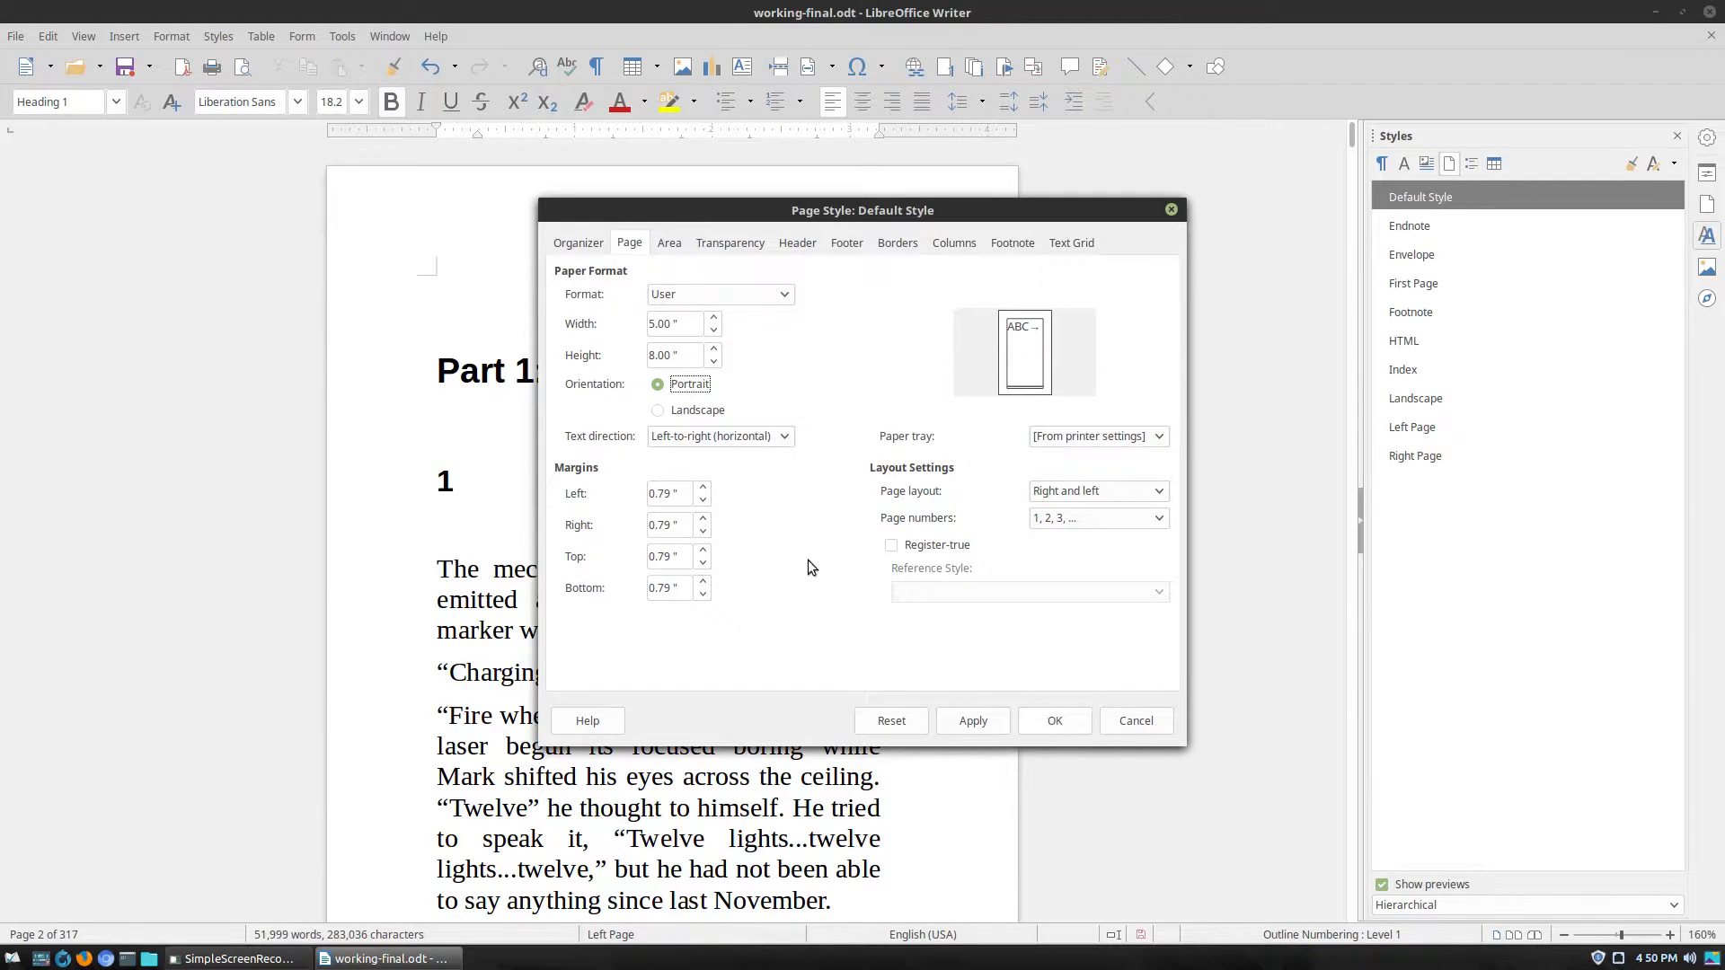
click(1074, 724)
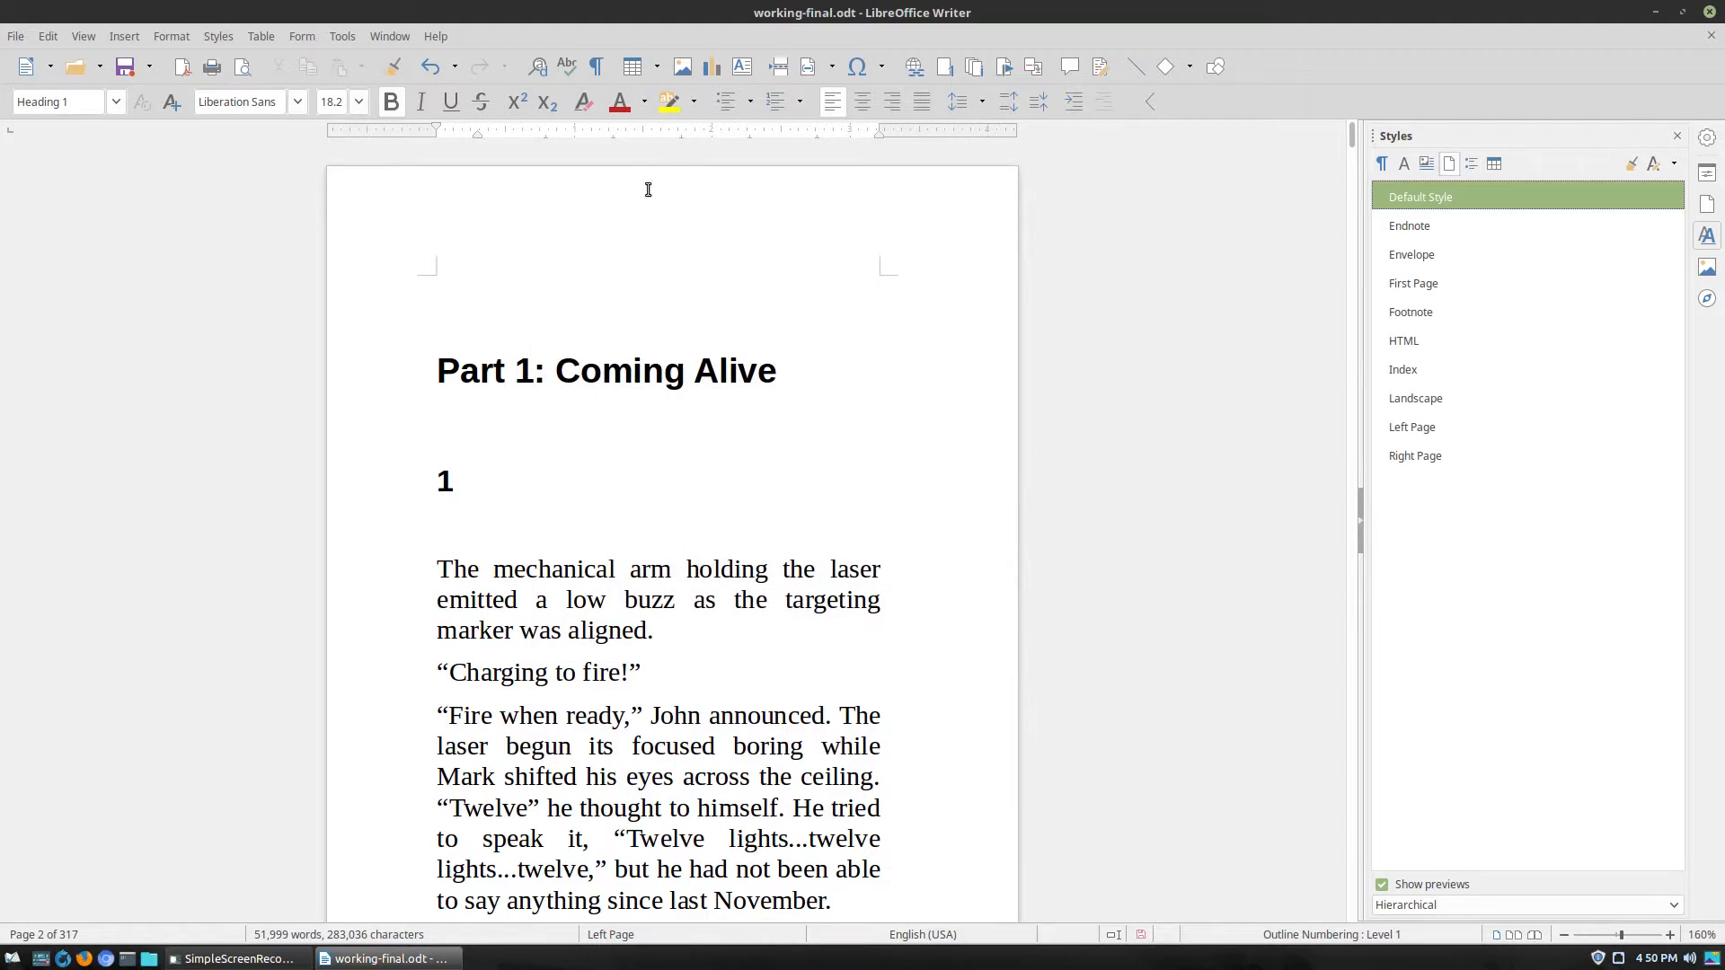
Insert a page break with the Default Style page style before the "Part 1: Coming Alive" heading.
click(124, 37)
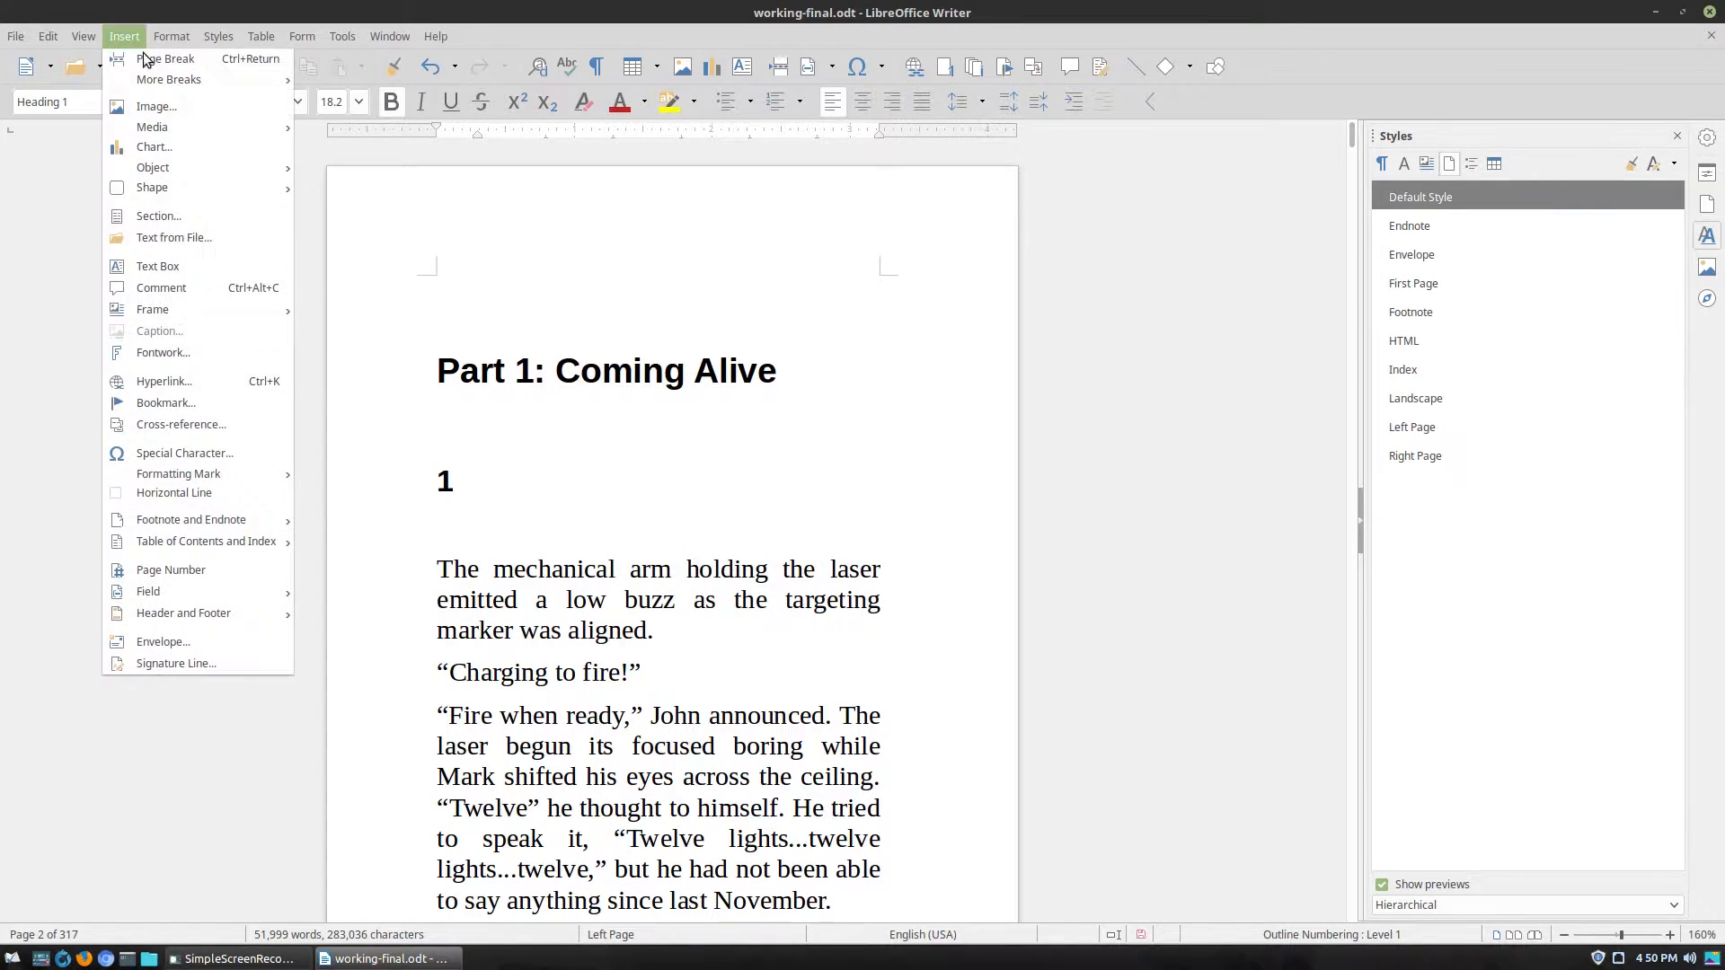
mouse_move(177, 82)
click(347, 128)
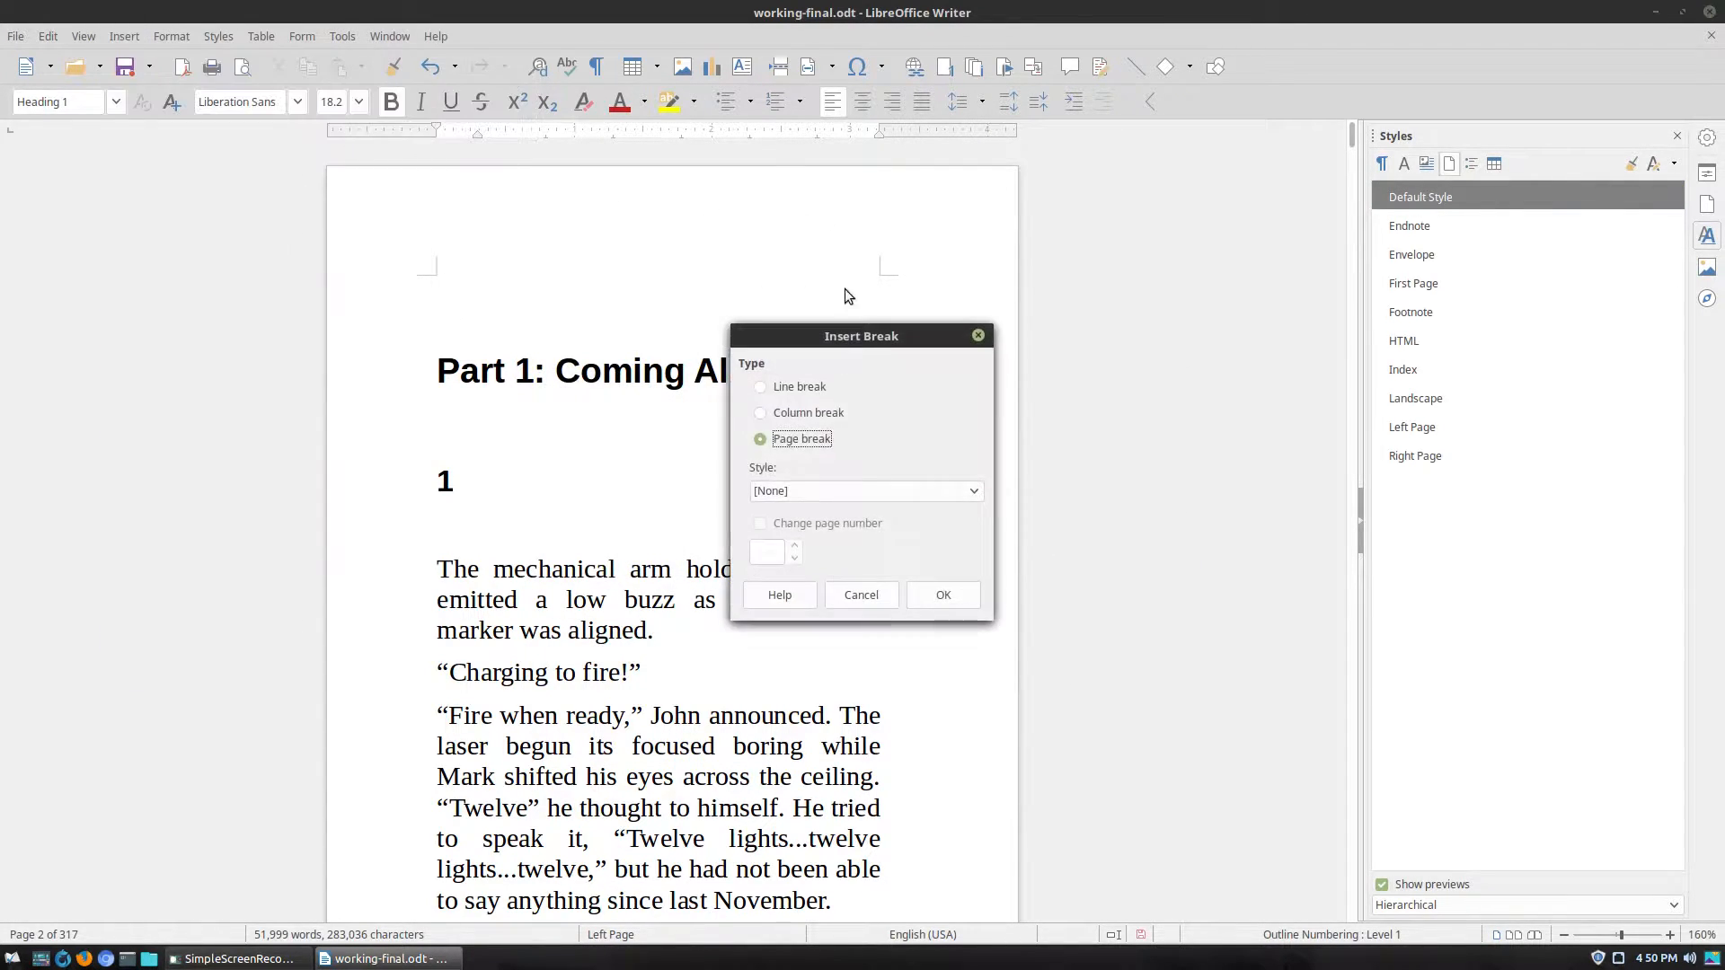
click(796, 501)
click(803, 523)
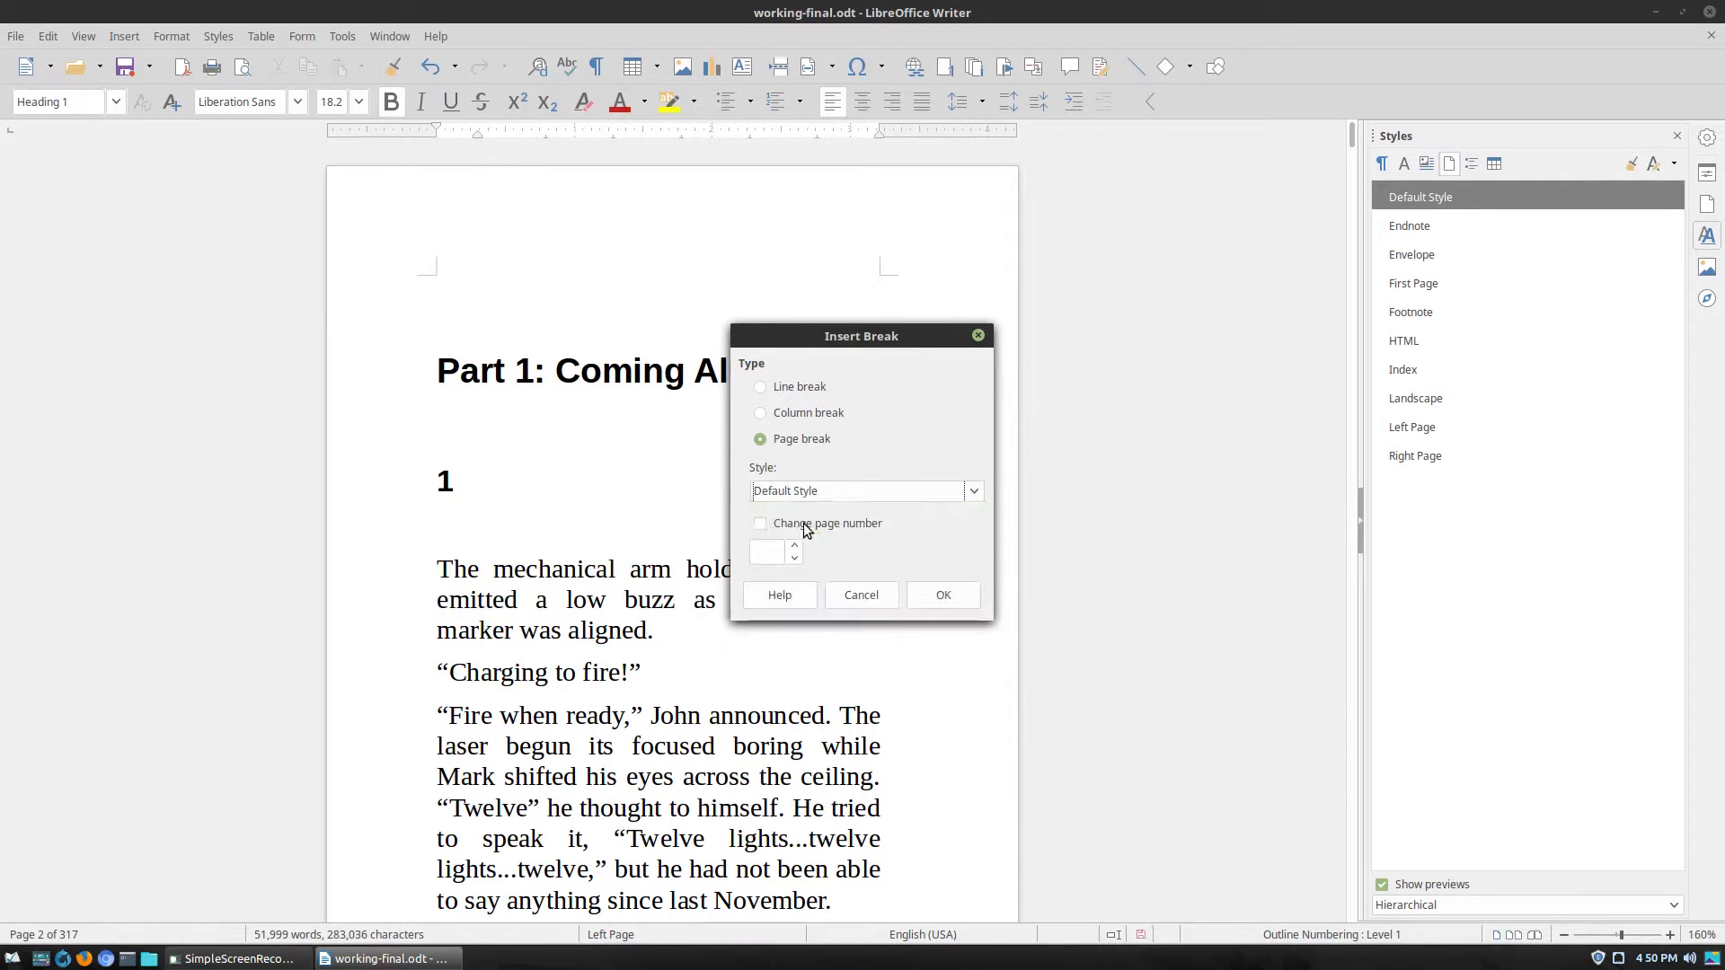
click(939, 595)
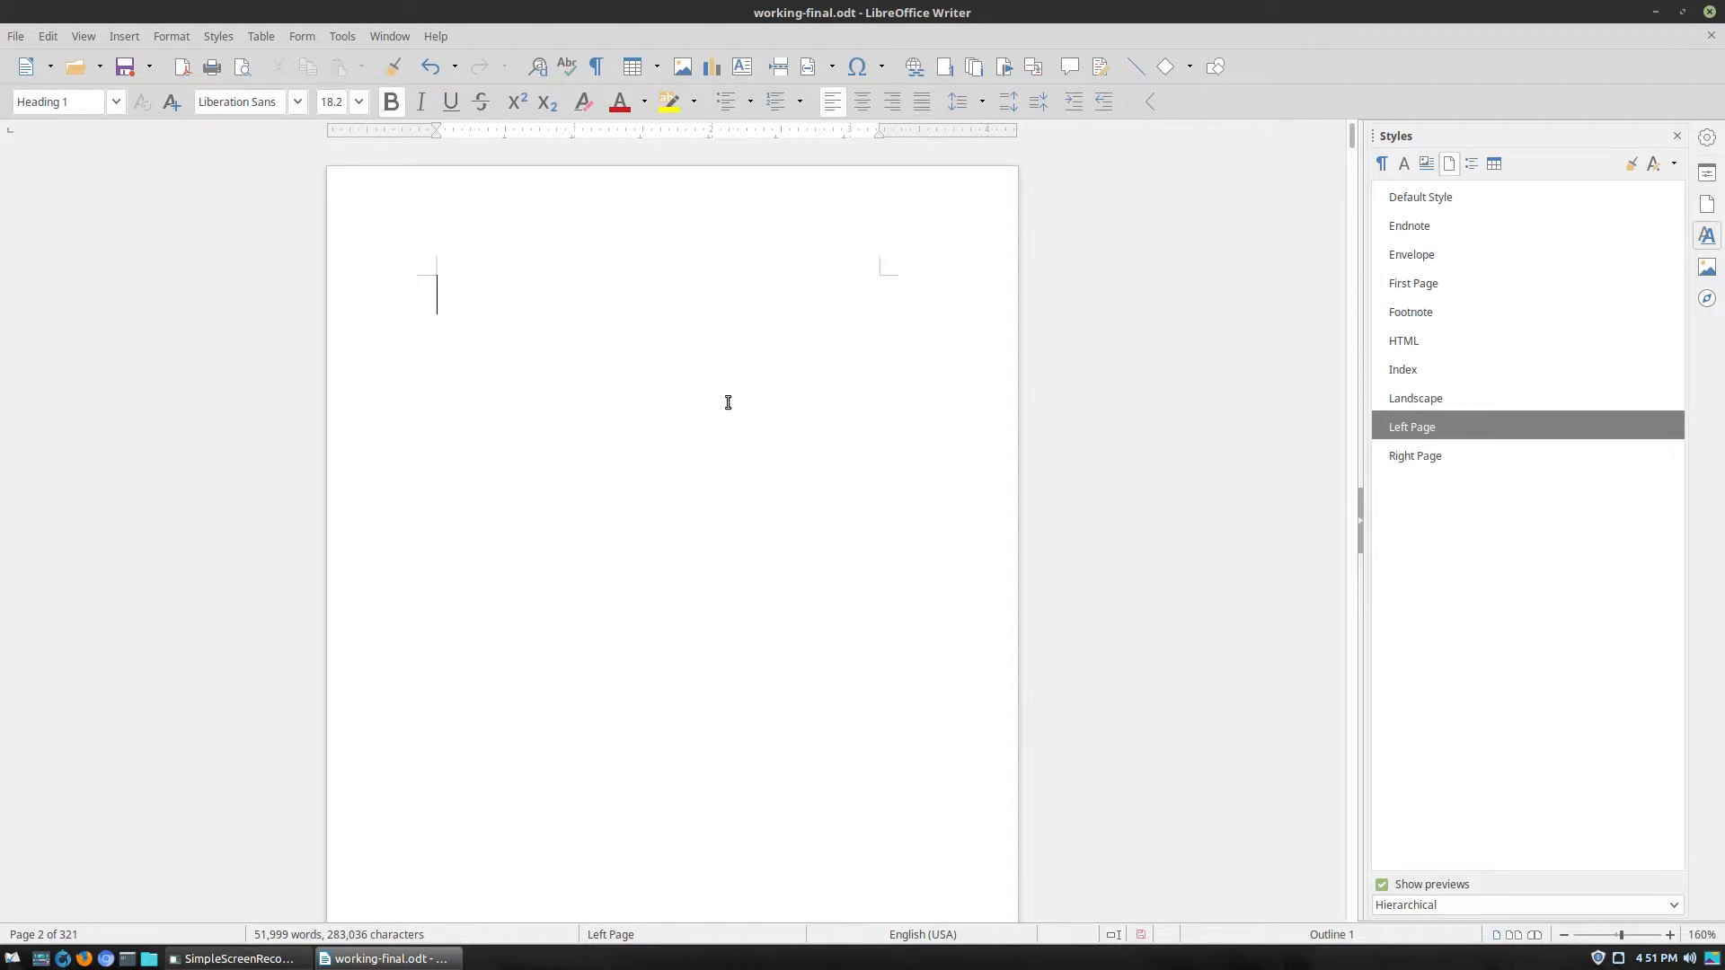
Apply the Default Style page style to the blank first page.
scroll(728, 403, down, 9)
scroll(728, 403, up, 3)
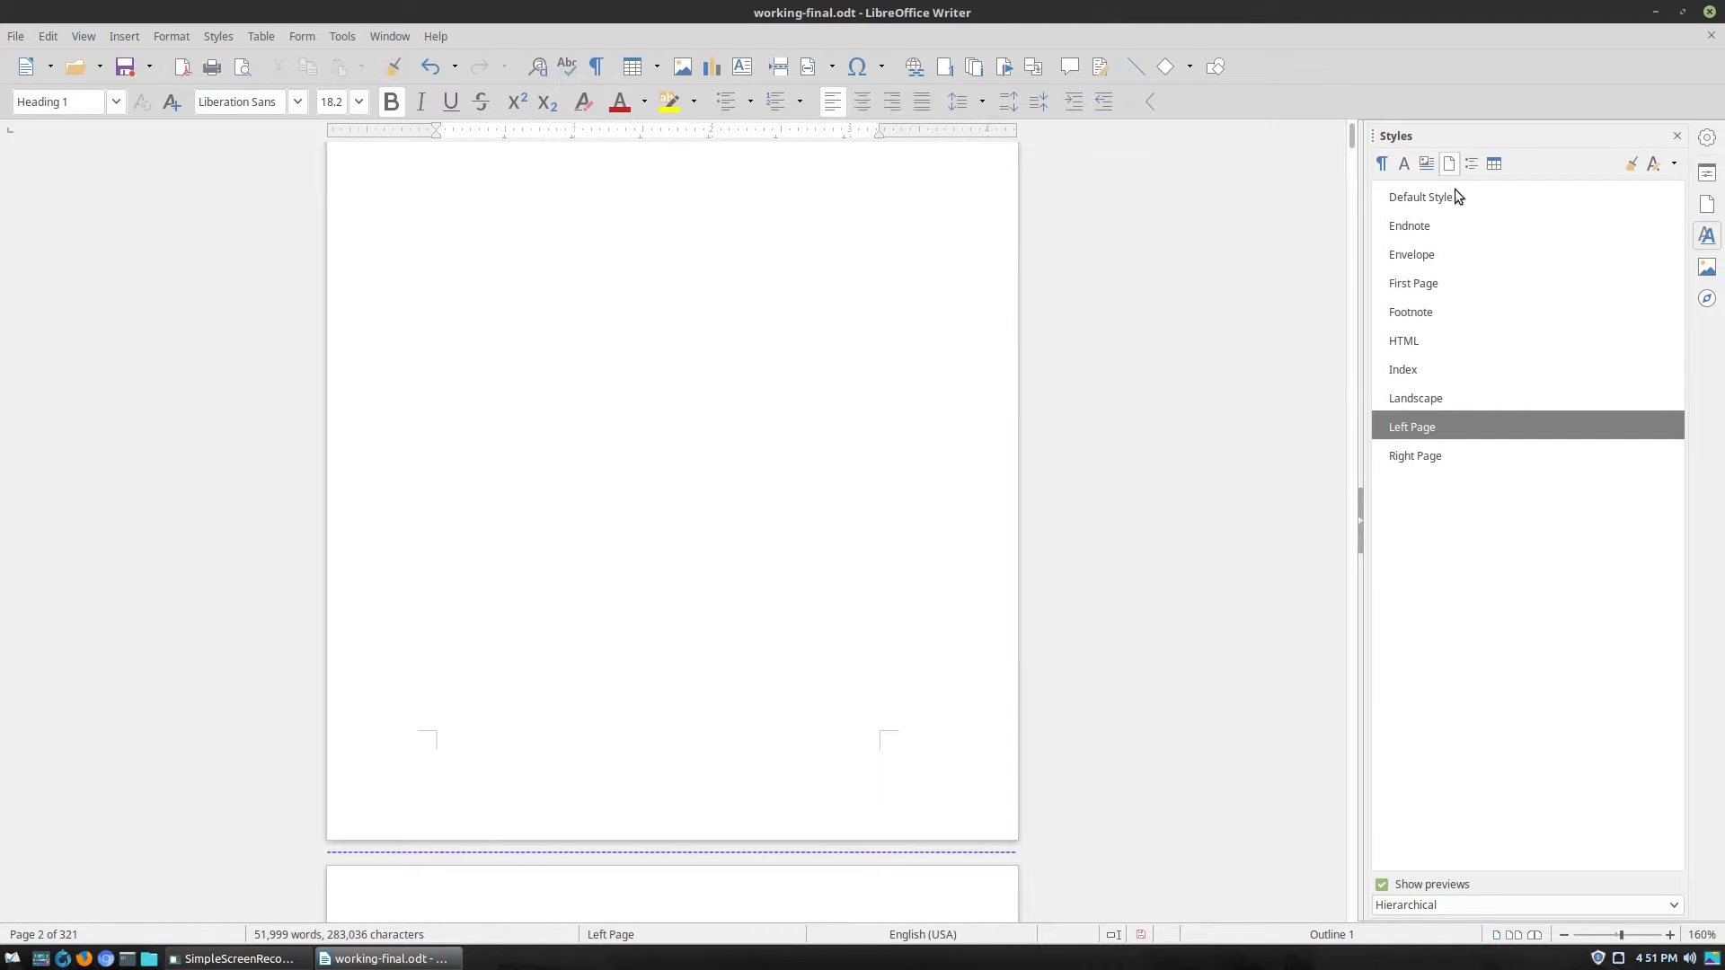
scroll(746, 362, up, 8)
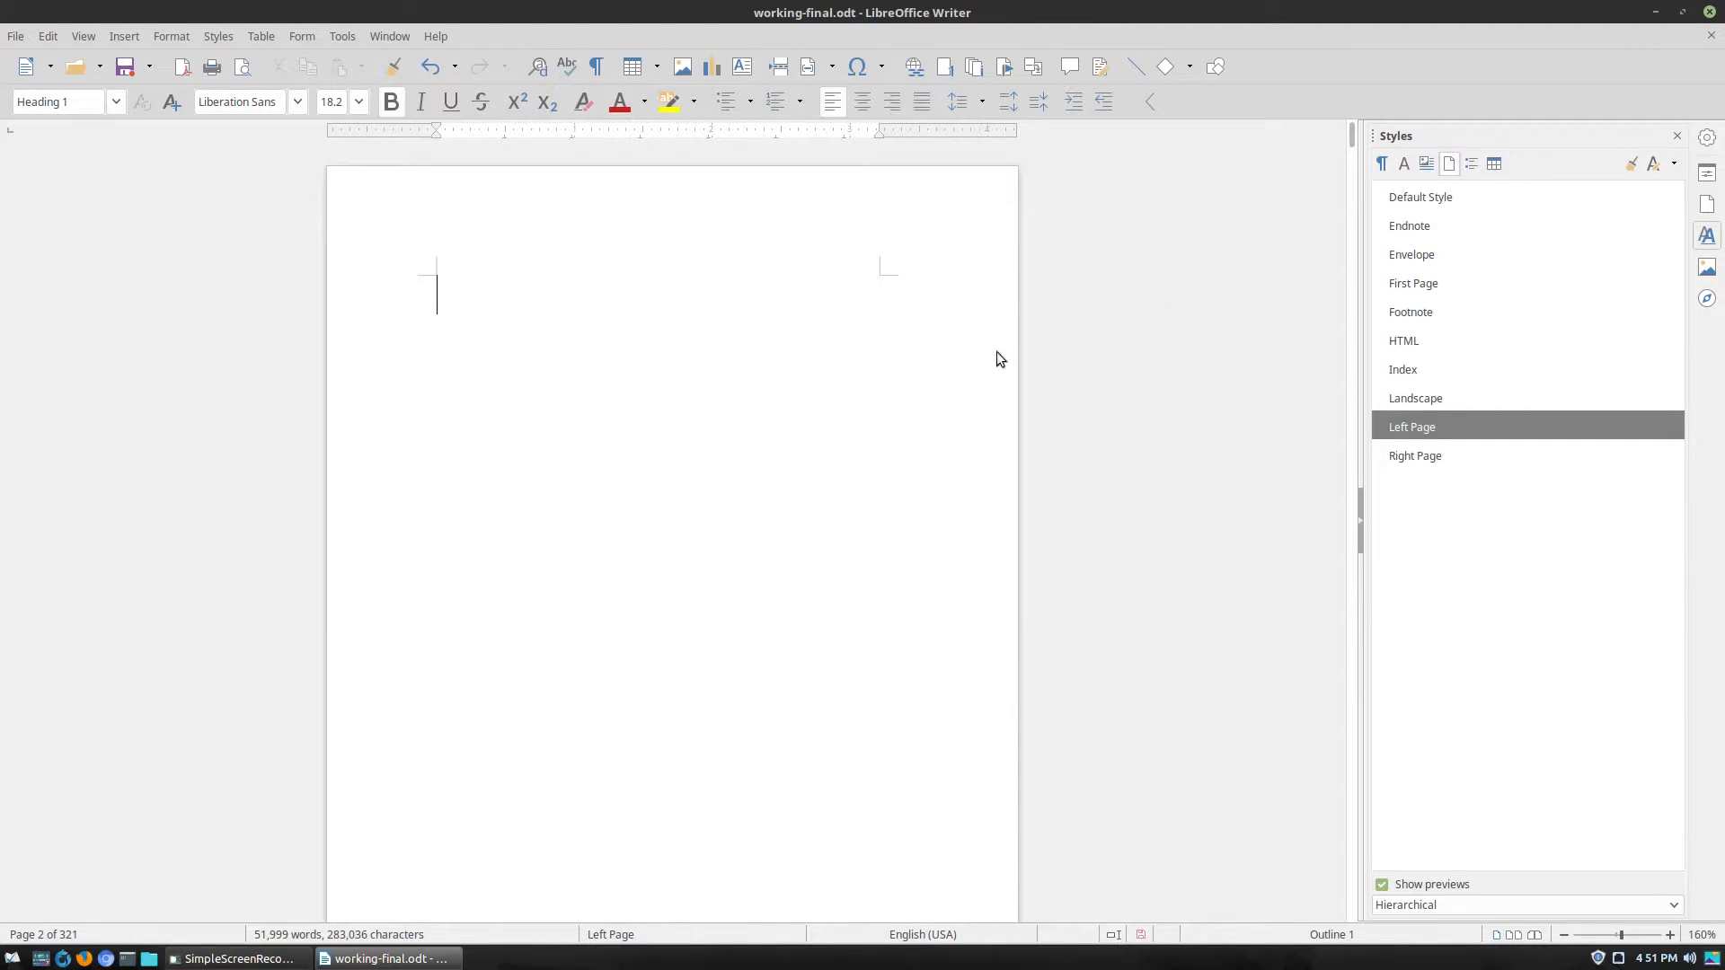
click(1458, 185)
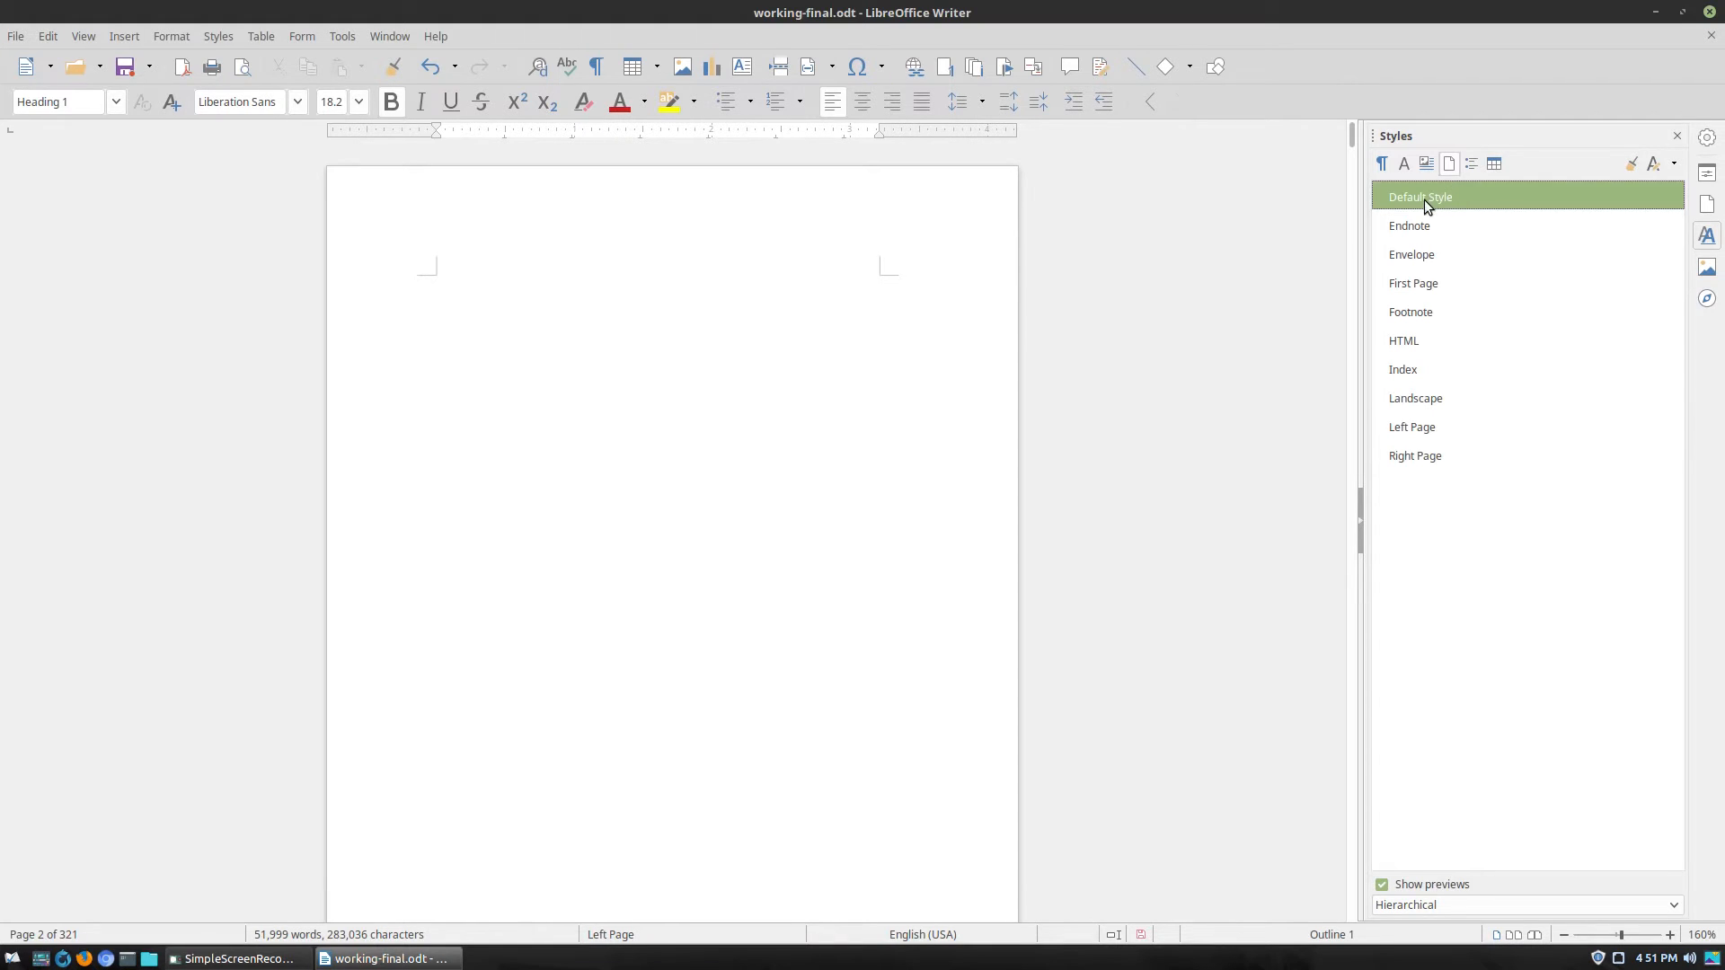
double_click(1425, 199)
Apply the Left Page page style to the page that starts with the "Part 1: Coming Alive" heading.
scroll(550, 476, up, 4)
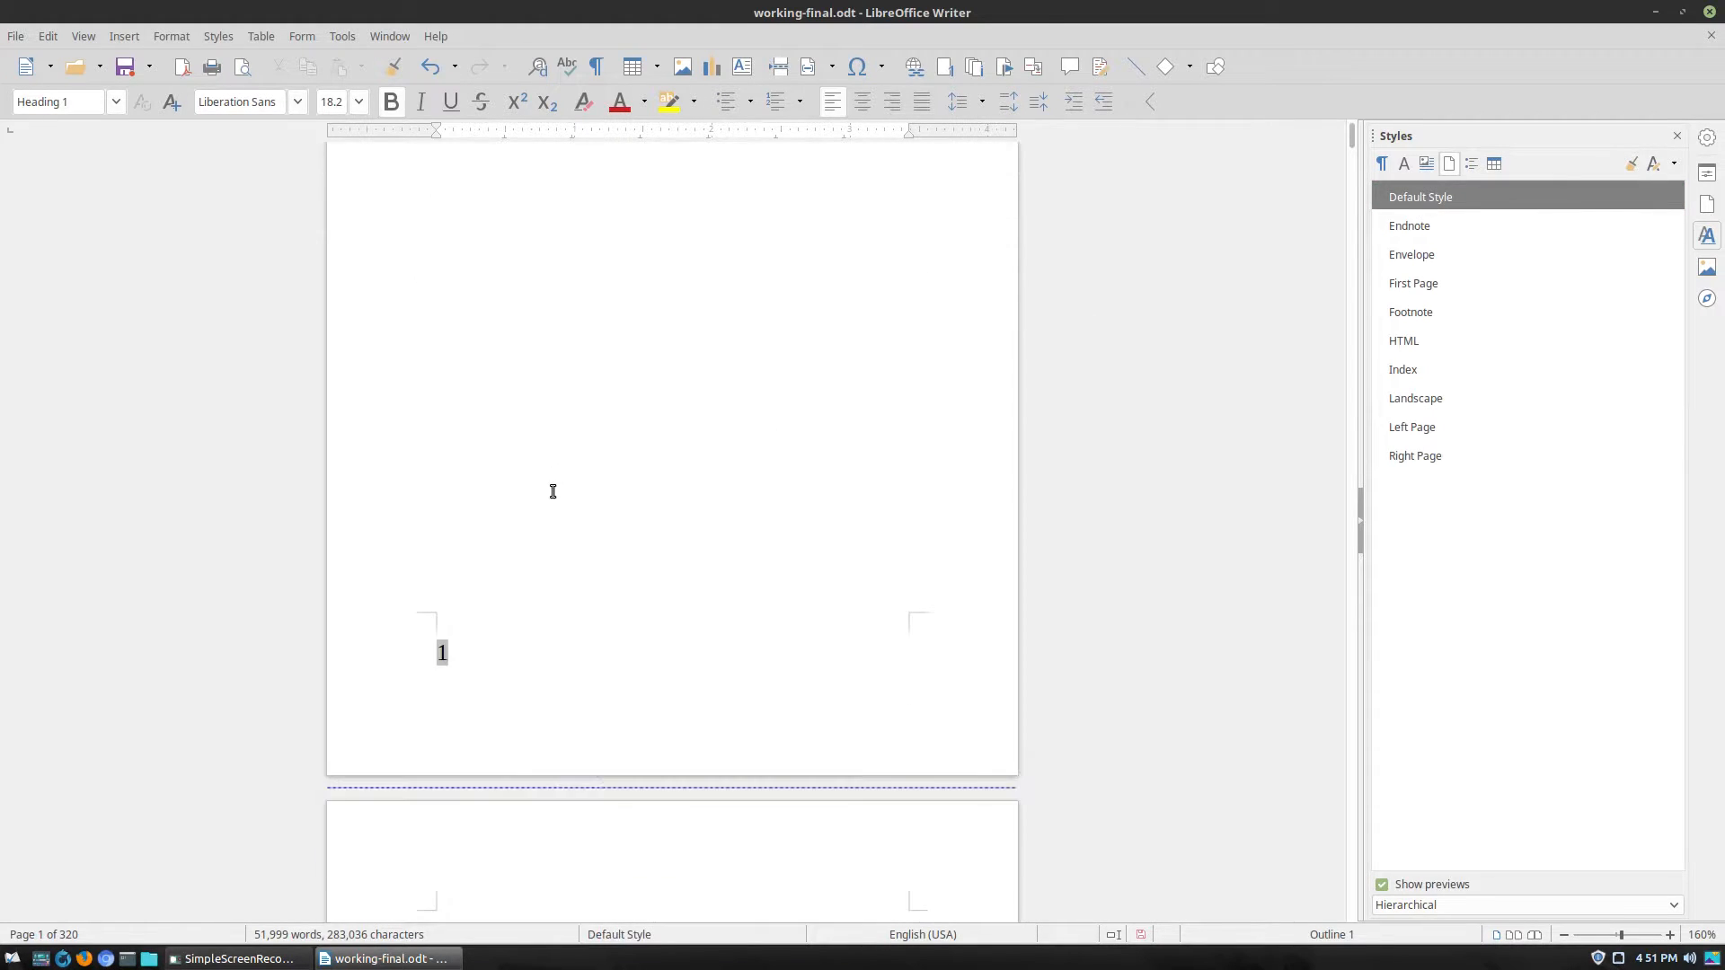
scroll(656, 574, down, 5)
click(634, 533)
scroll(620, 534, down, 3)
scroll(587, 518, up, 12)
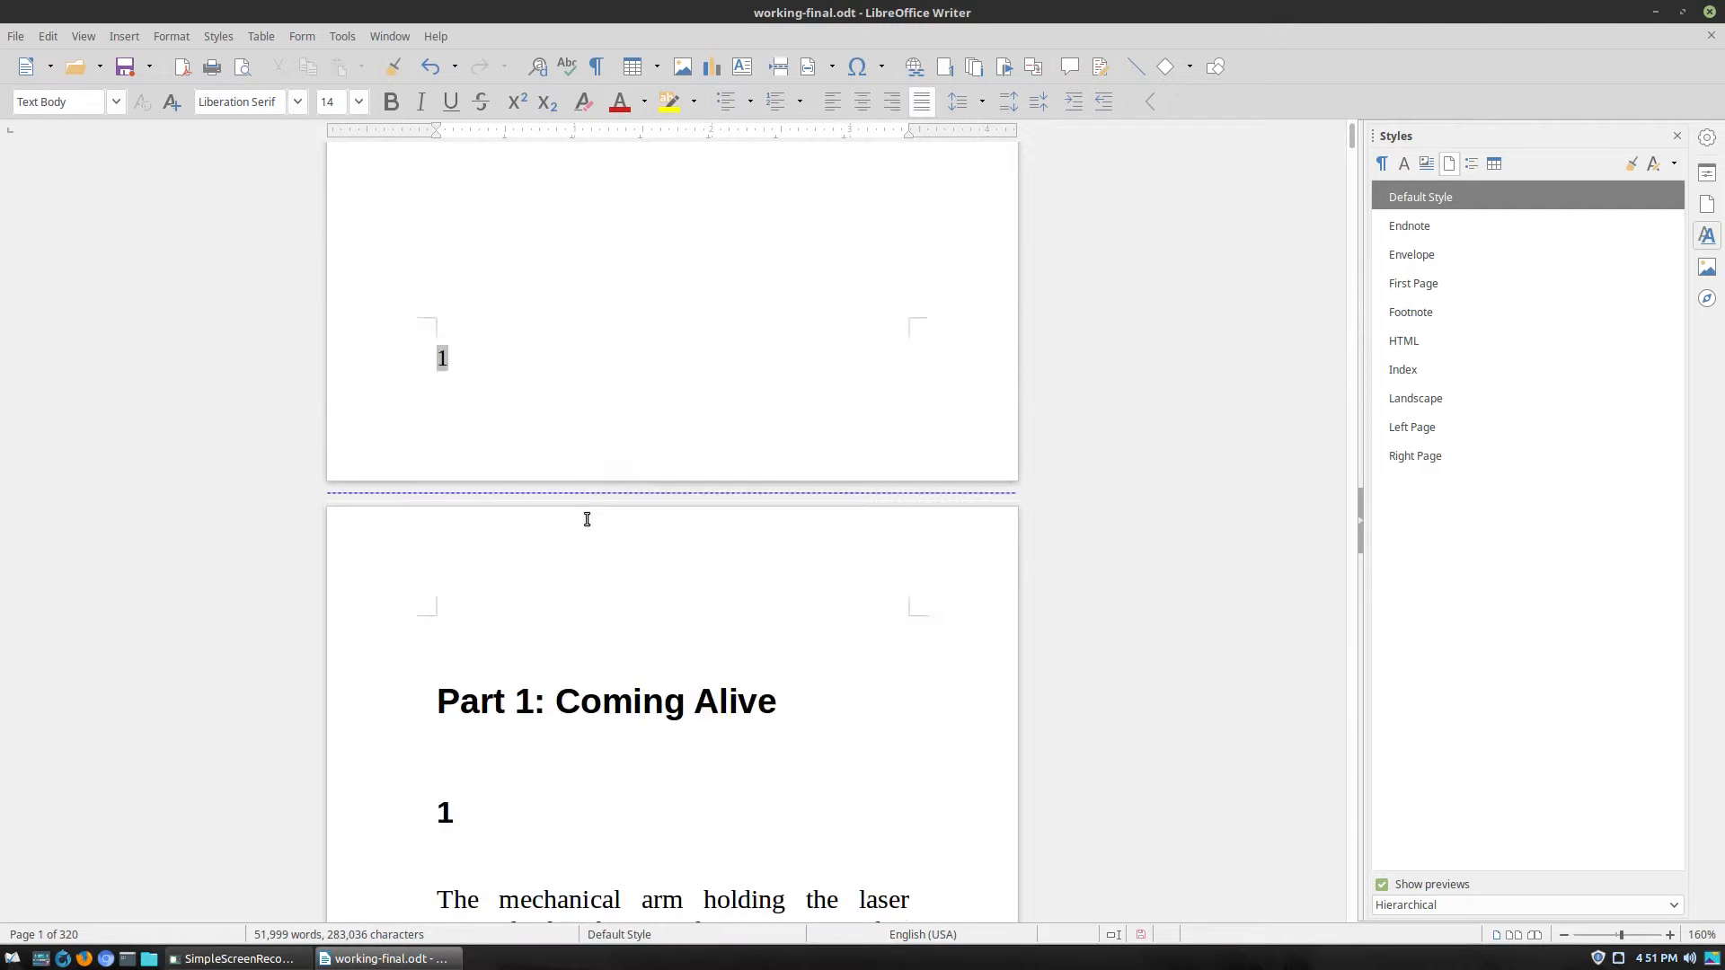
click(628, 382)
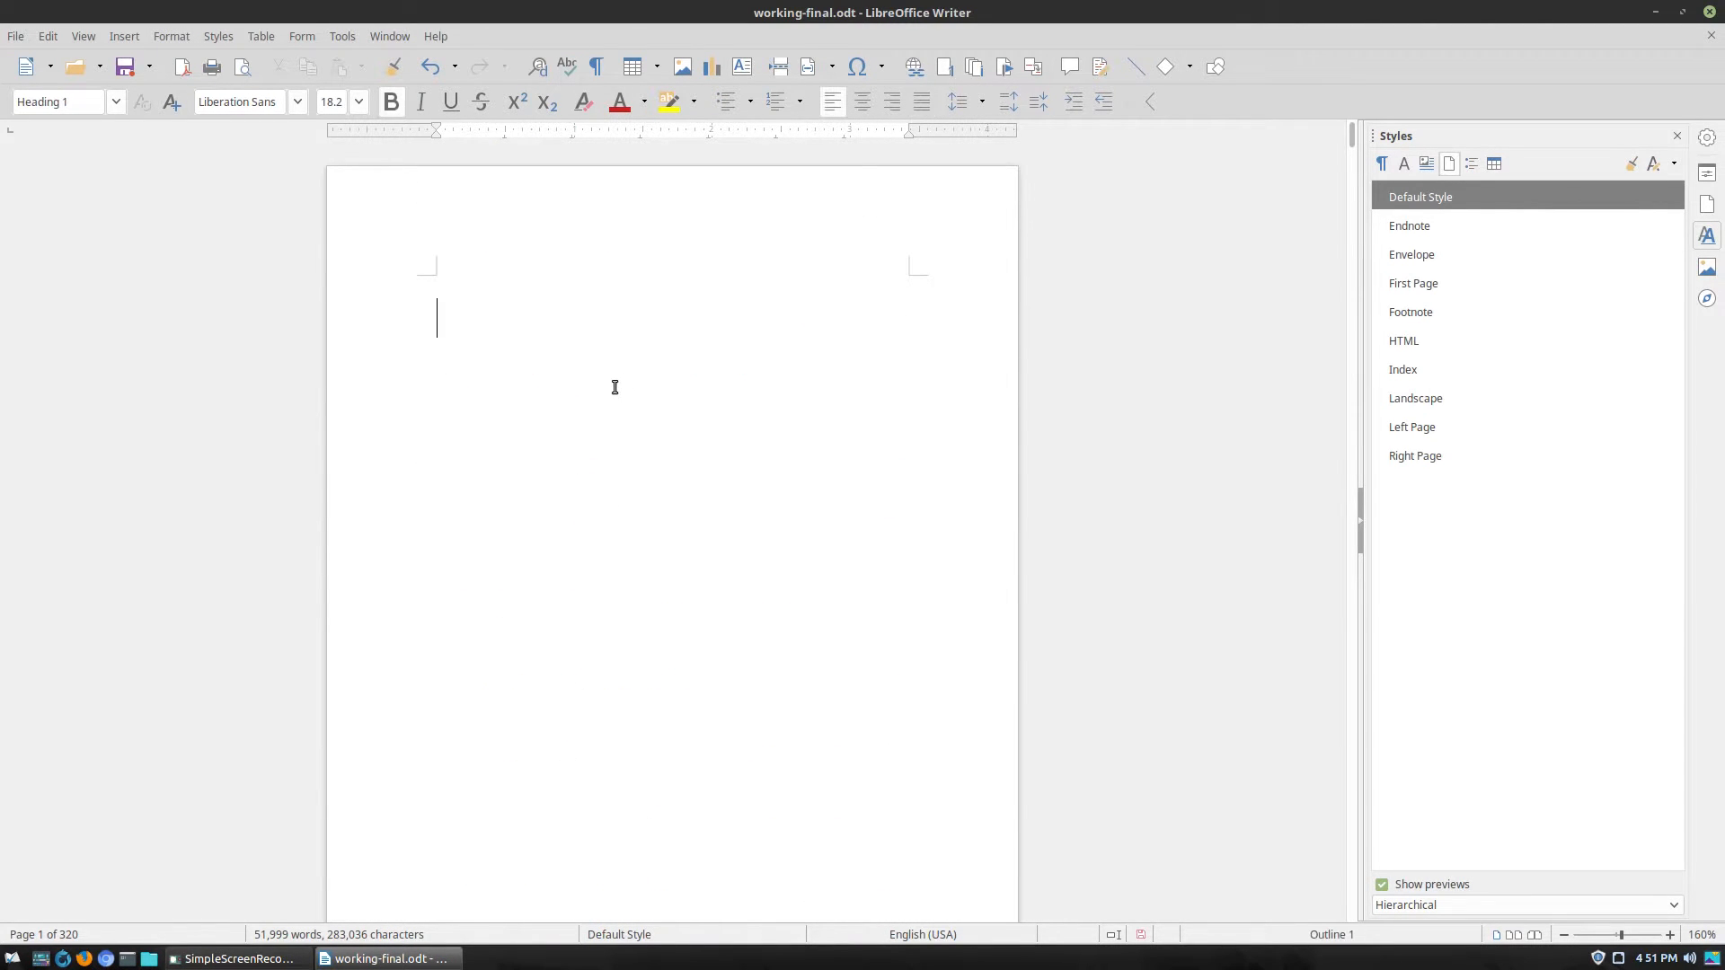
scroll(631, 428, down, 10)
scroll(644, 499, down, 5)
click(674, 460)
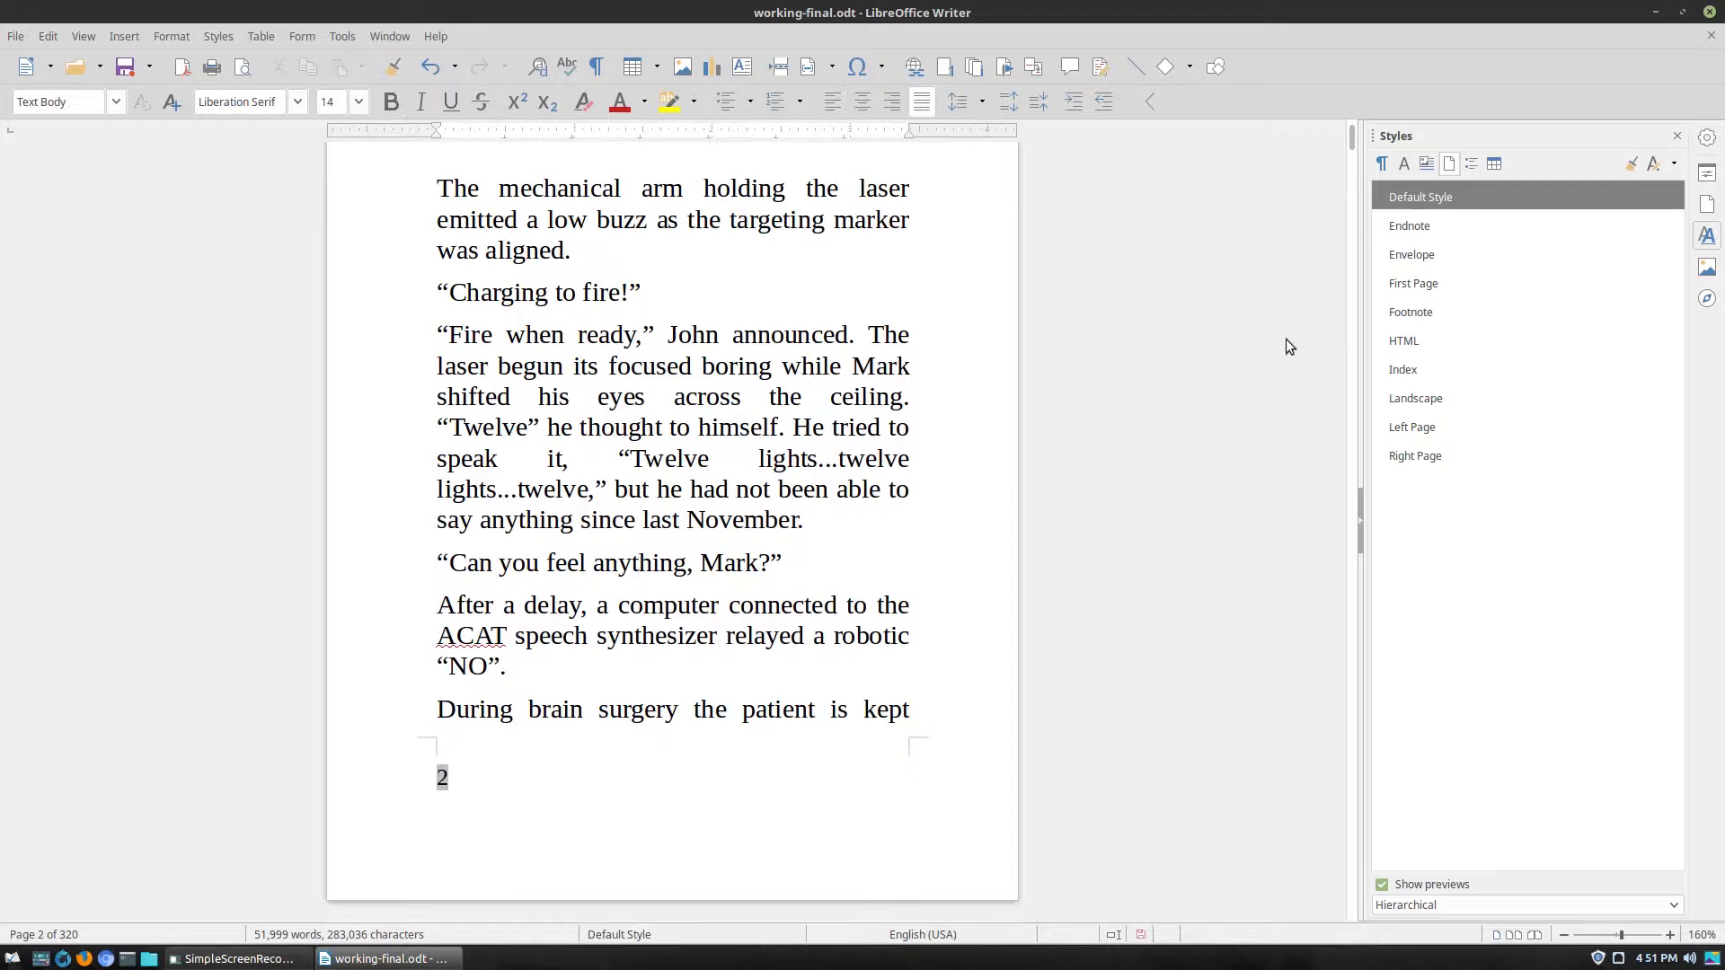
double_click(1420, 428)
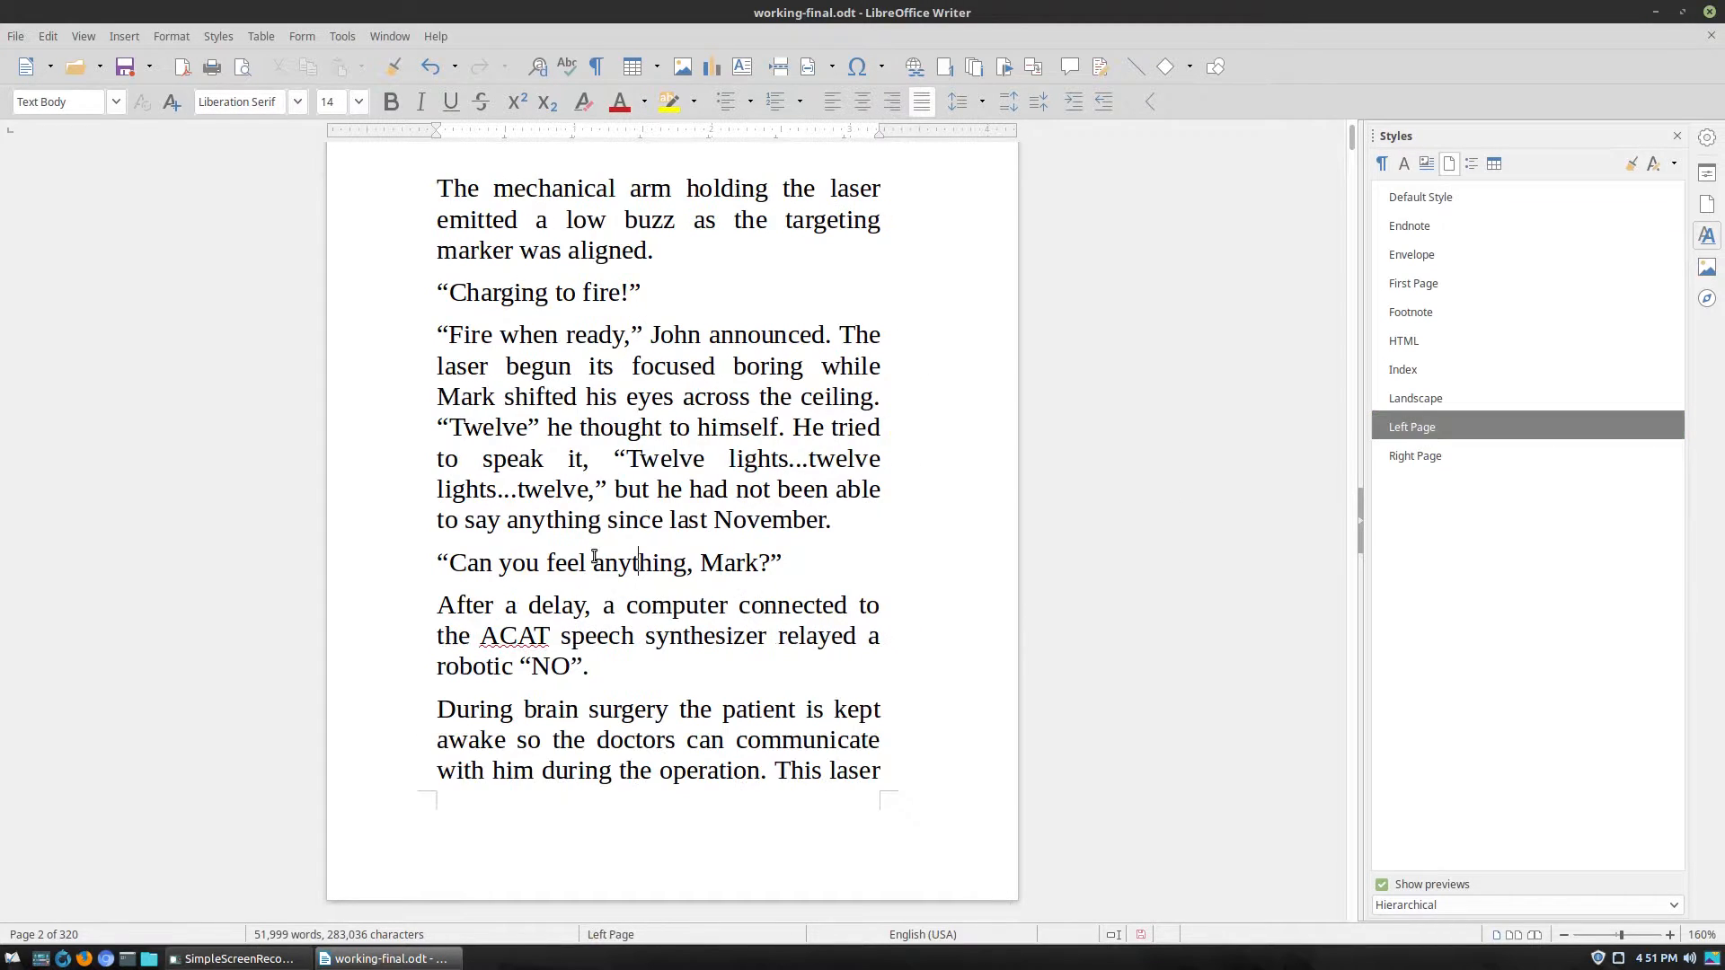
Check which page styles apply to the blank first page and to the Part 1 page.
scroll(643, 527, up, 10)
scroll(643, 527, up, 1)
click(601, 454)
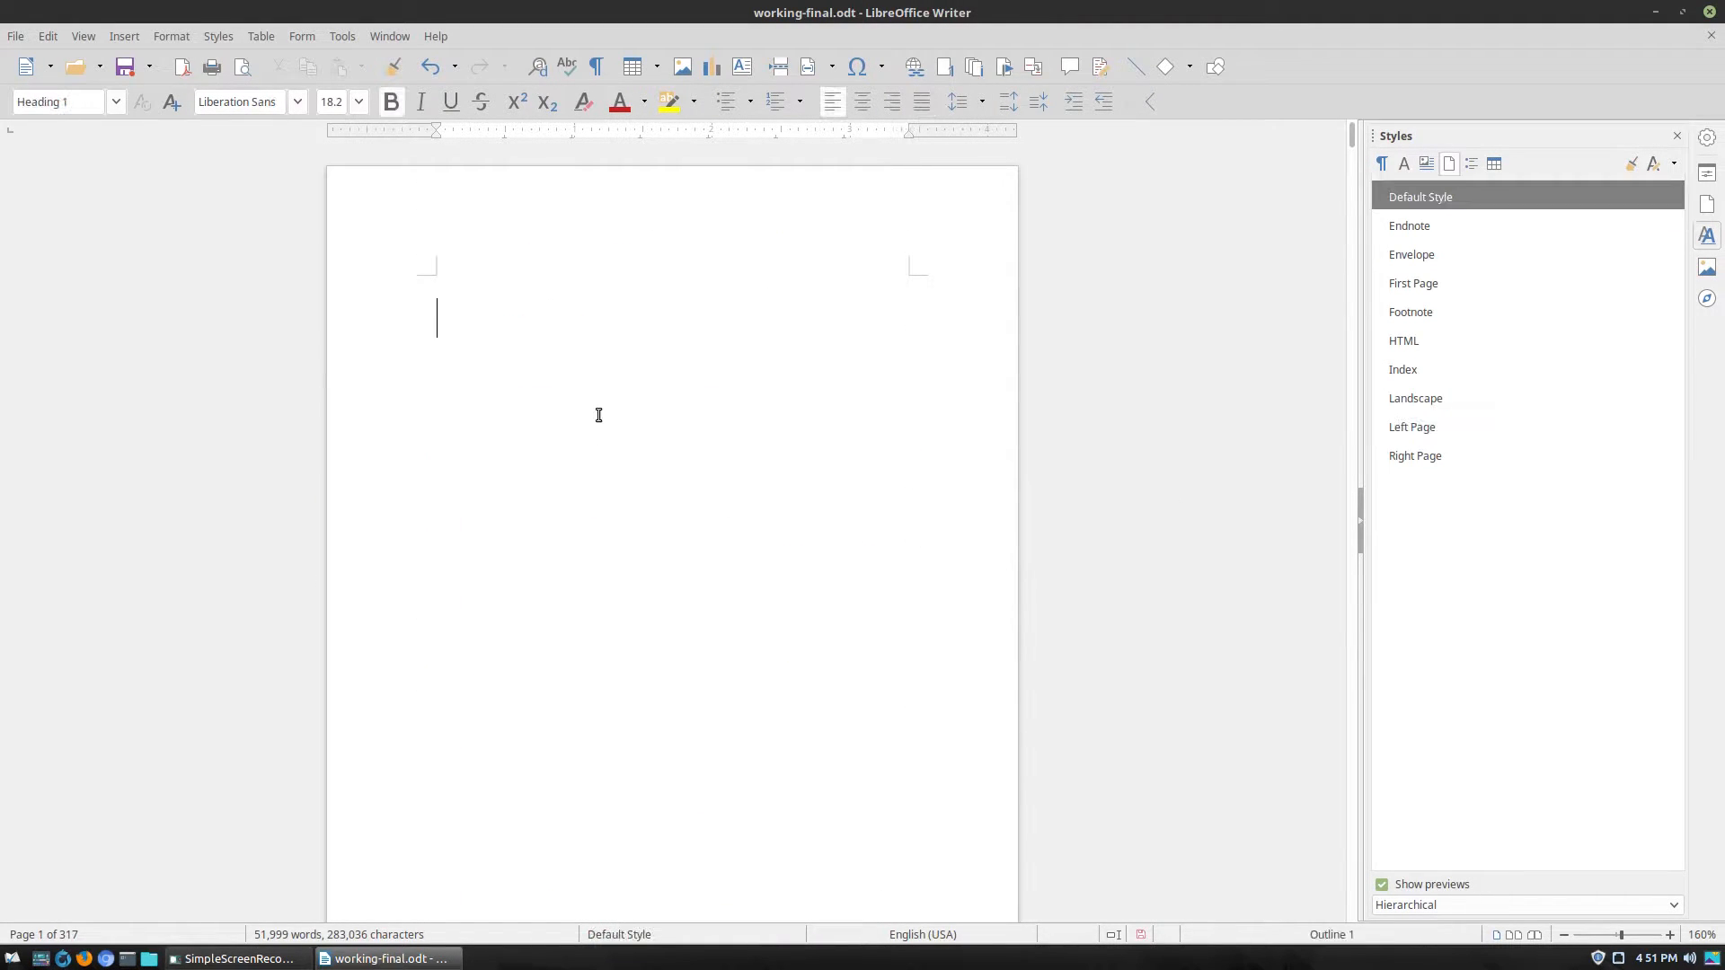
scroll(594, 395, down, 5)
scroll(595, 420, up, 9)
scroll(535, 482, down, 9)
scroll(612, 714, down, 1)
click(613, 723)
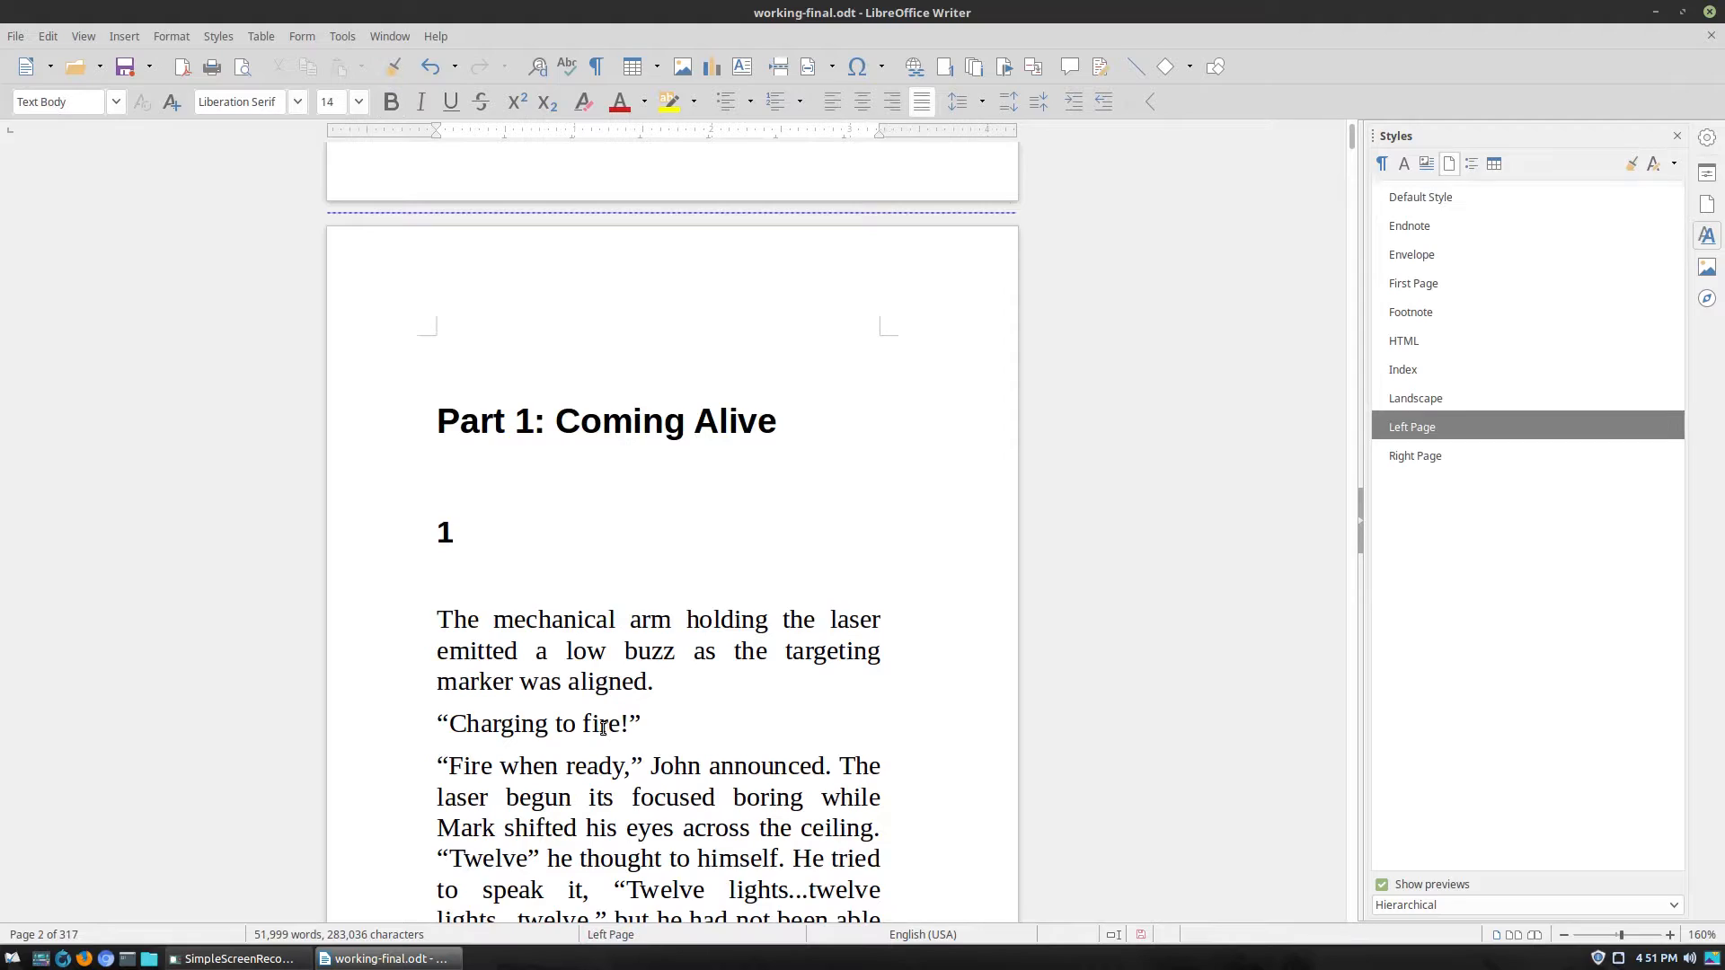
Examine how the page styles and inner margins alternate on the pages that follow the Part 1 opening.
scroll(607, 745, down, 10)
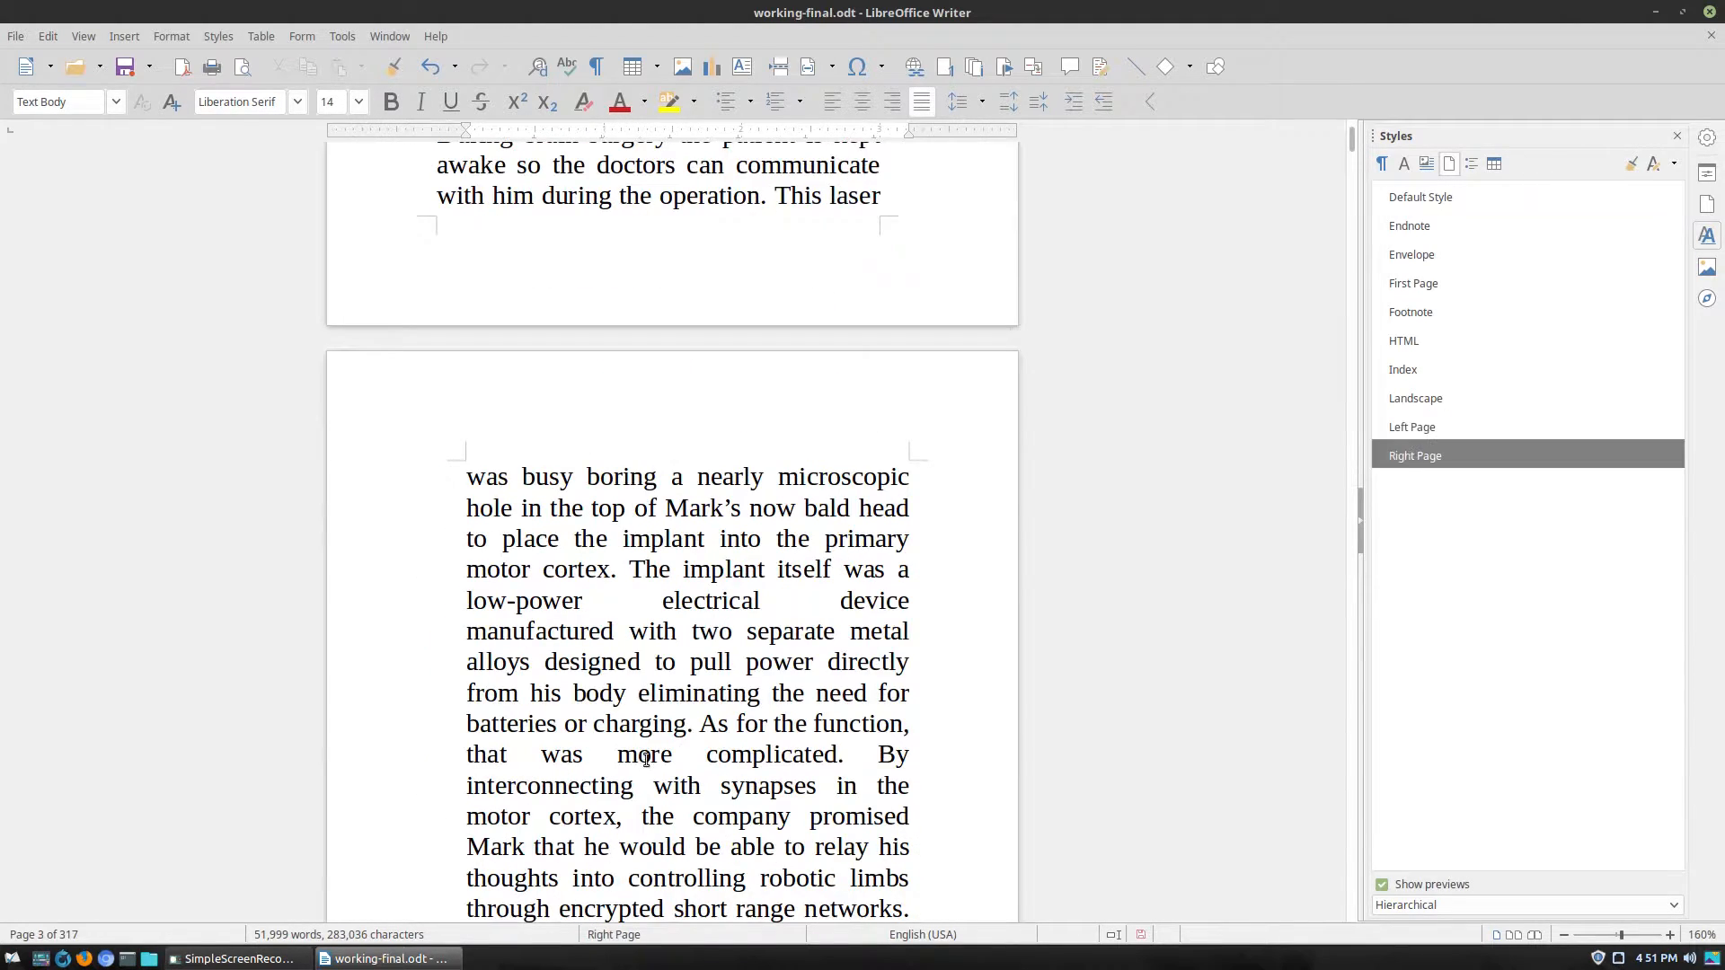
scroll(646, 771, down, 9)
click(643, 778)
scroll(644, 777, down, 5)
scroll(643, 778, down, 7)
click(643, 778)
click(643, 585)
scroll(689, 685, down, 7)
click(688, 685)
scroll(690, 688, down, 15)
scroll(691, 688, up, 9)
scroll(690, 688, up, 20)
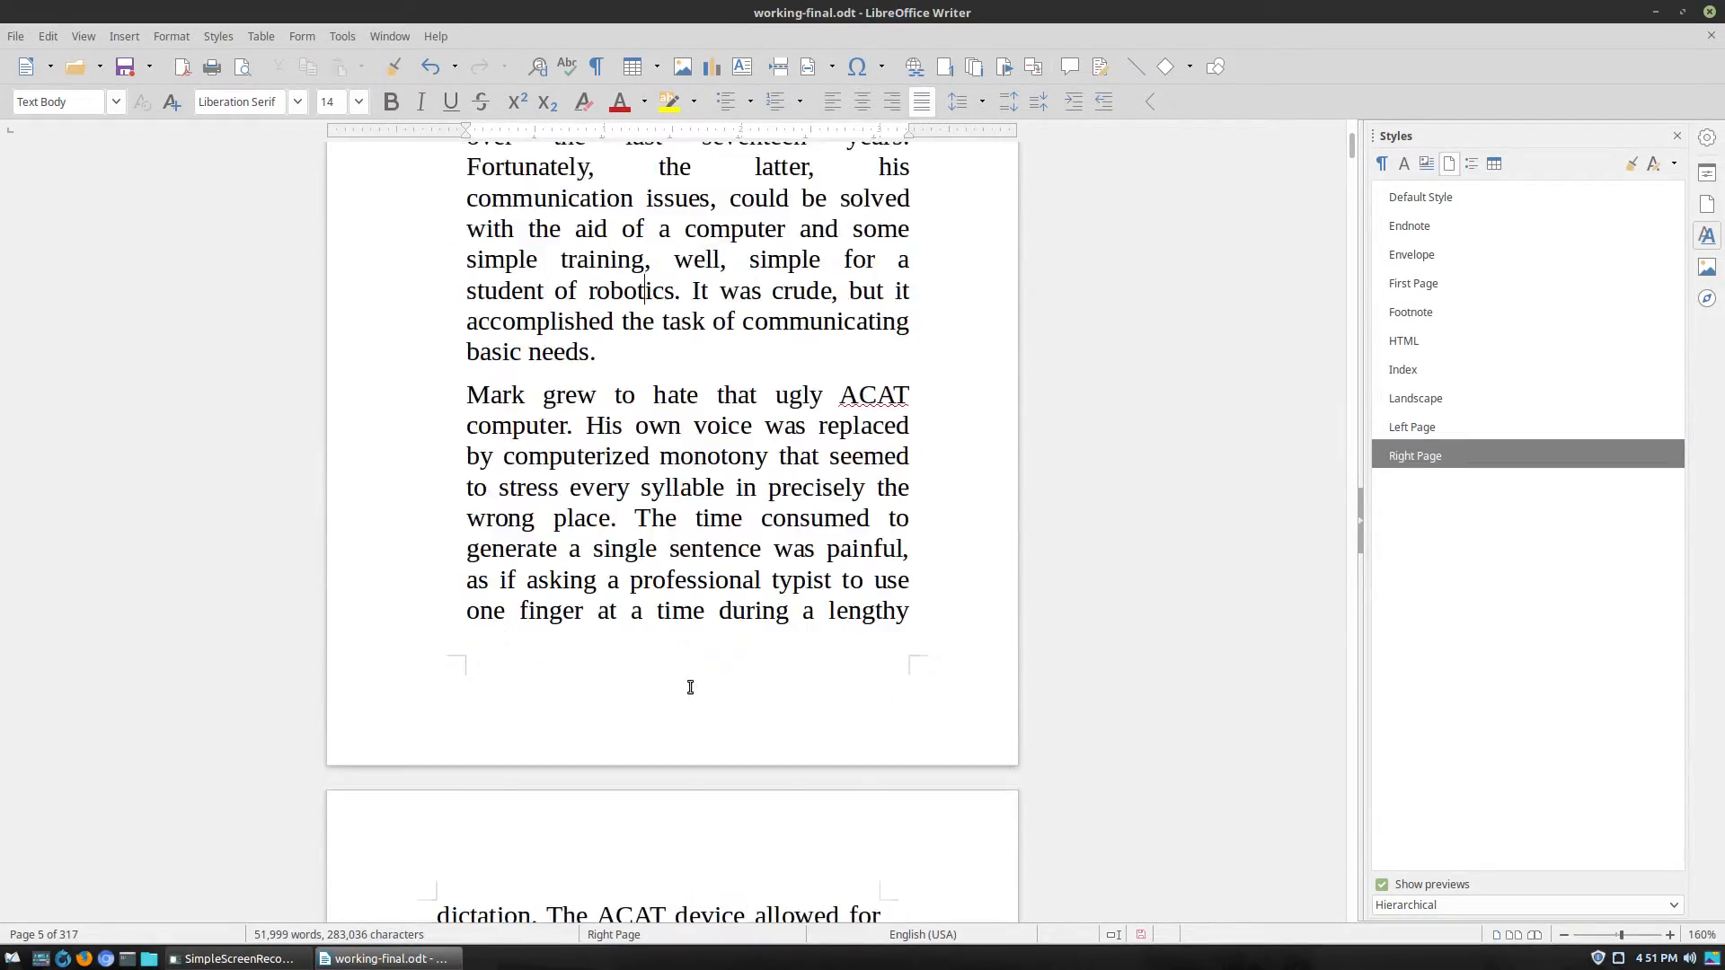
Turn off the same footer content on left and right pages and on the first page for the Default Style page style.
scroll(689, 688, up, 12)
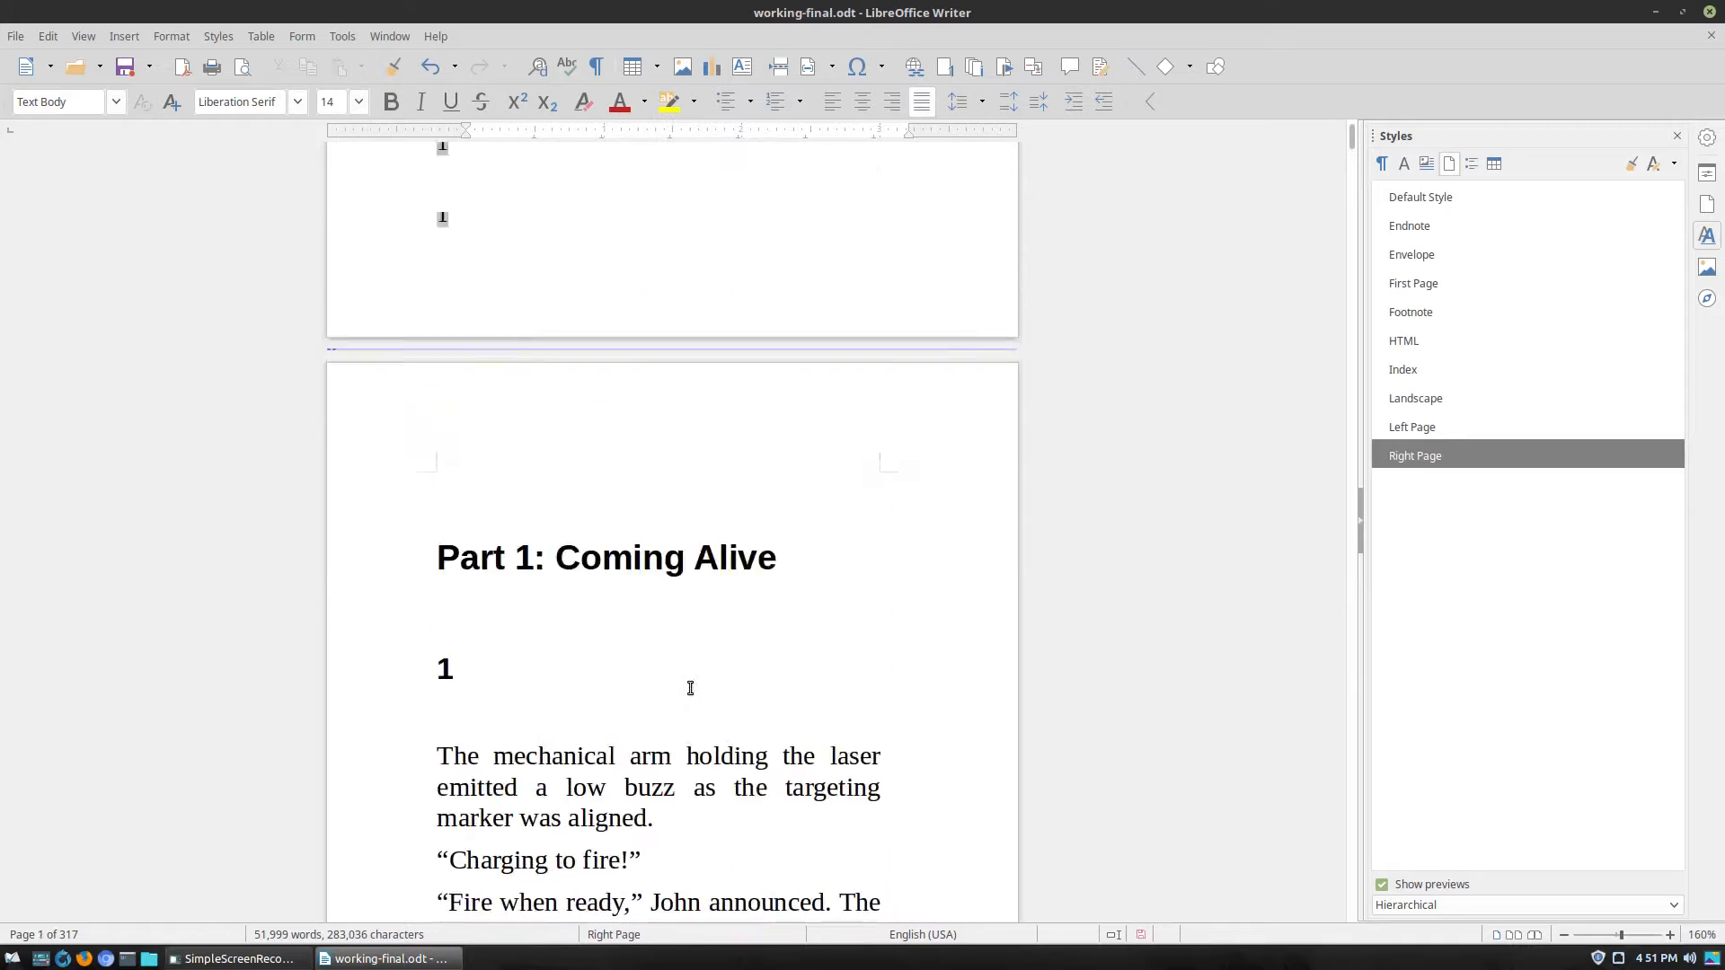
scroll(651, 387, down, 5)
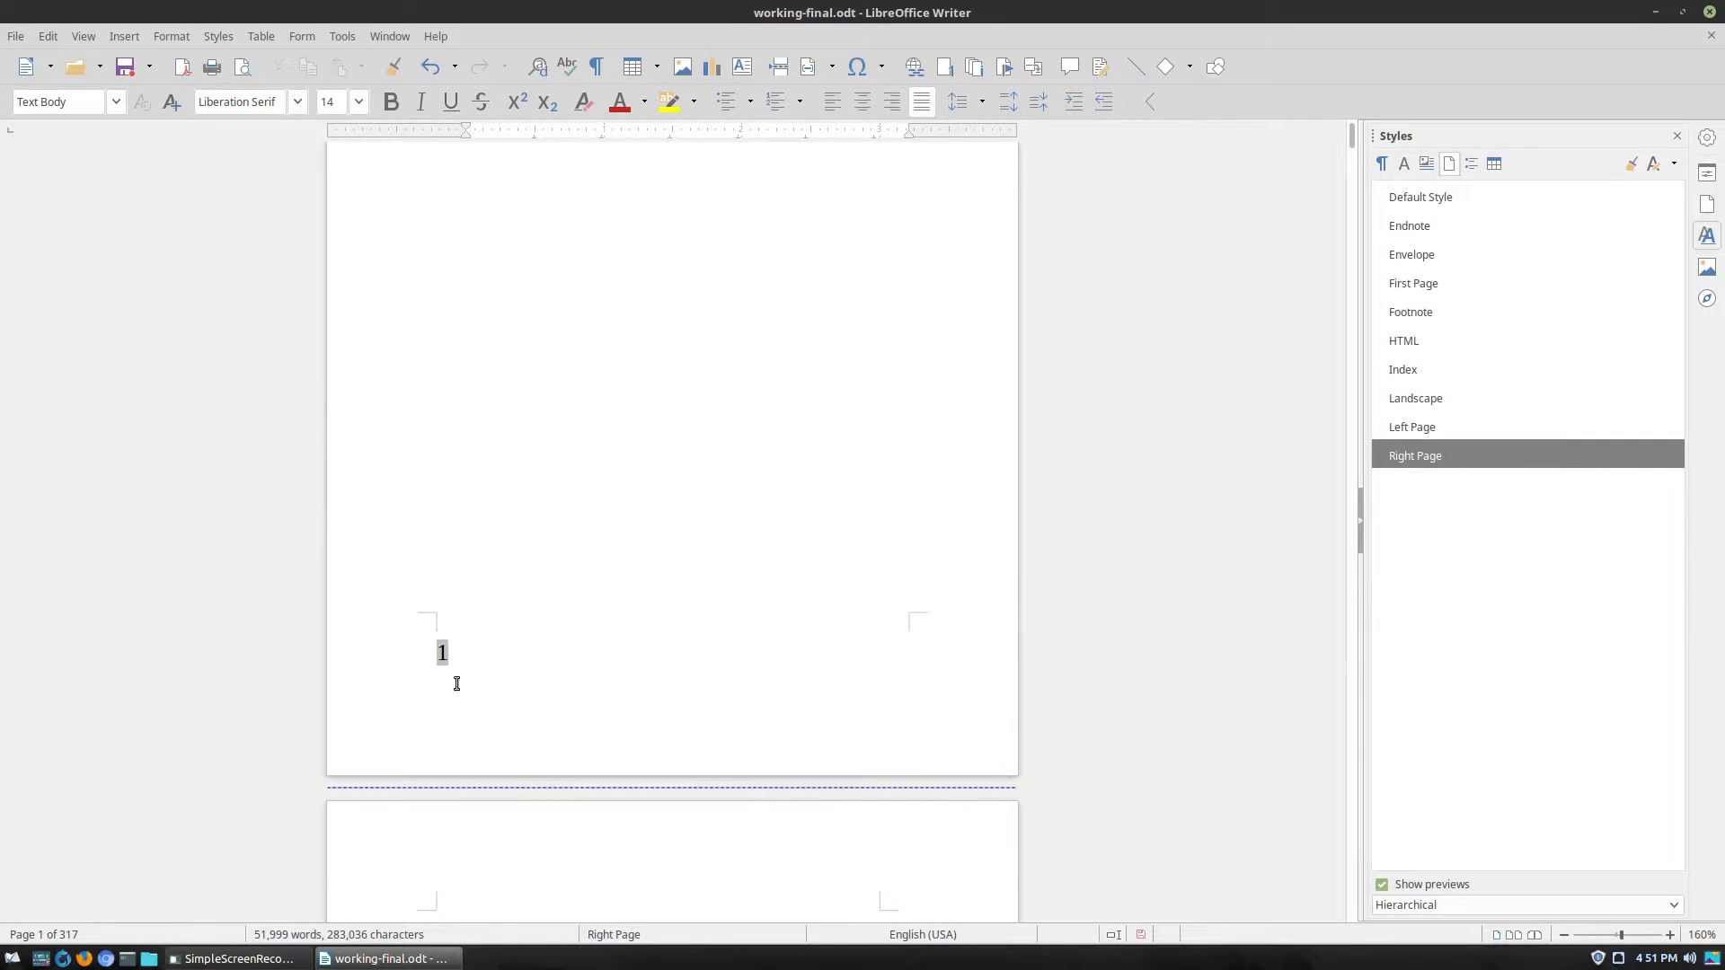
scroll(454, 645, down, 10)
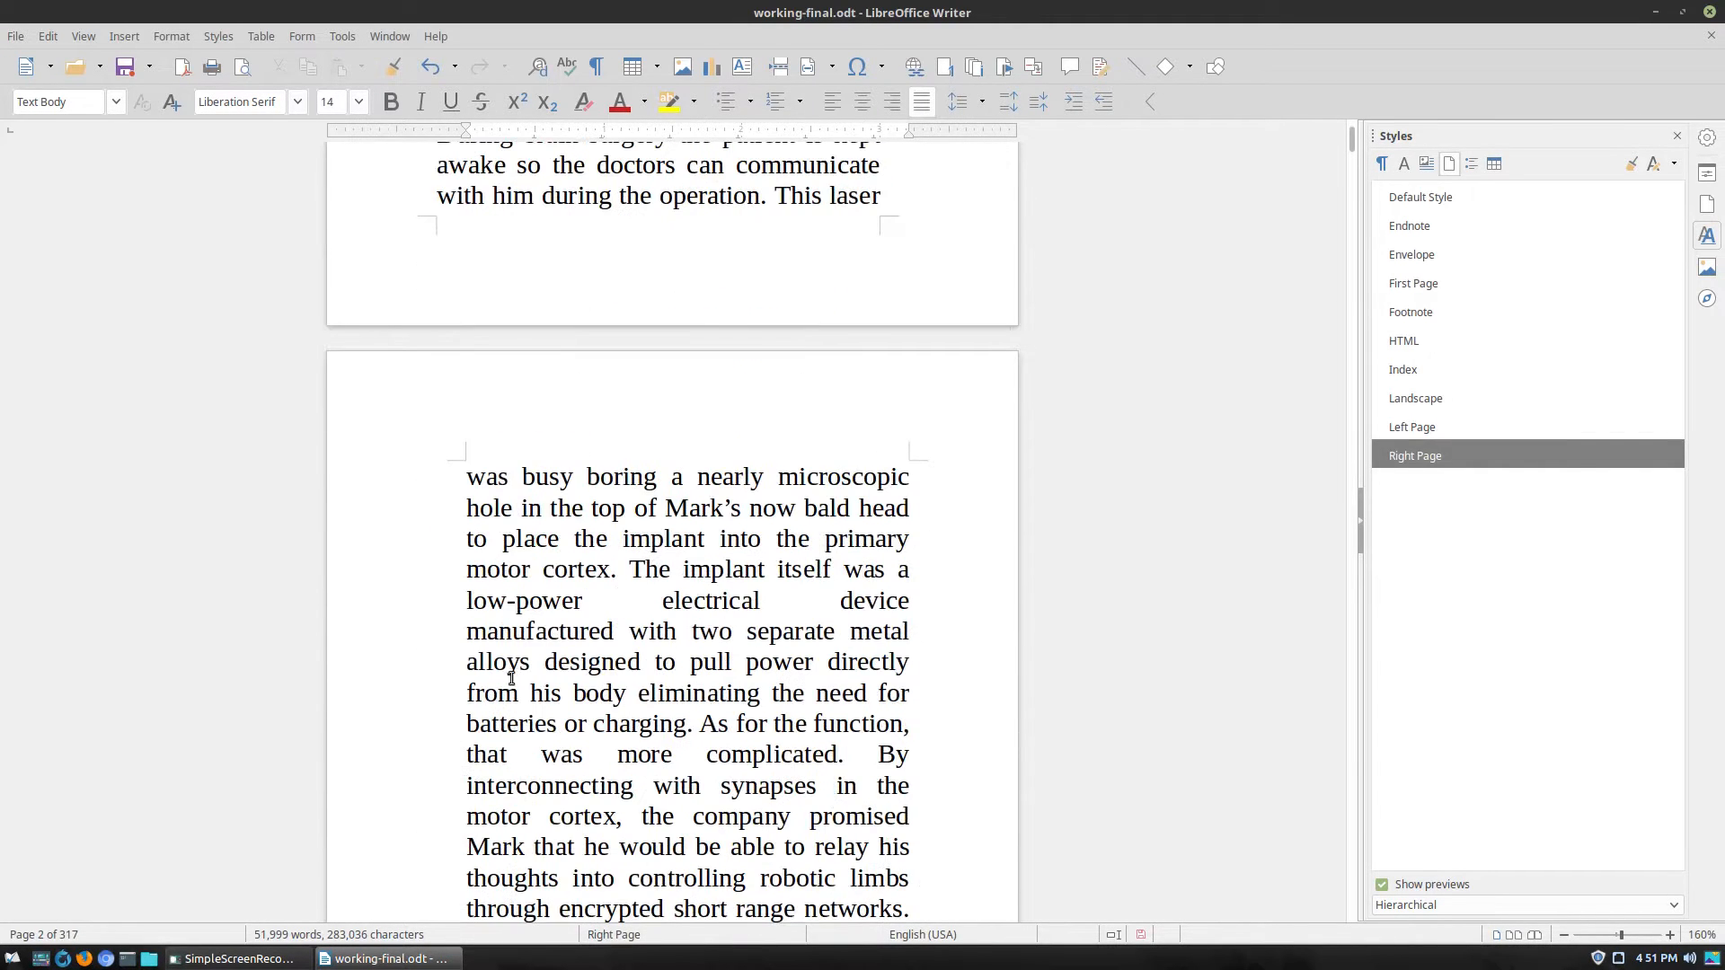
scroll(685, 338, up, 7)
click(1414, 199)
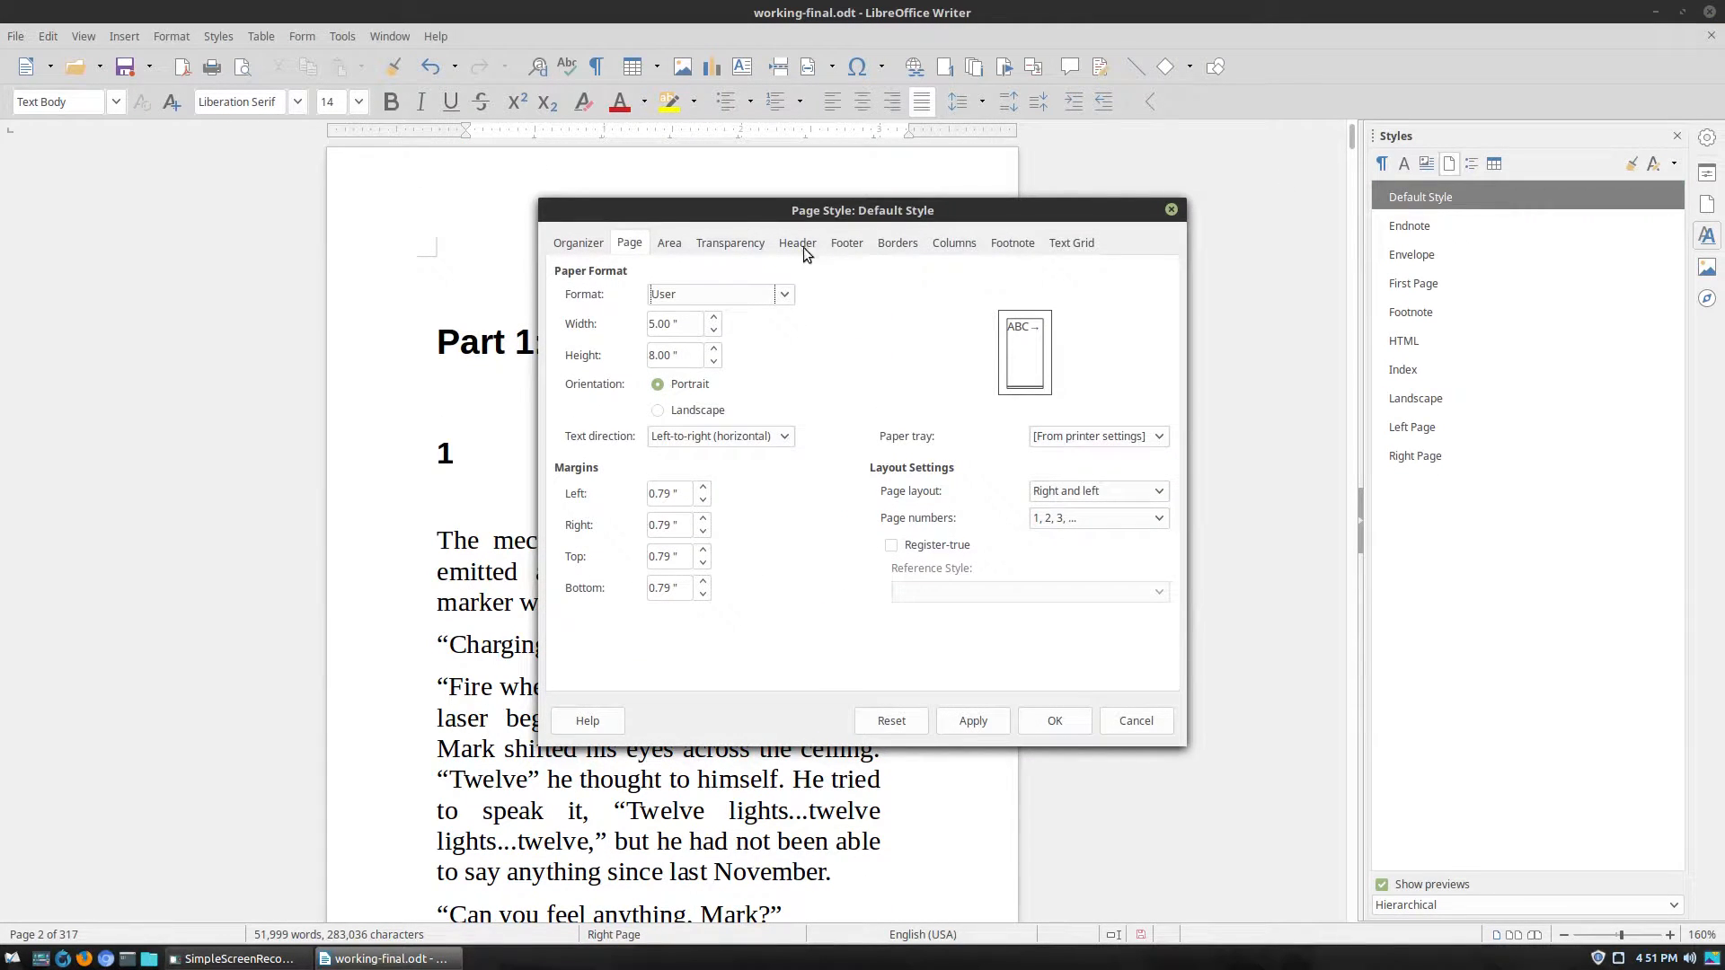
click(675, 245)
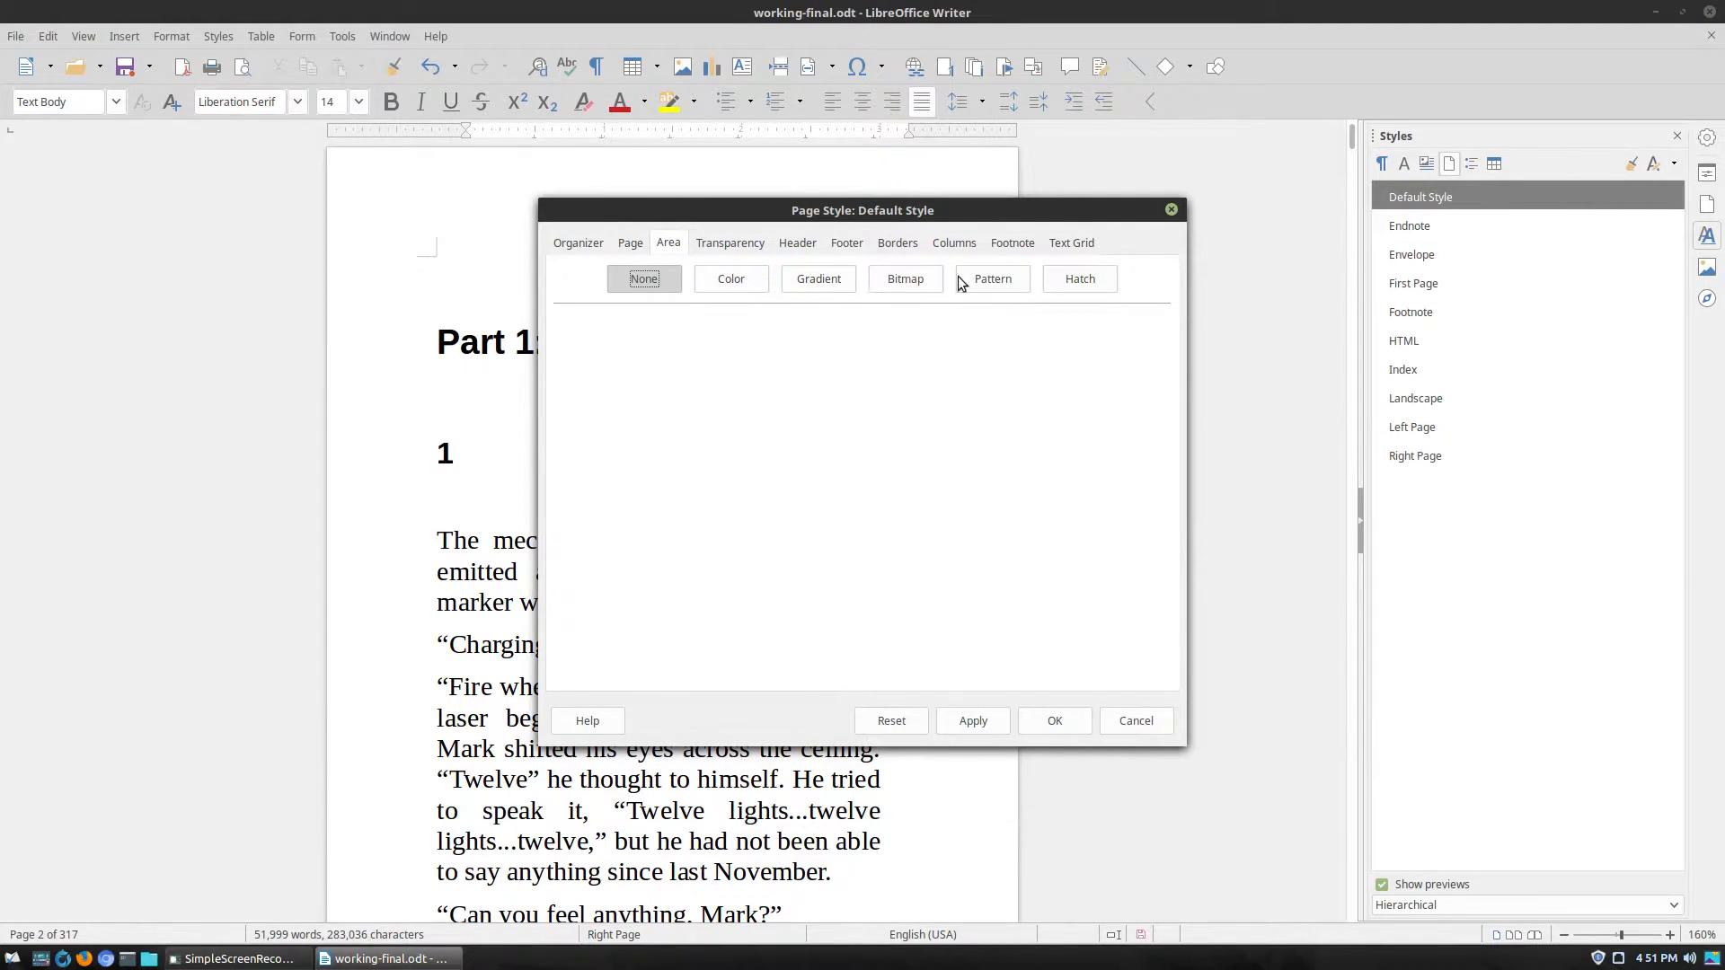
click(738, 243)
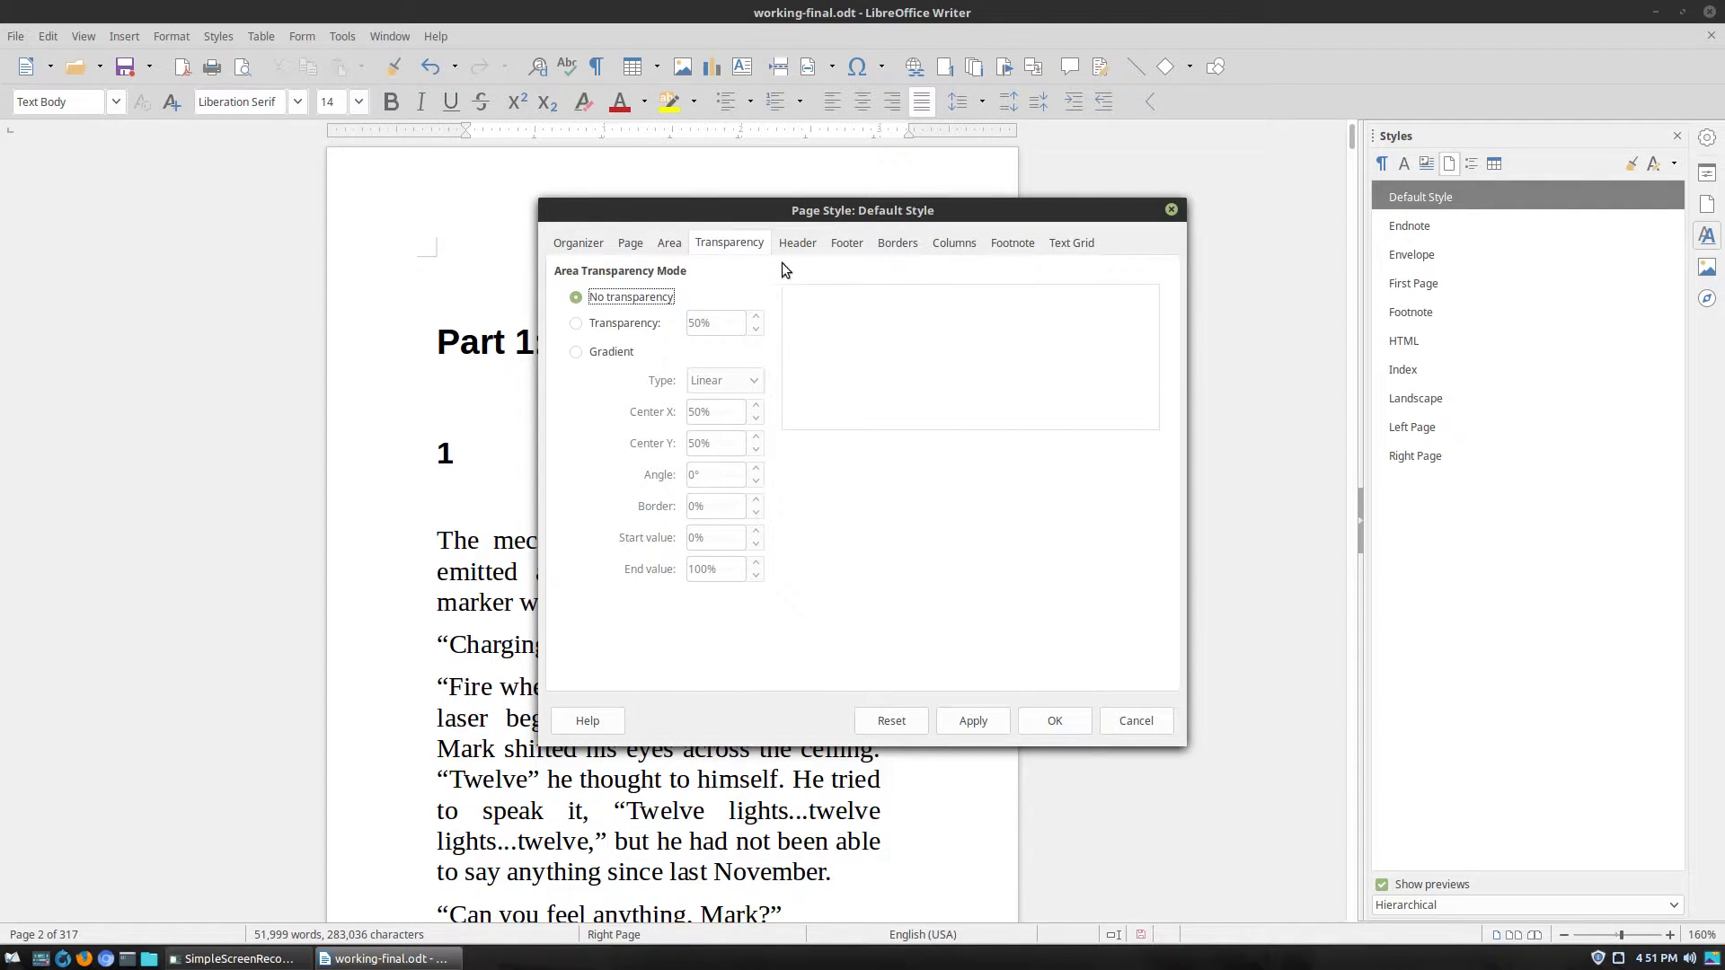
click(798, 242)
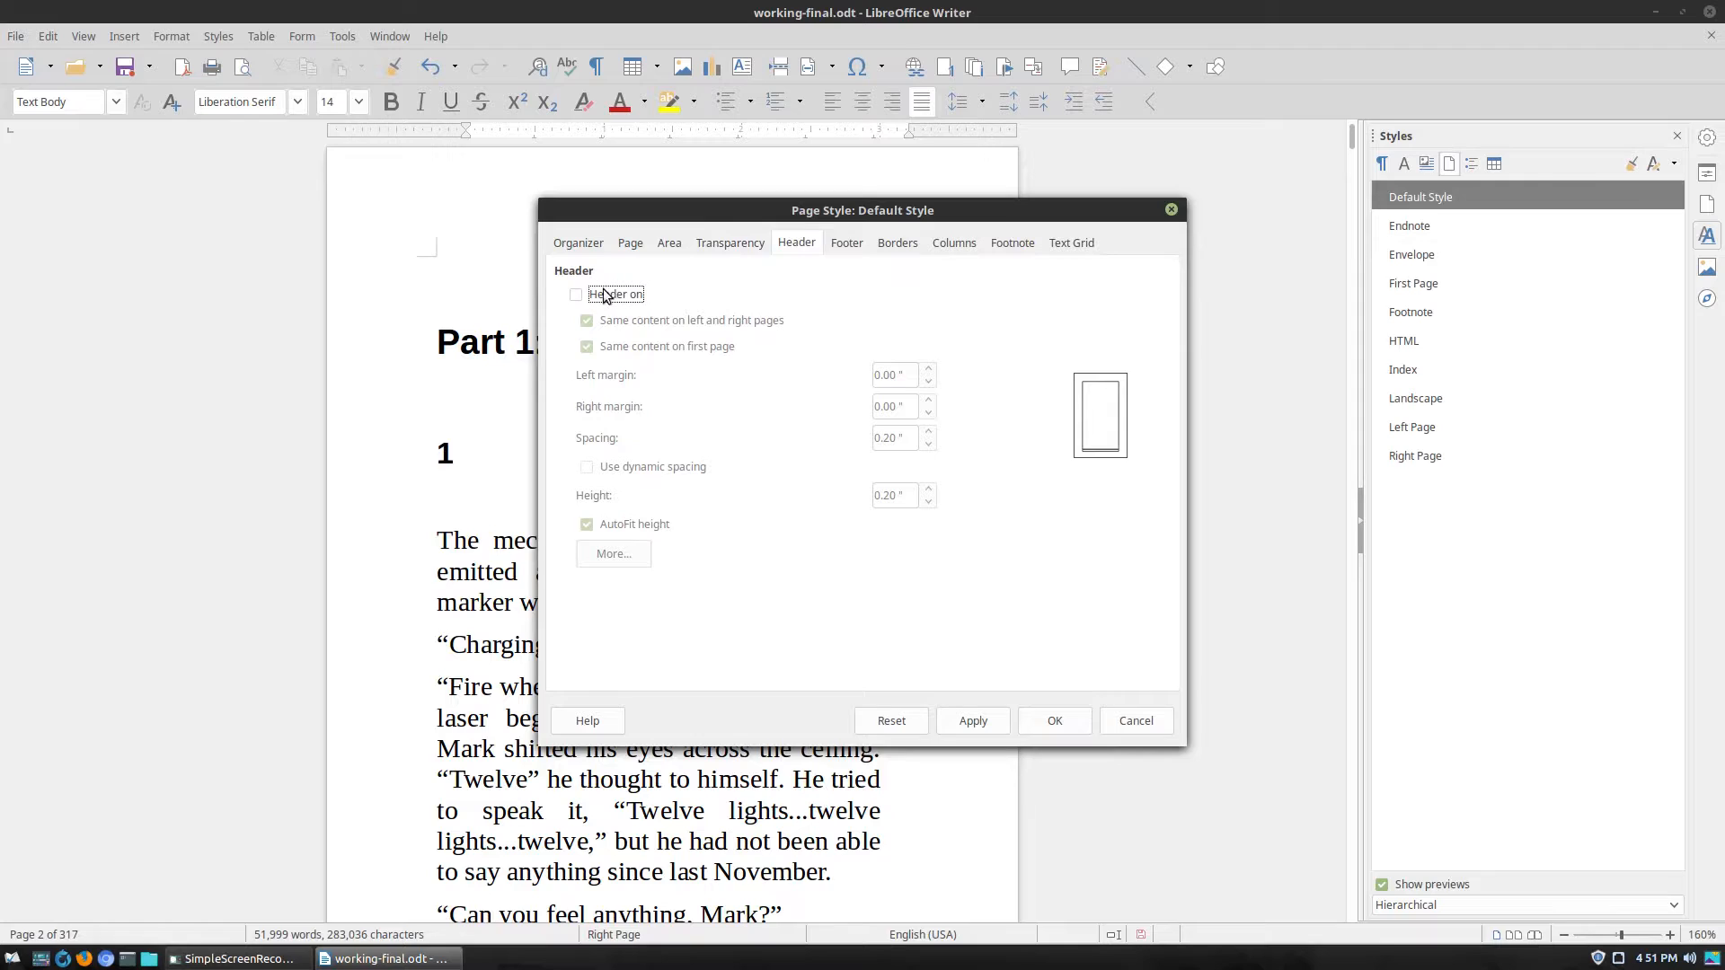
click(848, 245)
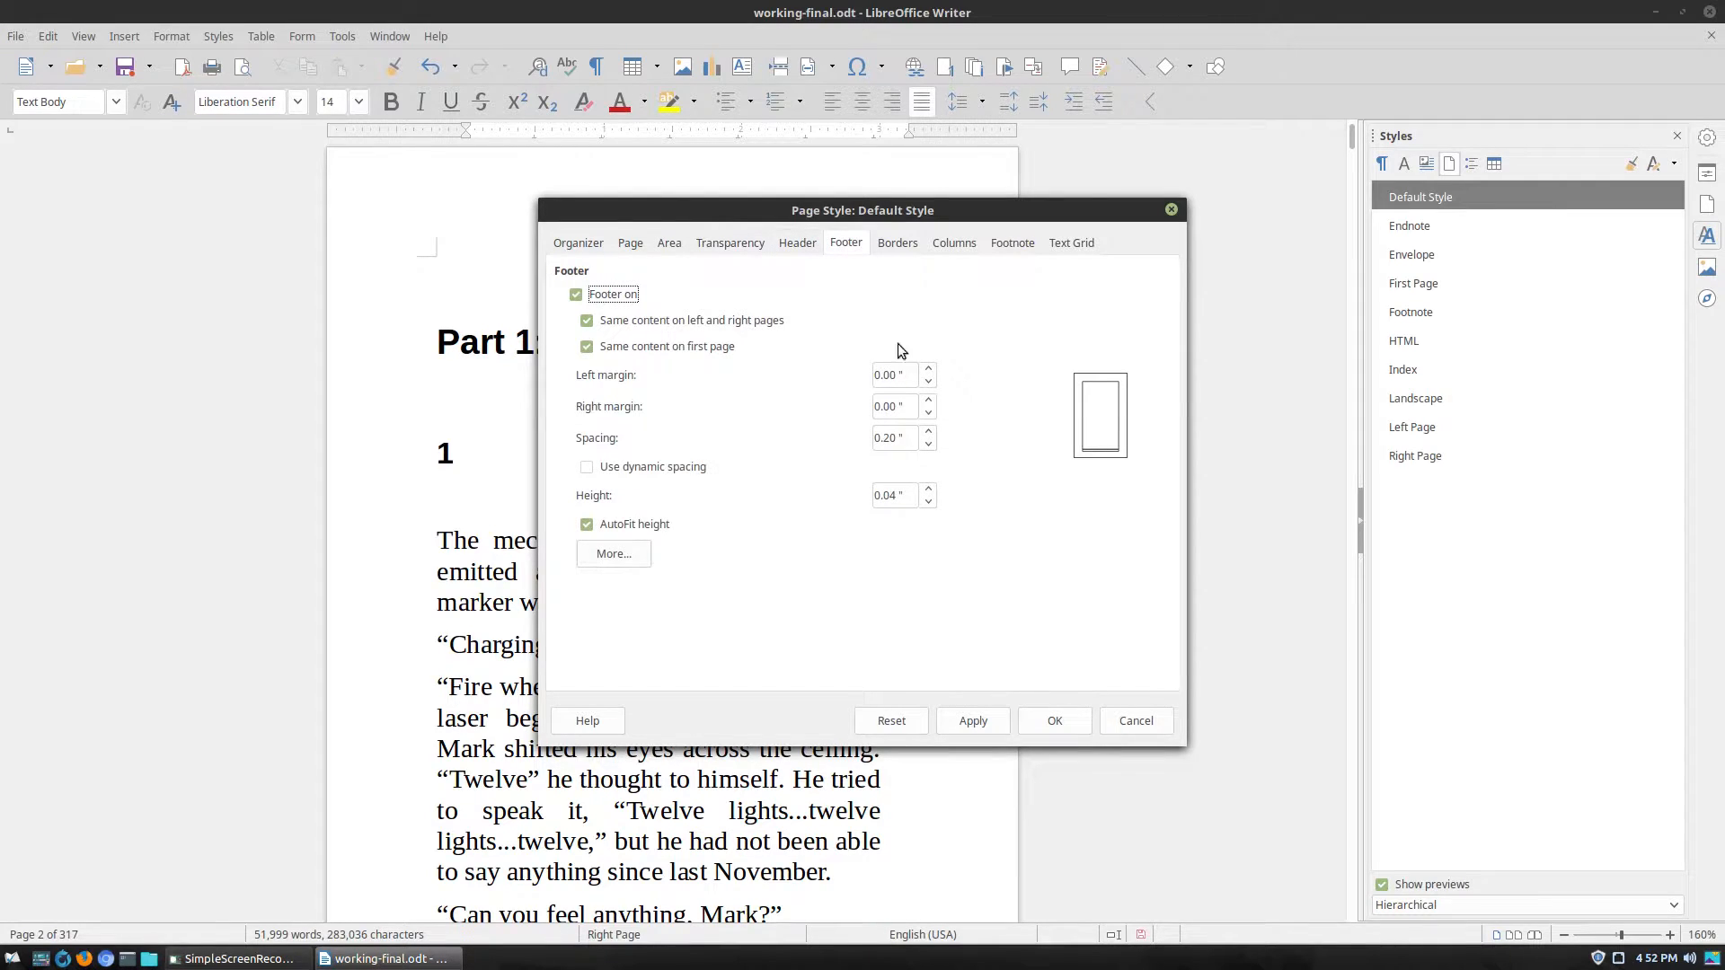
click(628, 325)
click(586, 349)
click(1054, 720)
Add a footer to the Left Page page style and insert a page number field in it.
scroll(721, 574, up, 15)
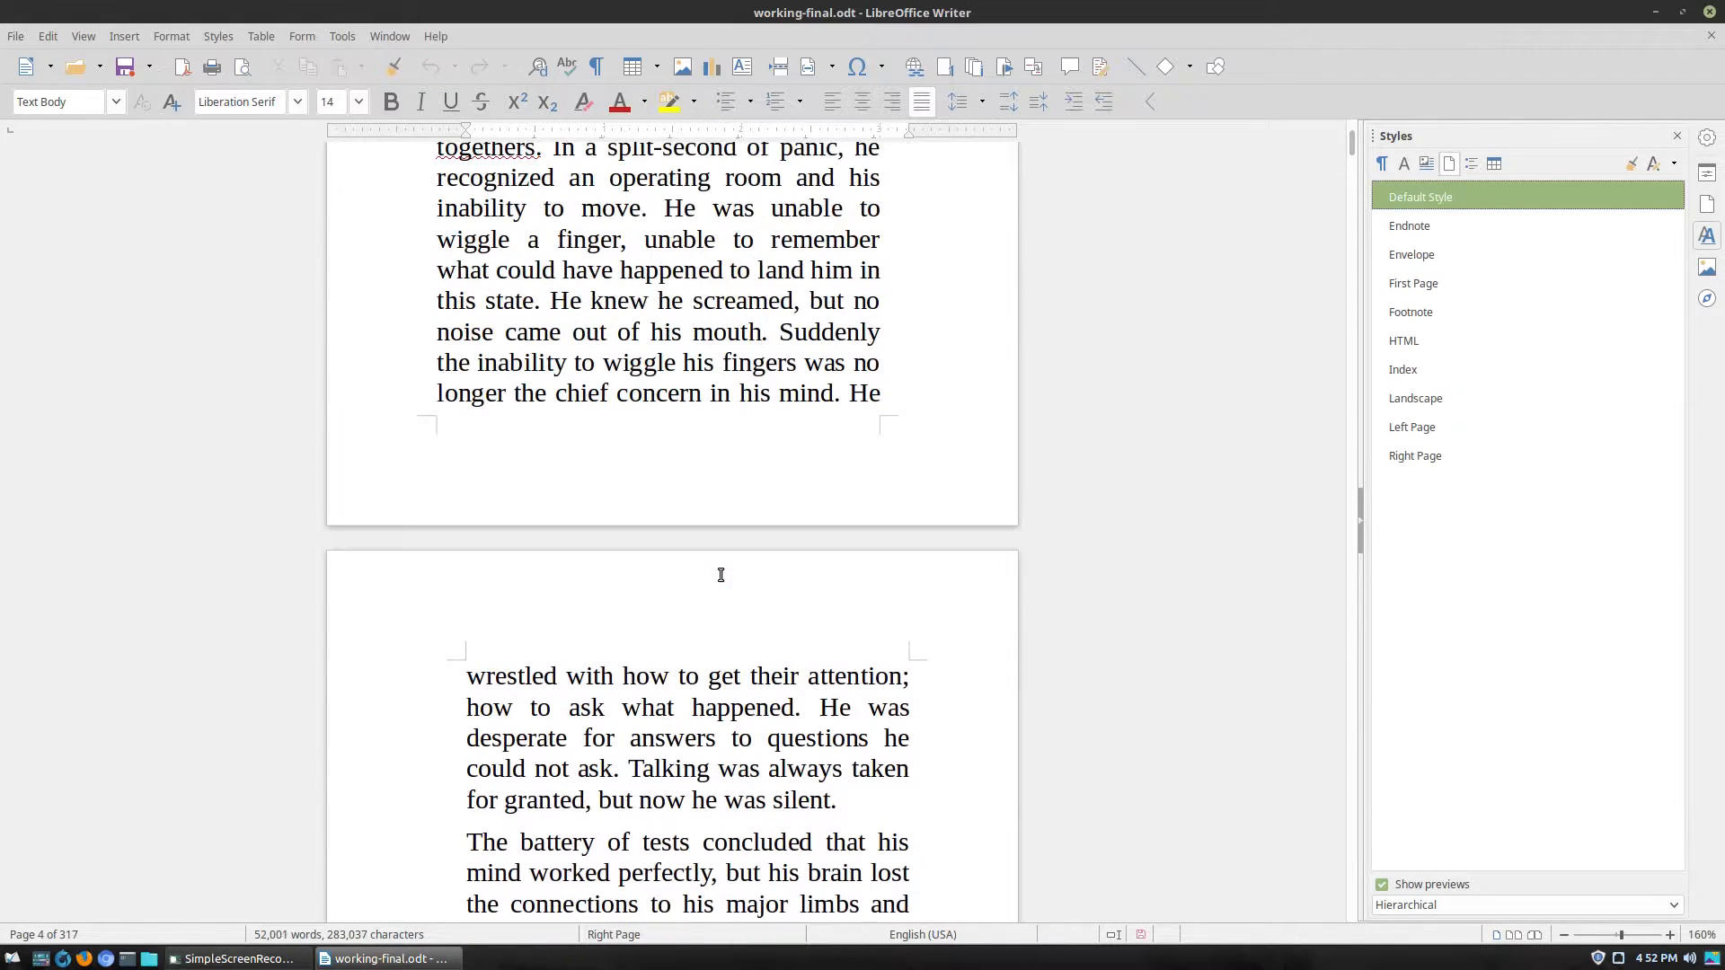
scroll(720, 575, up, 20)
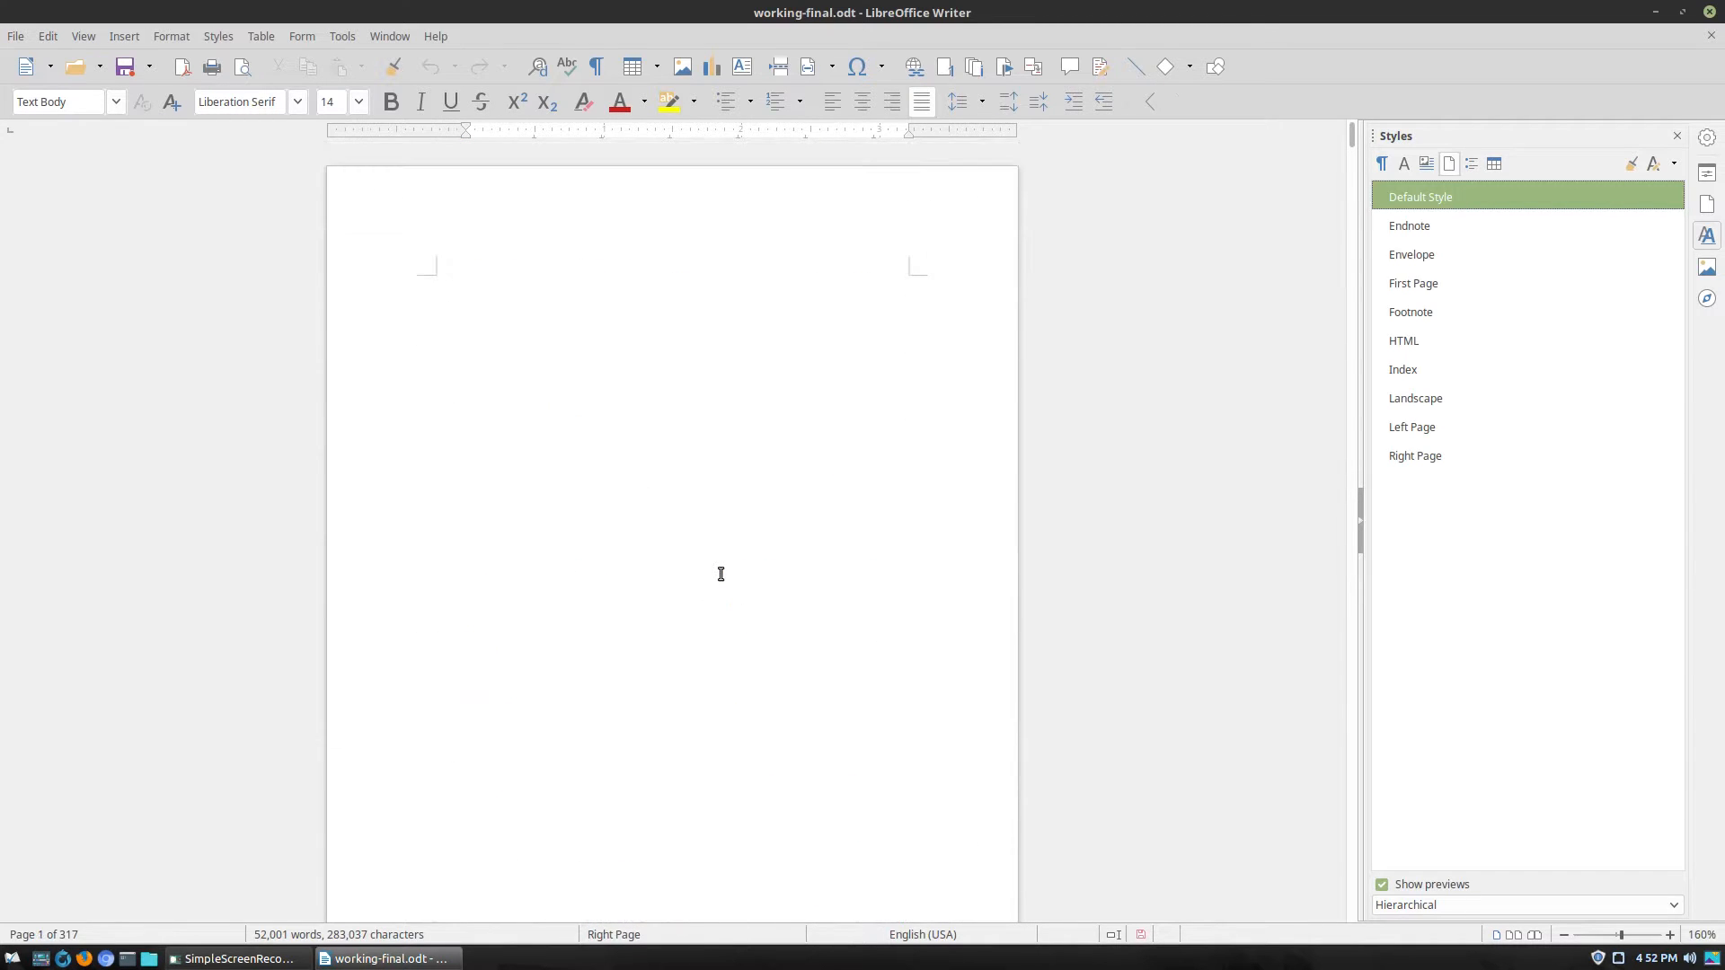
click(456, 659)
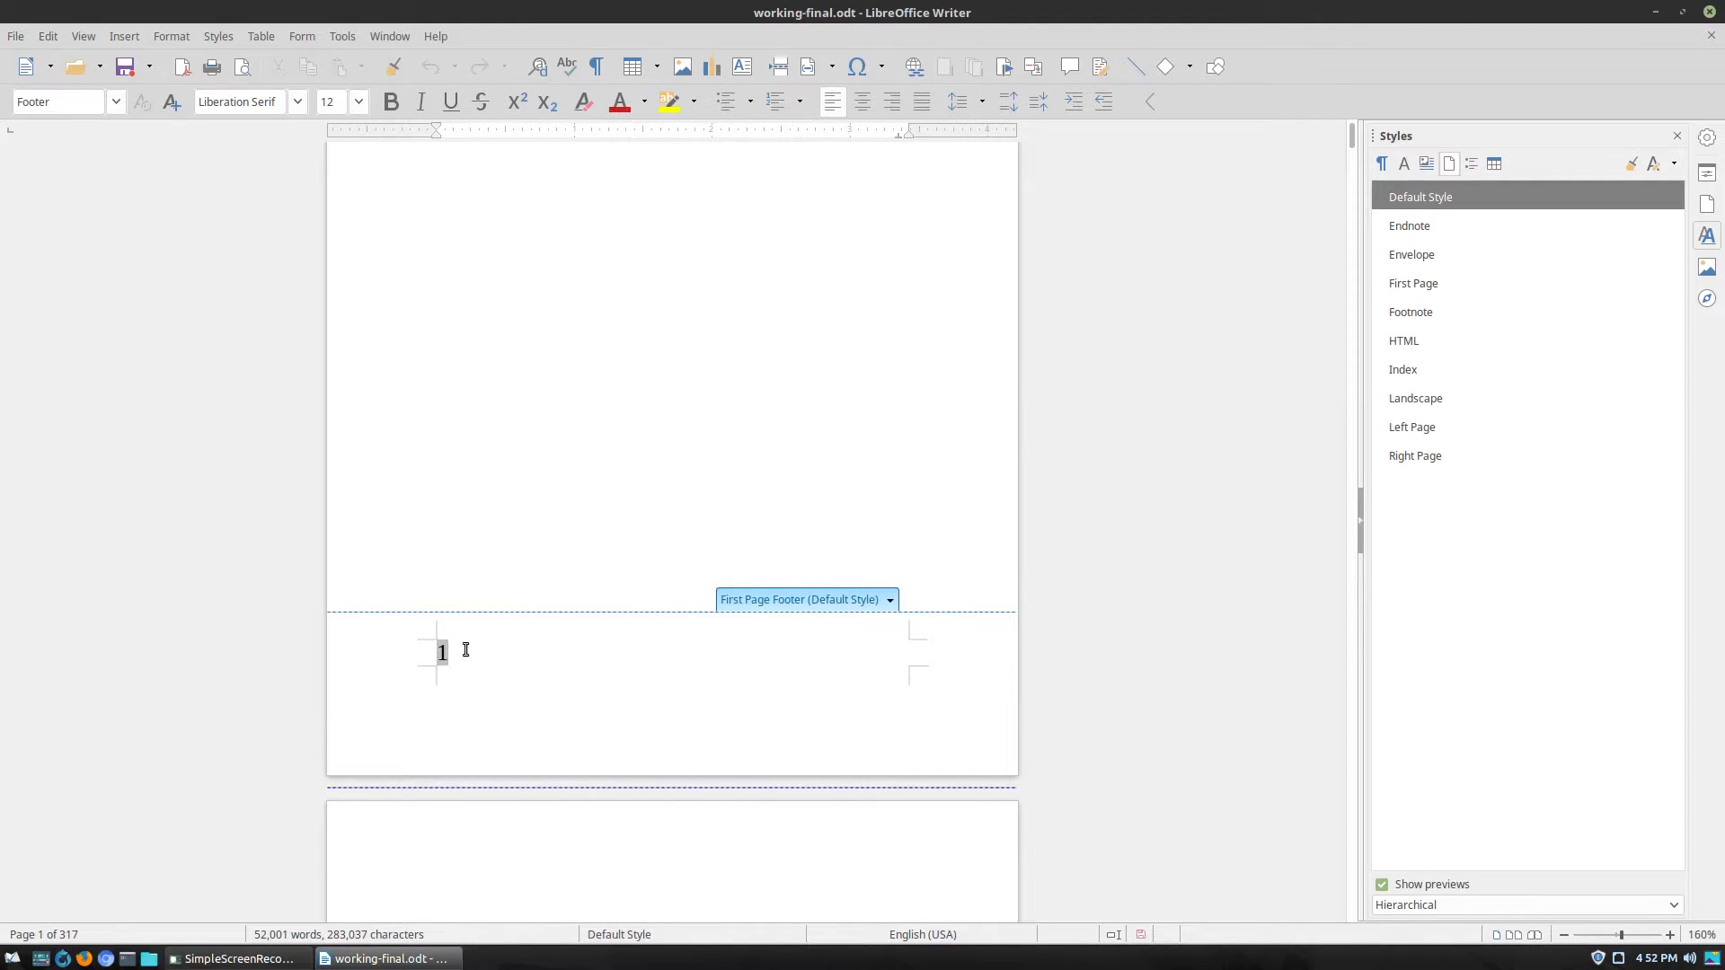
scroll(458, 669, down, 6)
scroll(469, 690, down, 10)
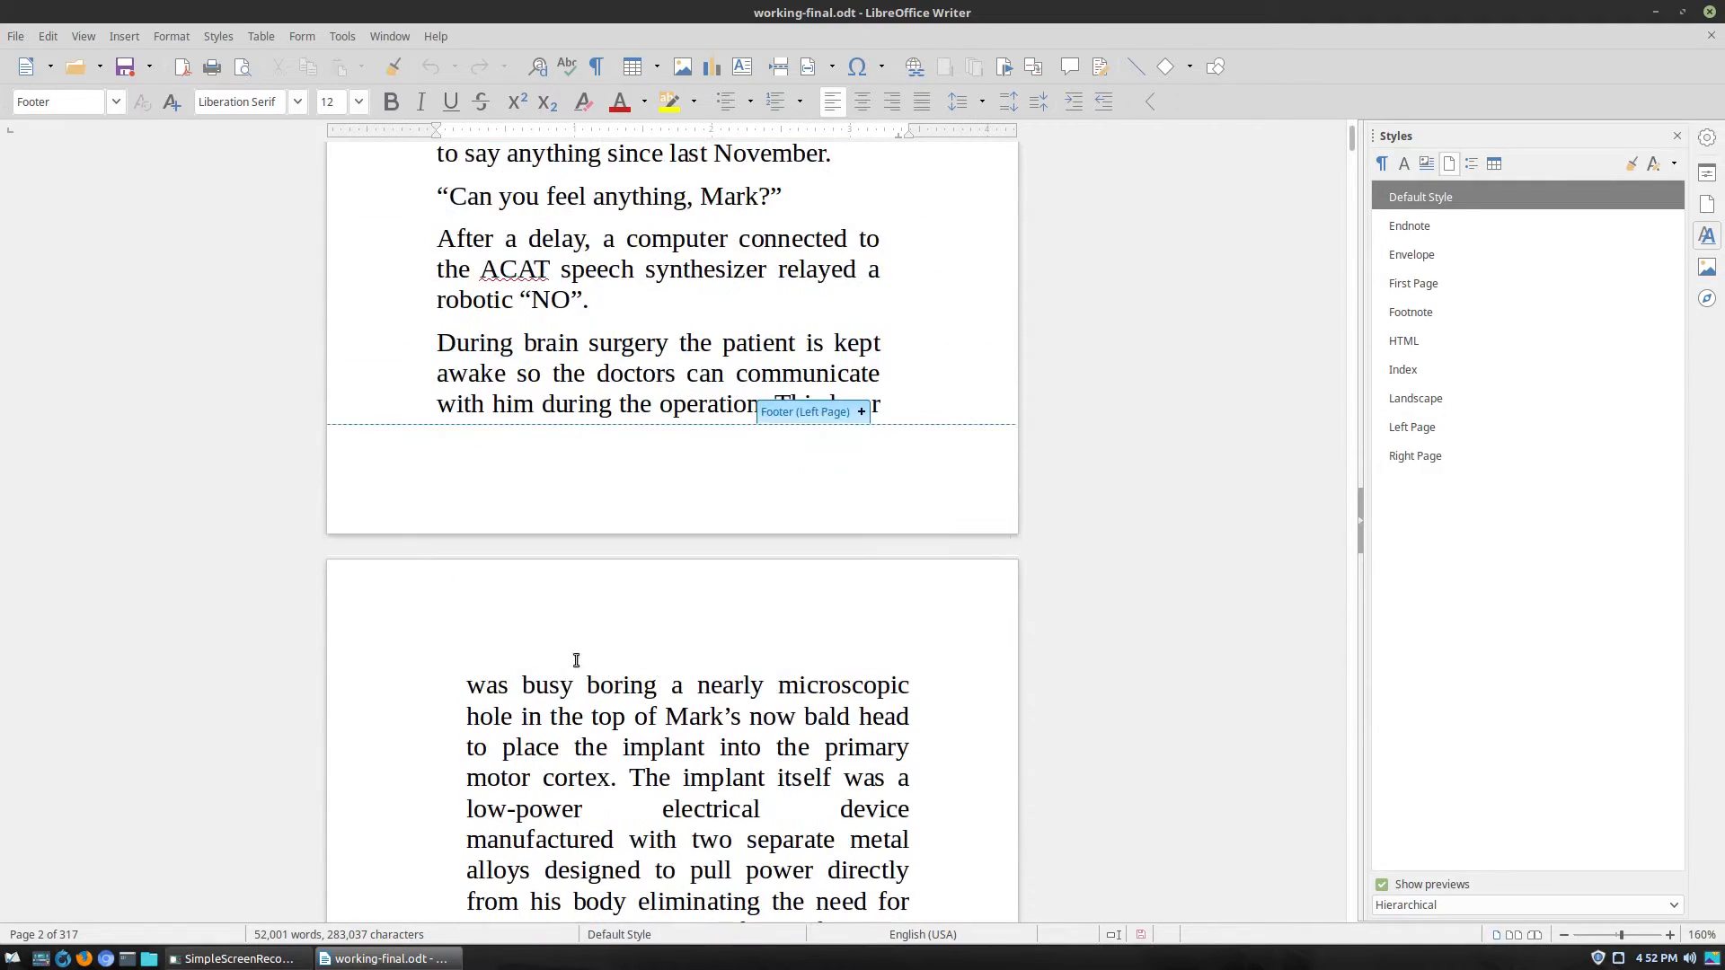
click(861, 416)
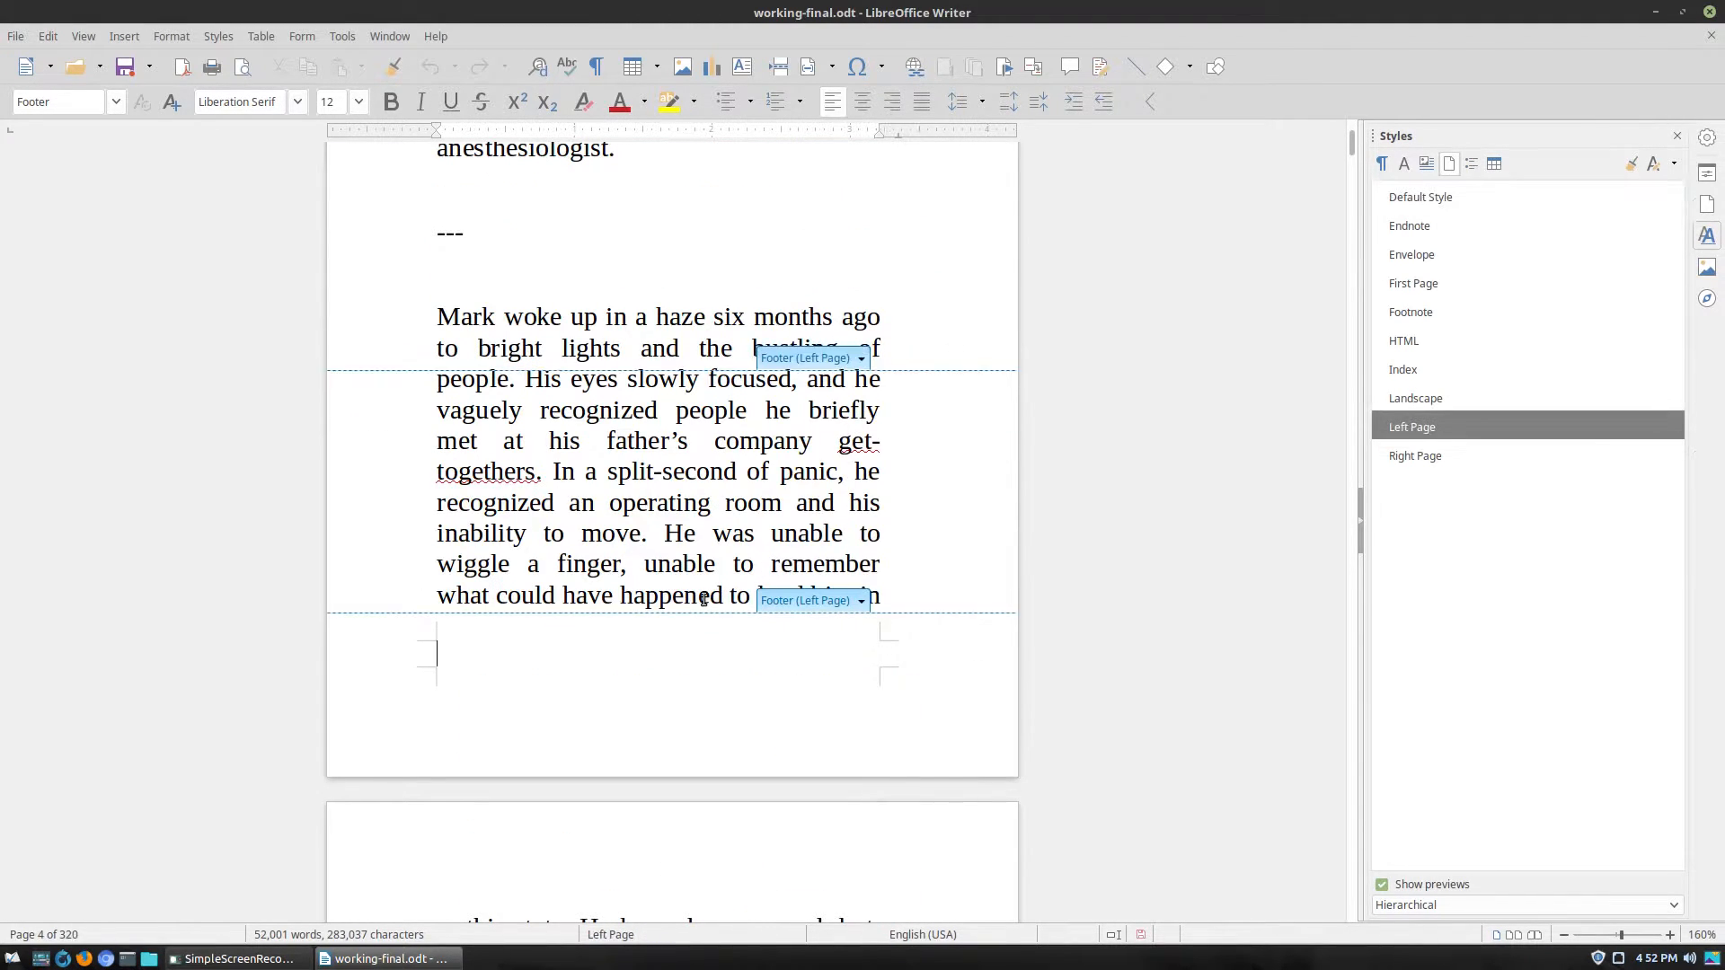
click(170, 36)
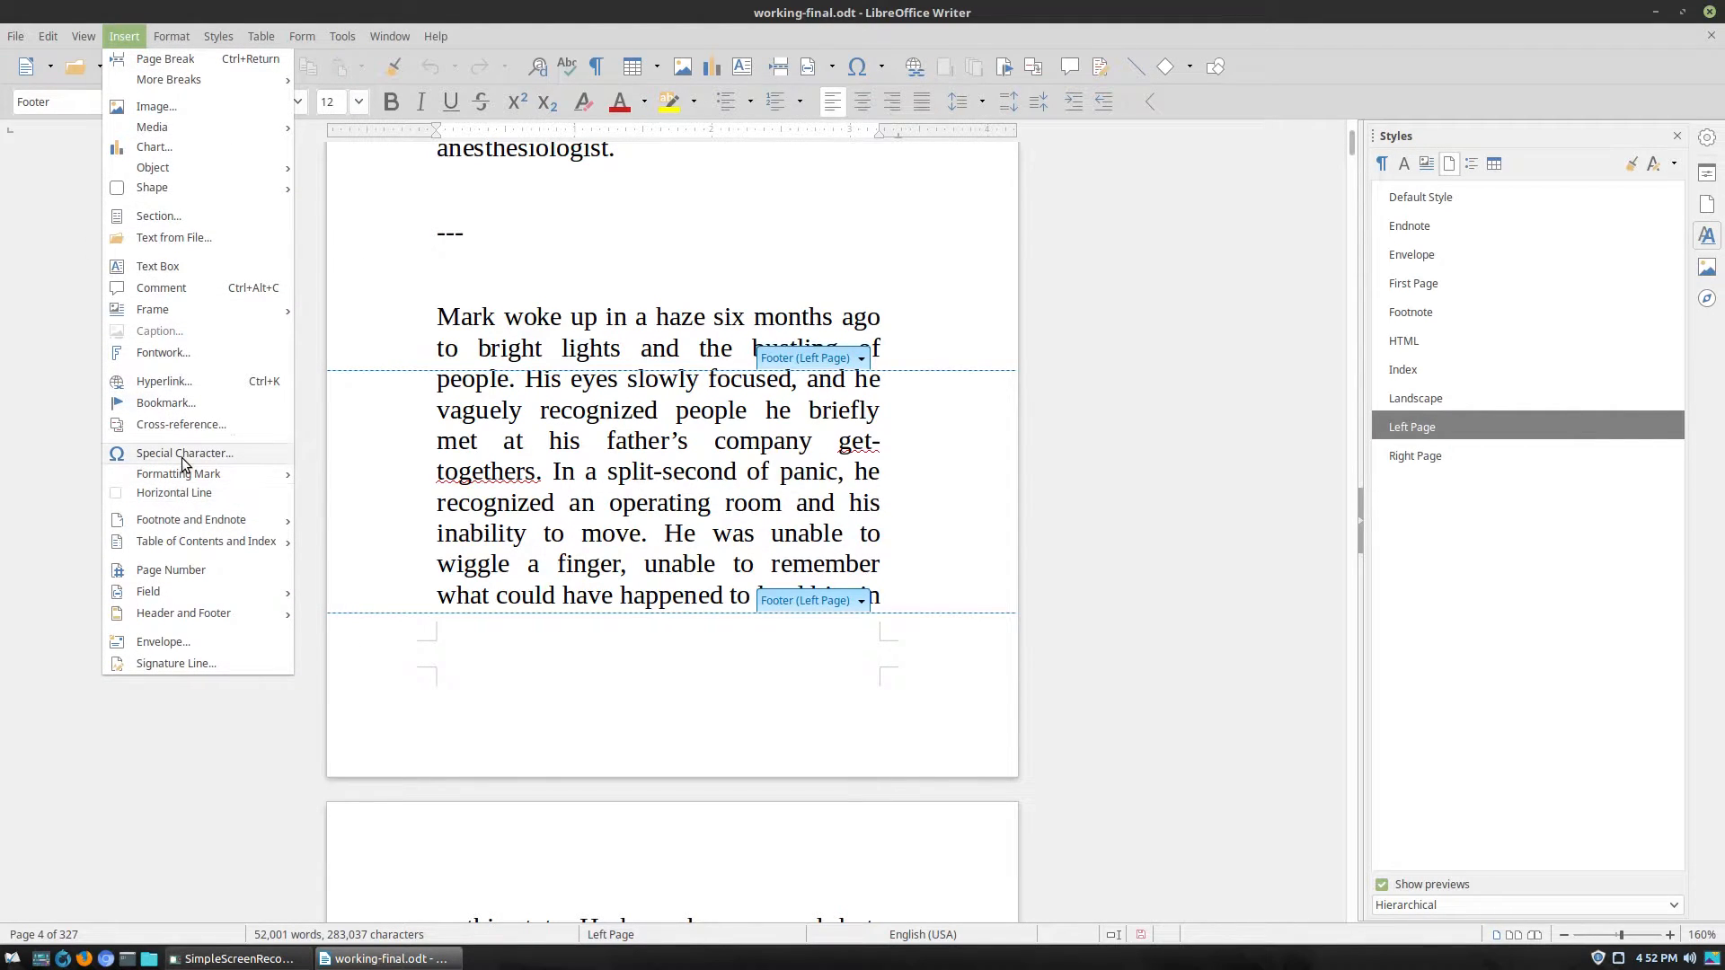
click(171, 570)
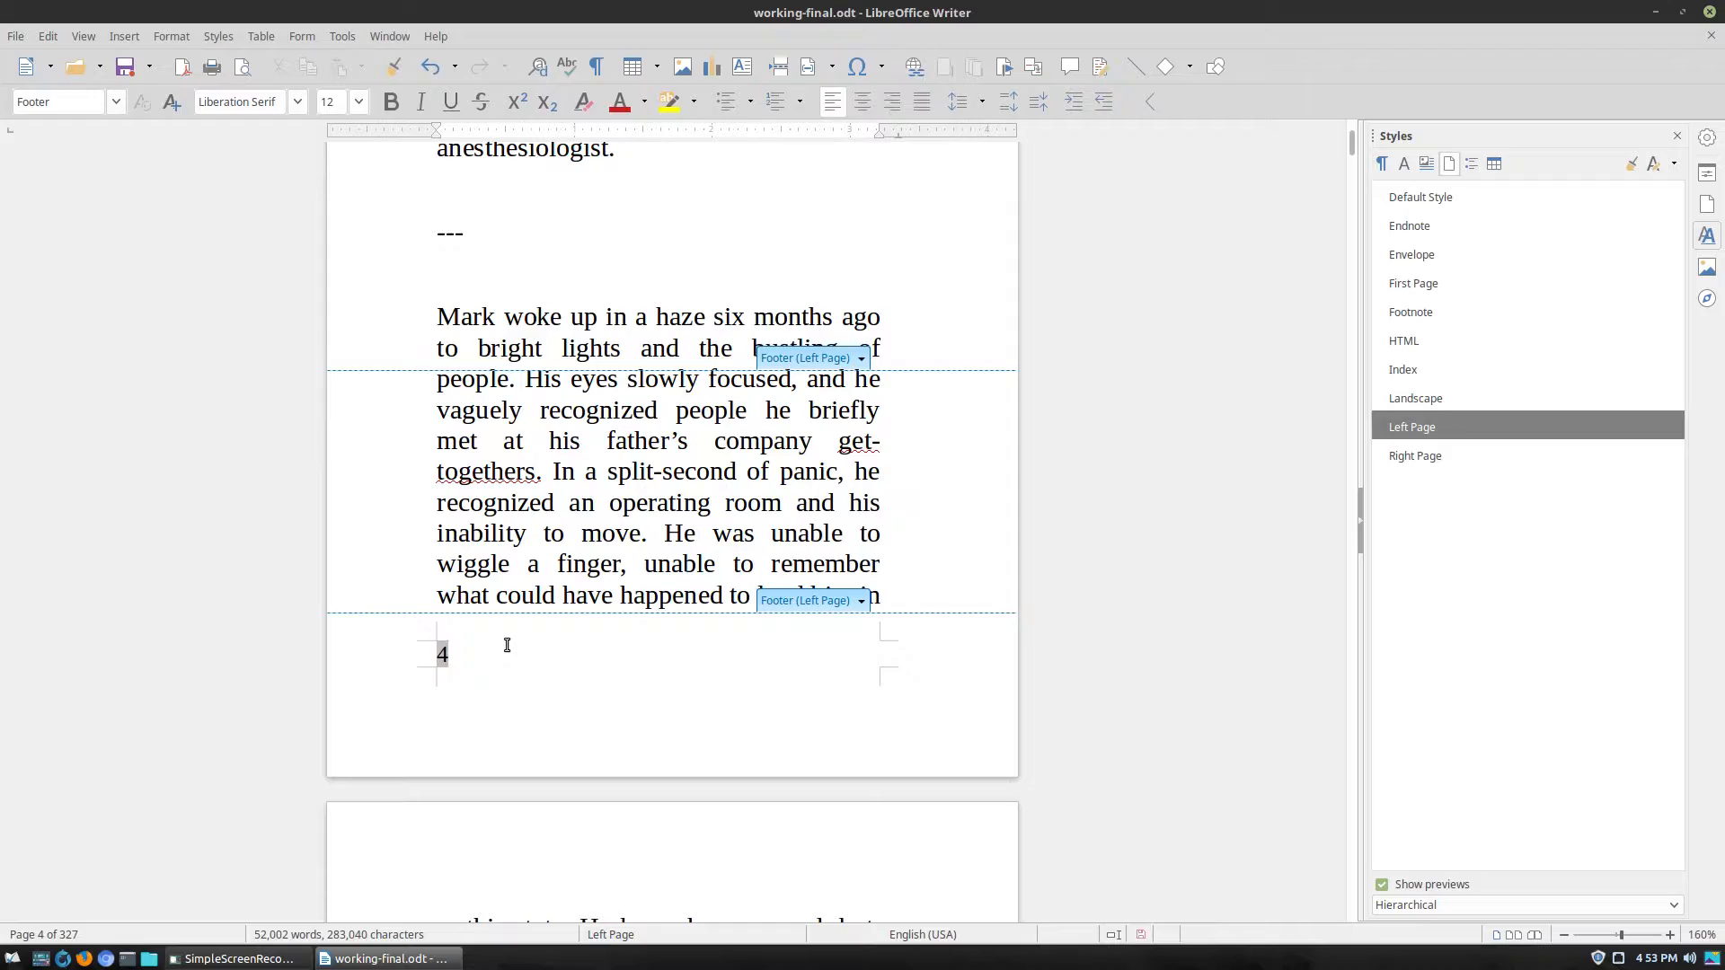
Compare the footers of the left and right pages through page 6 to see which carry a page number.
scroll(507, 645, down, 20)
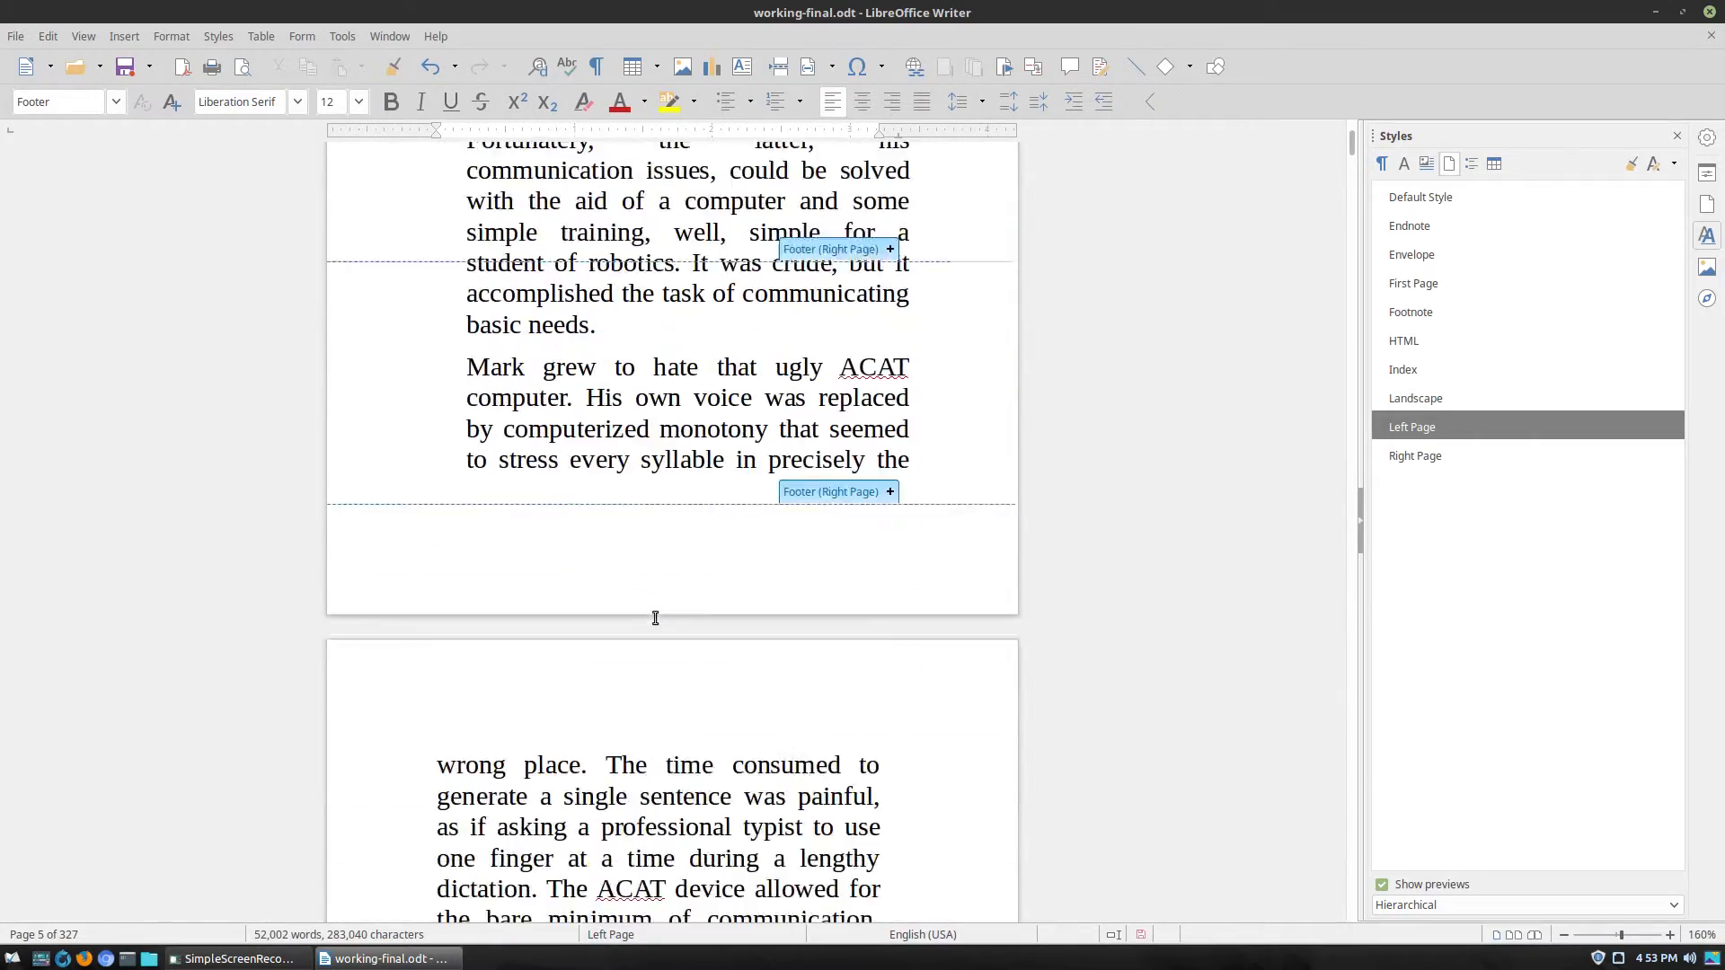
scroll(657, 629, down, 15)
scroll(658, 629, up, 3)
click(656, 245)
scroll(686, 305, up, 8)
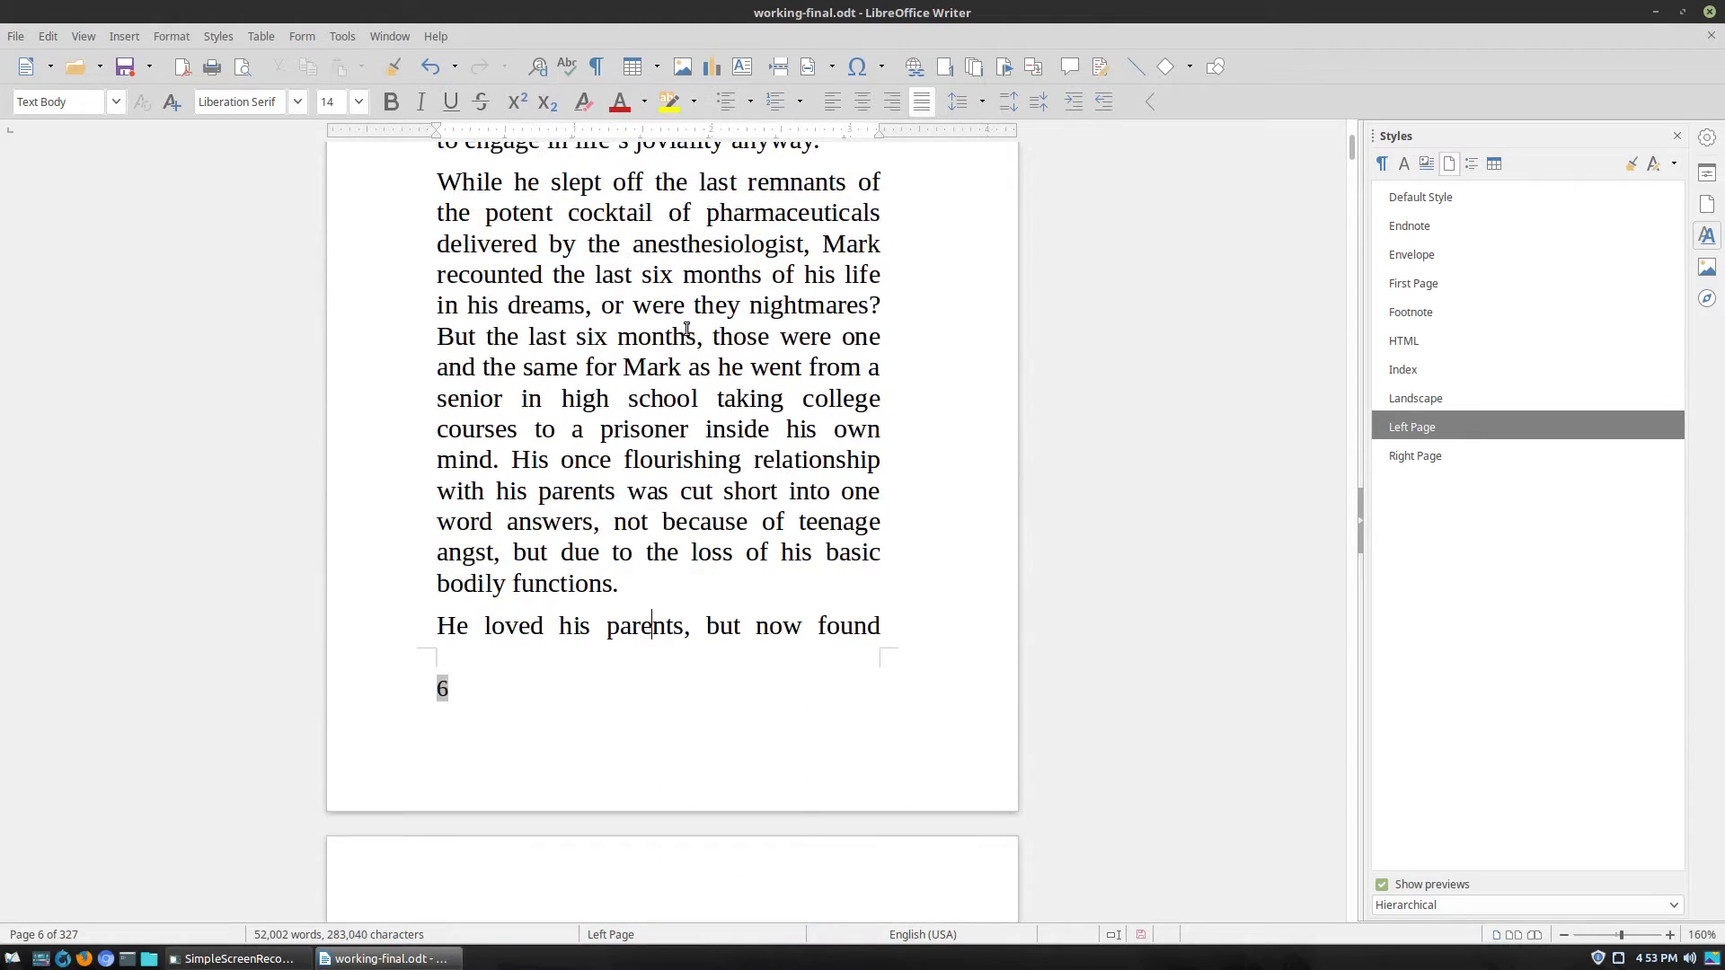
scroll(689, 342, up, 15)
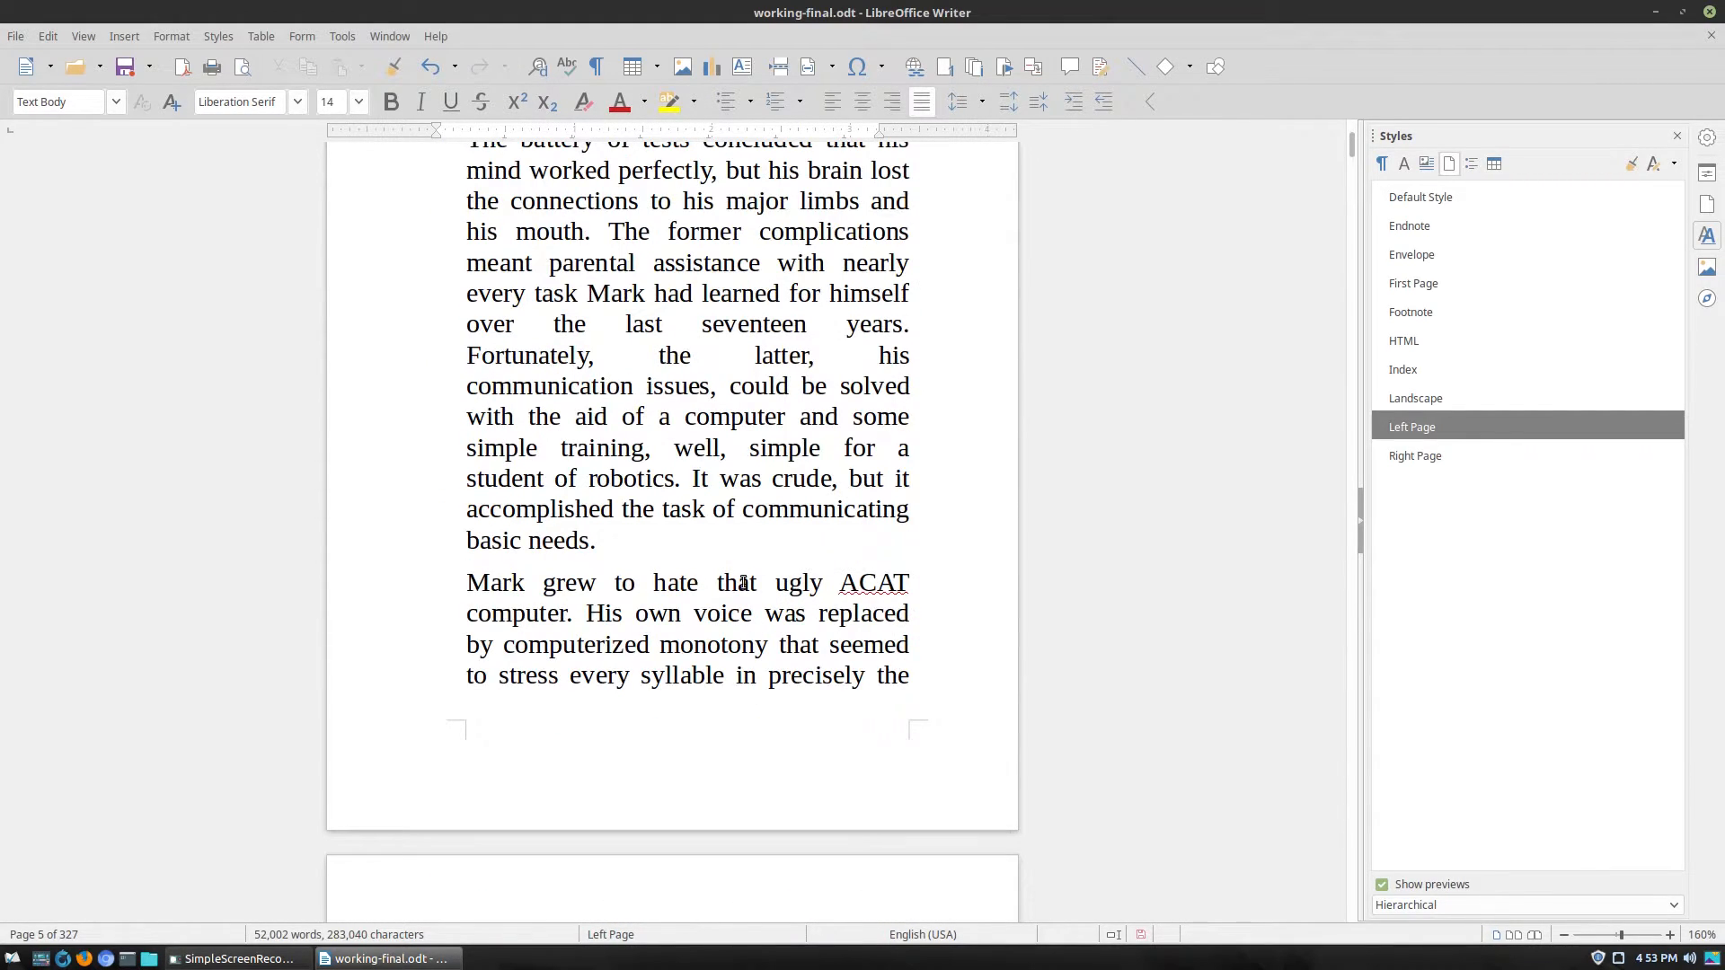
scroll(744, 572, up, 20)
scroll(594, 296, down, 18)
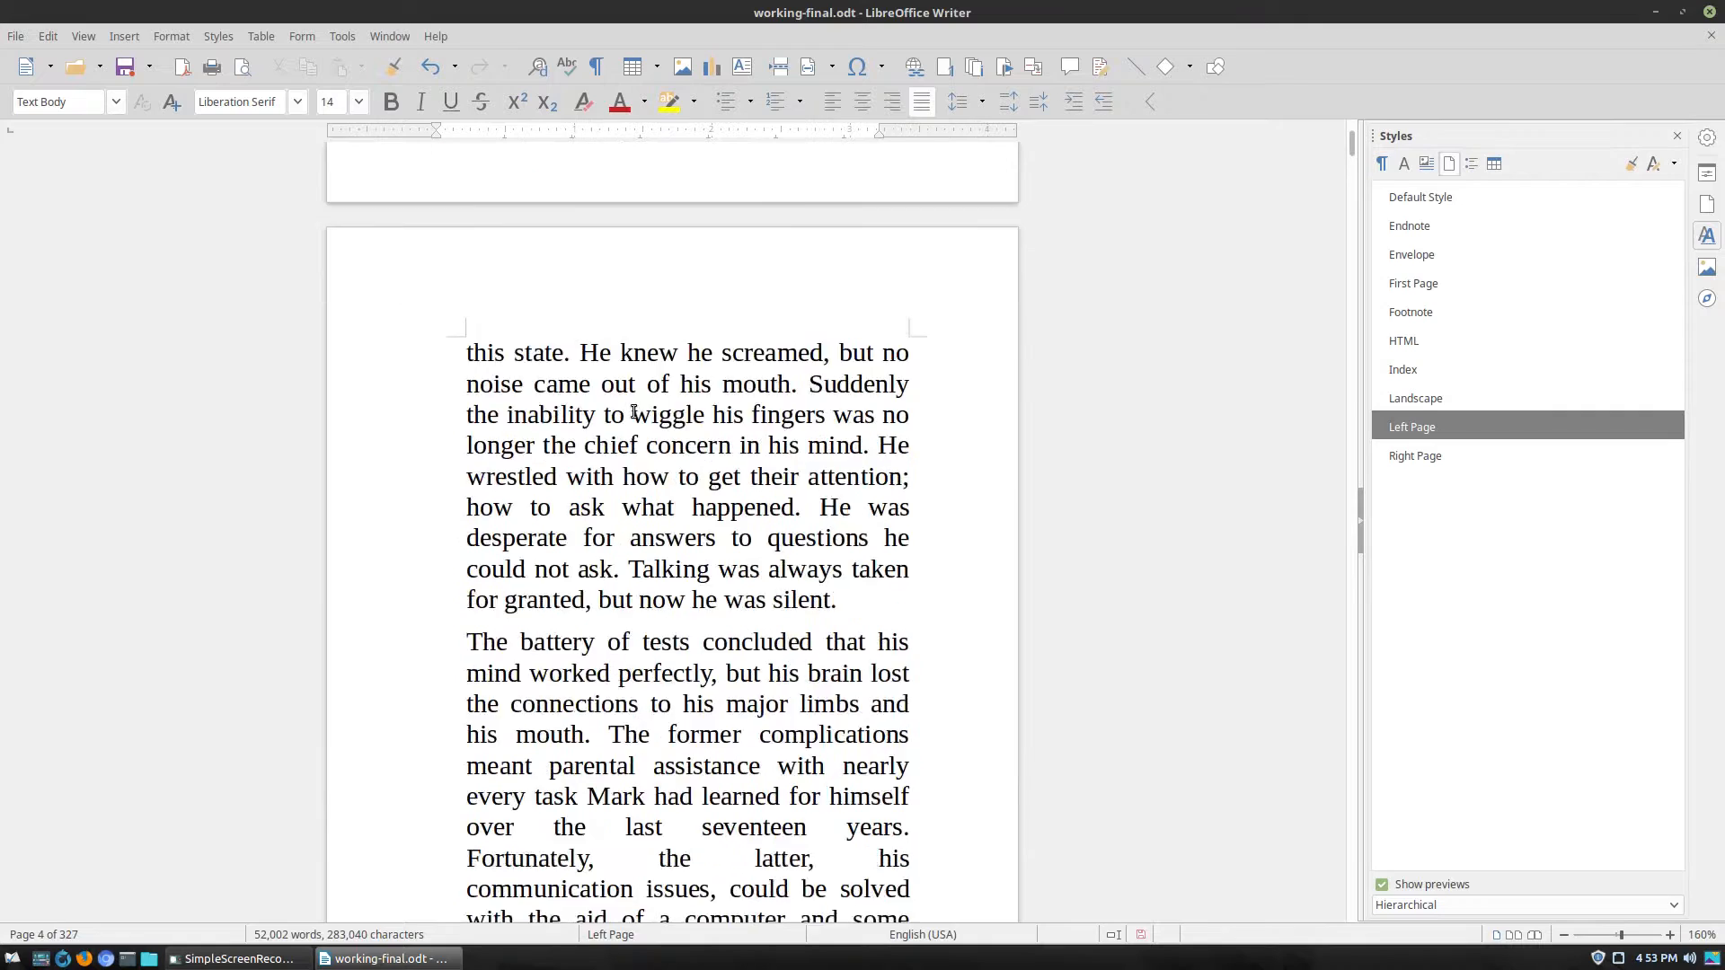
Add a footer to the Right Page page style and insert a right-aligned page number field in it.
scroll(890, 707, down, 3)
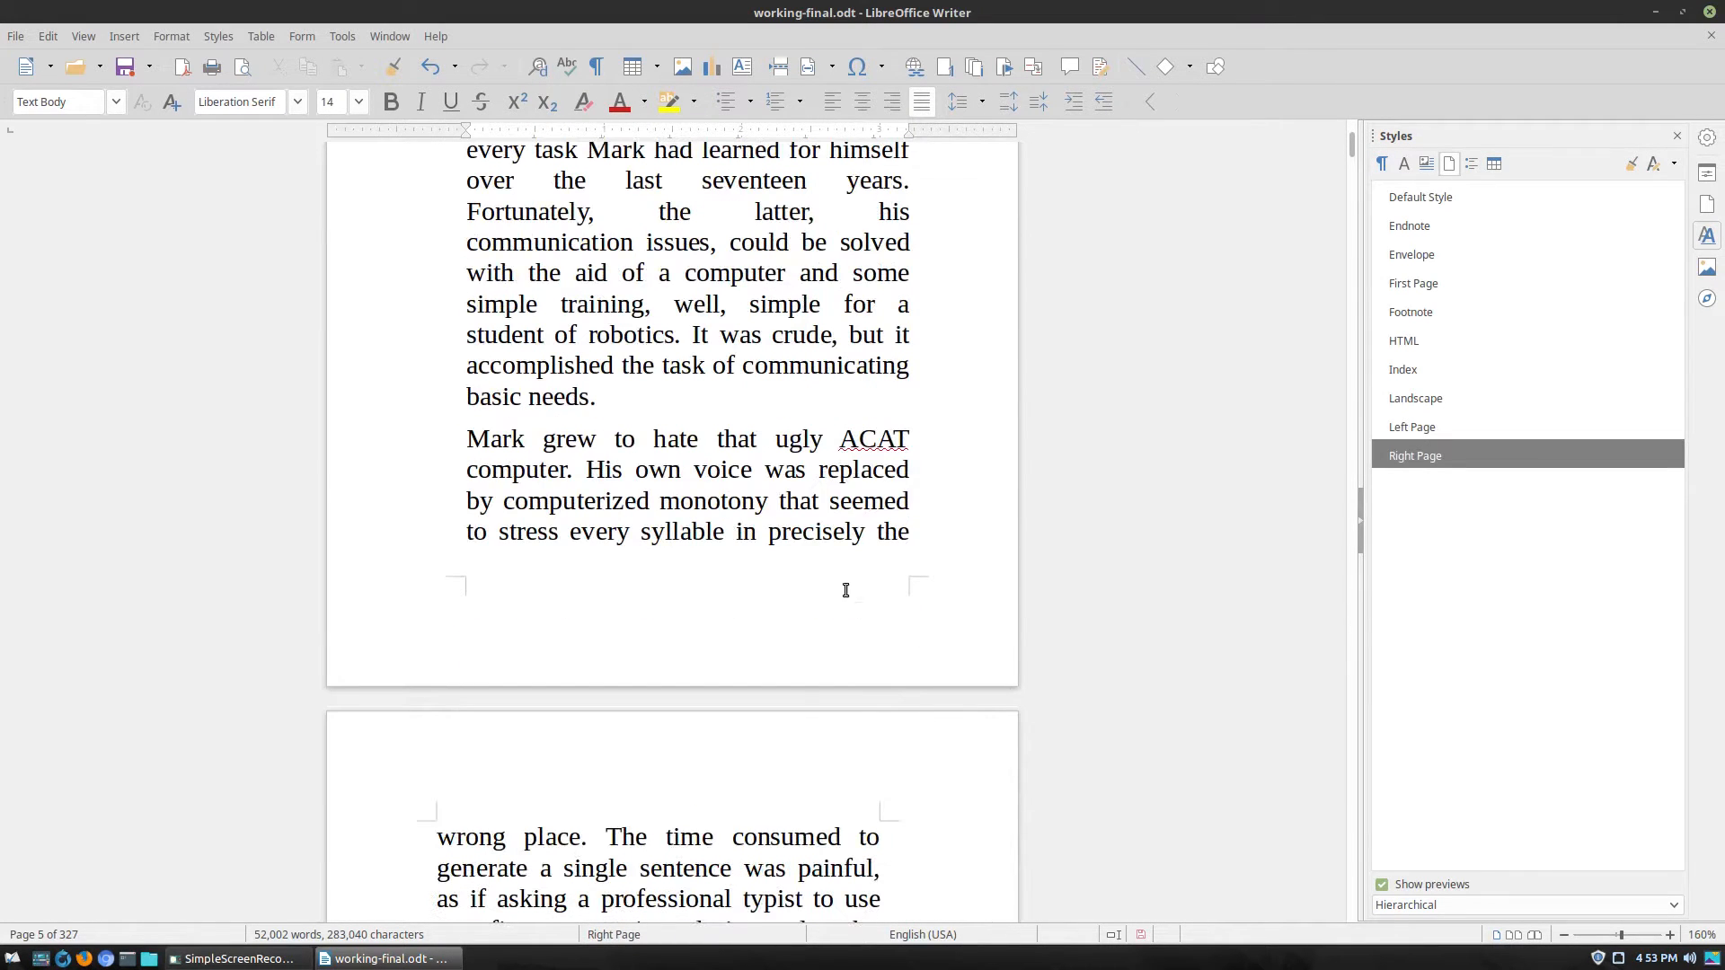
click(810, 624)
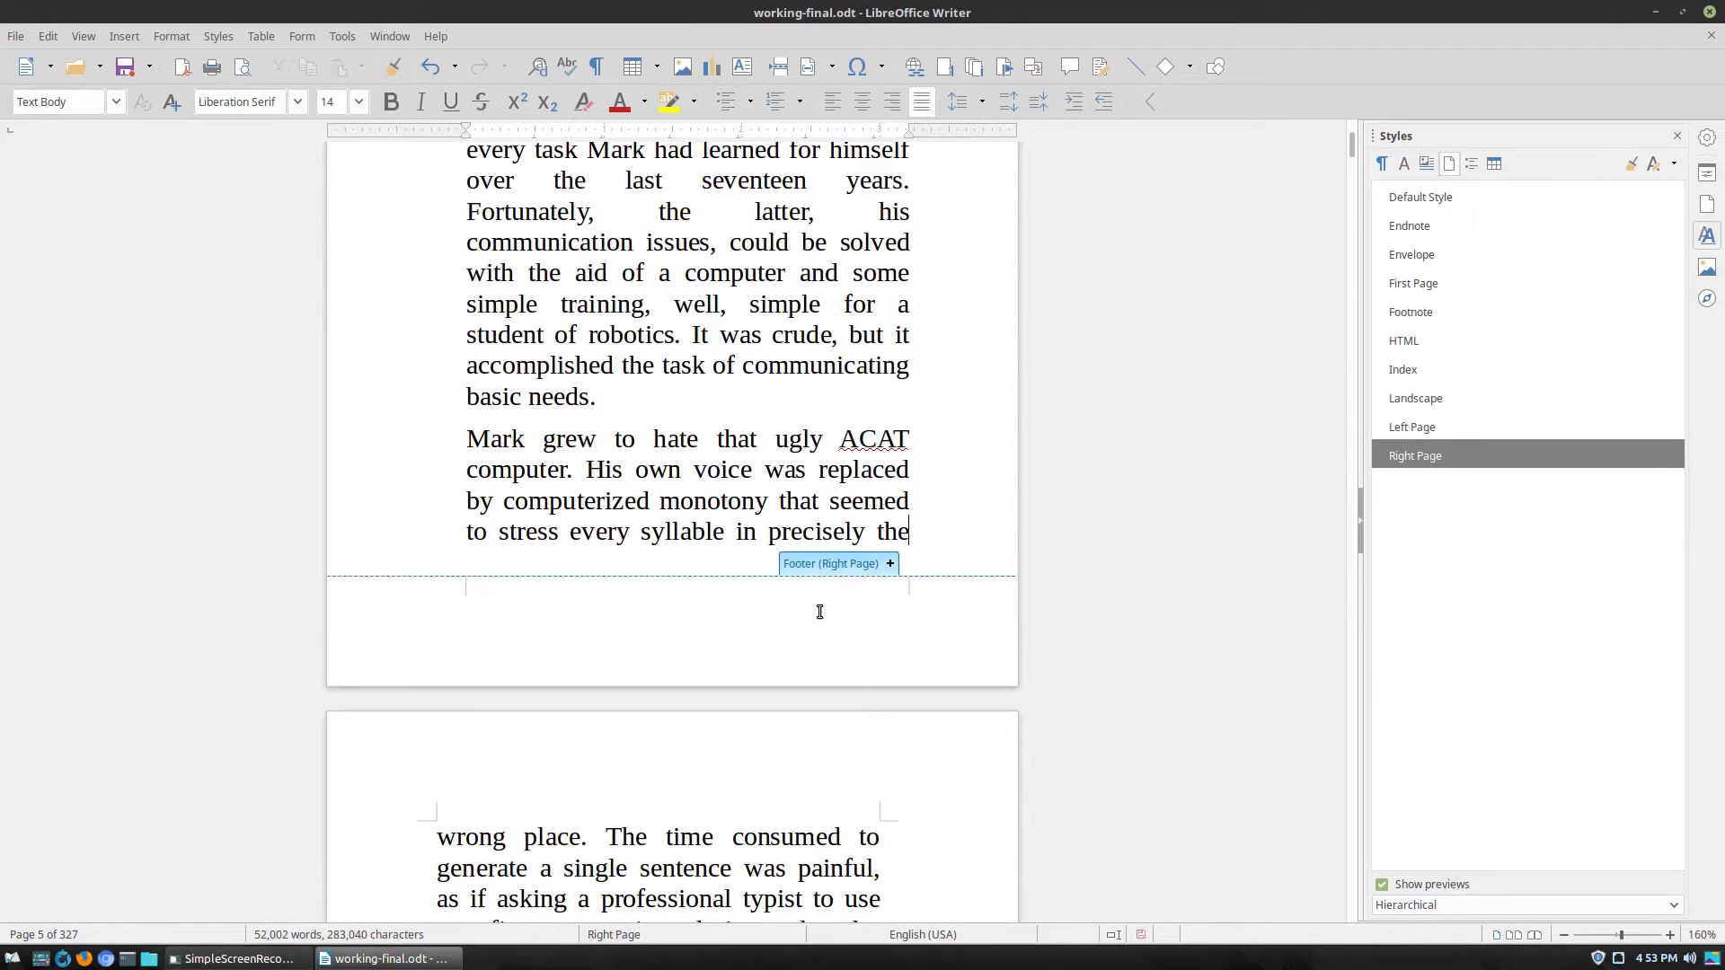
click(892, 563)
click(112, 41)
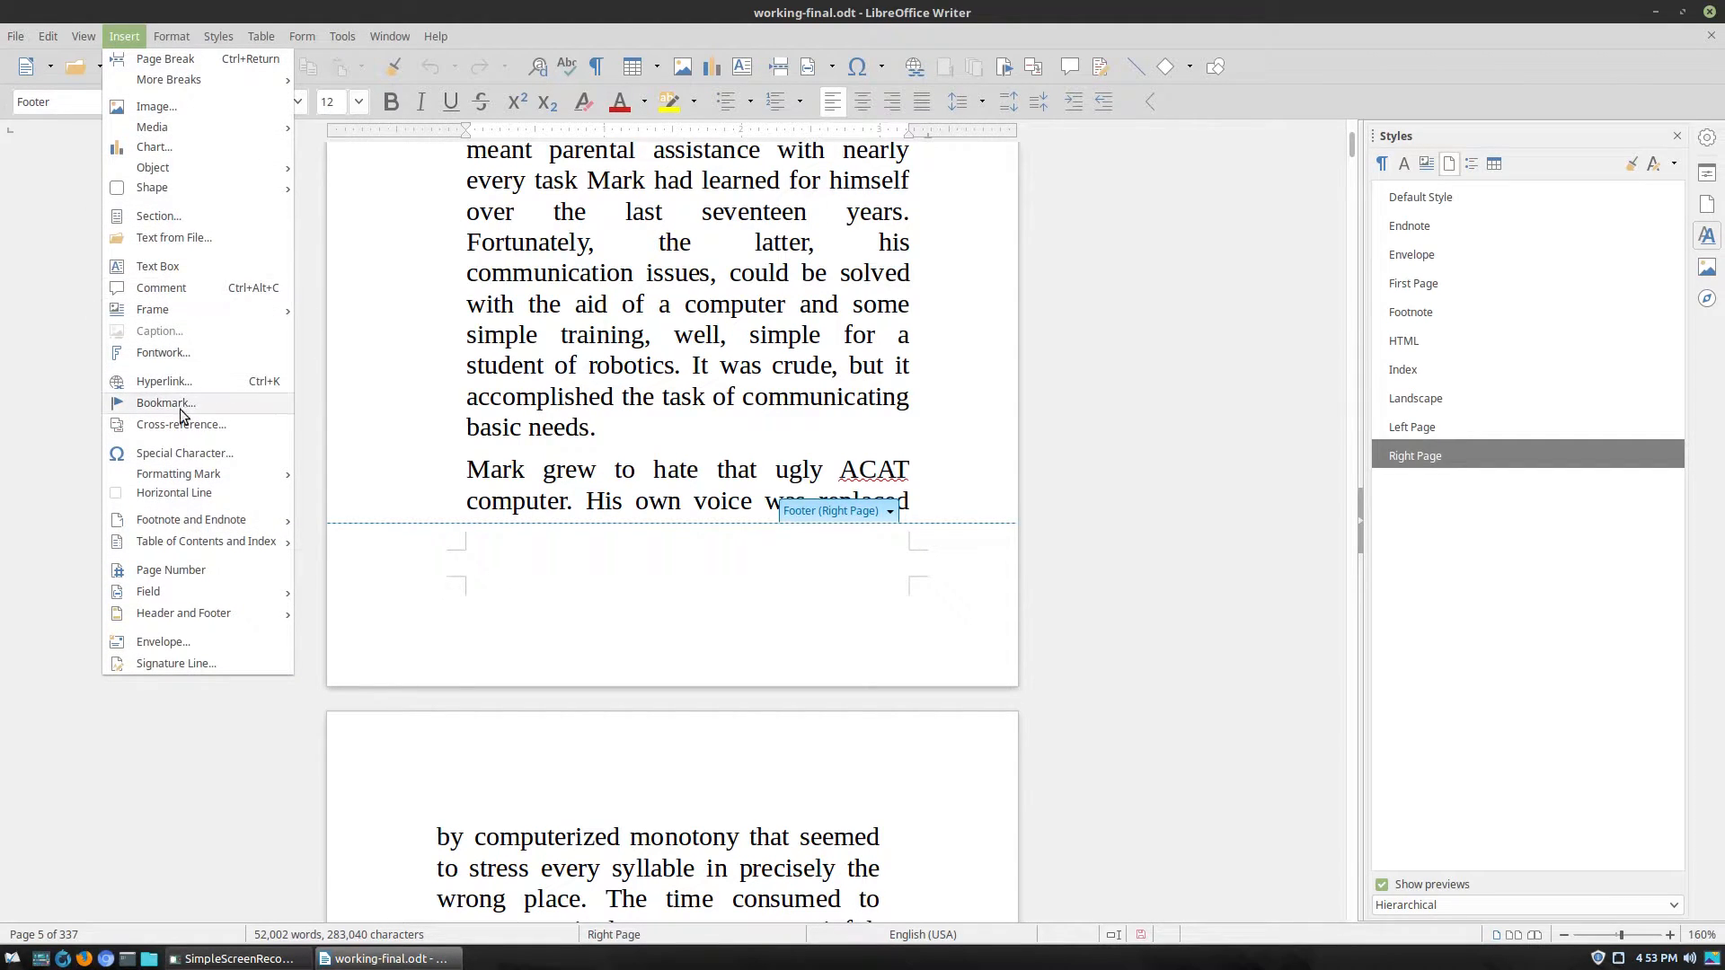
click(189, 573)
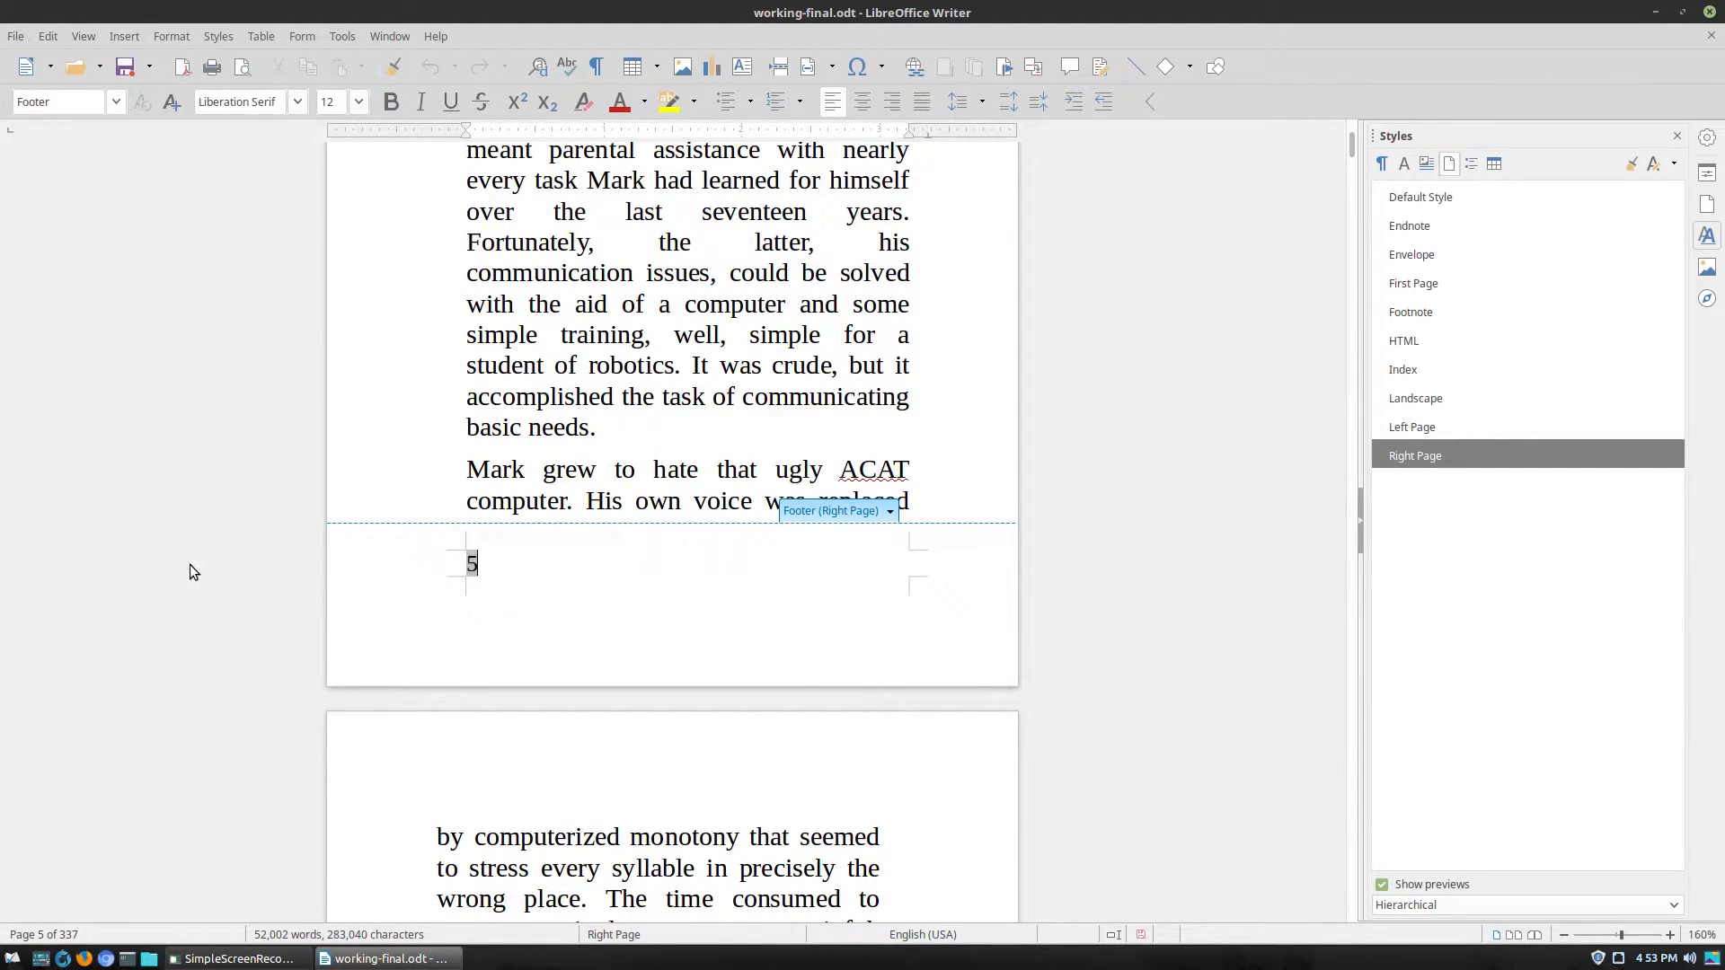
drag(480, 564, 467, 564)
click(892, 102)
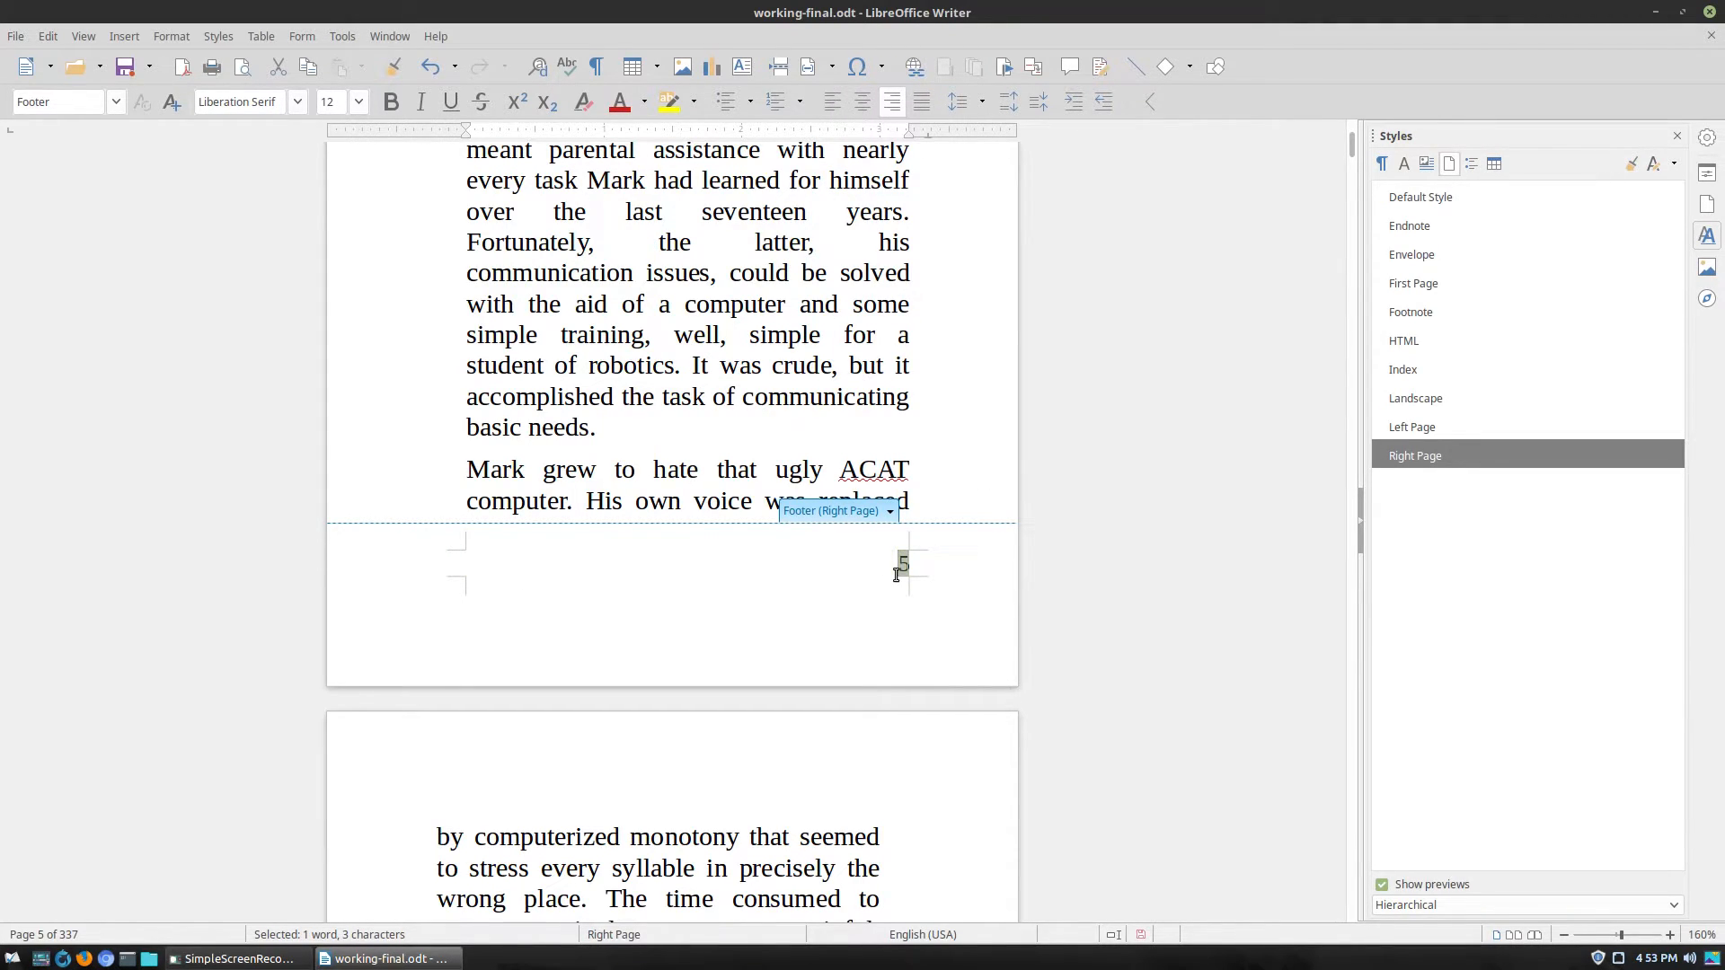
Examine where the page numbers sit in the left and right page footers through the opening pages and the middle of the manuscript.
scroll(965, 504, down, 20)
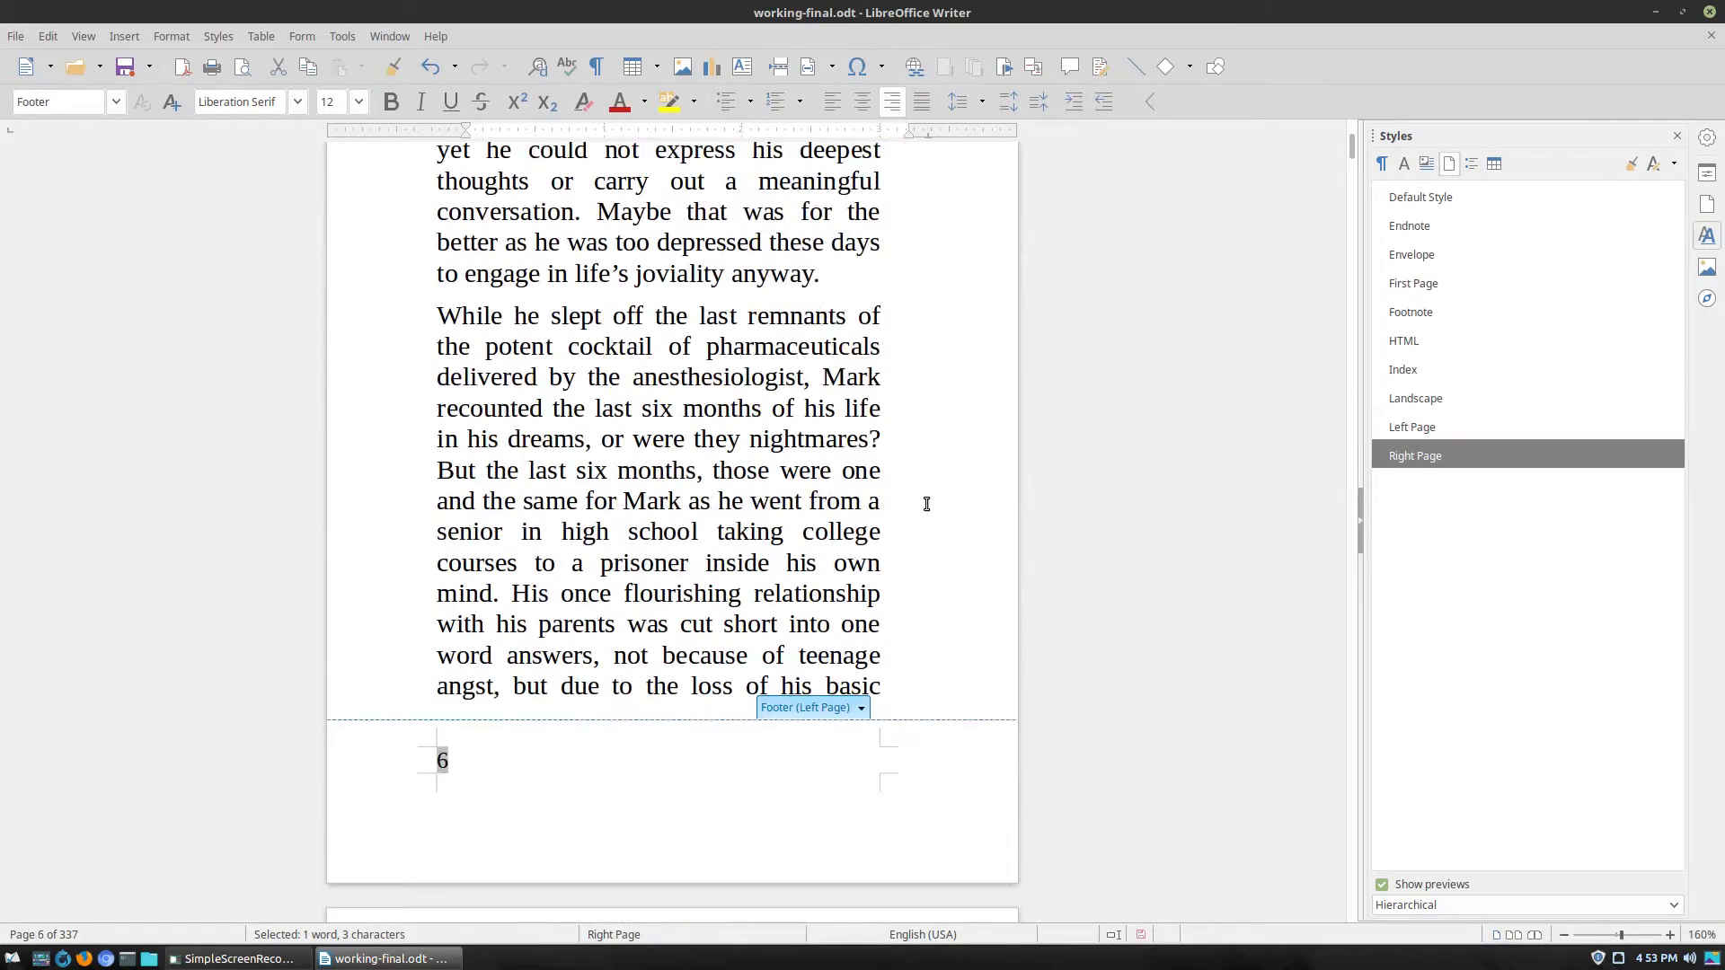
scroll(927, 504, down, 18)
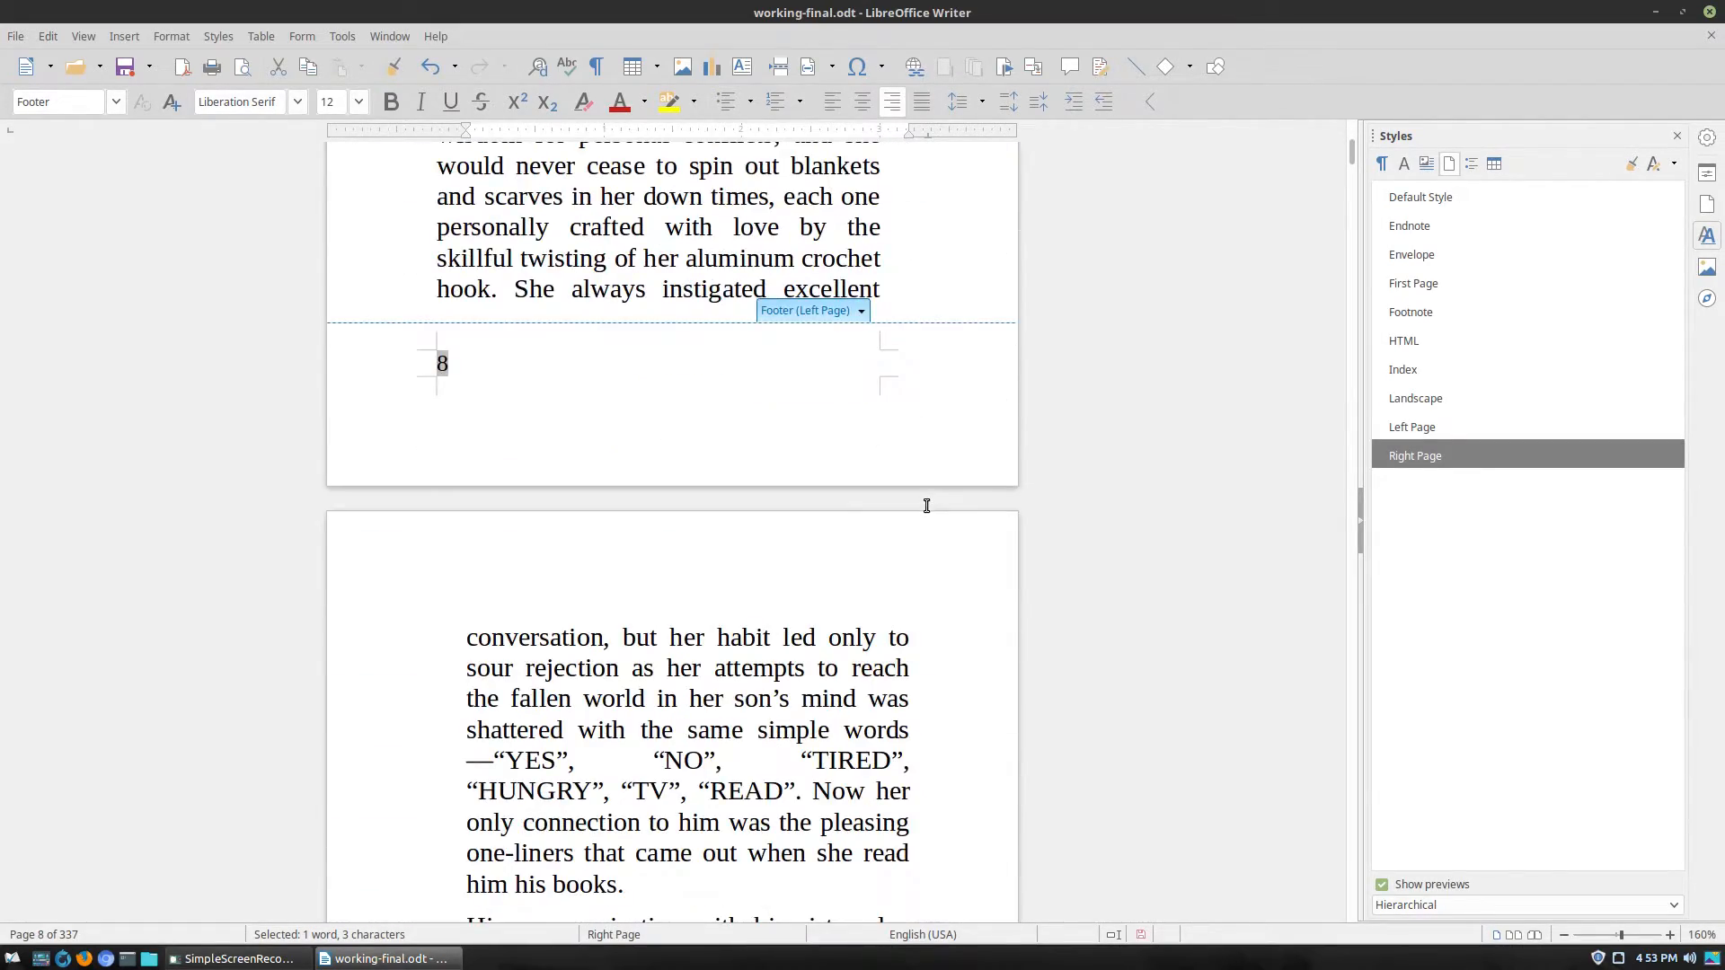
scroll(927, 504, down, 10)
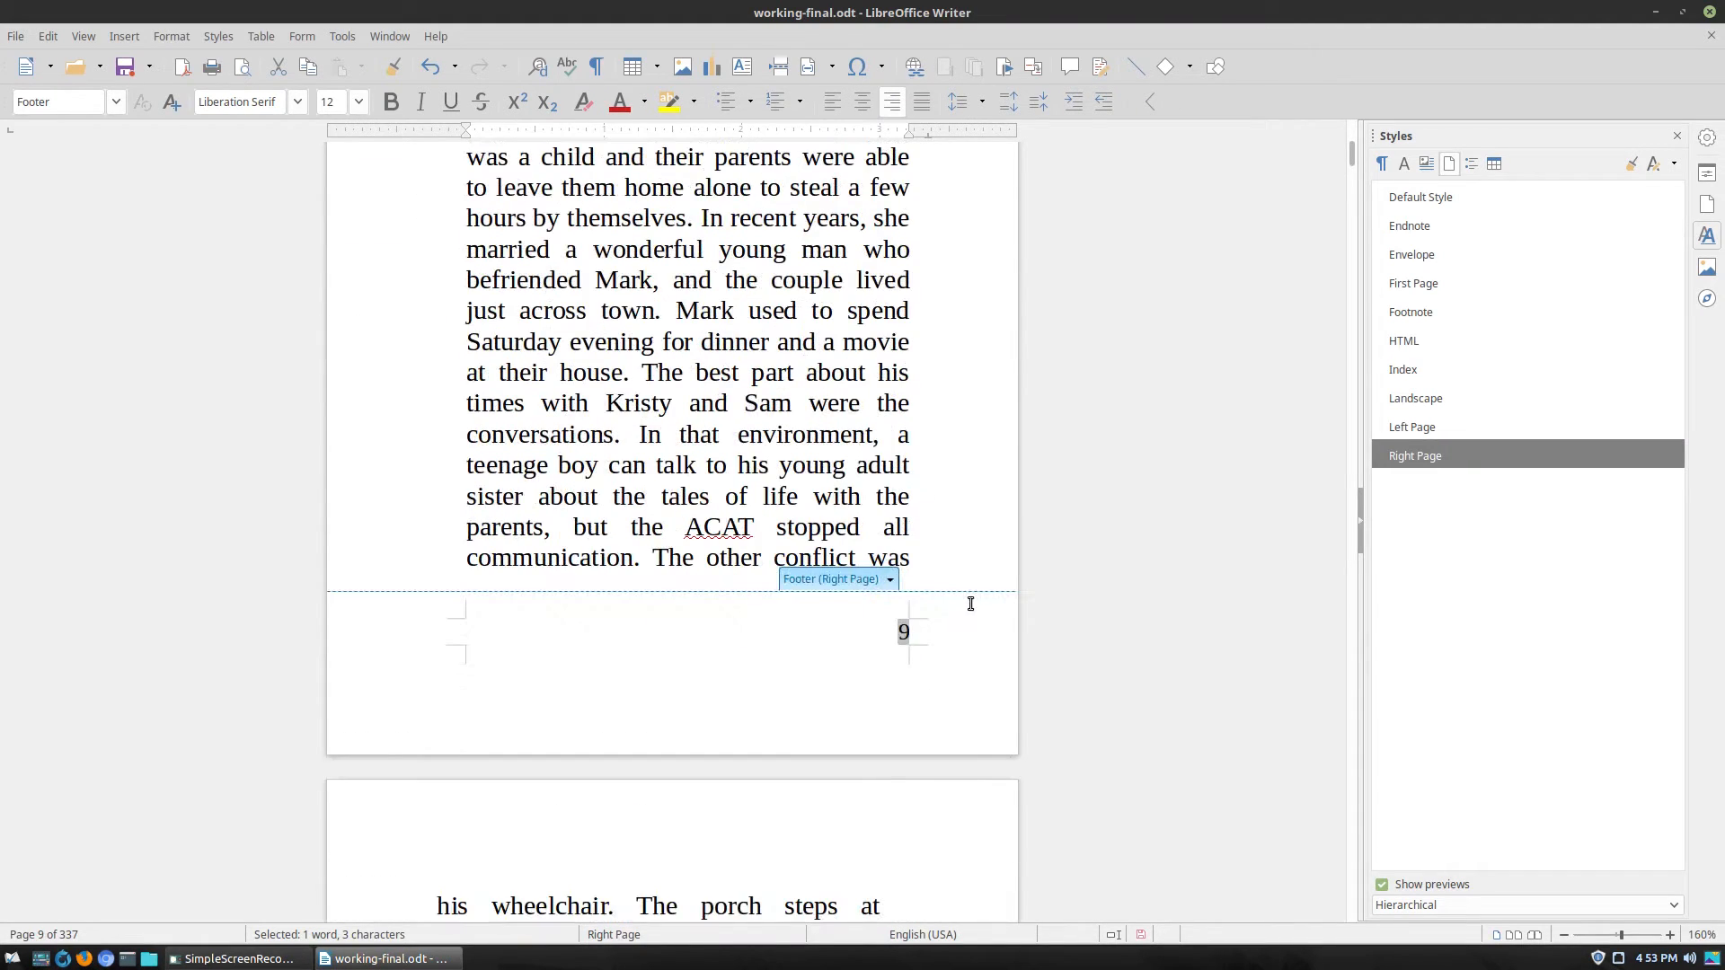
scroll(359, 437, down, 8)
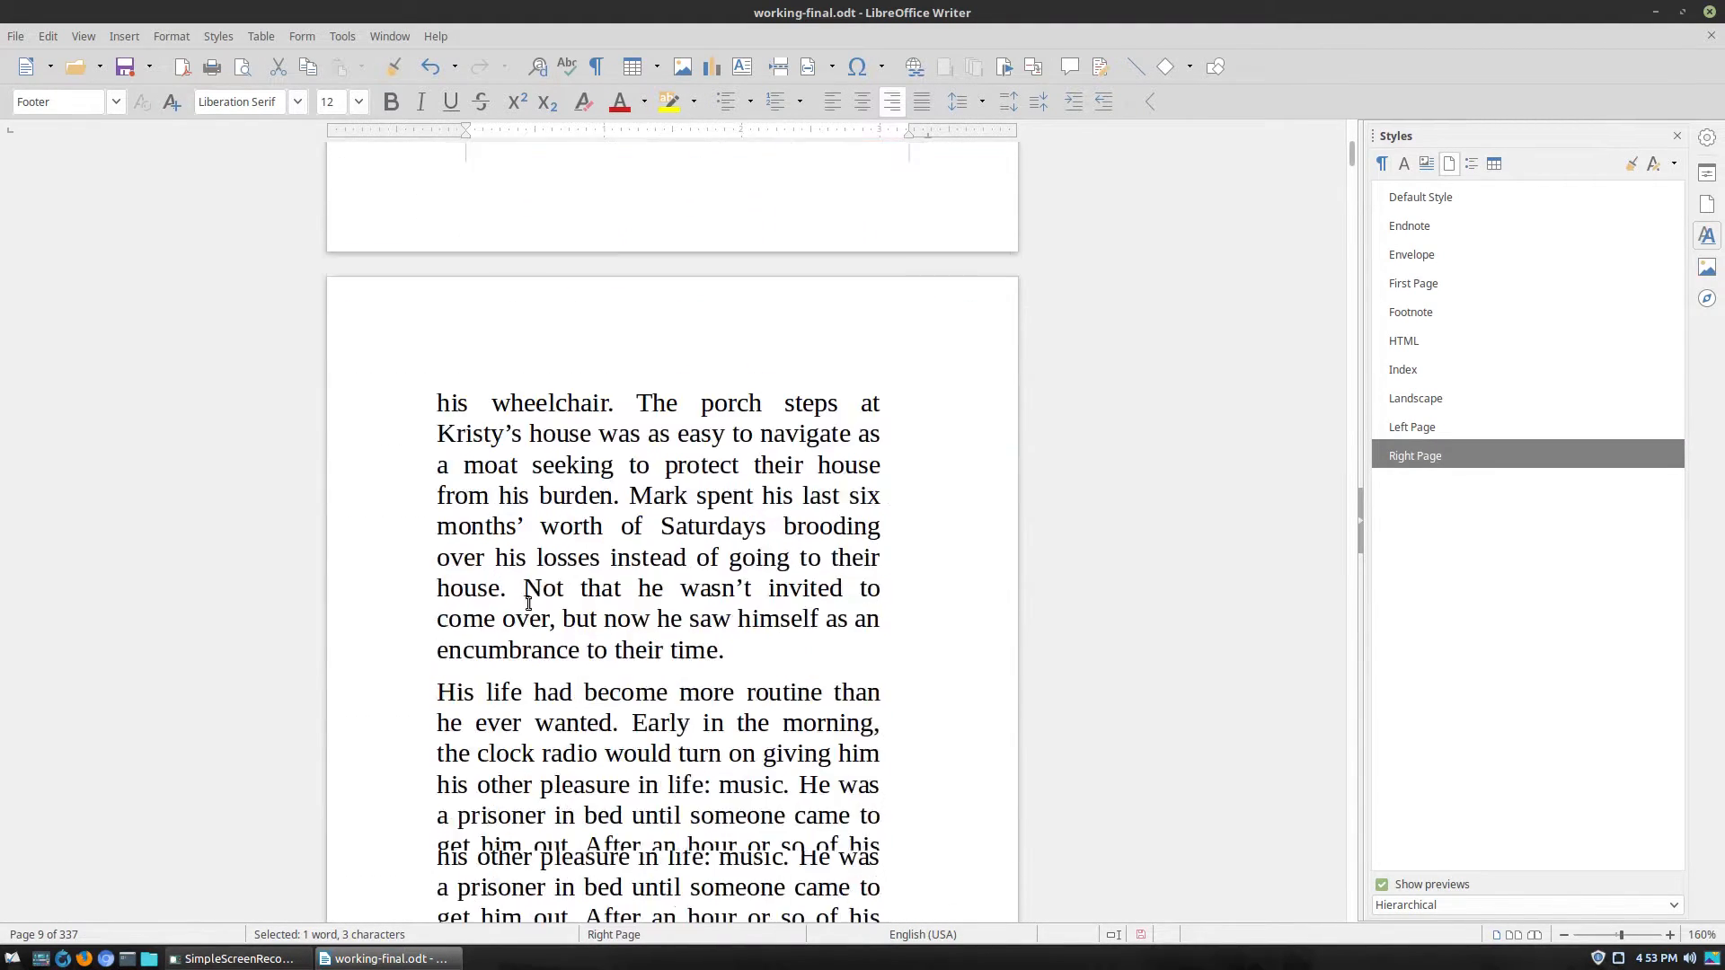
scroll(961, 701, down, 10)
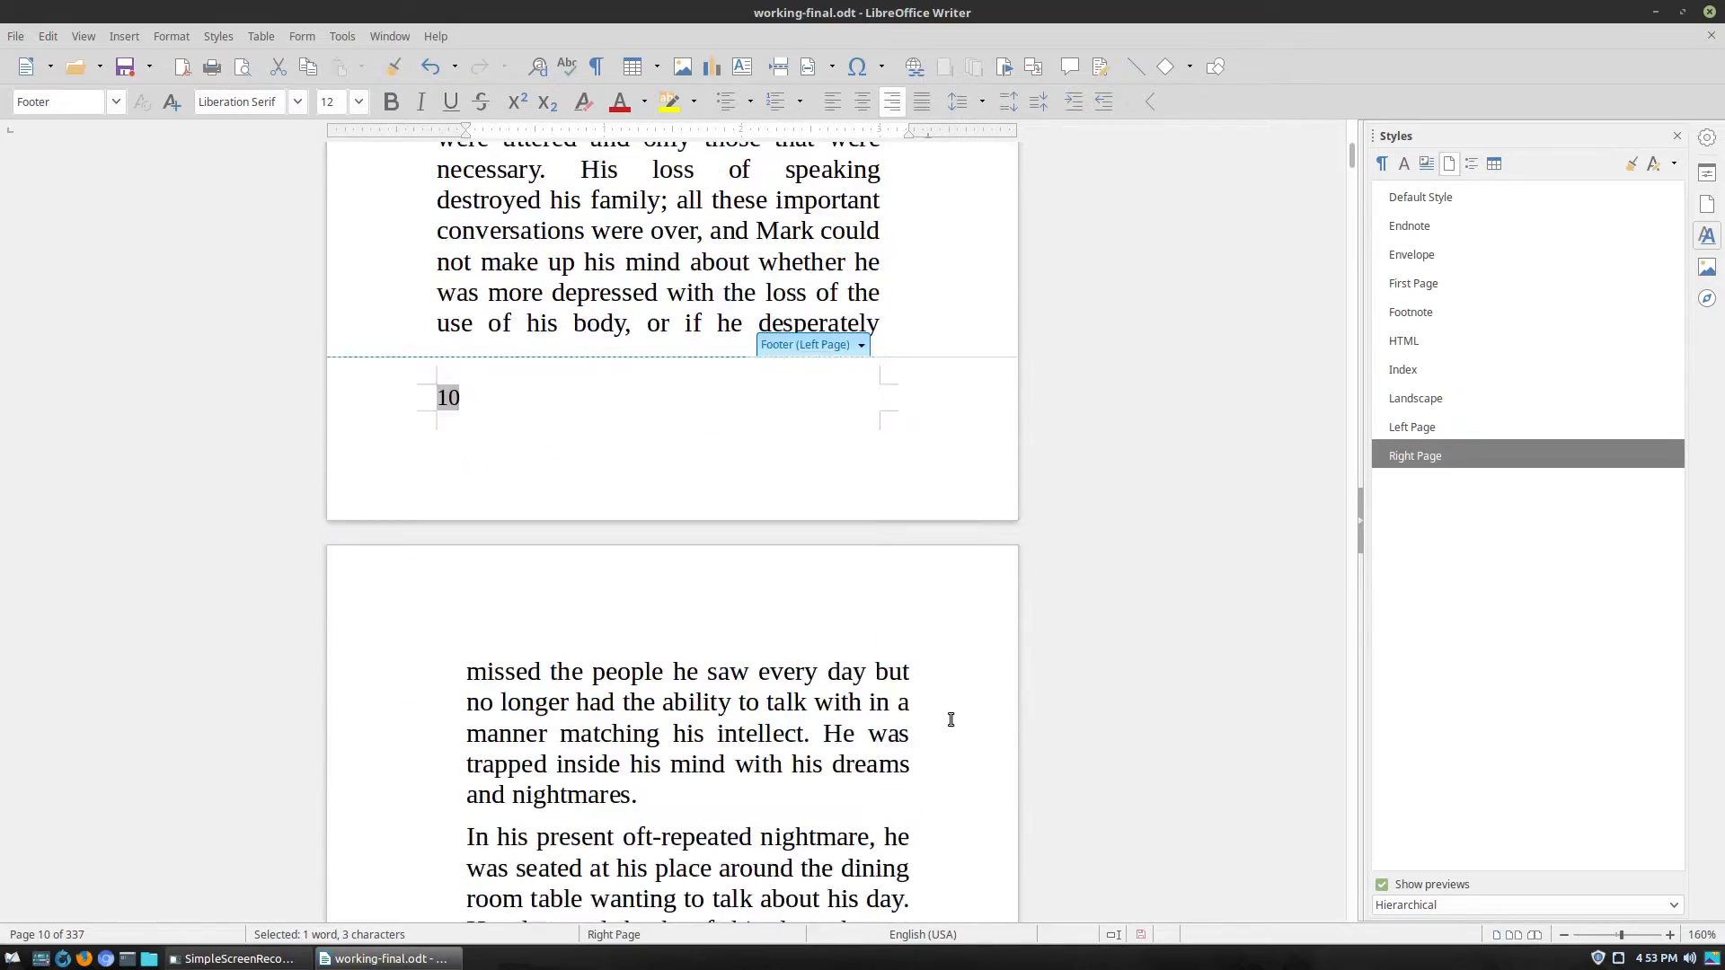
scroll(951, 721, down, 10)
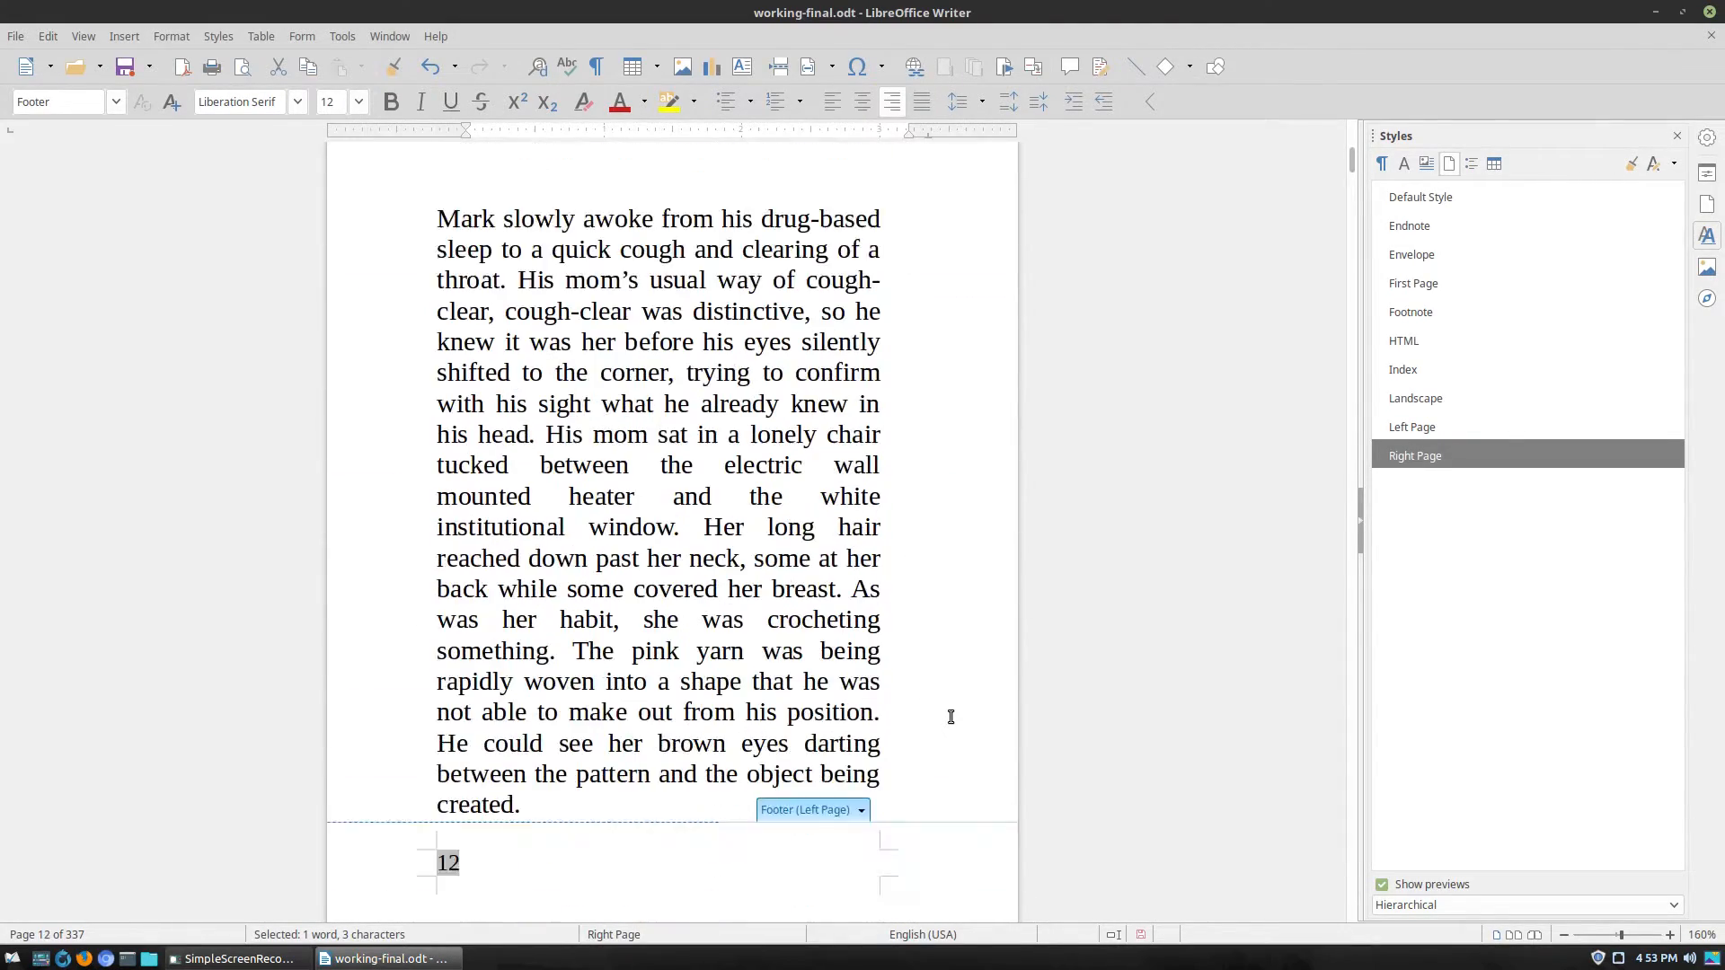
scroll(1019, 465, down, 20)
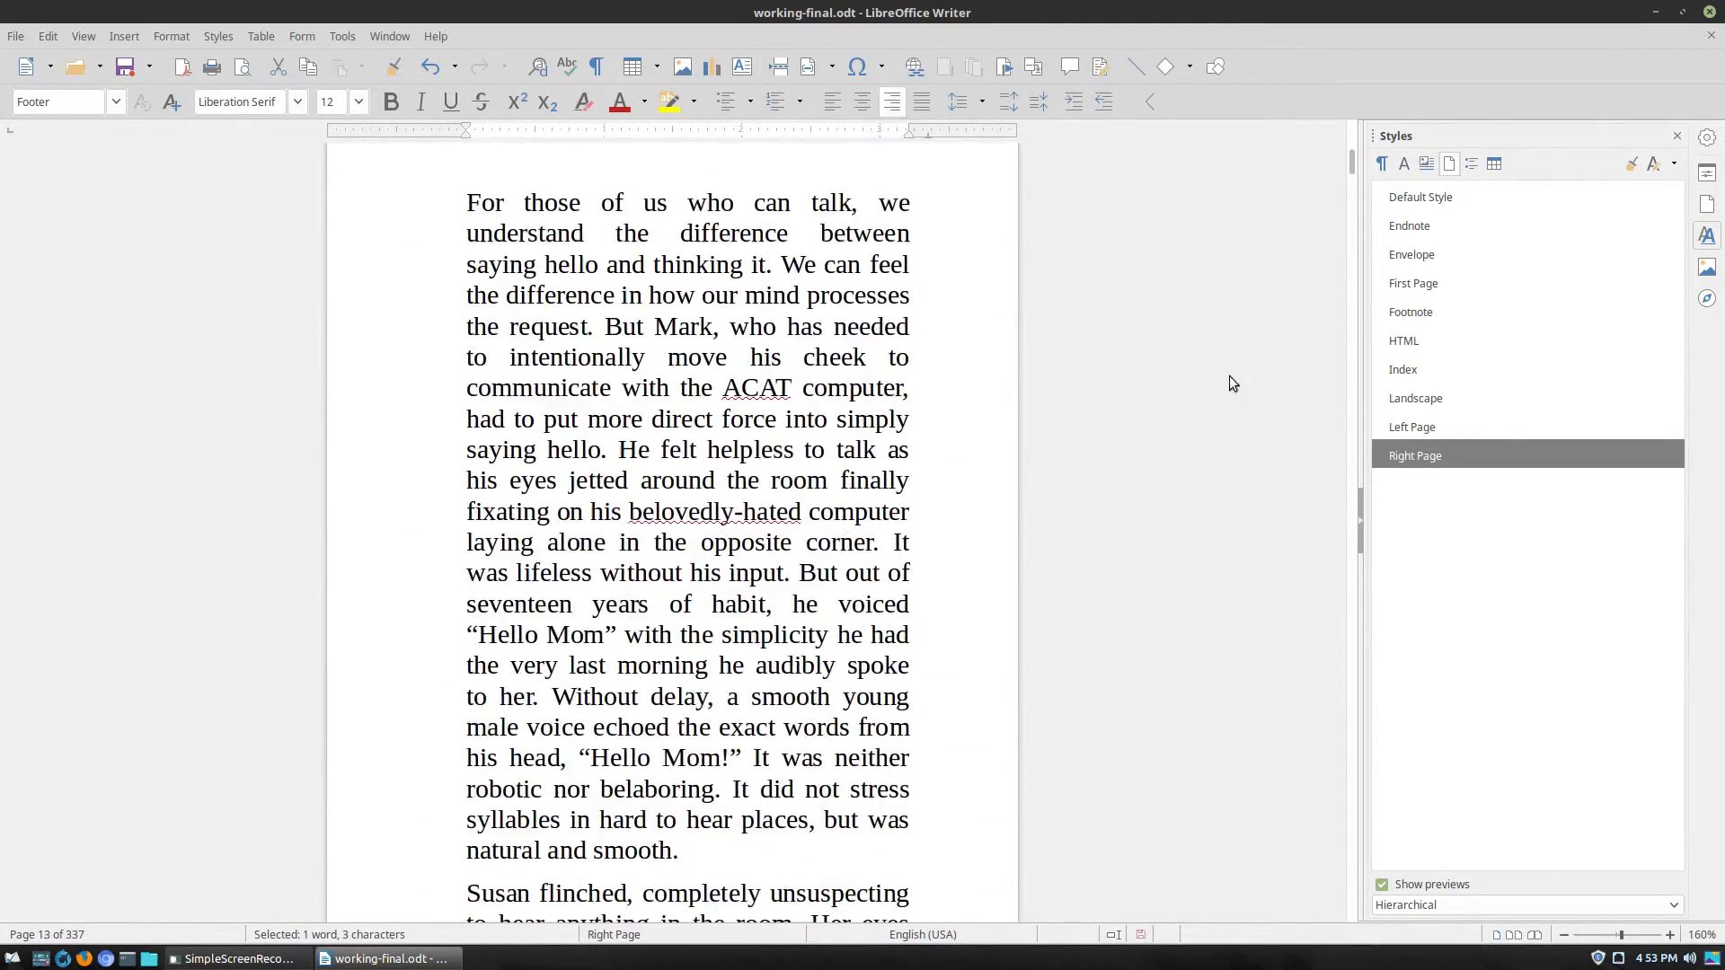
drag(1318, 326, 1325, 566)
scroll(763, 616, down, 7)
click(758, 636)
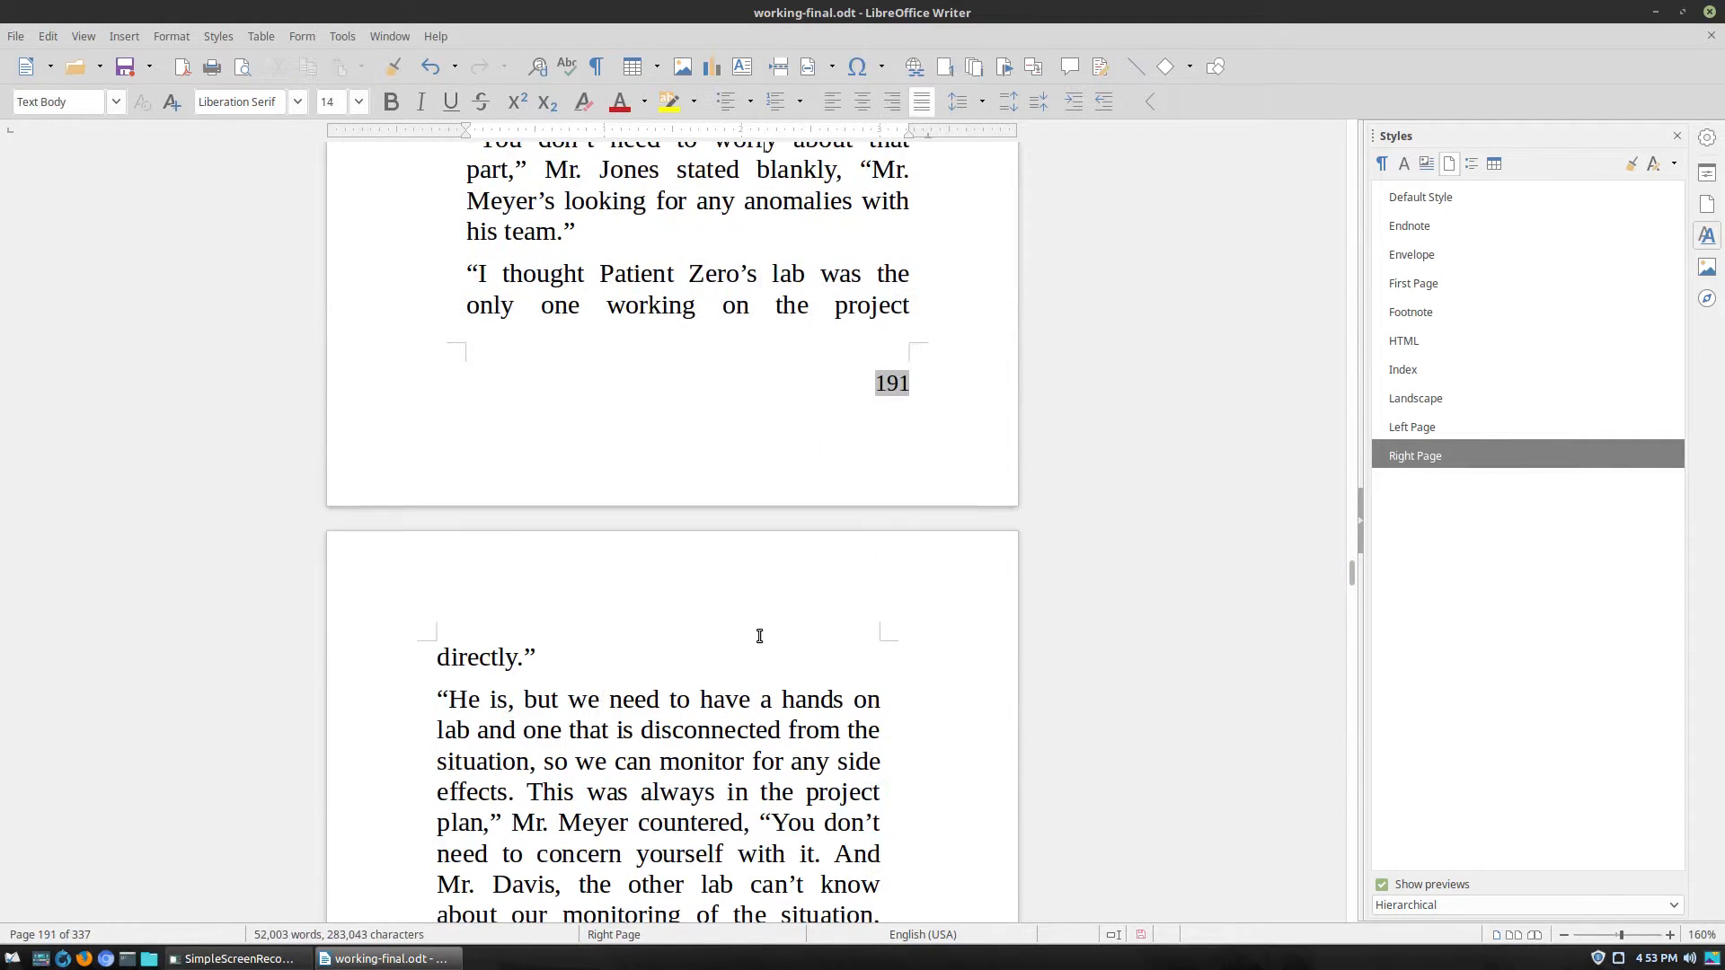
scroll(646, 669, down, 6)
scroll(647, 669, down, 20)
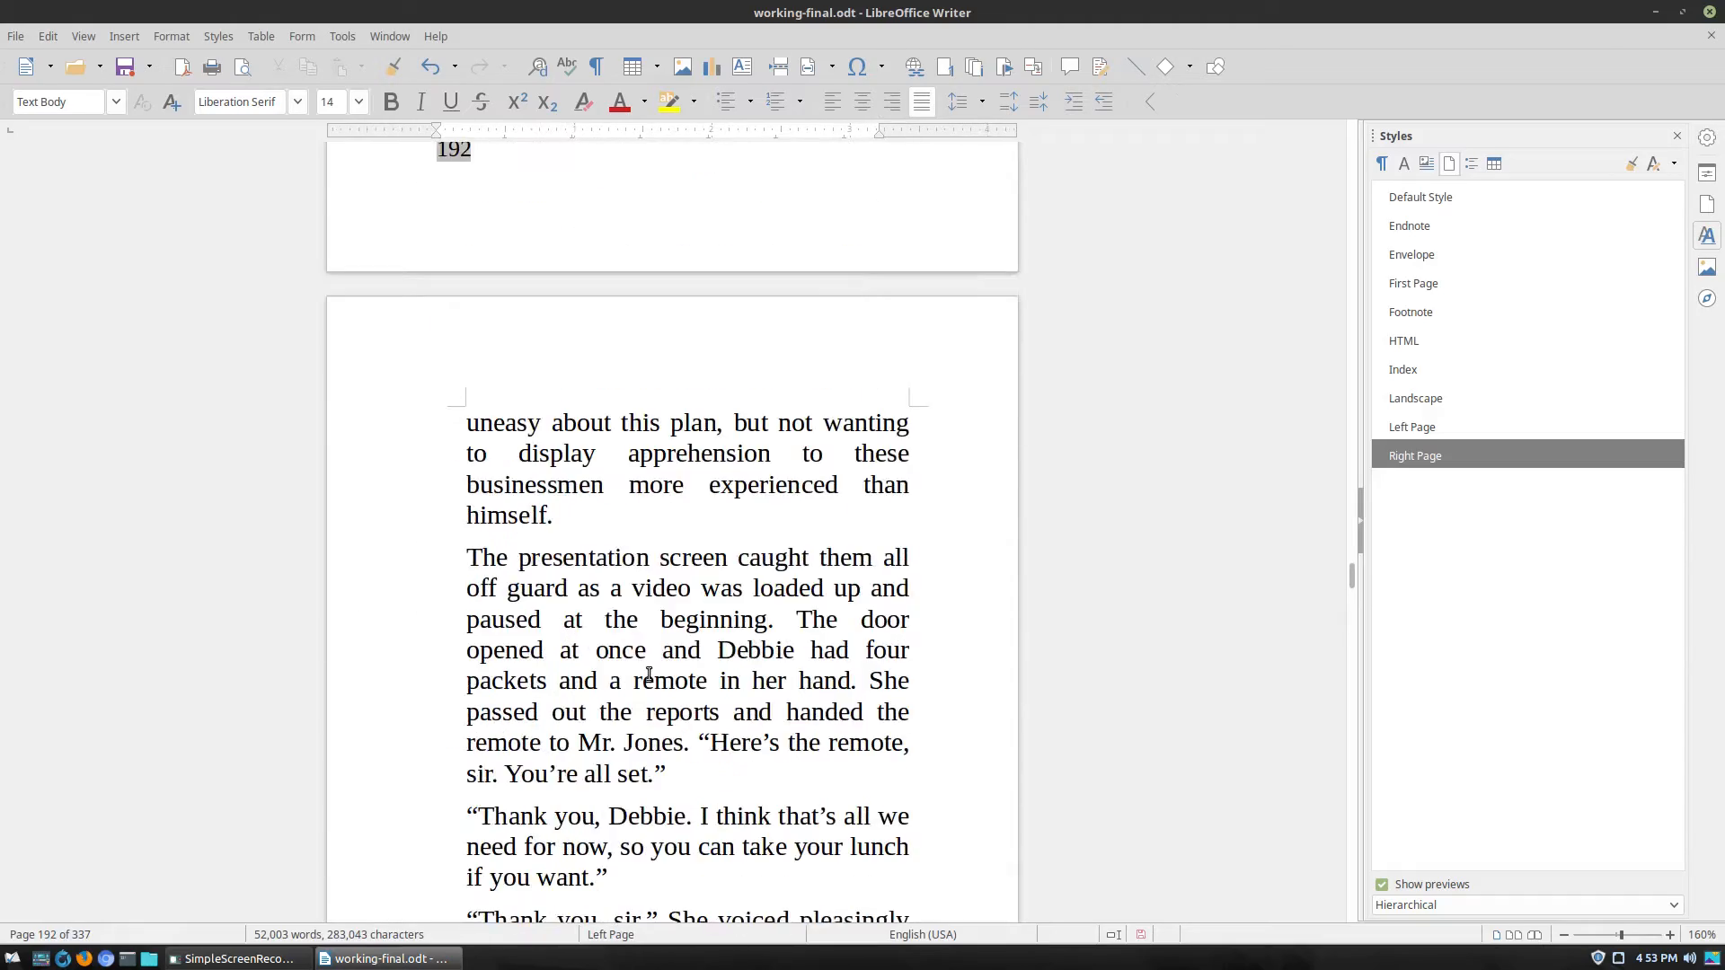
scroll(654, 669, down, 10)
scroll(654, 666, up, 20)
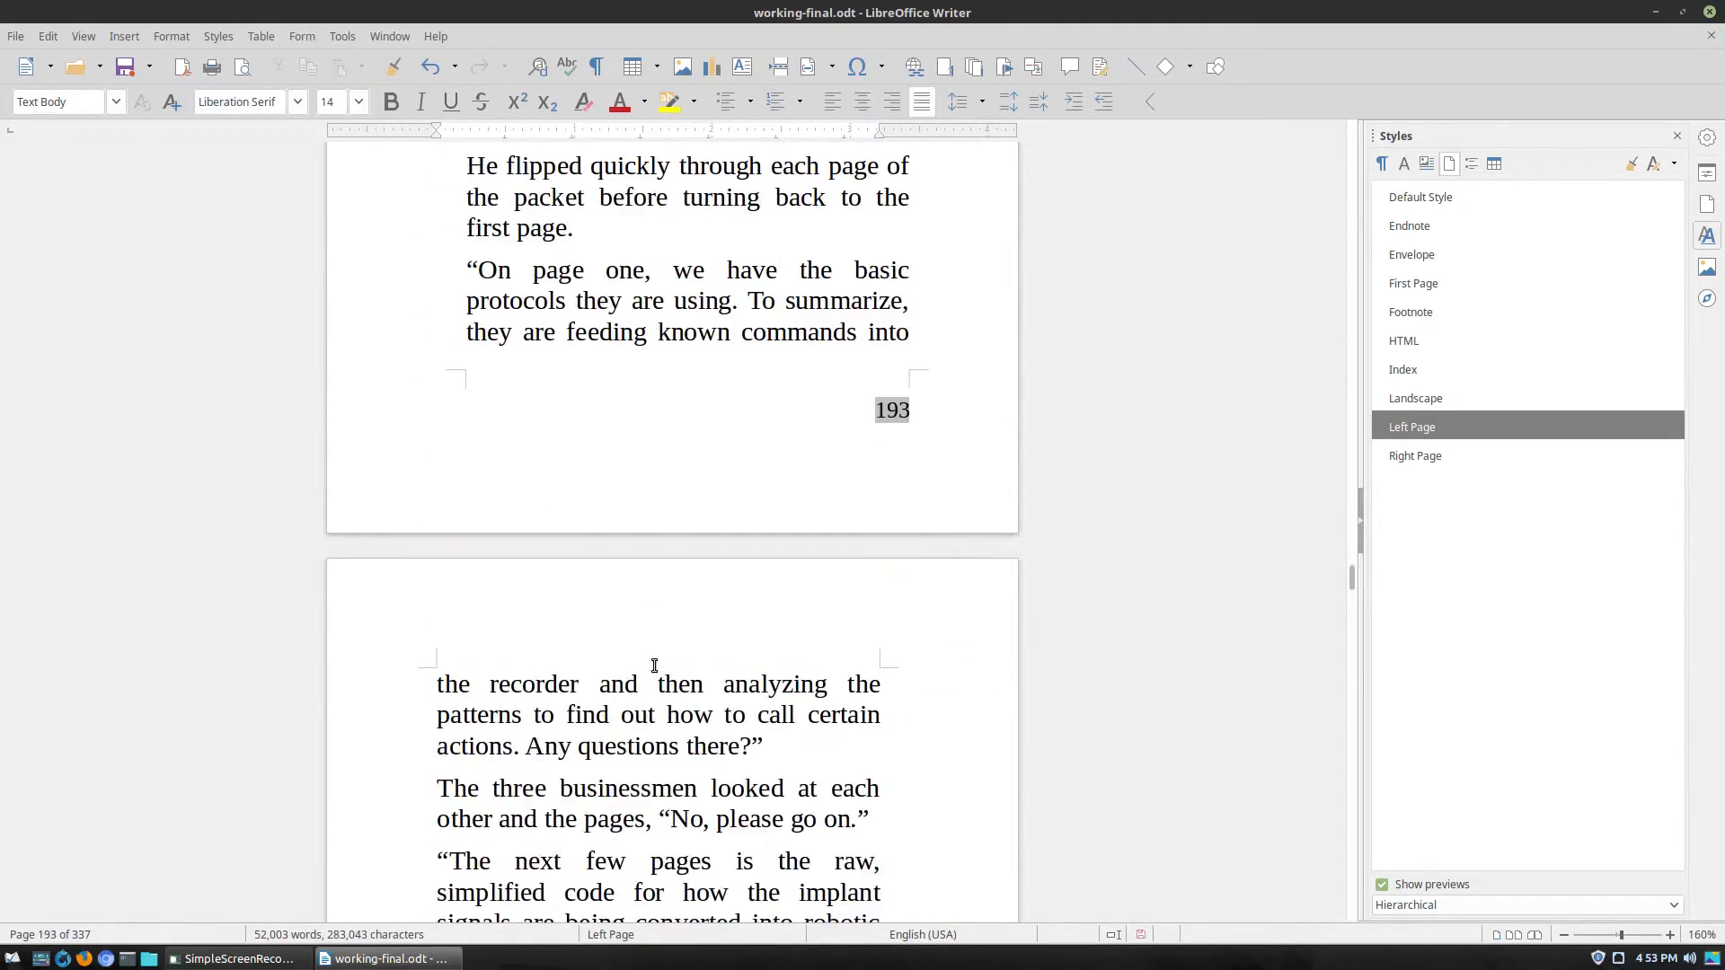
scroll(654, 667, up, 20)
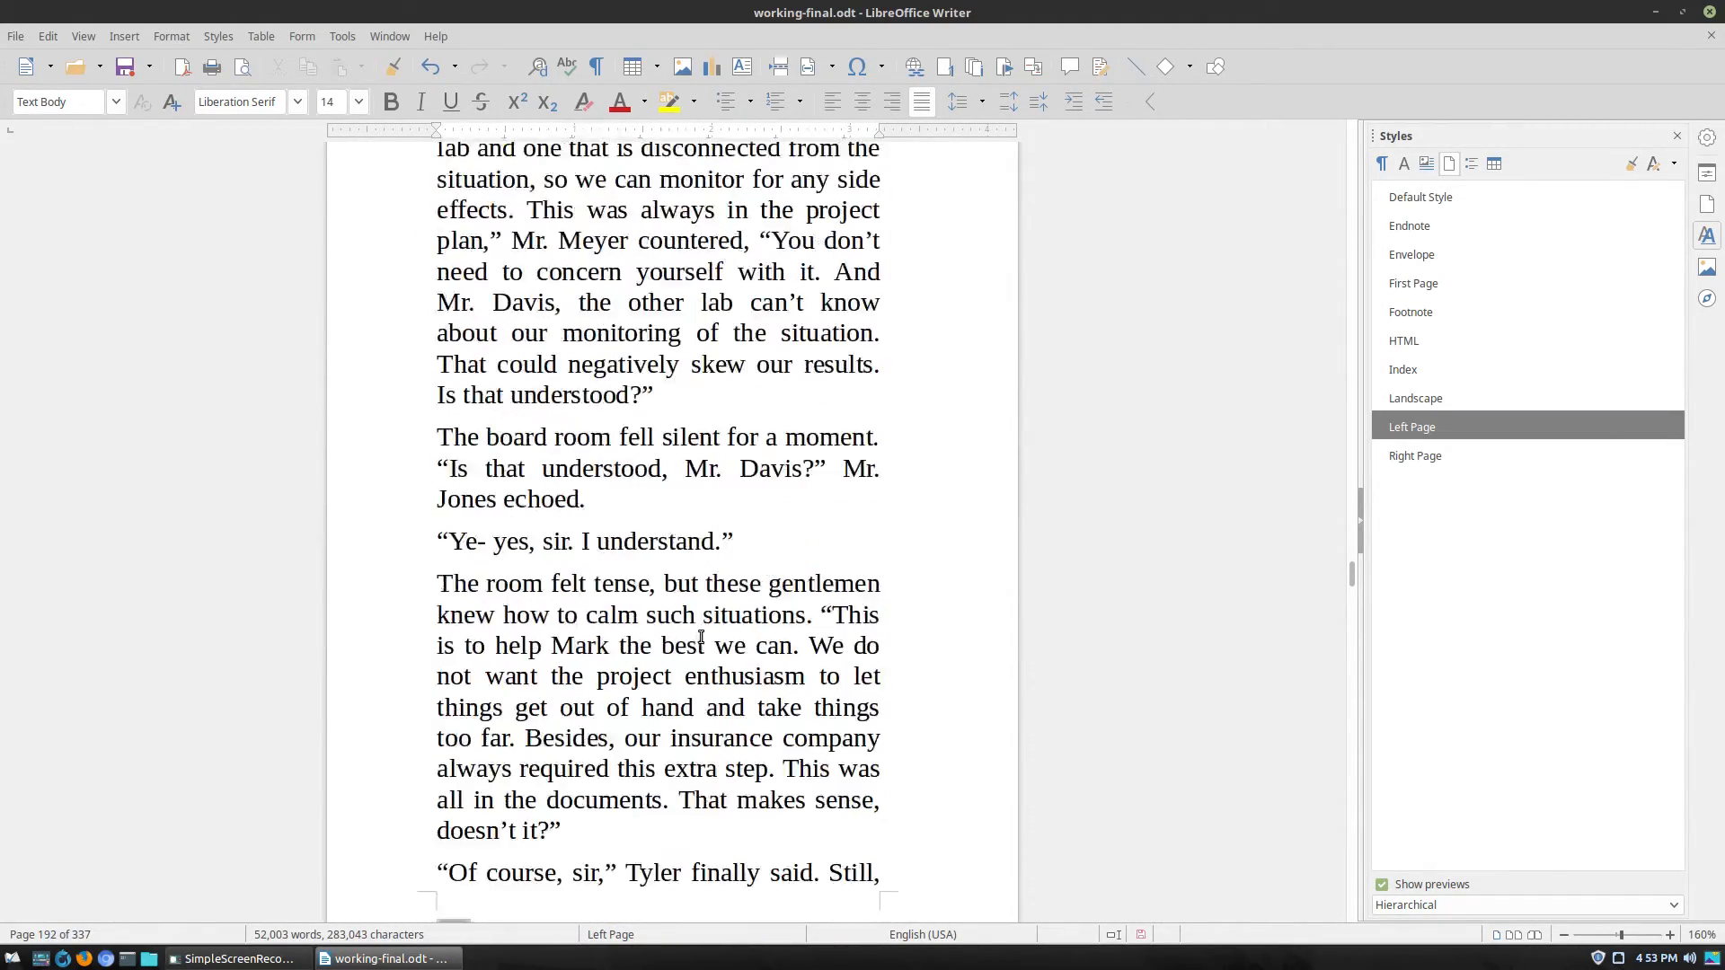
scroll(849, 626, up, 20)
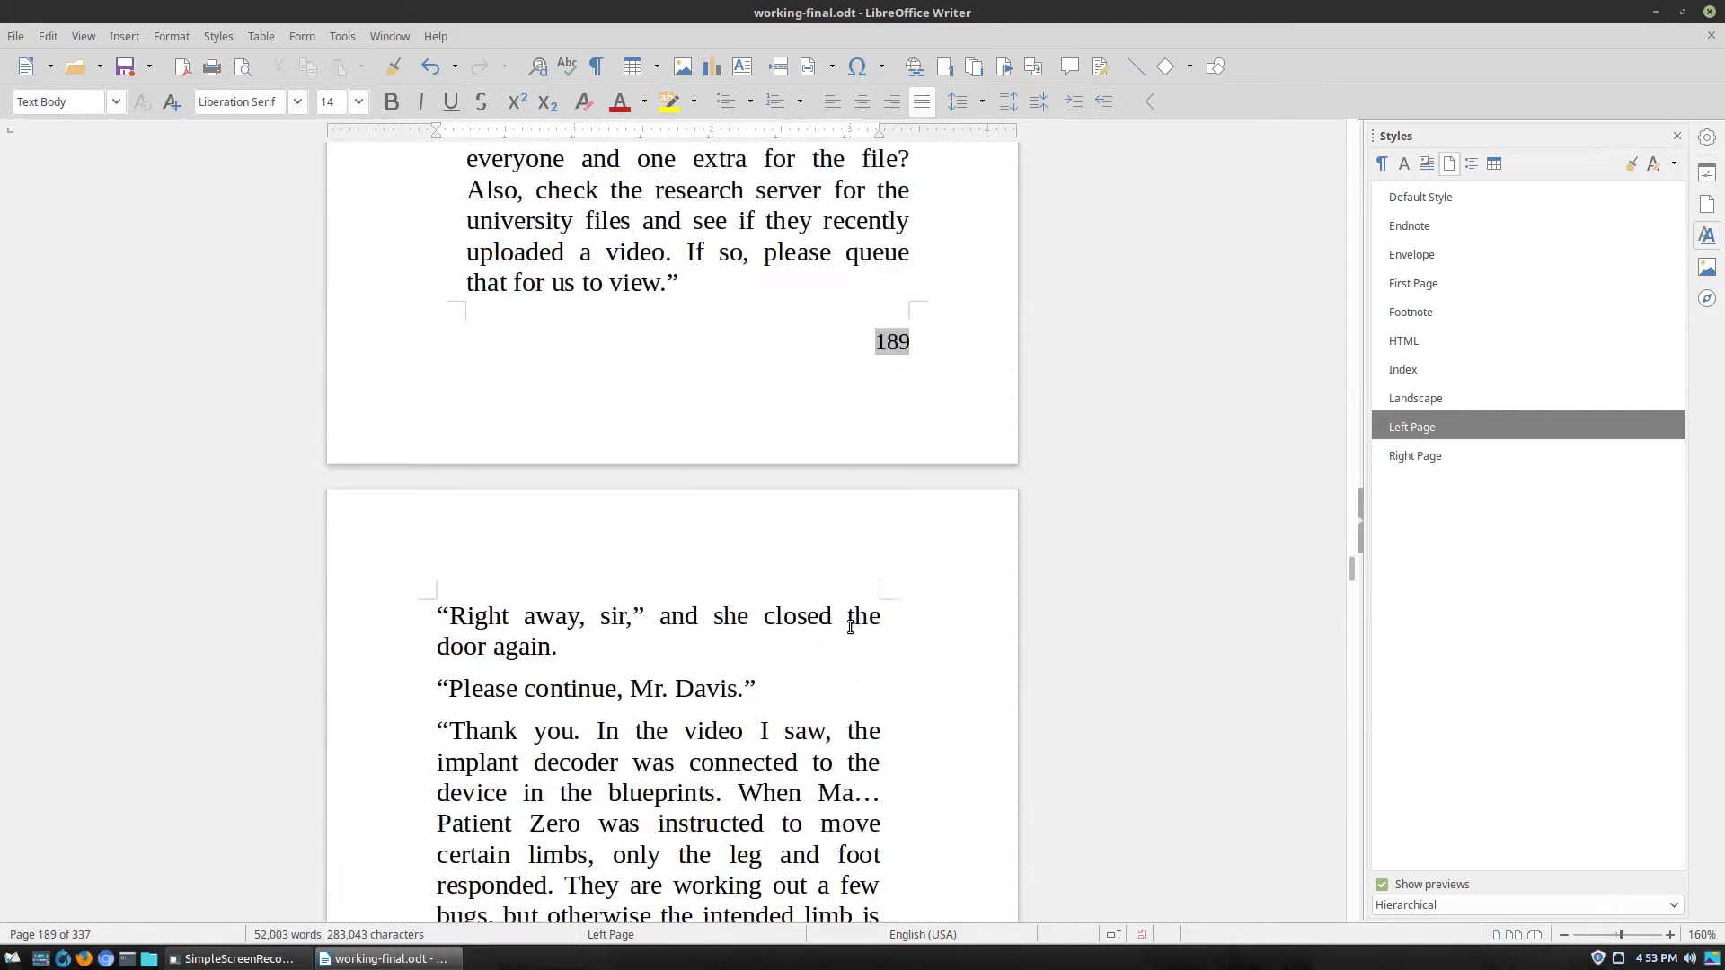
Go to the Part 2: Breakthroughs heading and examine the page transition between it and the end of Part 1.
click(1706, 298)
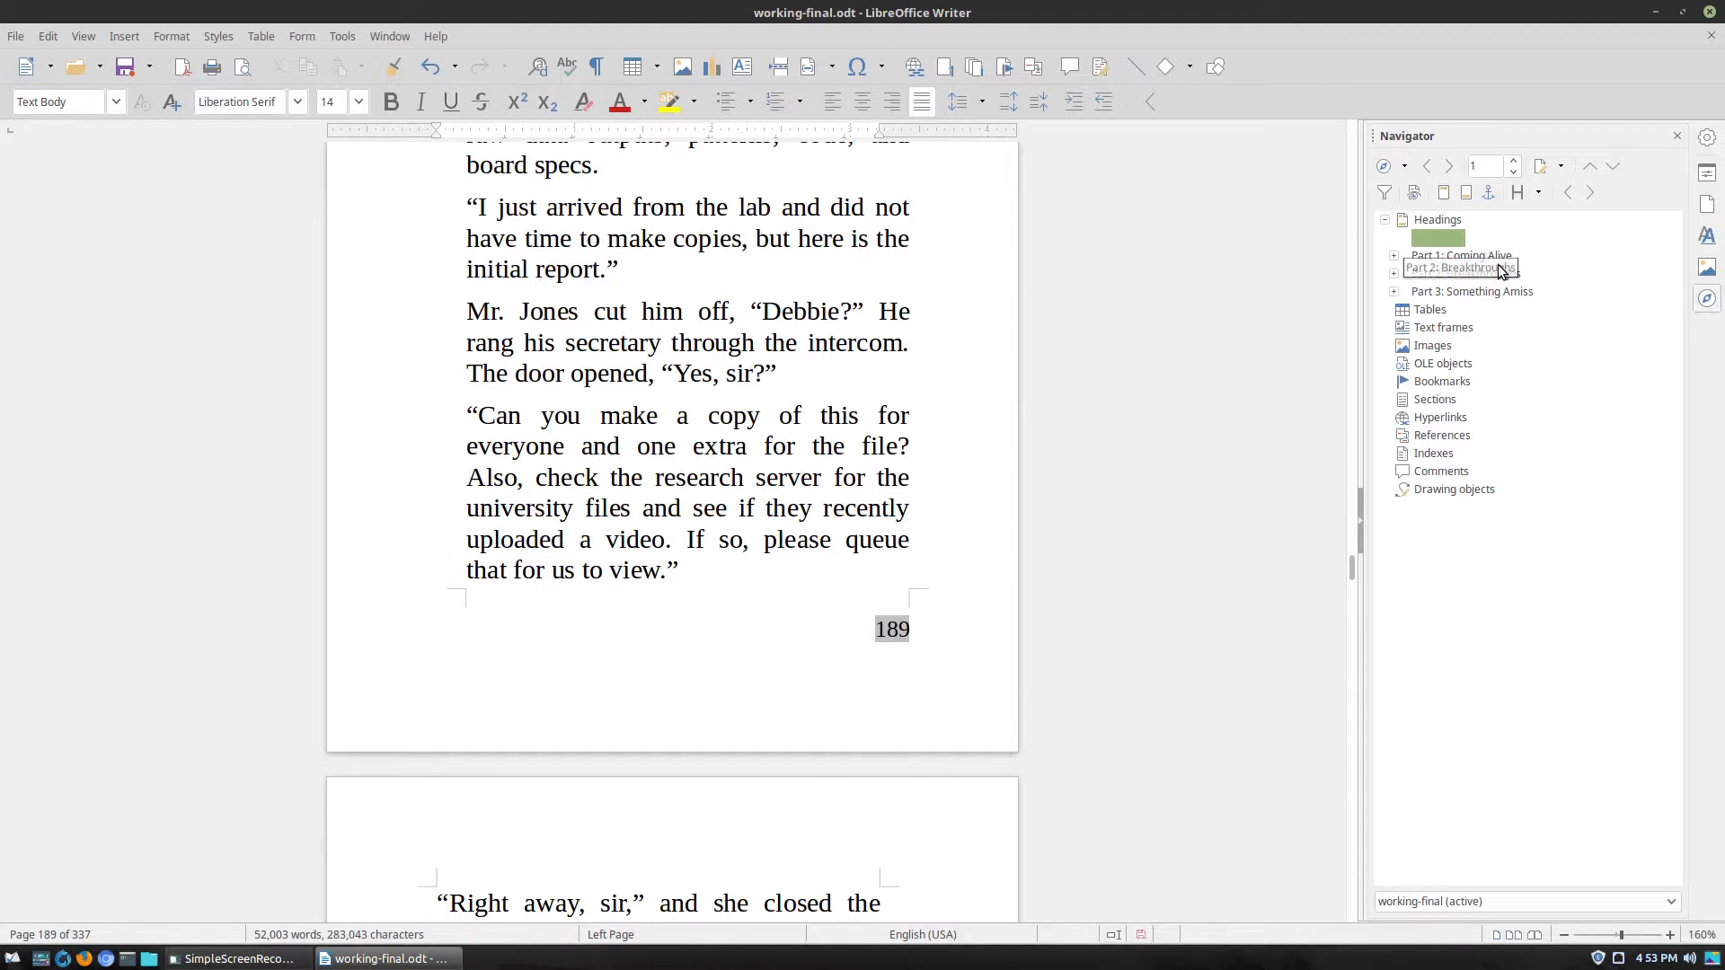
double_click(1457, 256)
double_click(1464, 273)
scroll(890, 434, up, 9)
scroll(889, 434, down, 5)
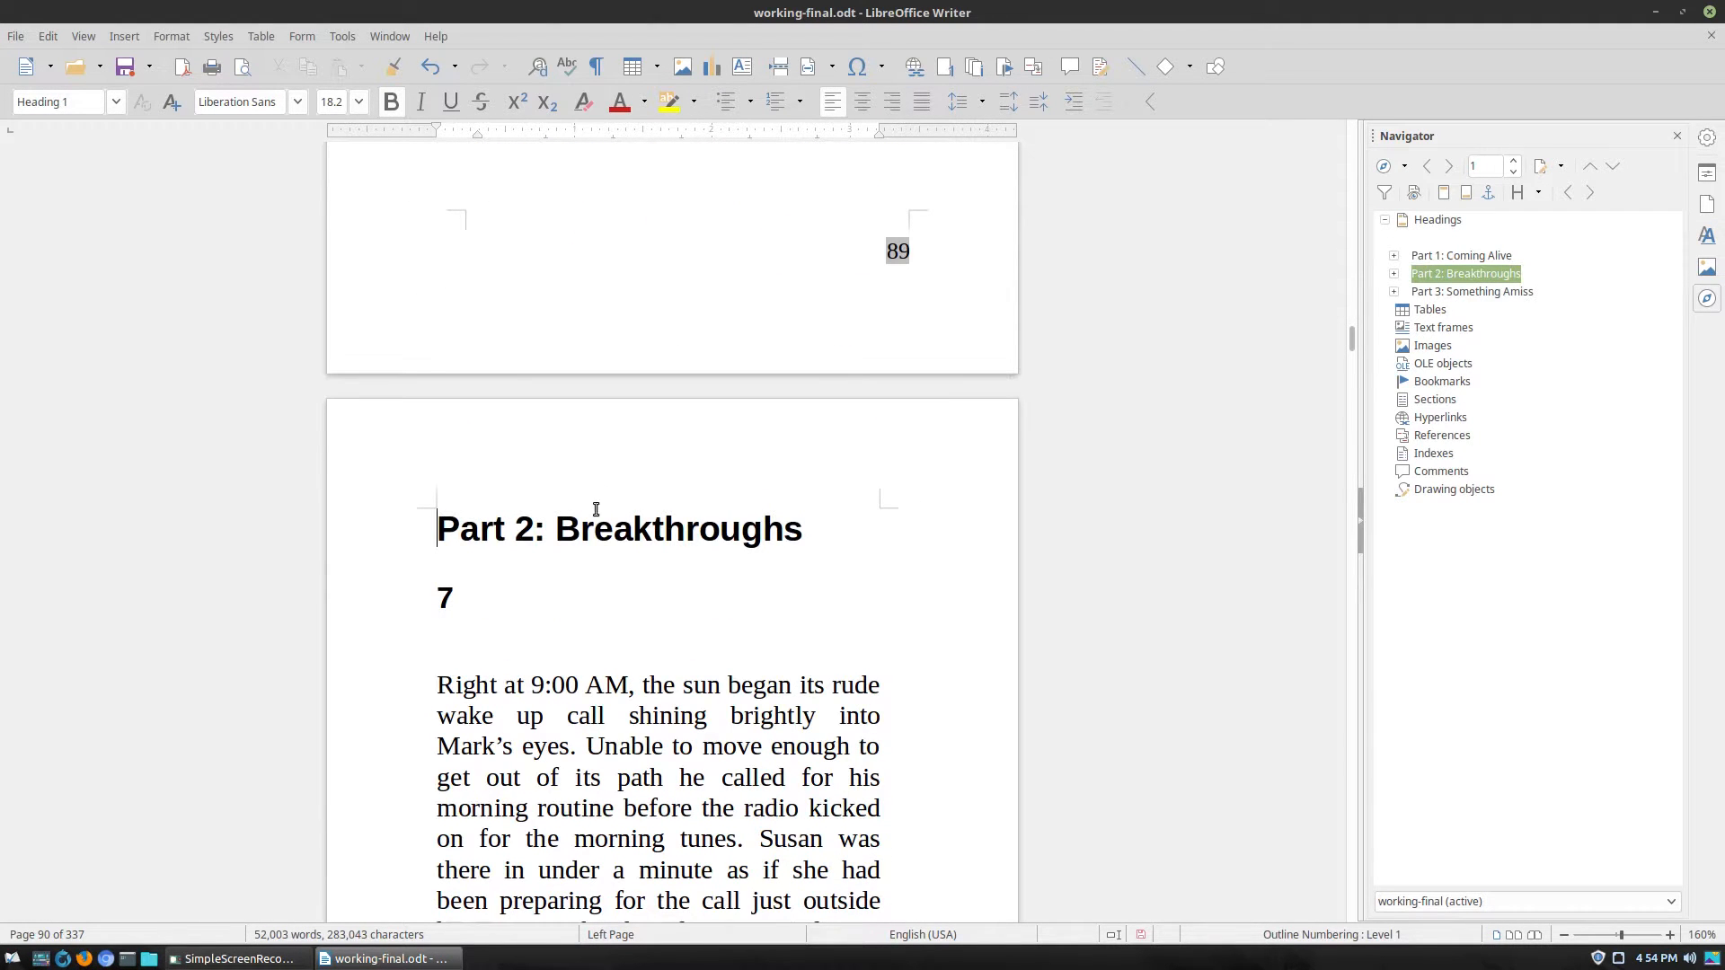
scroll(803, 381, up, 4)
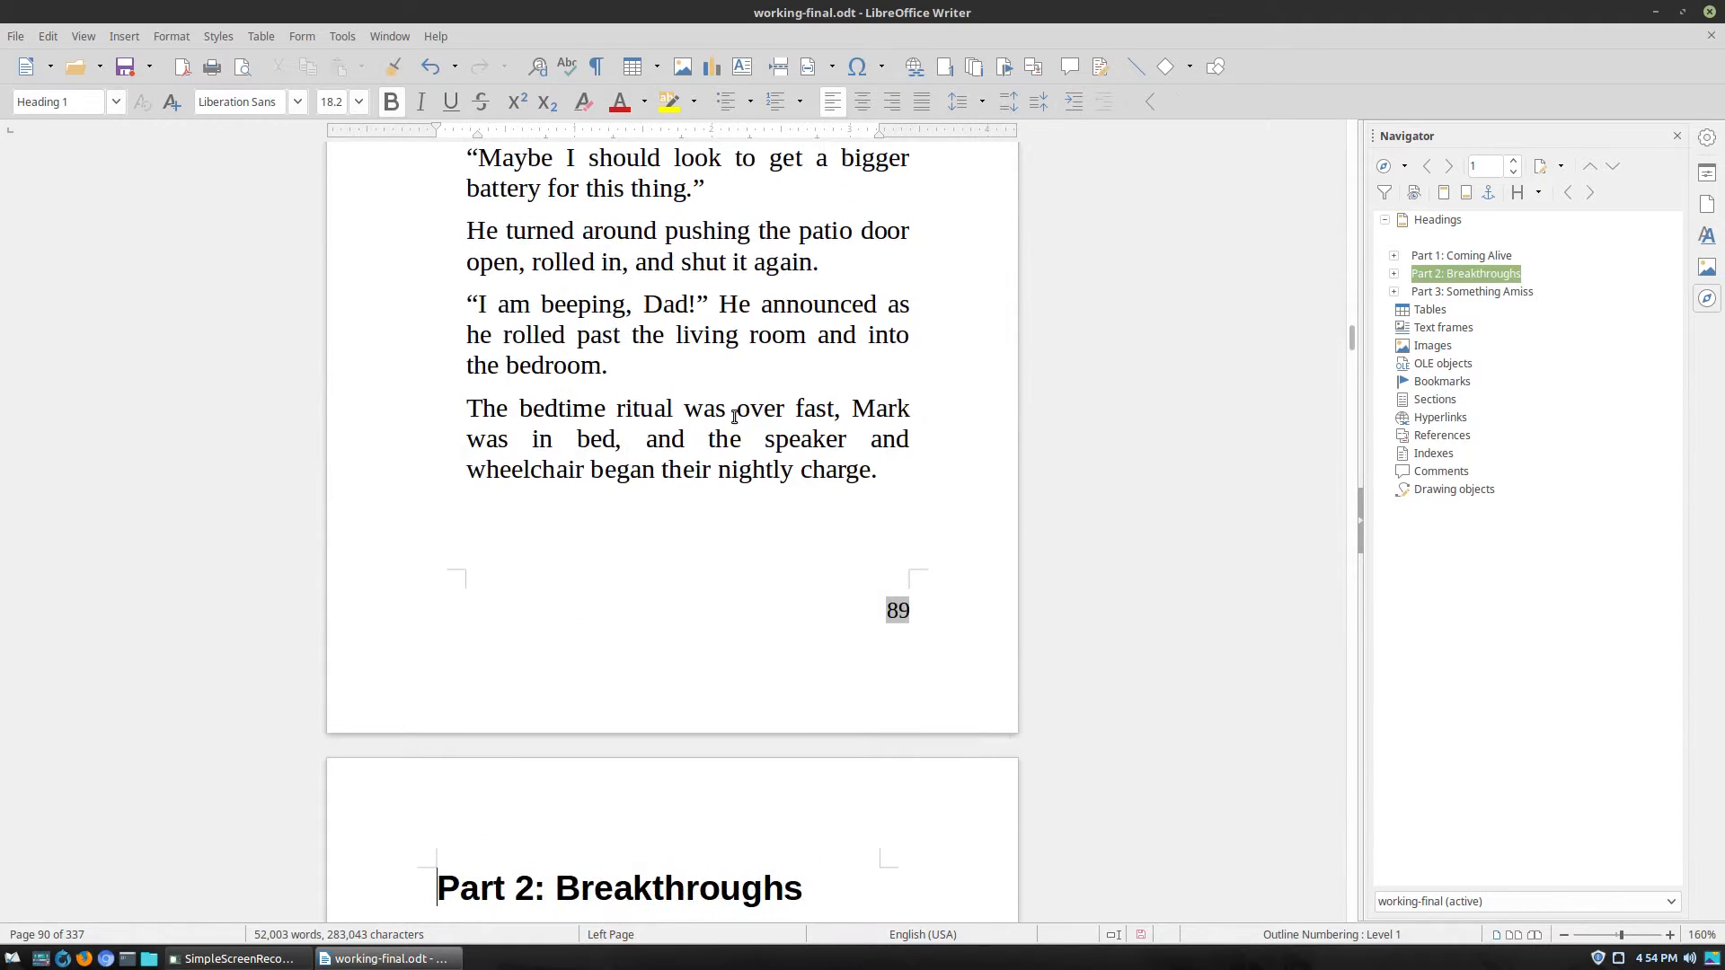
scroll(736, 418, down, 4)
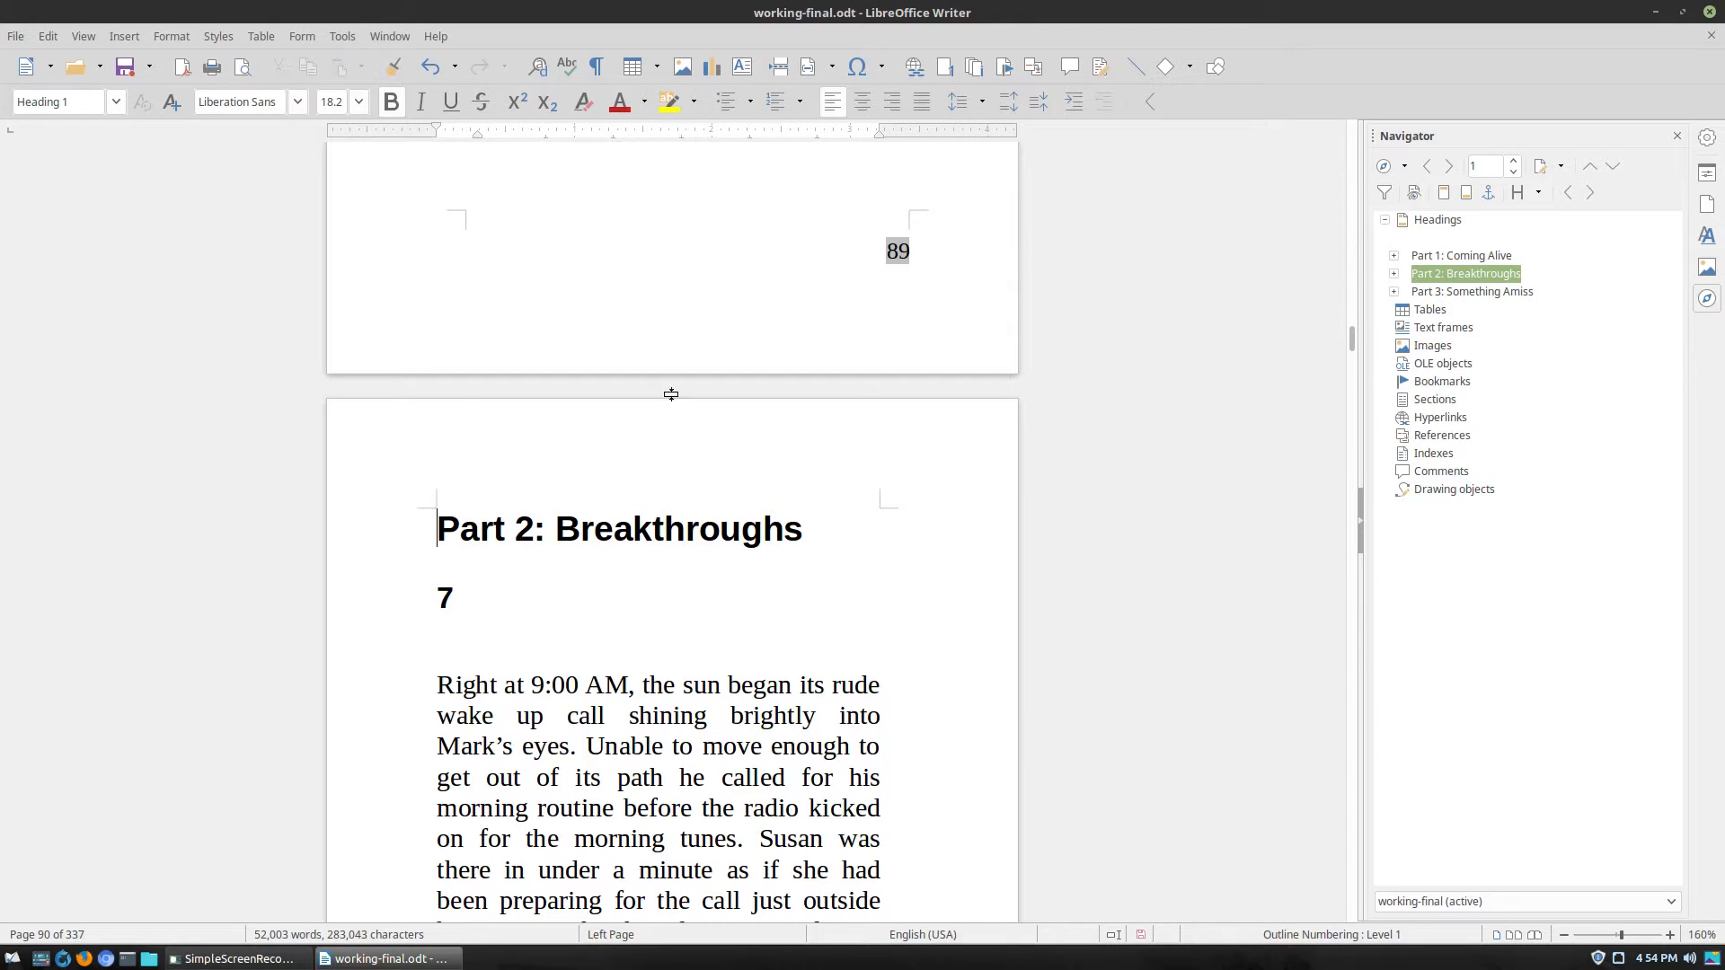
scroll(552, 586, up, 3)
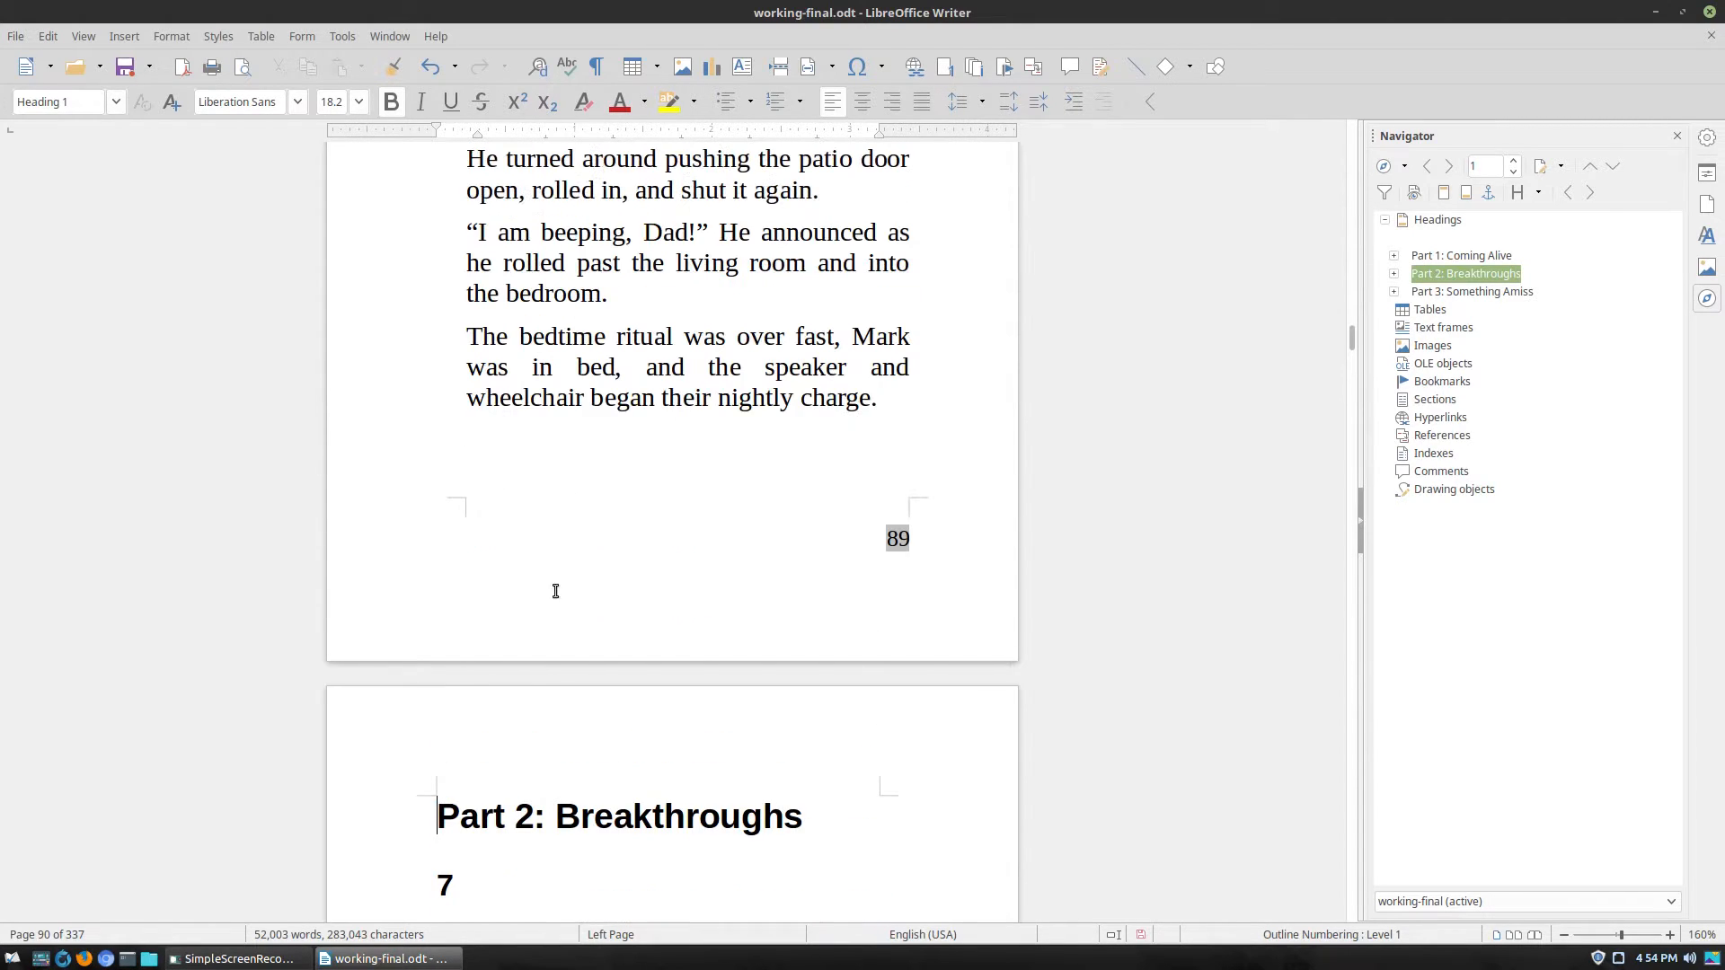
click(880, 381)
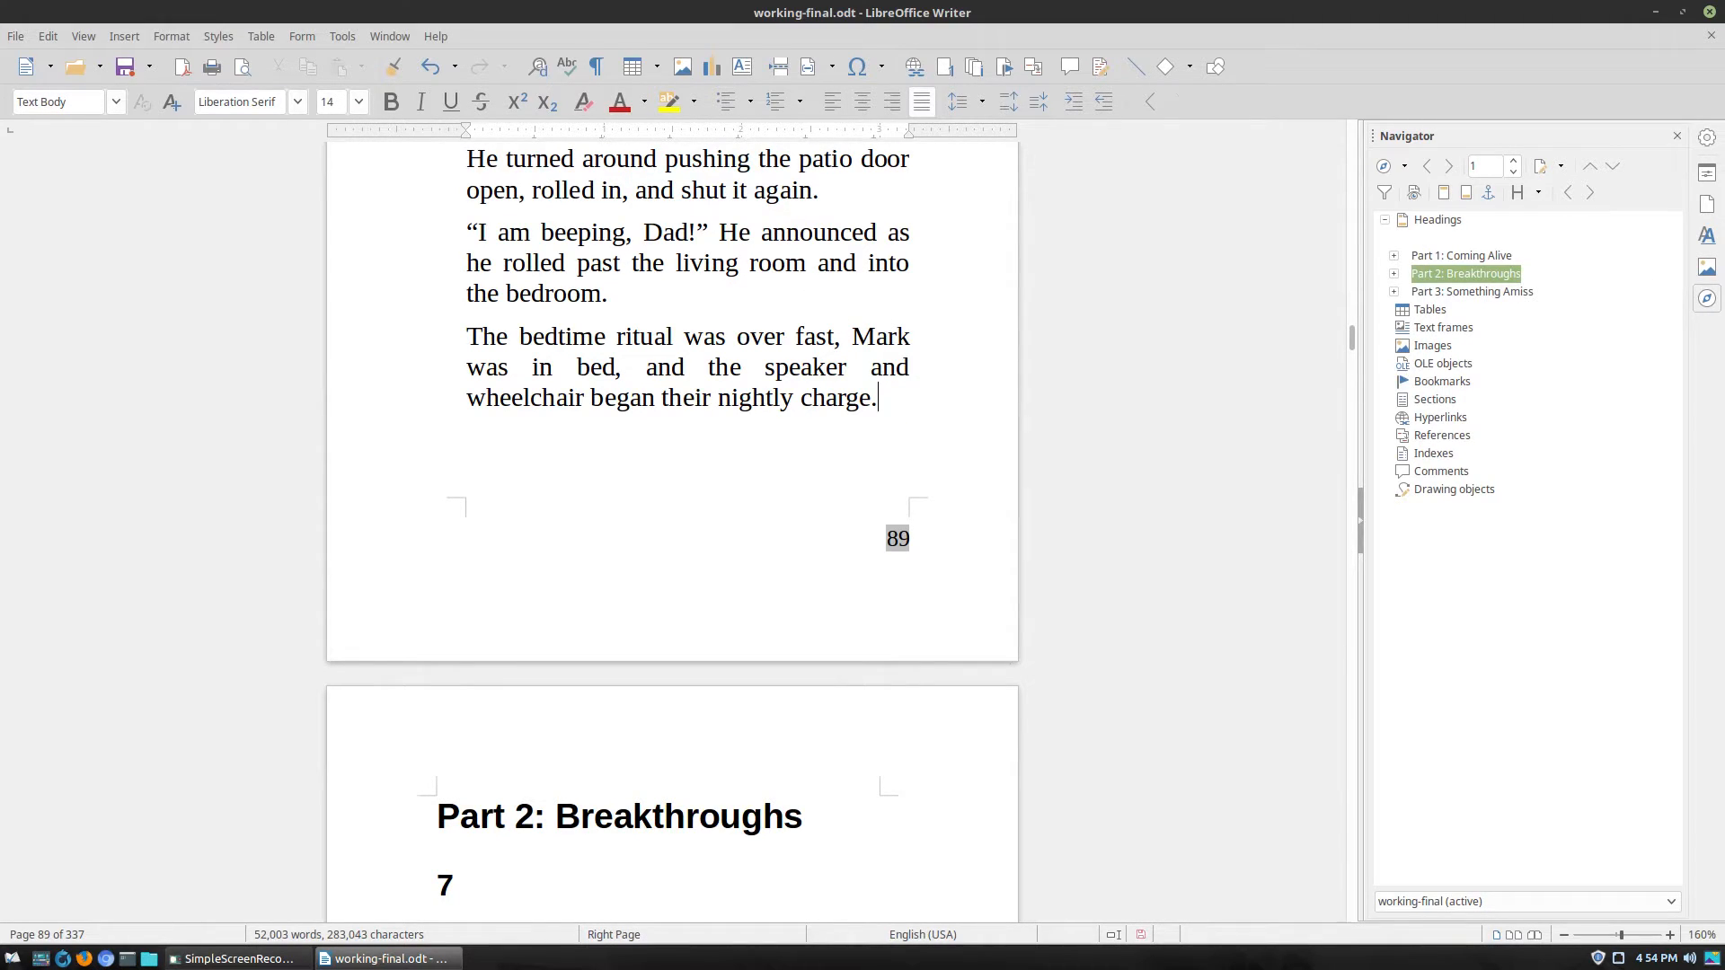
Modify the First Page page style to a paper width of 5.00 inches and a height of 8.00 inches.
click(1706, 235)
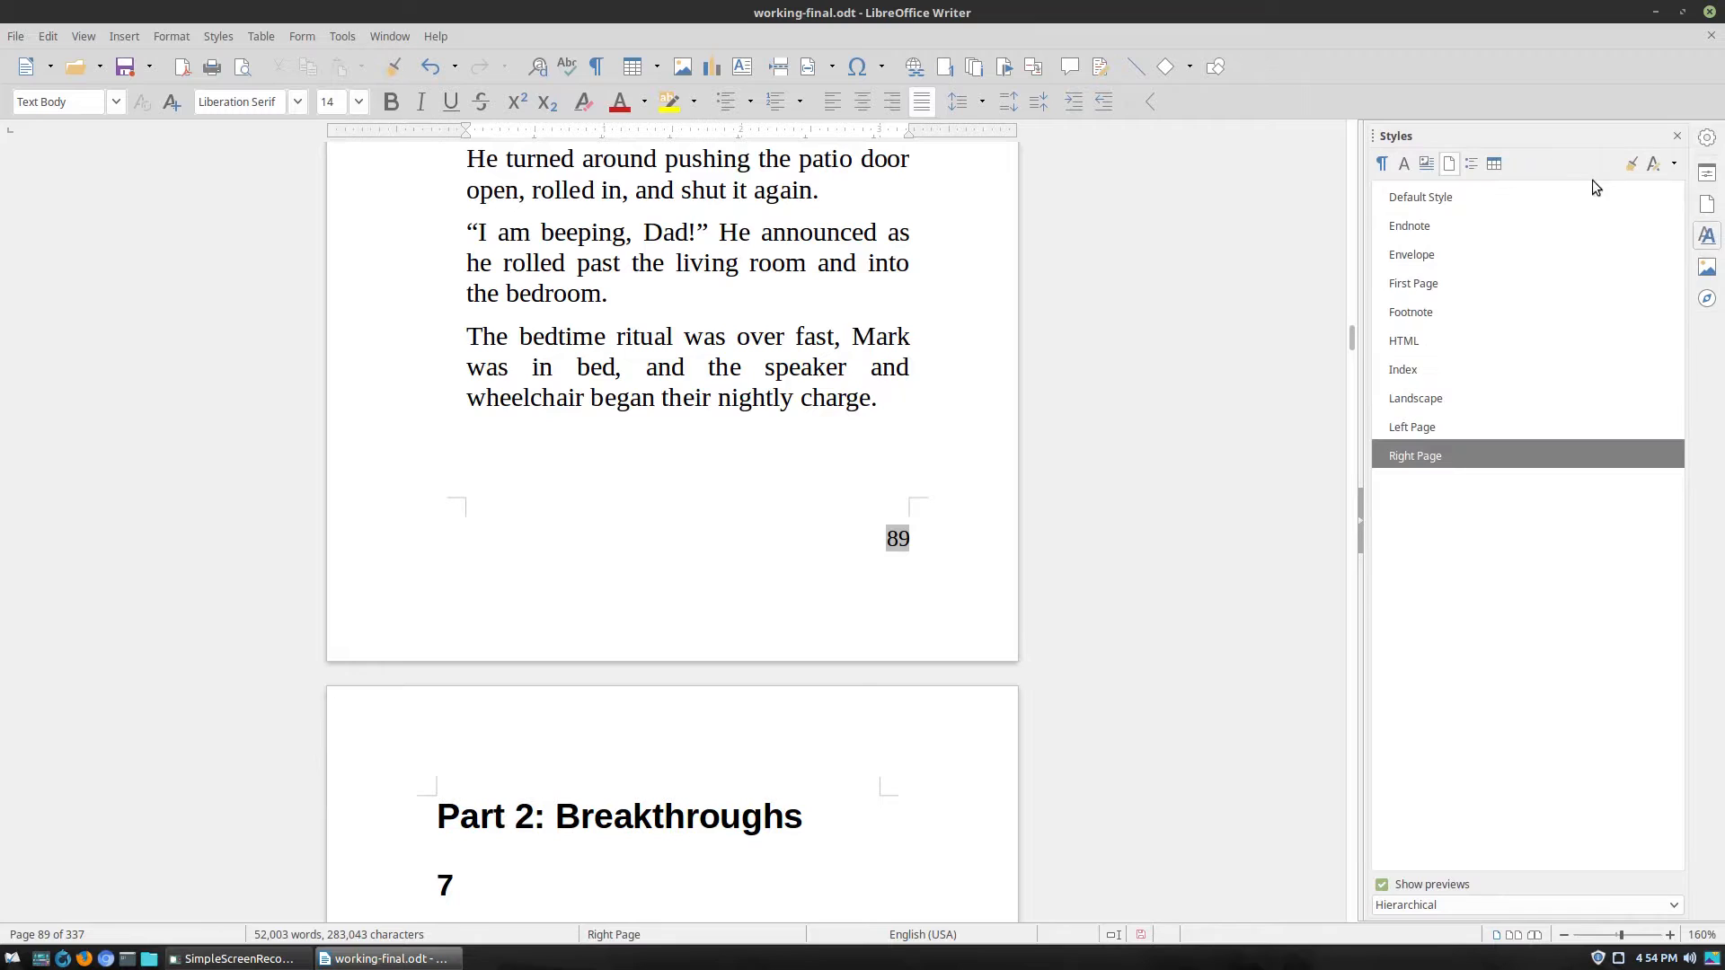
right_click(1418, 284)
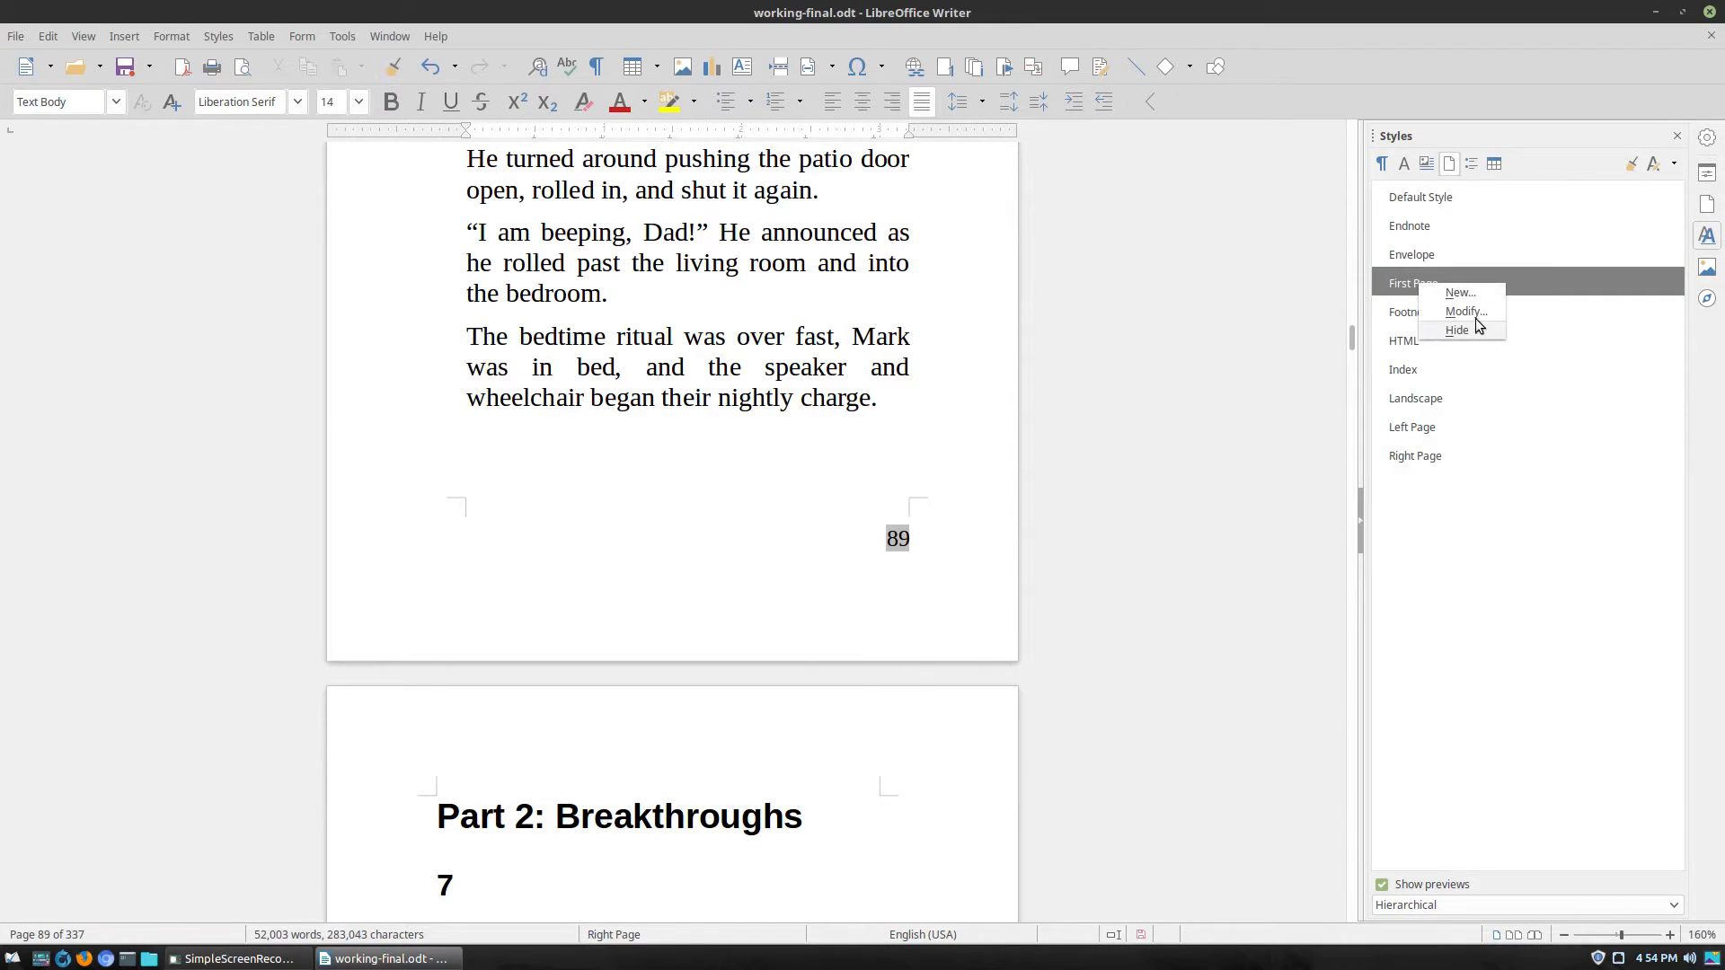
click(1465, 312)
click(592, 246)
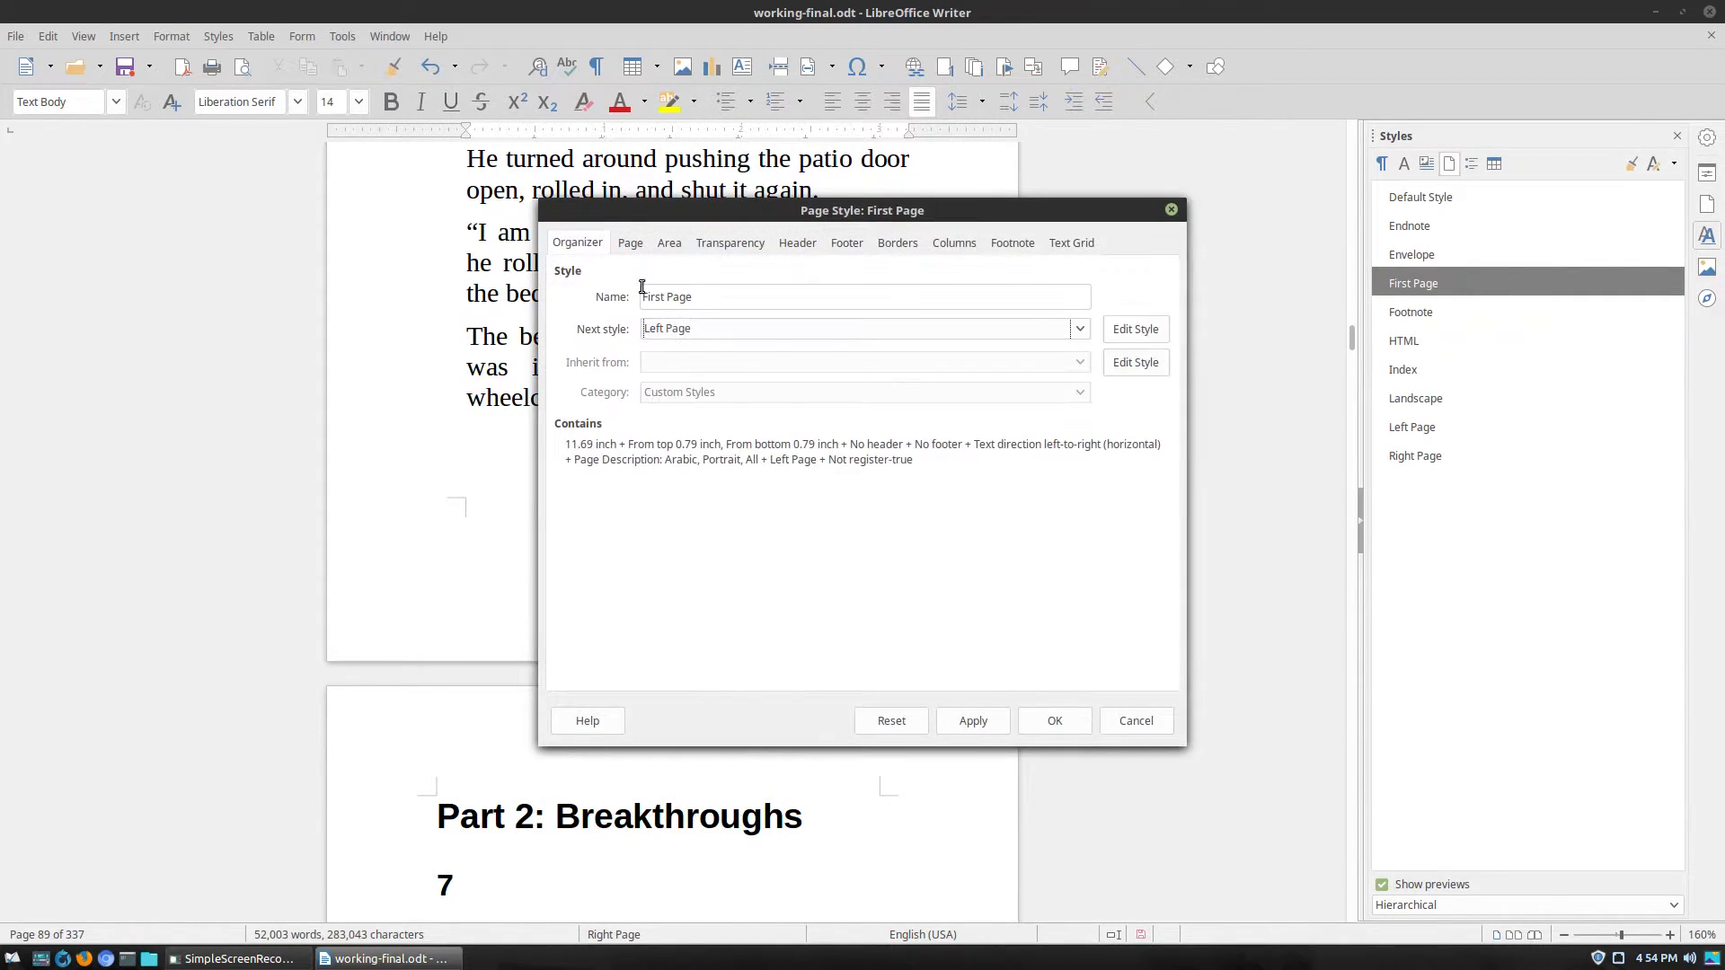
click(631, 246)
triple_click(691, 324)
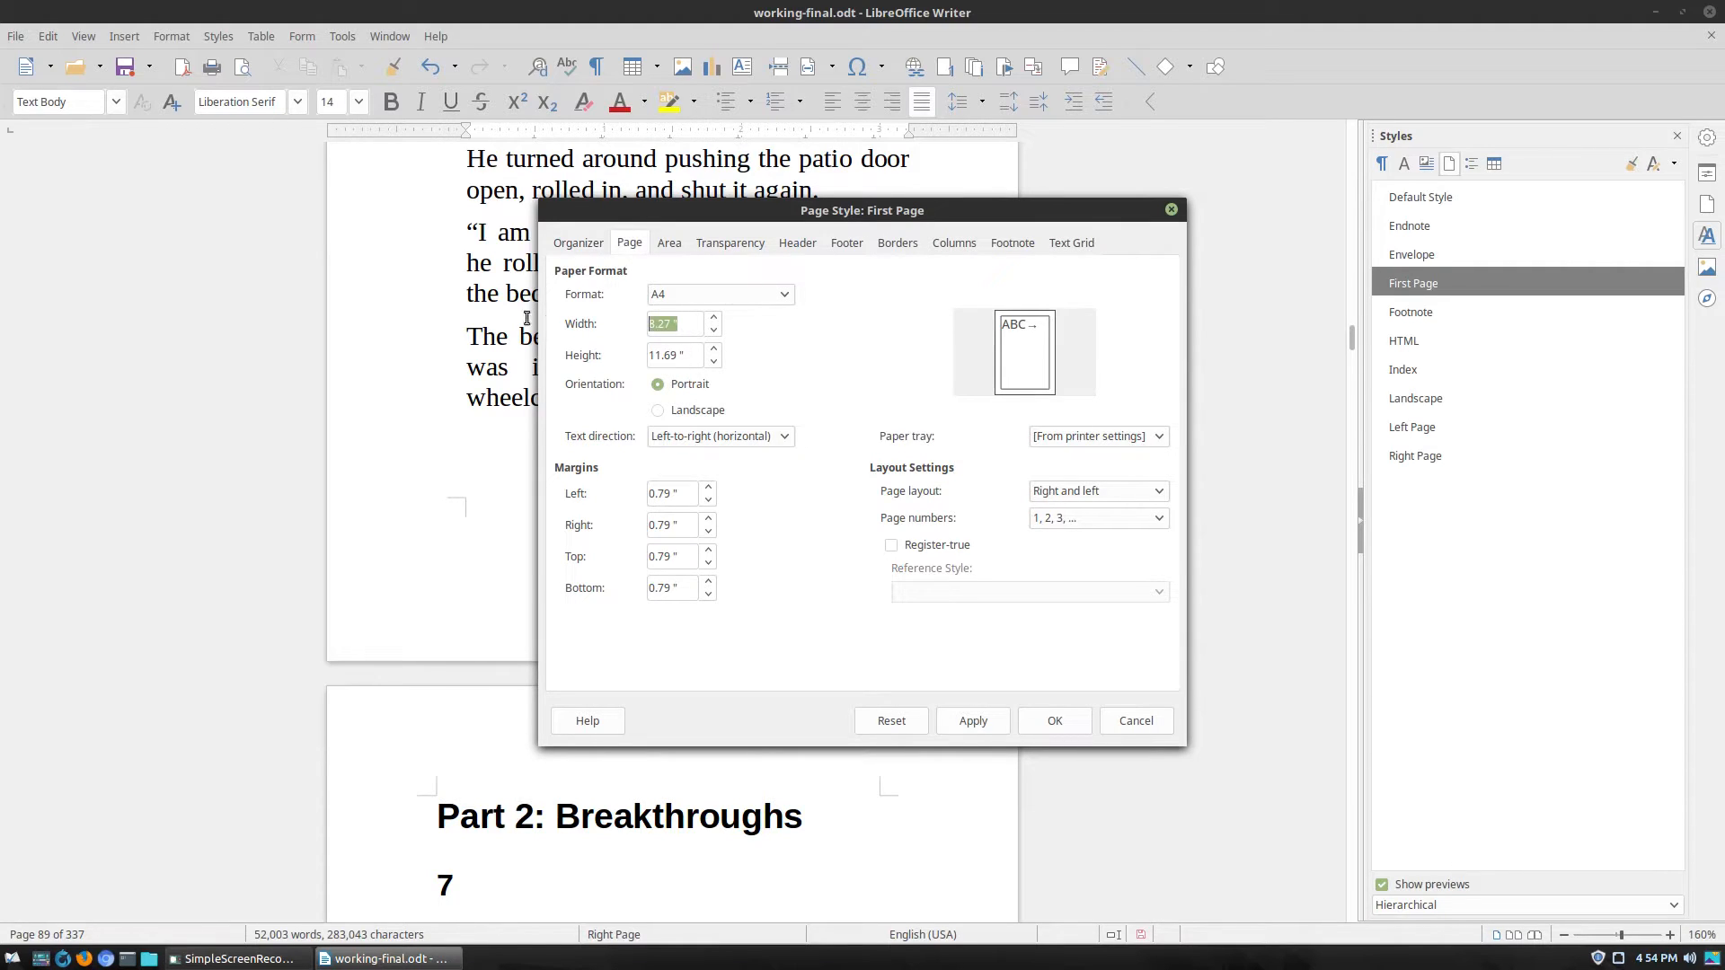
text(5.00)
key(Tab)
text(8.00)
key(Tab)
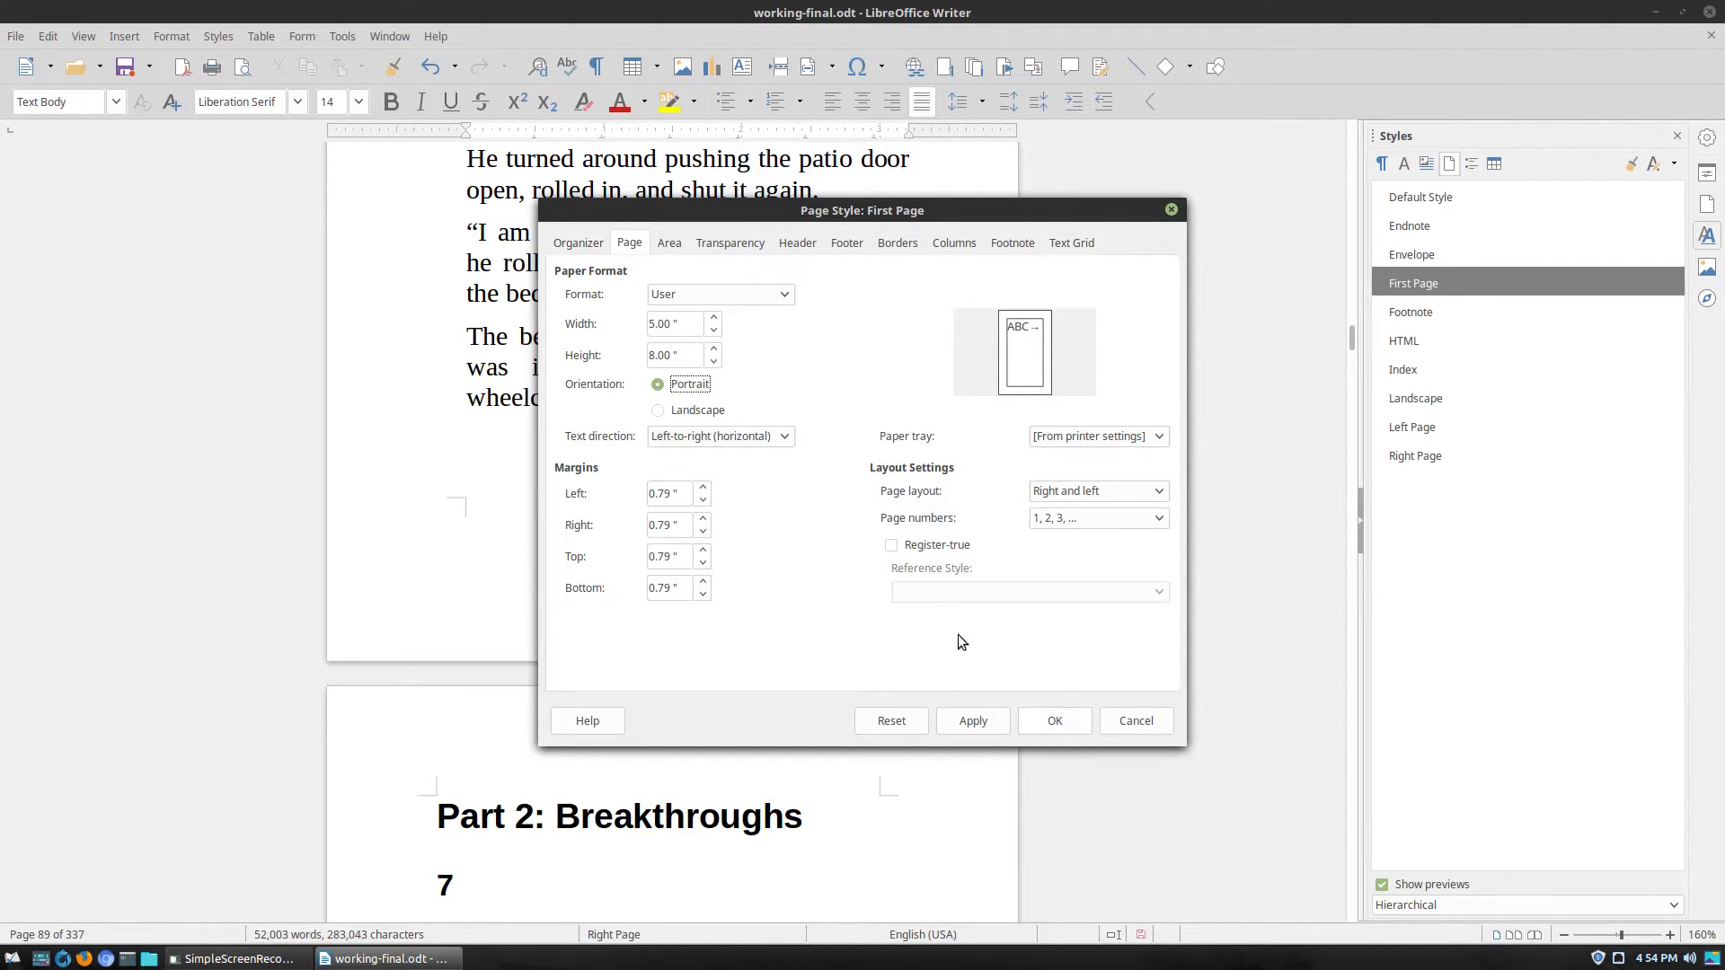
Set the First Page page style's left margin to 1.00 inch and apply the style changes.
click(599, 250)
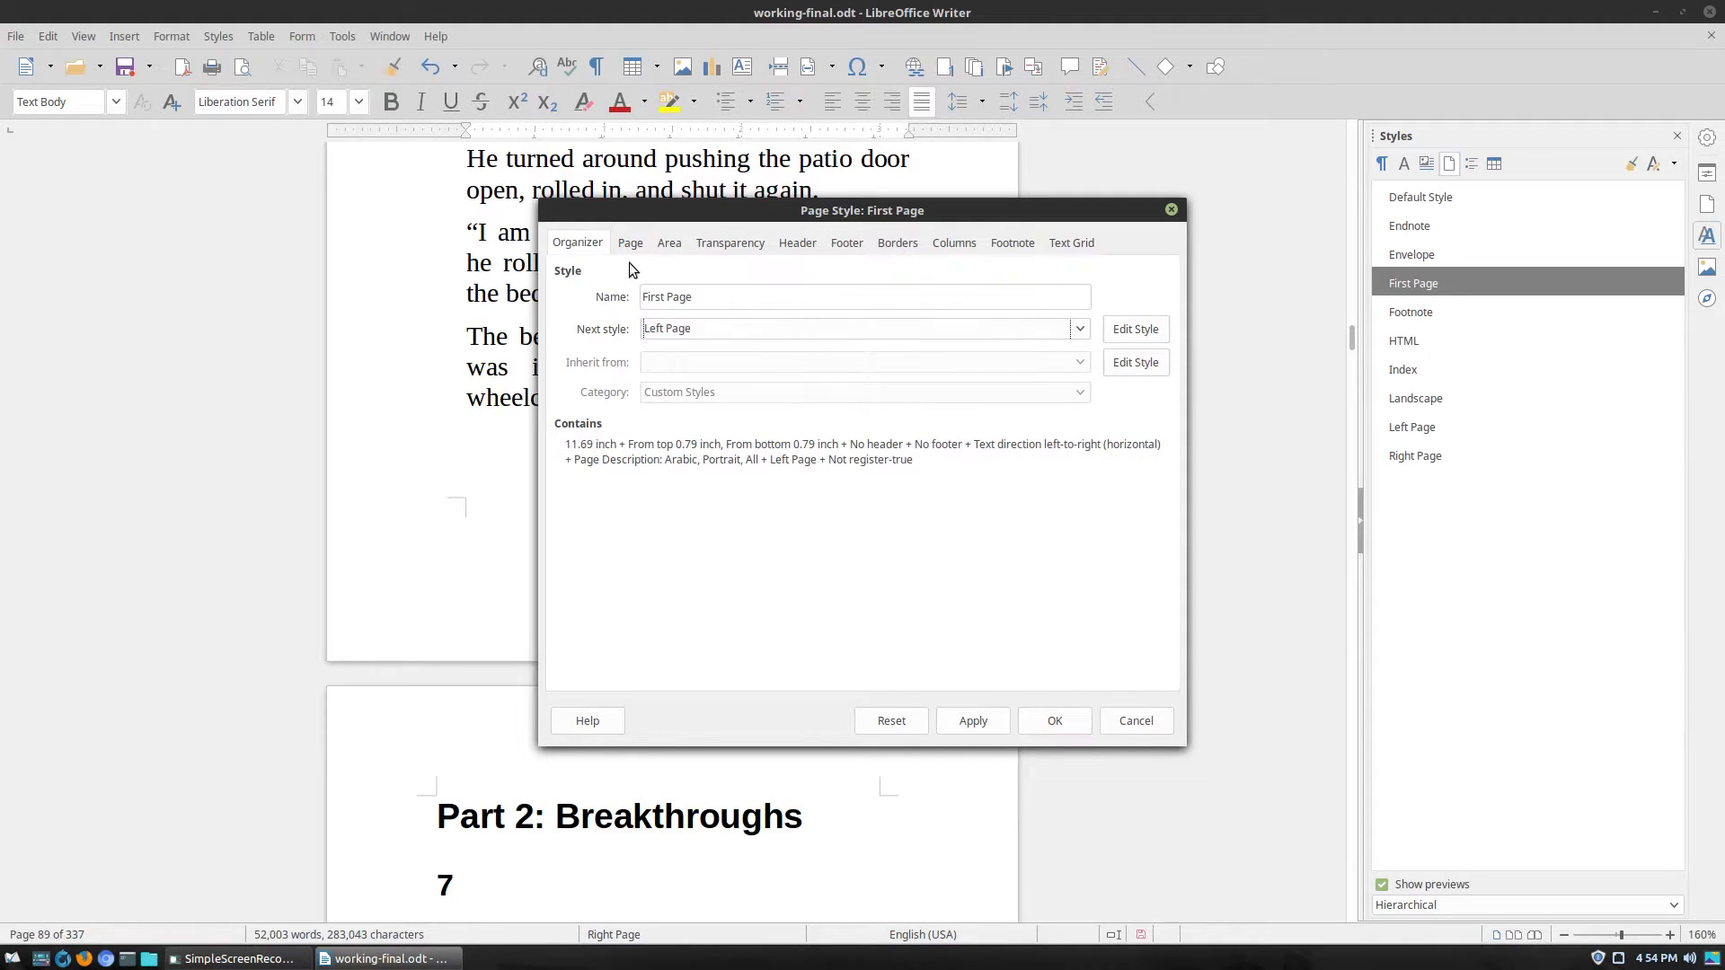
click(629, 244)
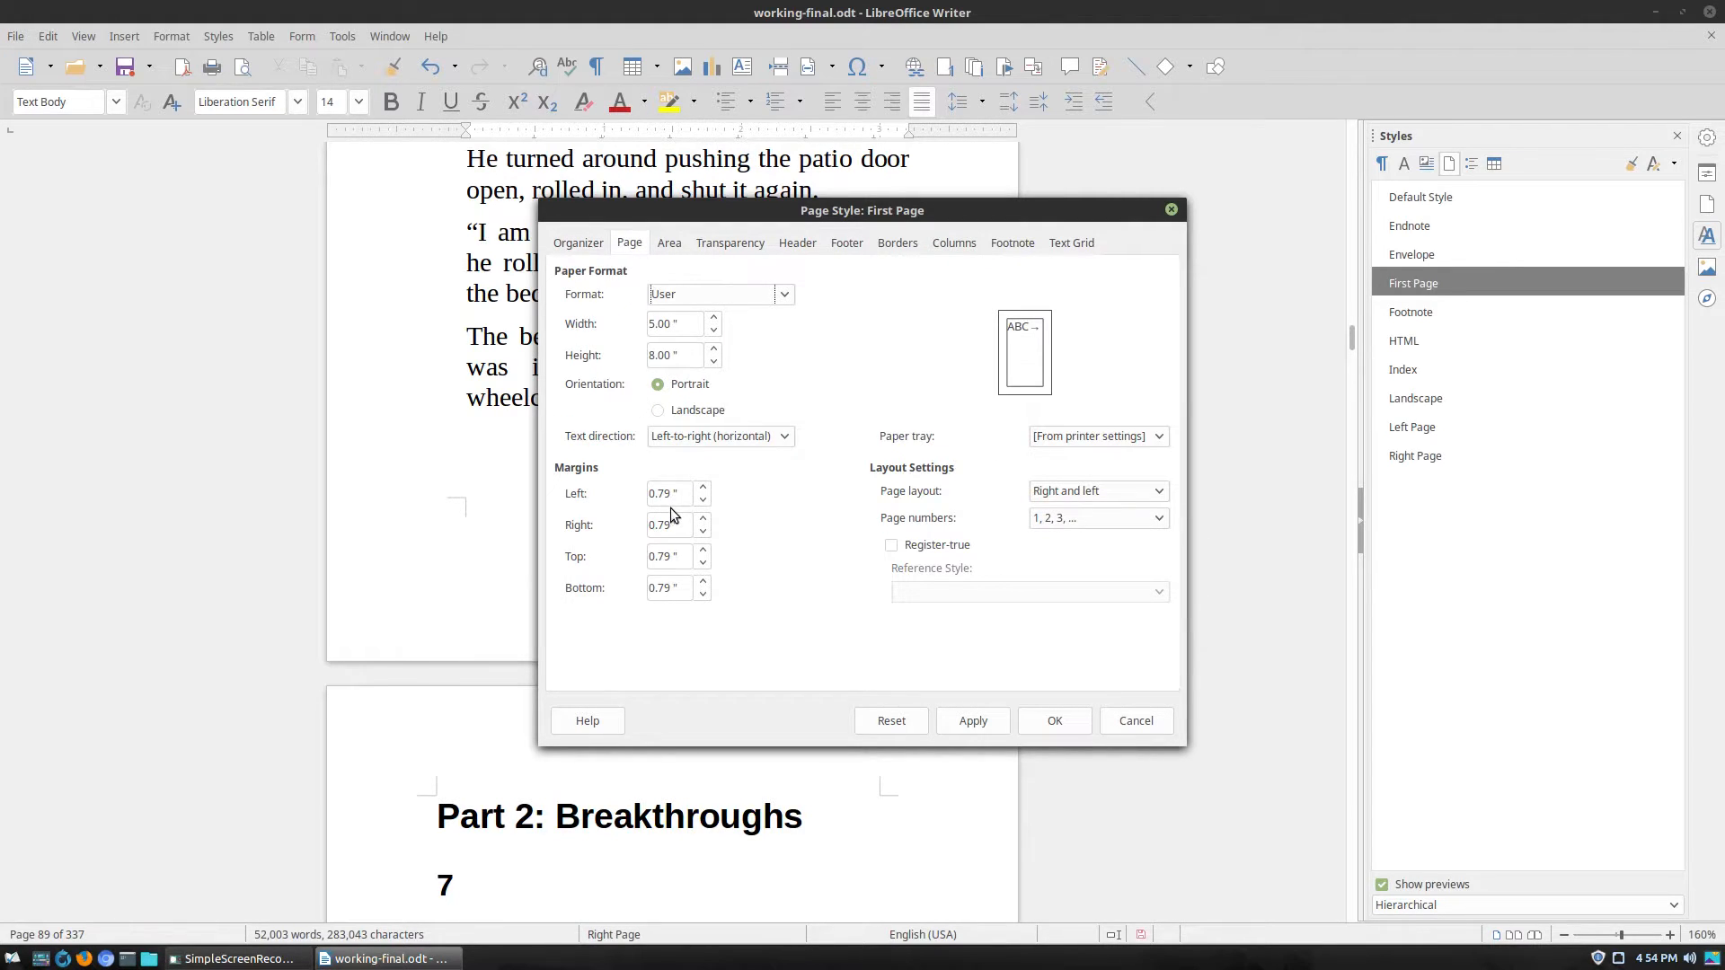
drag(665, 494, 633, 485)
text(1.00)
click(963, 721)
click(1033, 712)
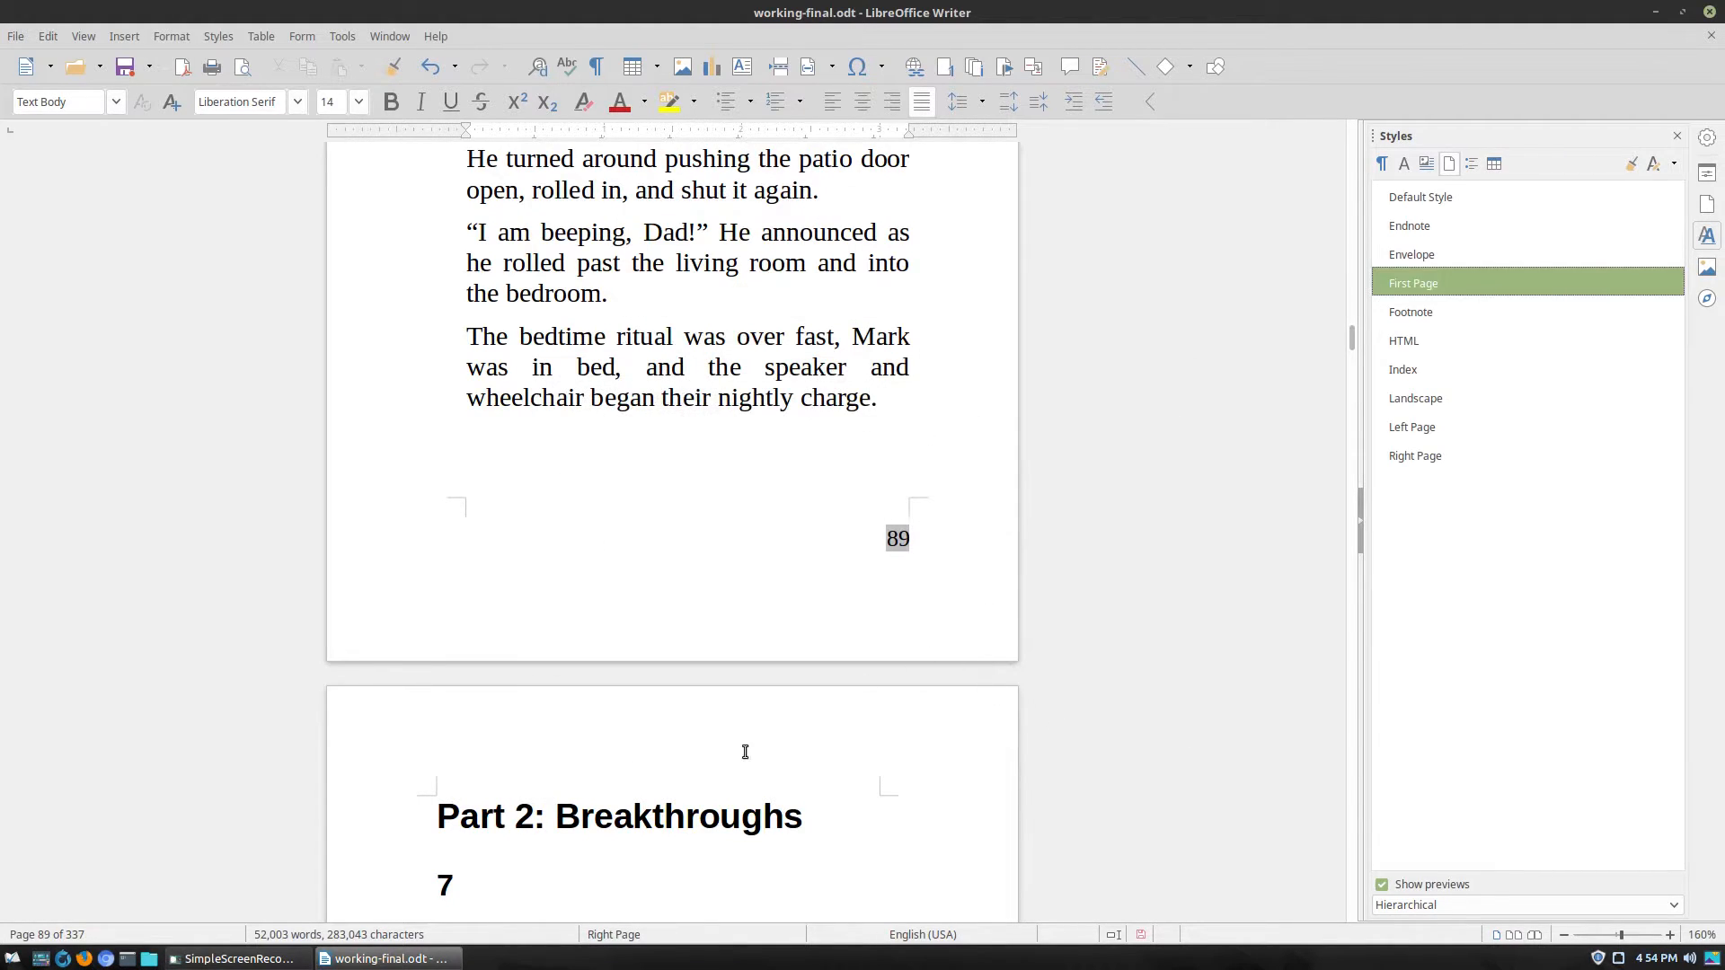
Insert a page break with the First Page style after the last paragraph of Part 1, and check the page styles around it.
click(905, 407)
click(127, 38)
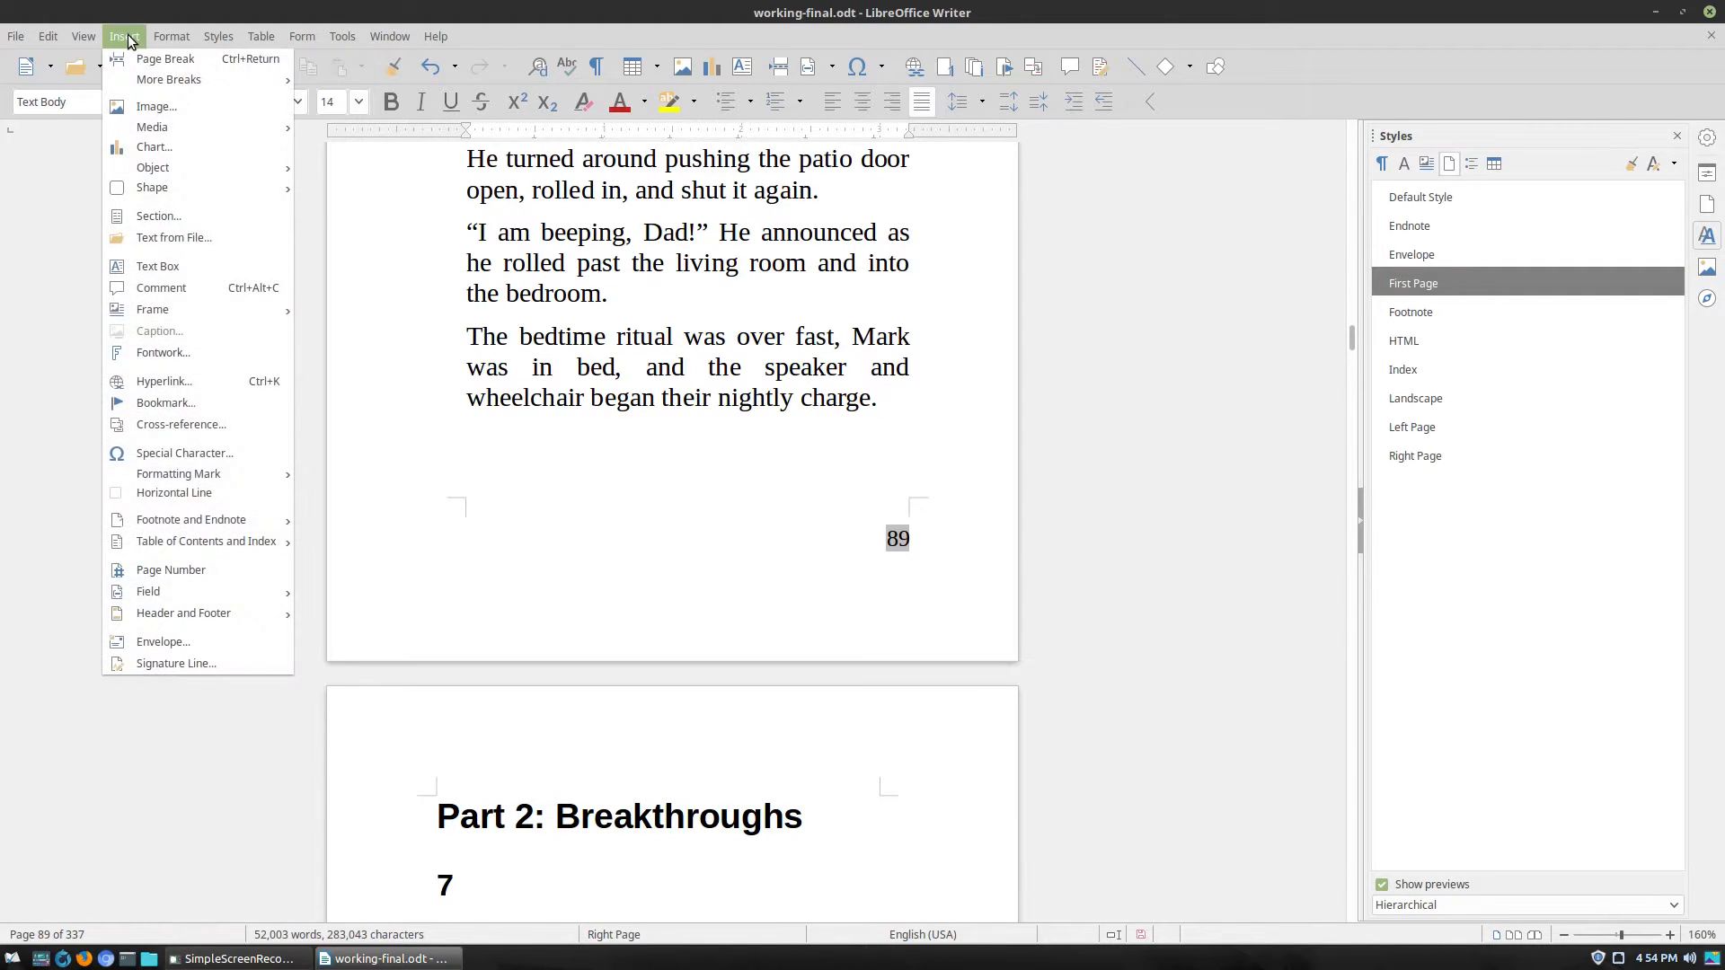
mouse_move(179, 80)
click(383, 127)
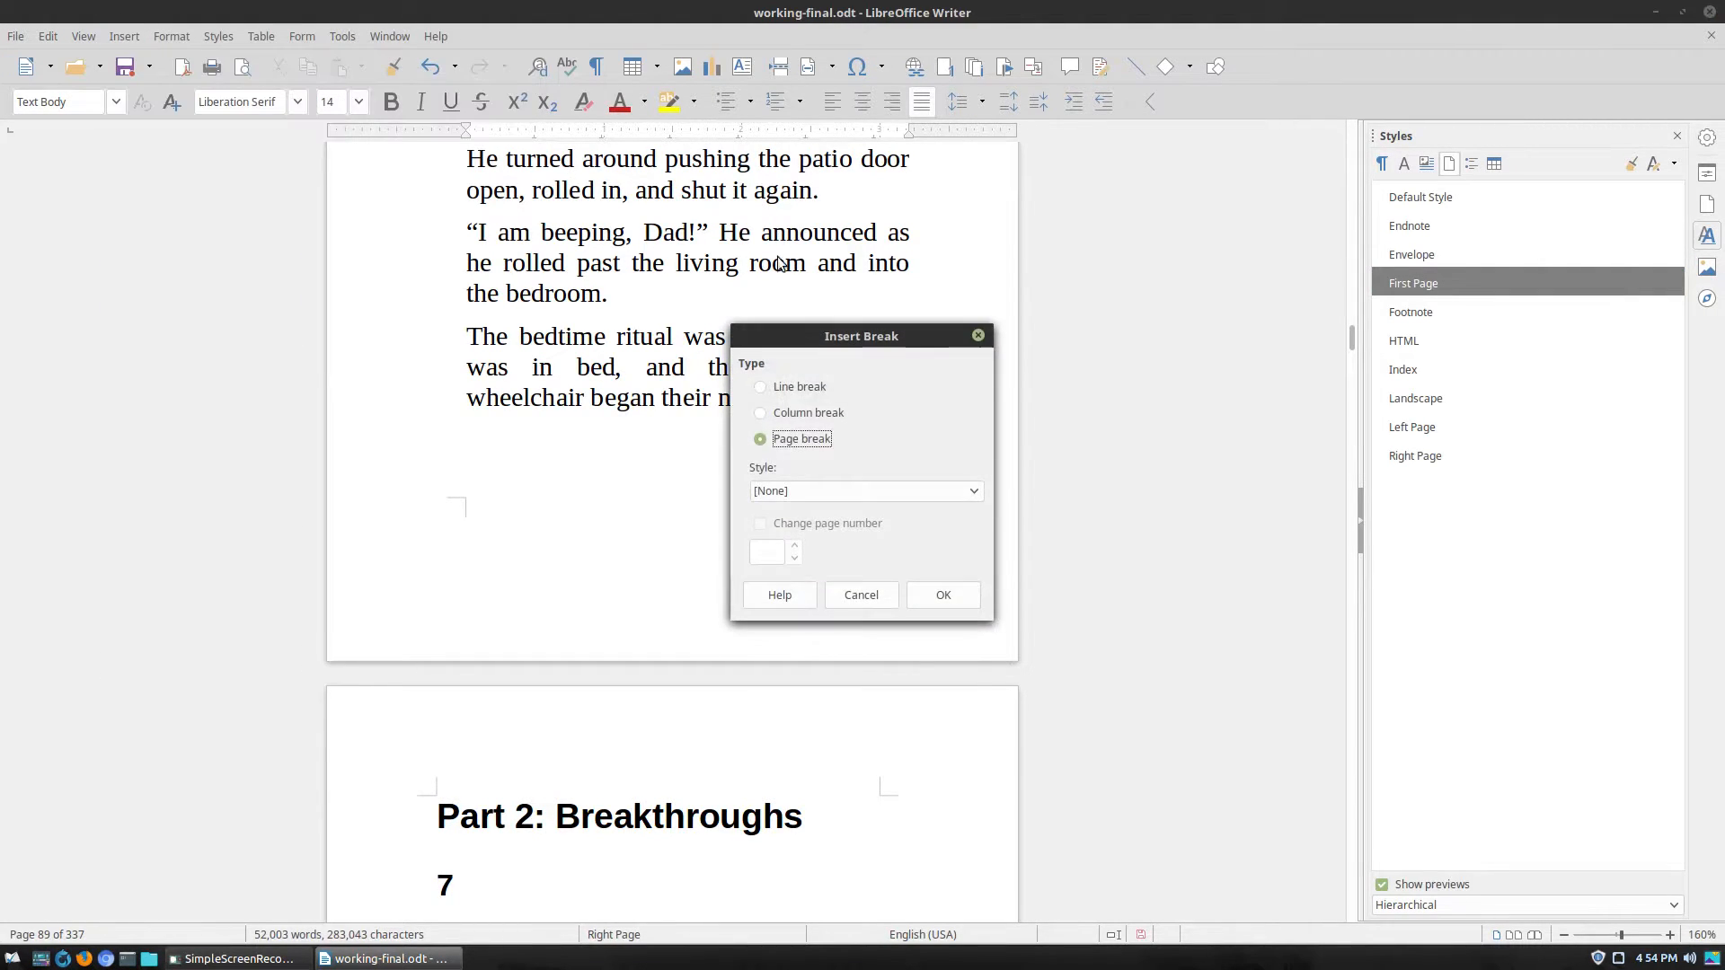
click(834, 491)
click(807, 575)
click(939, 593)
scroll(898, 628, up, 5)
click(745, 447)
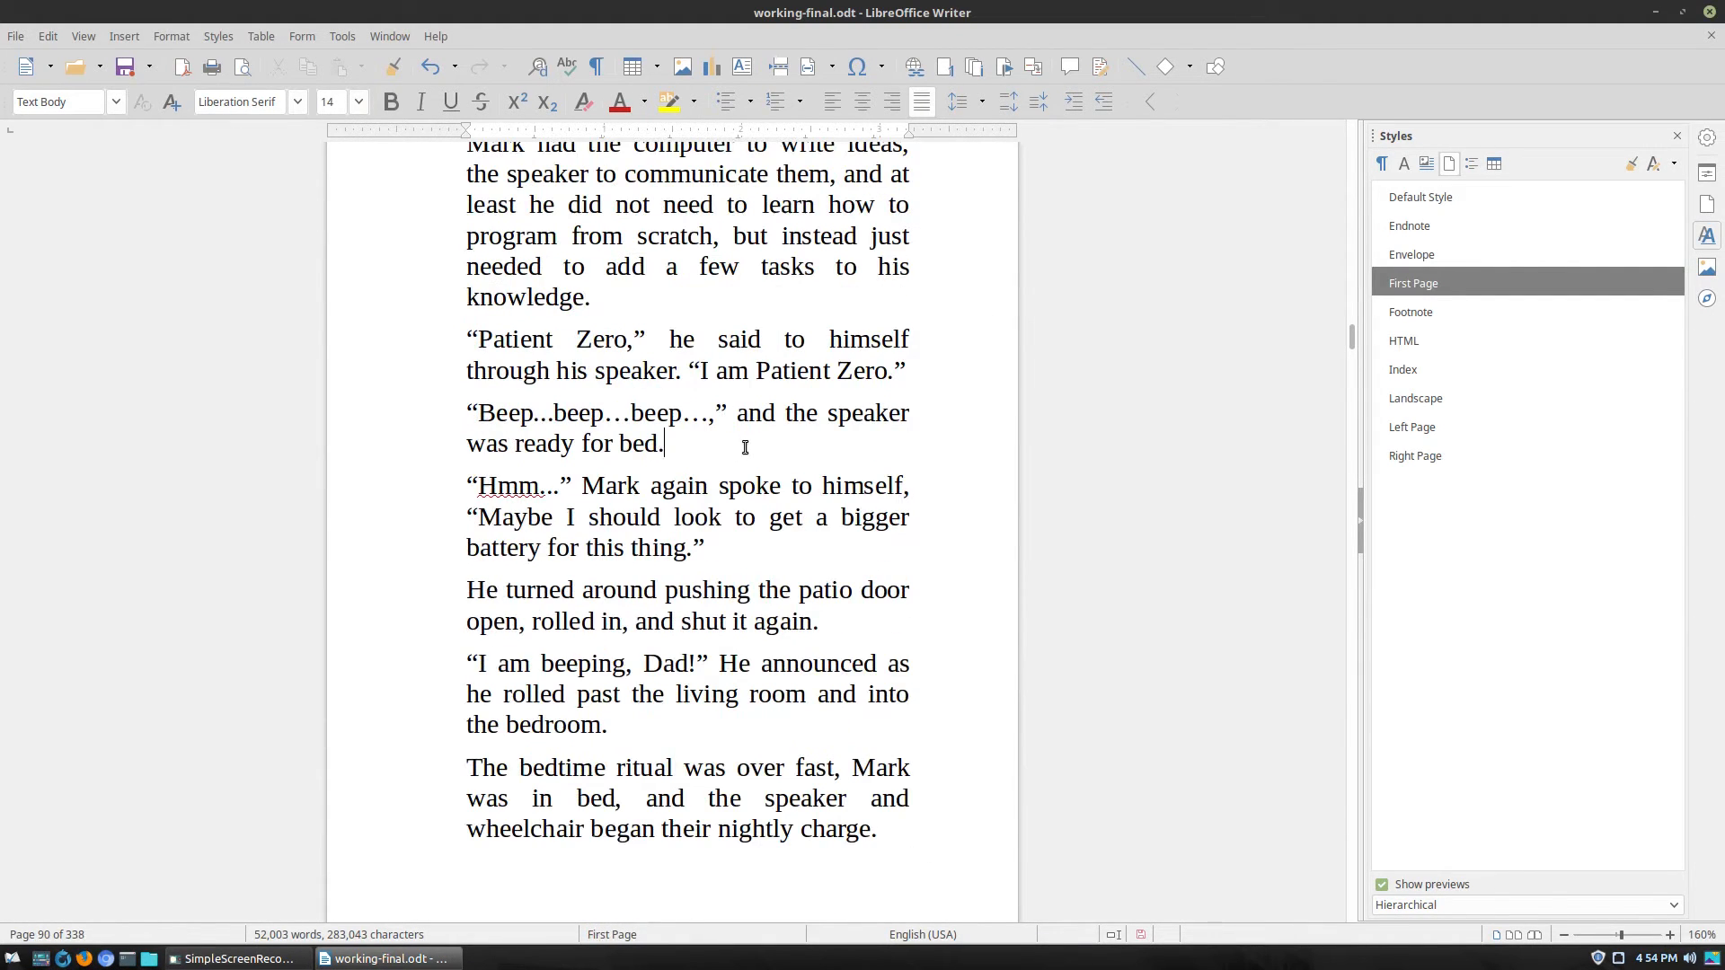
click(517, 488)
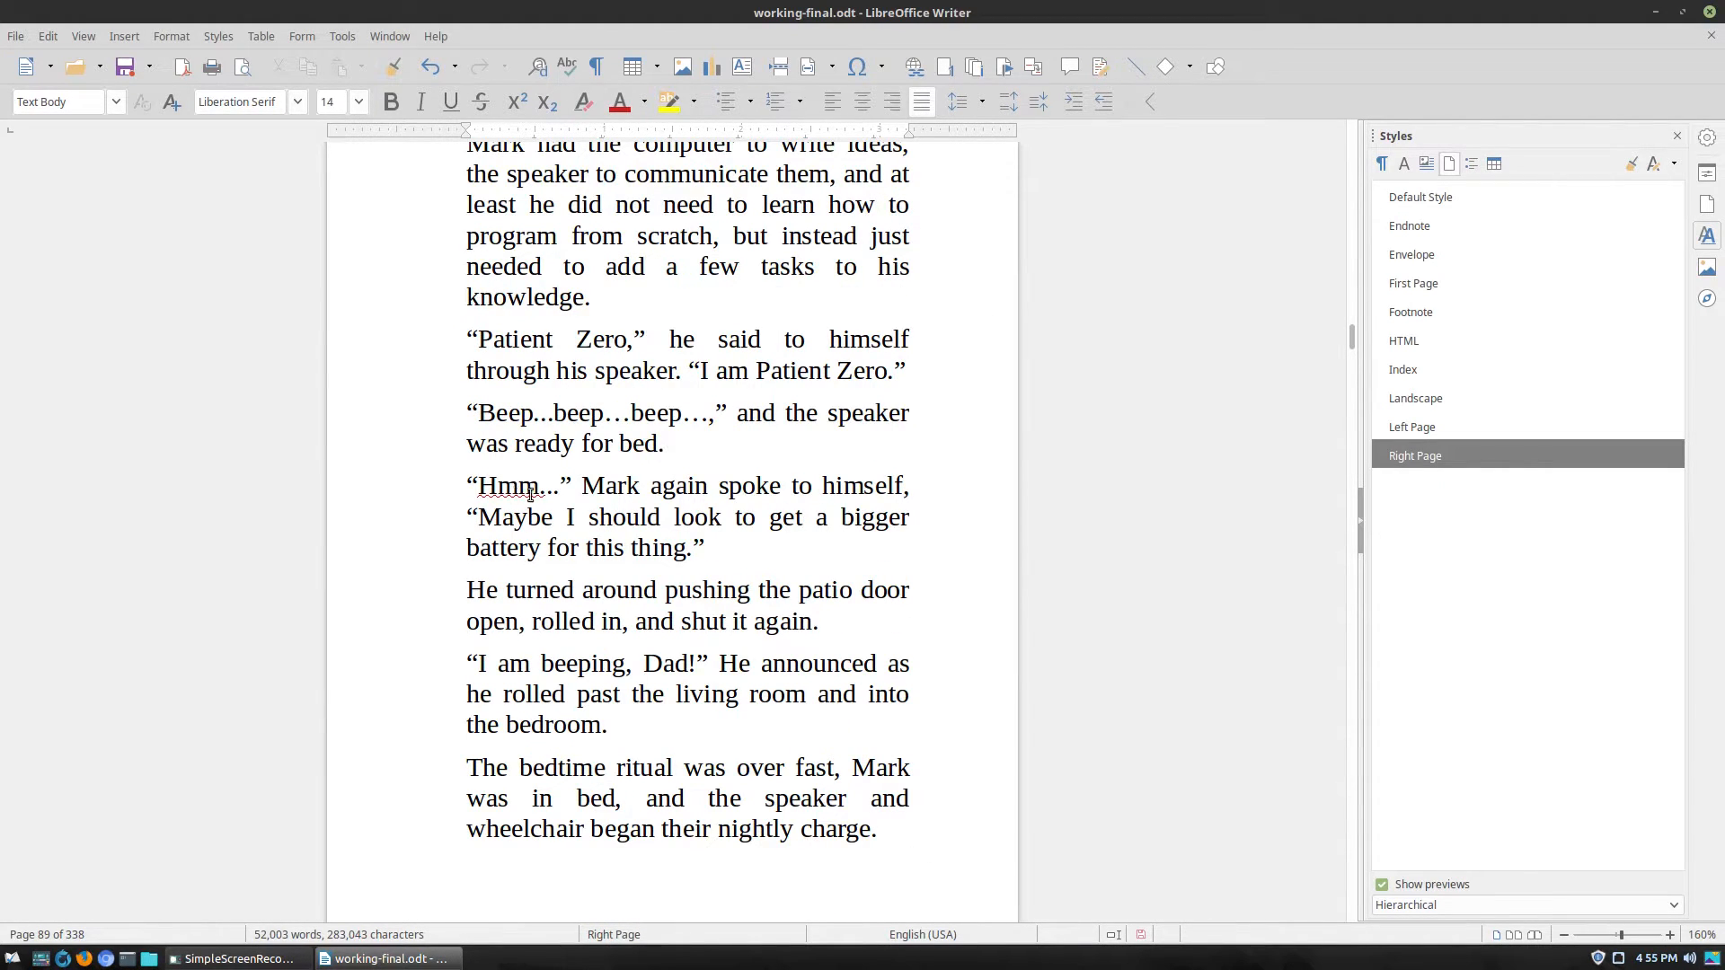
Examine the footers and page styles on the pages before and after the Part 2: Breakthroughs heading.
scroll(521, 492, down, 10)
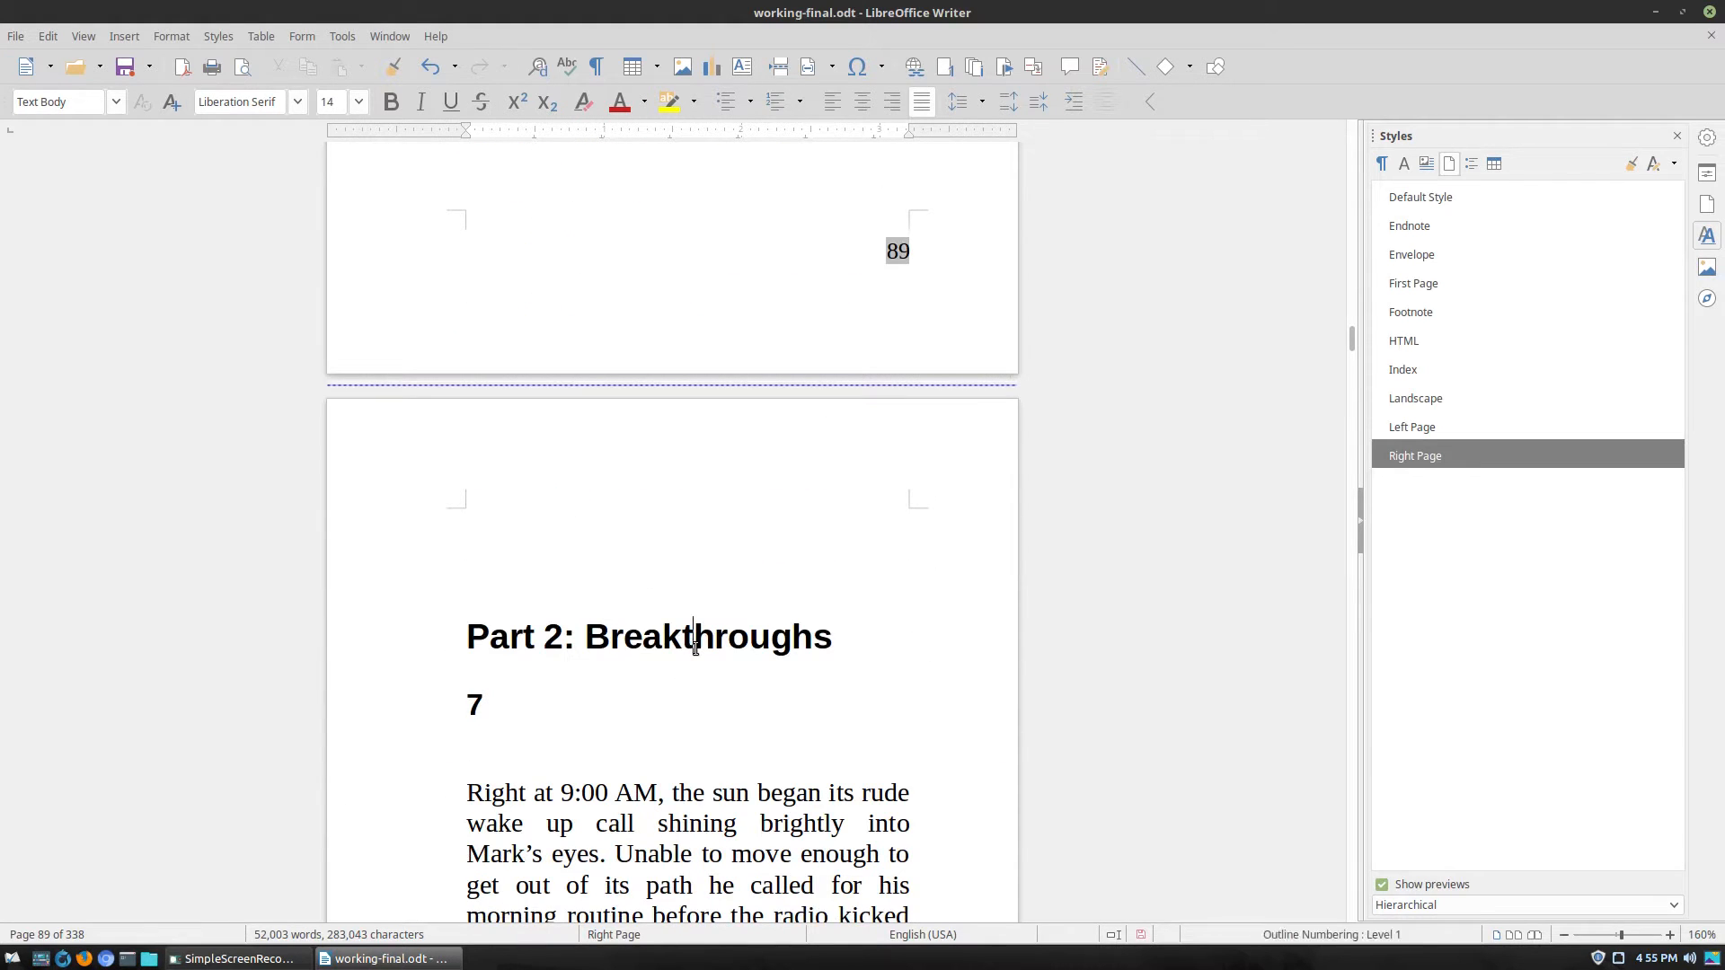
scroll(697, 642, down, 20)
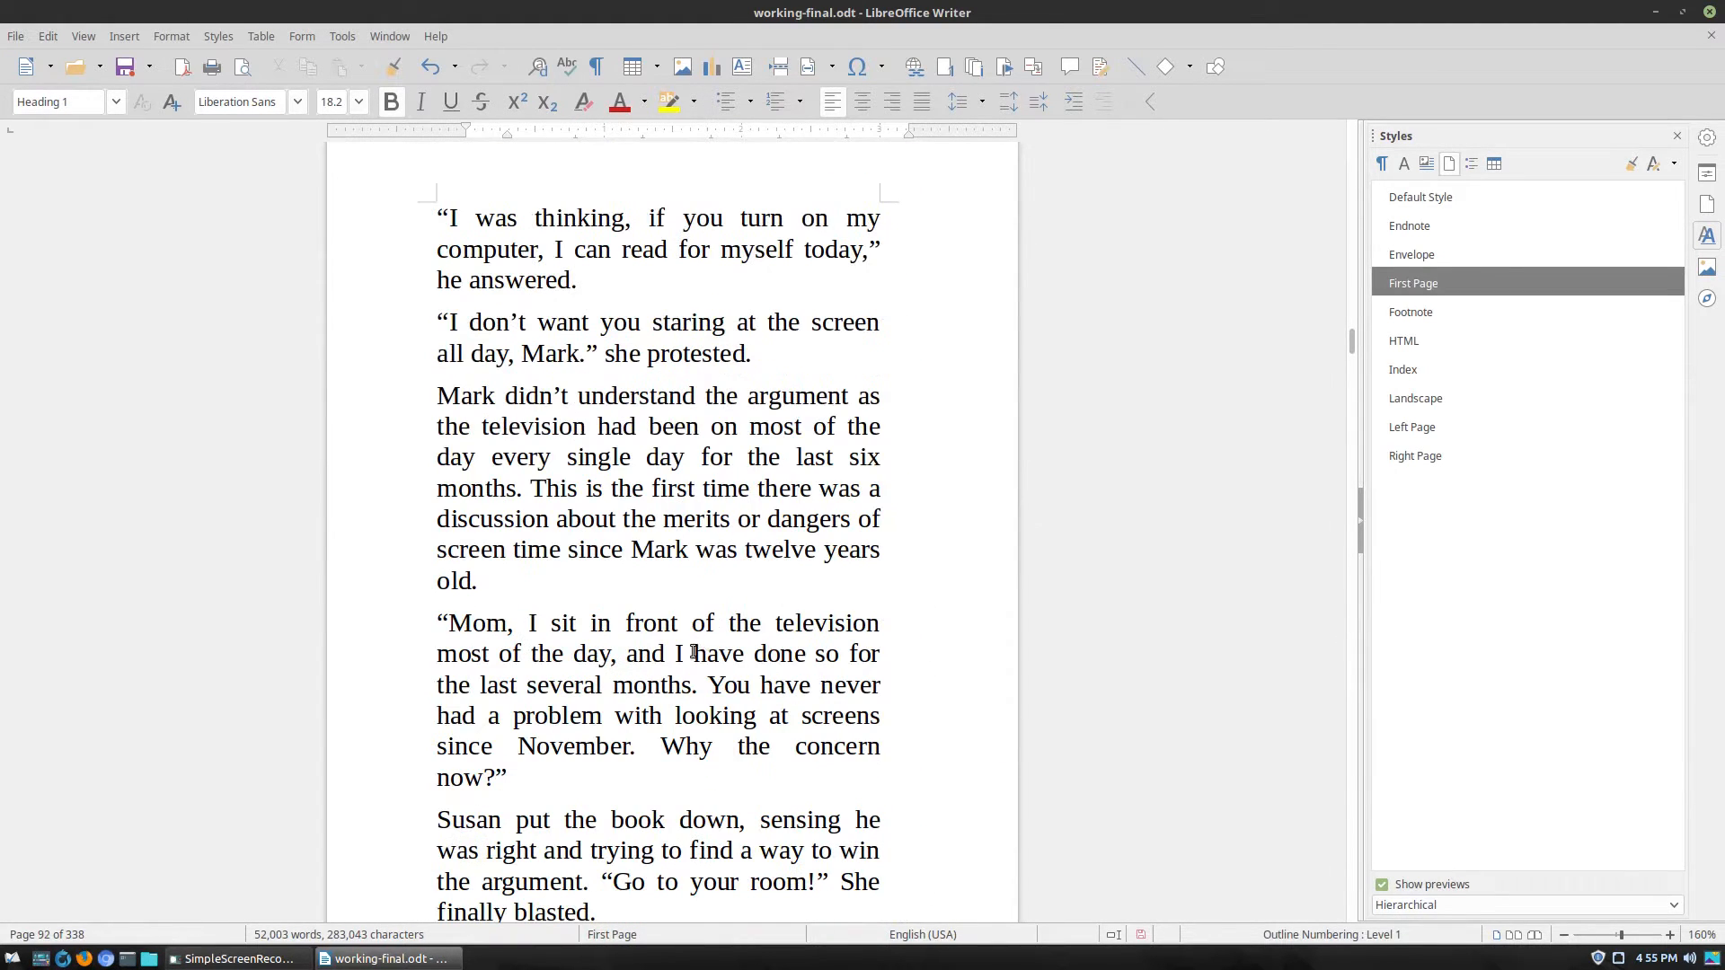
scroll(680, 672, down, 10)
scroll(680, 673, up, 20)
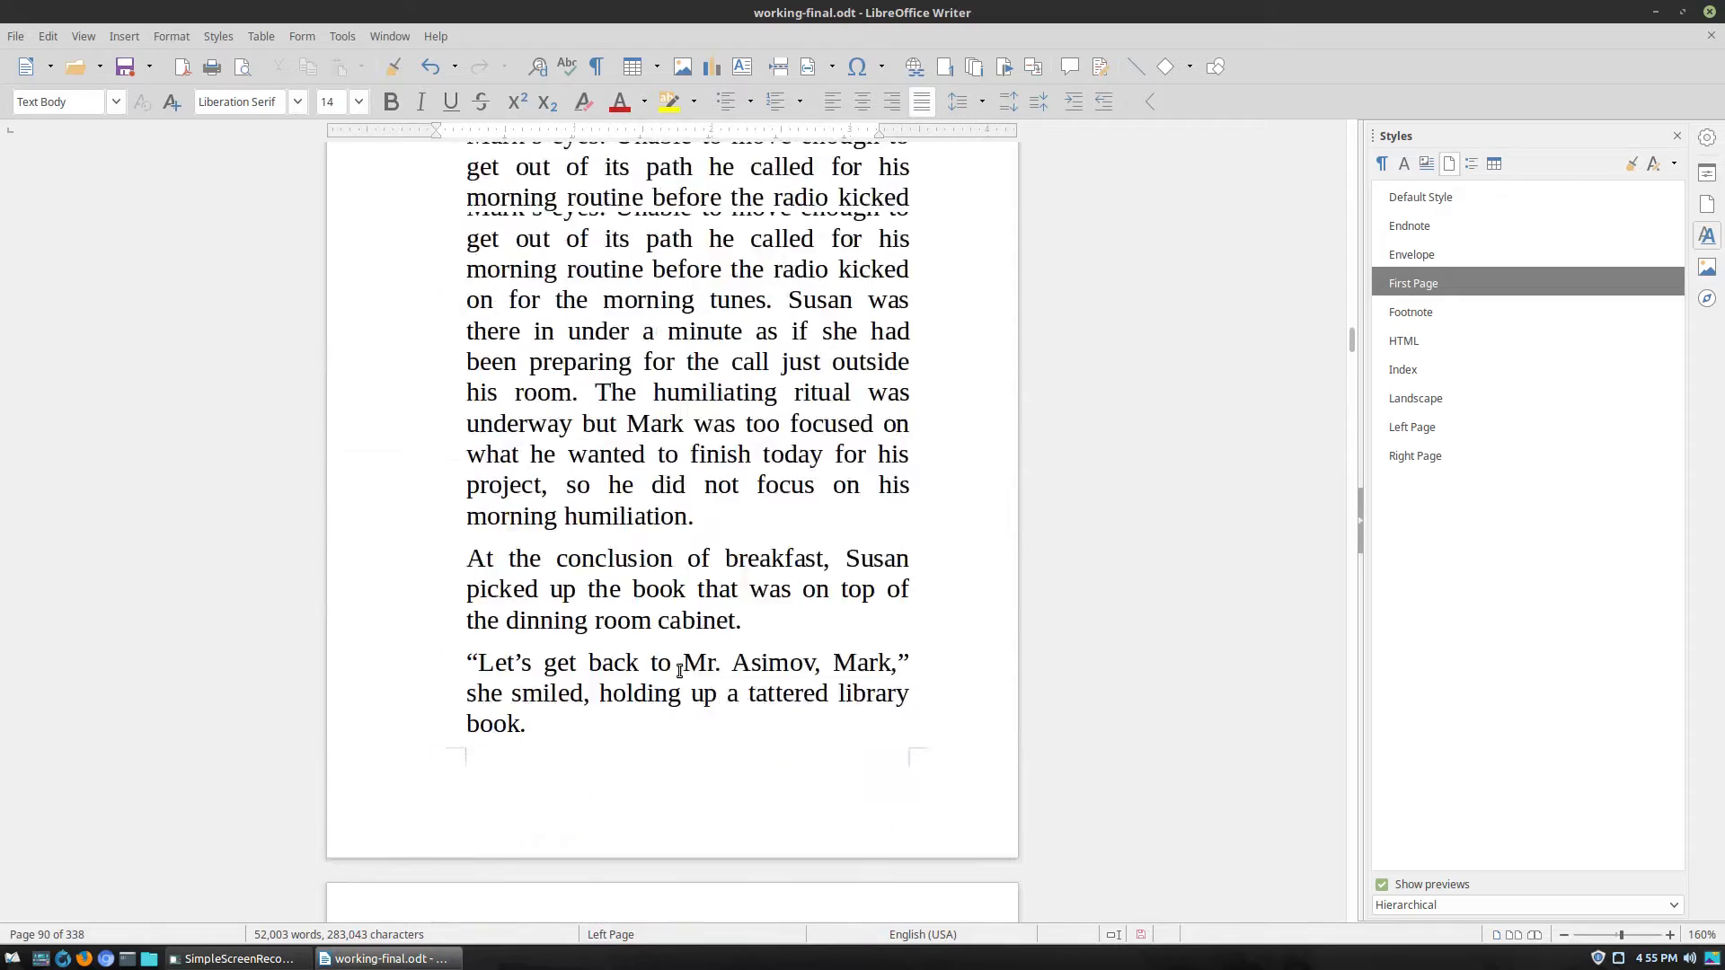
scroll(680, 672, down, 15)
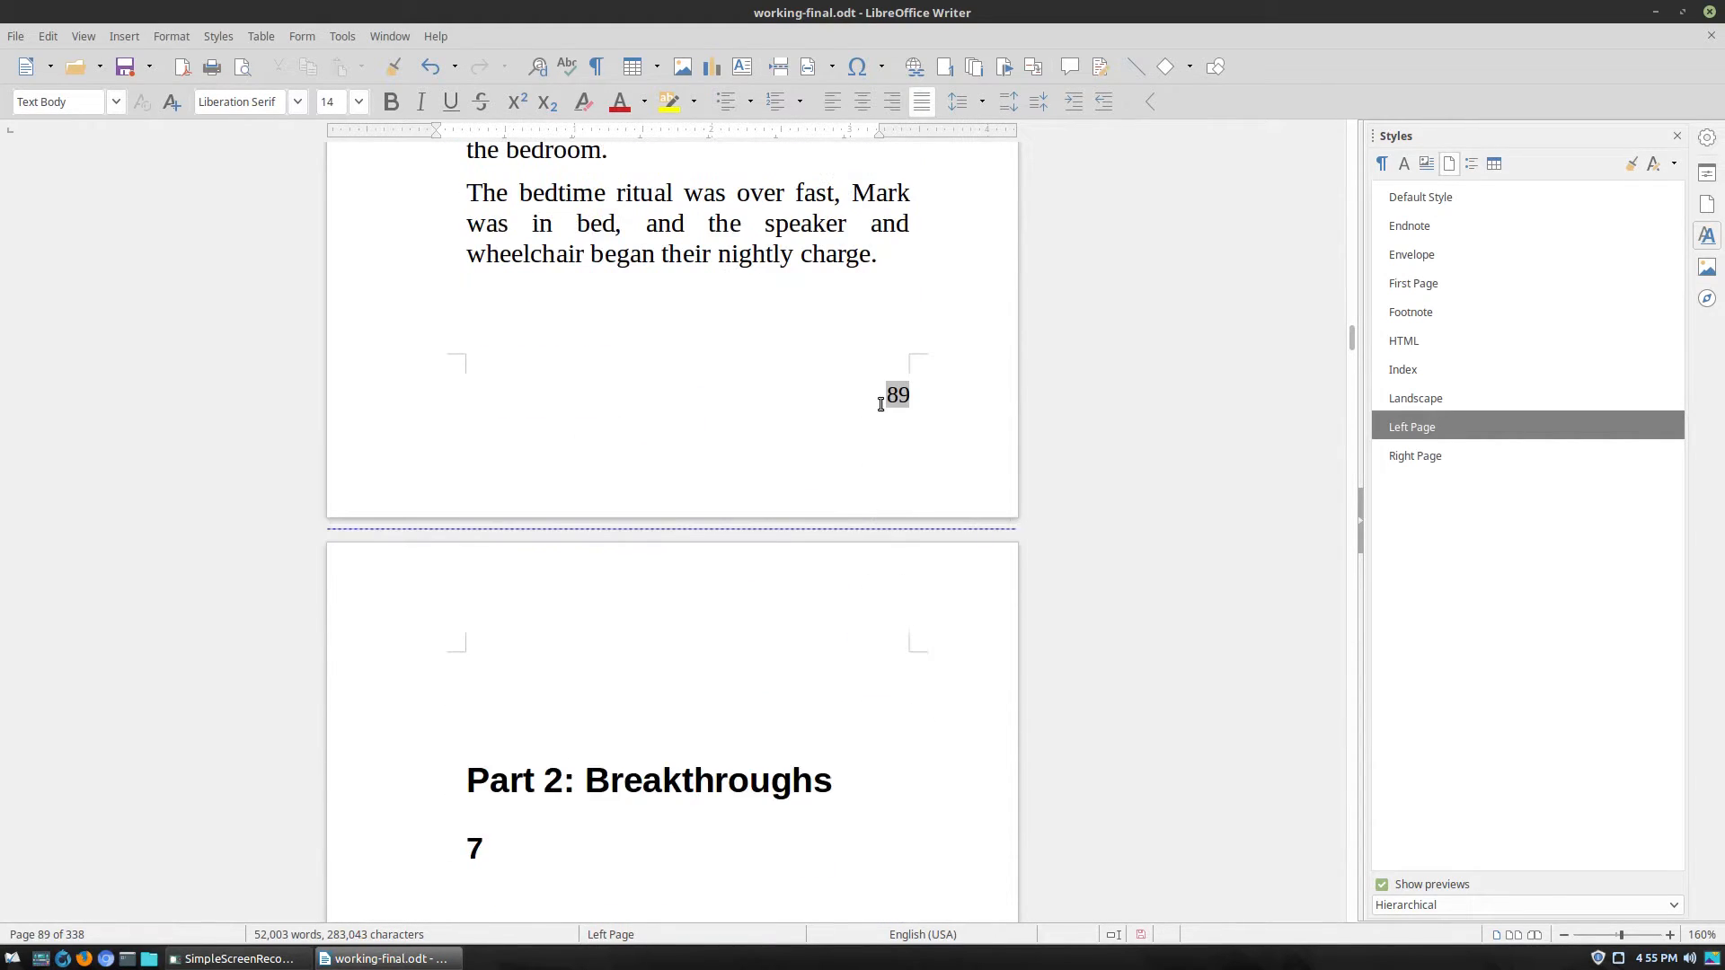
scroll(843, 493, down, 6)
scroll(766, 281, up, 2)
scroll(785, 374, down, 15)
click(529, 646)
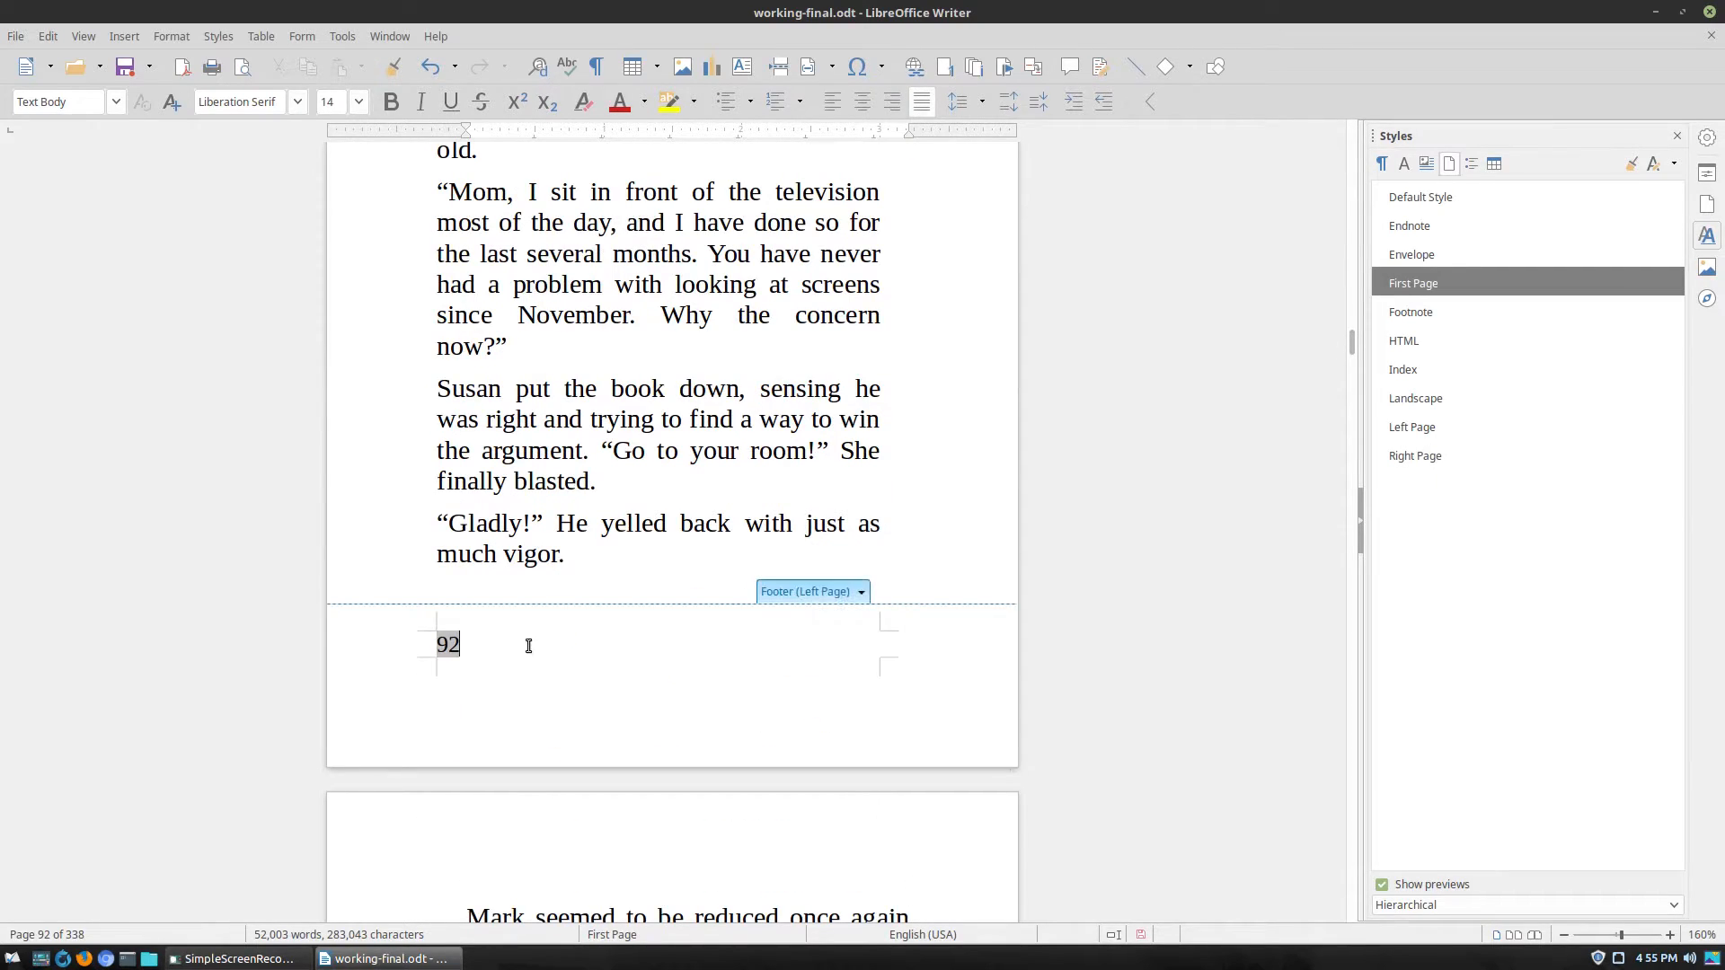
scroll(528, 646, up, 20)
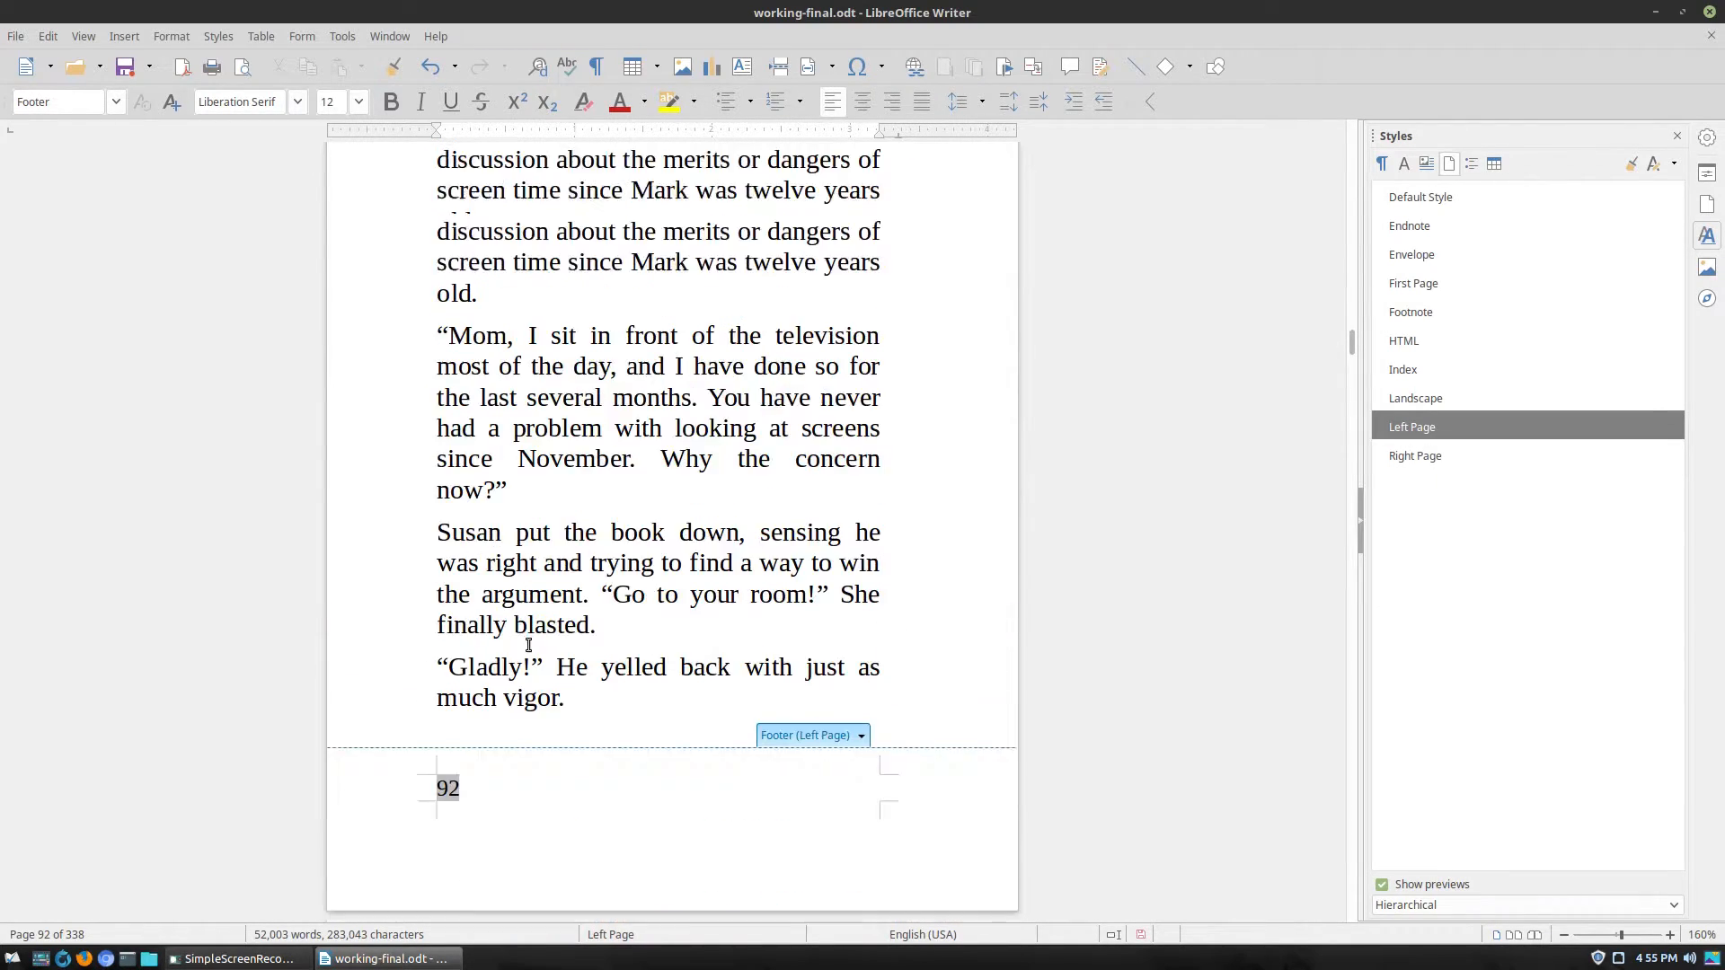
scroll(528, 645, up, 3)
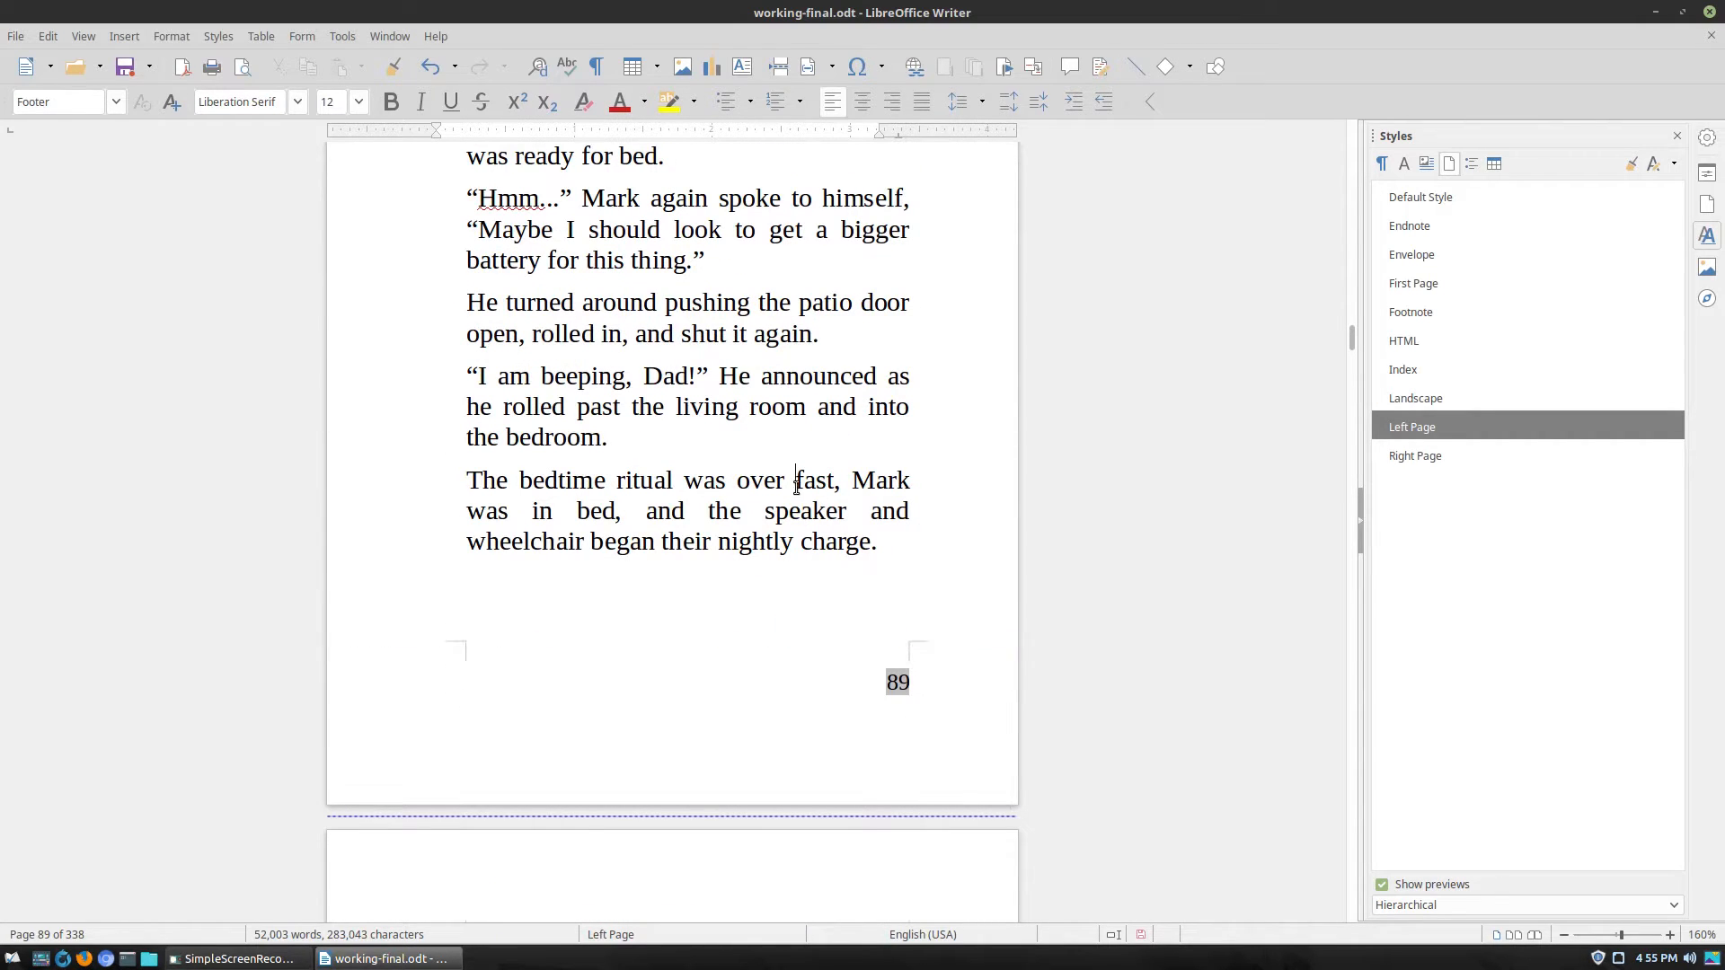
scroll(800, 490, down, 13)
click(730, 442)
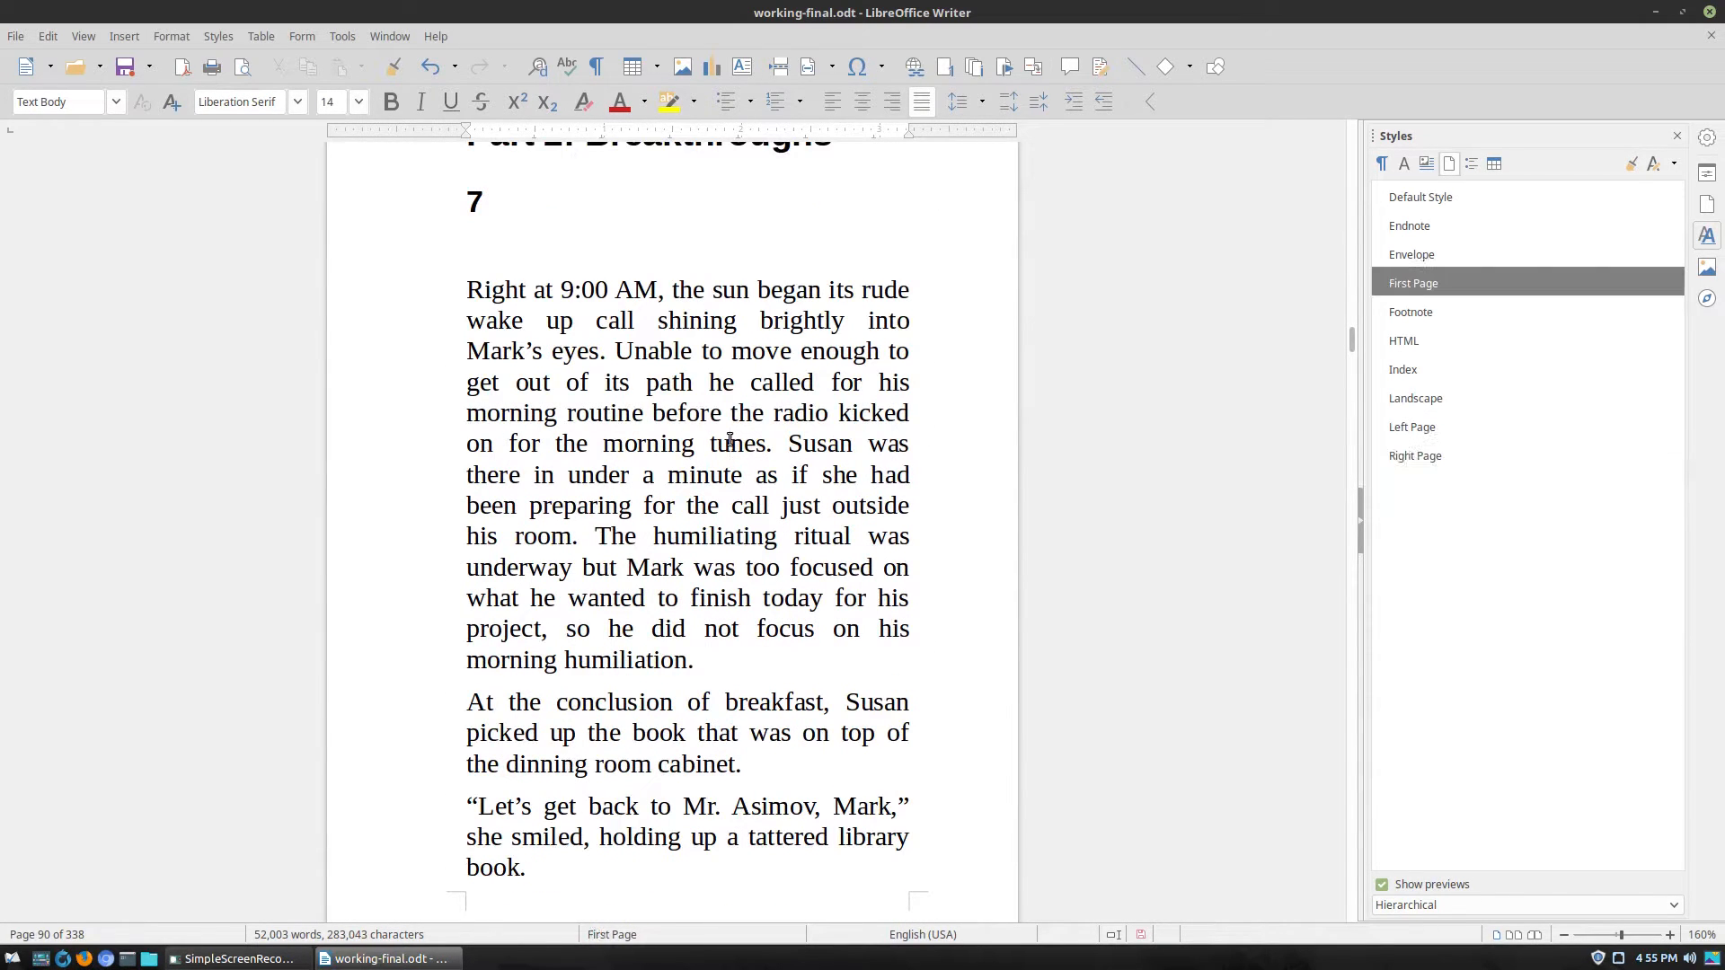
Insert a page break with the Default Style after the last paragraph of Part 1, and check the pages that follow.
scroll(730, 440, up, 12)
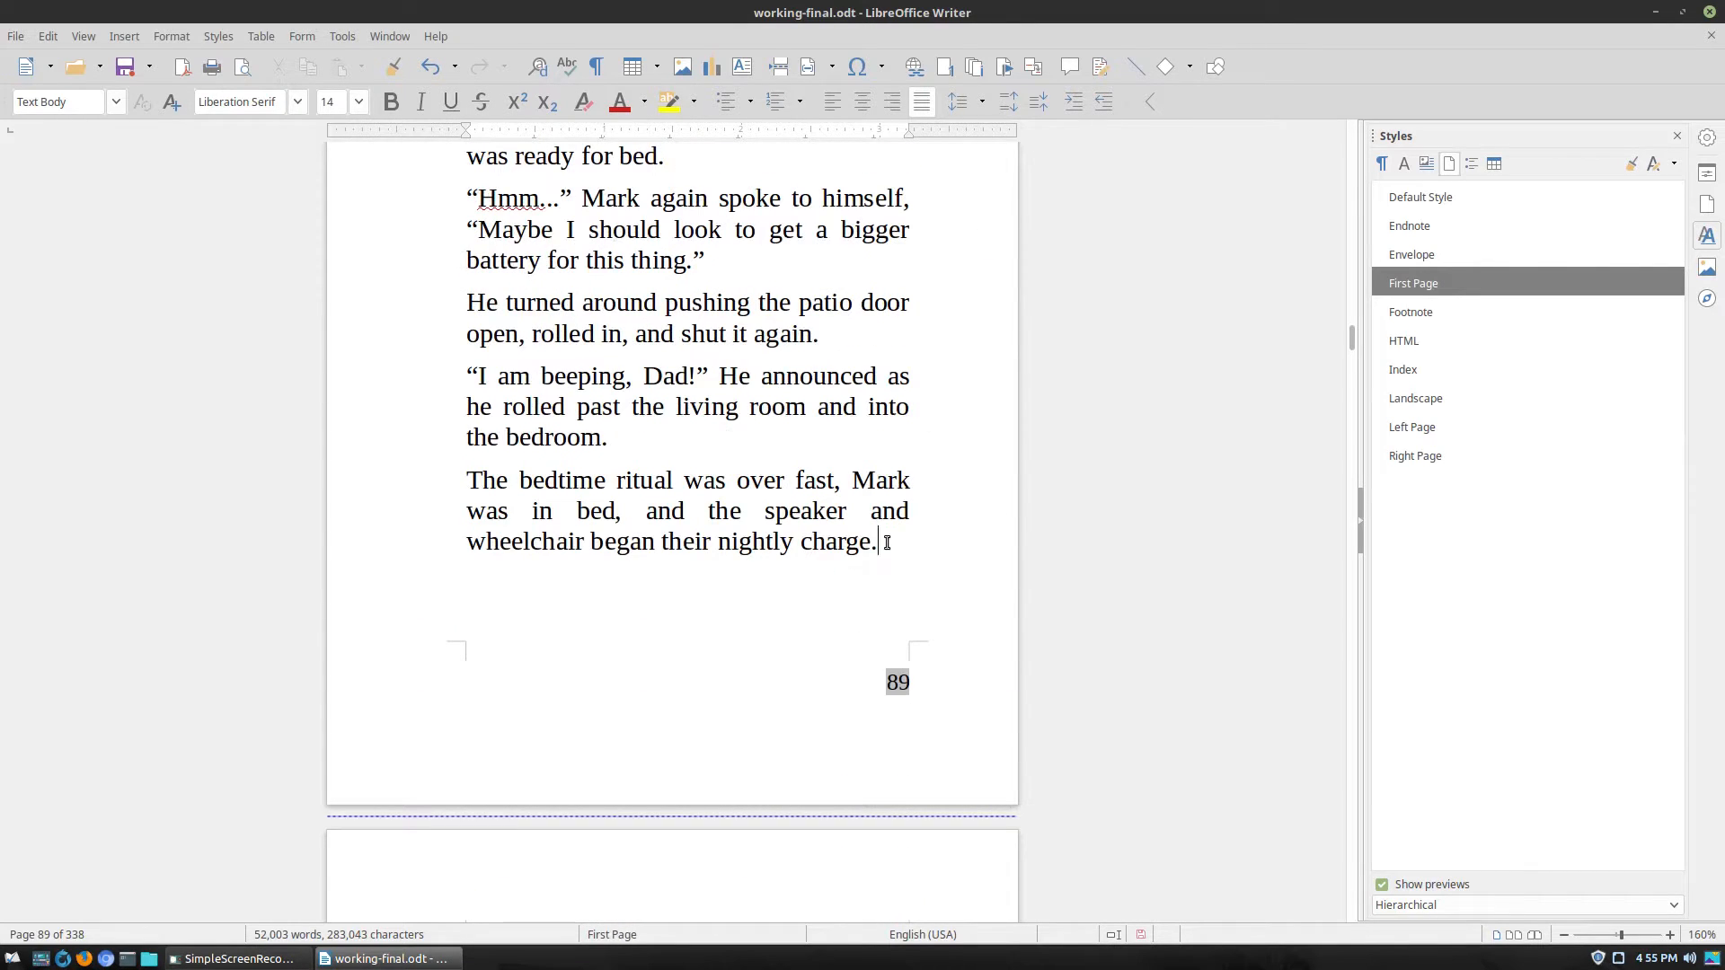
click(173, 37)
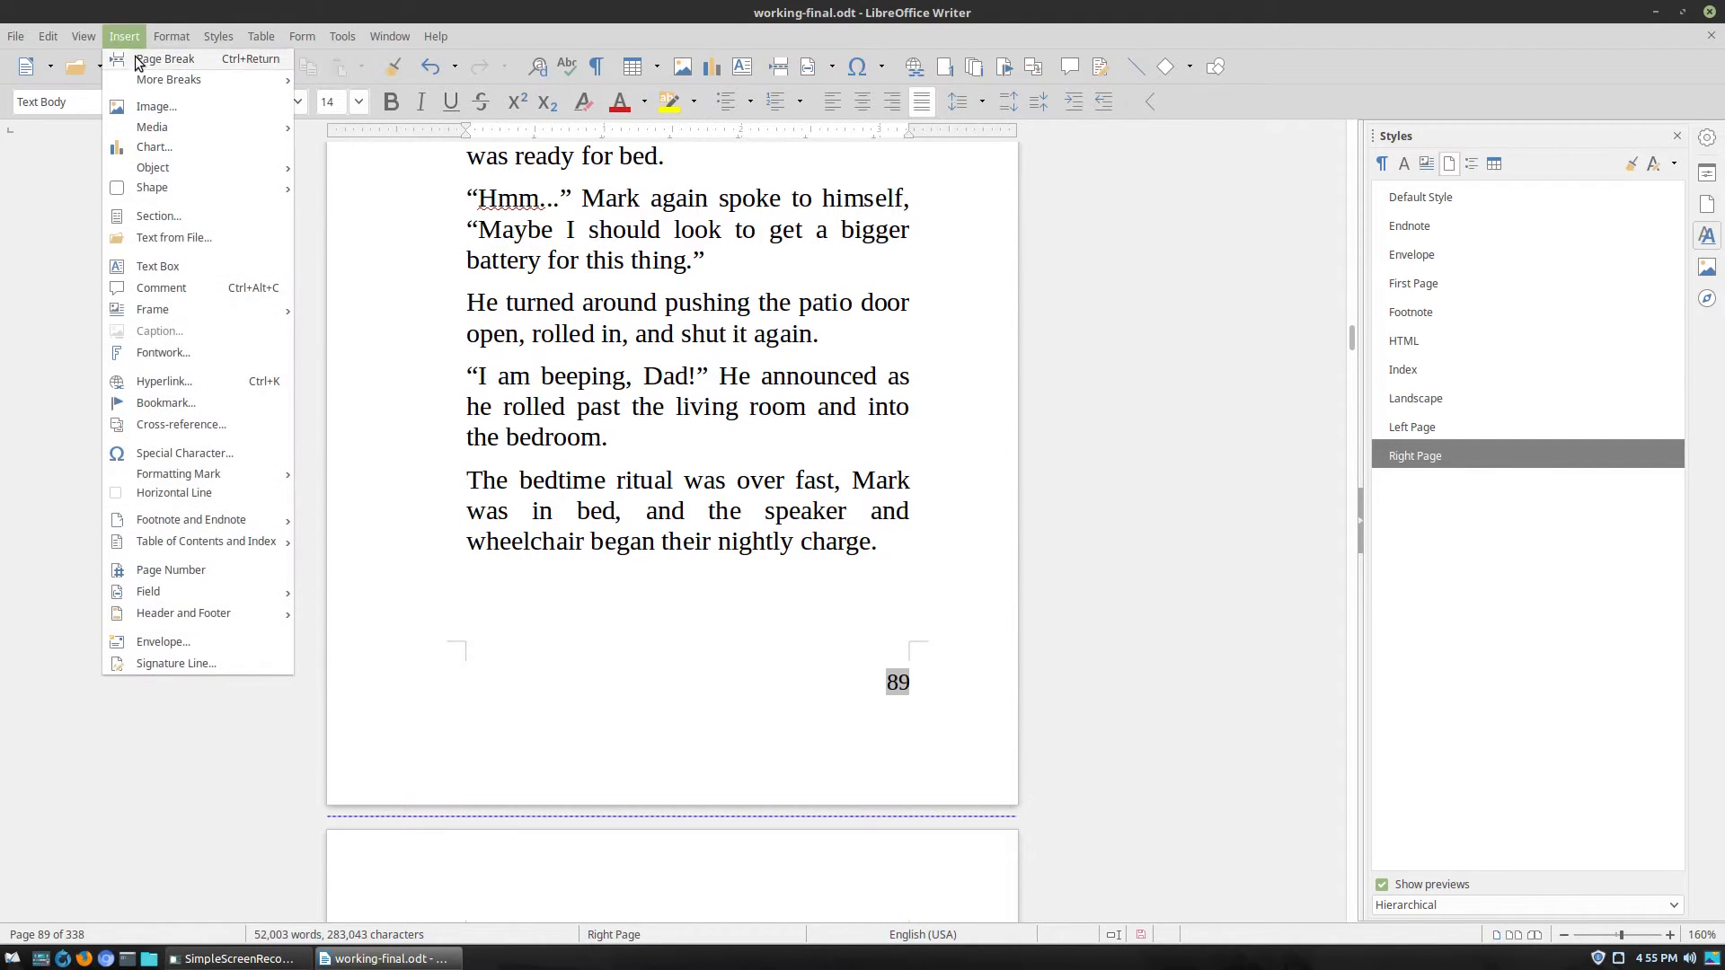
mouse_move(175, 88)
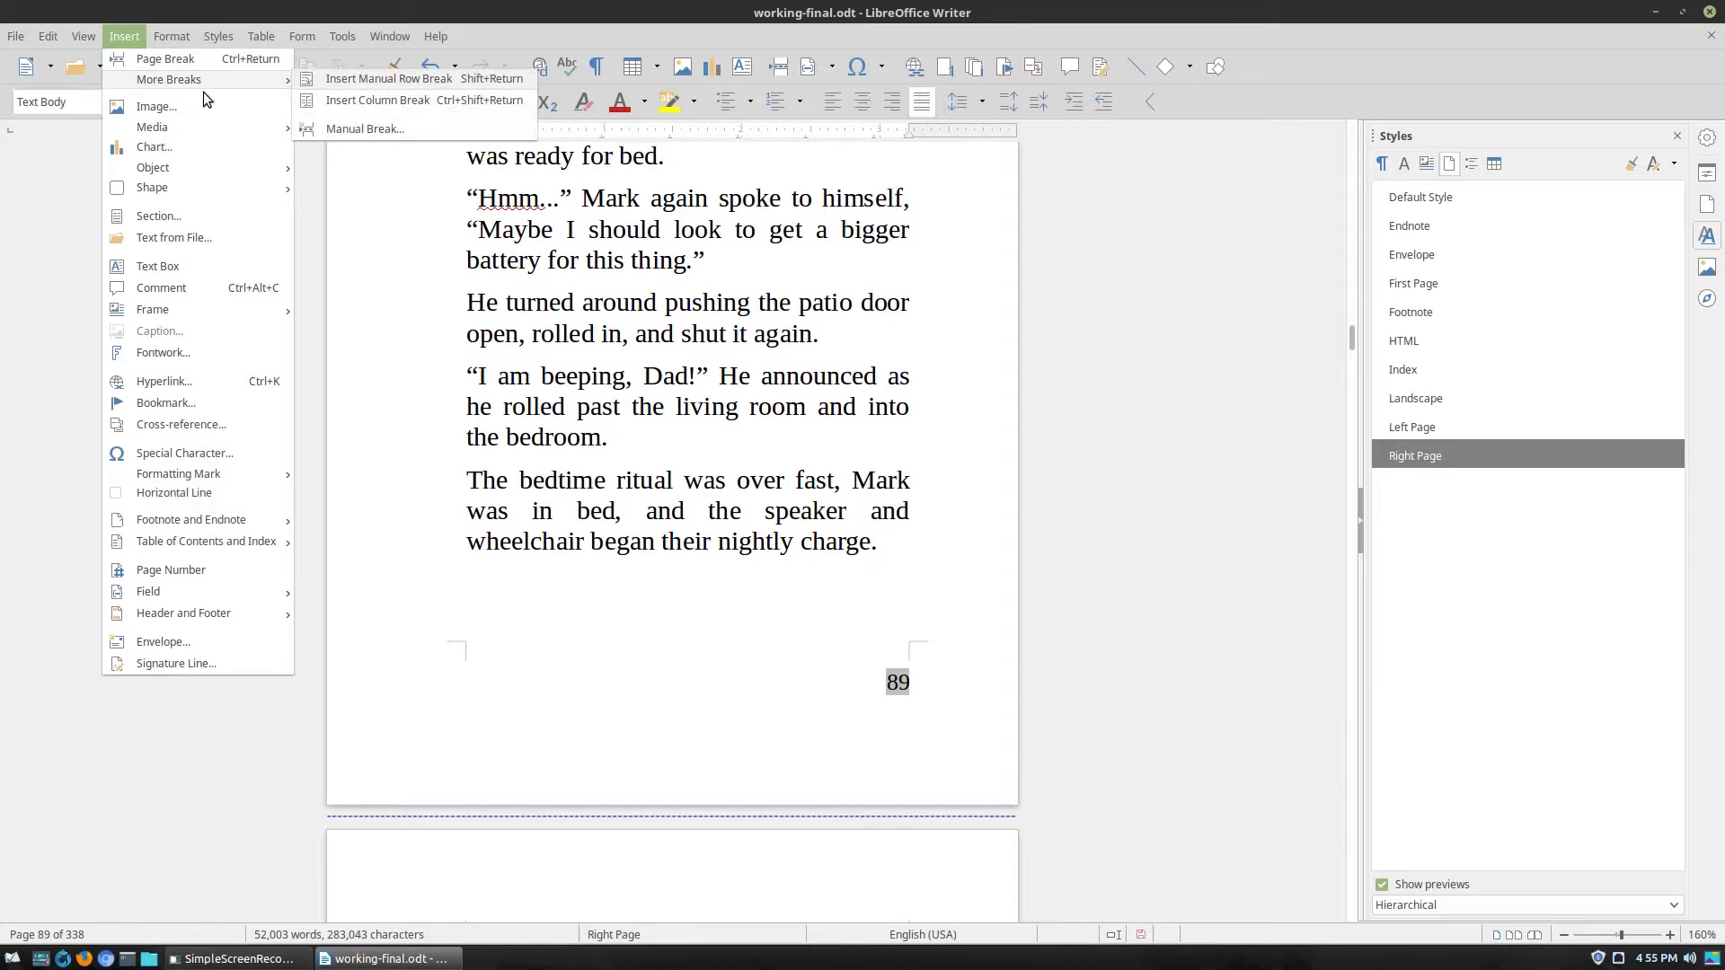
click(372, 129)
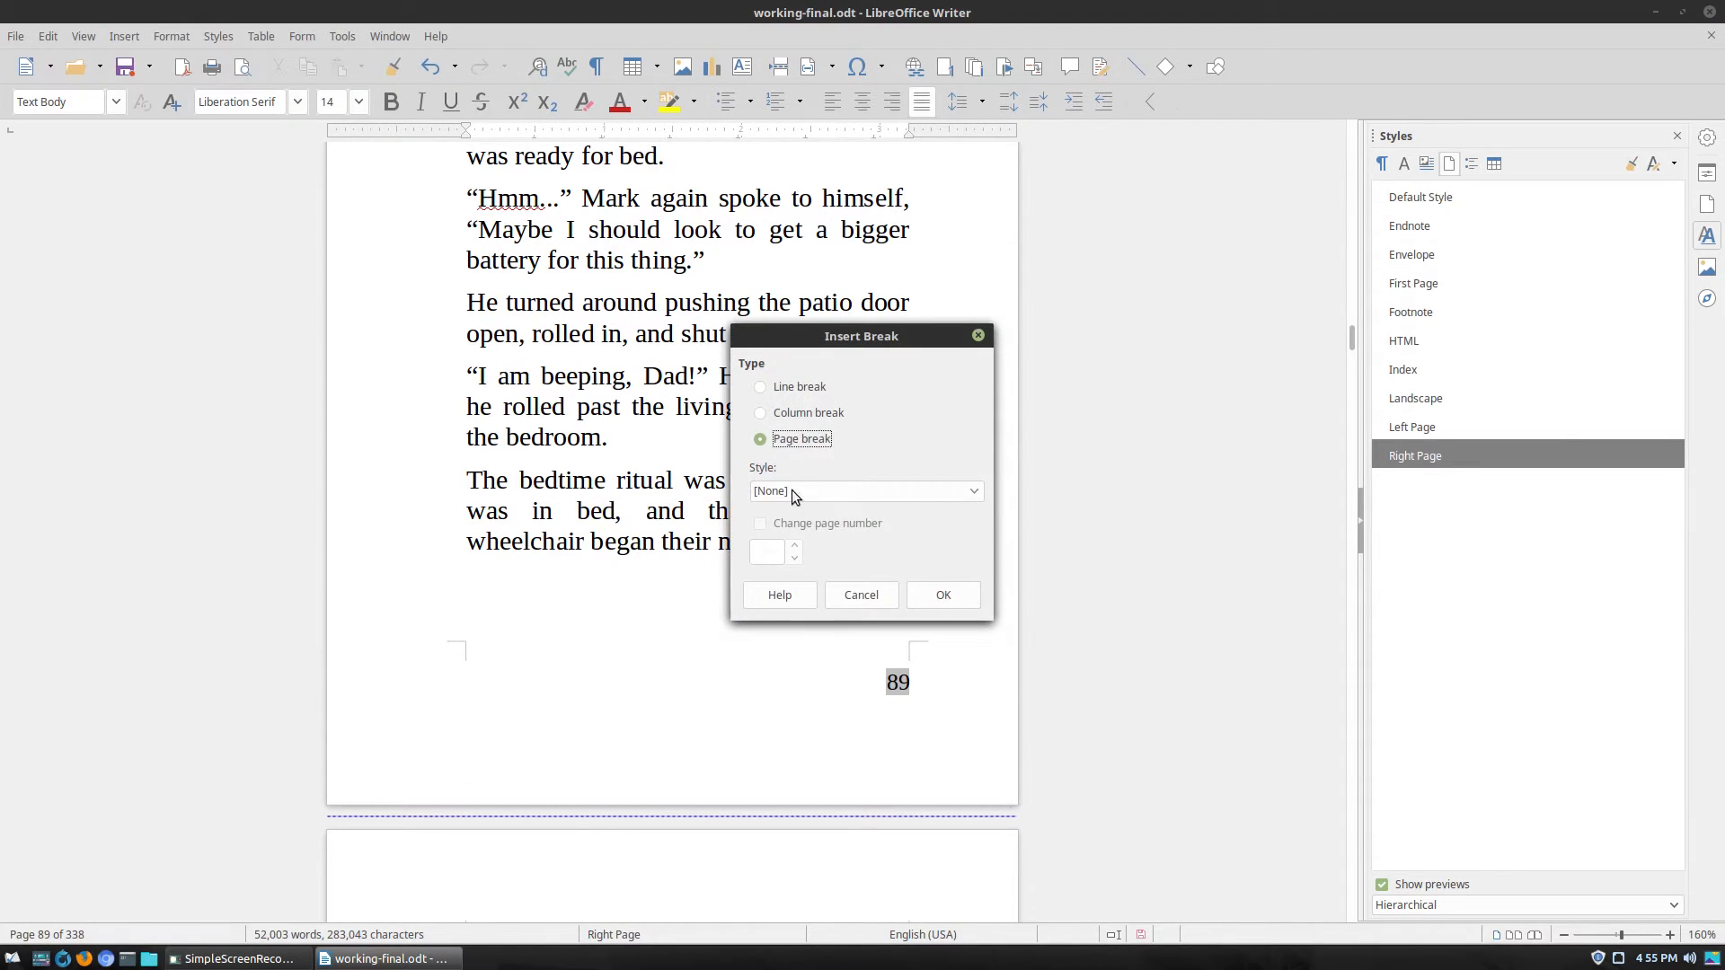
click(824, 489)
click(828, 524)
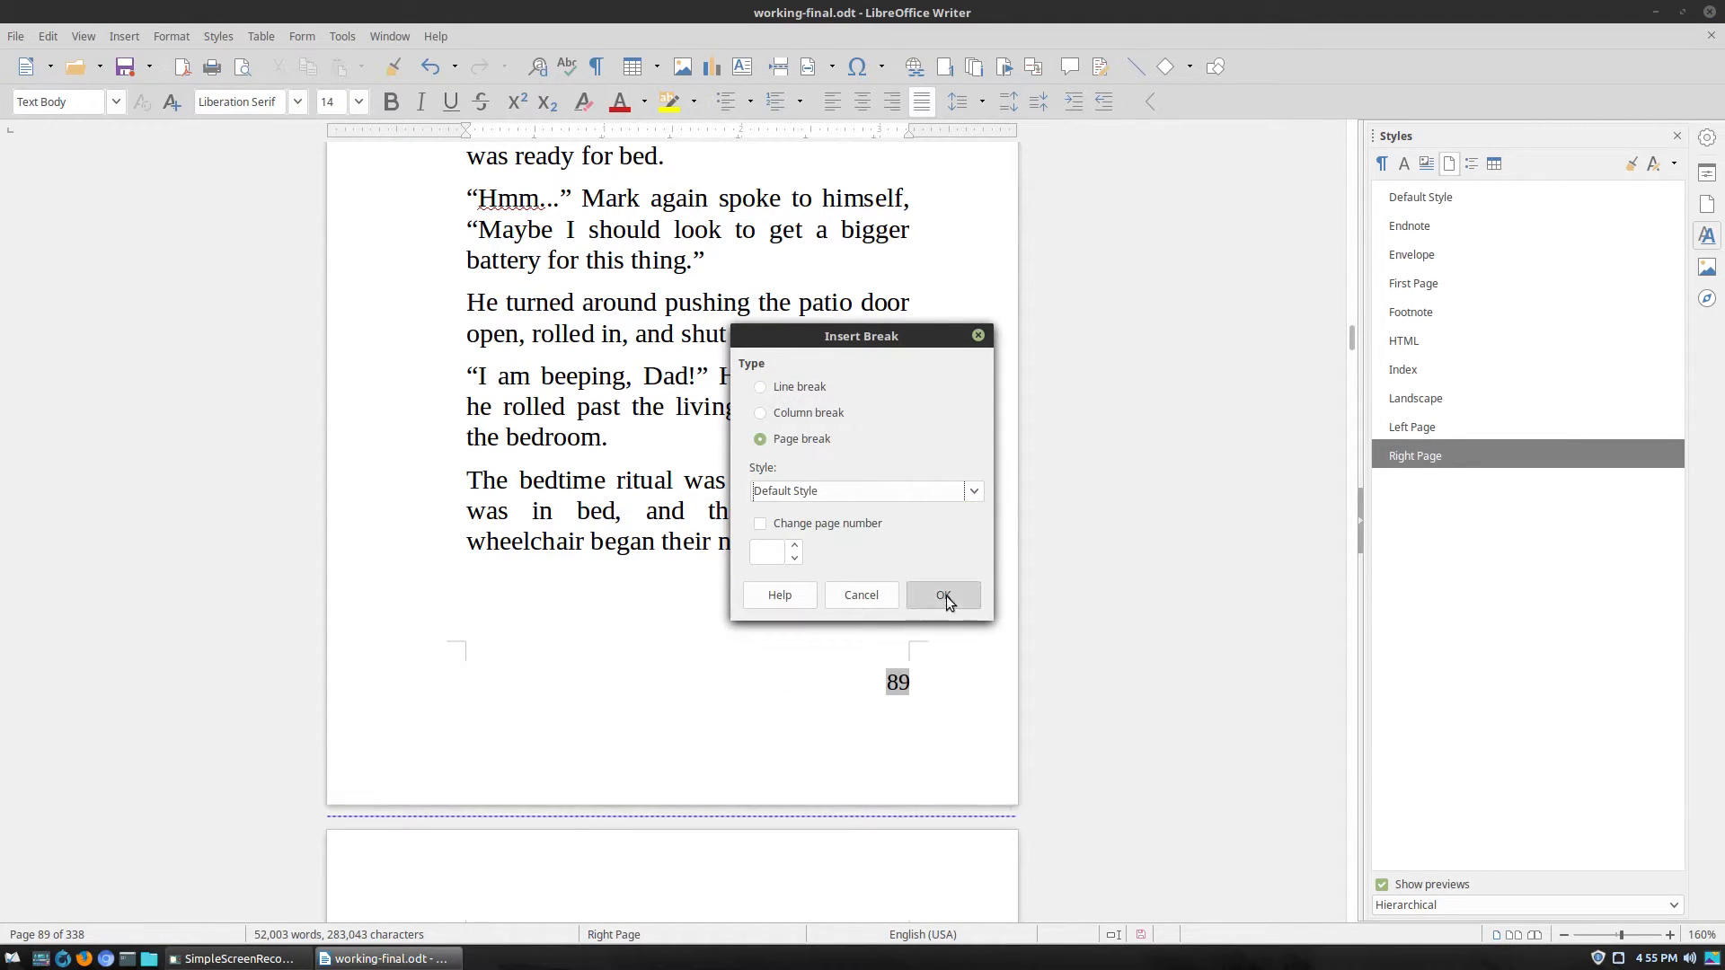
click(943, 594)
scroll(898, 619, down, 15)
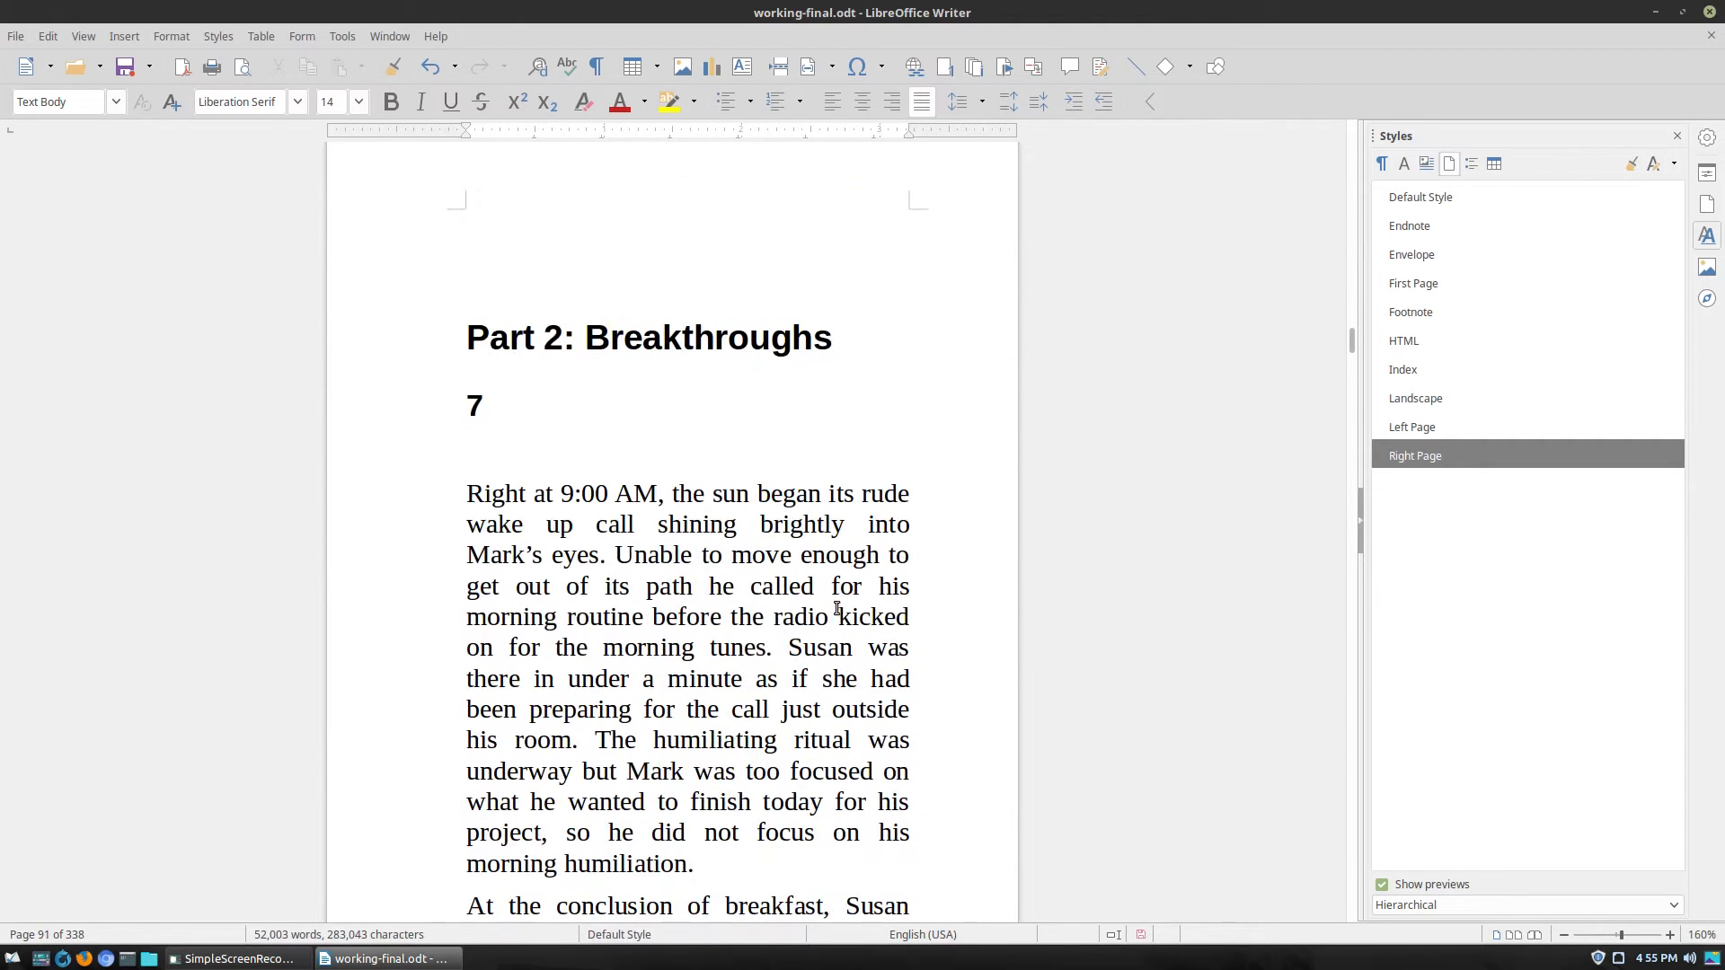
scroll(701, 454, up, 12)
scroll(890, 381, down, 12)
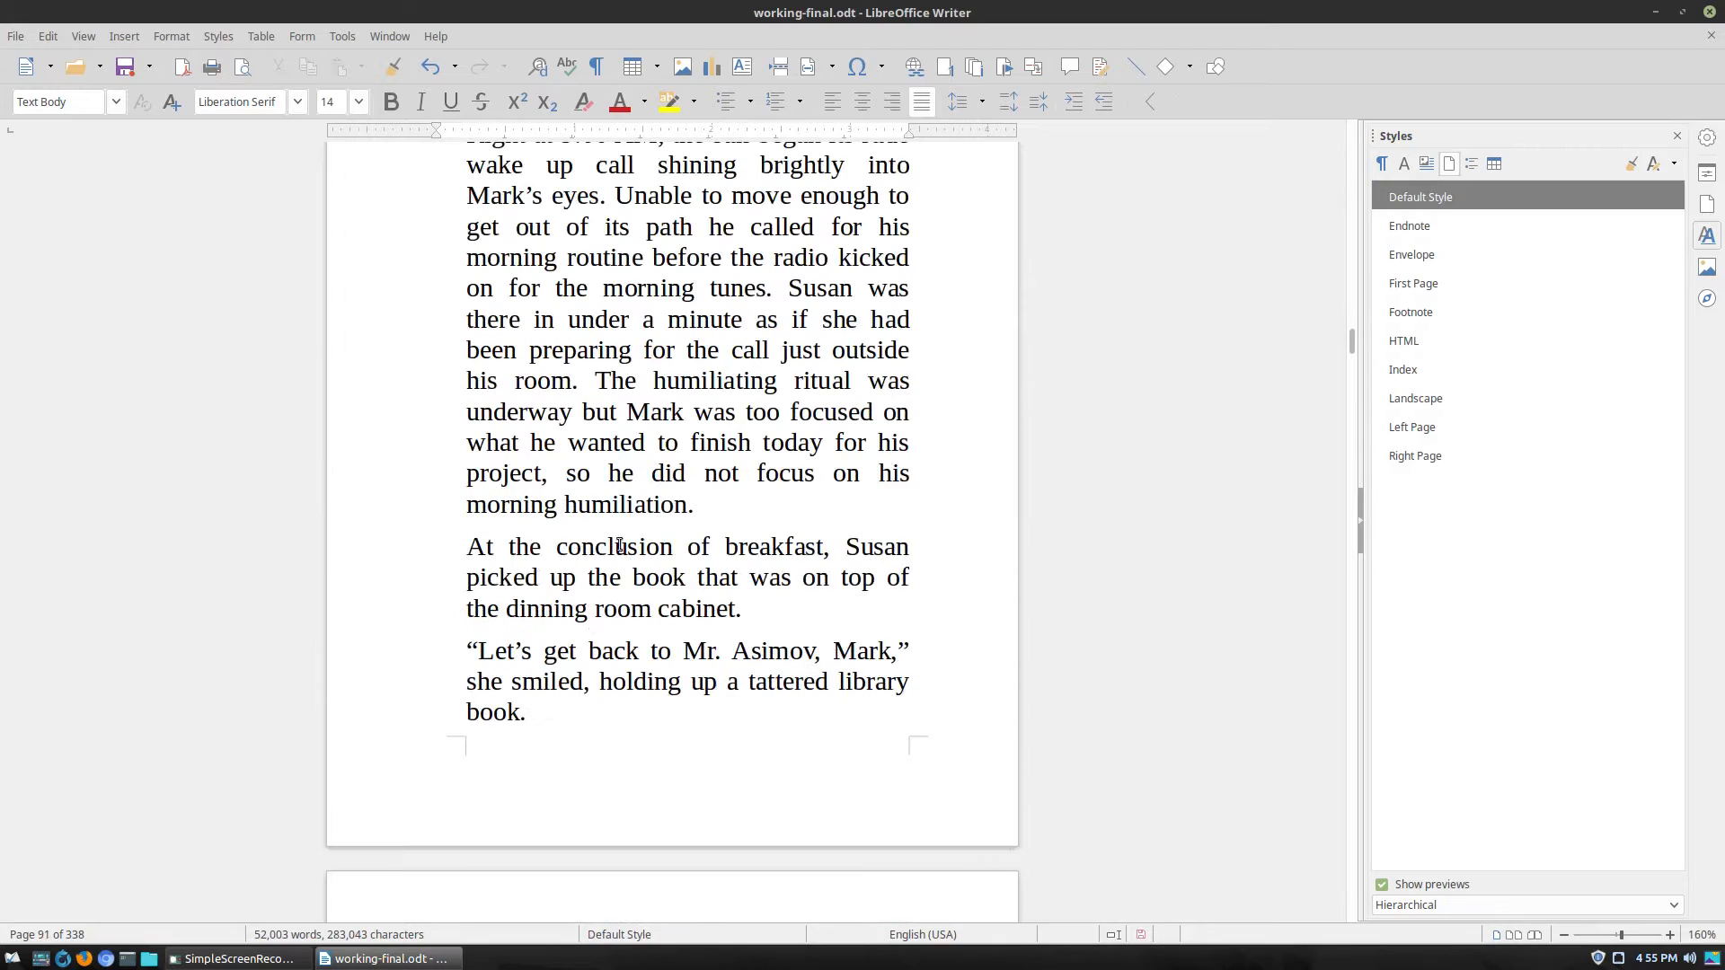
scroll(747, 464, down, 15)
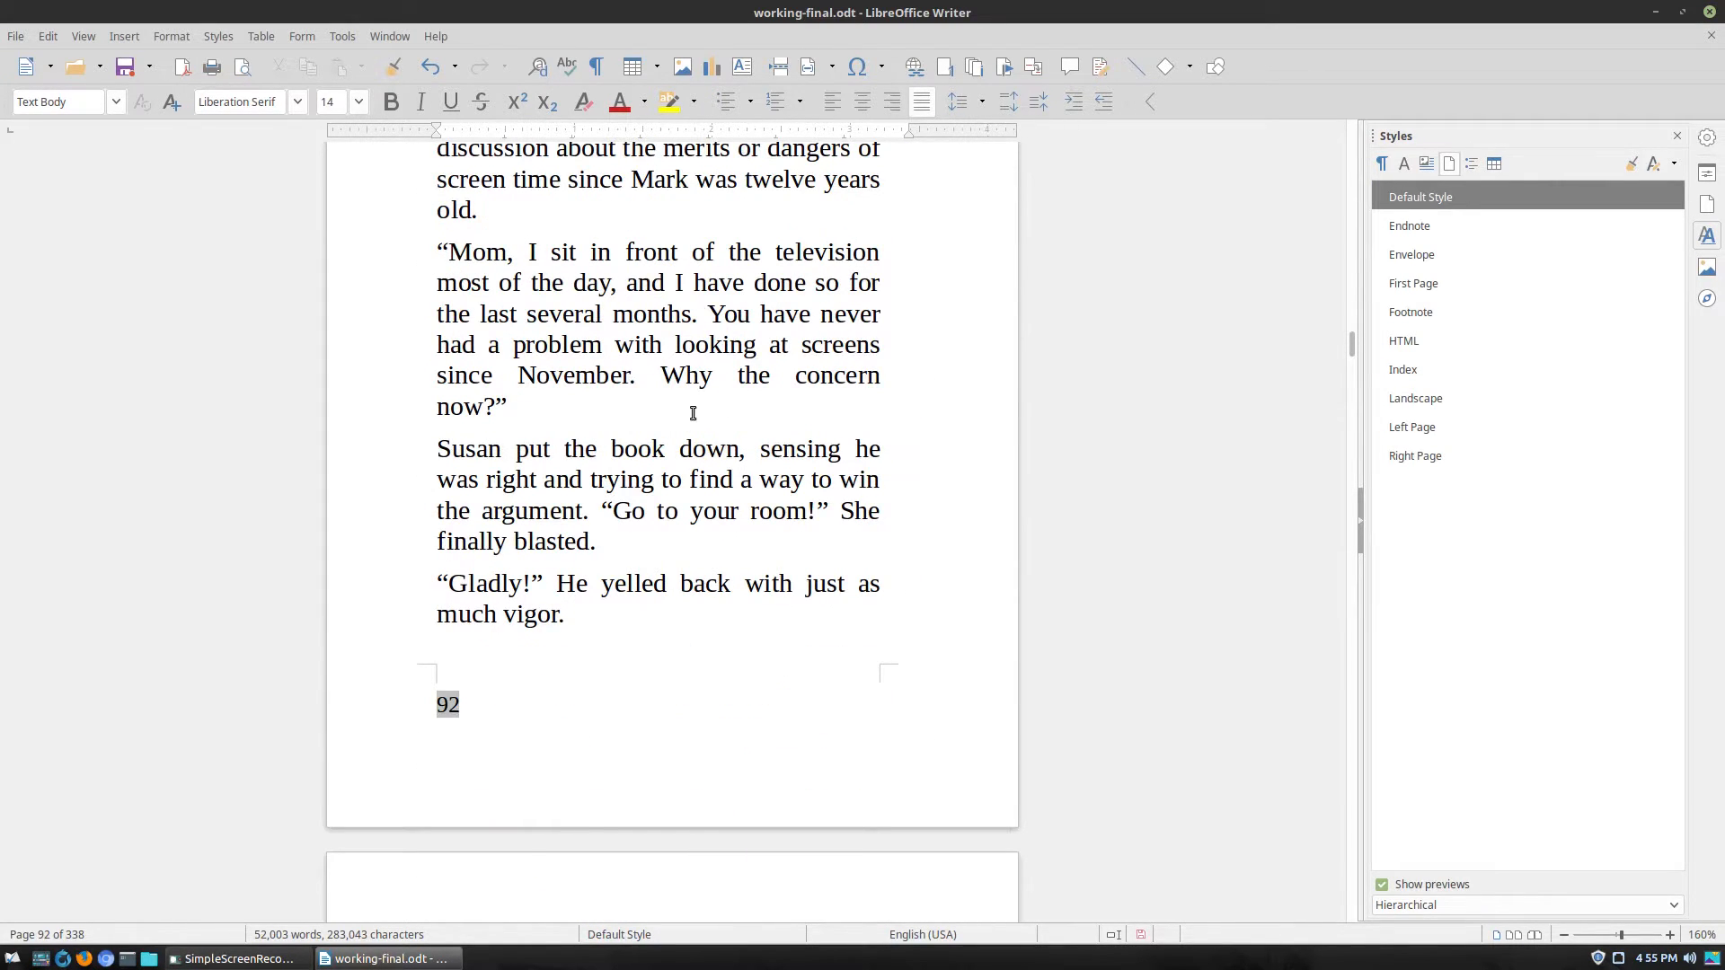
scroll(652, 431, up, 15)
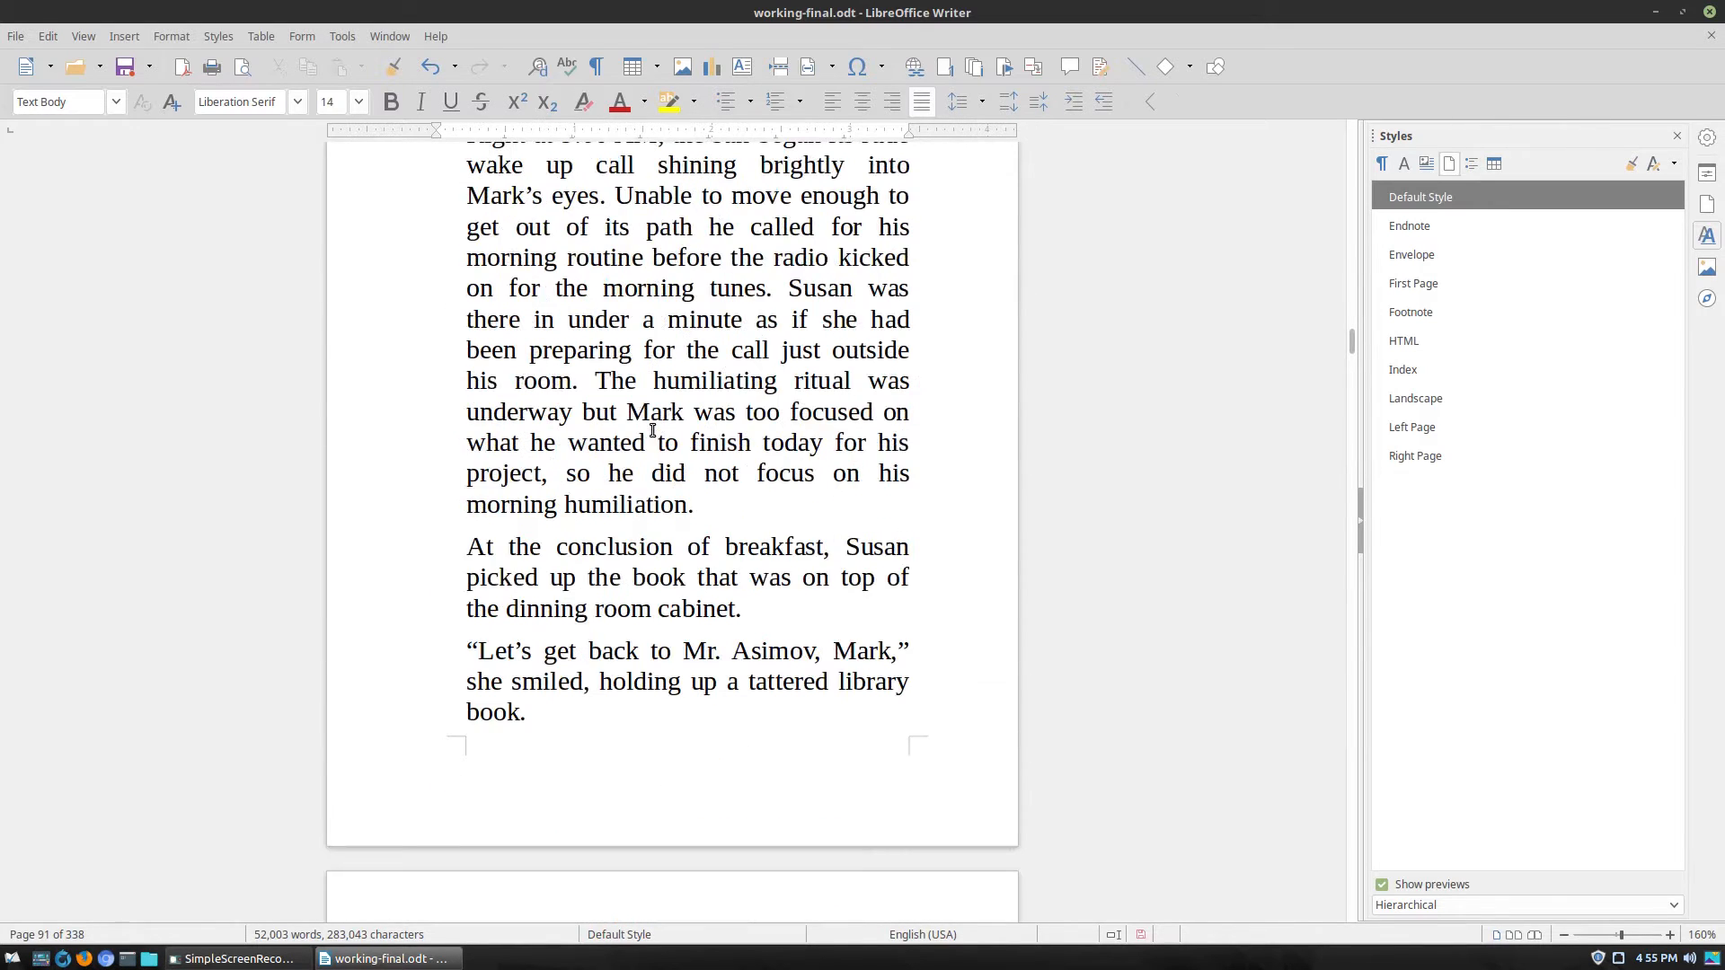
Create a new page style named inner-break with First Page as its next style.
click(457, 773)
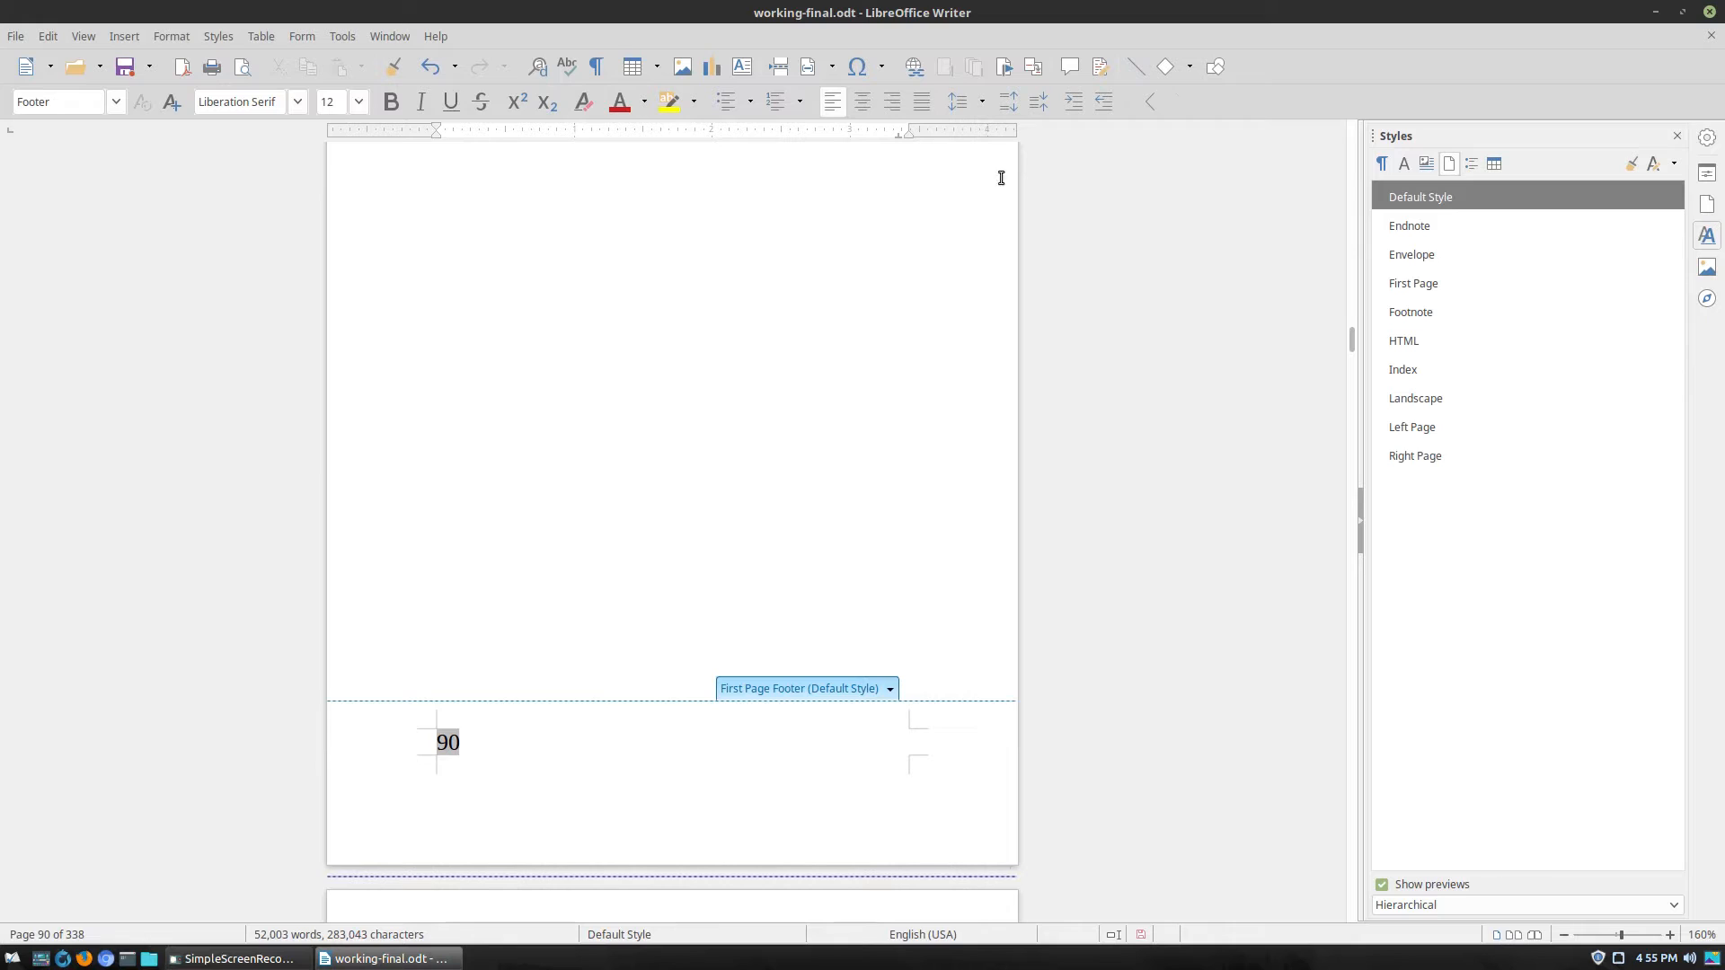
right_click(1446, 199)
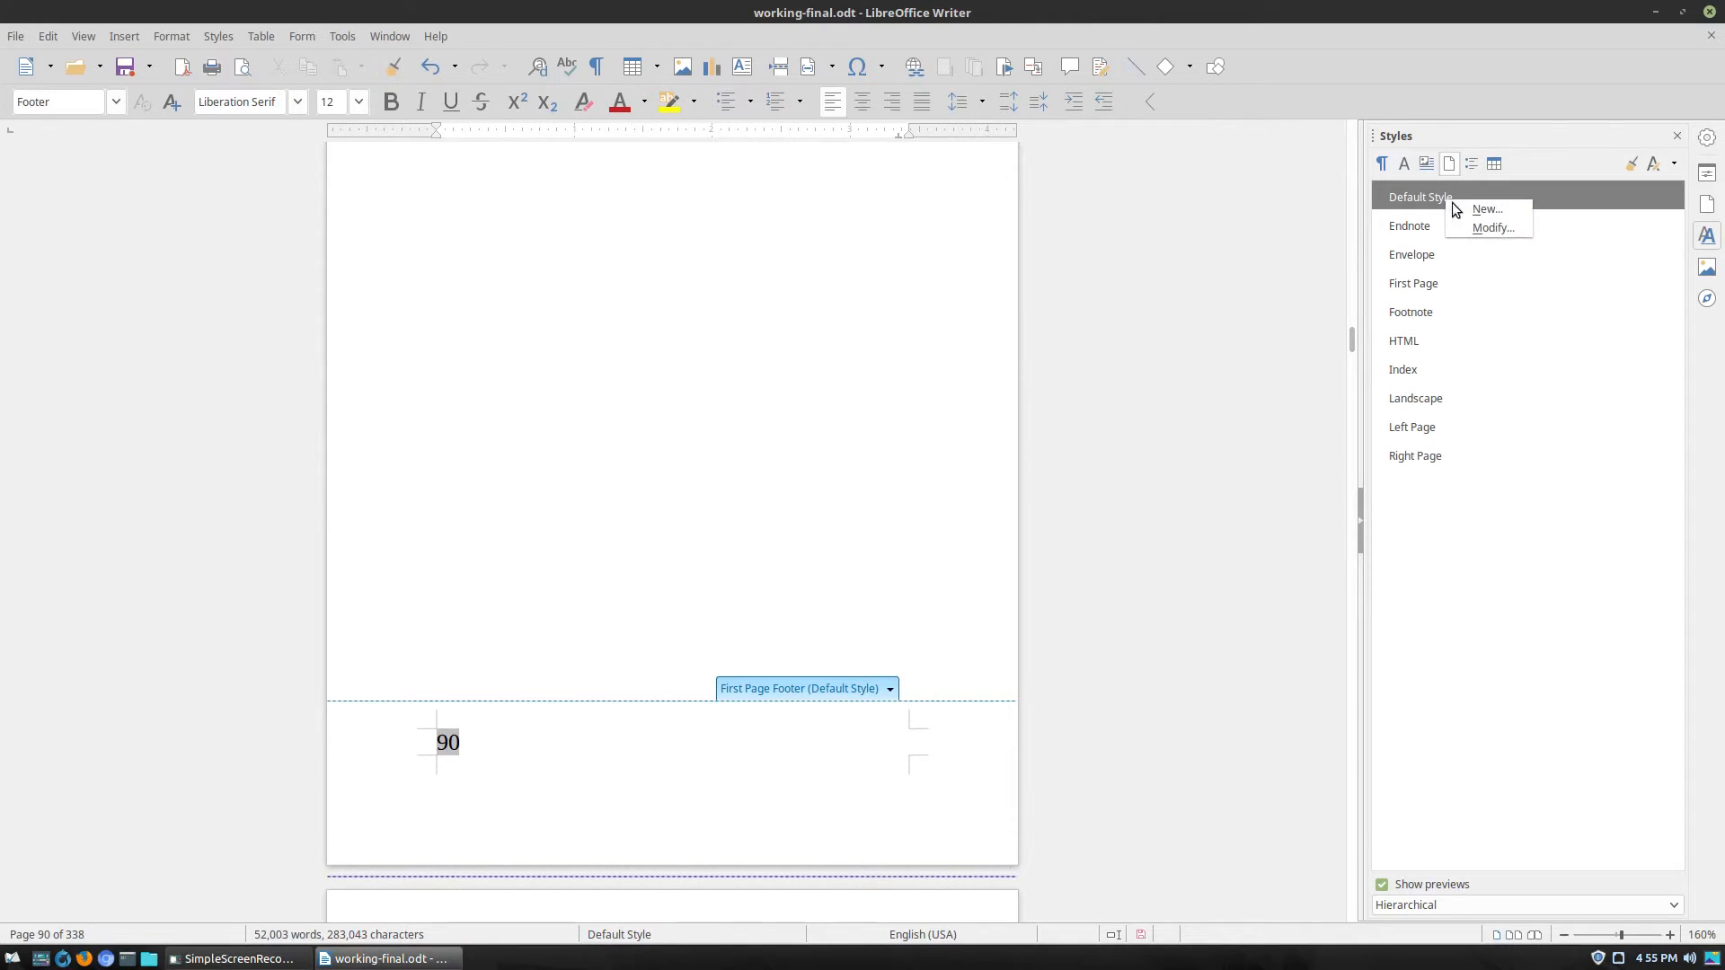
click(1503, 210)
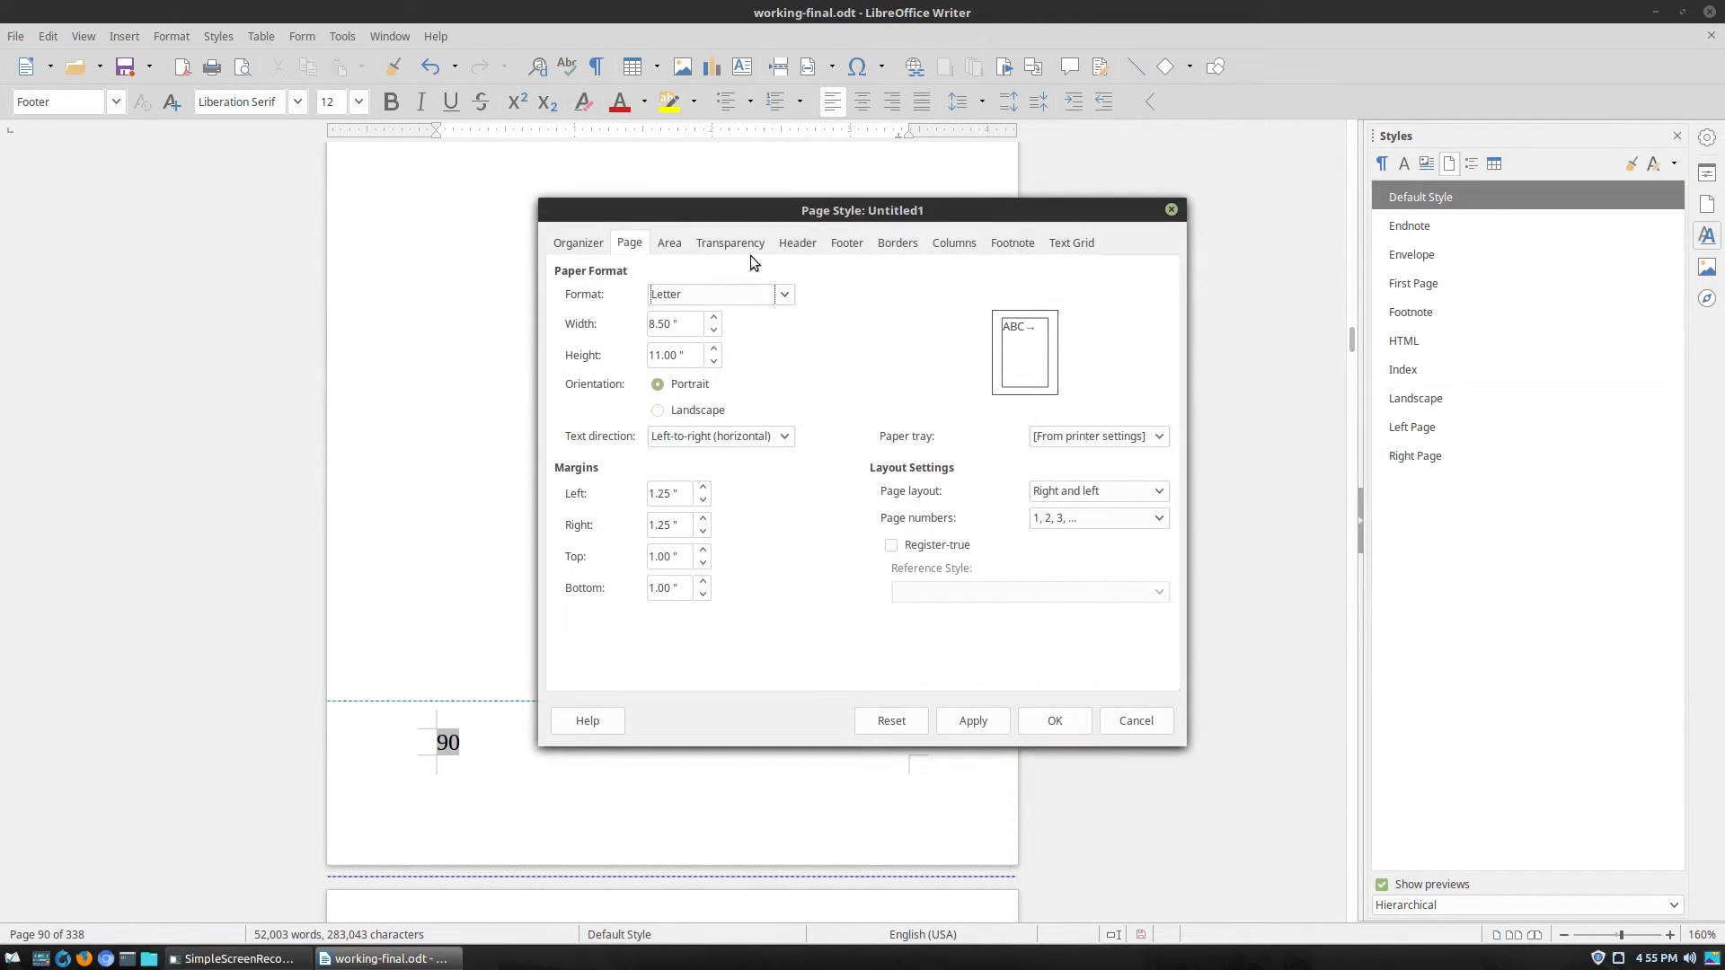
click(576, 244)
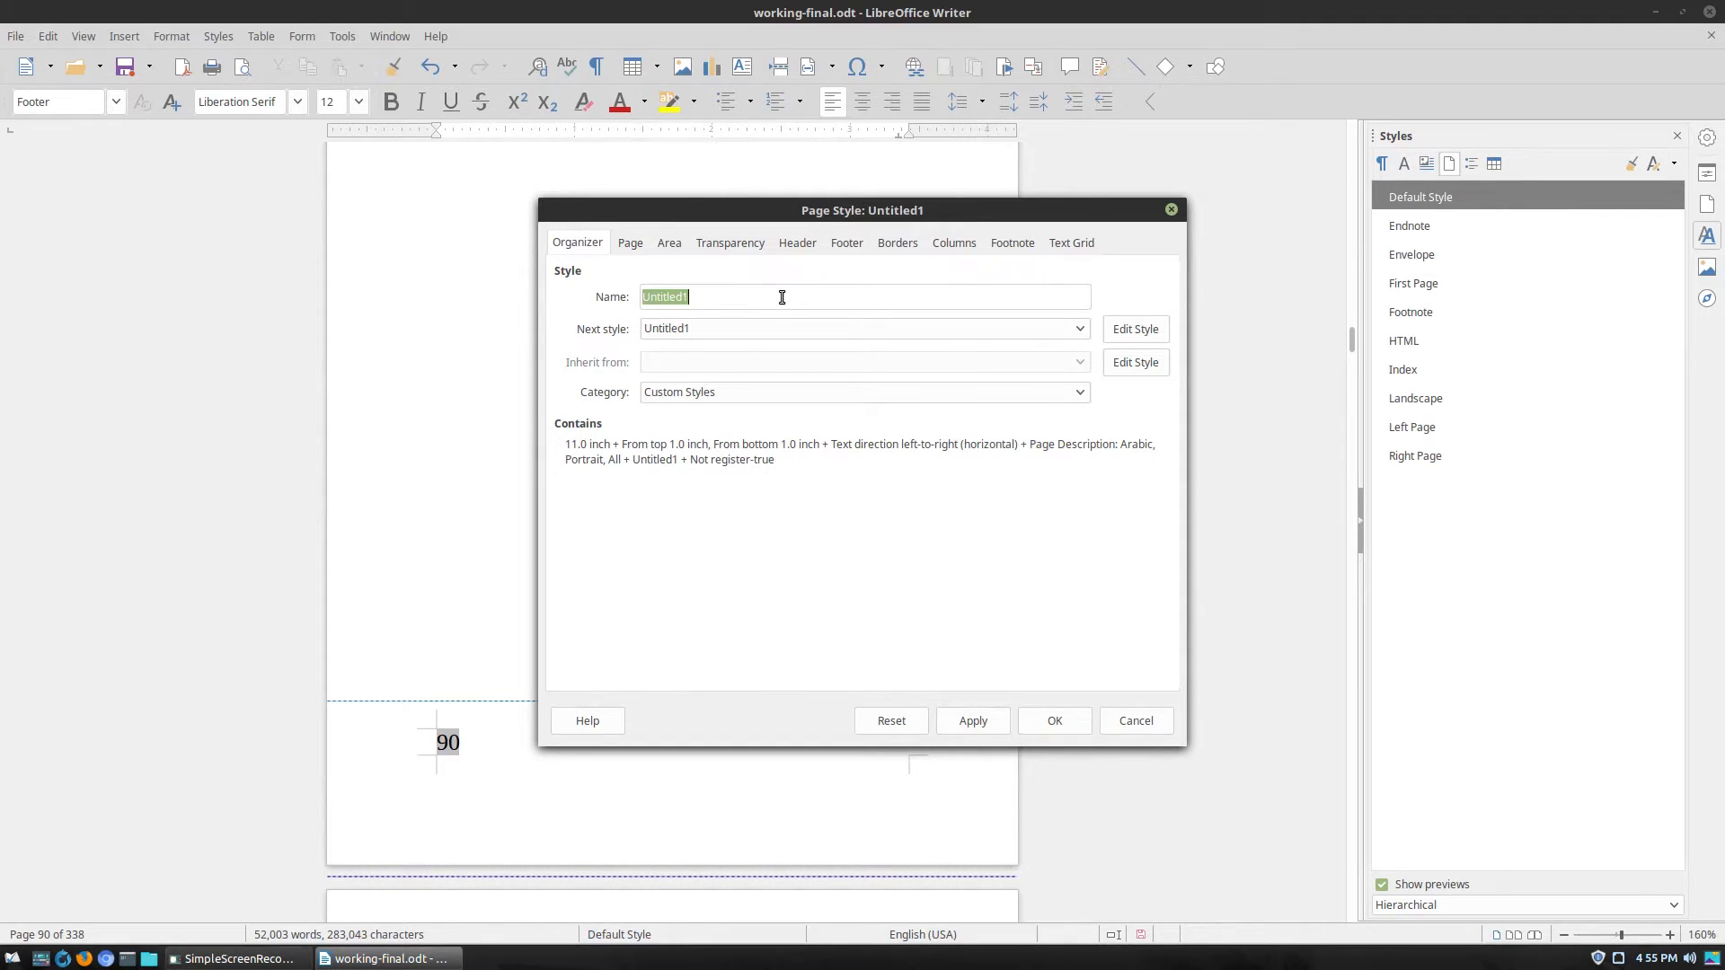
text(inner-break)
click(843, 322)
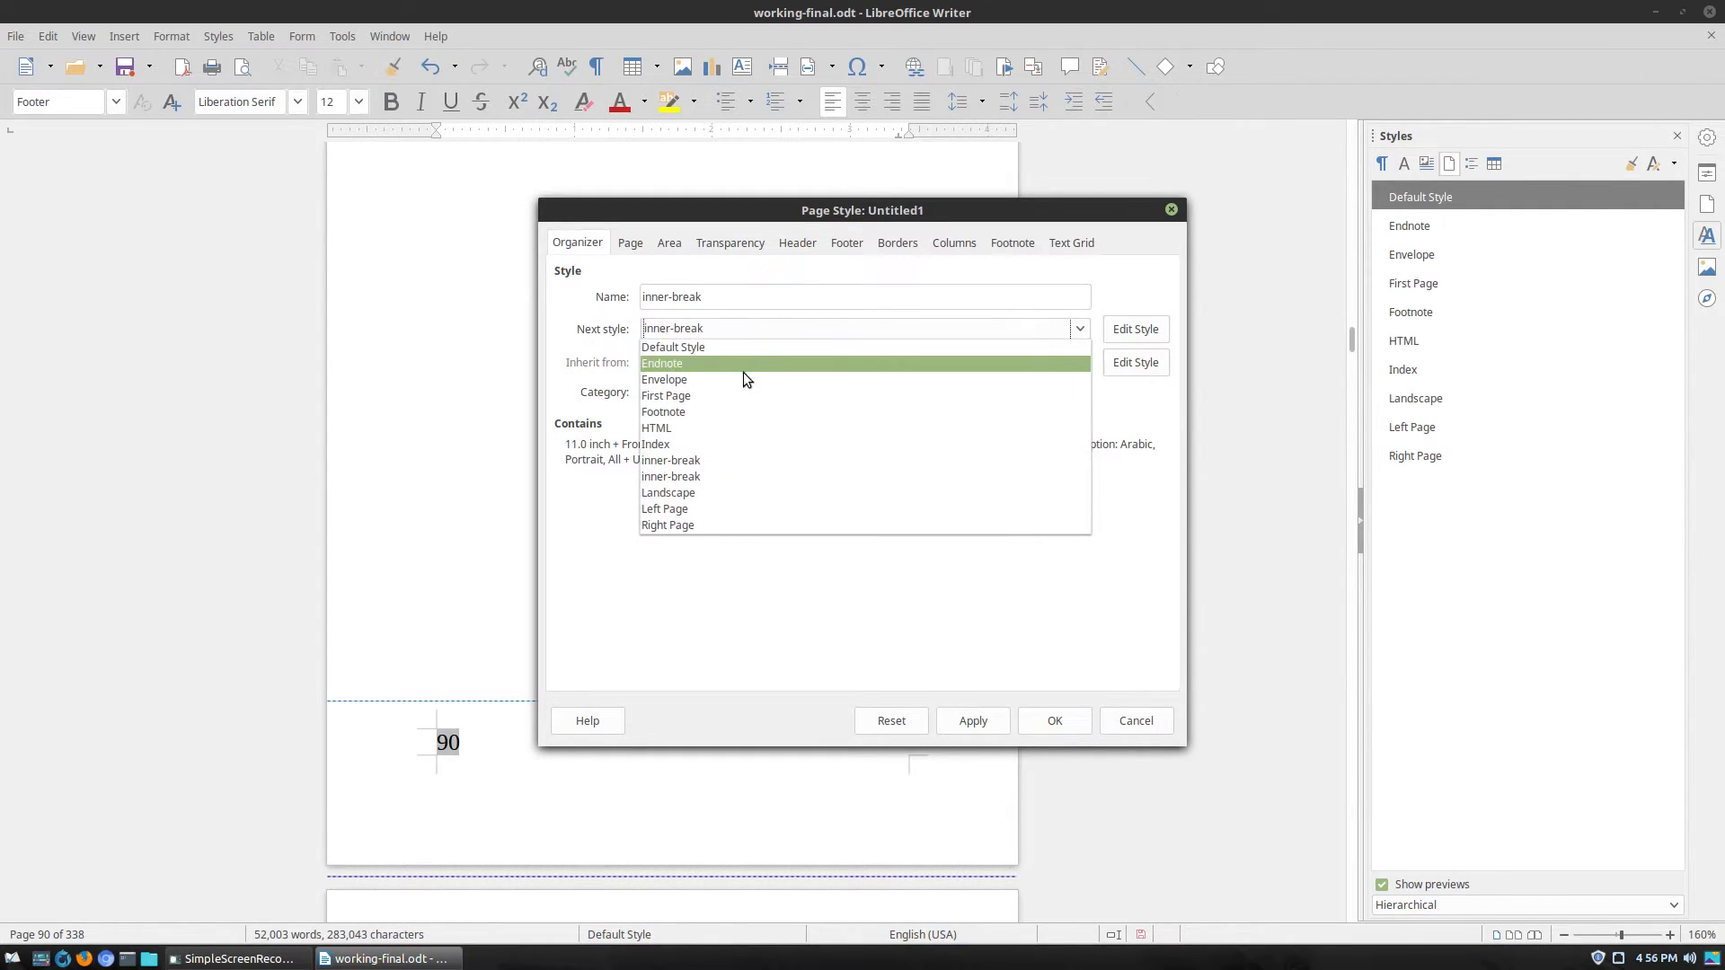
click(723, 392)
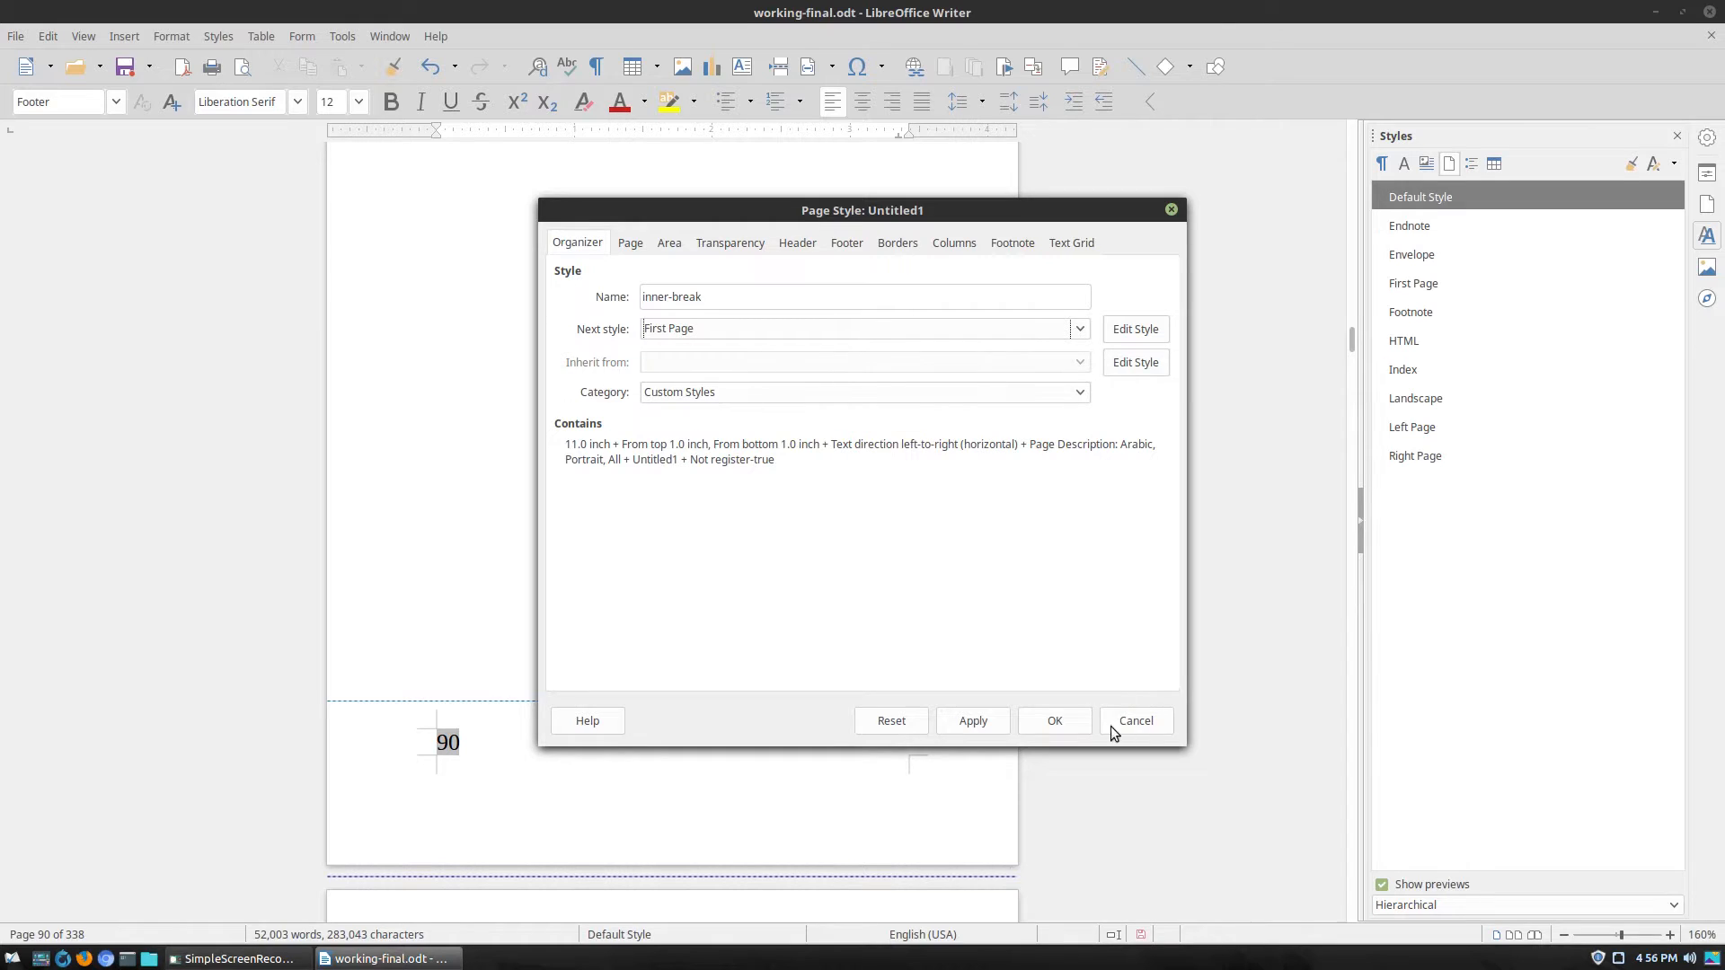
click(1055, 720)
scroll(901, 662, down, 3)
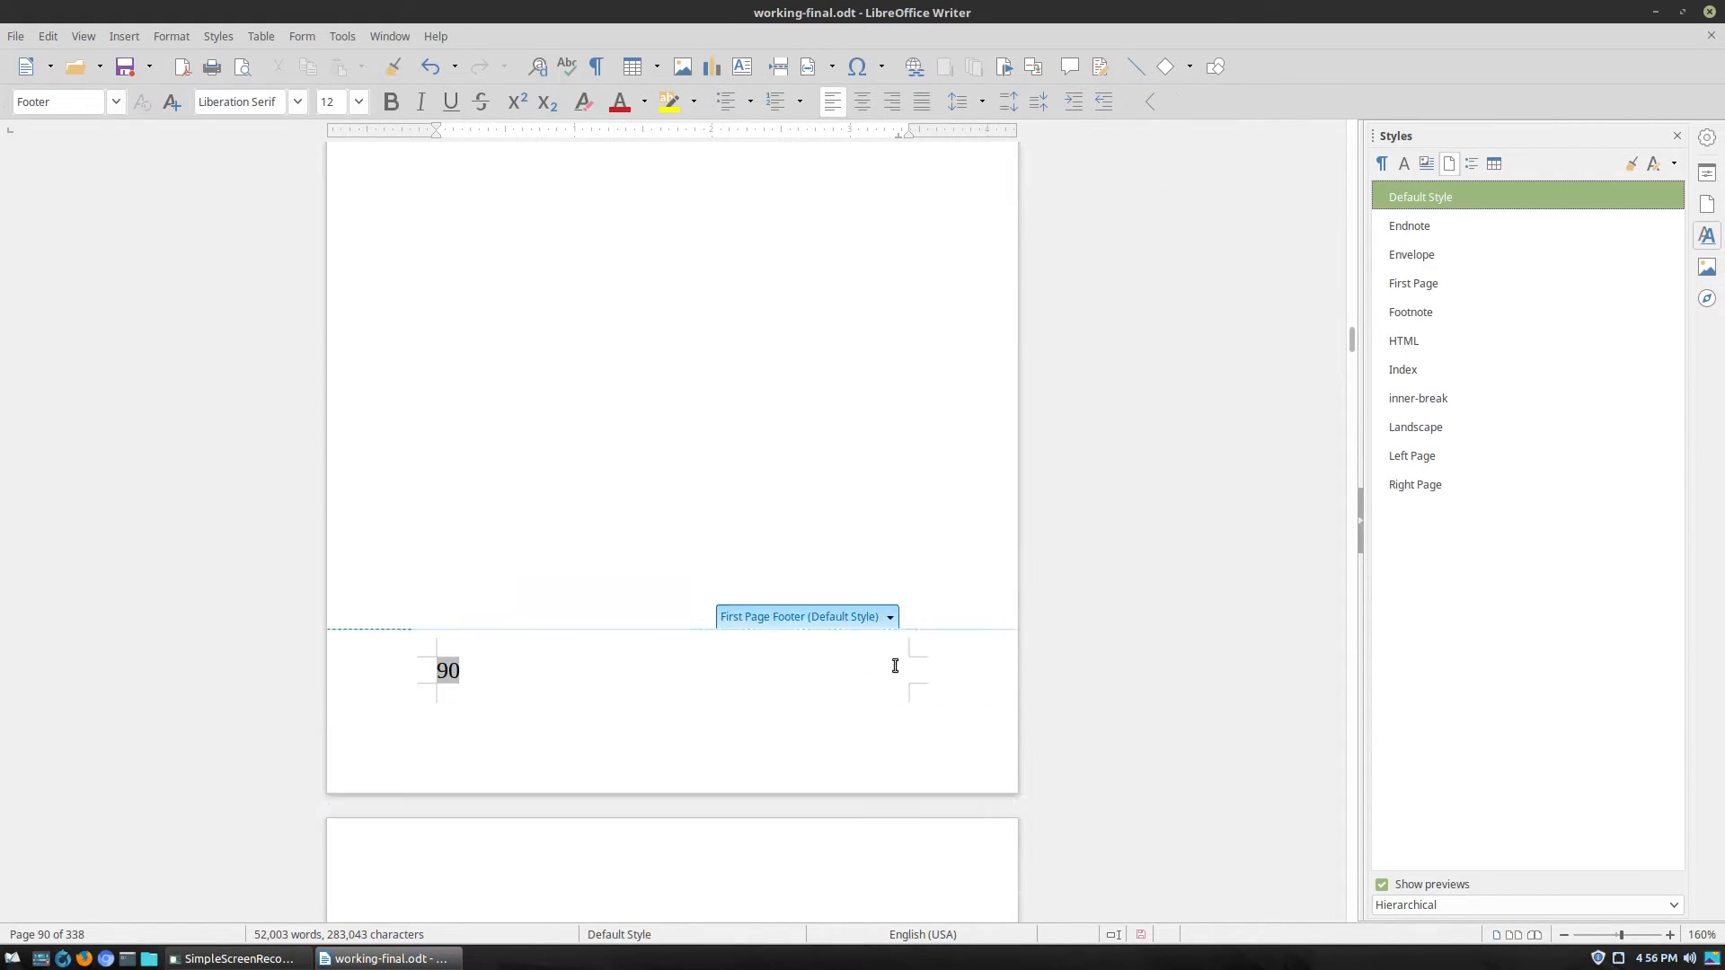
scroll(863, 692, up, 3)
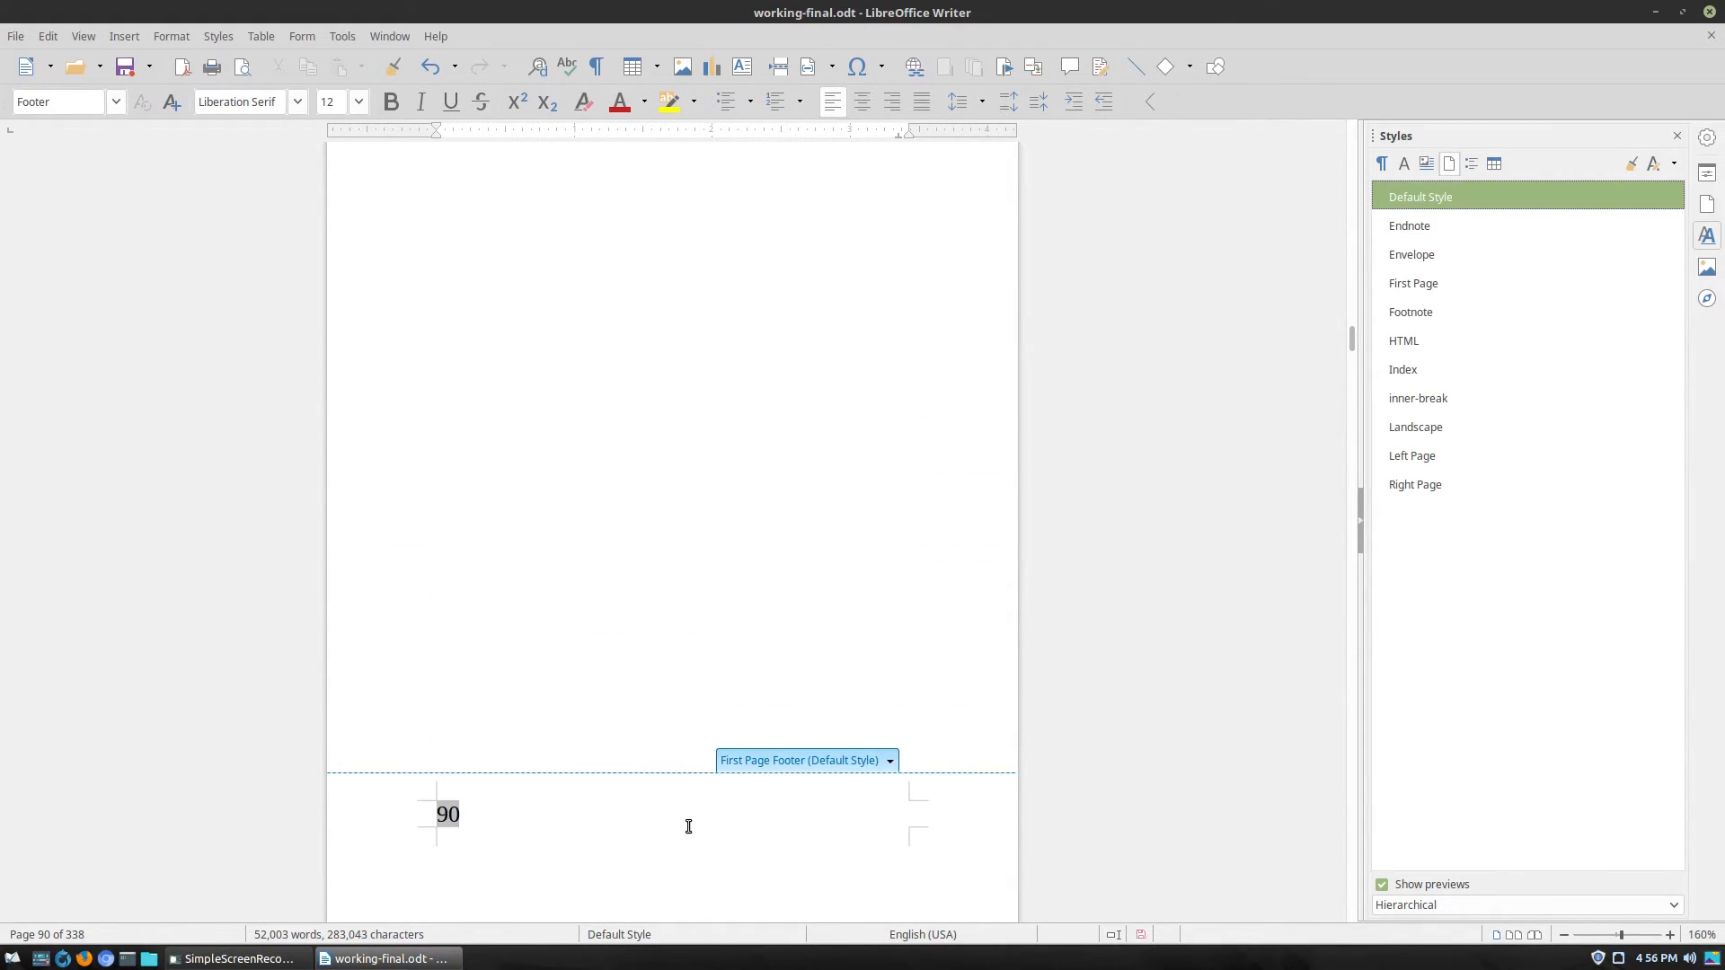
Check the footer settings of the inner-break page style, keeping the footer off, and confirm the style.
right_click(1426, 402)
click(1496, 433)
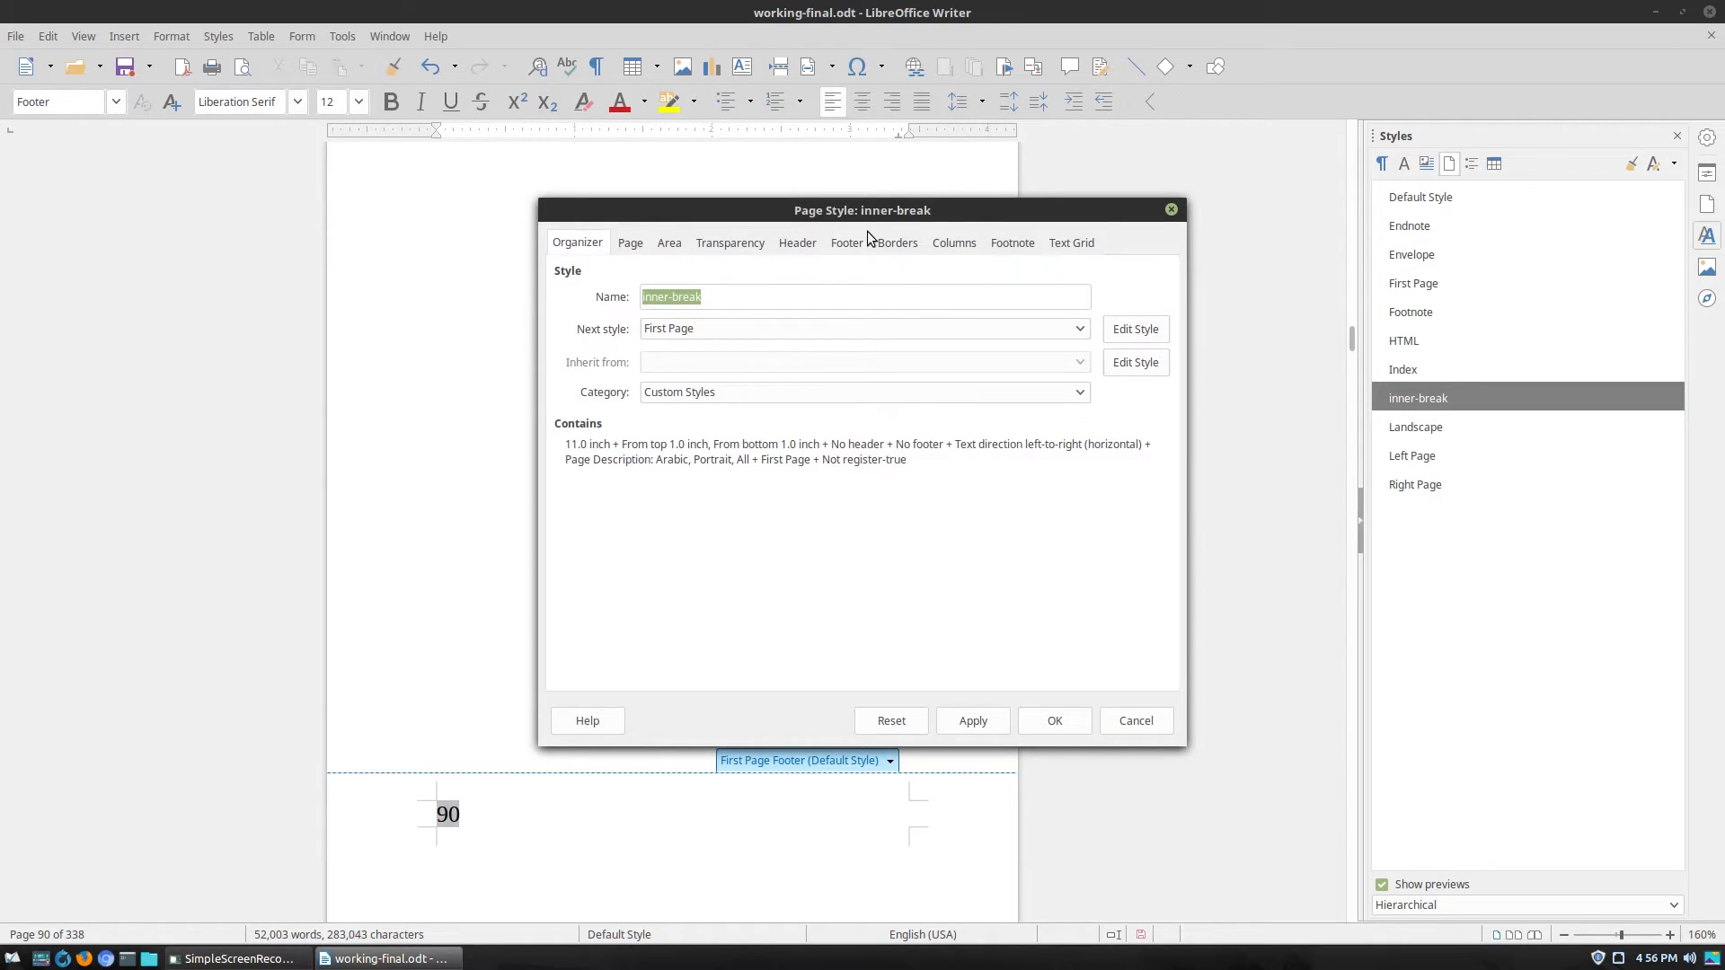
click(849, 243)
click(578, 298)
click(578, 298)
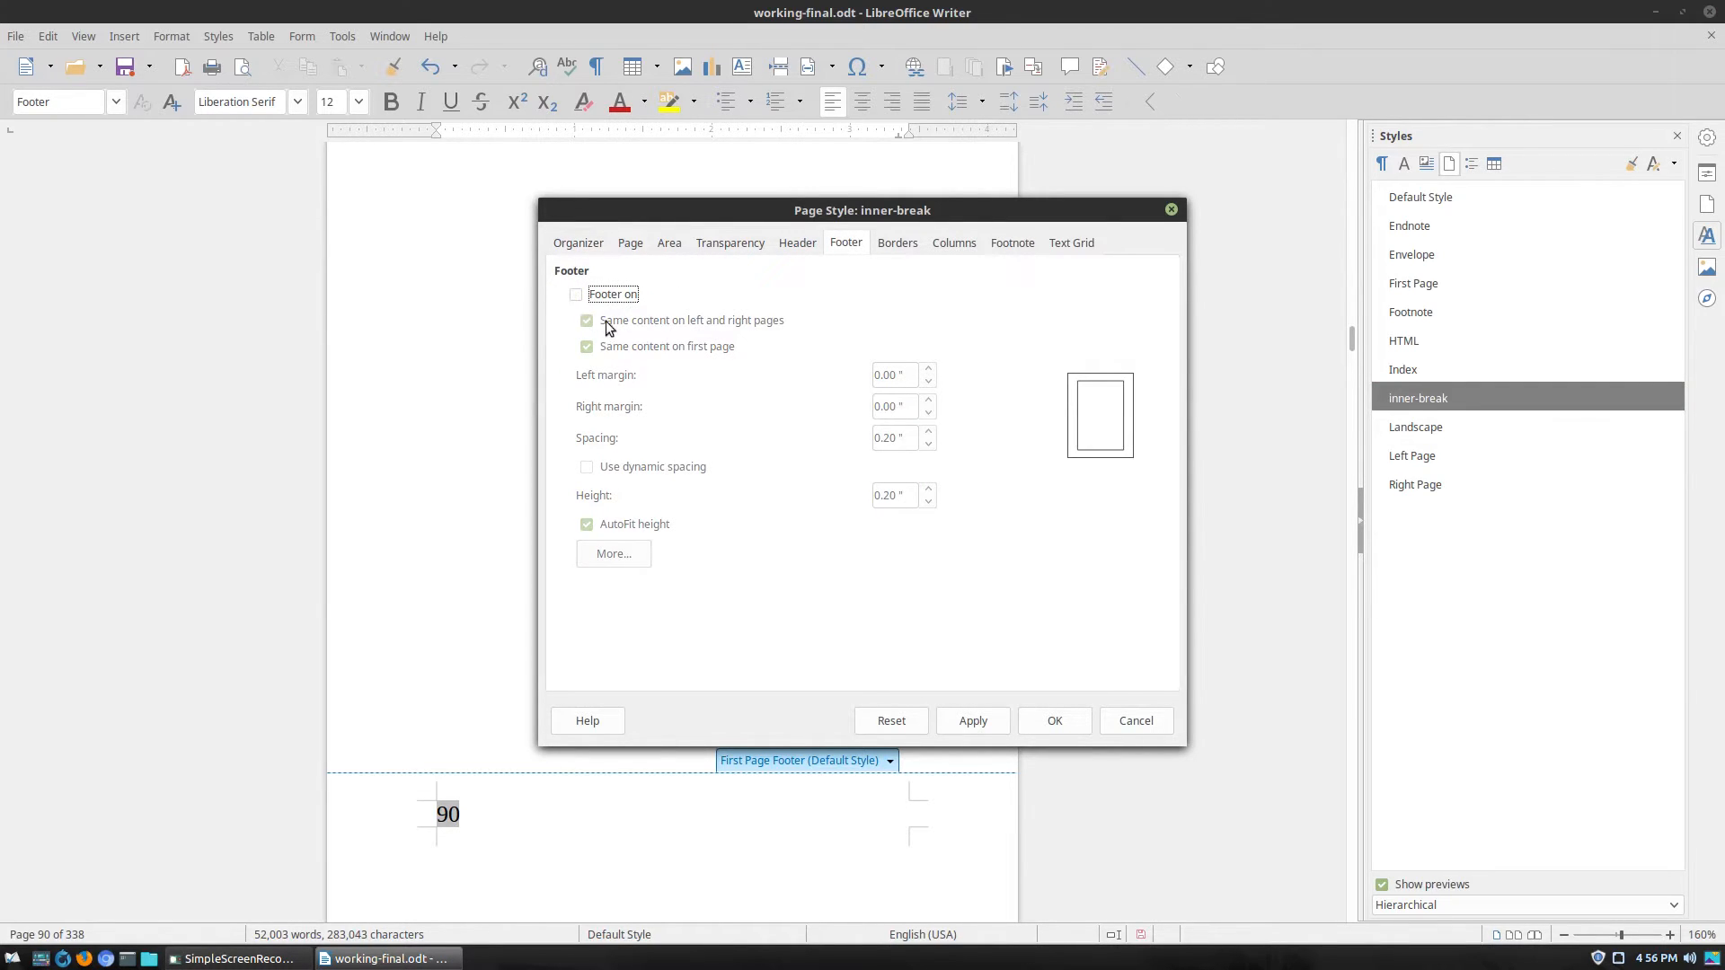
click(989, 724)
click(1051, 720)
Apply the inner-break page style to the blank page between Part 1 and Part 2.
scroll(669, 425, up, 5)
scroll(669, 425, down, 10)
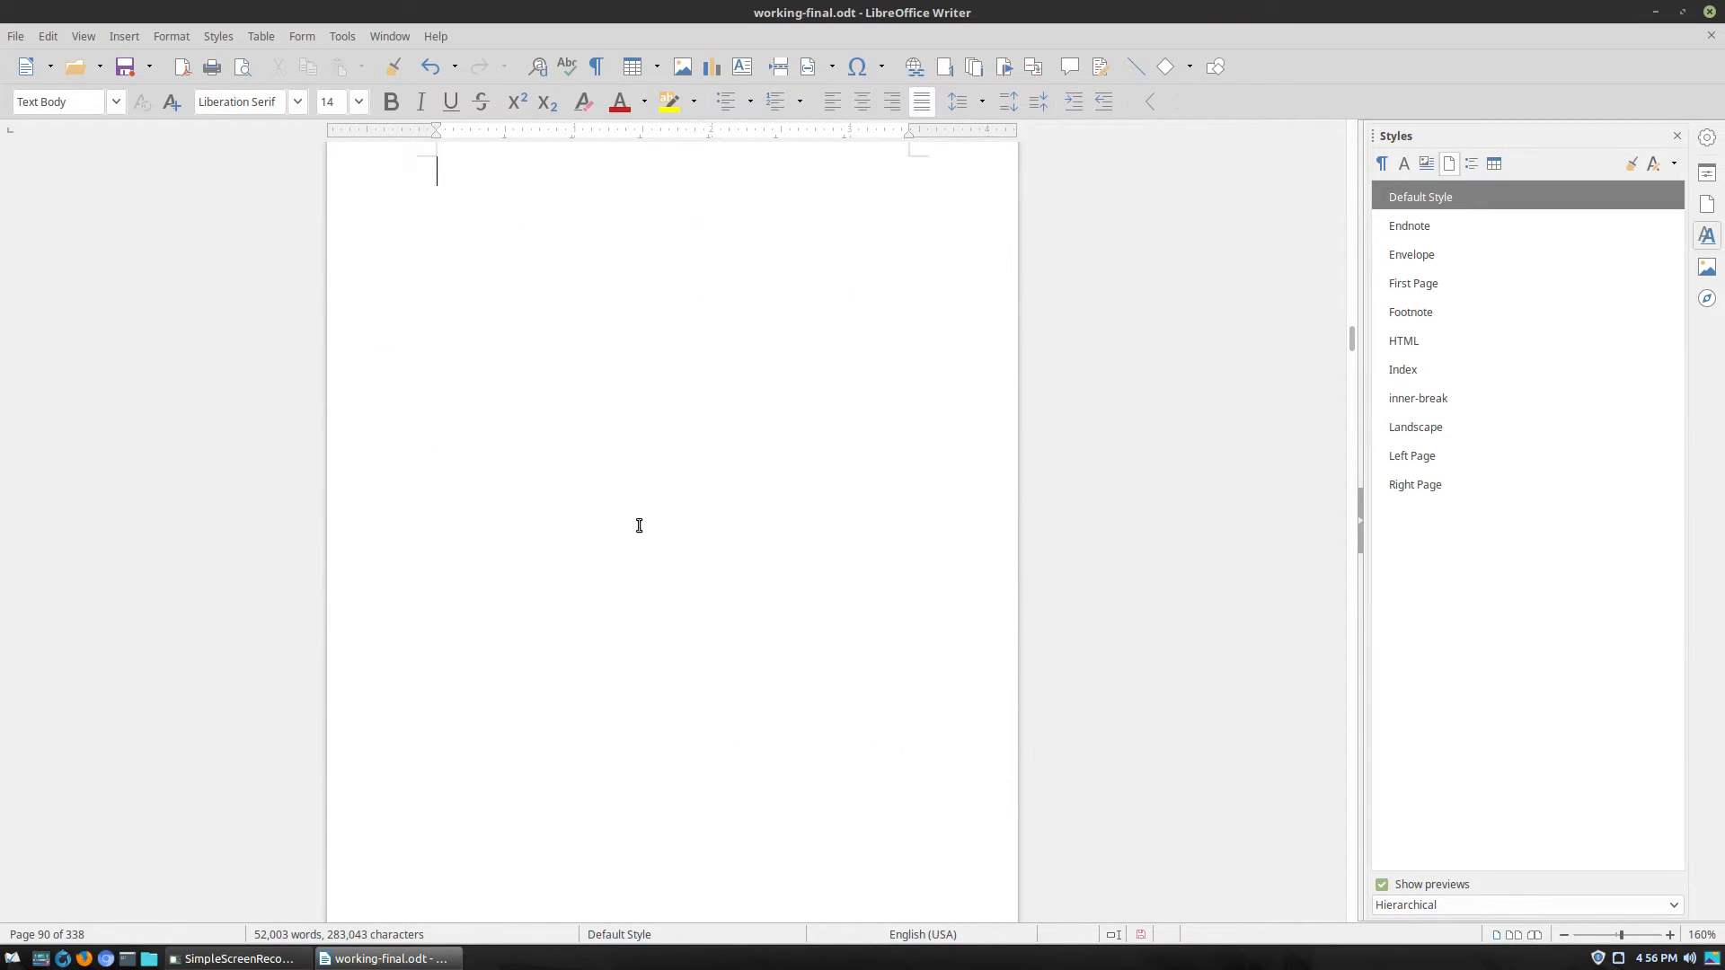
scroll(655, 278, up, 10)
scroll(655, 422, down, 3)
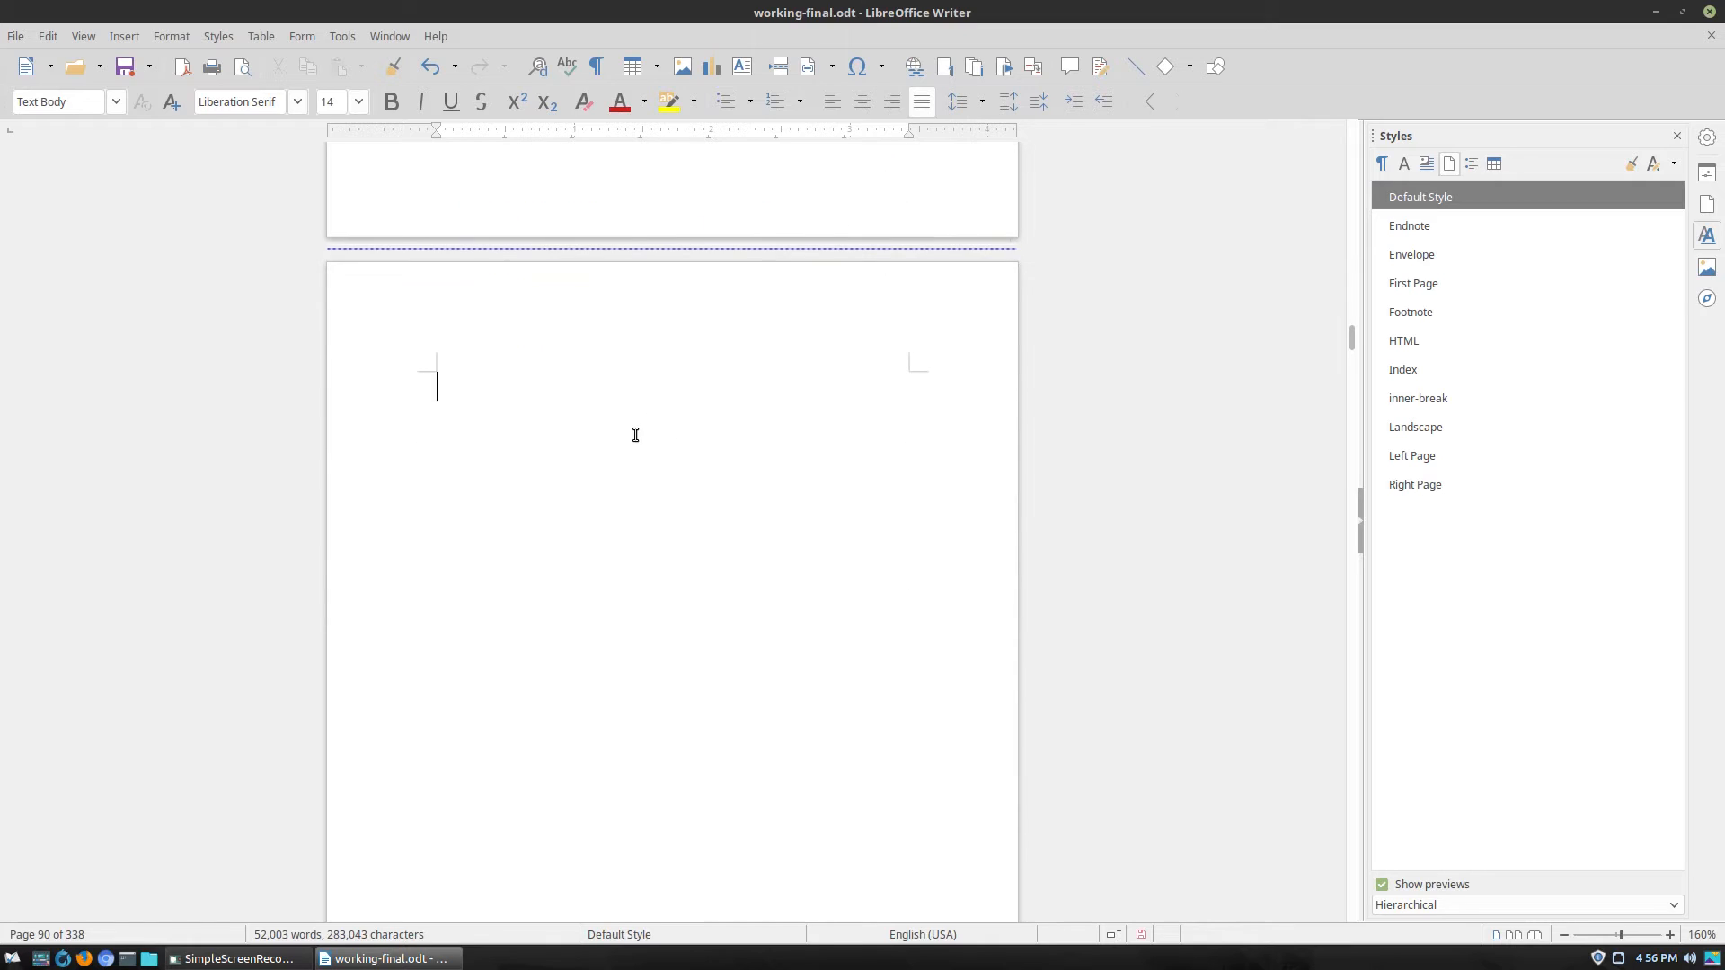
double_click(1427, 397)
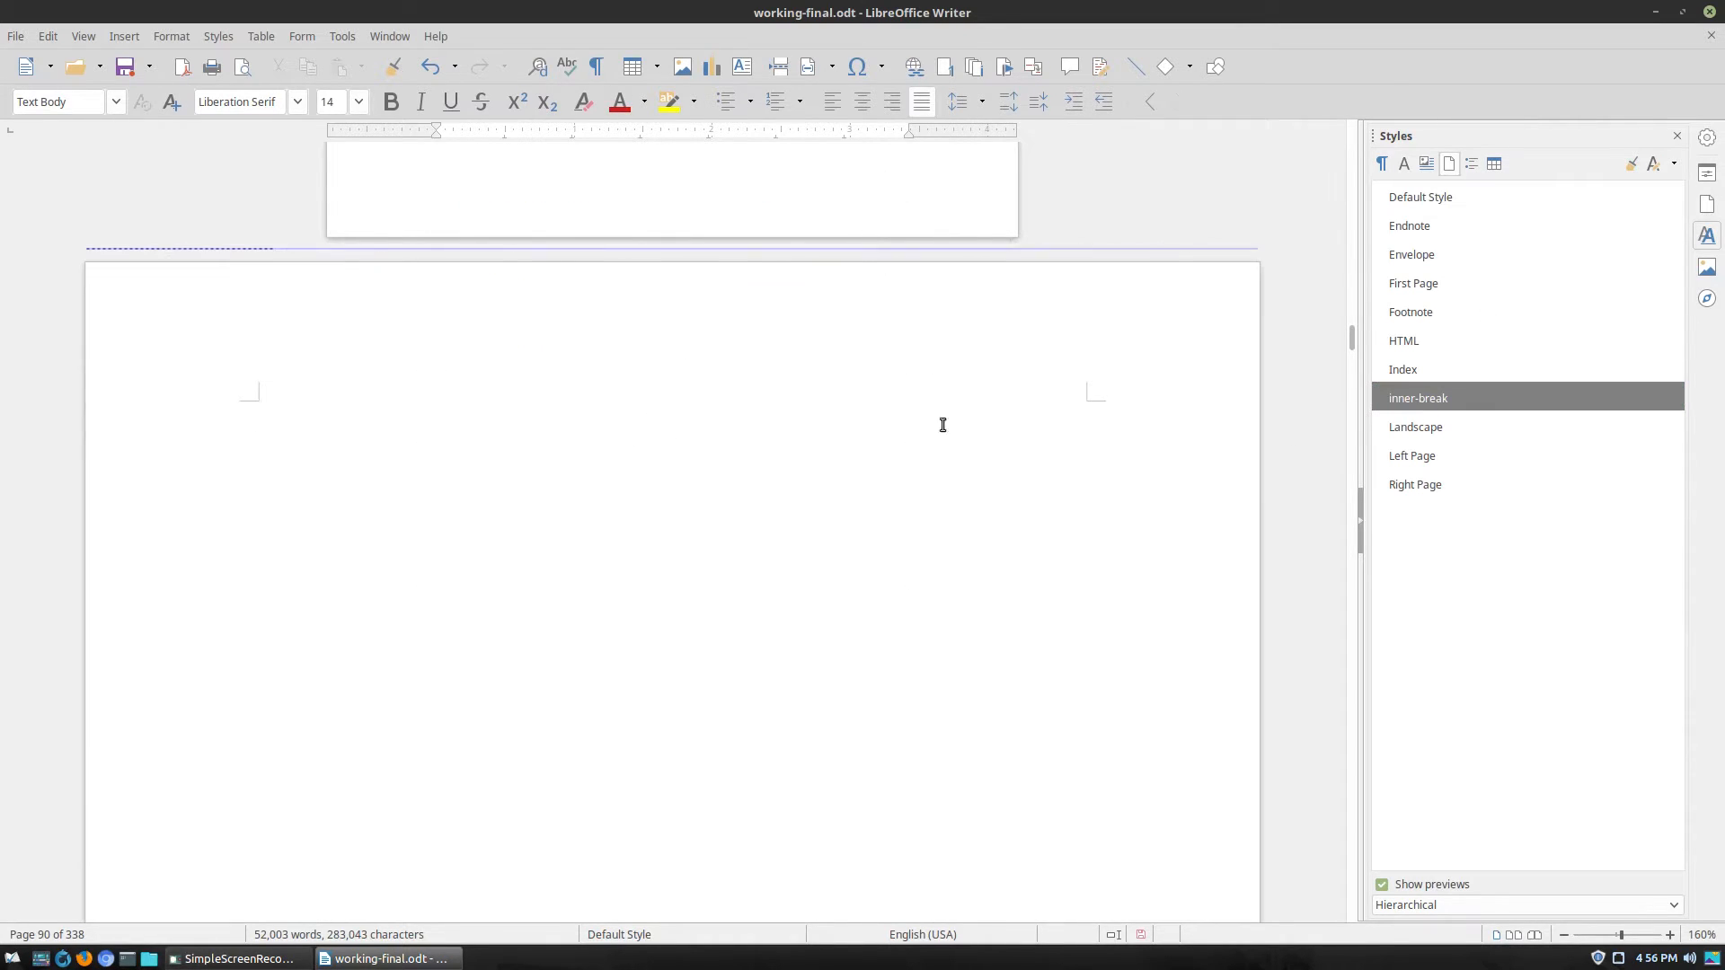
Modify the inner-break page style to a paper width of 5.00 inches and a height of 8.00 inches.
right_click(1447, 401)
click(1487, 434)
click(631, 244)
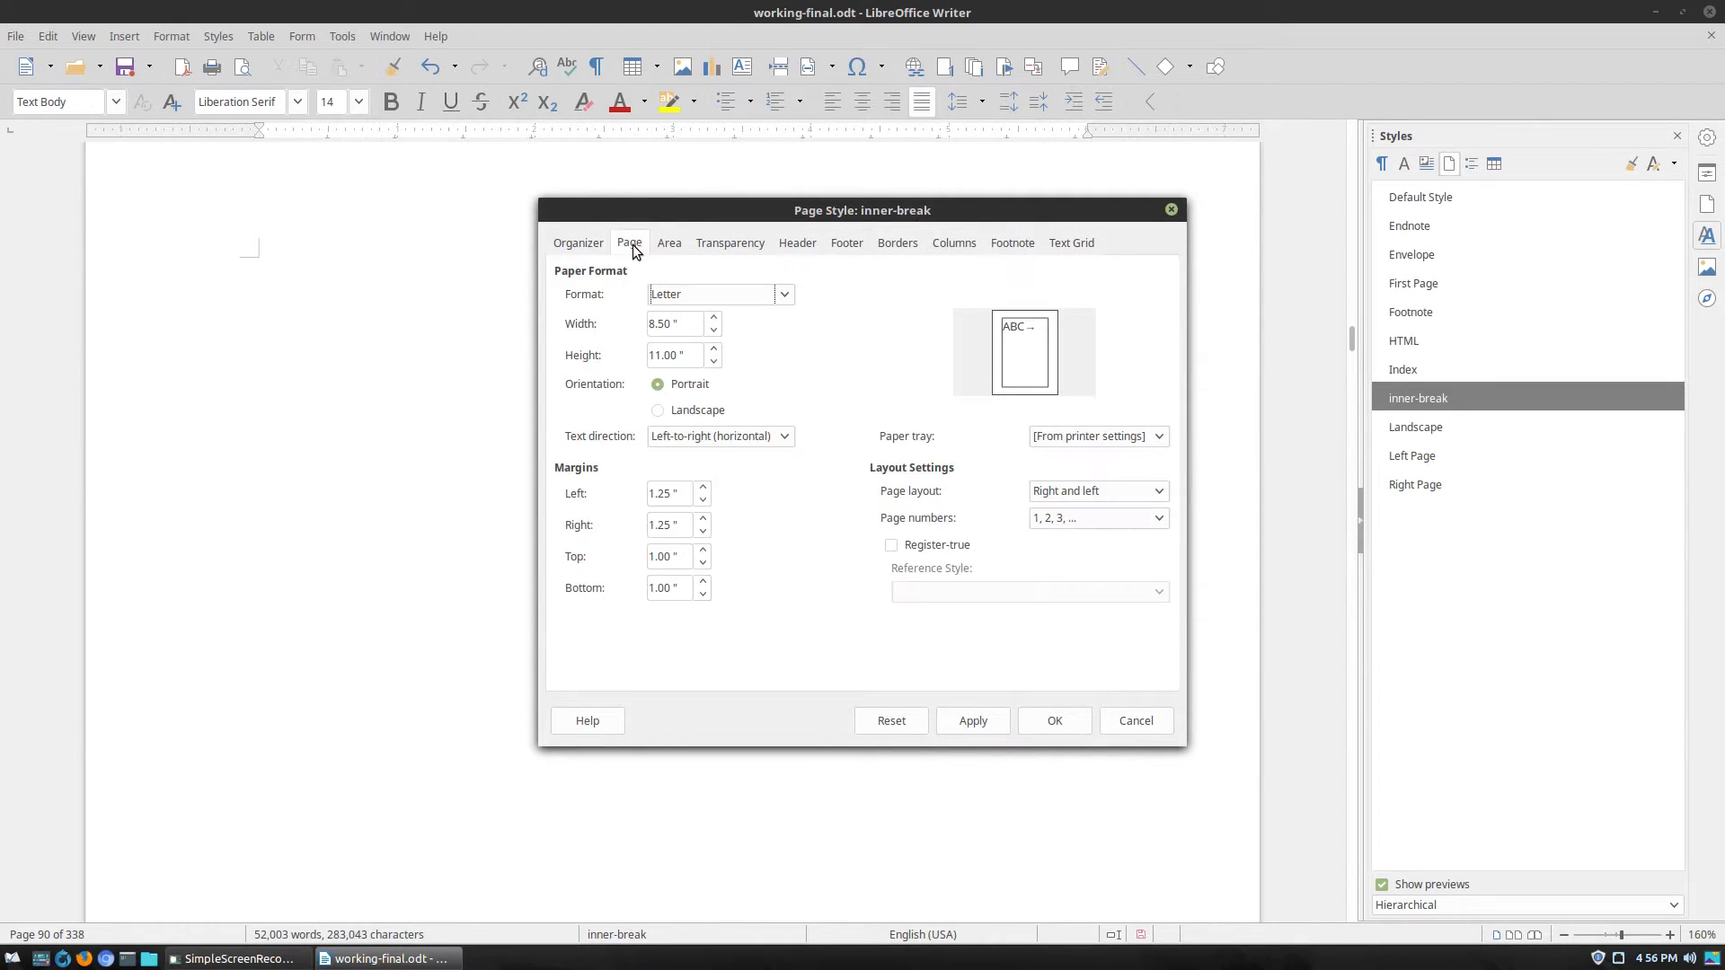
key(Tab)
text(5.3)
key(Tab)
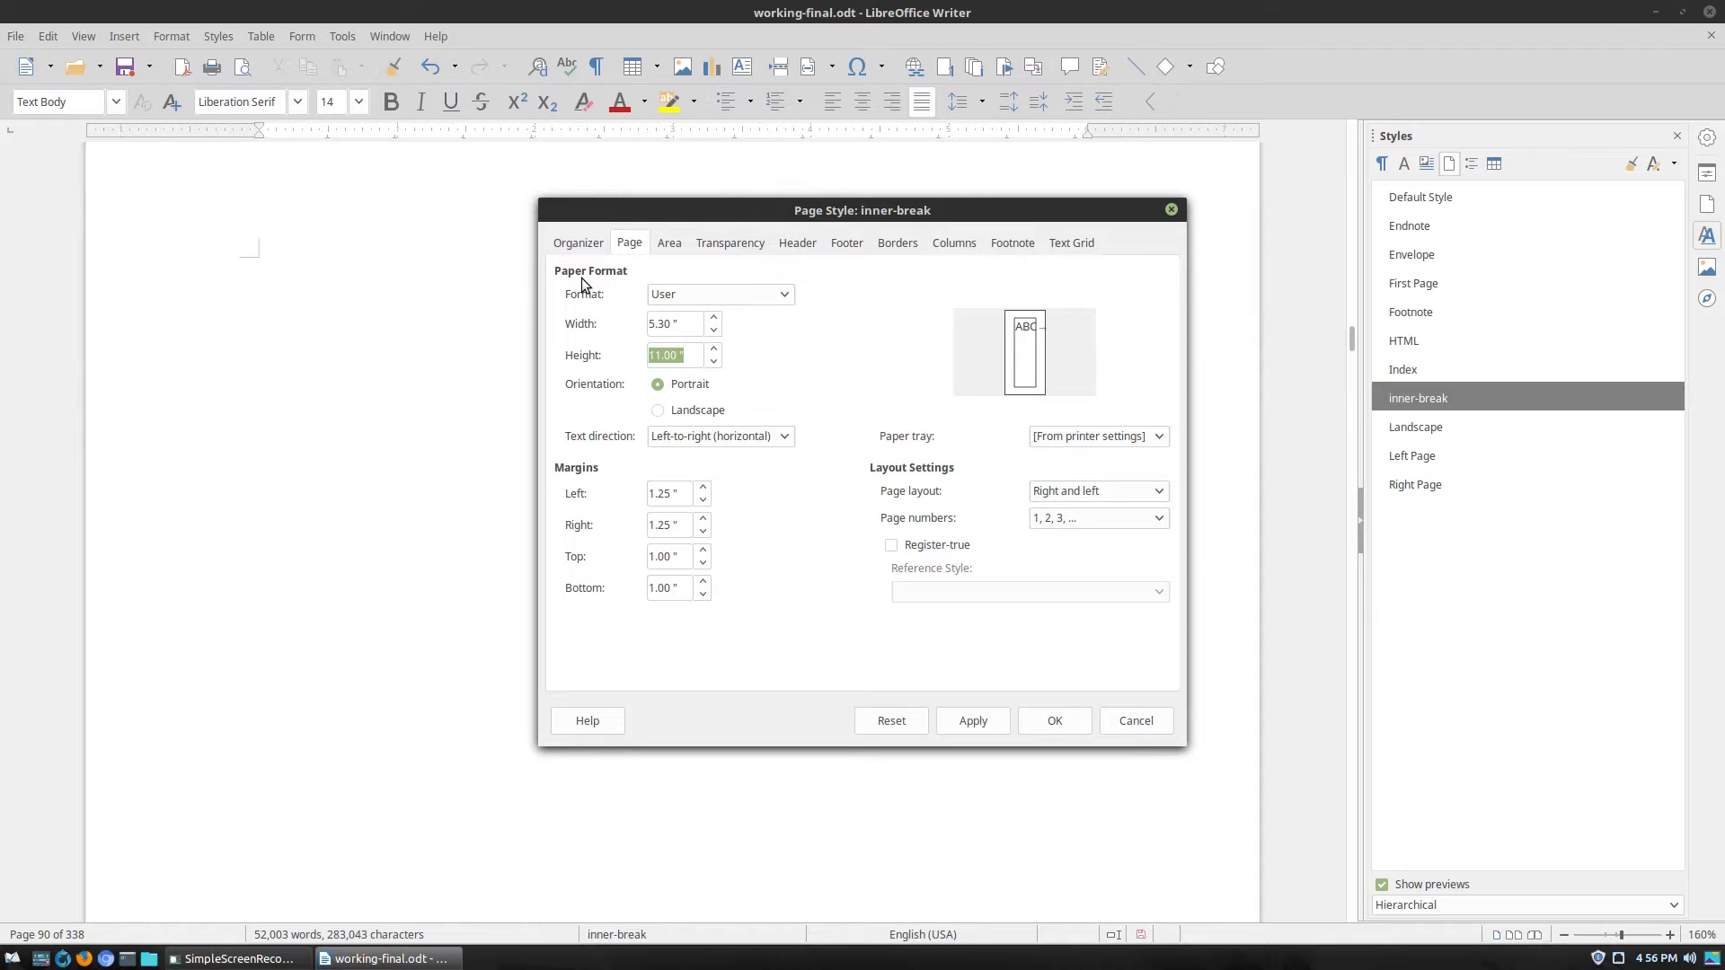
key(shift+Tab)
text(5)
key(Tab)
text(8)
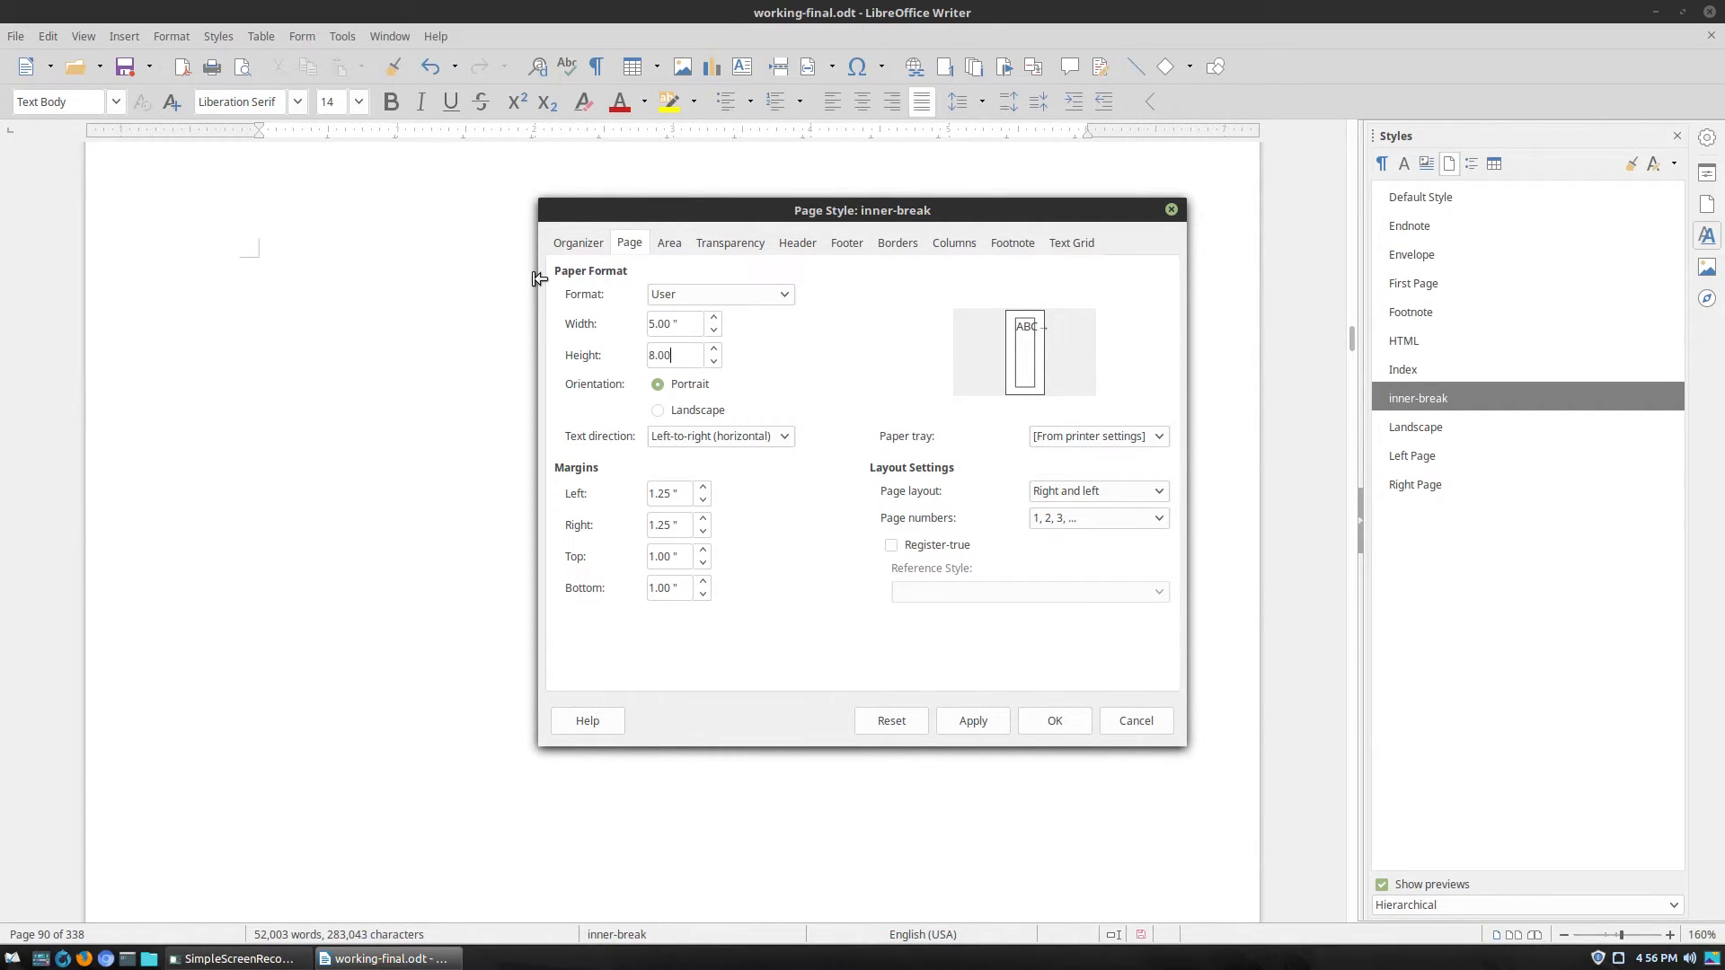
text(.0)
key(Tab)
Set the right, top and bottom margins of the inner-break page style to 0.79 inch.
triple_click(685, 527)
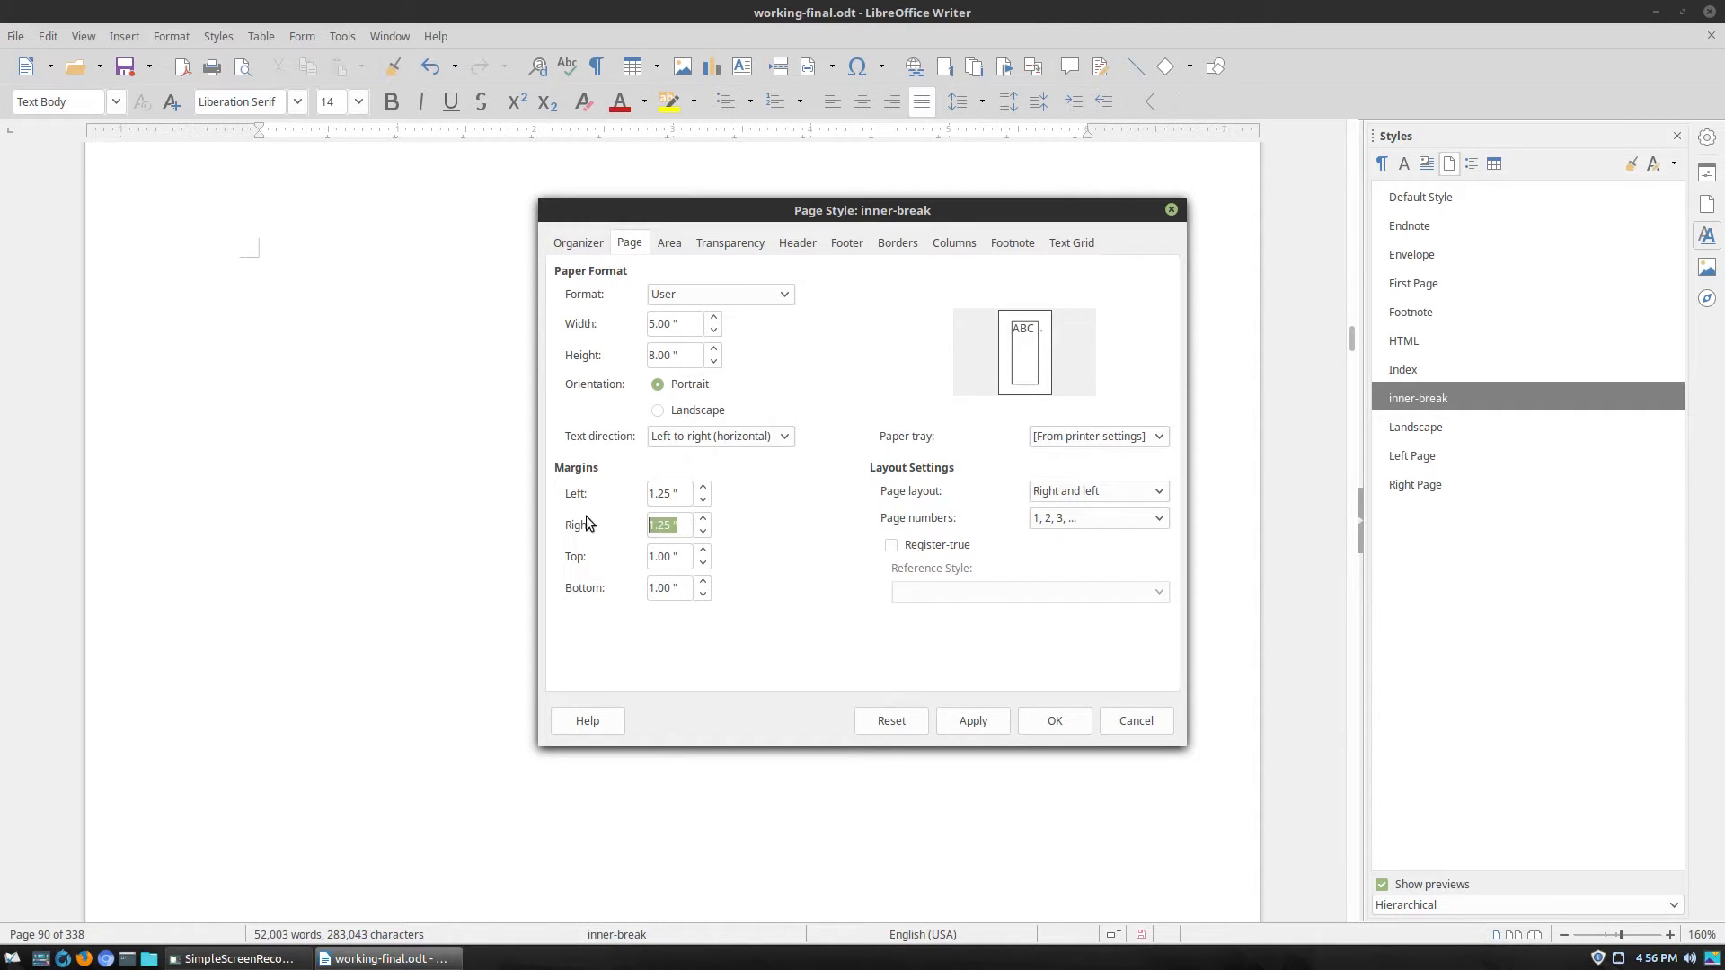
triple_click(669, 556)
text(.79)
key(Tab)
text(.79)
key(Tab)
text(0.79)
key(Tab)
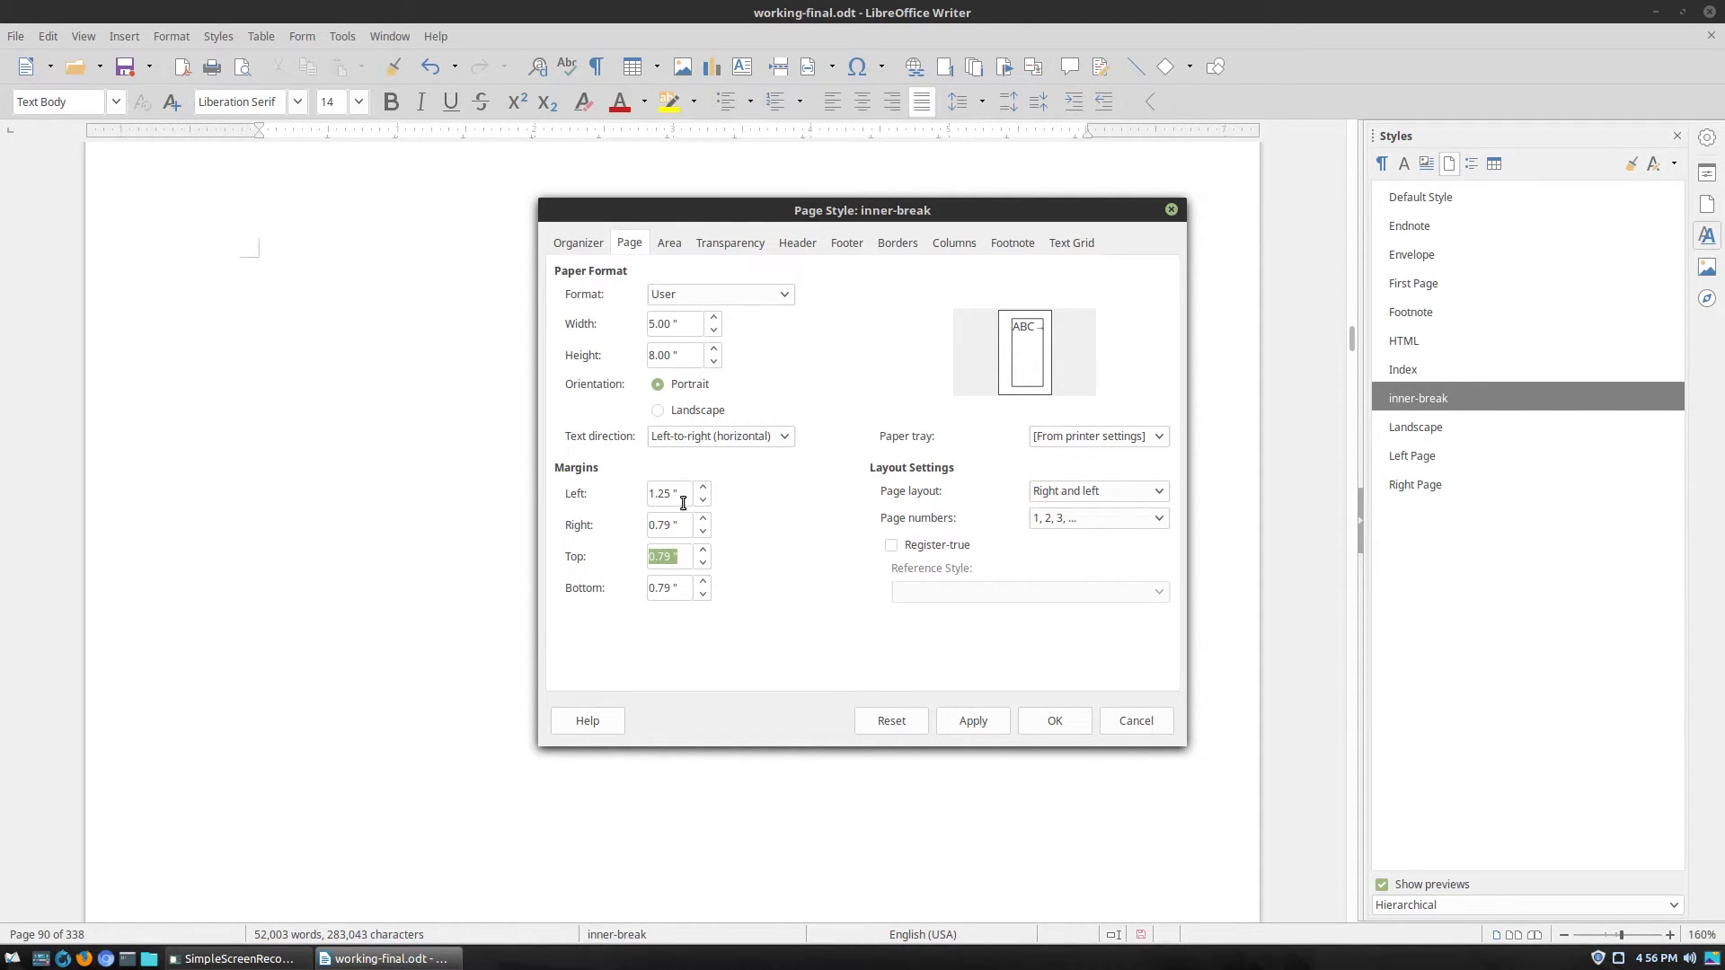
Set the left margin of the inner-break page style to 0.79 inch and confirm the style.
drag(681, 500, 616, 500)
text(0.79)
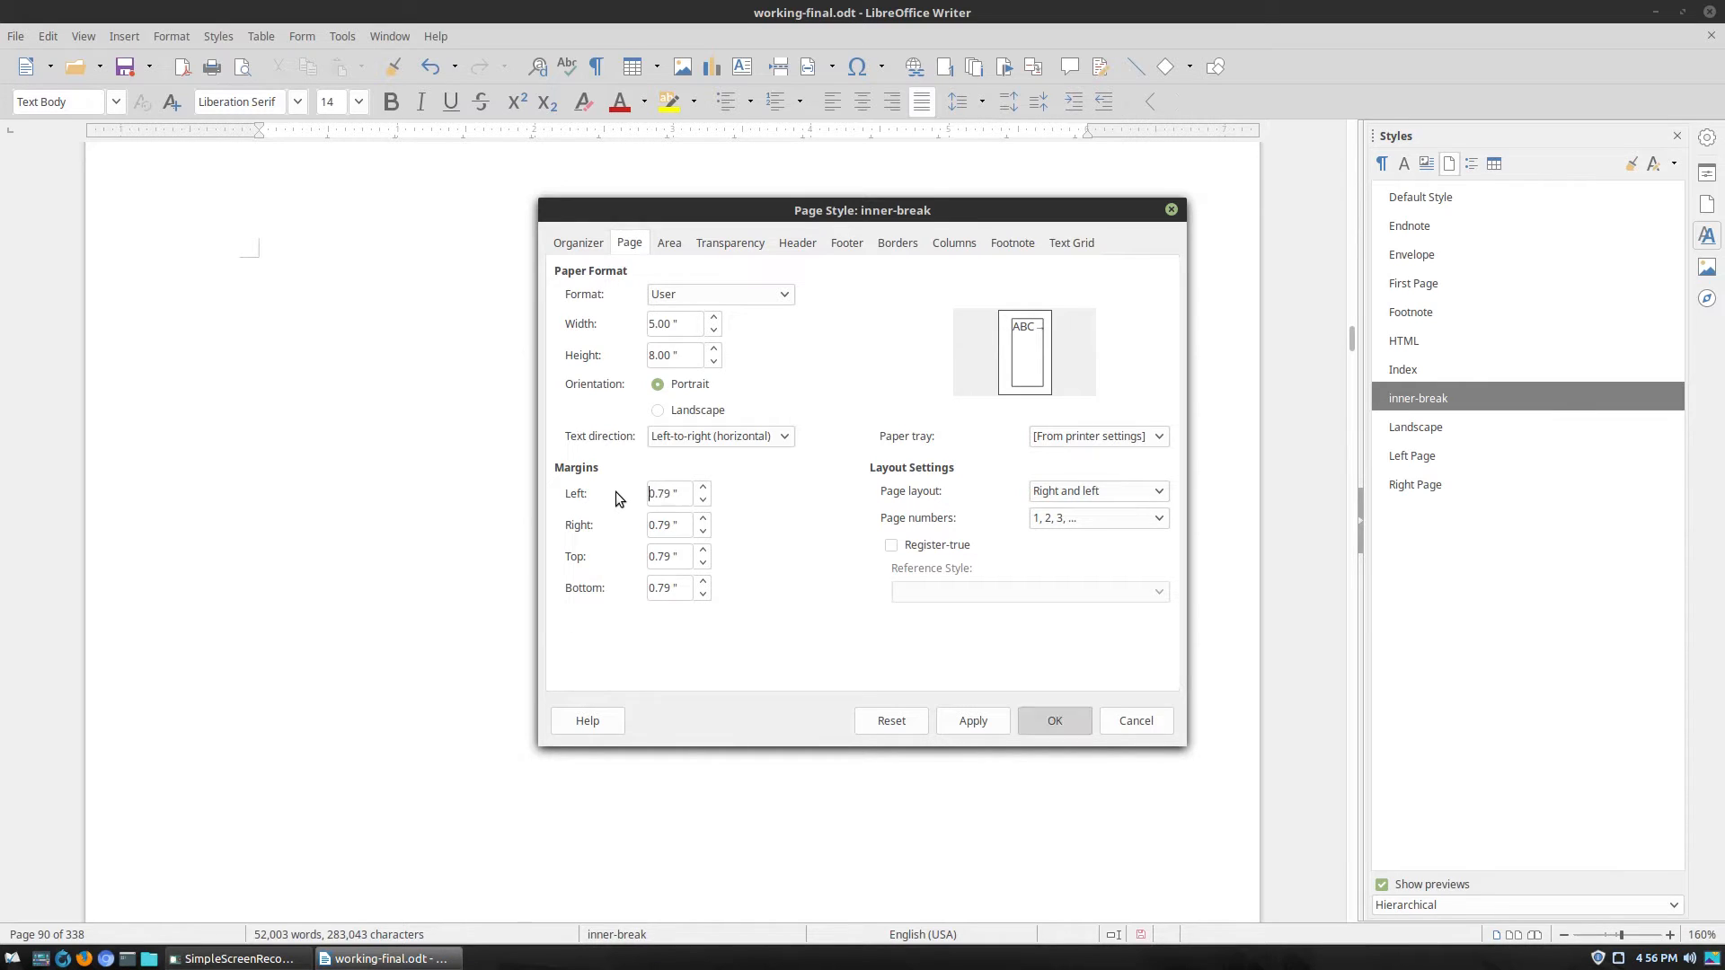
key(Return)
Modify the inner-break page style to a right margin of 1.00 inch and confirm it.
right_click(1448, 400)
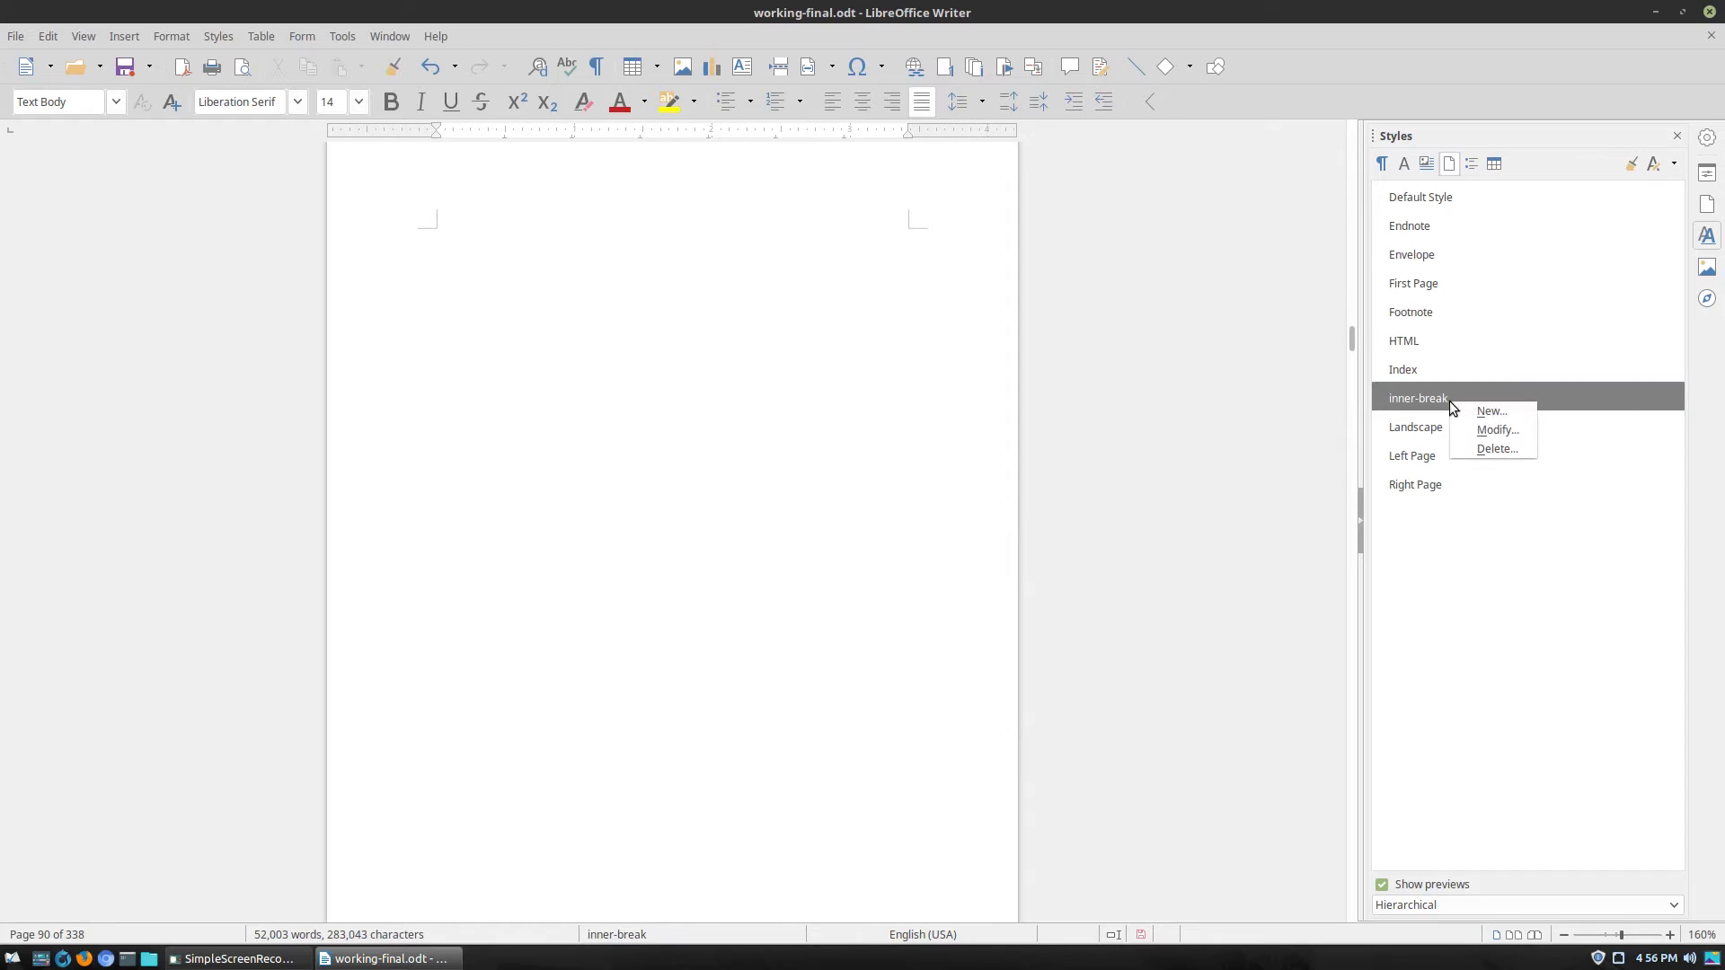
click(1518, 426)
drag(684, 525, 585, 530)
text(1.00)
key(Tab)
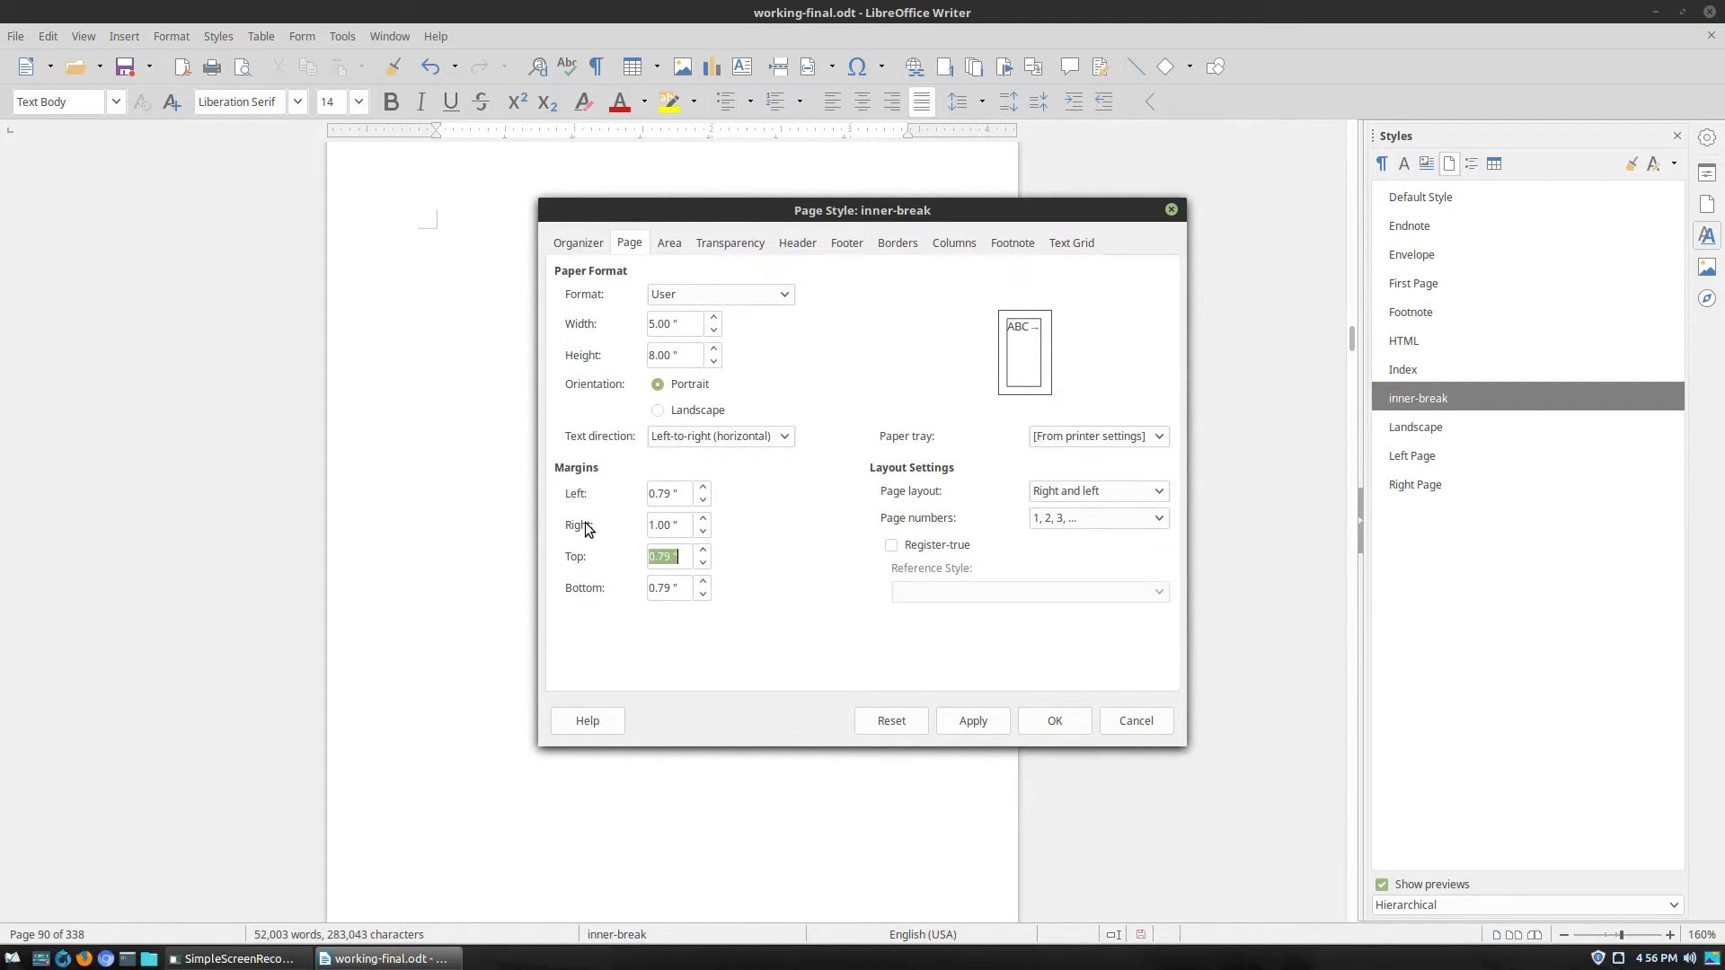
click(1076, 722)
Review the margins and footers of the blank page, the Part 2 opening page and the pages around them.
scroll(876, 611, up, 10)
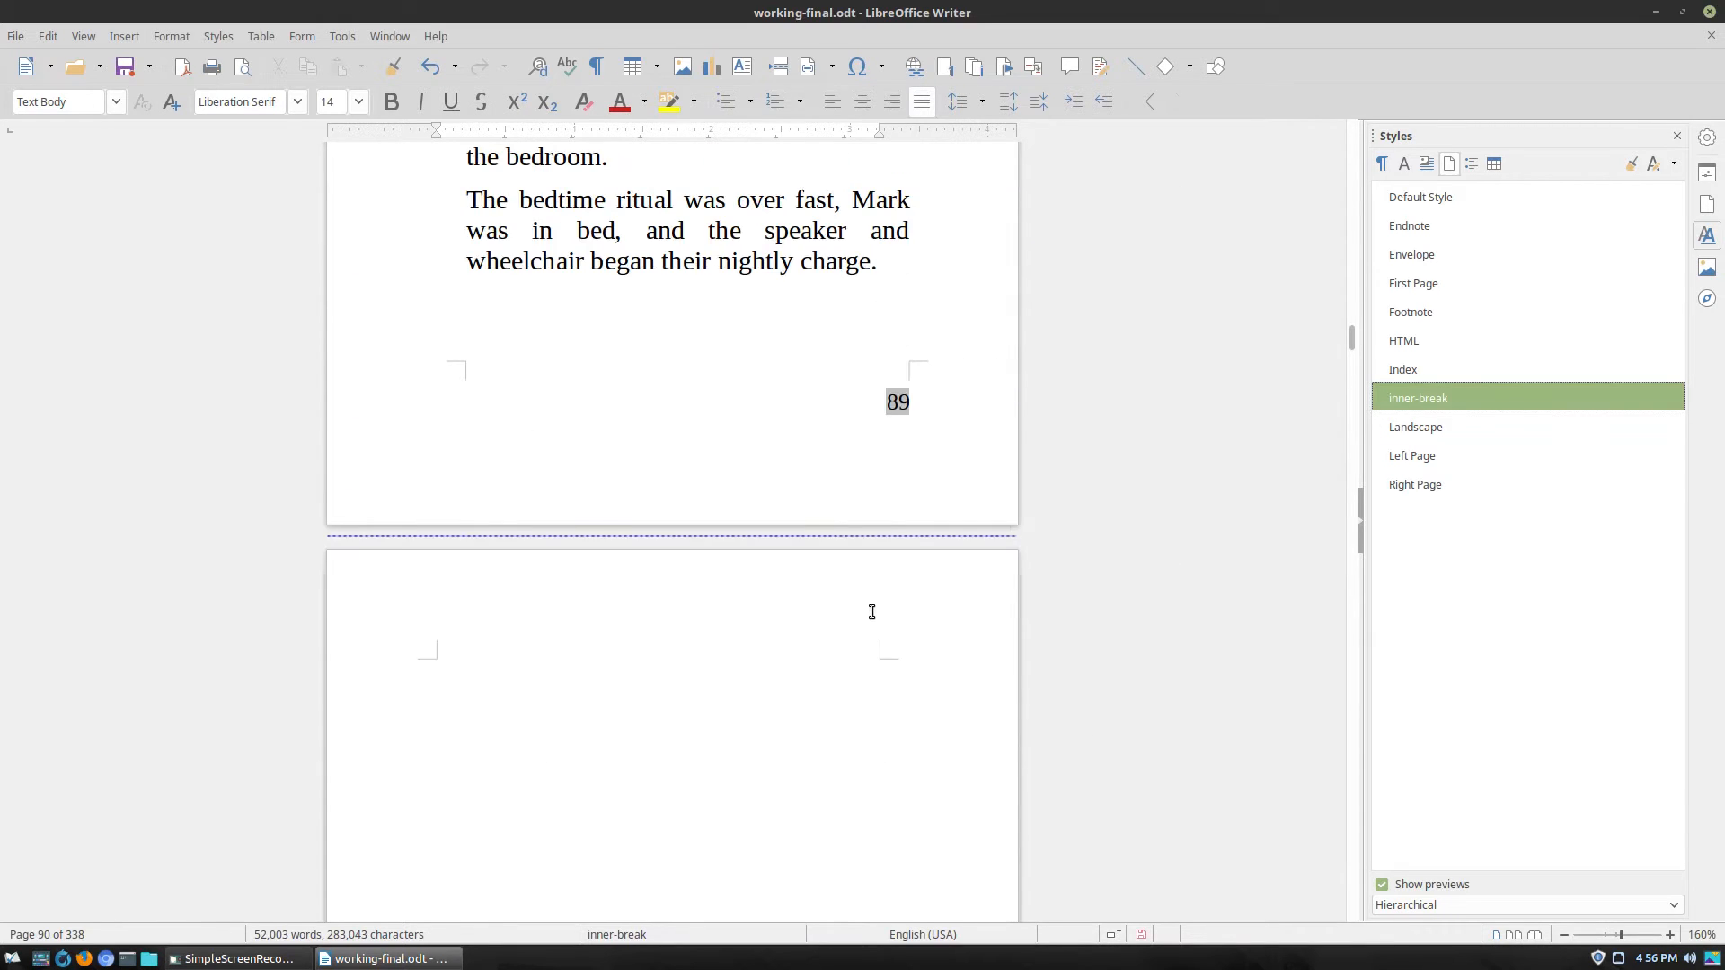
scroll(841, 449, down, 10)
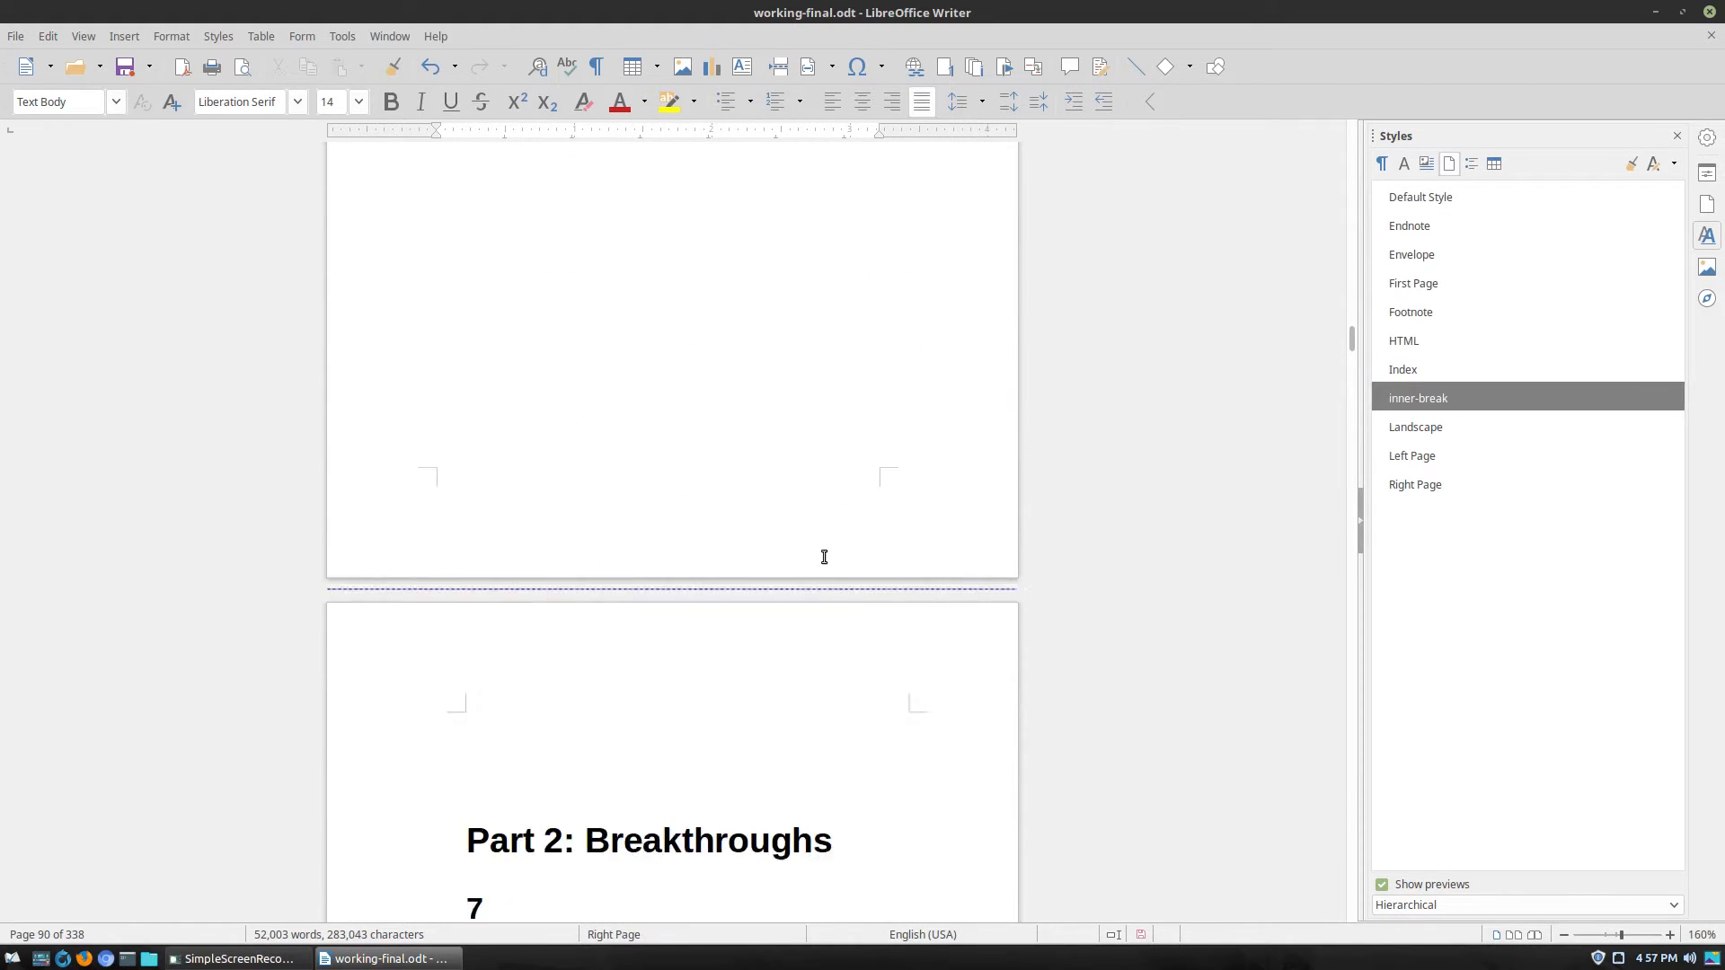
scroll(573, 435, down, 15)
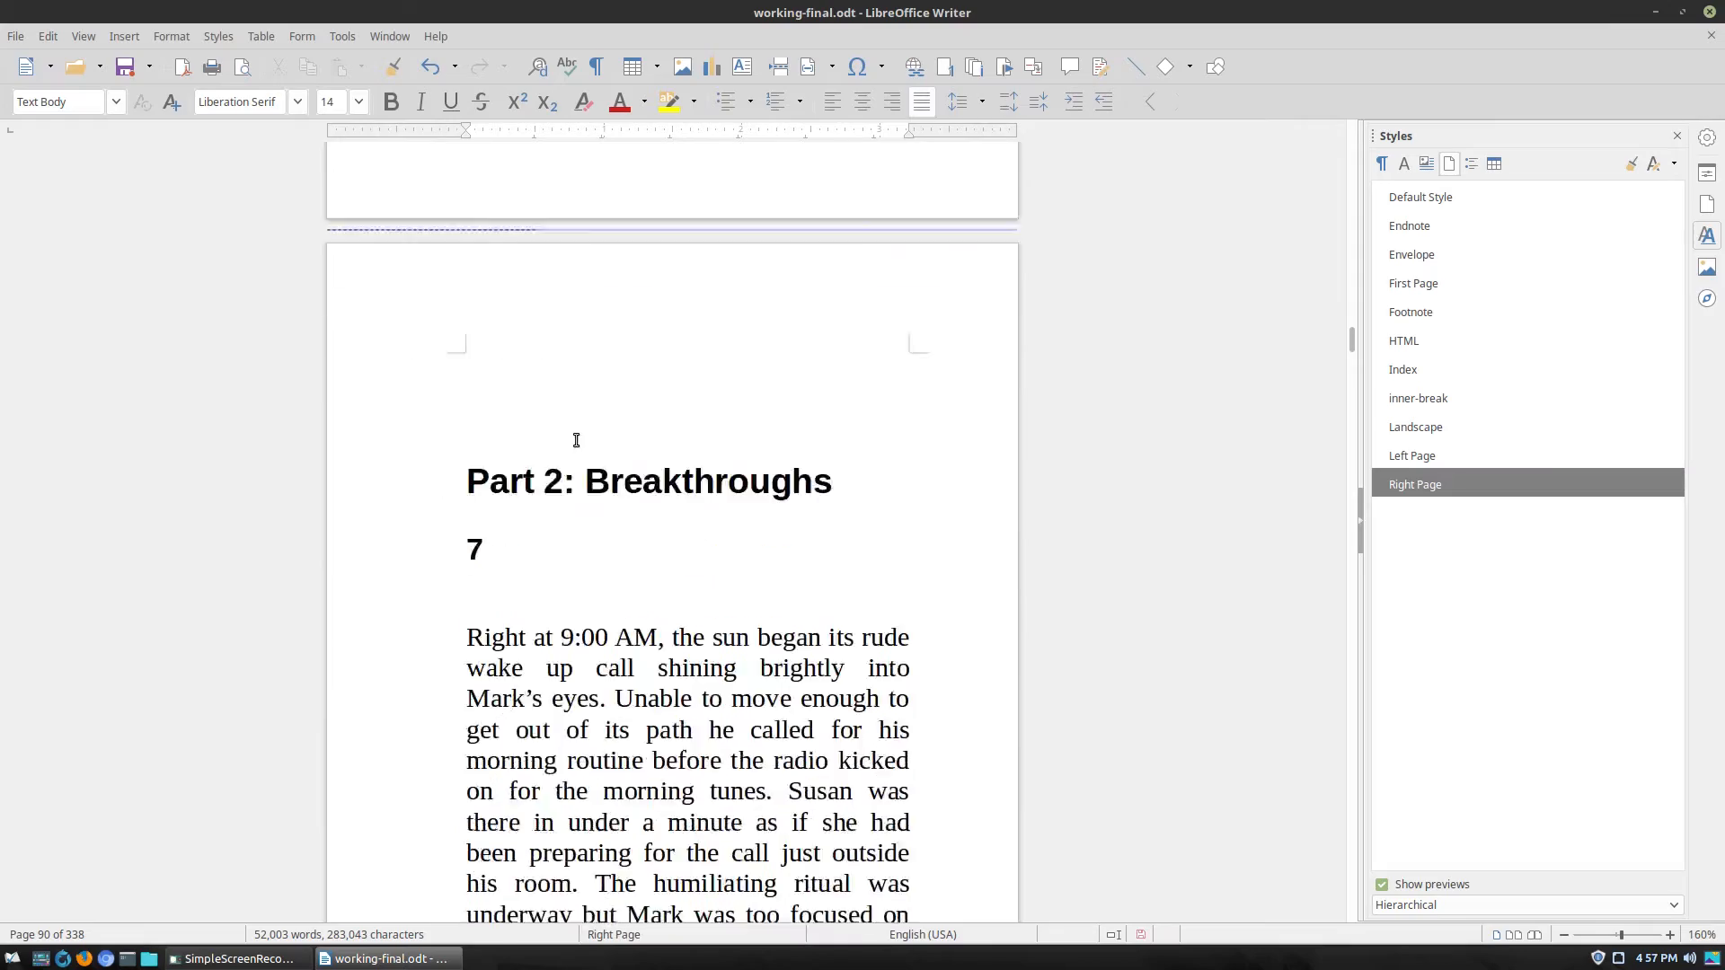
scroll(609, 408, up, 7)
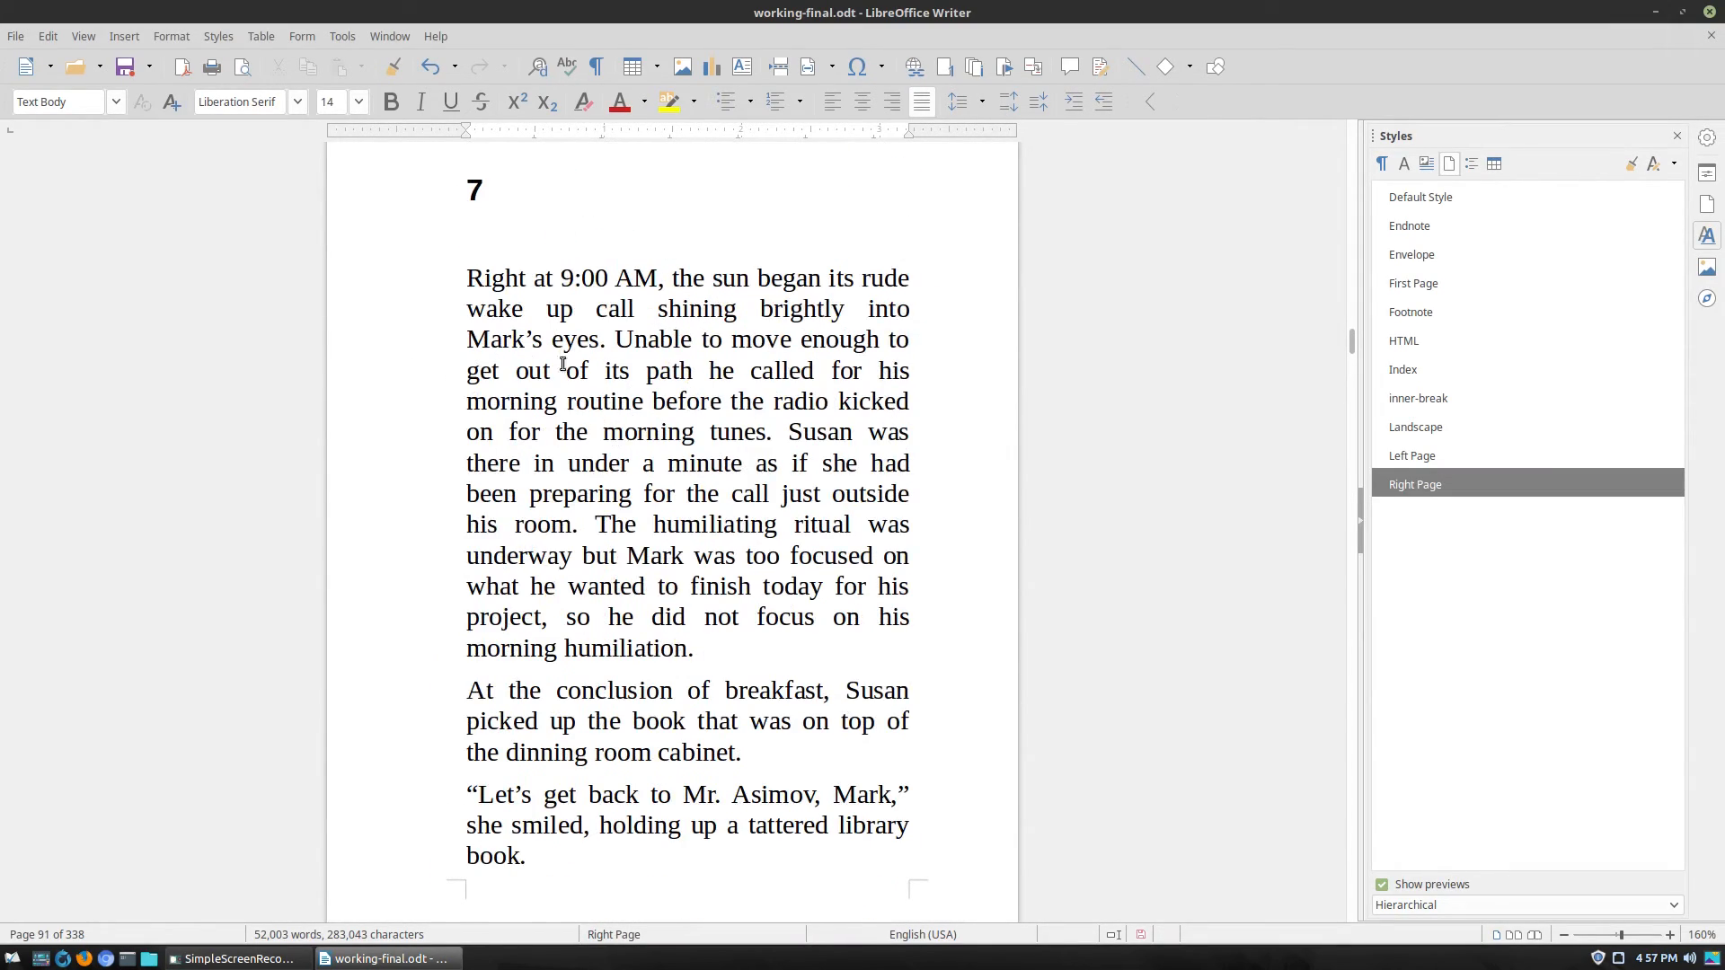
scroll(678, 377, down, 14)
scroll(743, 404, down, 5)
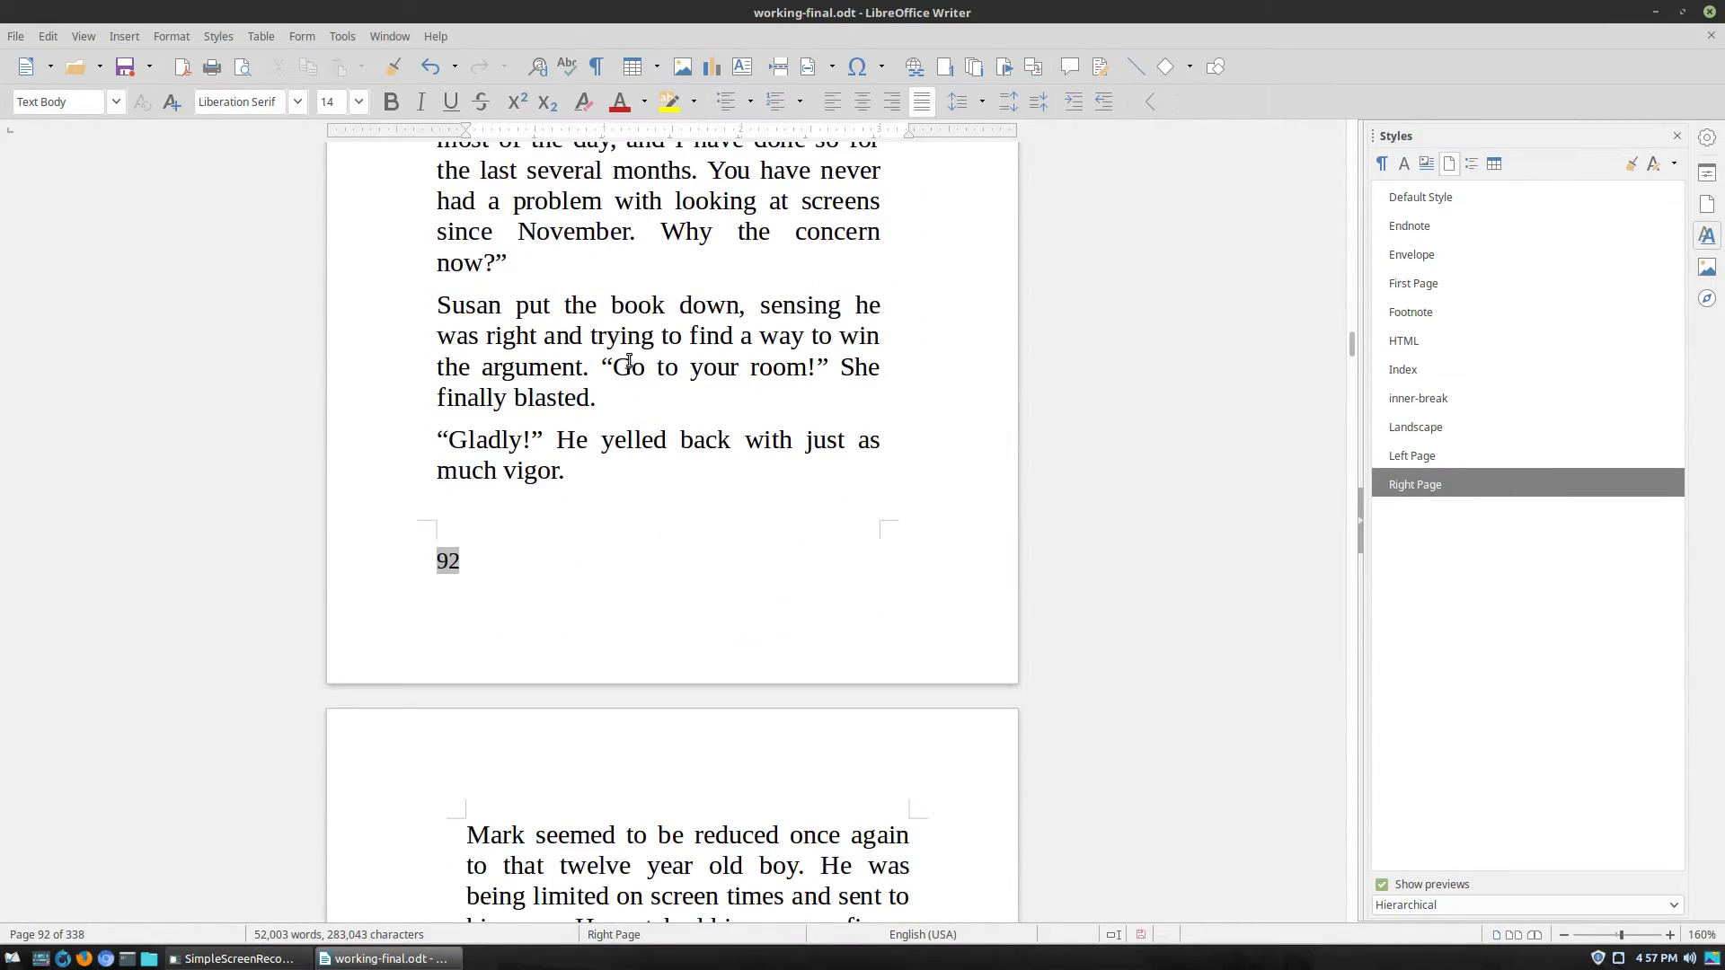
scroll(719, 386, down, 12)
scroll(653, 368, down, 20)
scroll(659, 350, up, 20)
scroll(657, 359, up, 20)
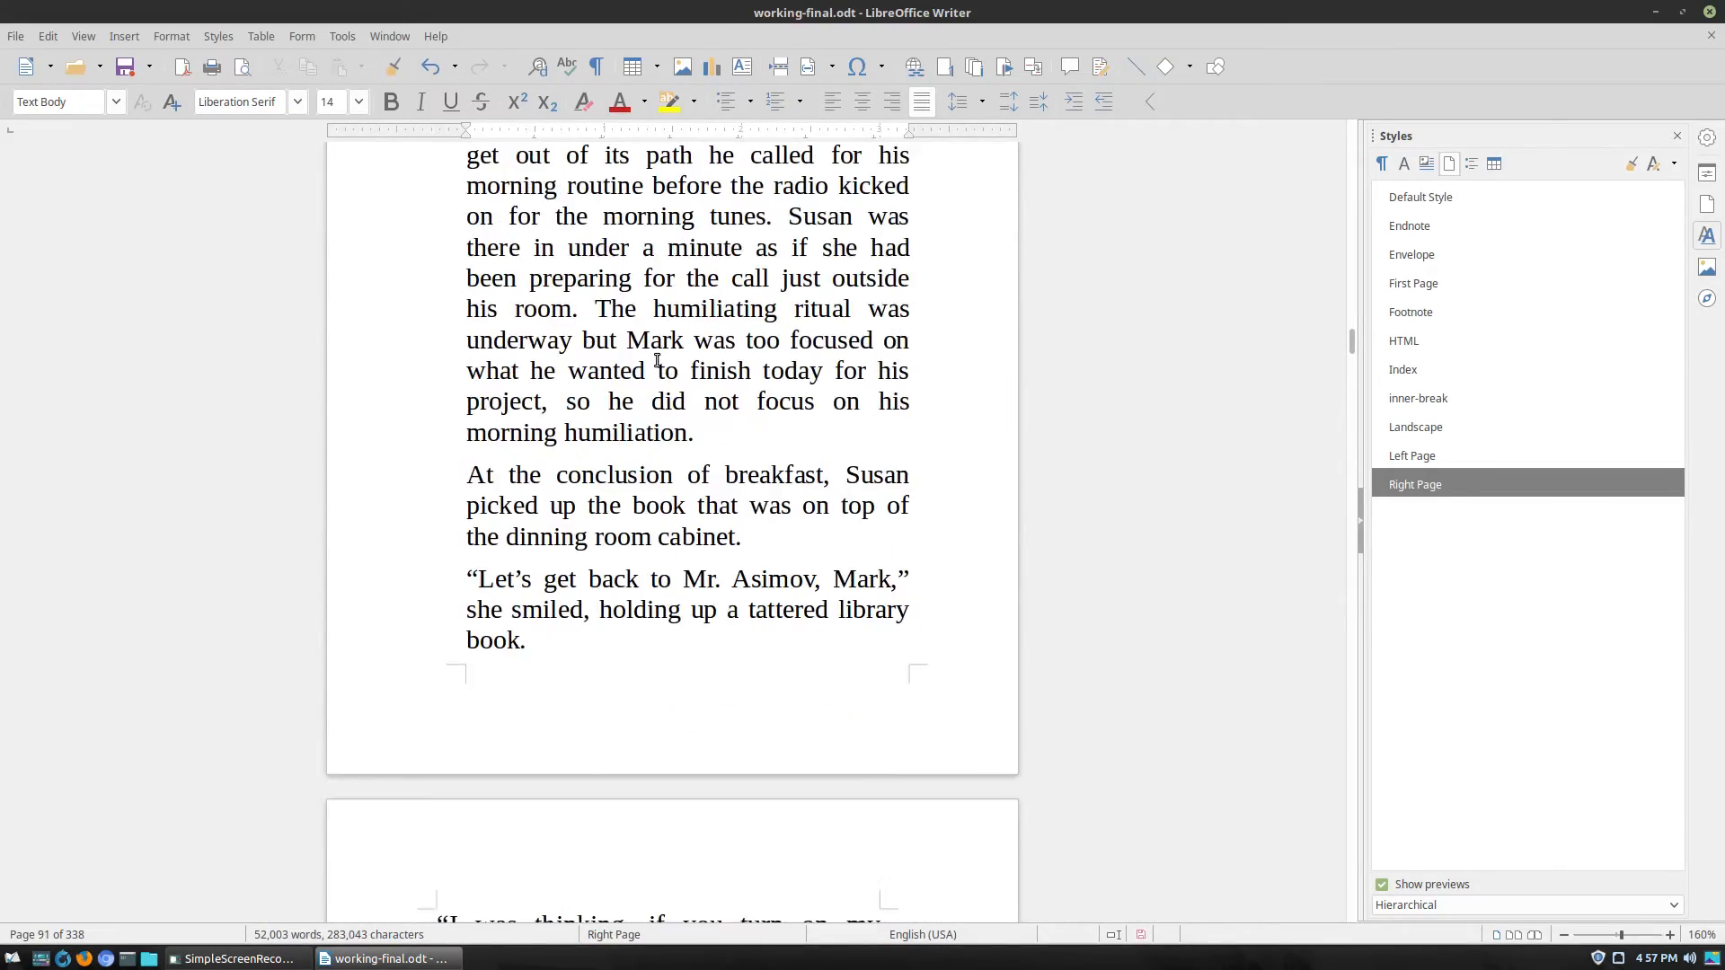
scroll(657, 358, up, 18)
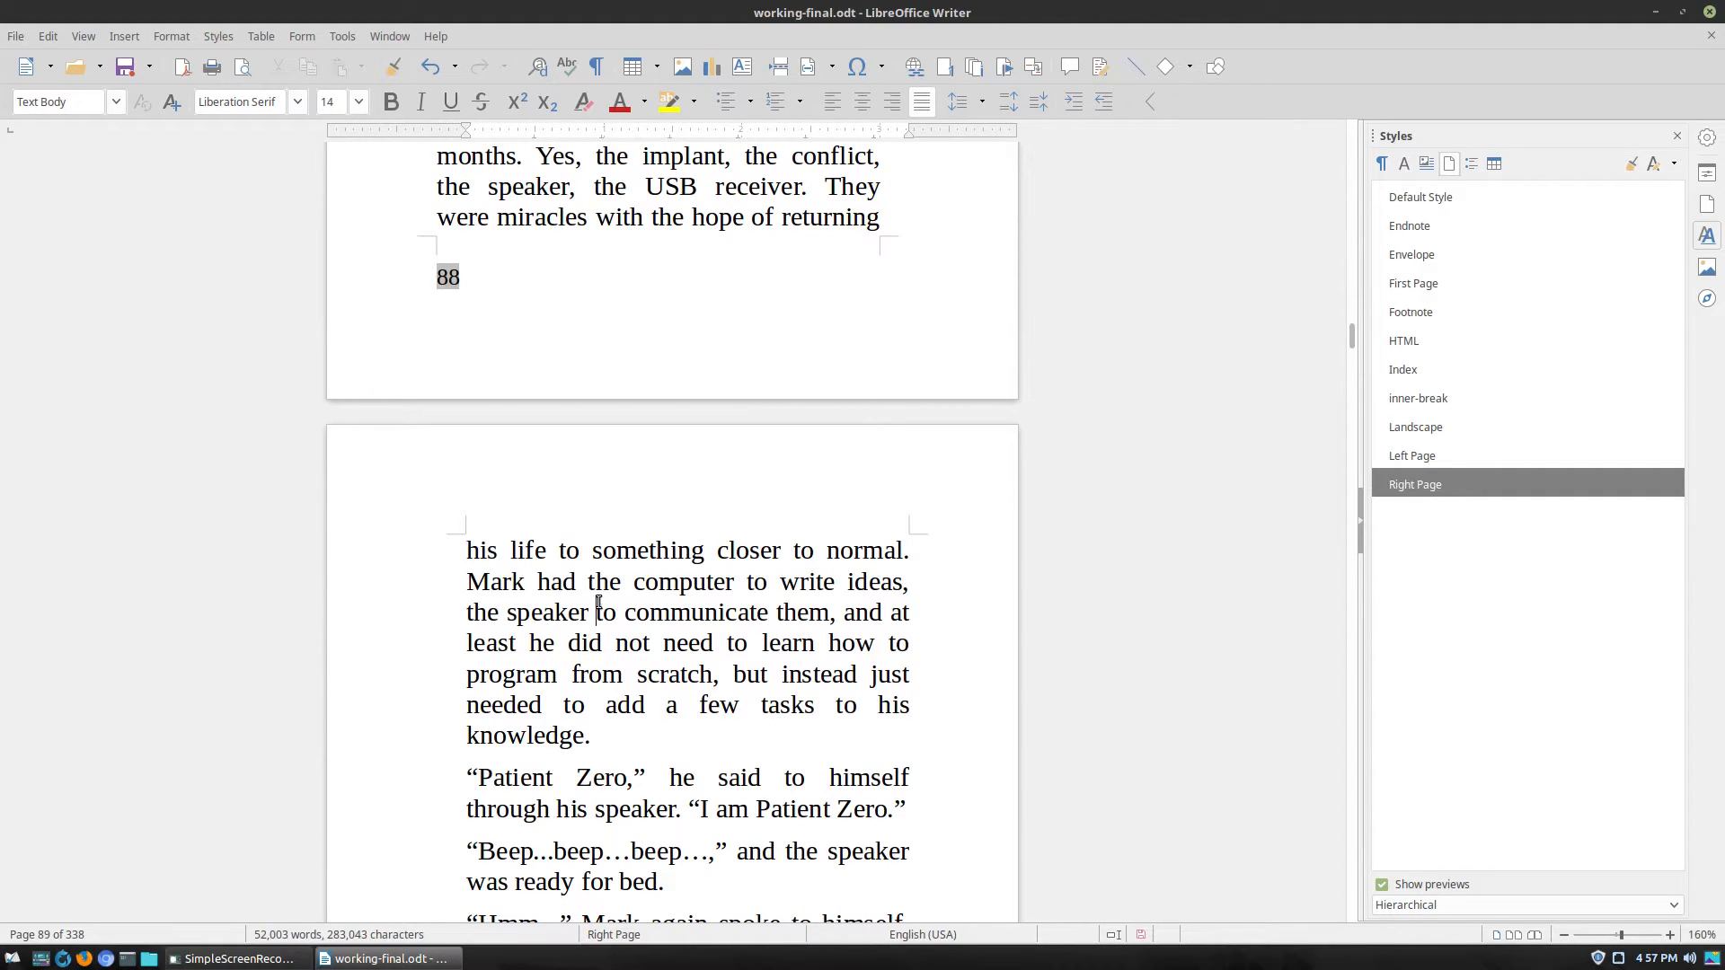
Check which page styles are applied to the blank page, the Part 2 opening page and the page following it.
scroll(753, 634, down, 20)
click(794, 372)
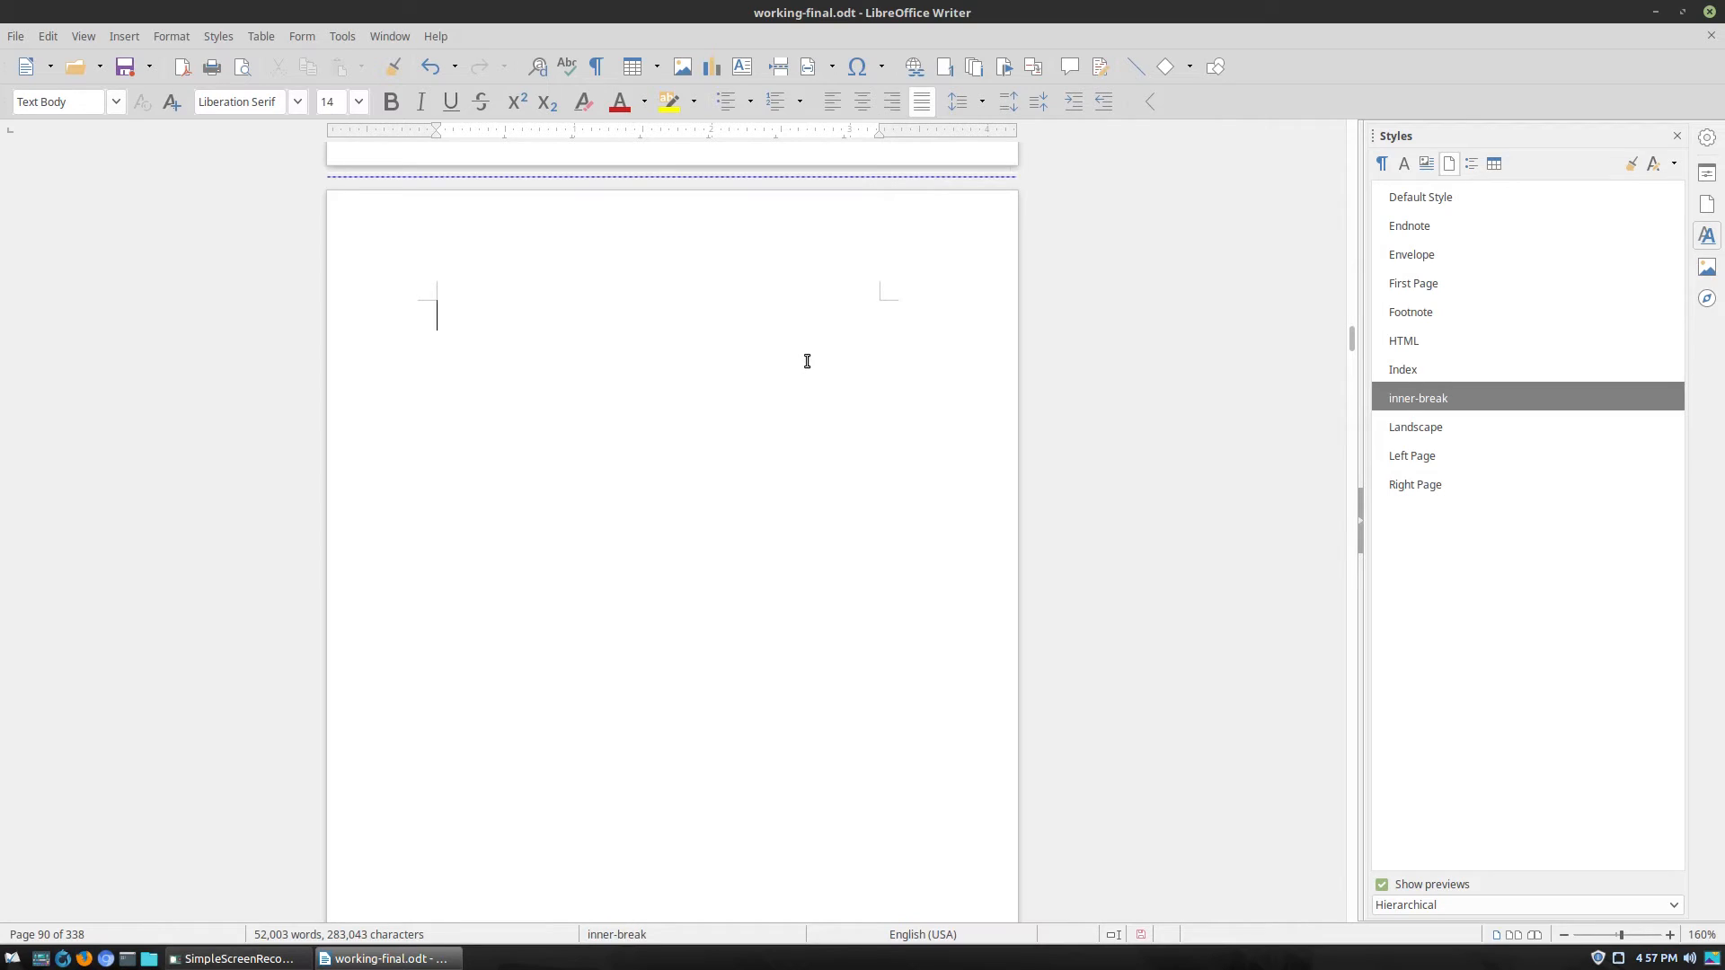
scroll(807, 357, down, 20)
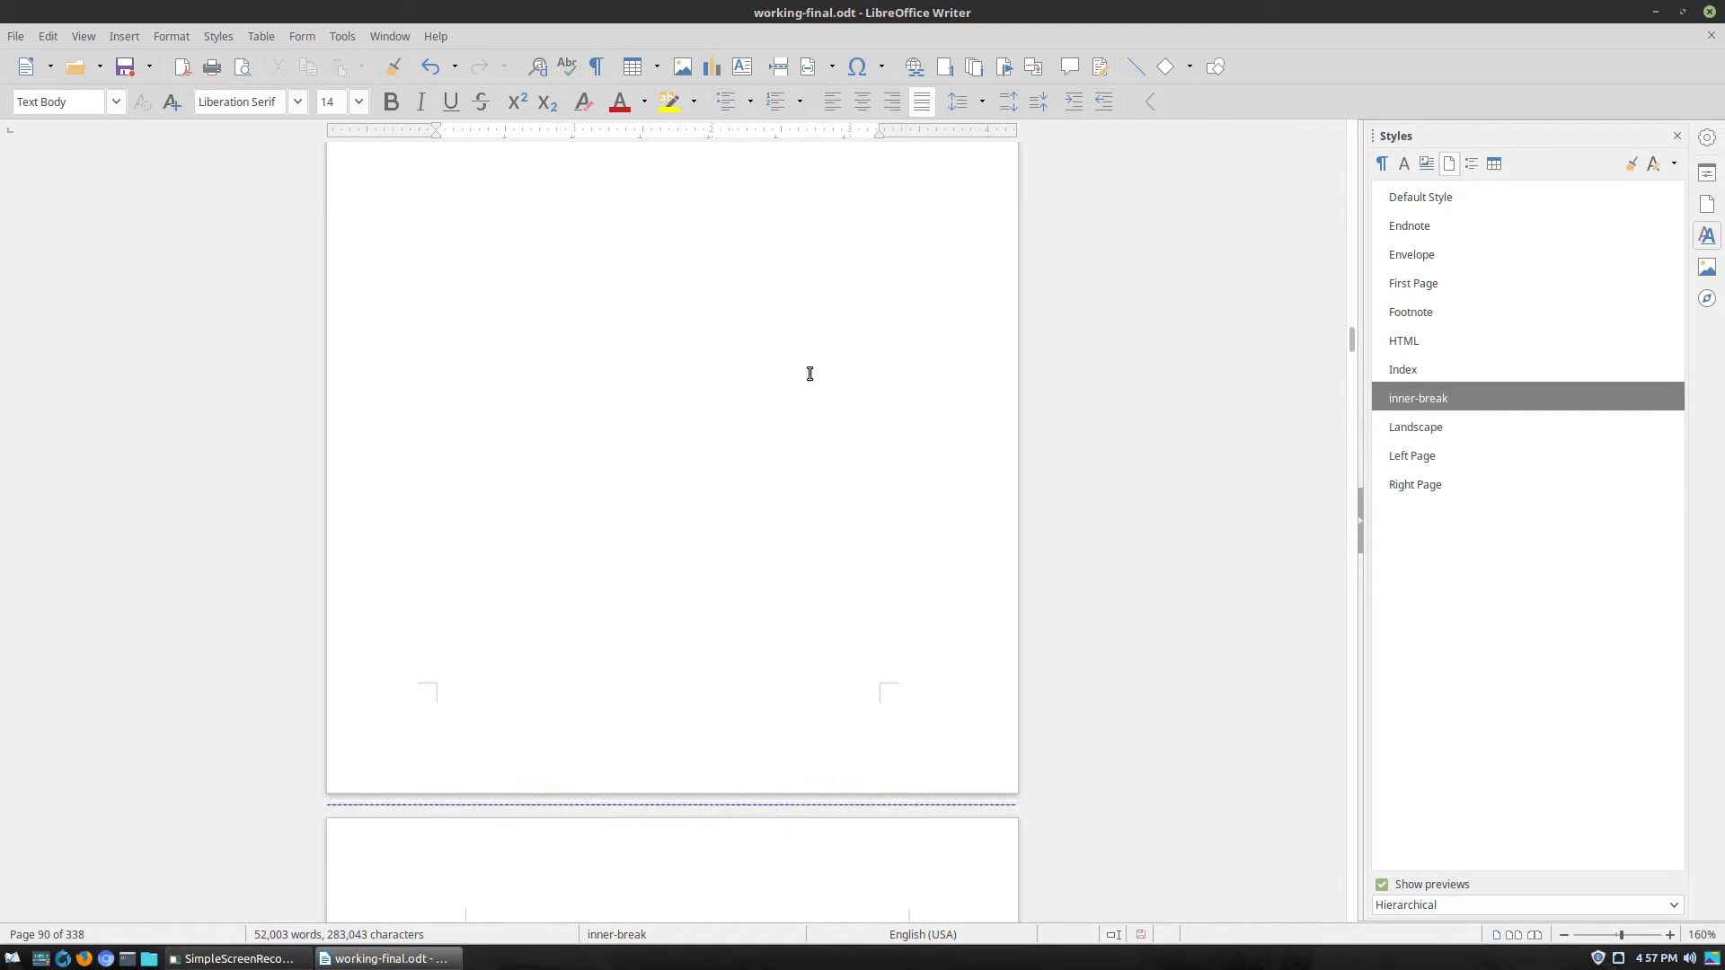
click(735, 423)
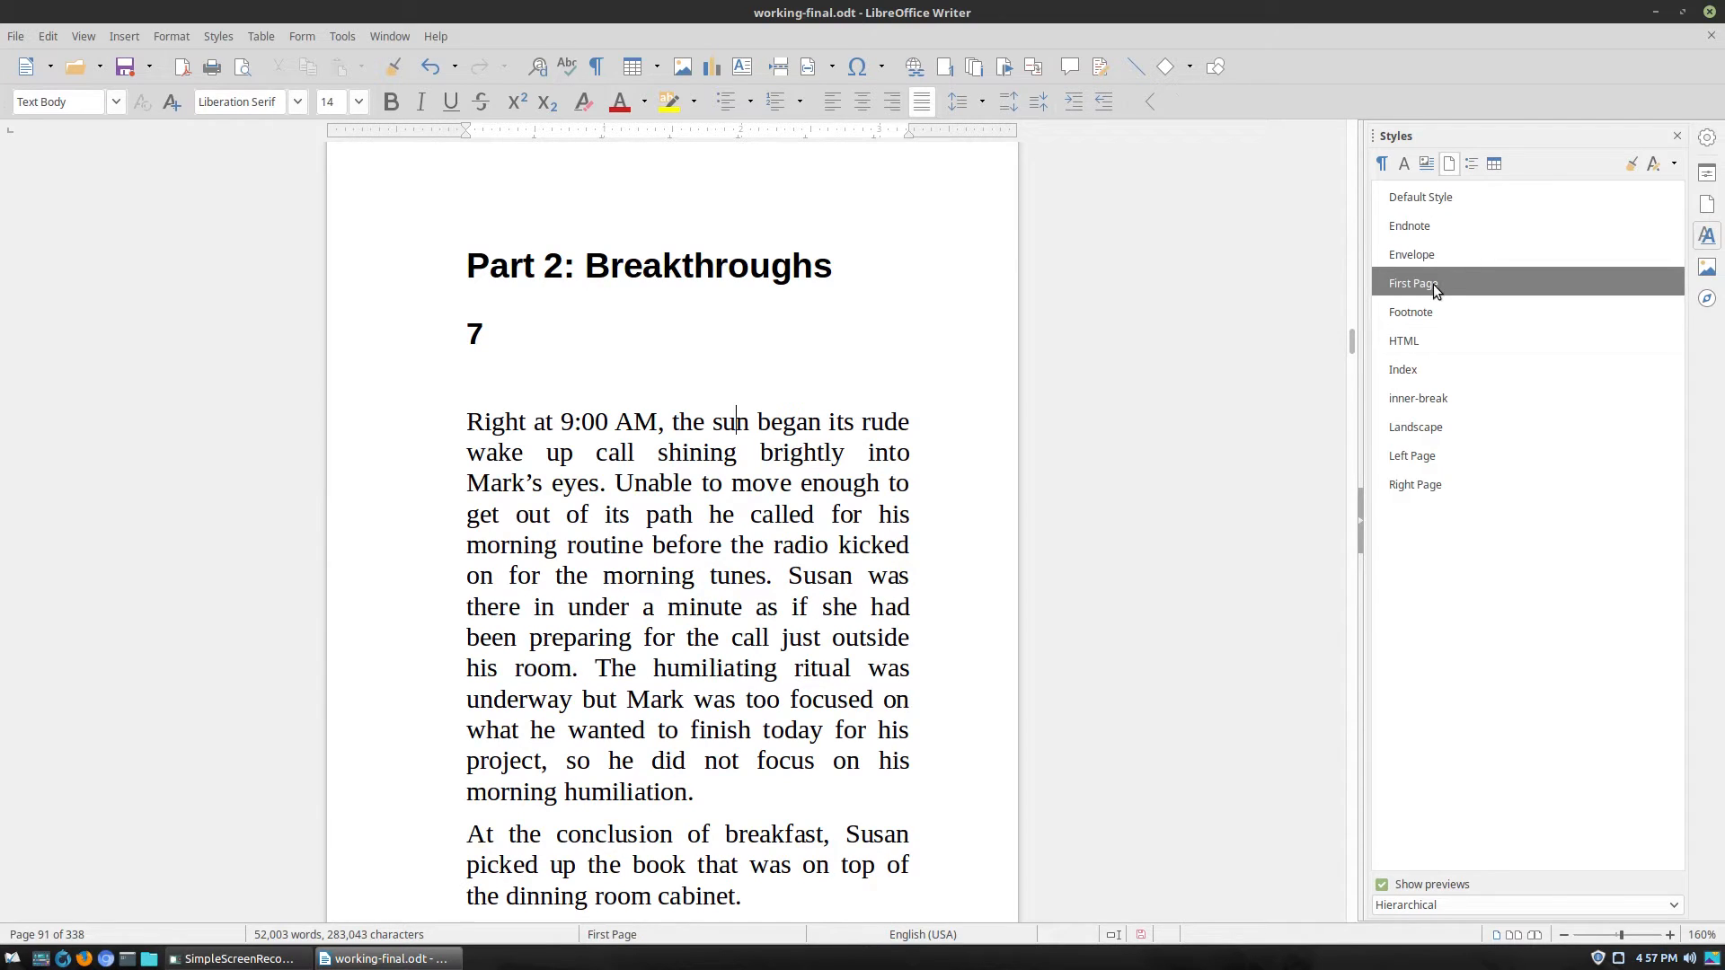
scroll(889, 467, down, 10)
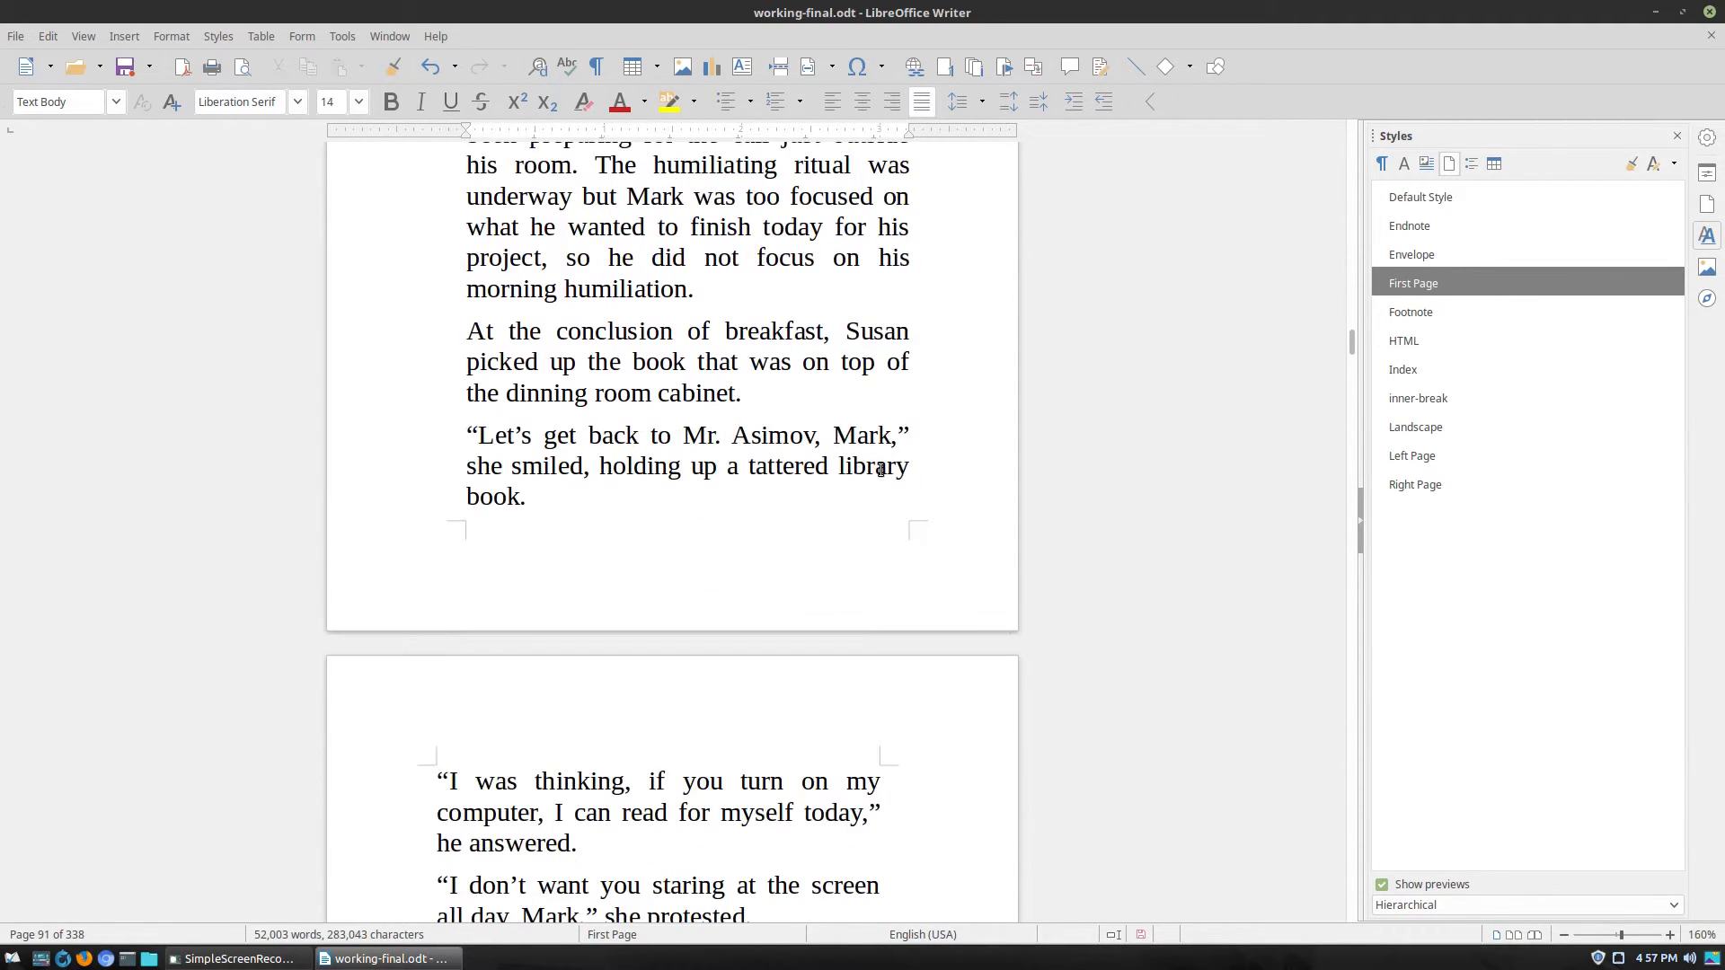
click(634, 474)
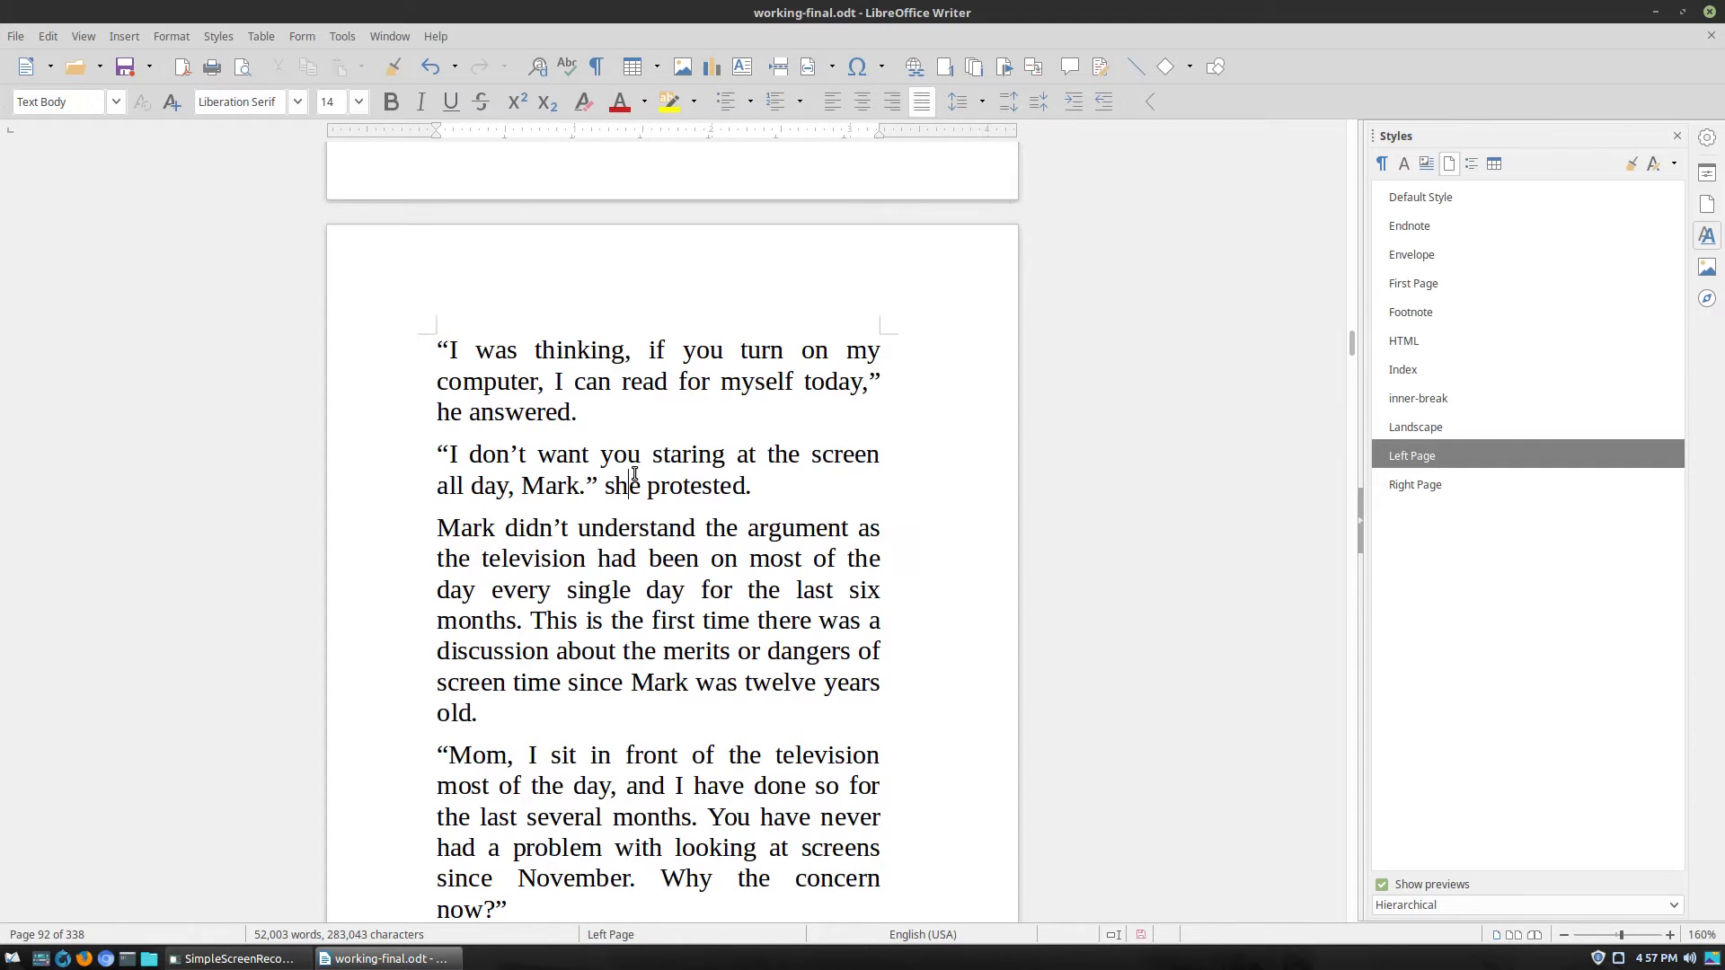
Delete the empty paragraph above the Part 2: Breakthroughs heading.
scroll(634, 474, up, 15)
click(569, 588)
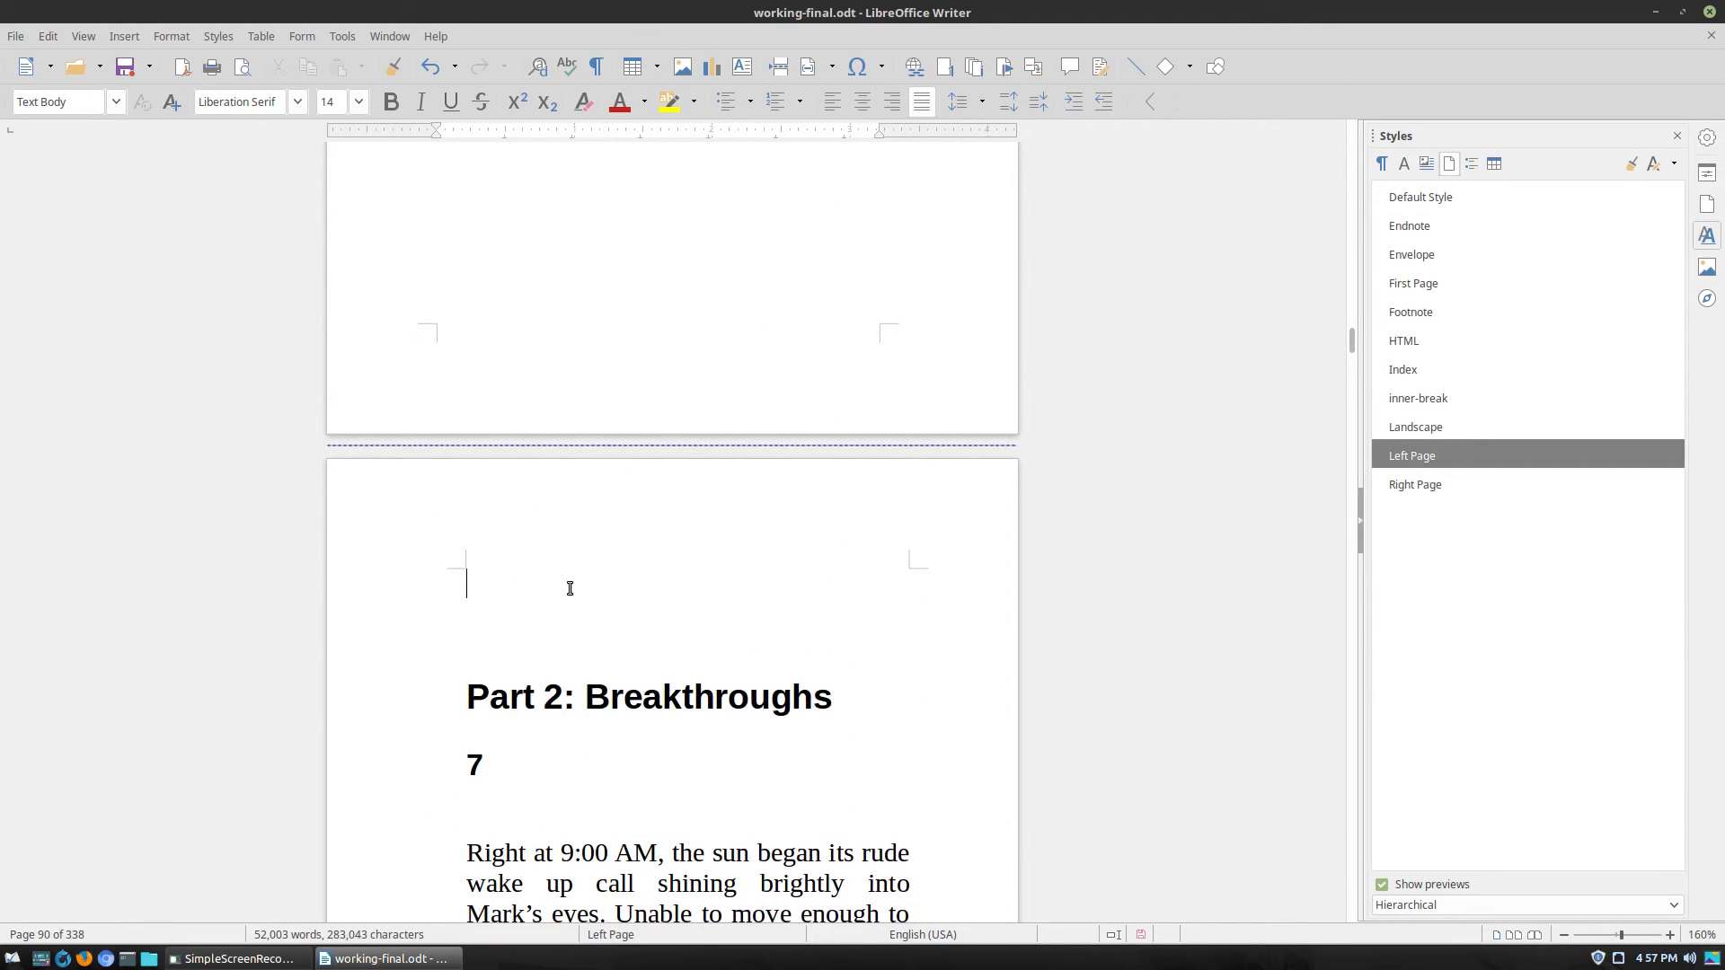
key(Delete)
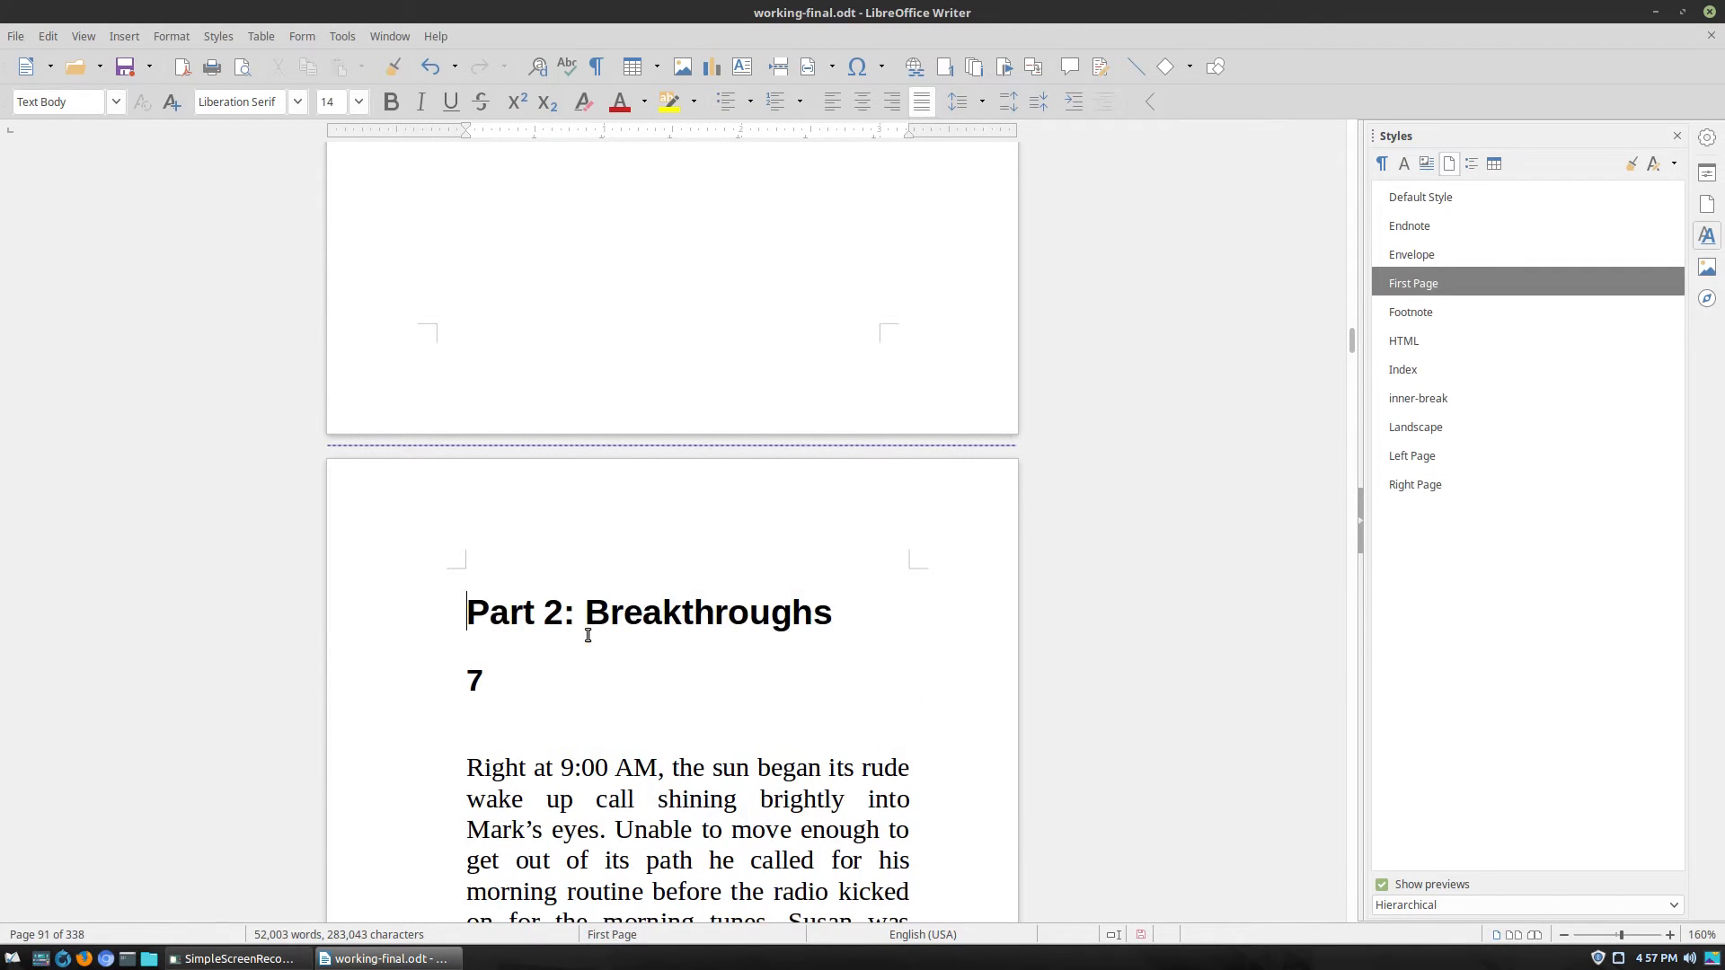
scroll(685, 577, down, 10)
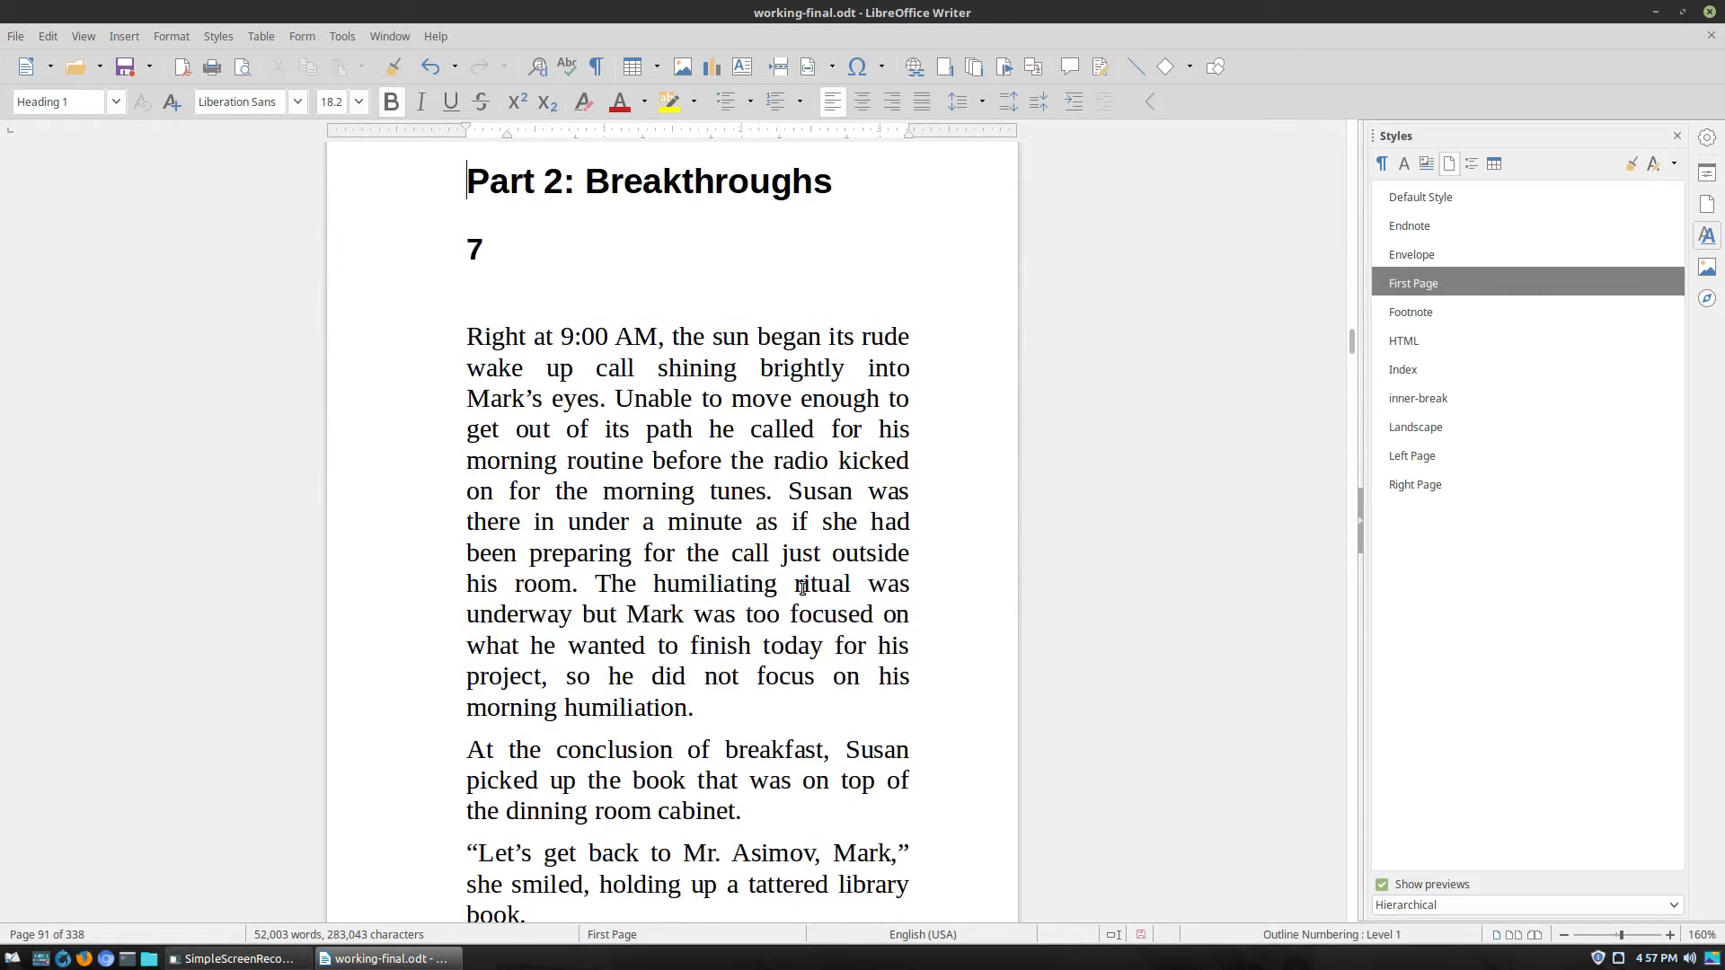
Insert a page break with the First Page style after the last paragraph before the Part 3: Something Amiss heading.
click(1707, 298)
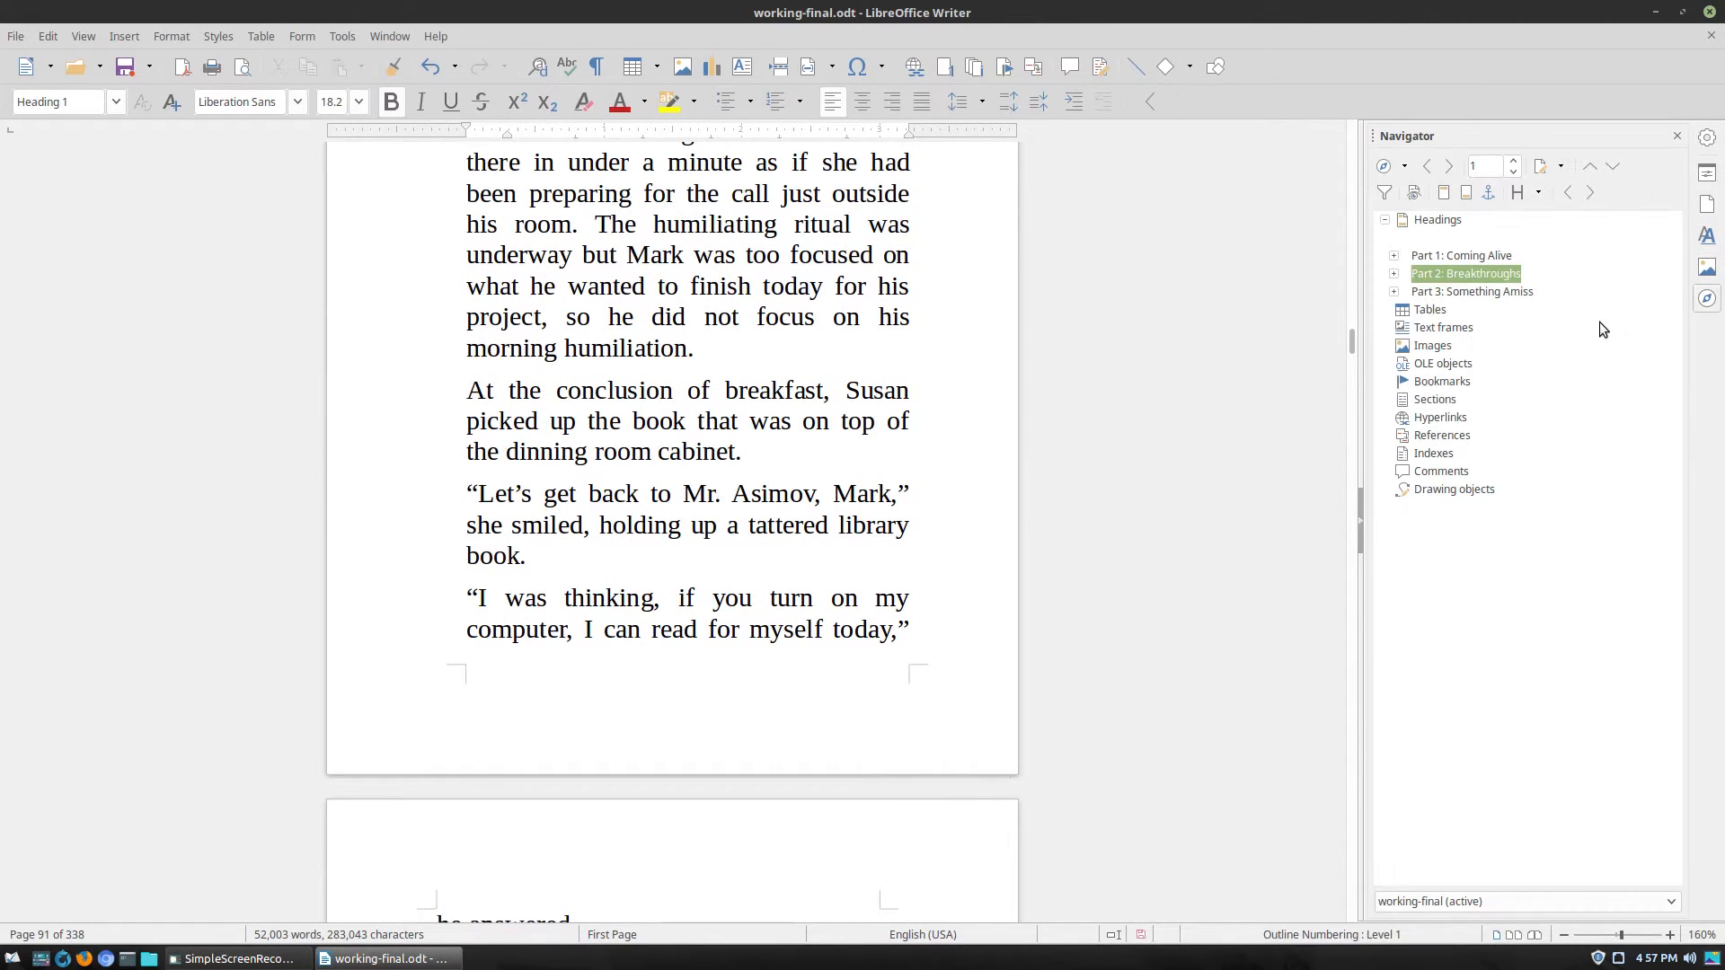
double_click(1441, 291)
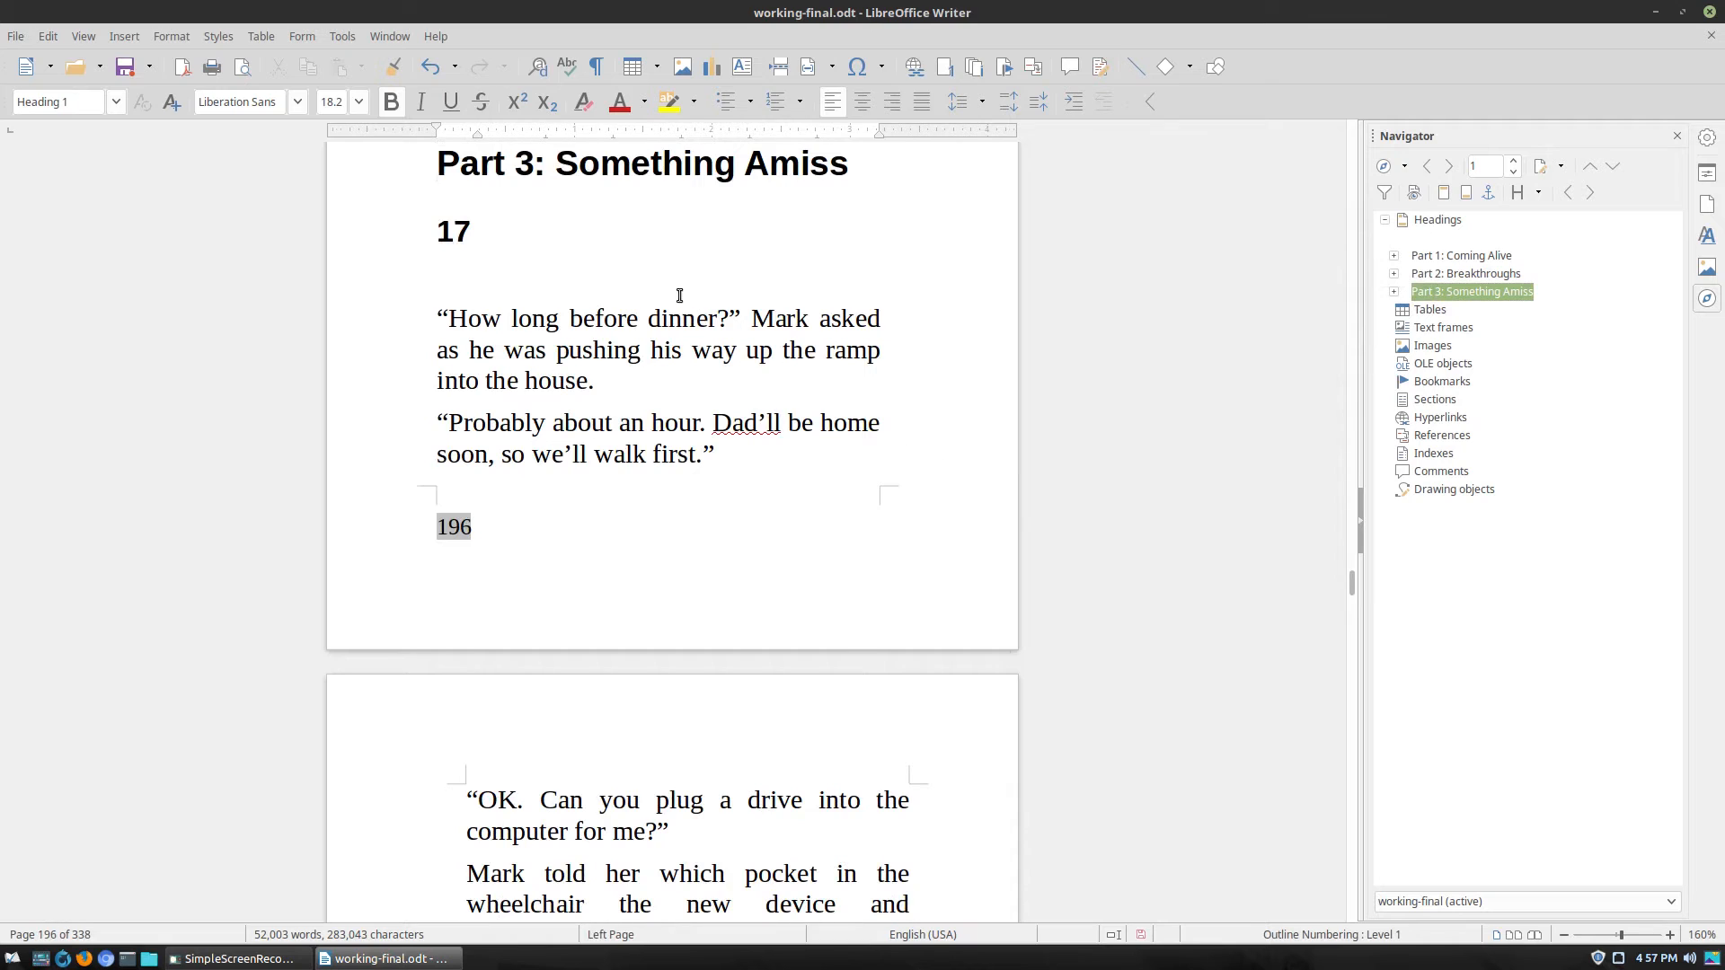
scroll(677, 296, up, 4)
click(587, 456)
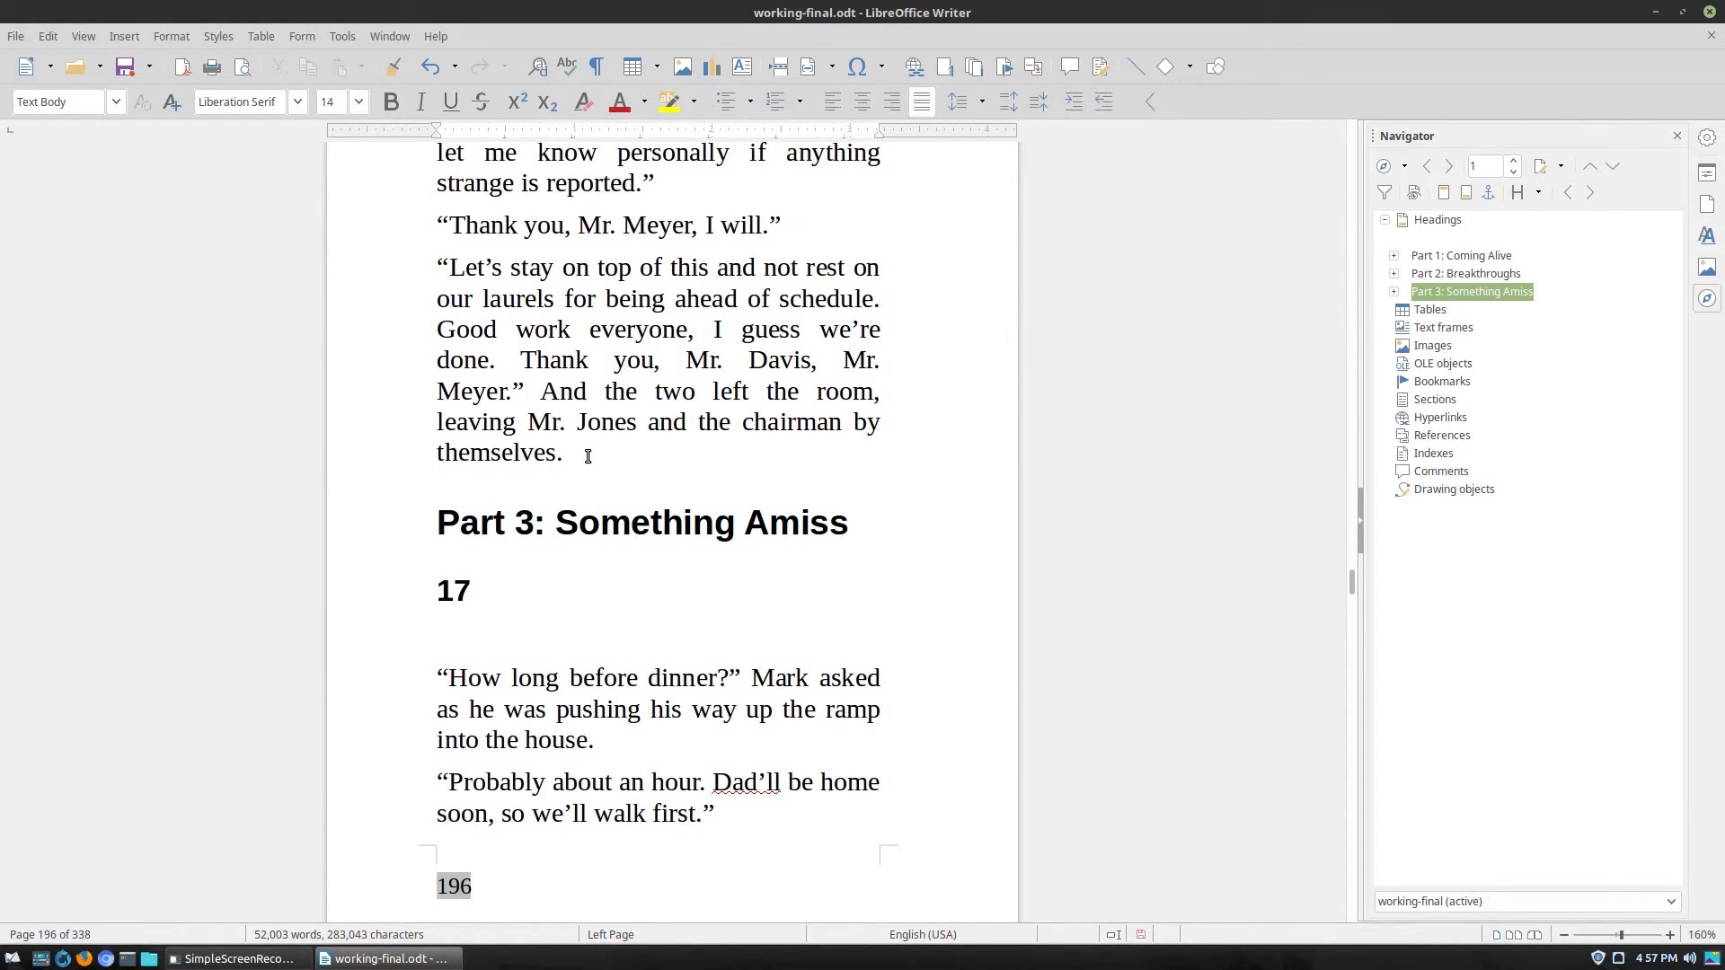
click(117, 39)
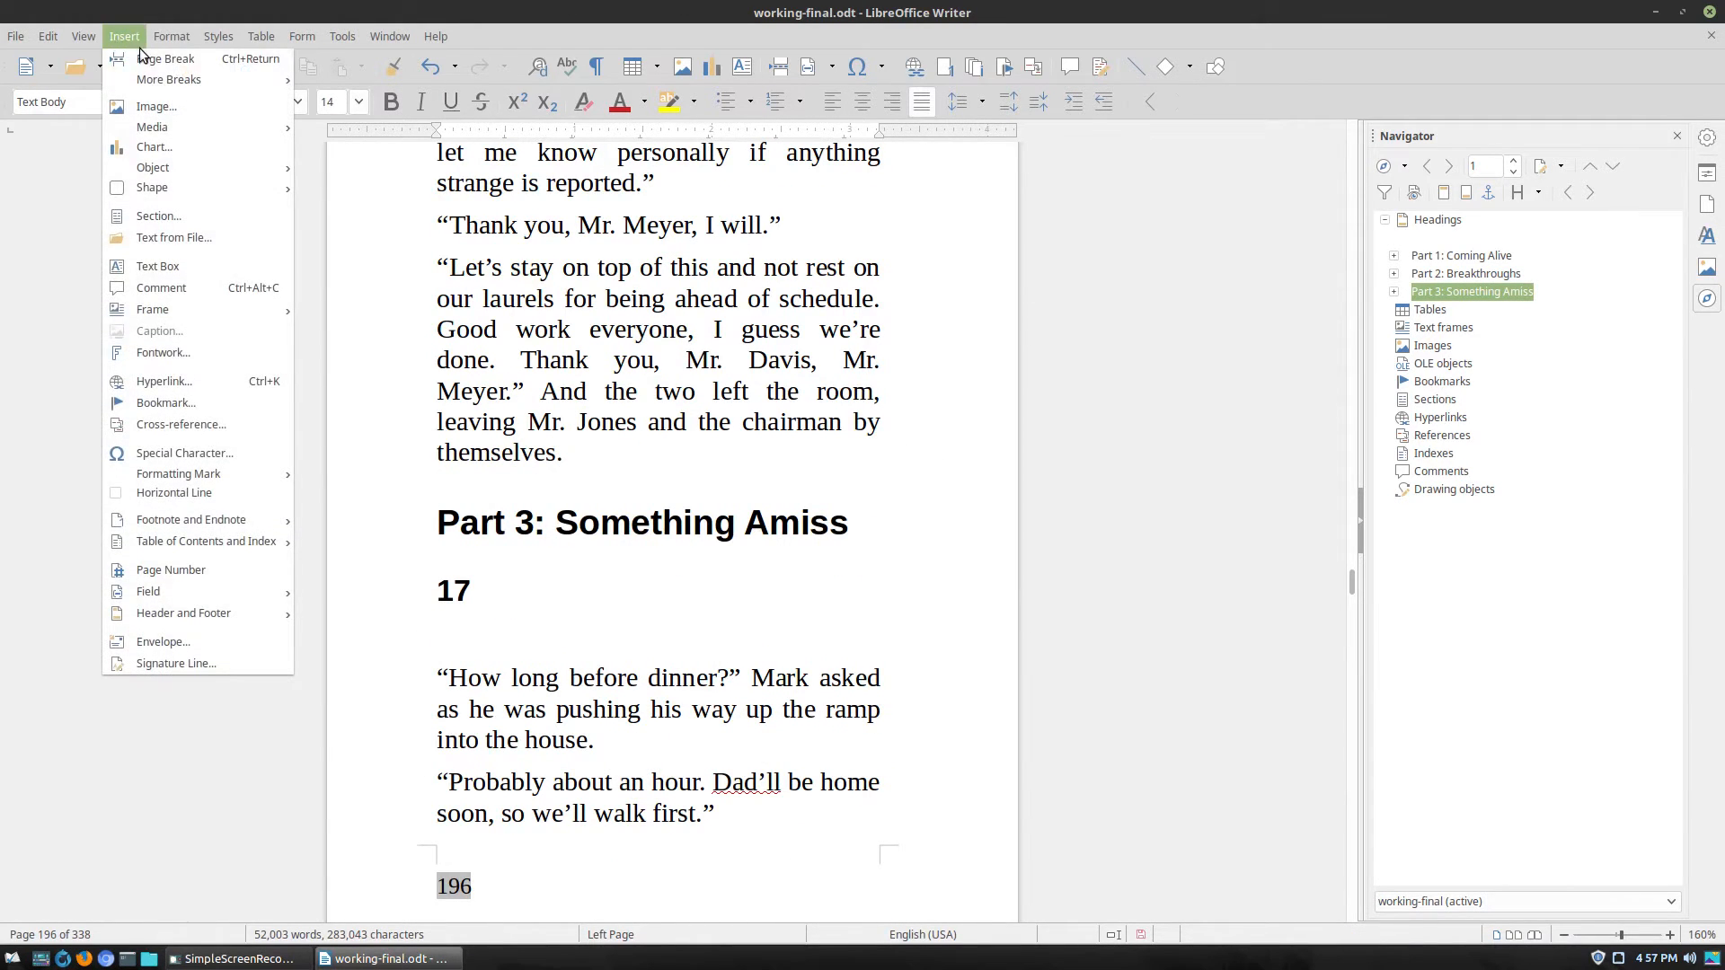
mouse_move(162, 80)
click(342, 129)
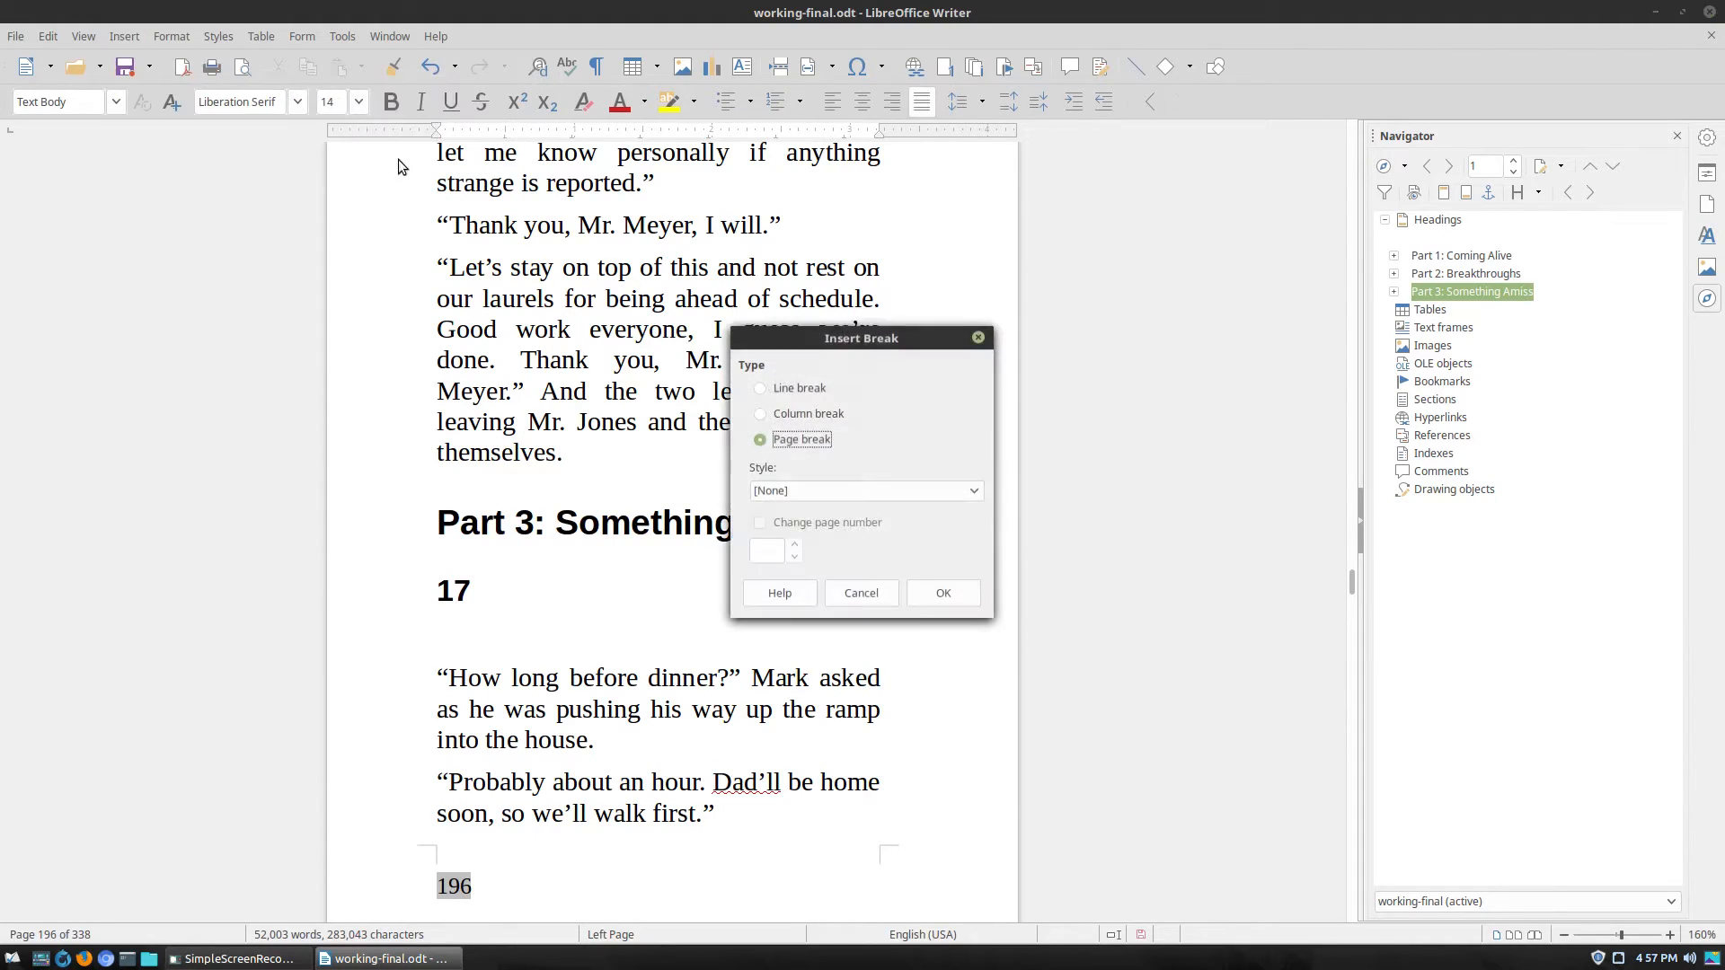
click(839, 493)
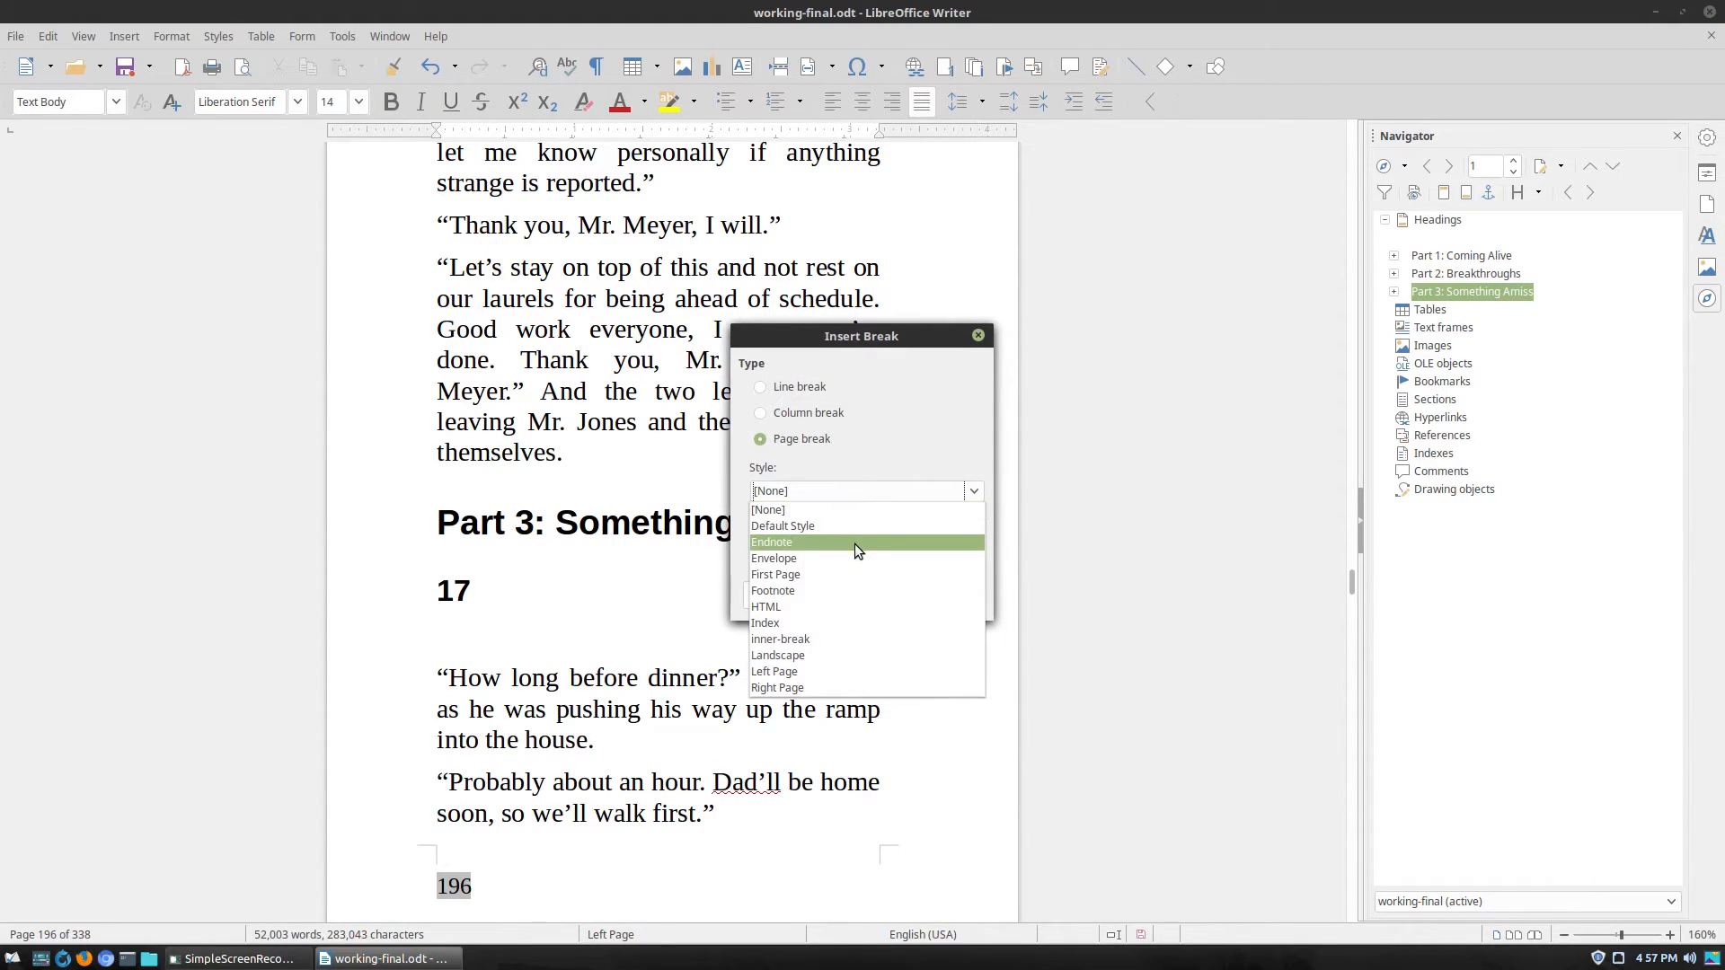
click(844, 574)
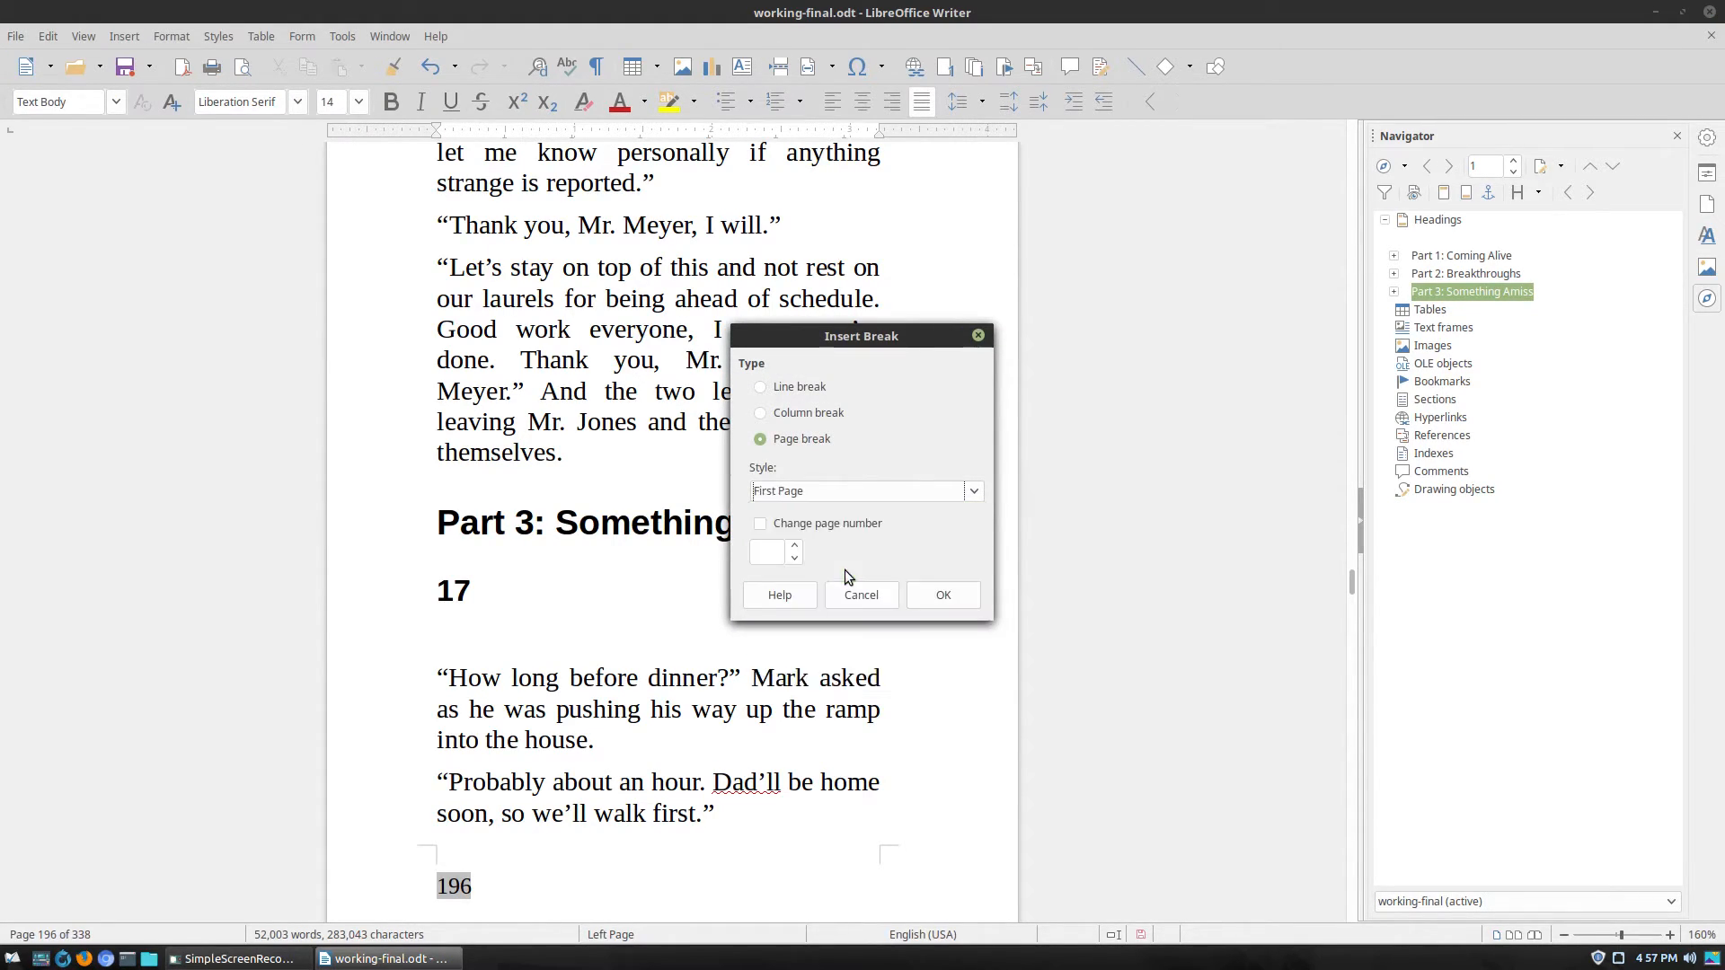
click(944, 596)
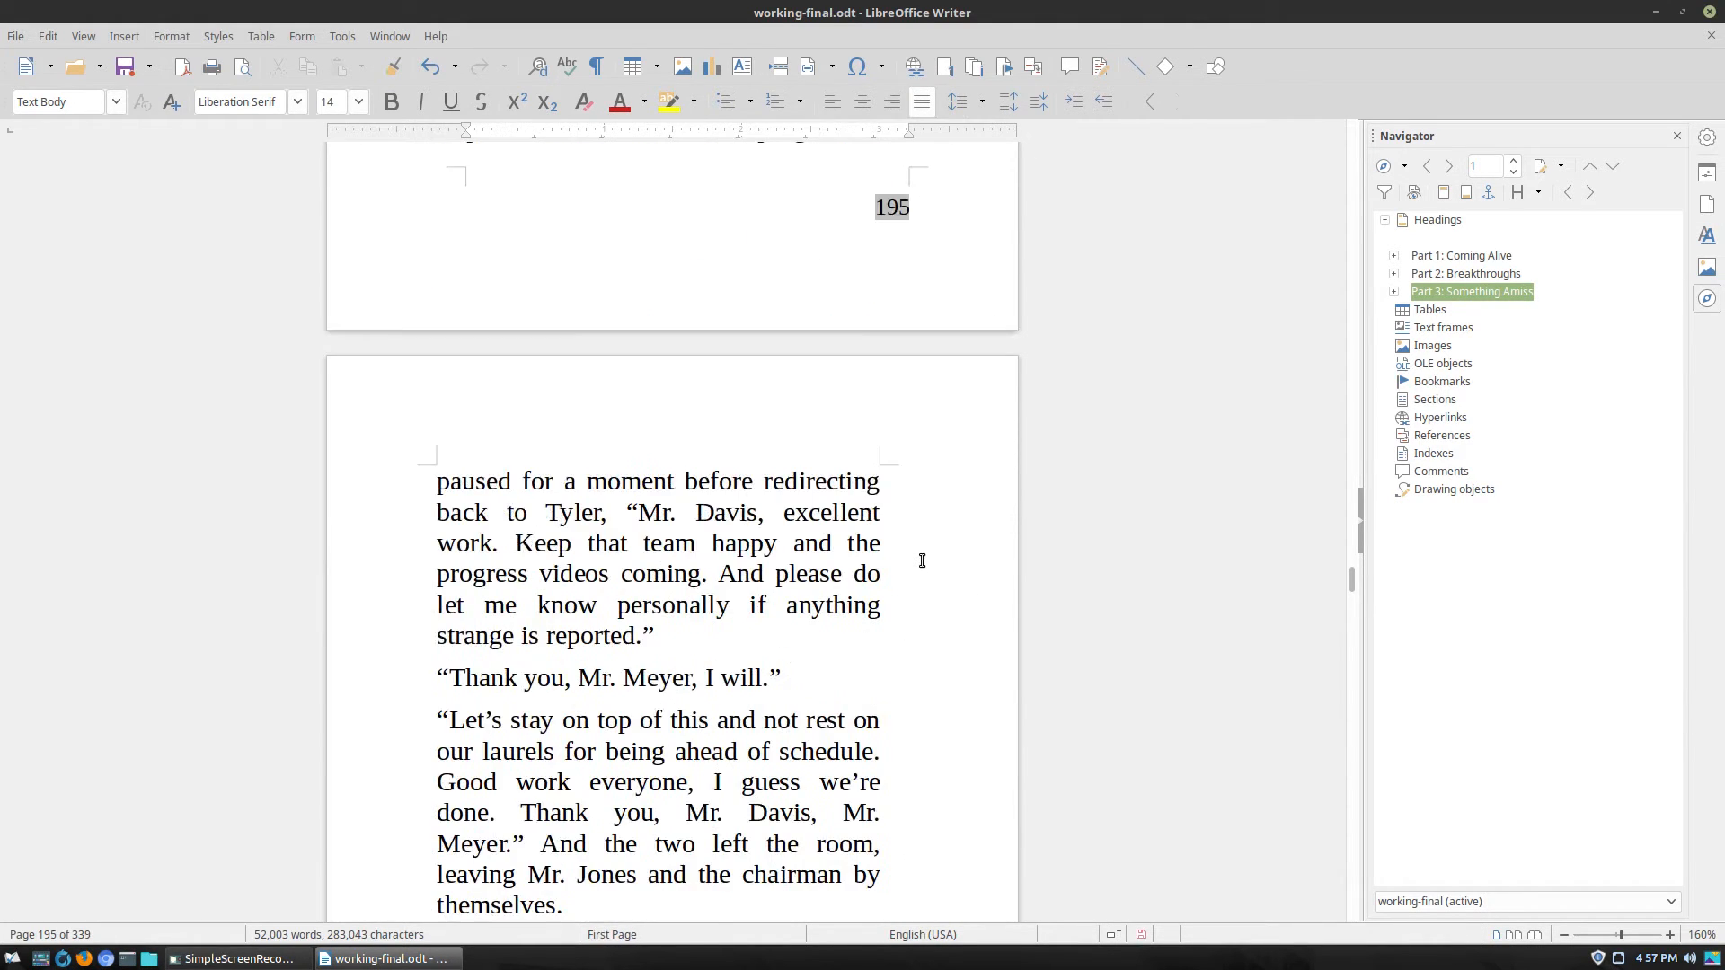
Review the pages before and after the new page break at Part 3.
scroll(854, 359, down, 5)
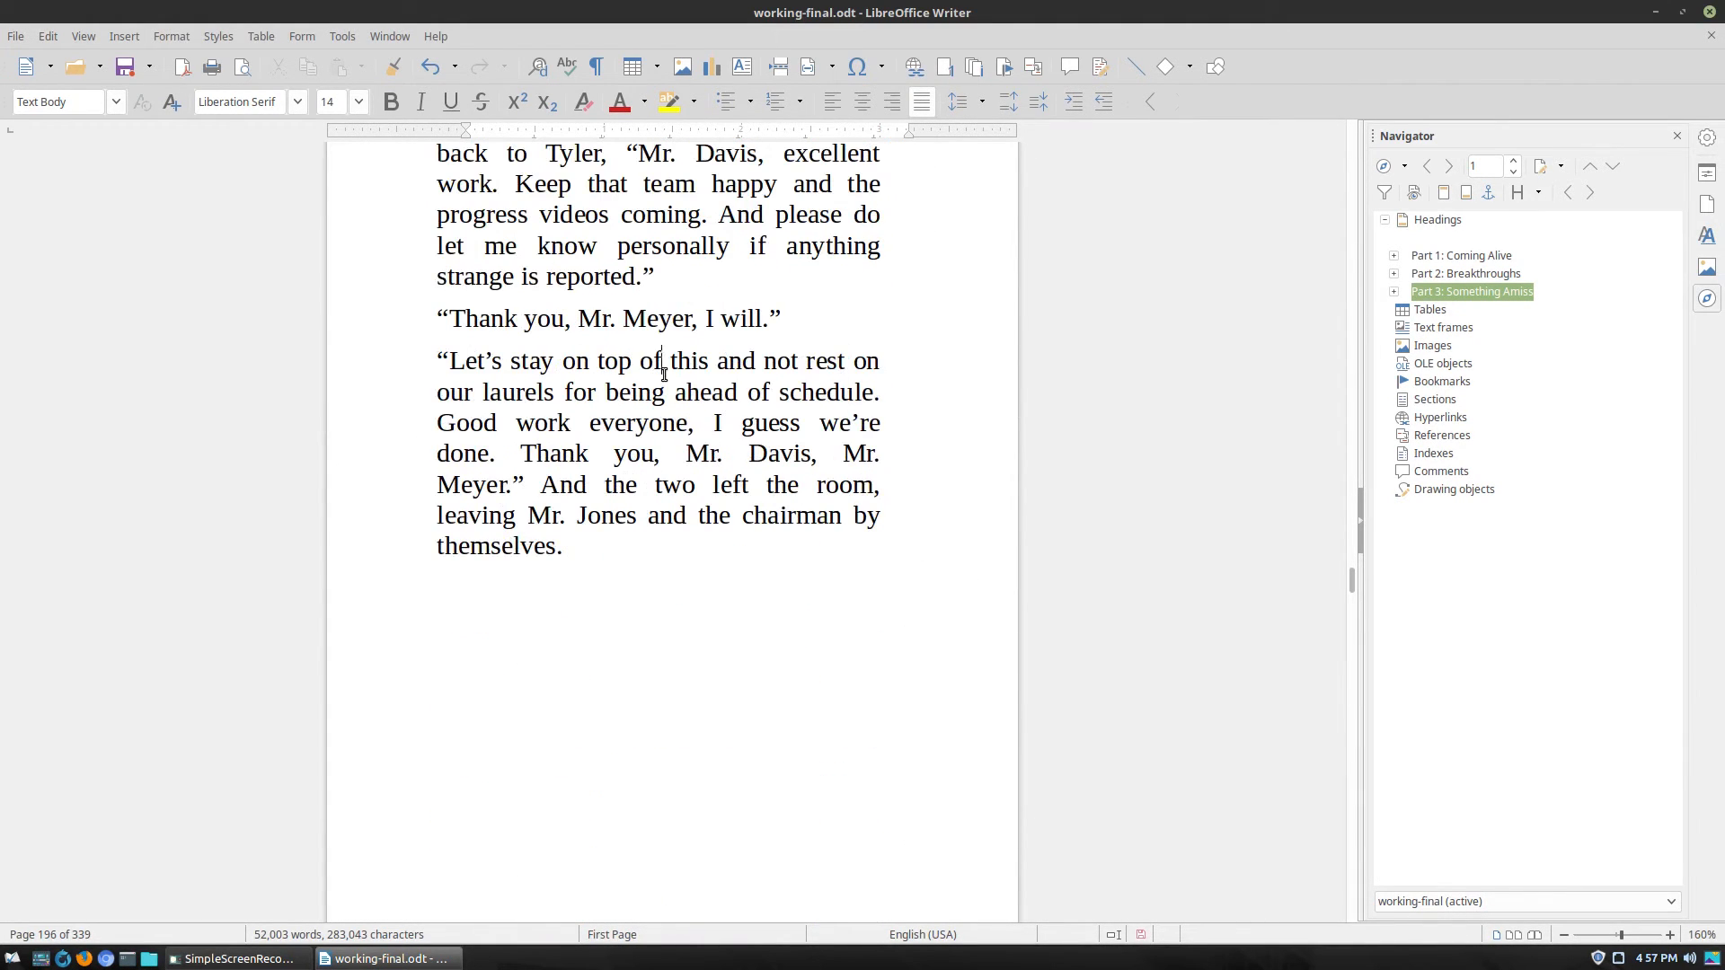
scroll(670, 381, down, 8)
scroll(670, 384, down, 20)
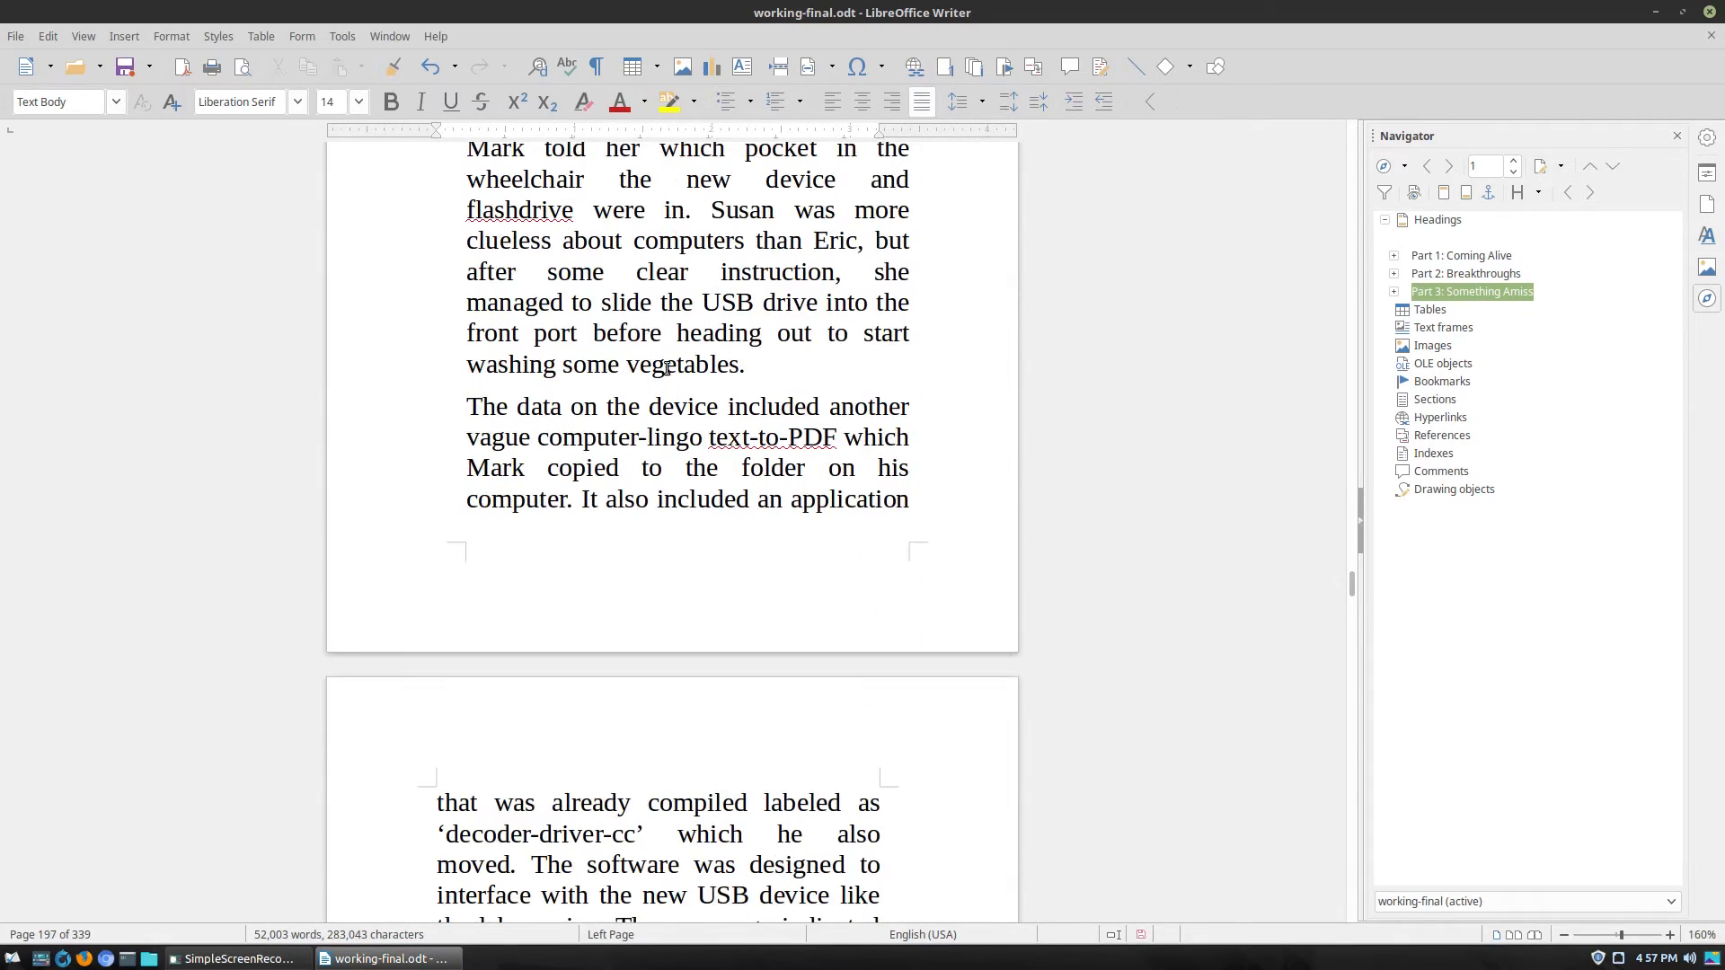
scroll(573, 611, up, 15)
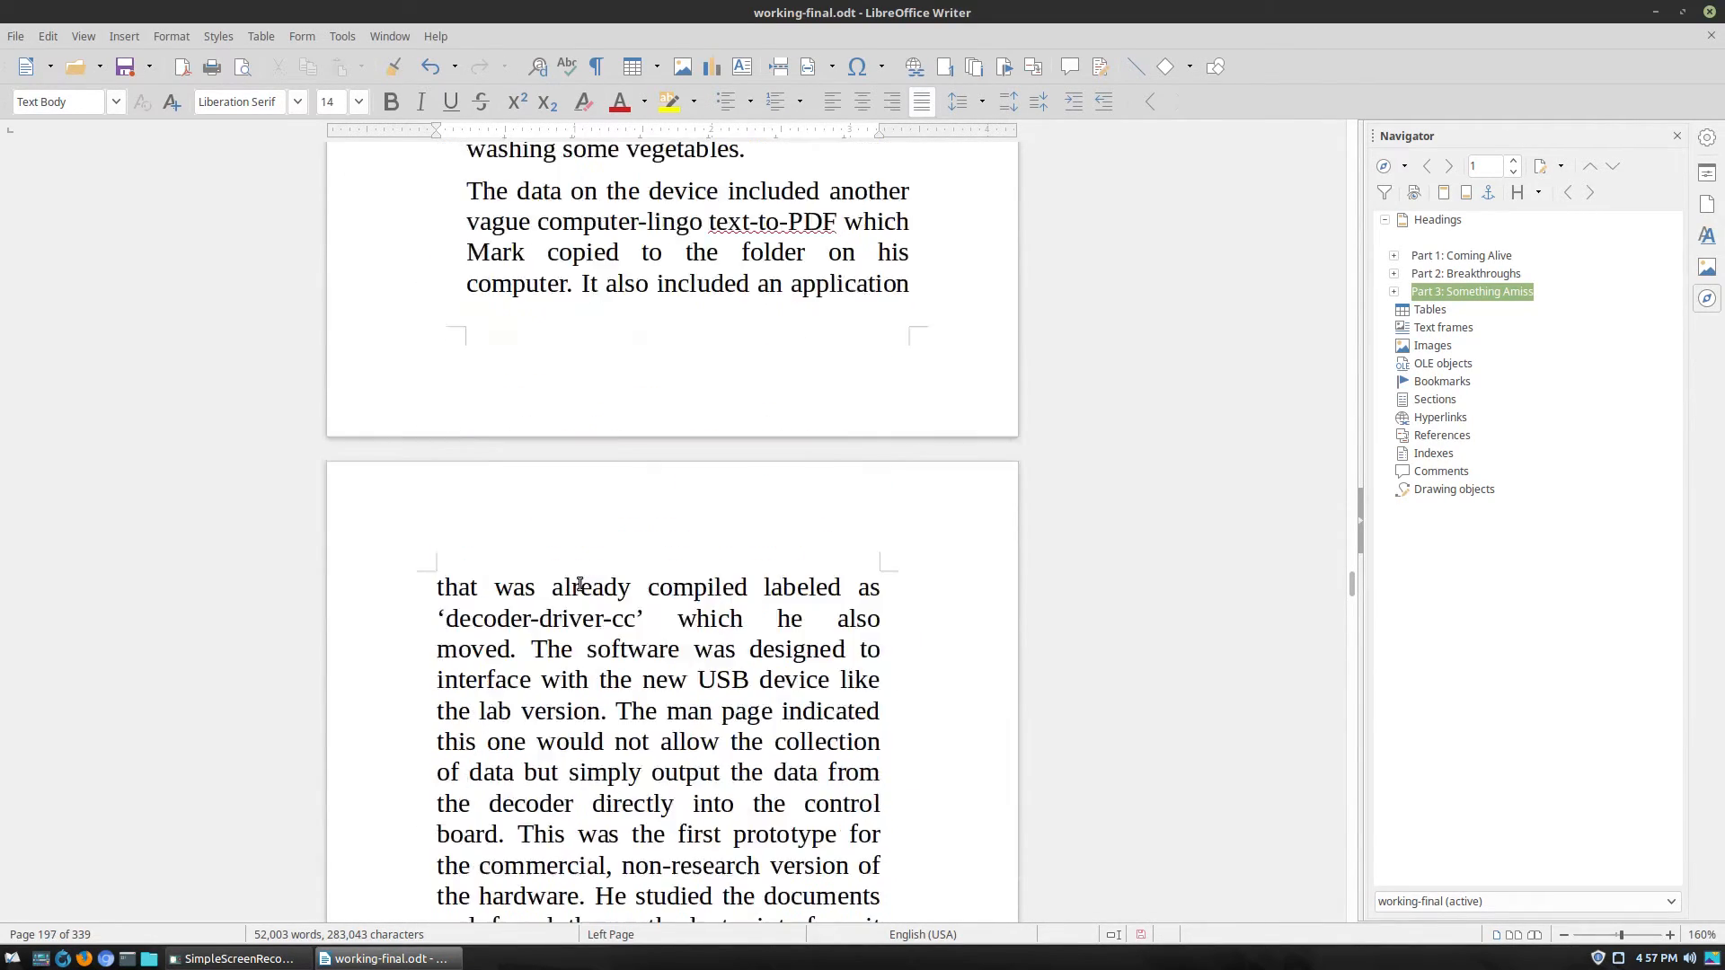
scroll(578, 584, up, 5)
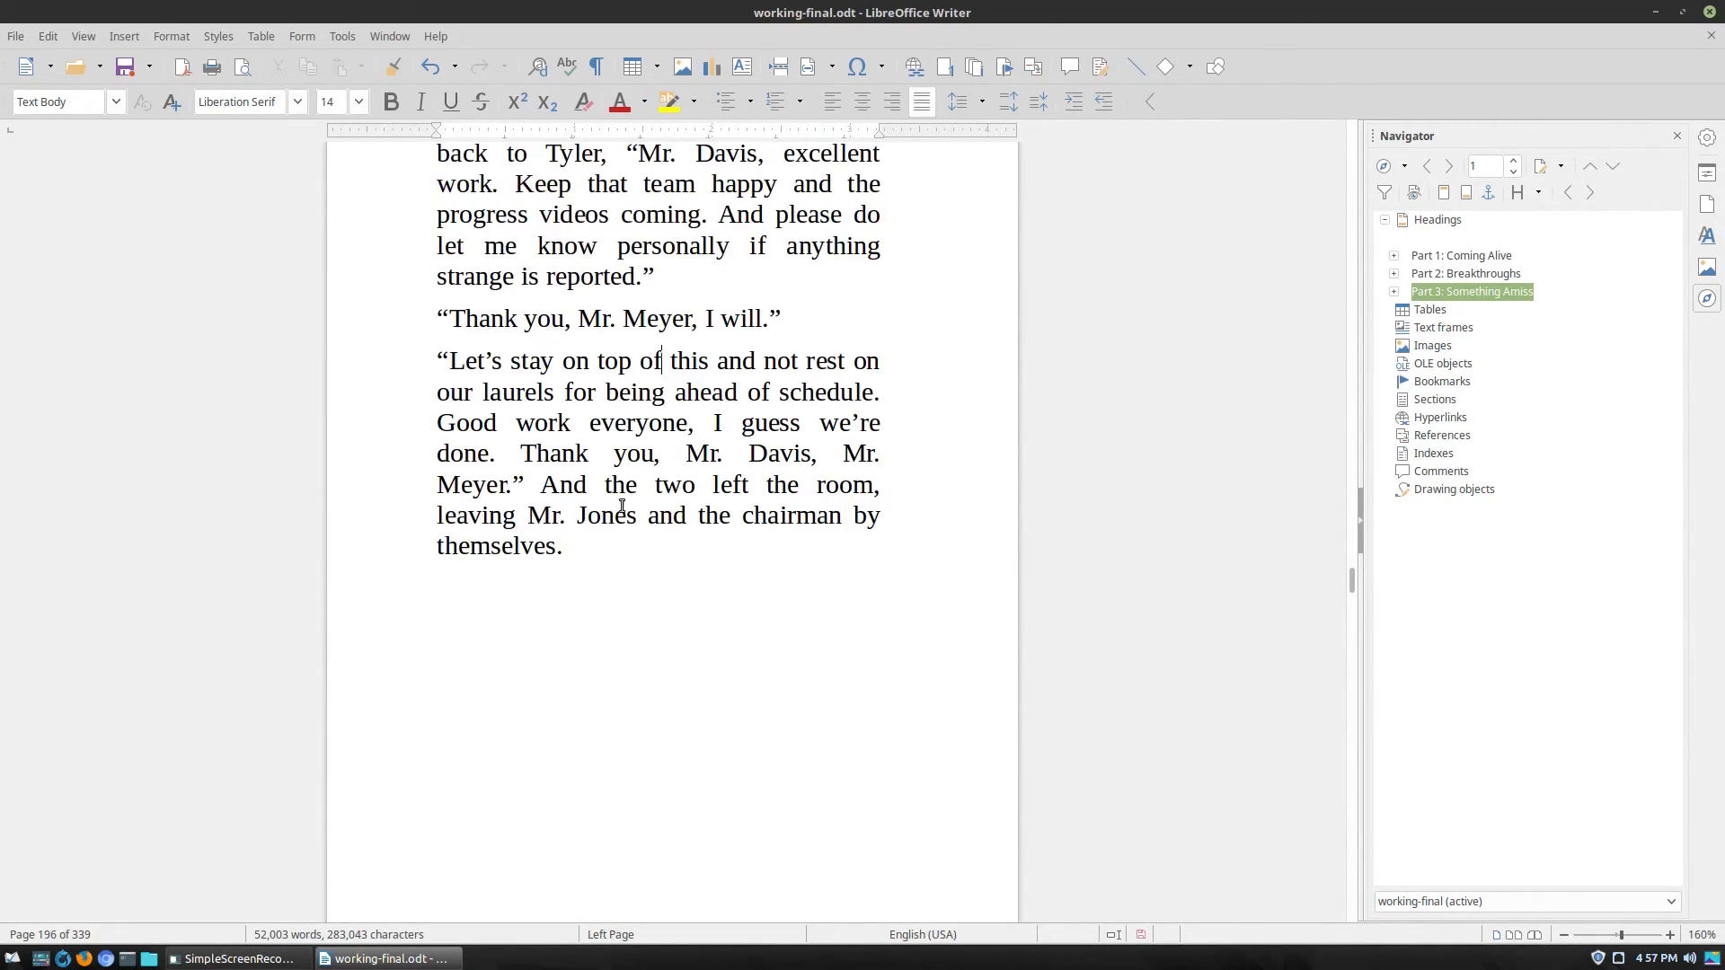
Examine the page format and layout properties of the last page before Part 3.
click(649, 420)
click(1705, 205)
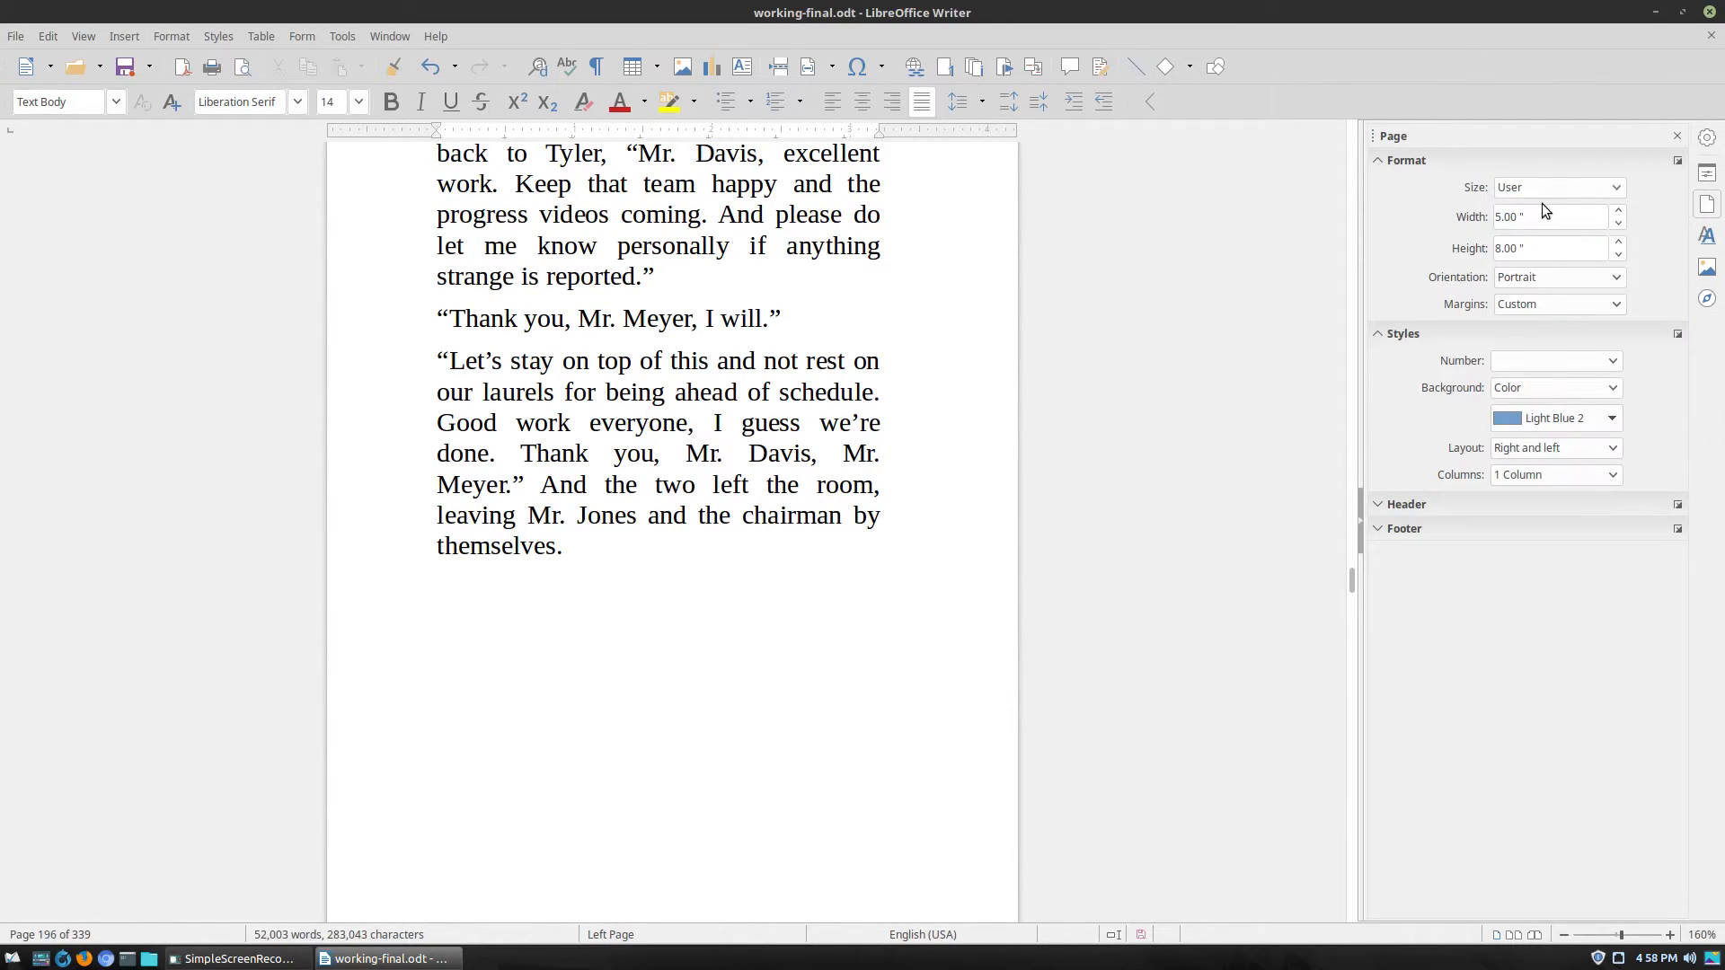
click(1705, 205)
click(1705, 205)
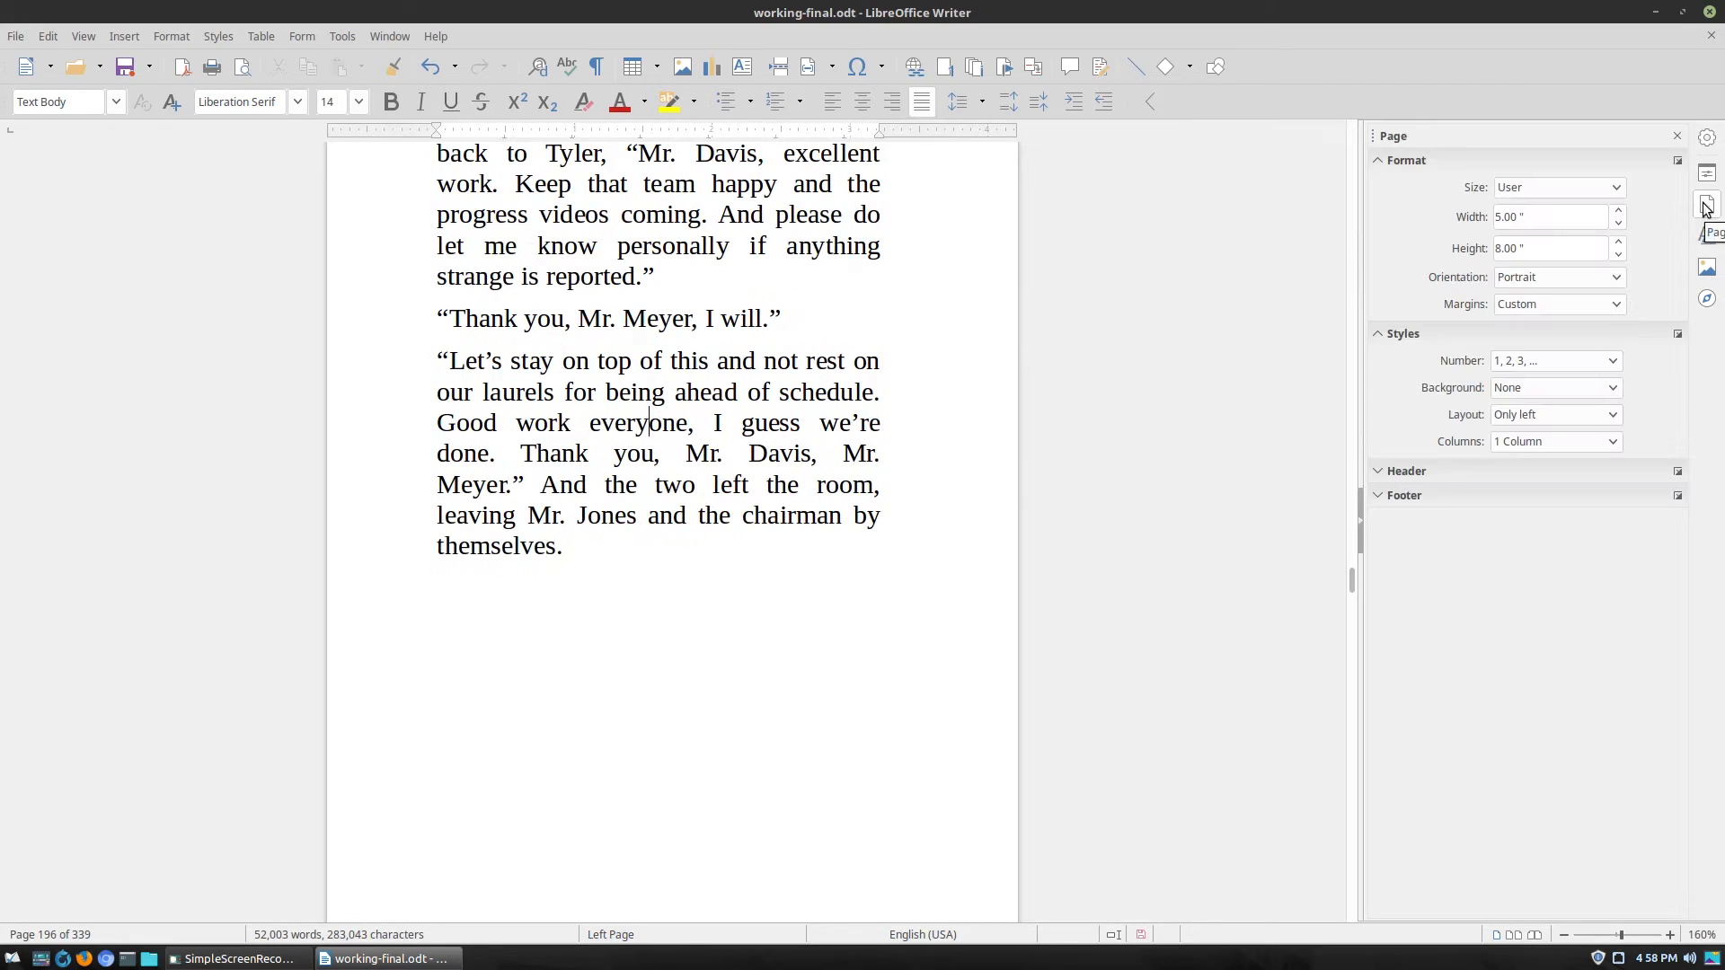
scroll(1394, 169, up, 3)
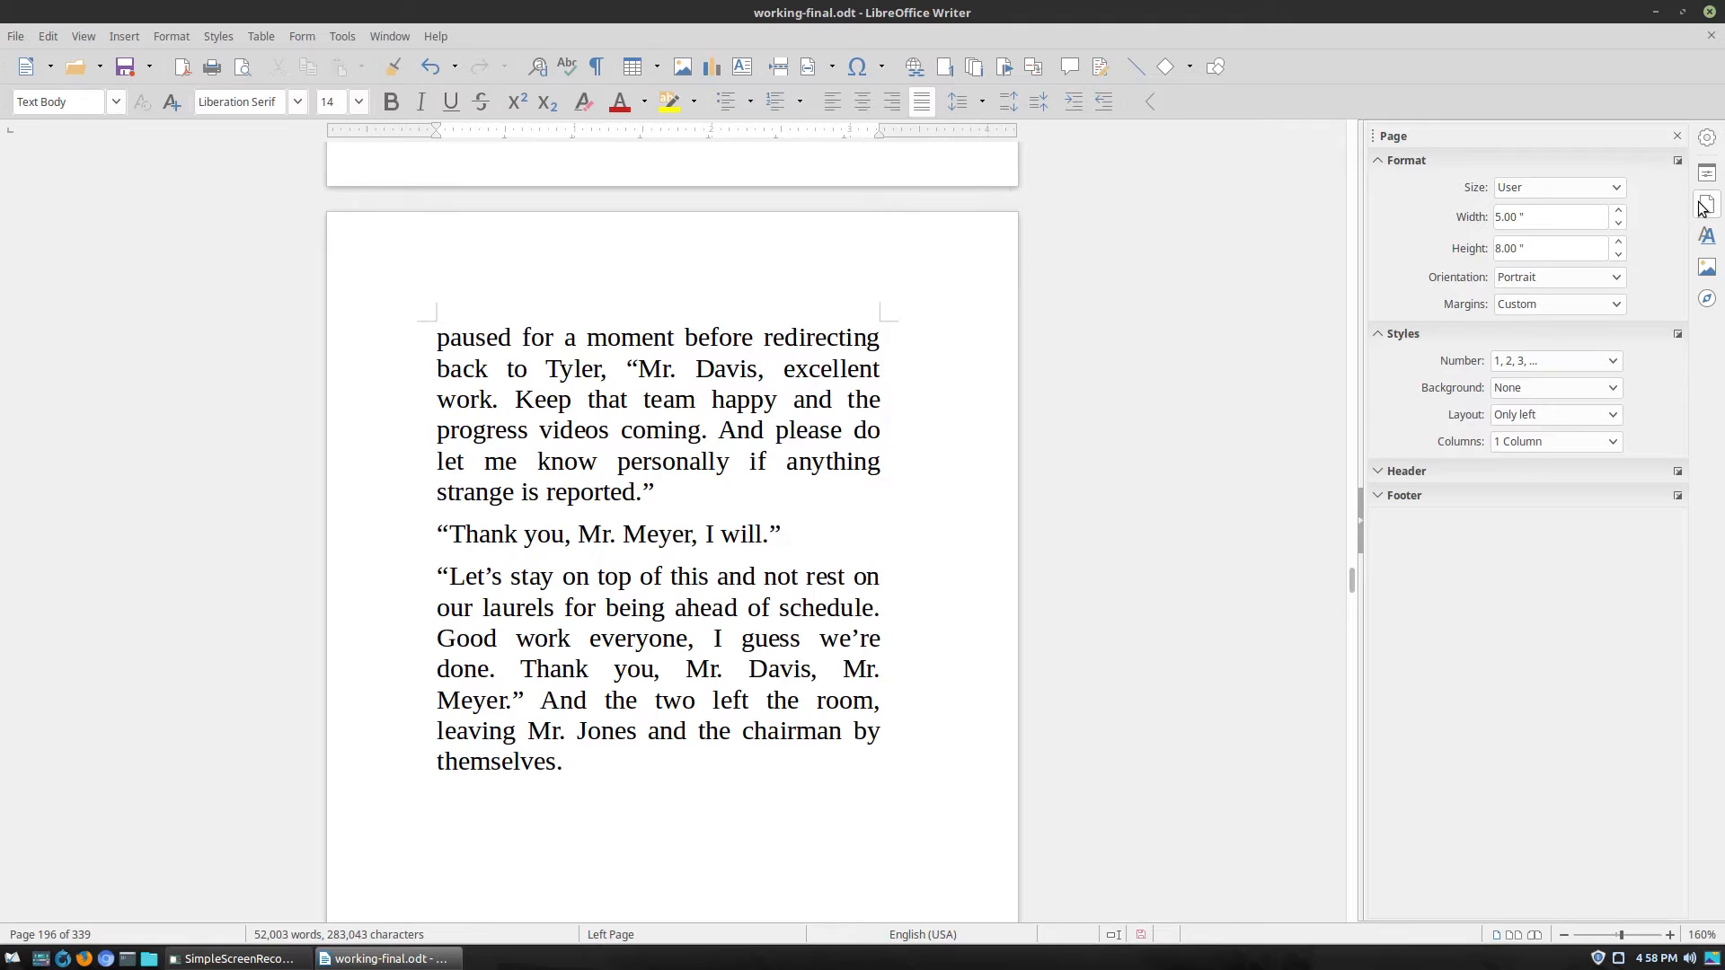
Check the page styles applied to the last page before Part 3 and to the Part 3 opening page.
click(1706, 236)
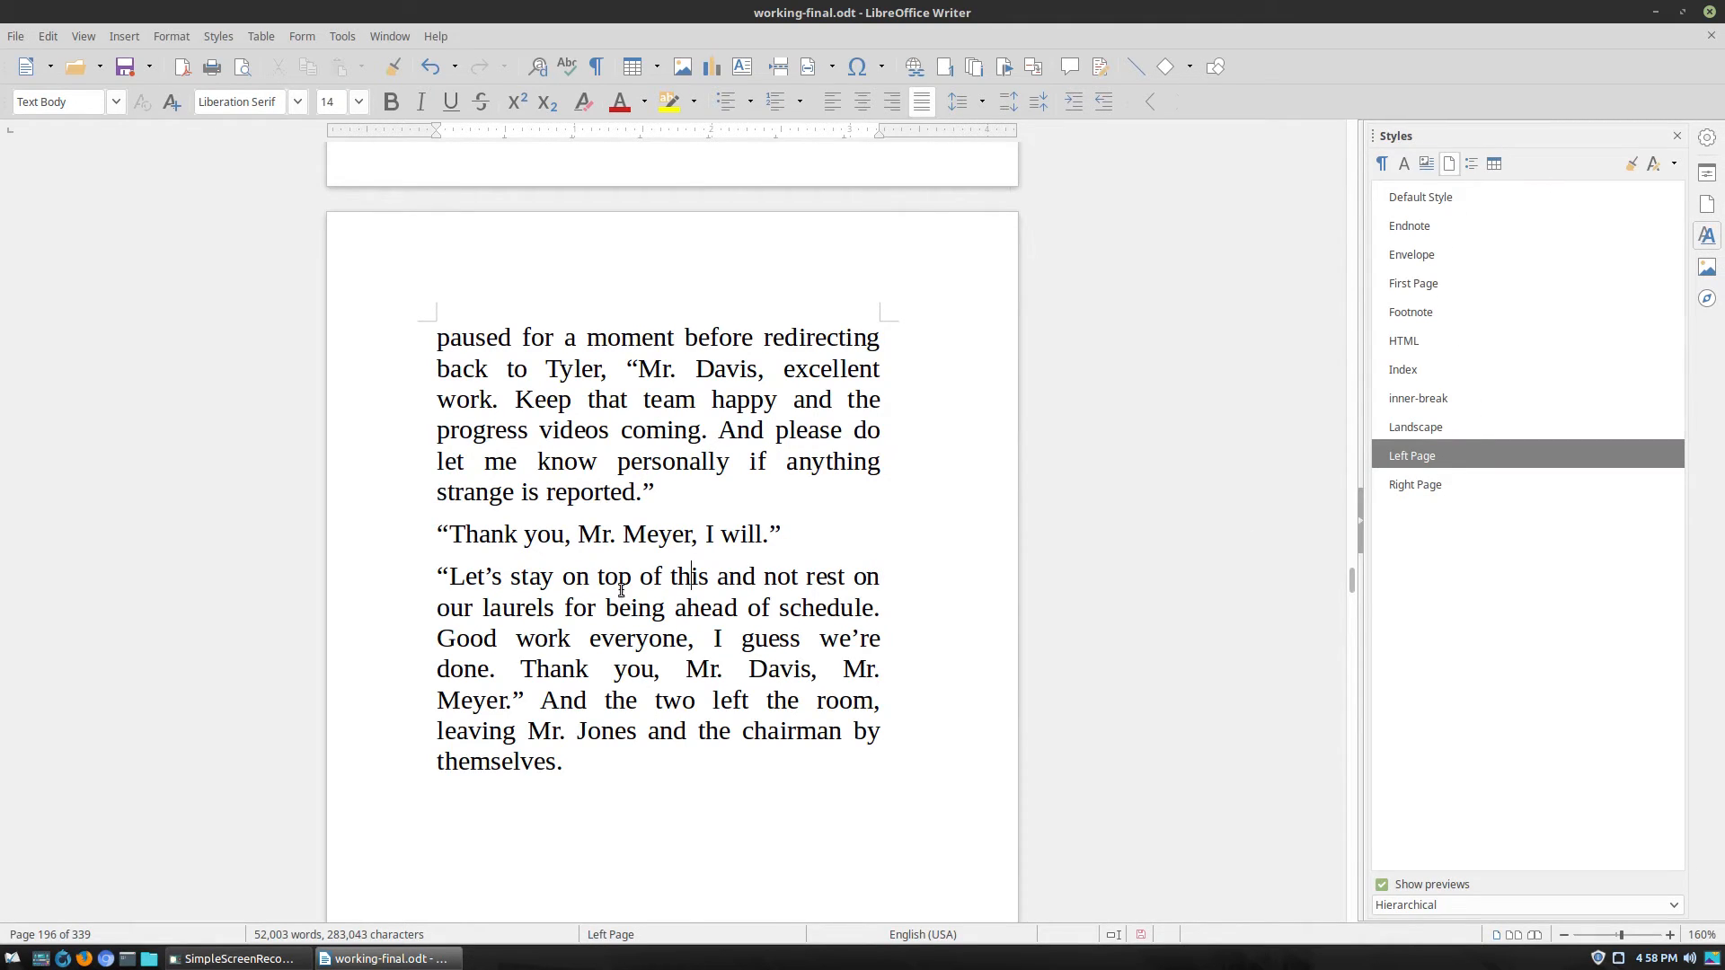
click(573, 576)
scroll(569, 602, down, 1)
scroll(569, 602, down, 9)
click(601, 655)
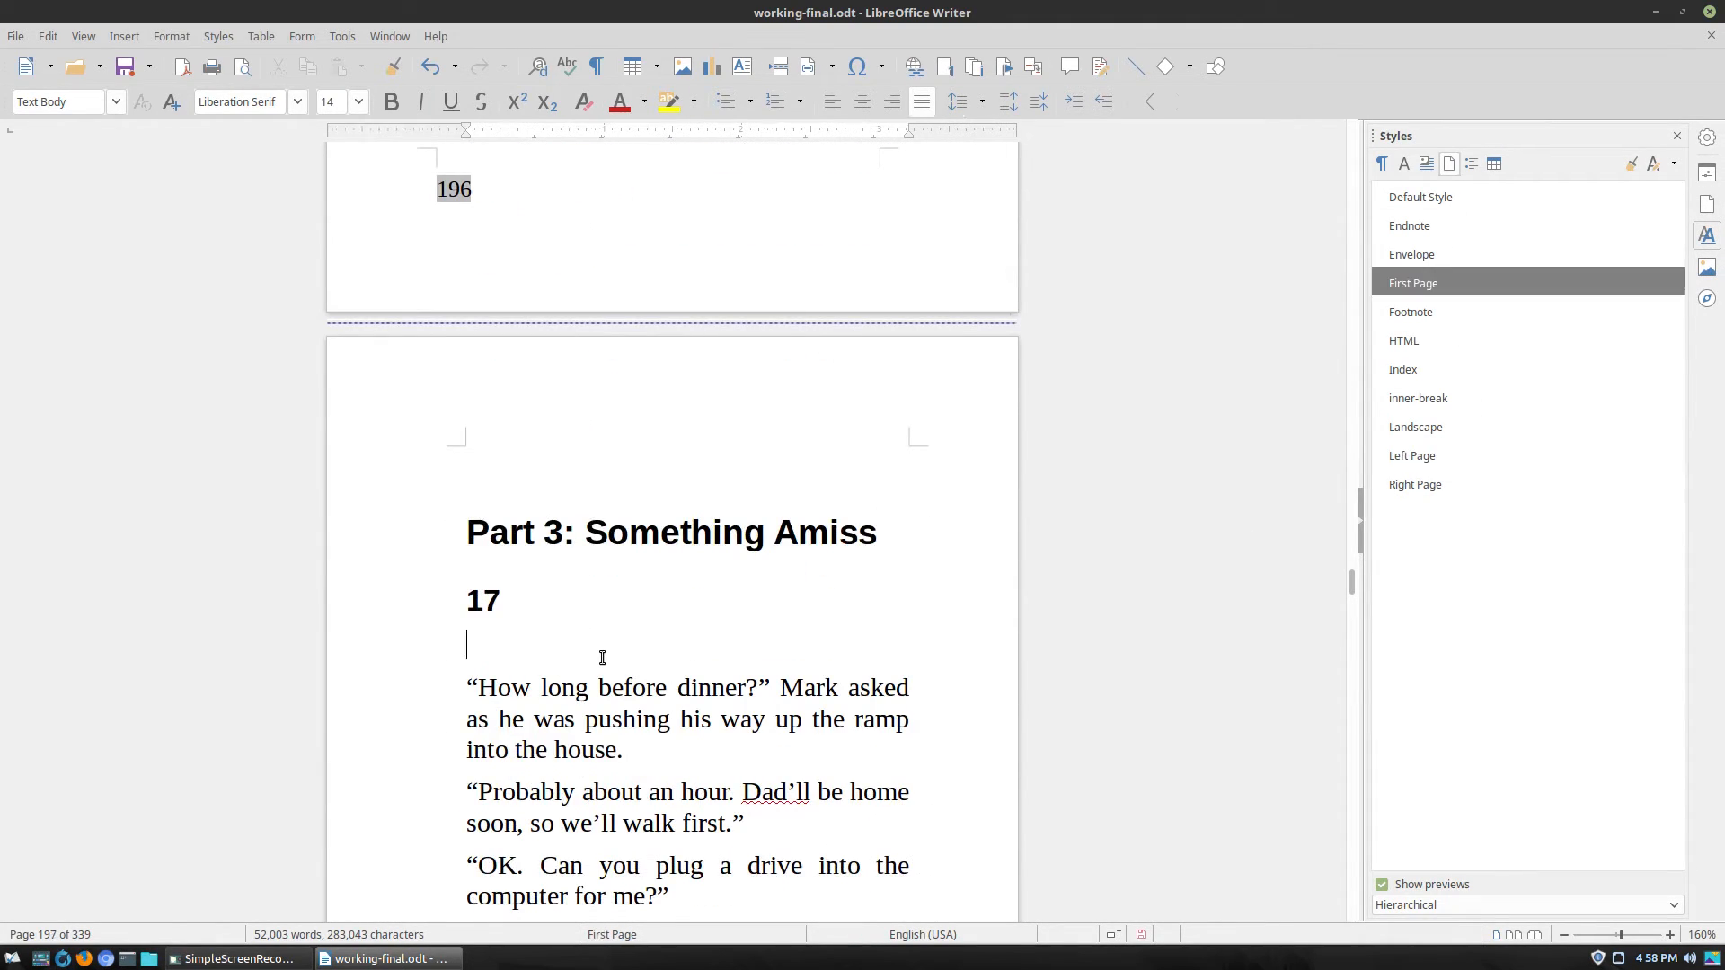
Check the page styles applied along the opening page of Part 3: Something Amiss, from its body text up to its heading.
scroll(916, 493, down, 20)
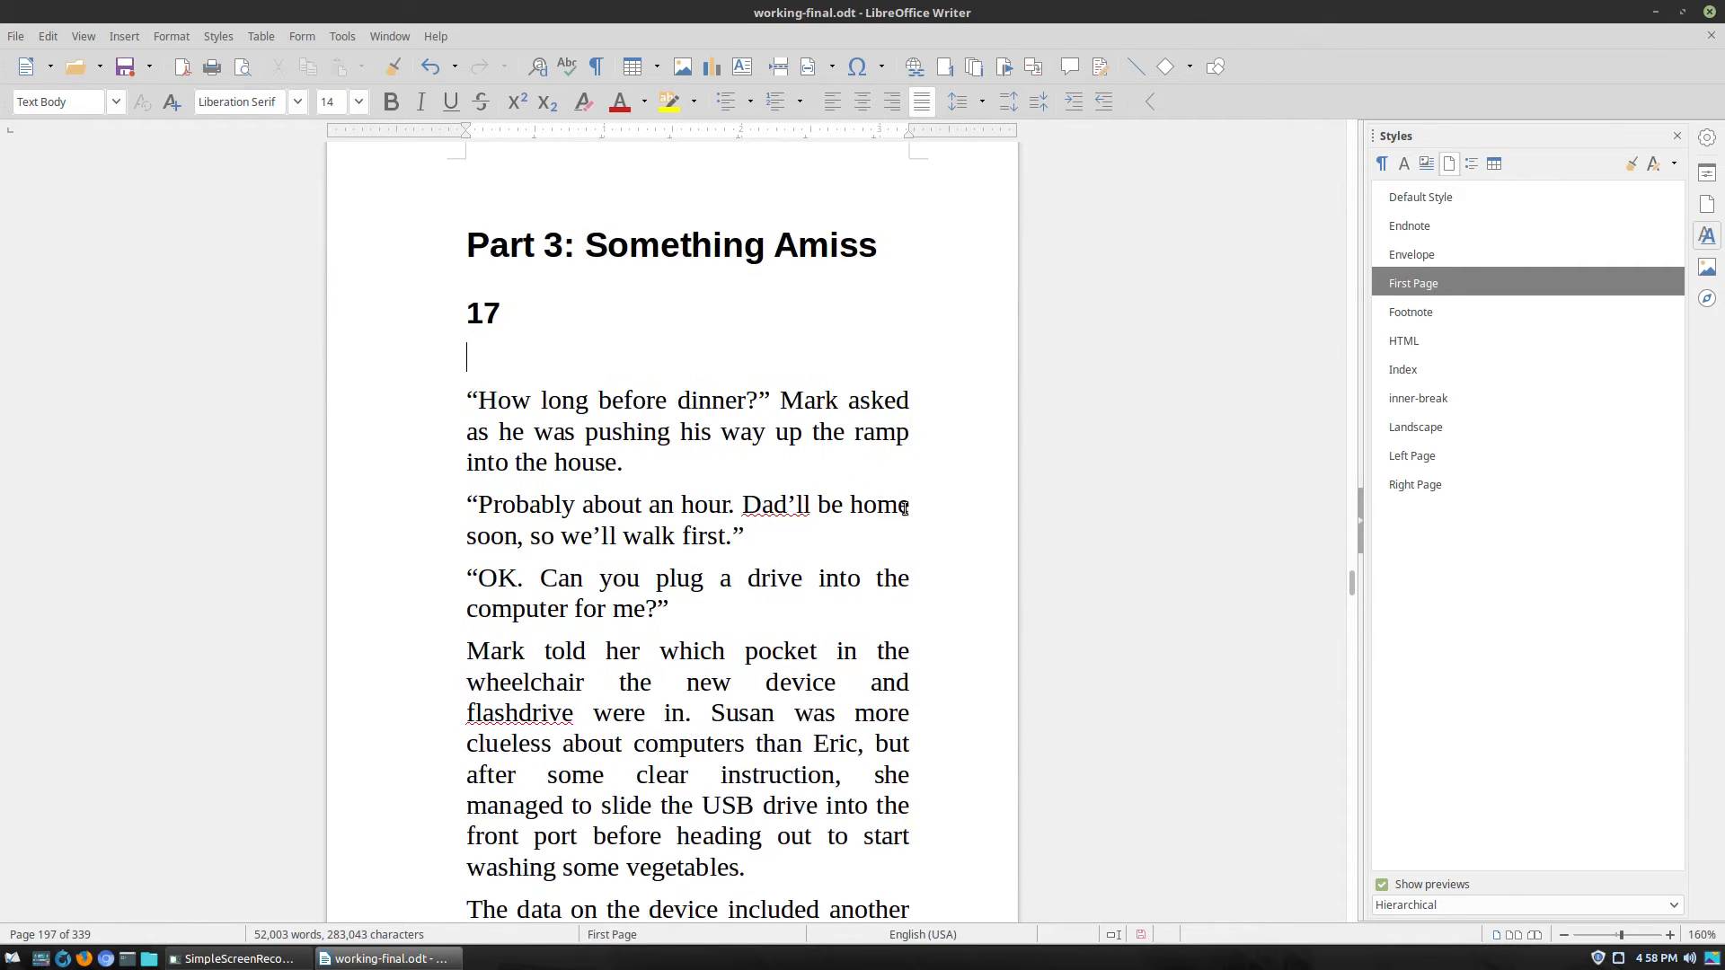
click(688, 618)
scroll(688, 618, up, 18)
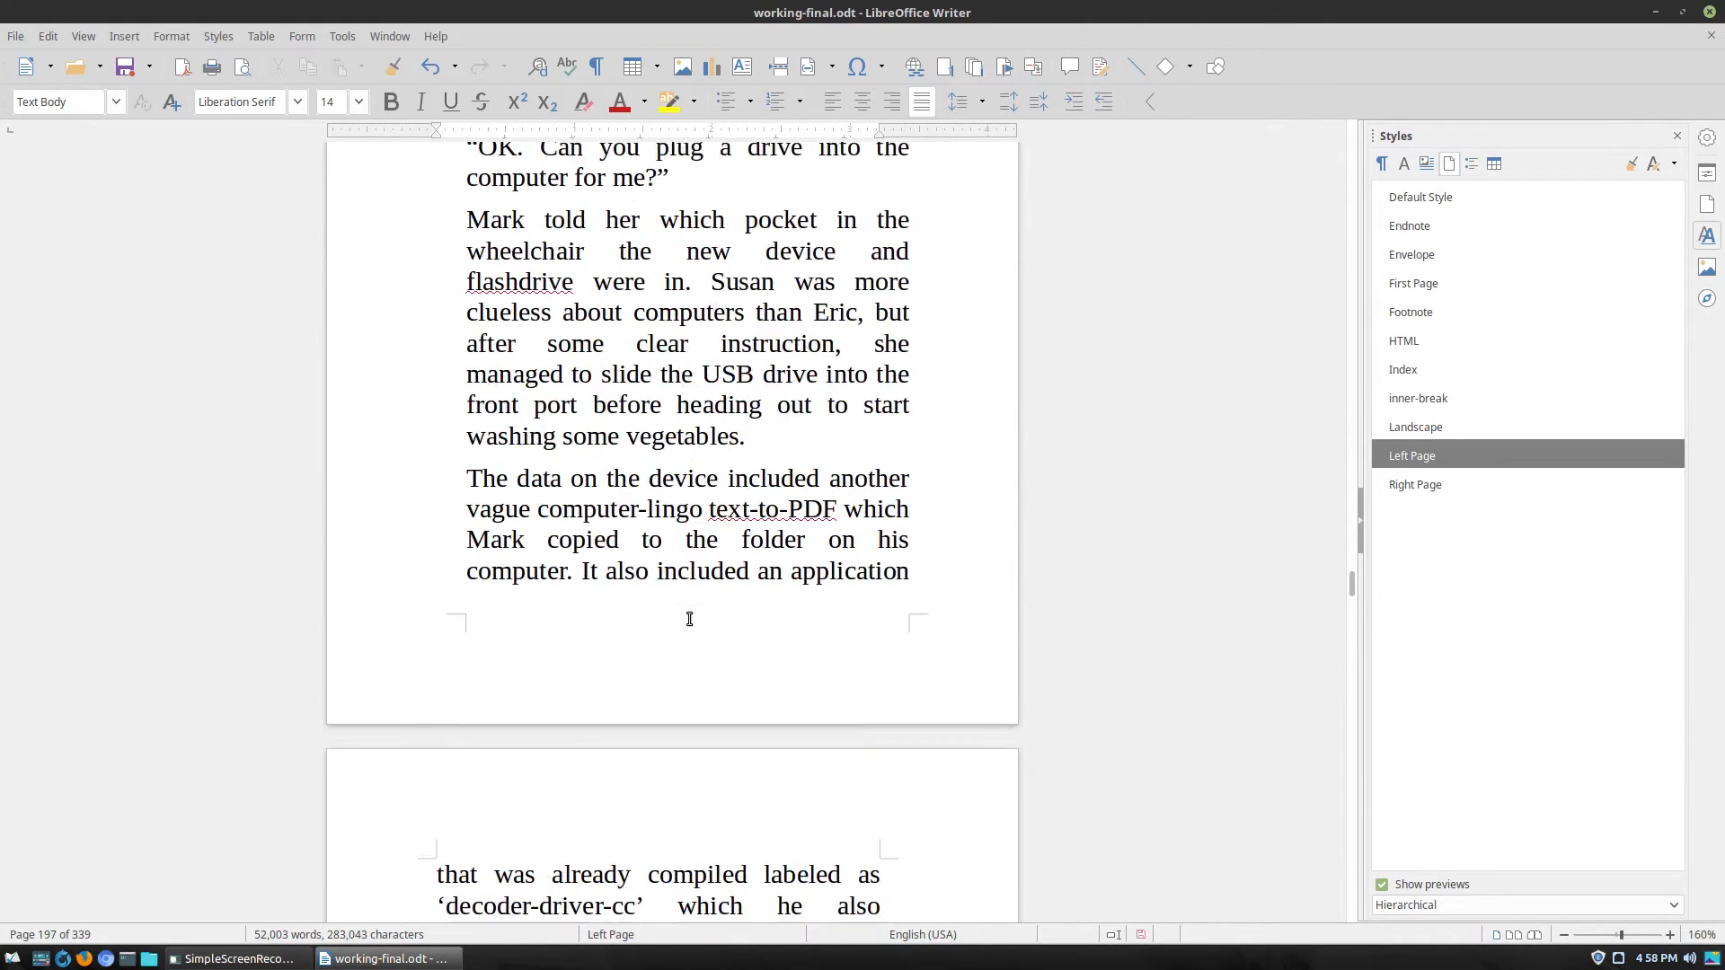
click(520, 597)
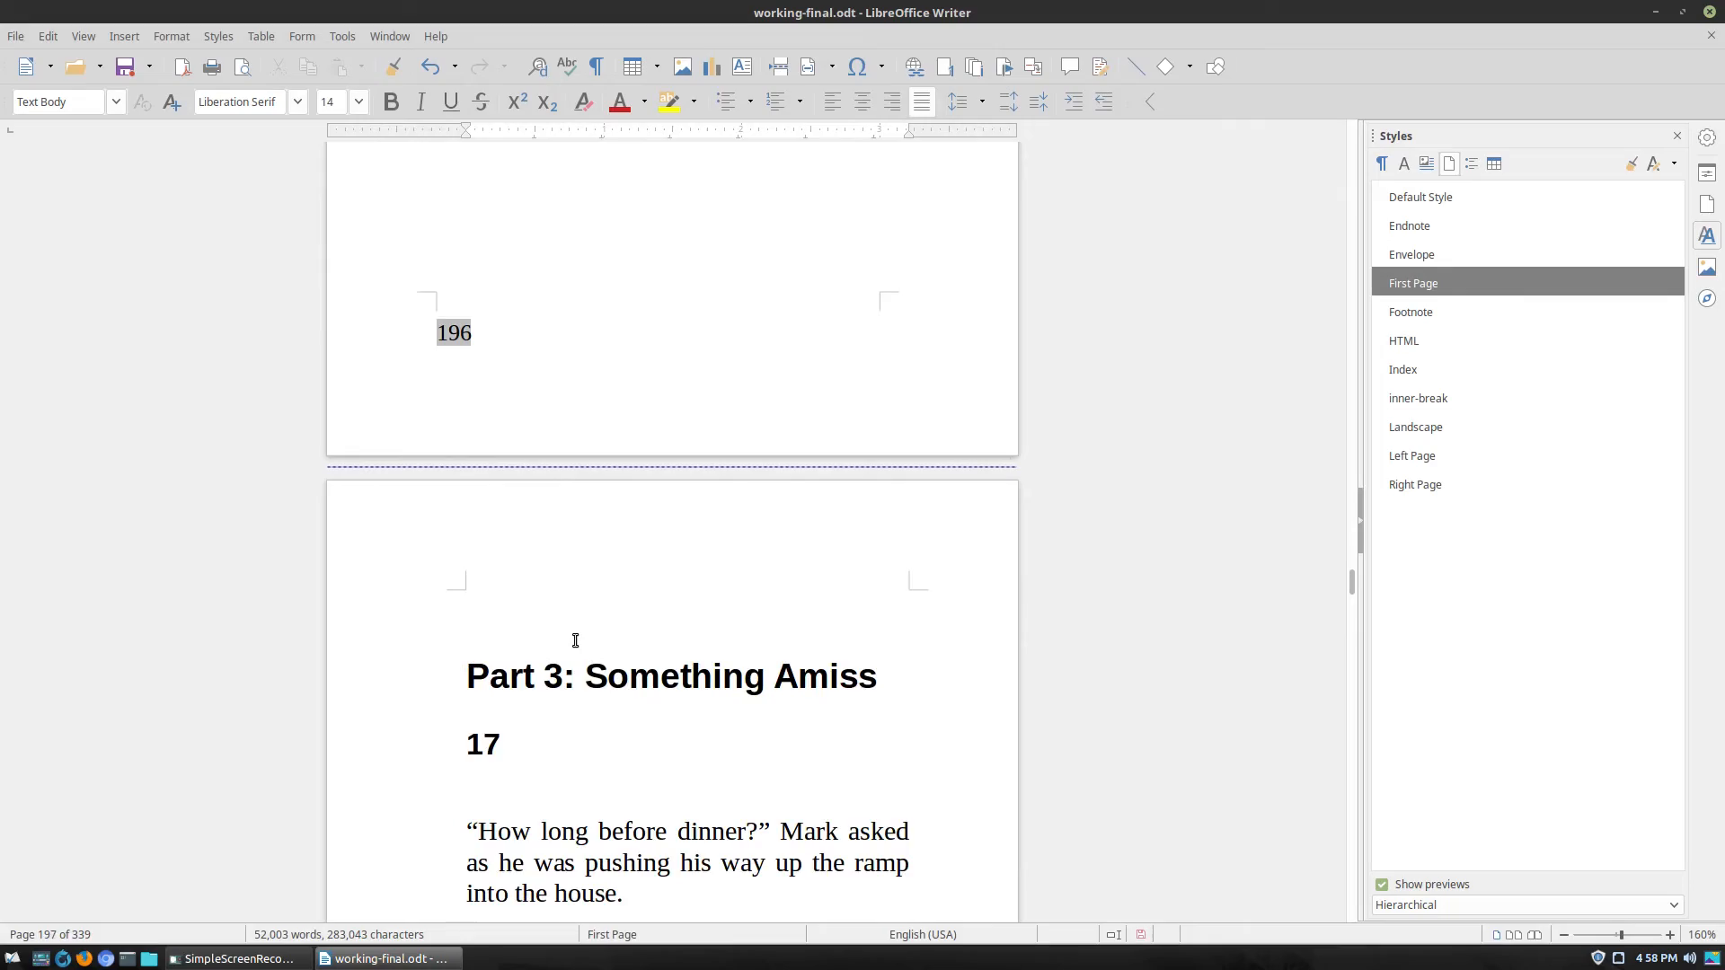
key(Delete)
Return to the early pages of the manuscript and examine the mirrored margins and footer page numbers on pages 6 and 7.
scroll(895, 375, up, 2)
scroll(895, 376, up, 20)
scroll(1333, 513, down, 5)
drag(1355, 595, 1422, 160)
scroll(927, 362, down, 5)
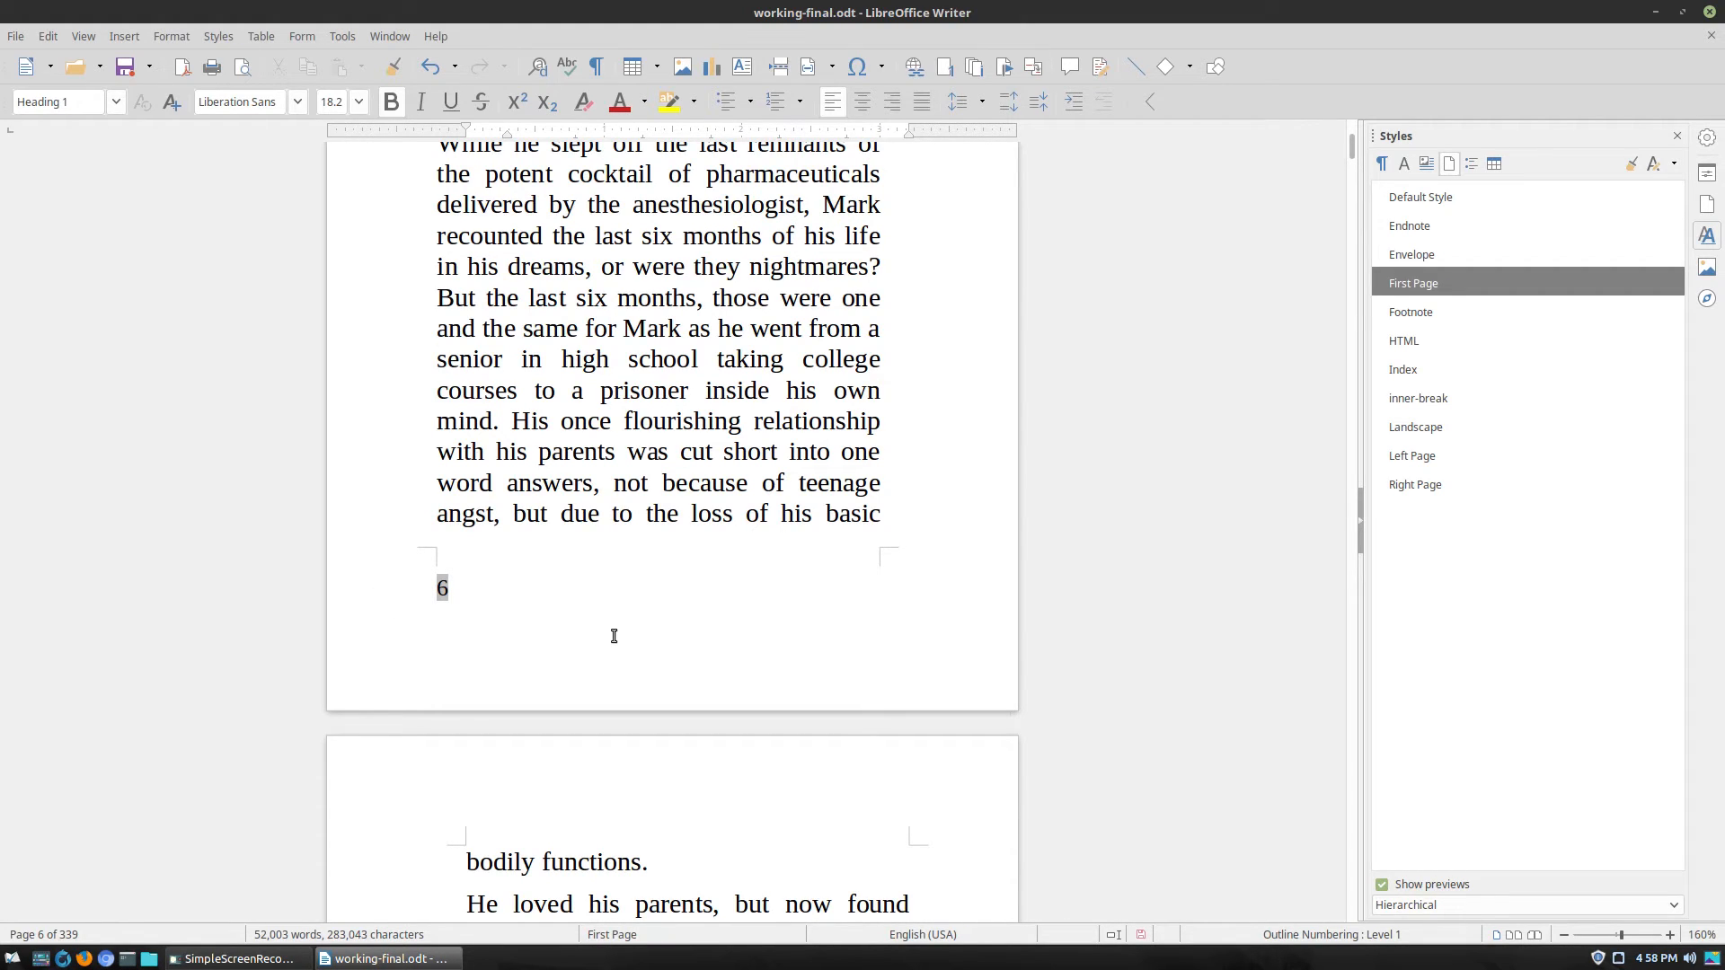
scroll(613, 636, down, 15)
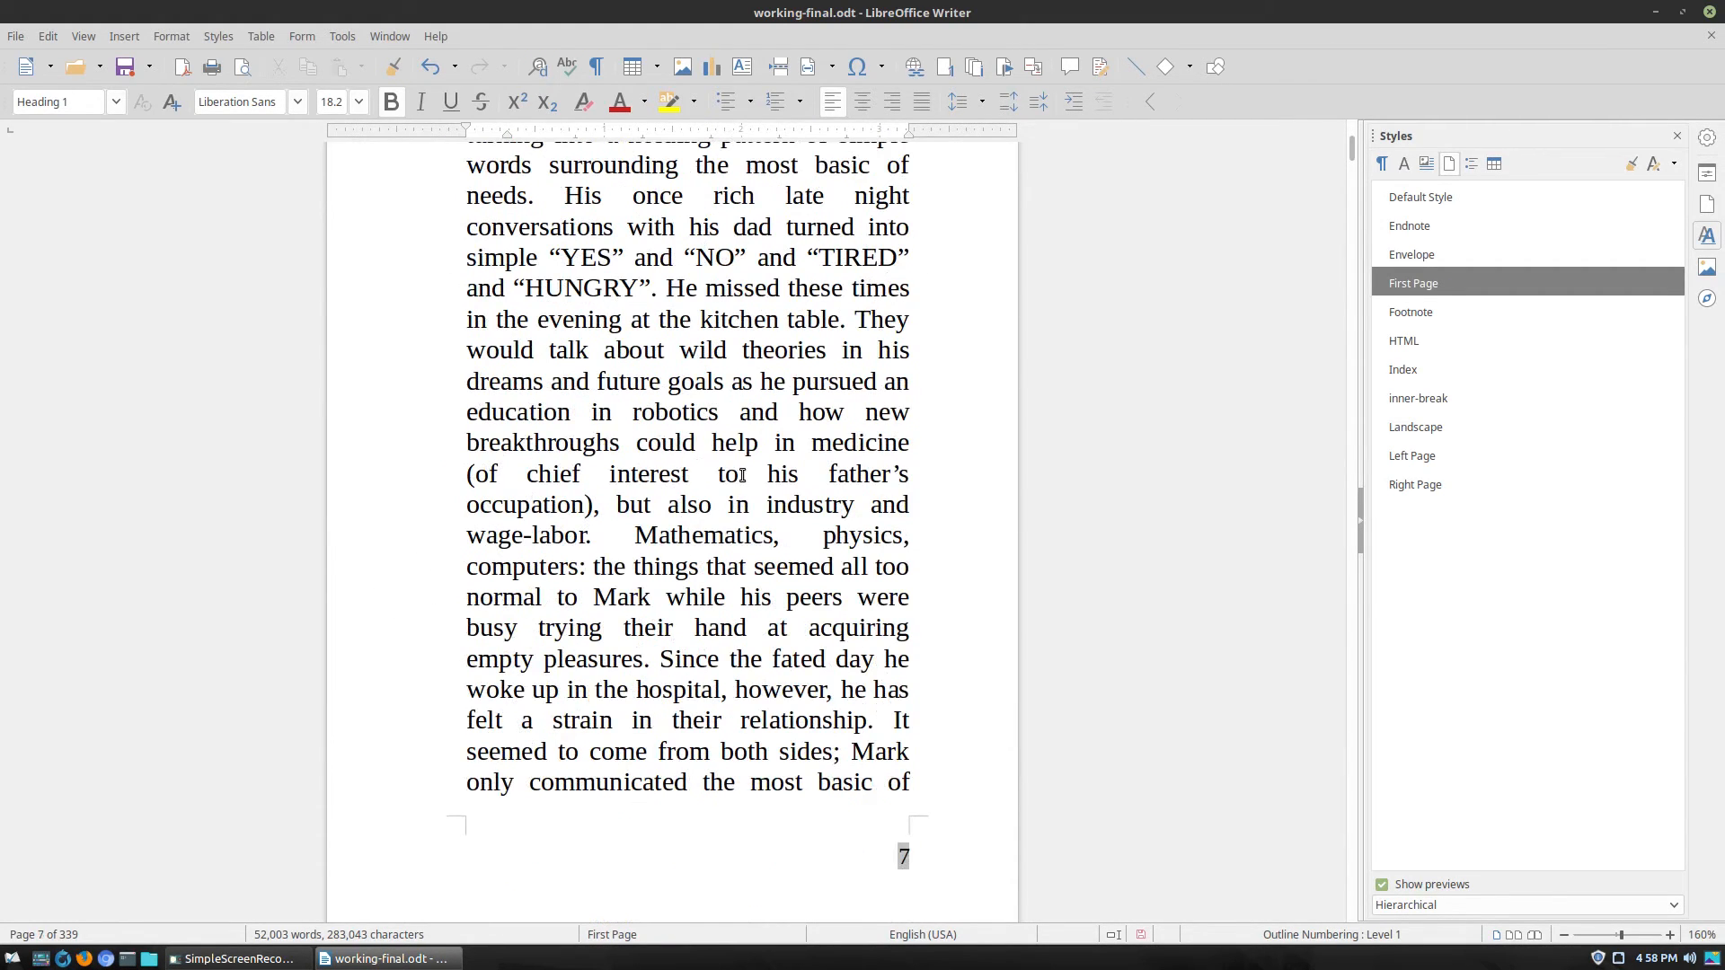
scroll(703, 569, down, 15)
scroll(696, 582, up, 16)
scroll(696, 582, up, 15)
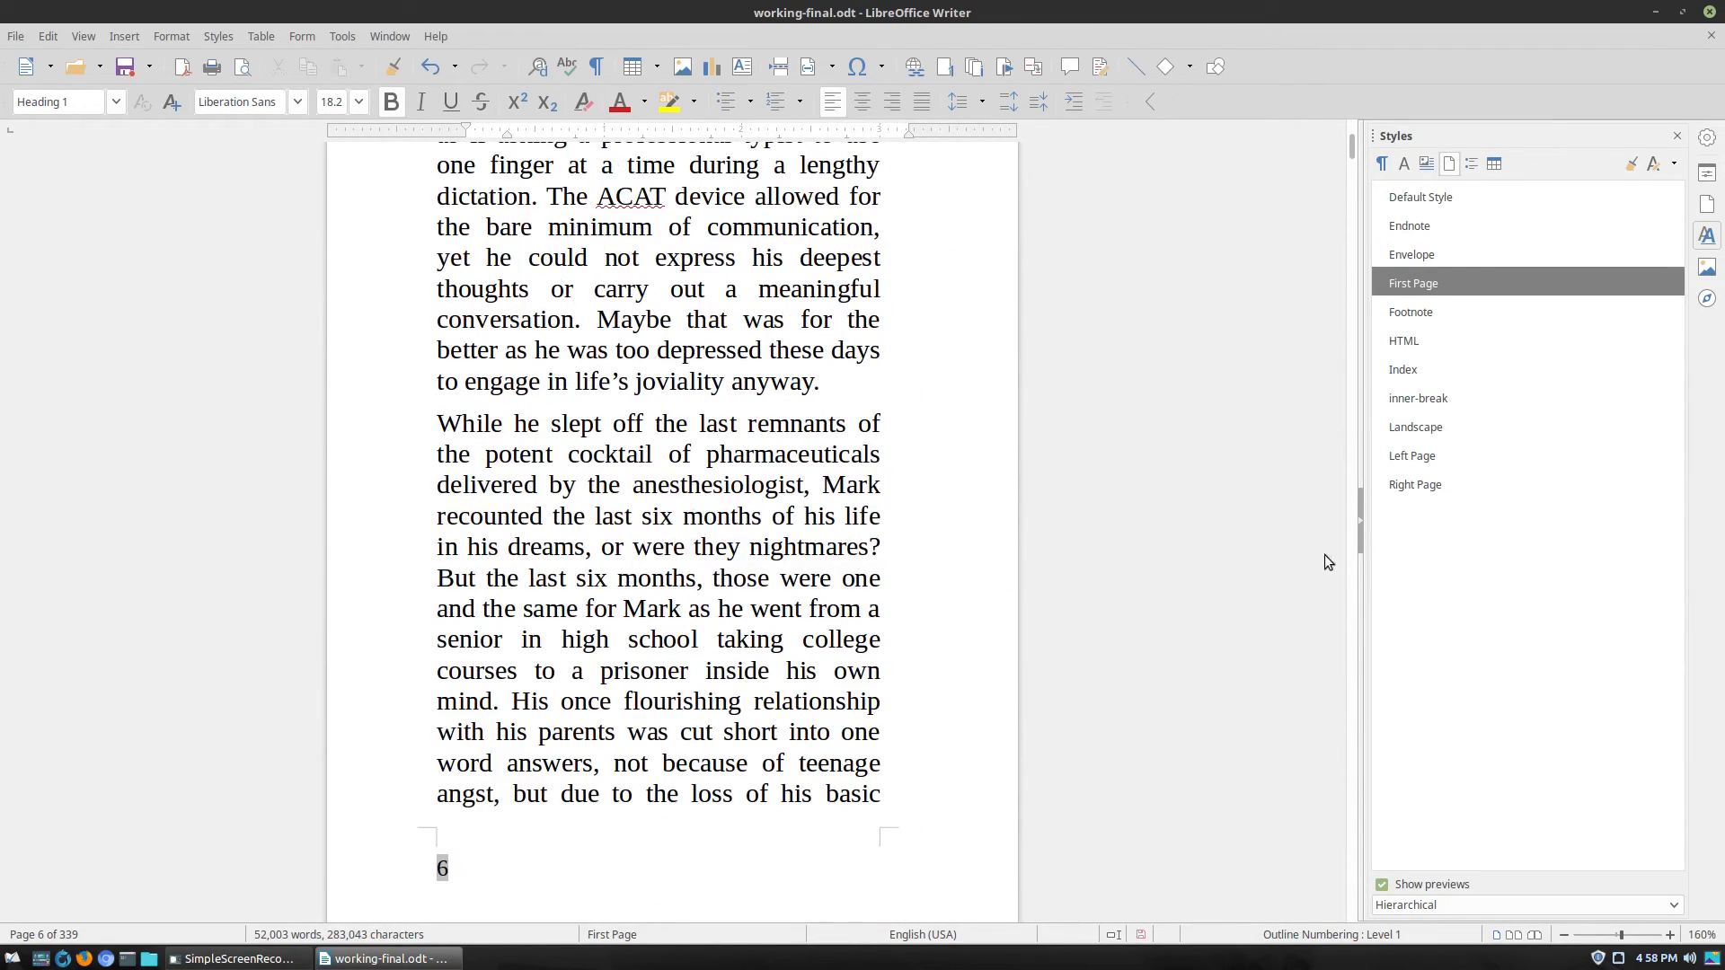
Return to page 1 and look through the Default Style, First Page, inner-break, Left Page and Right Page page styles.
drag(1353, 154, 1346, 115)
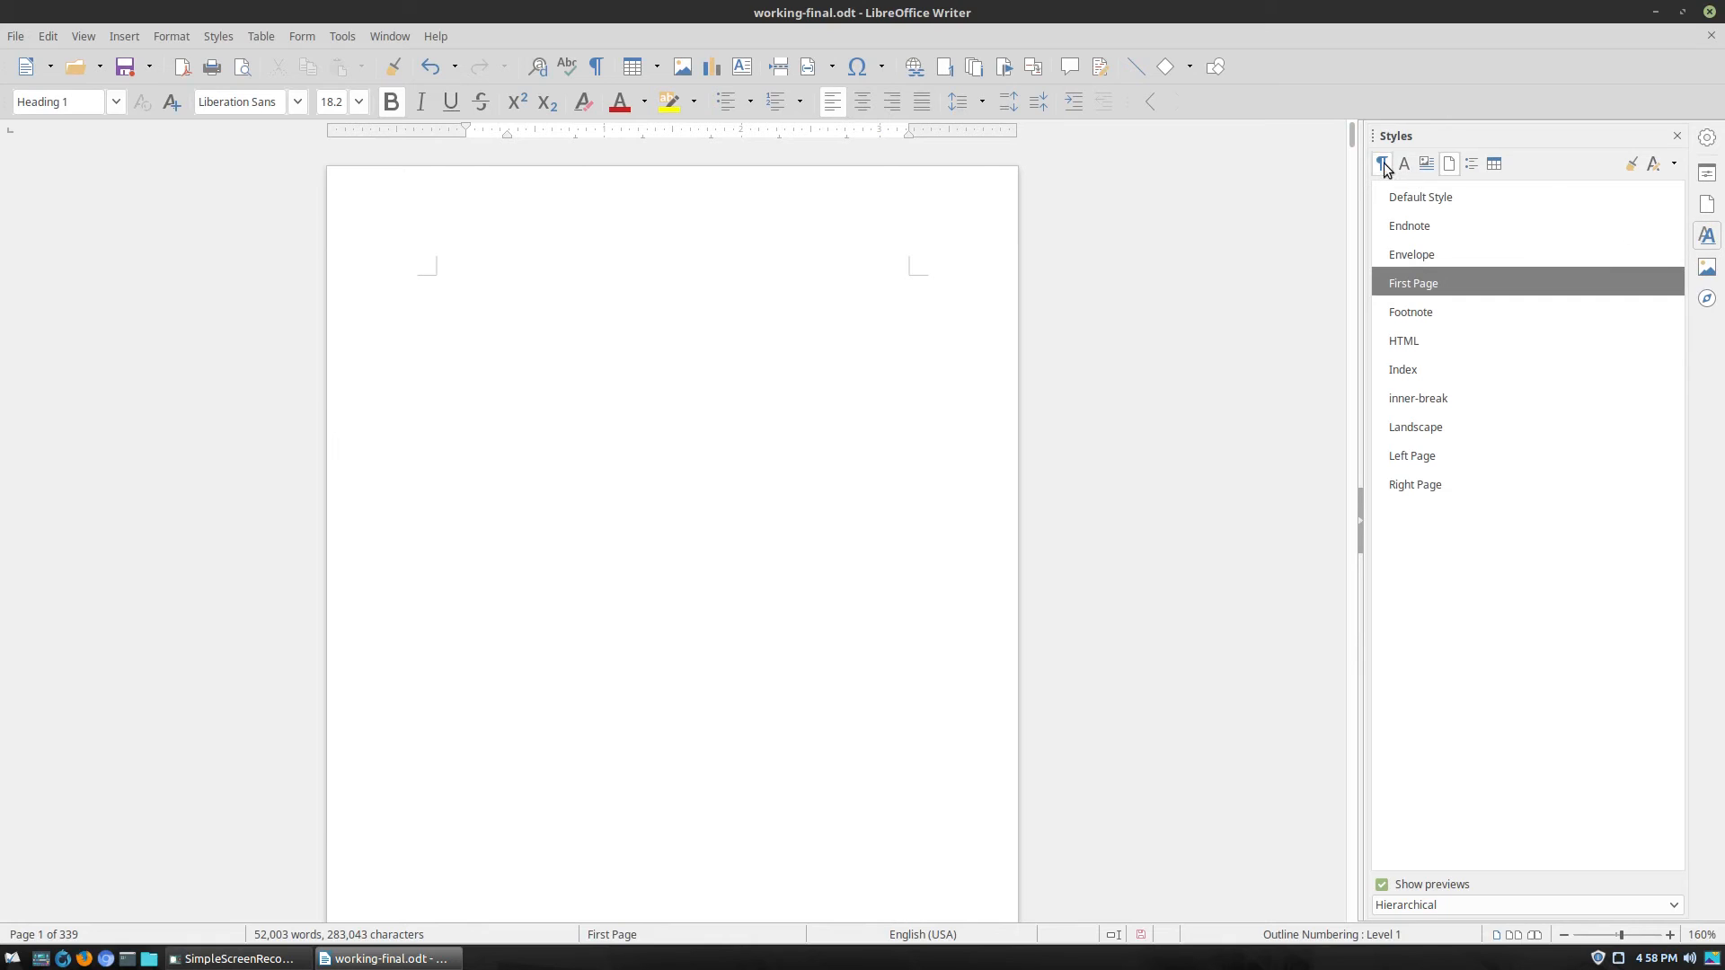
click(1438, 198)
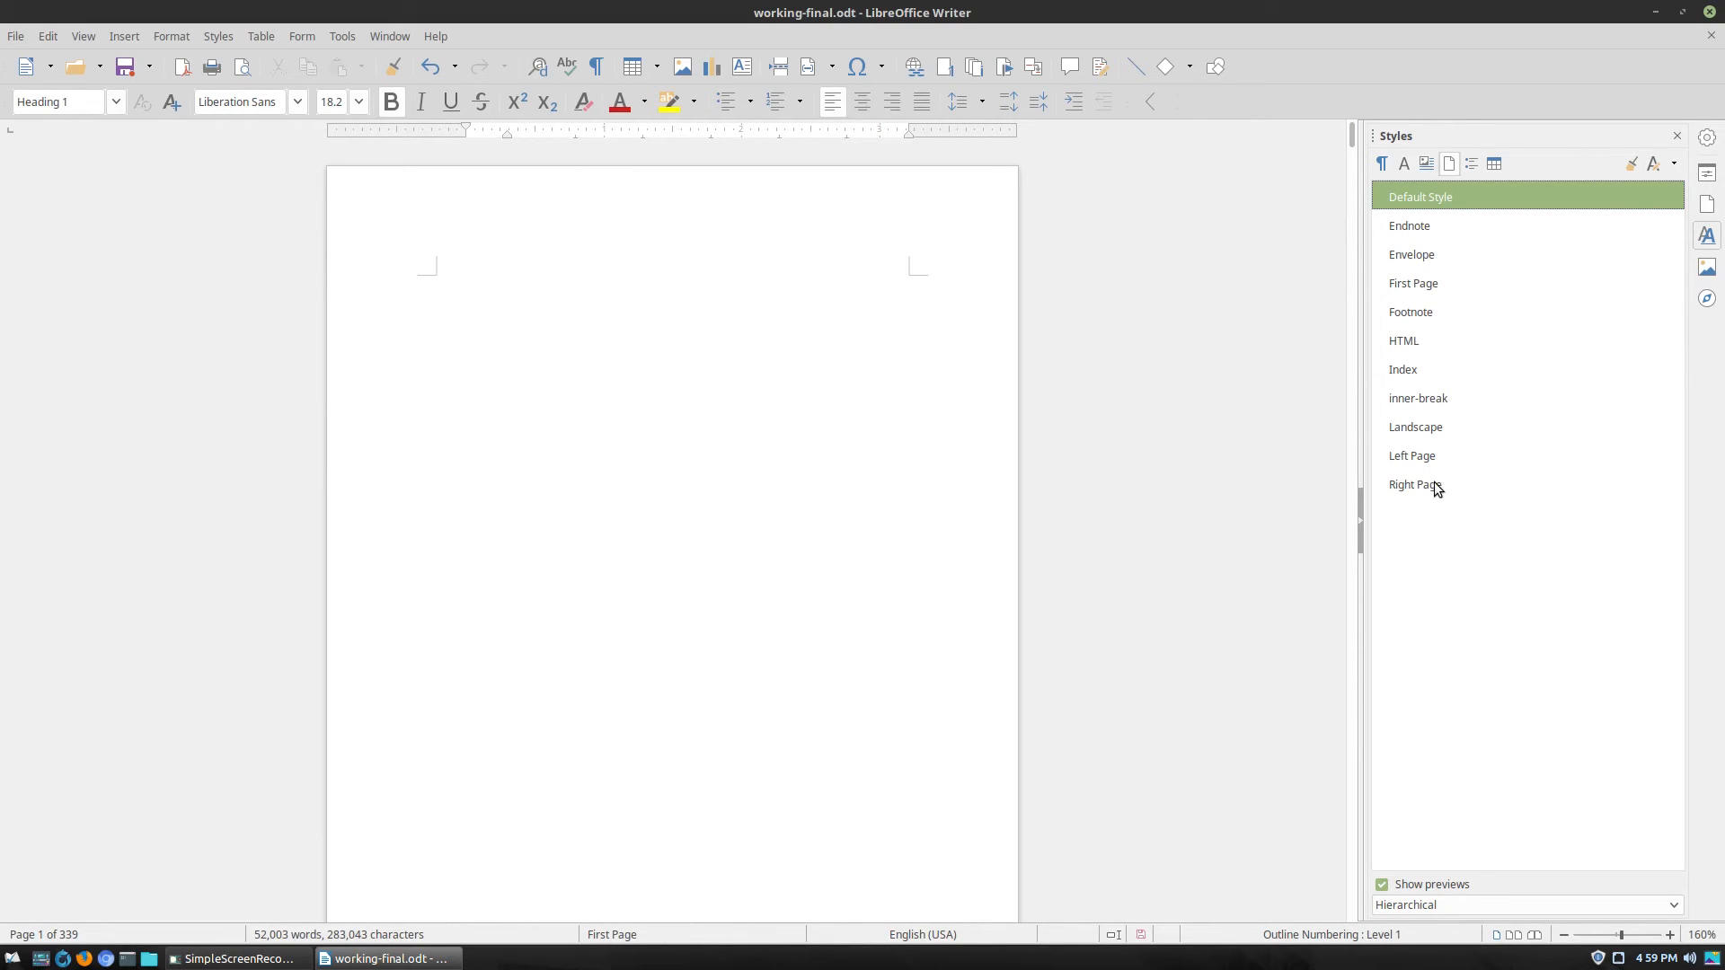
click(1418, 285)
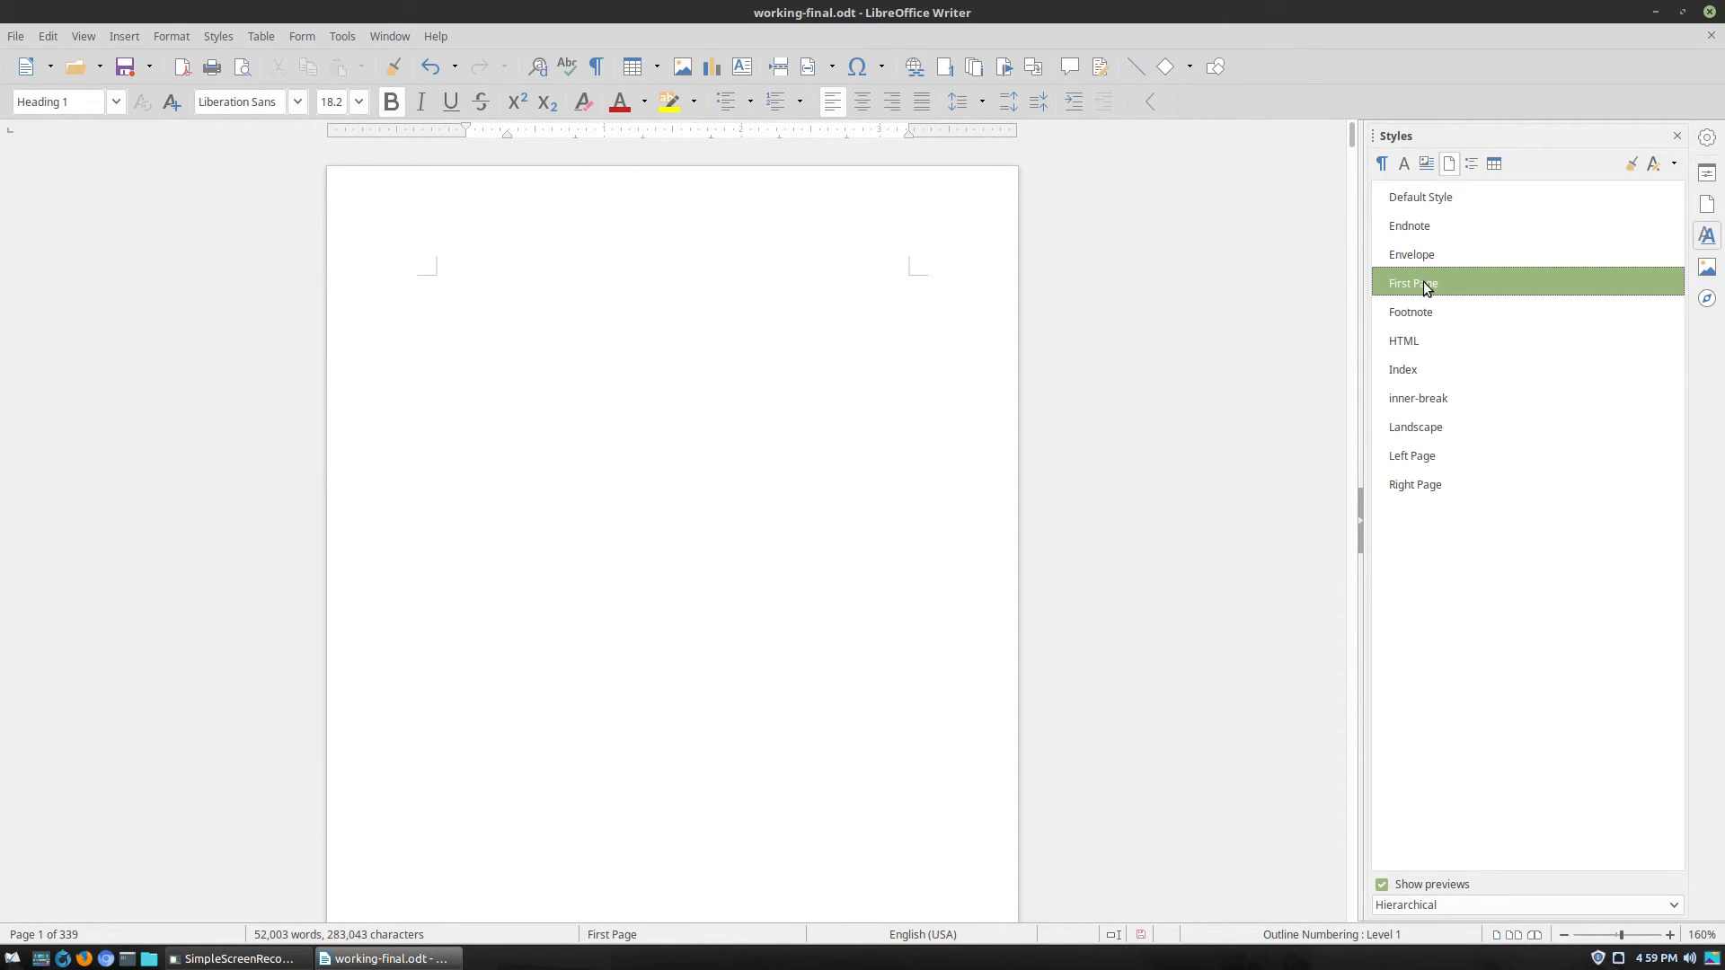
click(1422, 402)
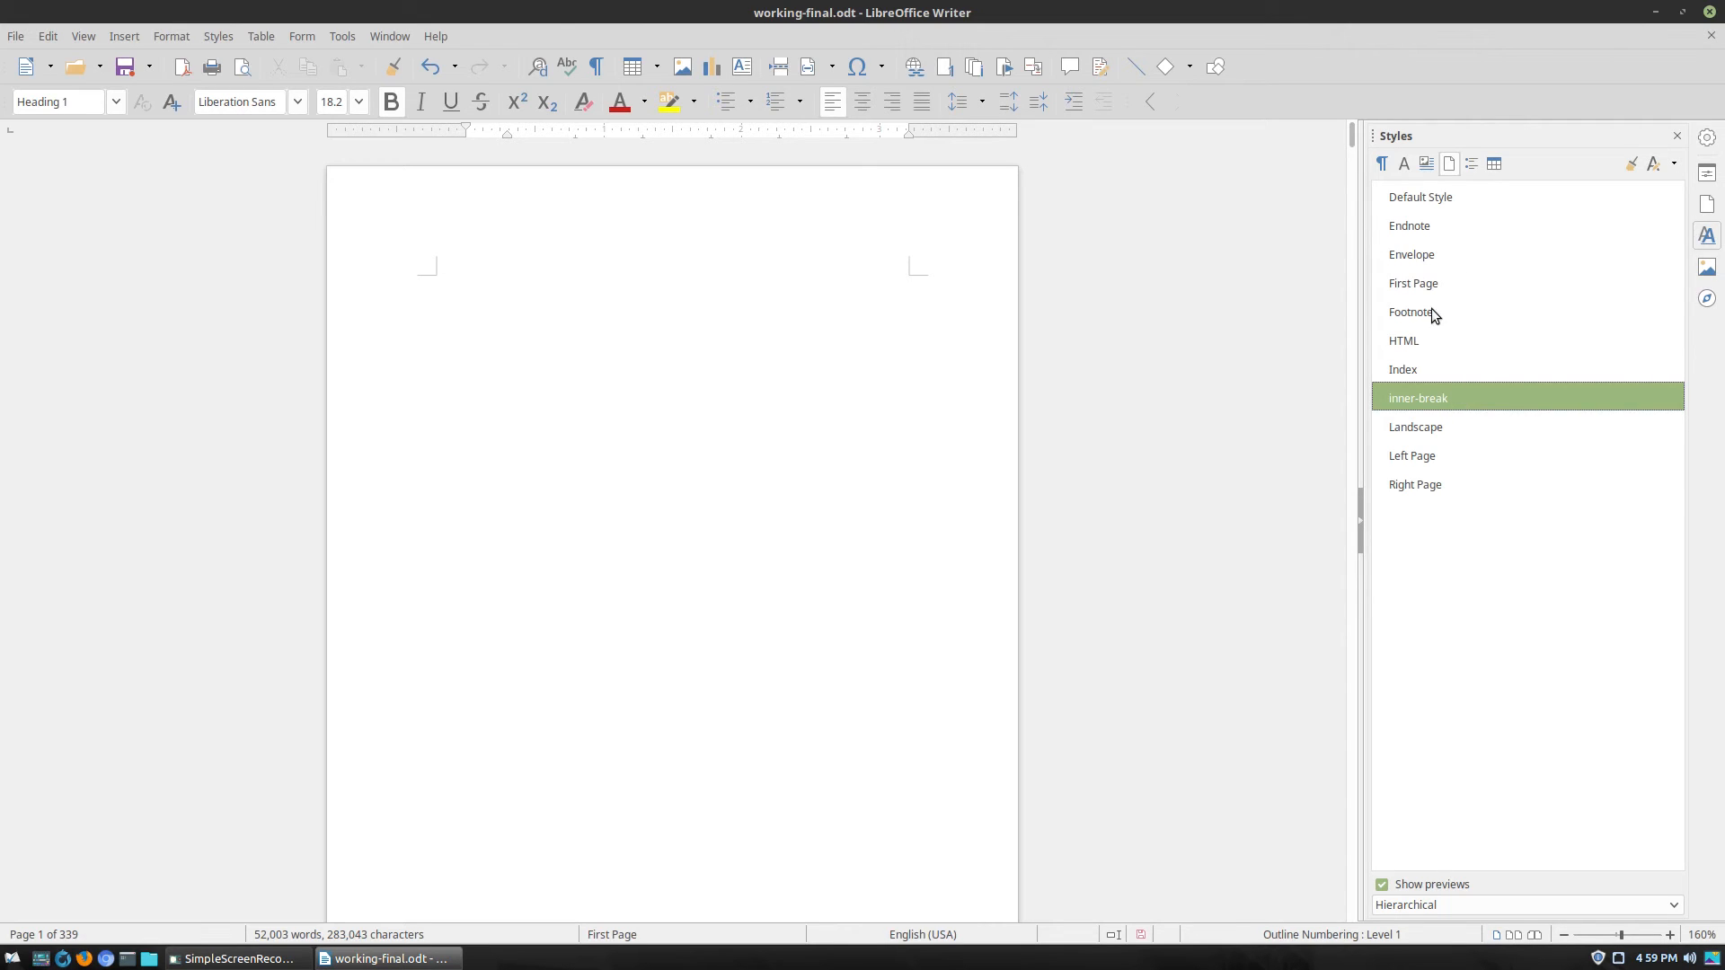
click(1441, 284)
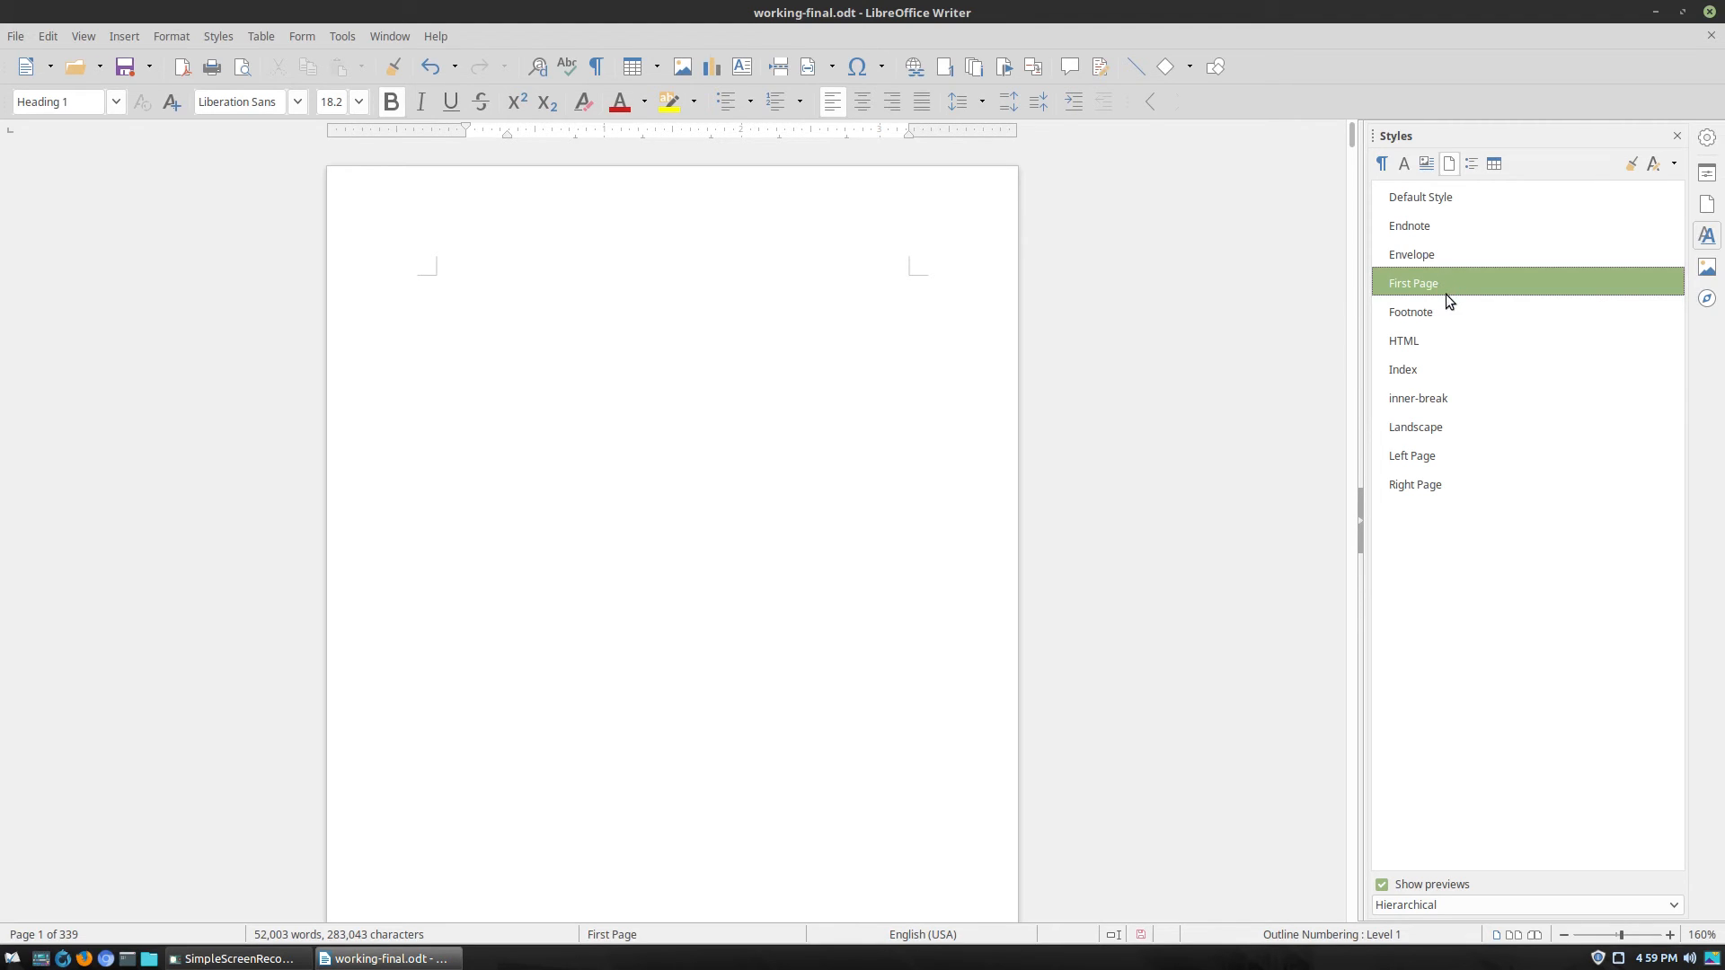
click(1432, 448)
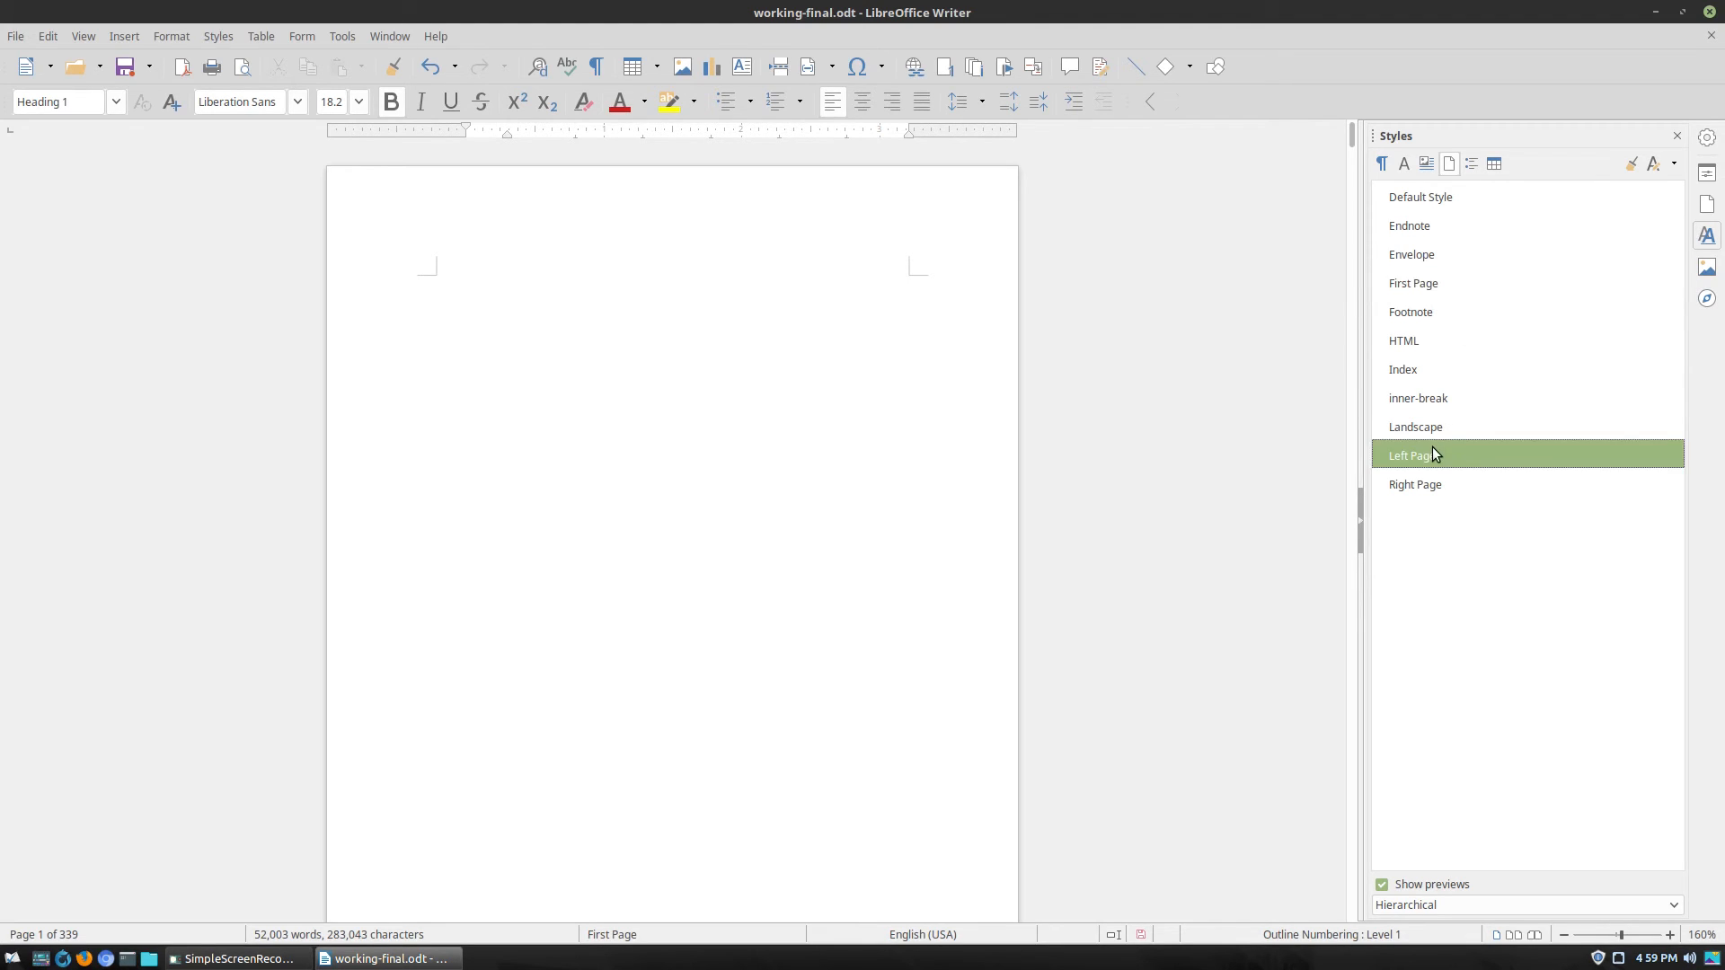
click(1442, 485)
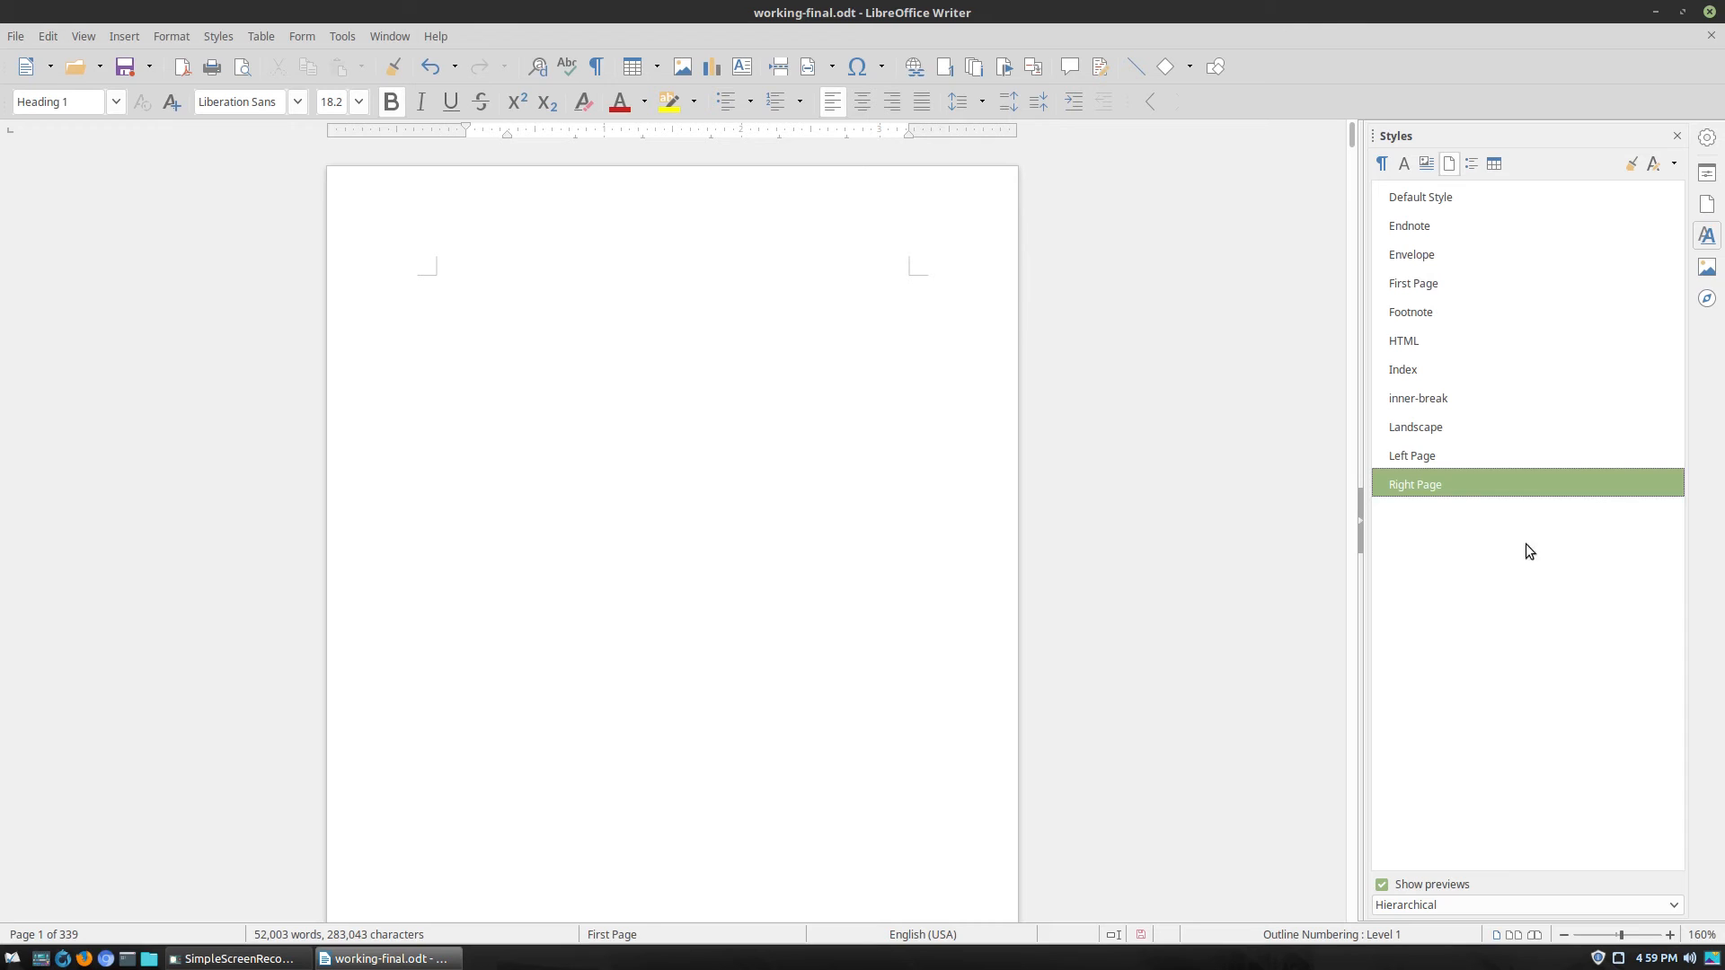
scroll(501, 616, down, 10)
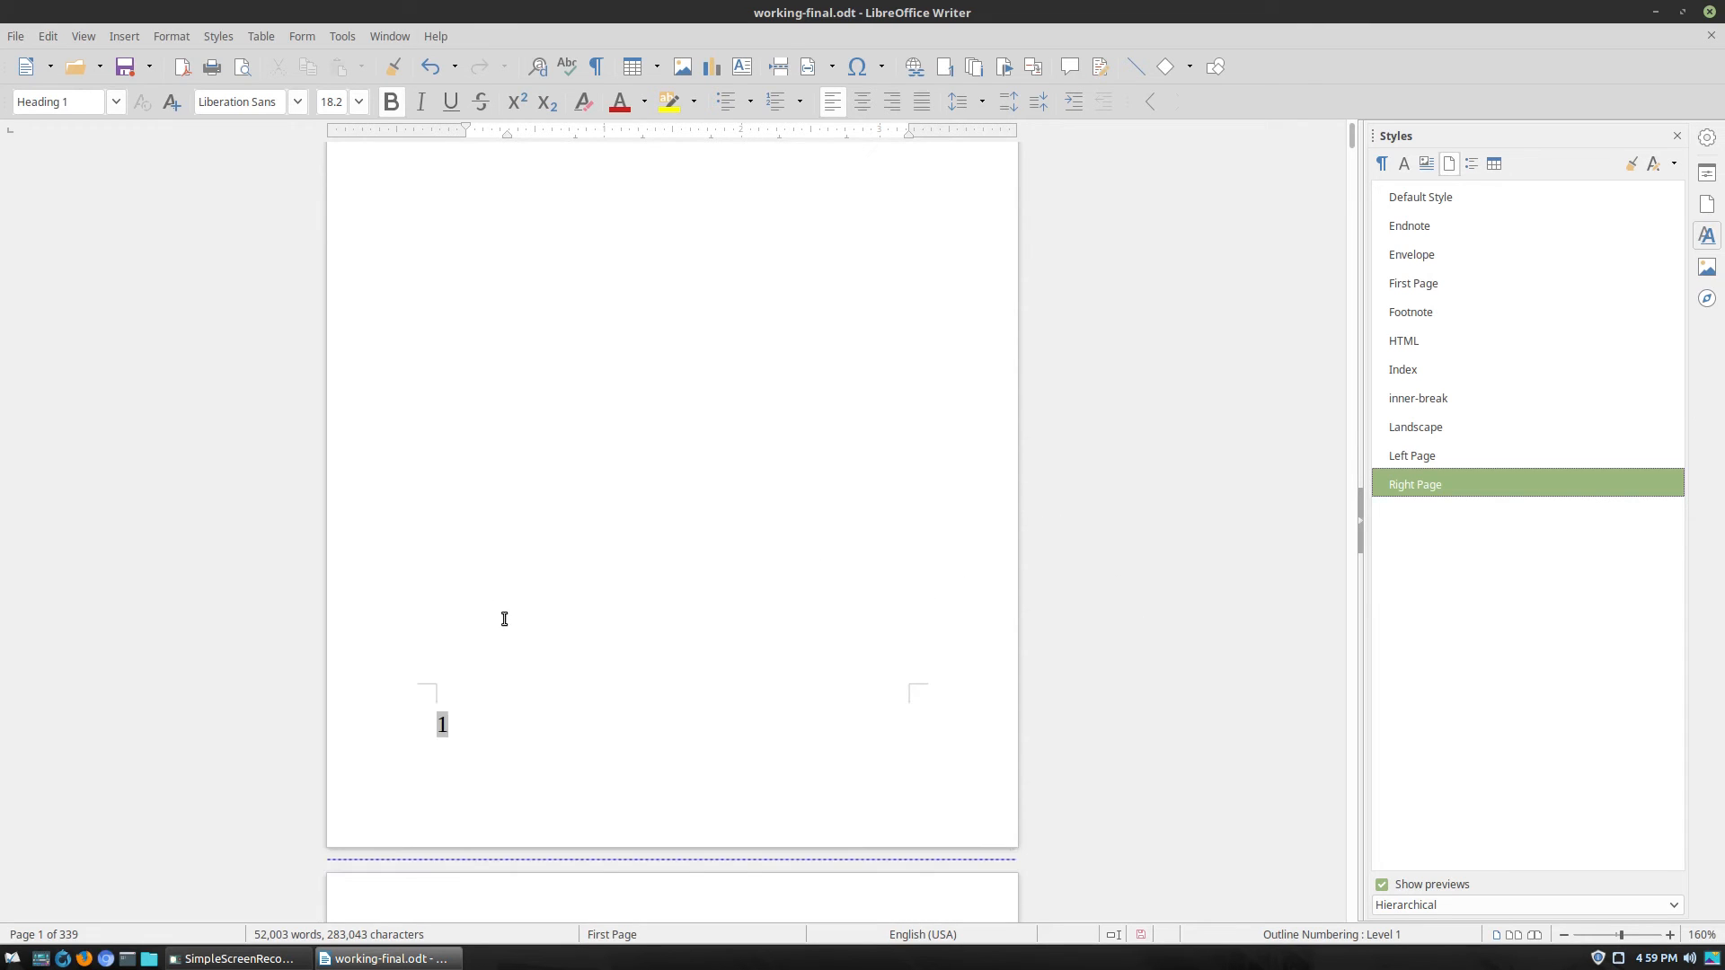